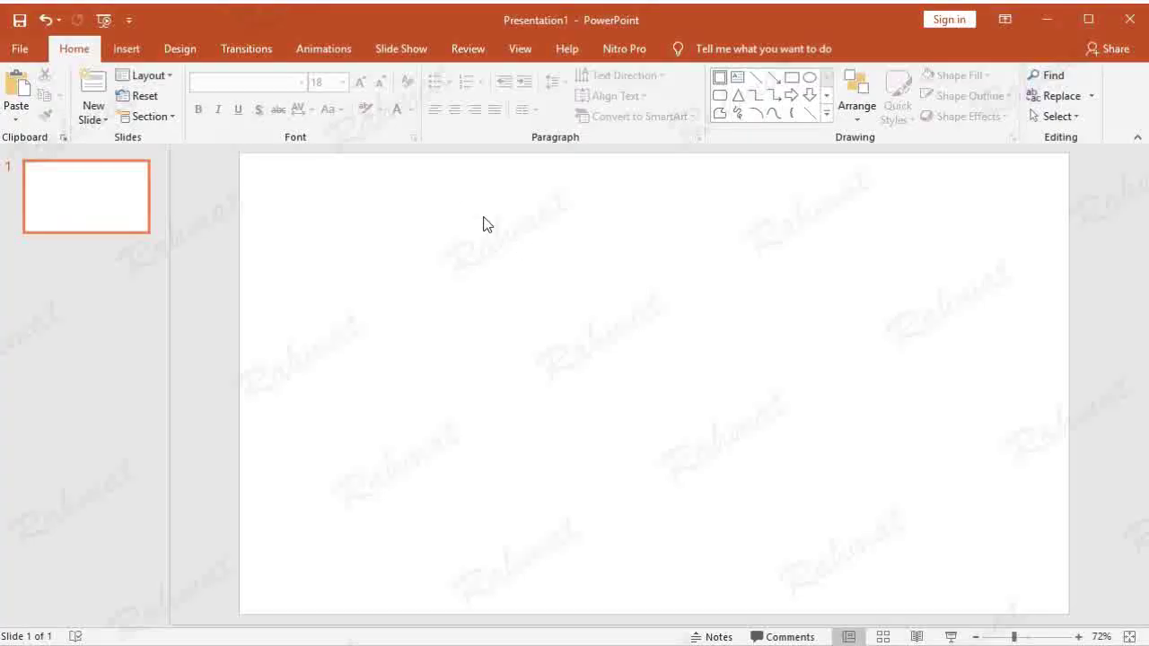
- Keep the slide size at Widescreen in the custom Slide Size settings
click(182, 56)
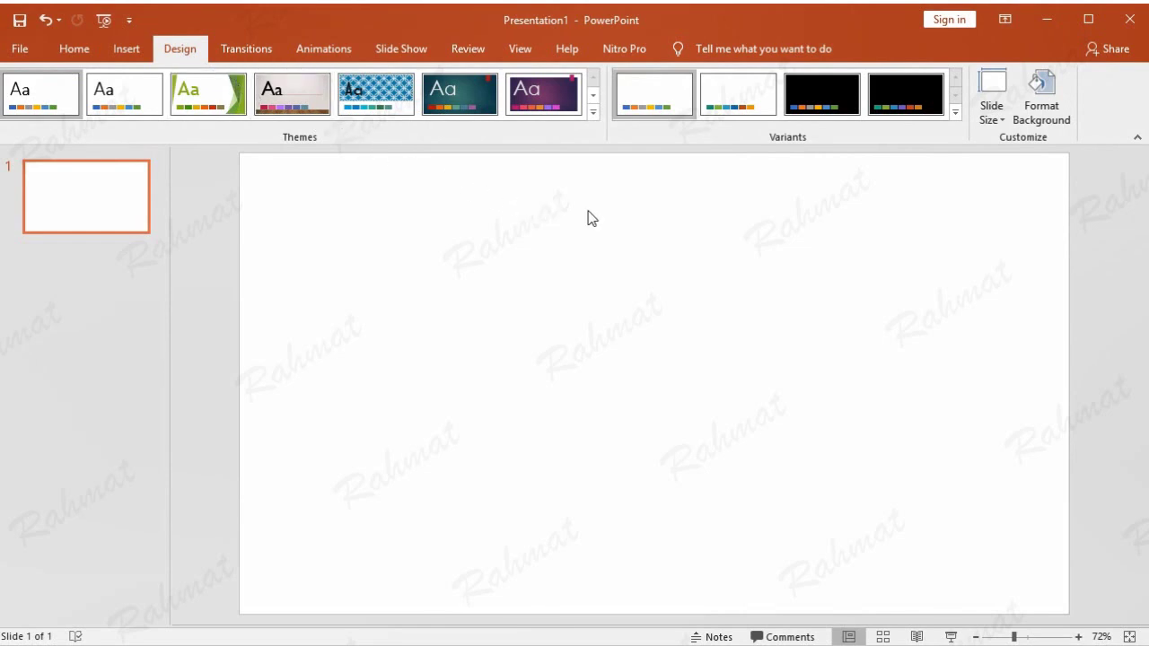
click(988, 116)
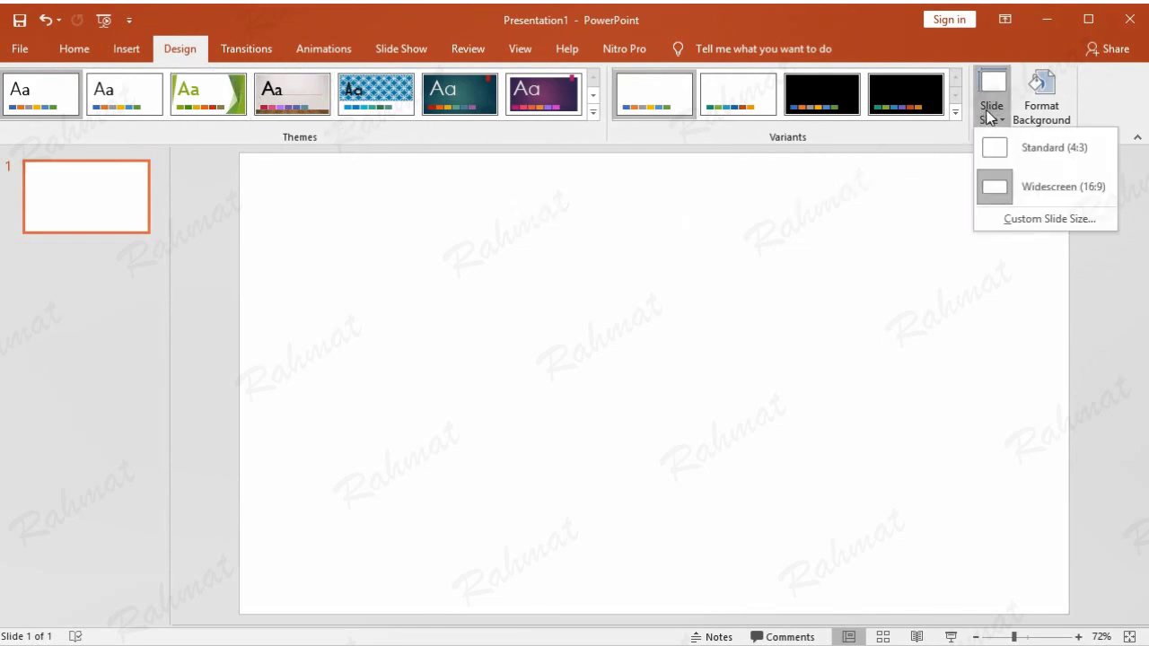
click(1015, 219)
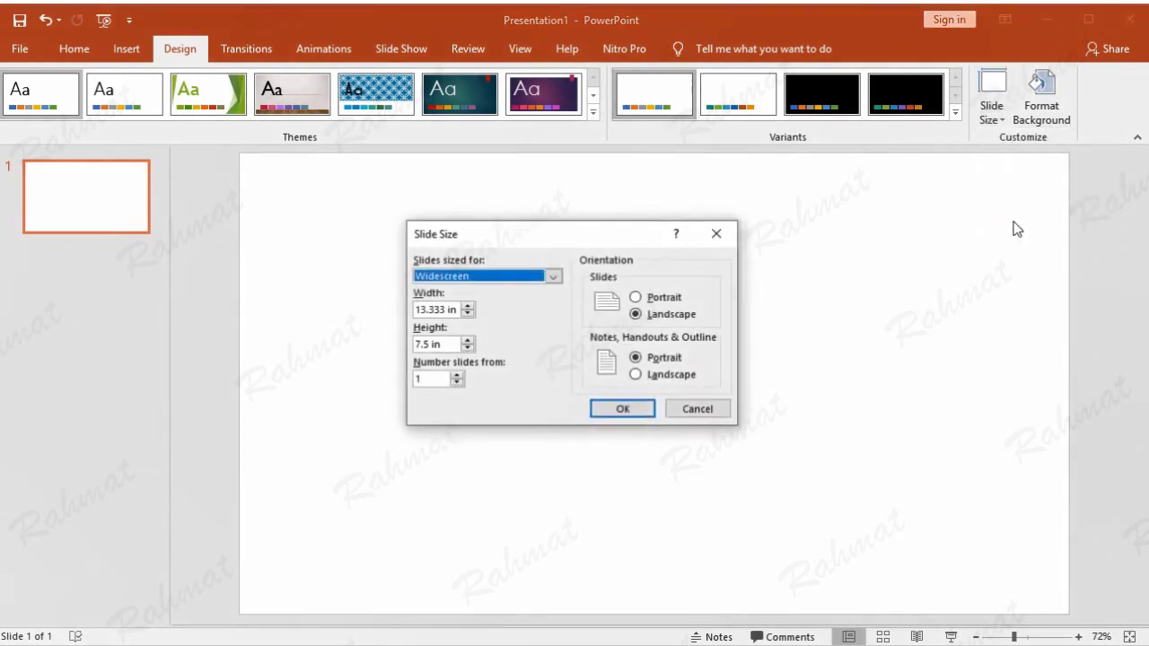
click(511, 275)
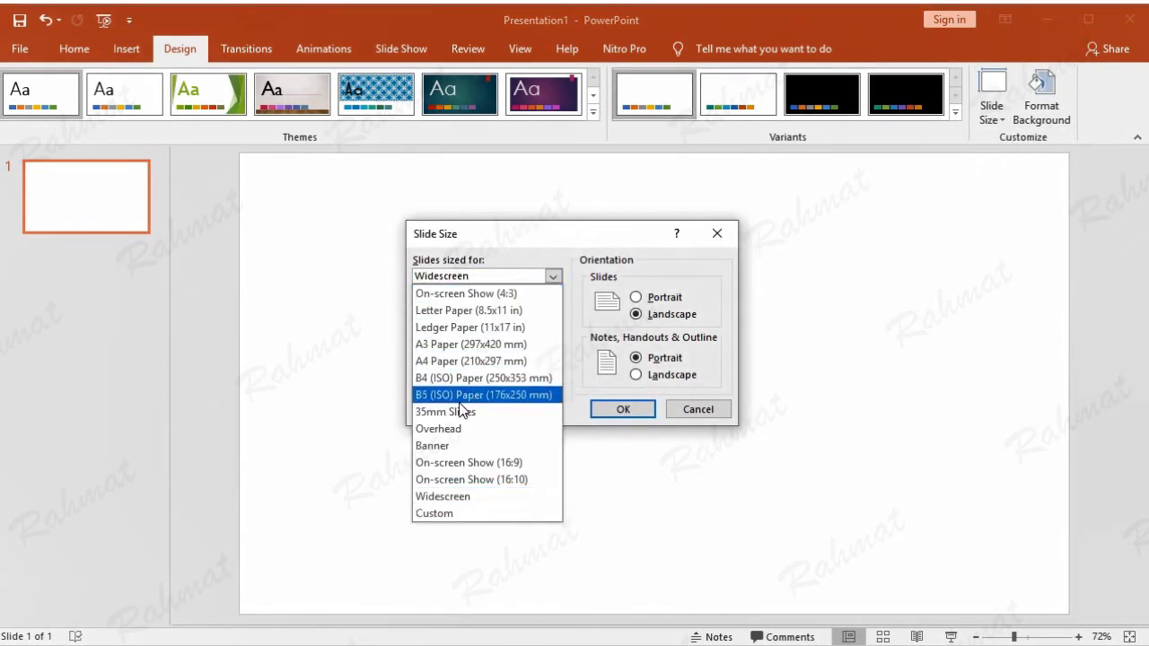
click(544, 252)
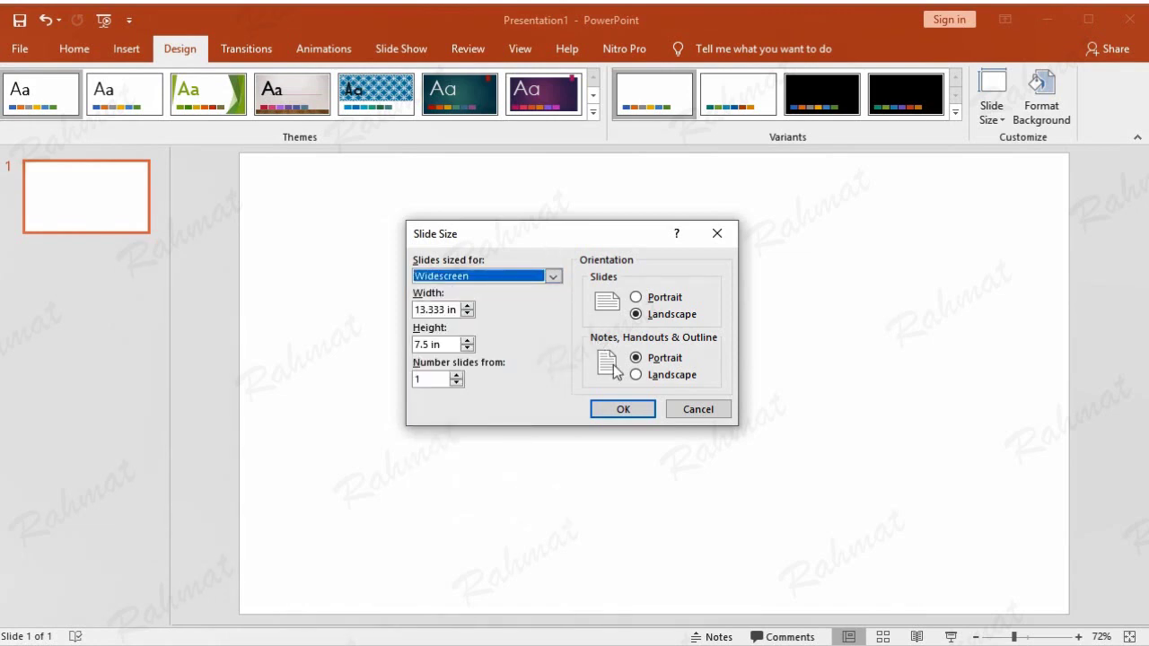
click(626, 406)
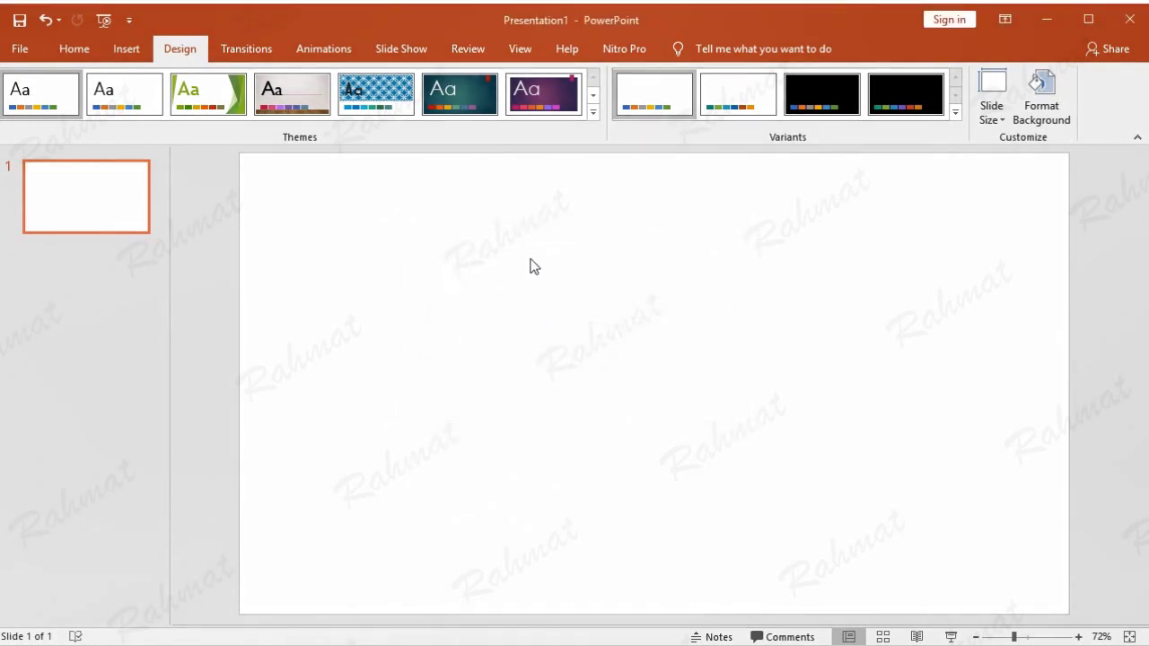
- Show the rulers and draw a rectangle near the slide's top-left
click(520, 49)
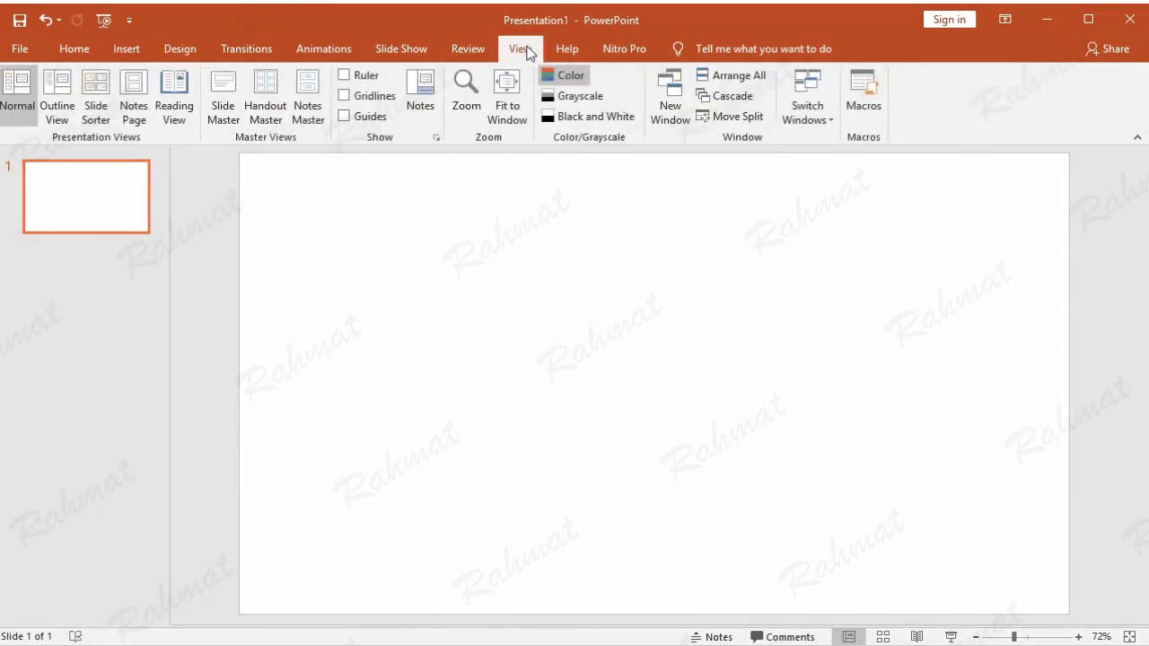
click(372, 77)
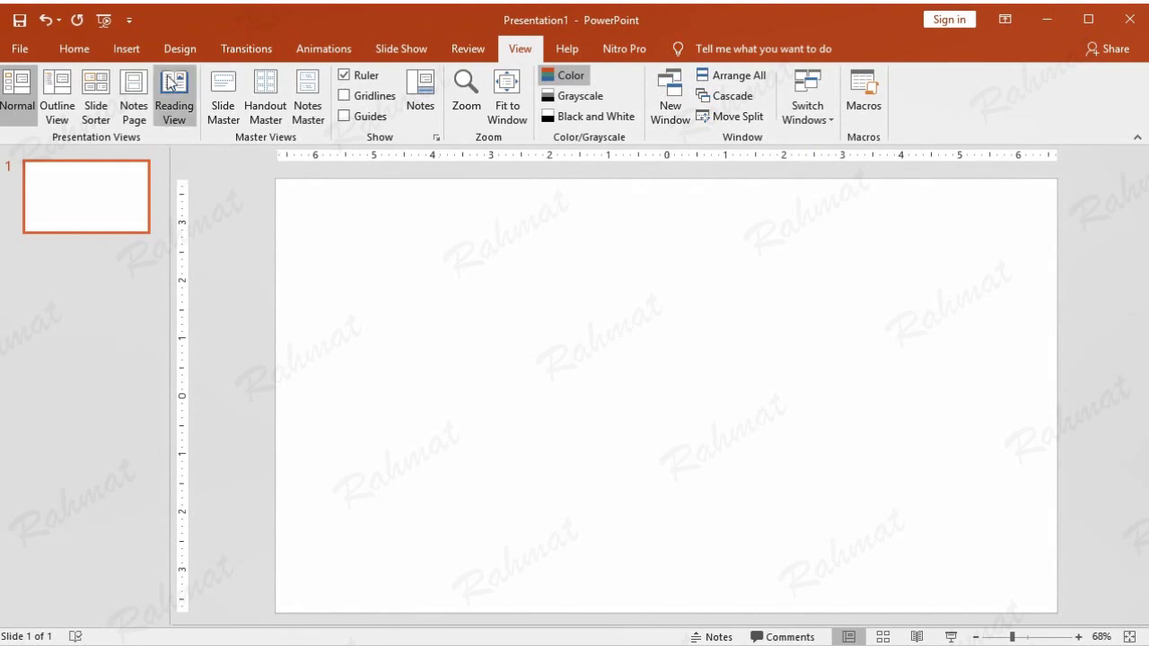
click(137, 54)
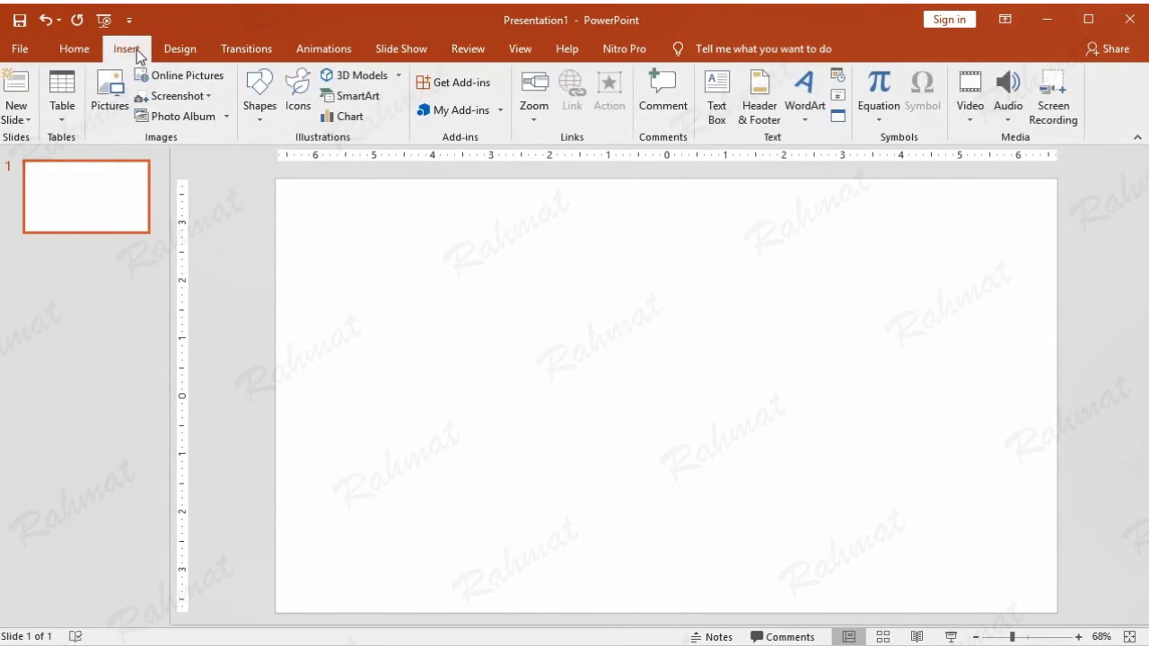
click(261, 121)
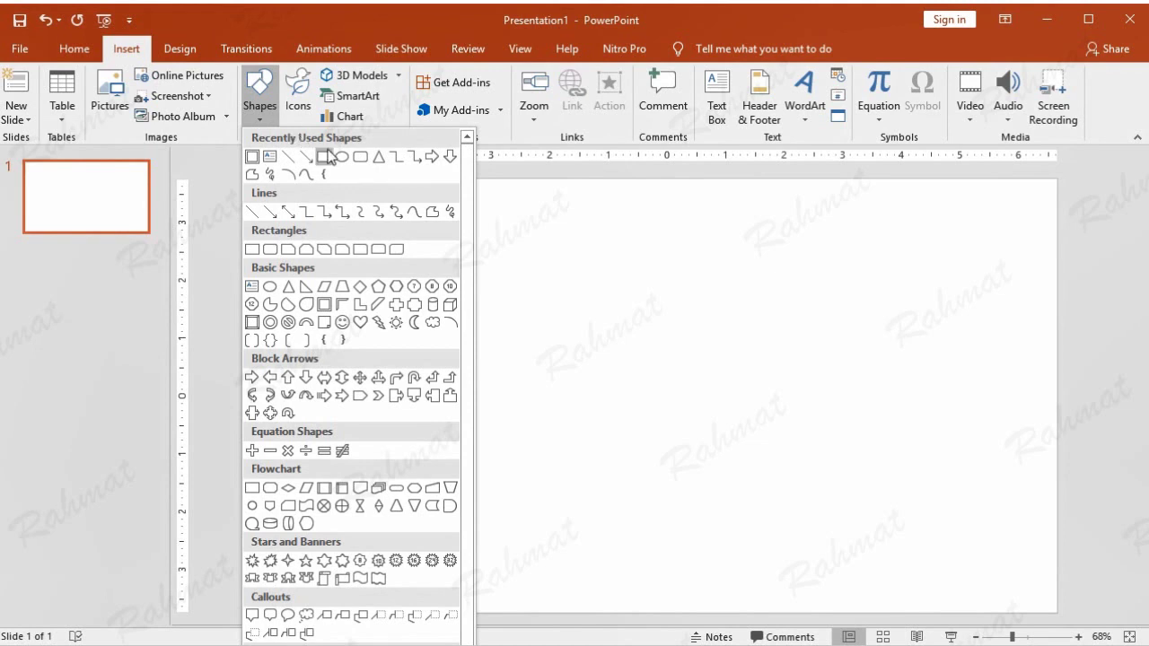
click(252, 249)
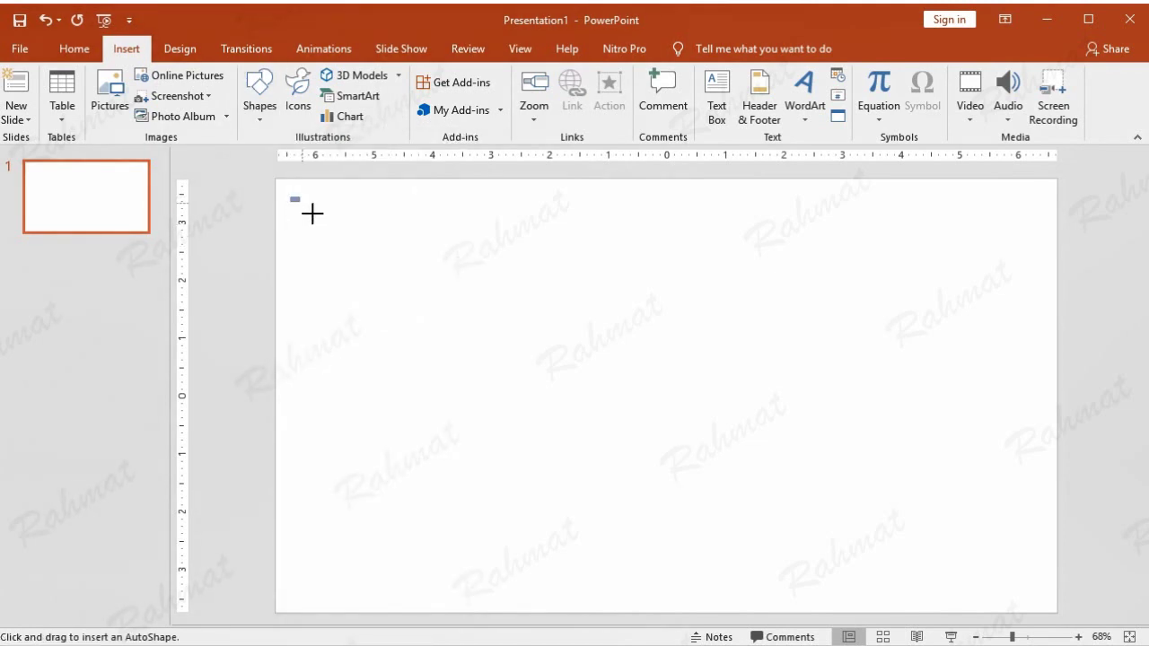
drag(289, 197, 599, 436)
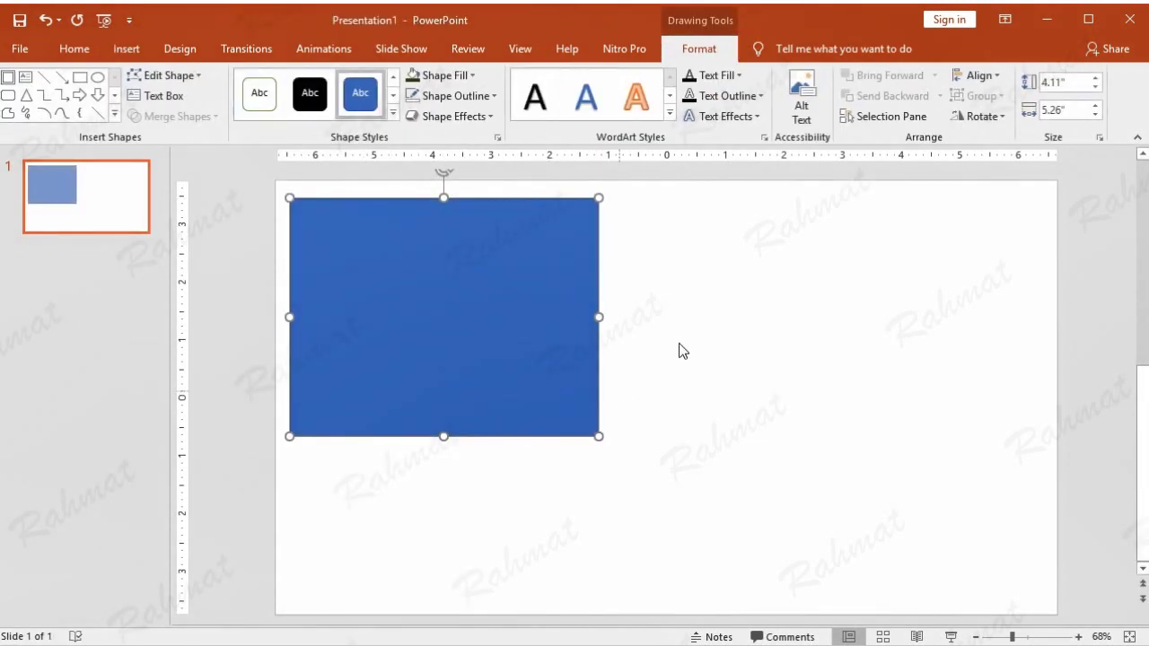
- Size the rectangle to 7.54 in tall by 6.31 in wide and move it to the top-left corner
click(1074, 83)
text(7.54)
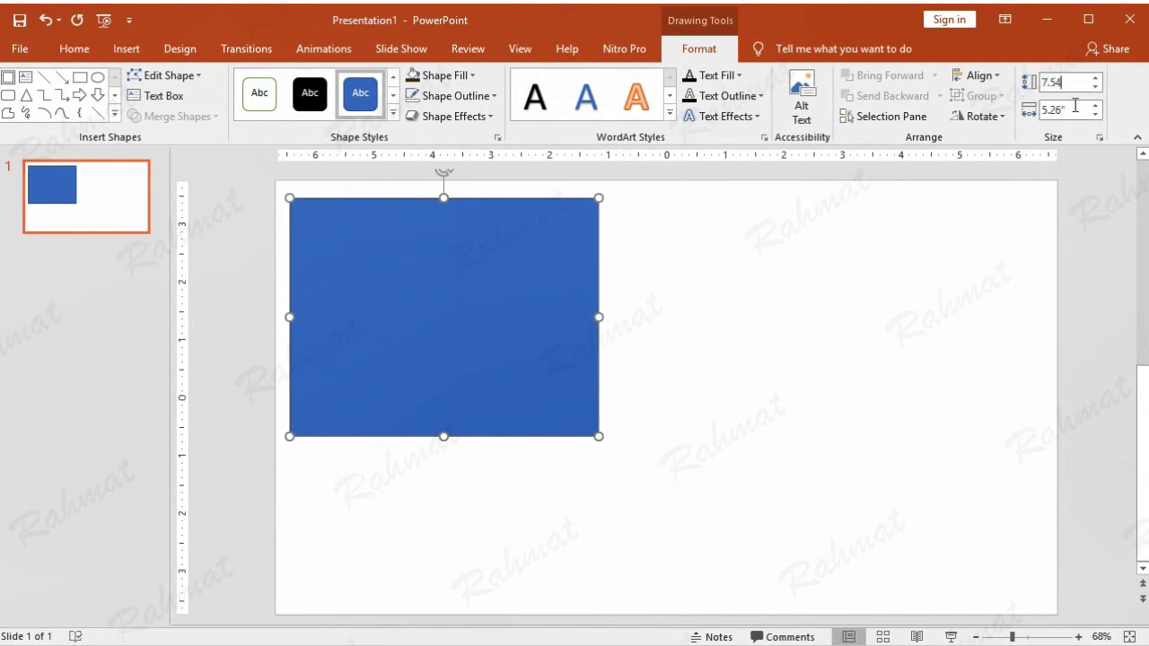
click(1077, 109)
text(6)
key(Return)
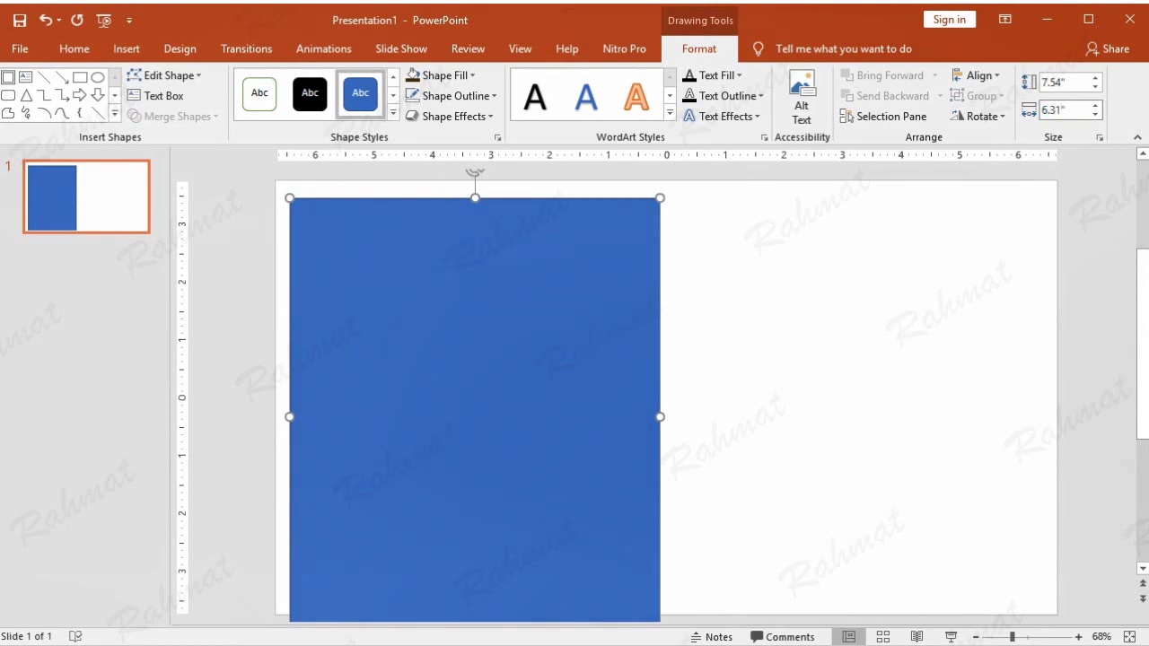
drag(506, 308, 498, 294)
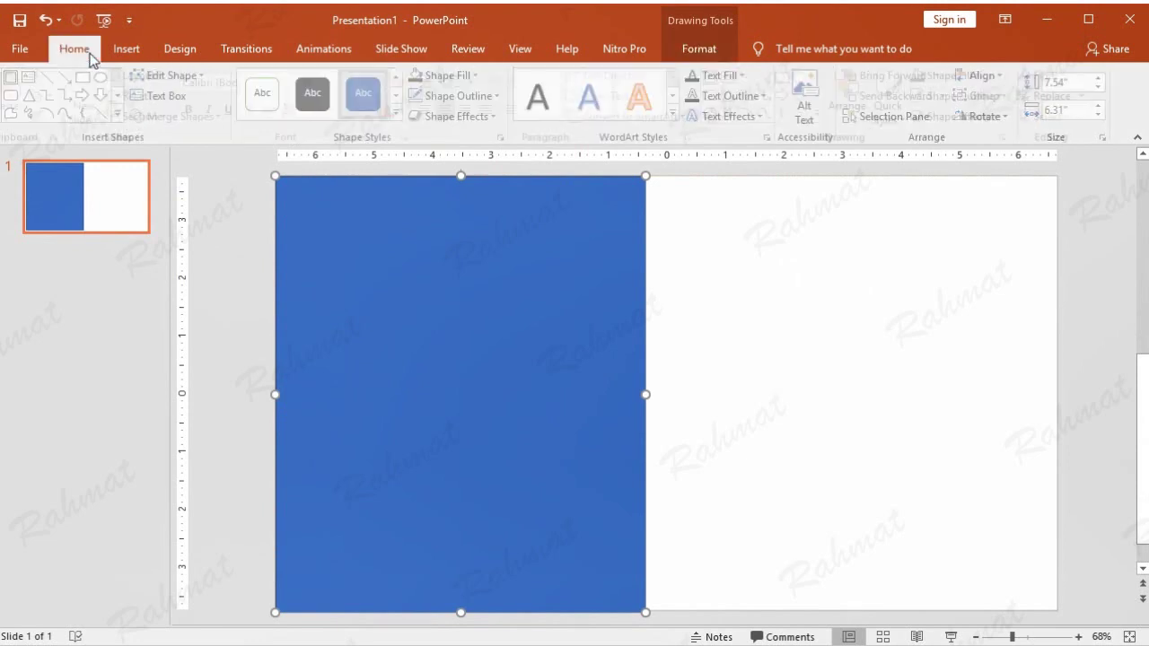
- Duplicate the blue rectangle and place the copy on the slide's right half
click(90, 49)
click(38, 79)
click(32, 85)
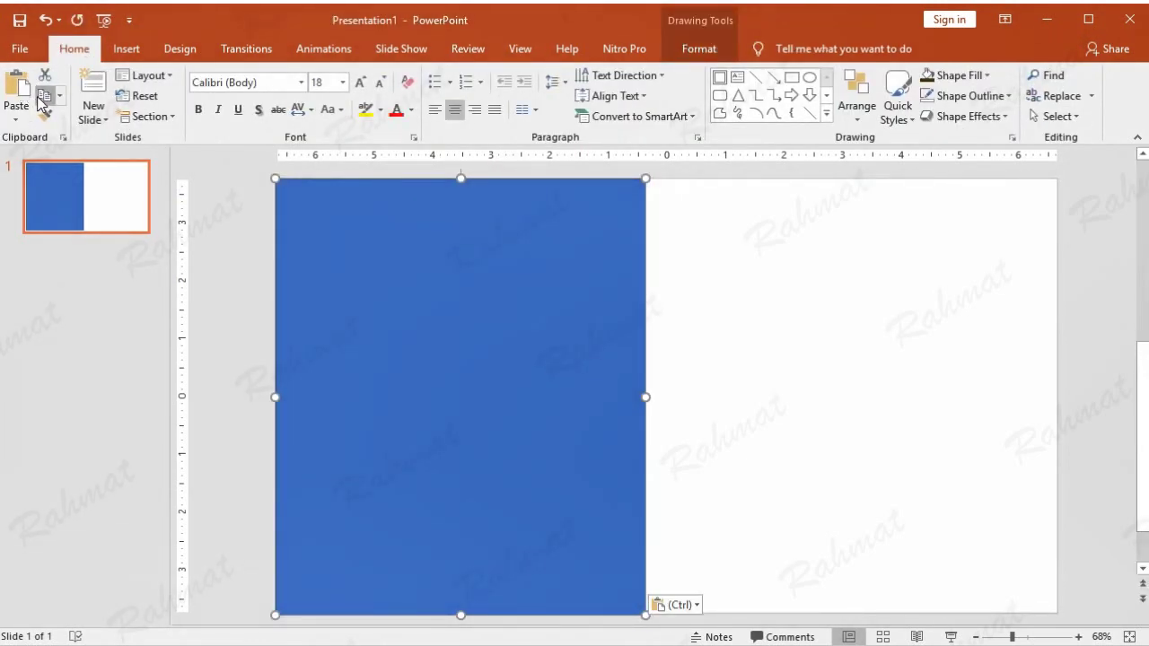
click(20, 85)
mouse_move(428, 303)
mouse_down()
mouse_move(569, 336)
mouse_move(832, 300)
mouse_up()
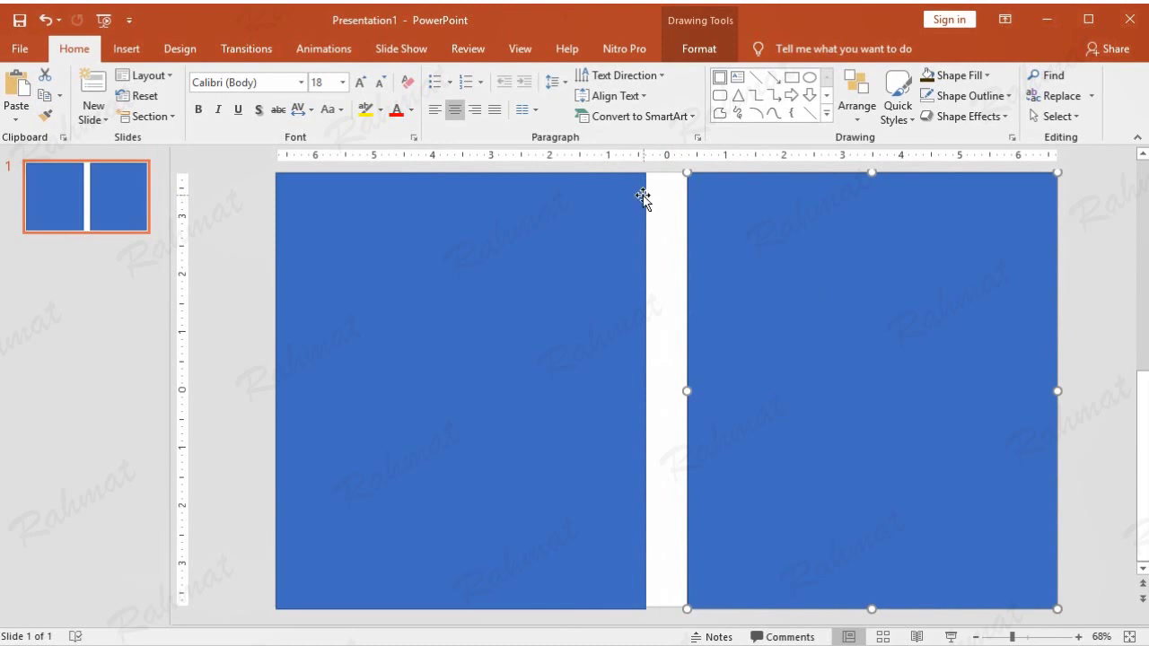
- Draw a narrow rectangle filling the gap between the two halves
click(135, 52)
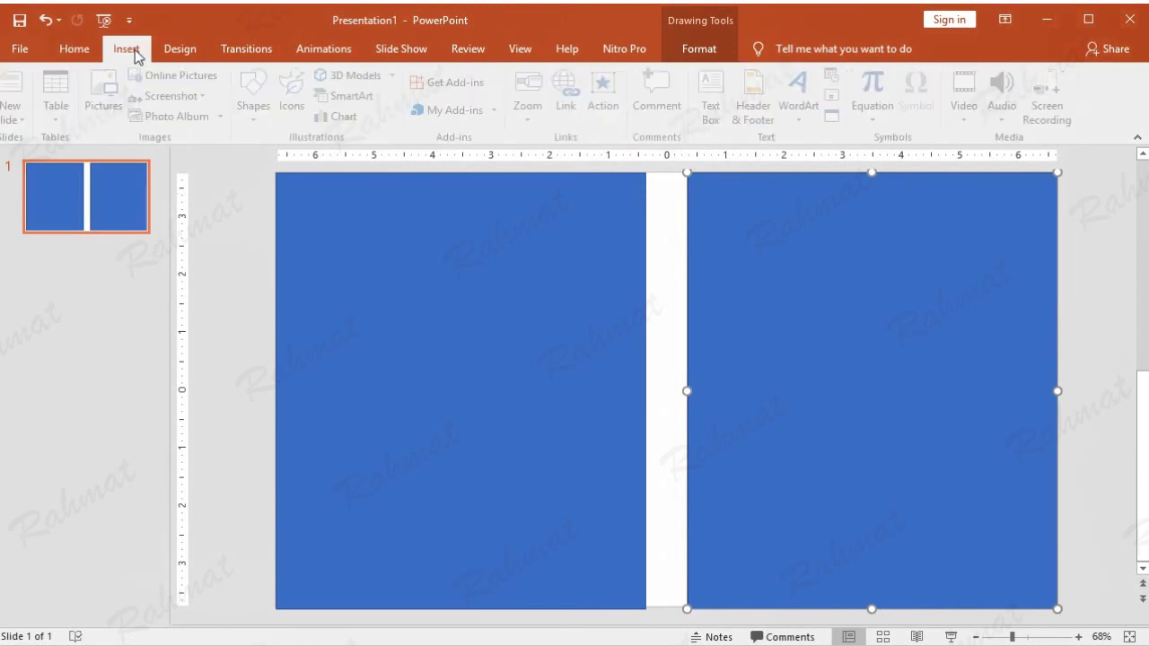
click(273, 126)
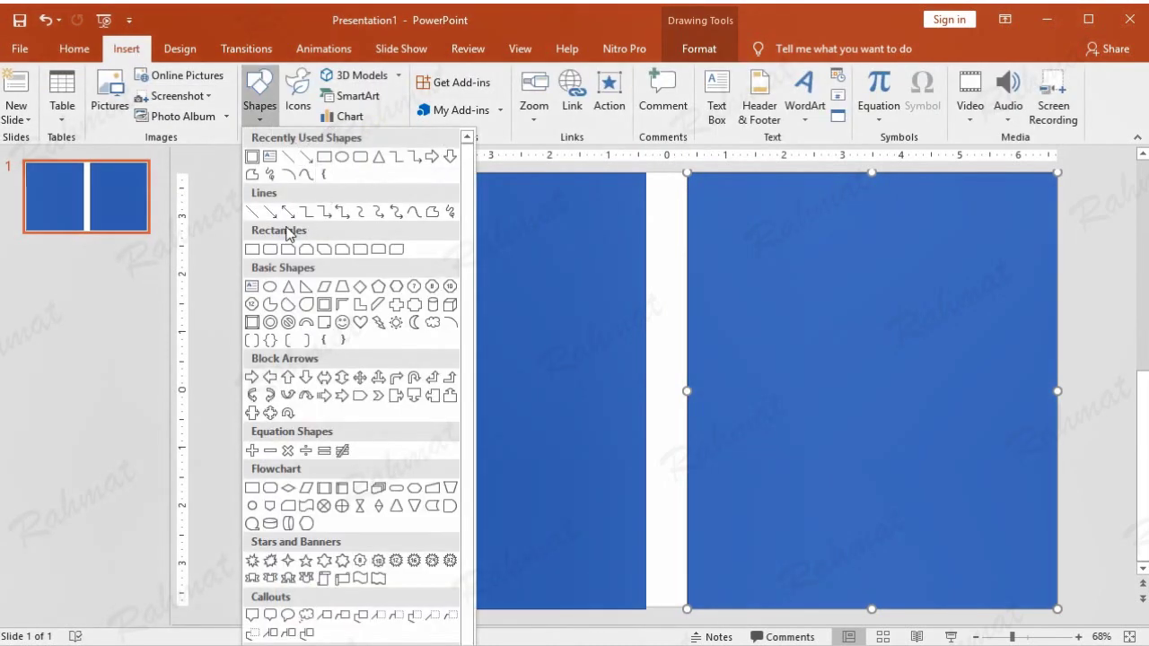
click(252, 248)
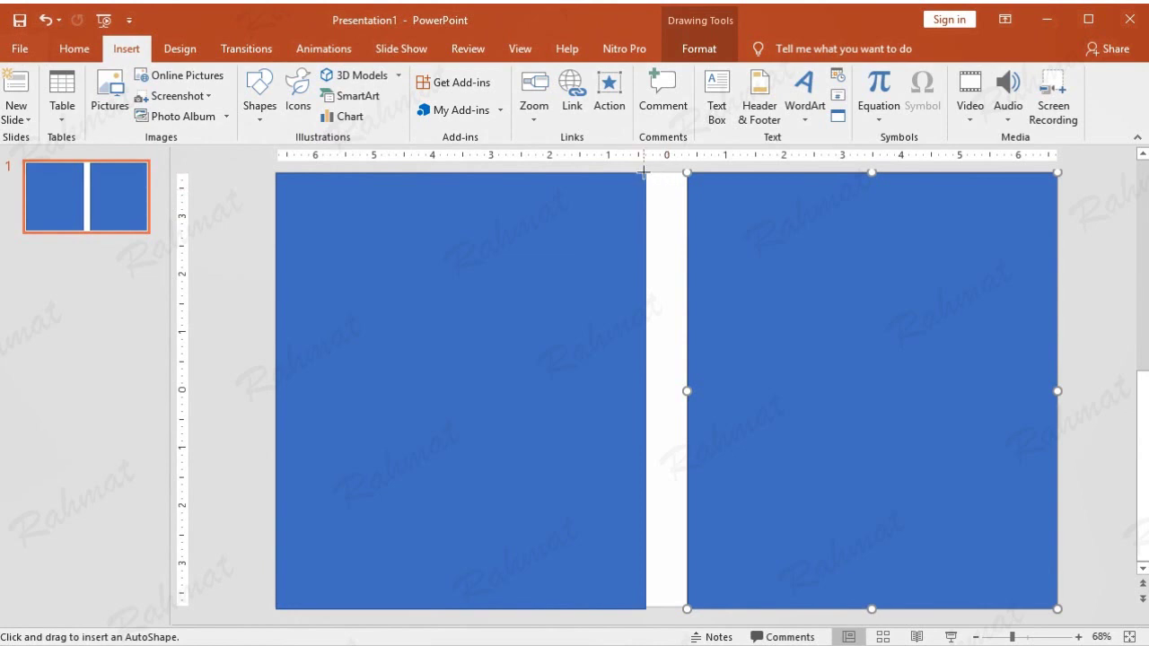
drag(644, 173, 684, 612)
- Cut both large side rectangles, leaving only the narrow centre strip
right_click(566, 297)
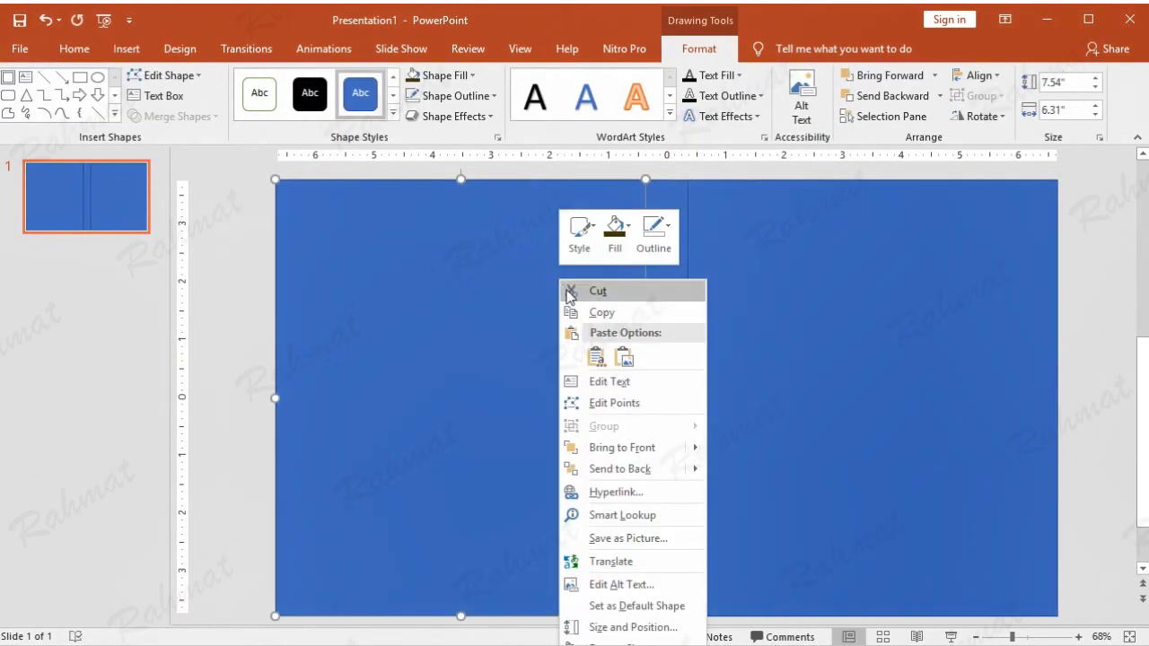
click(577, 292)
click(764, 225)
right_click(764, 225)
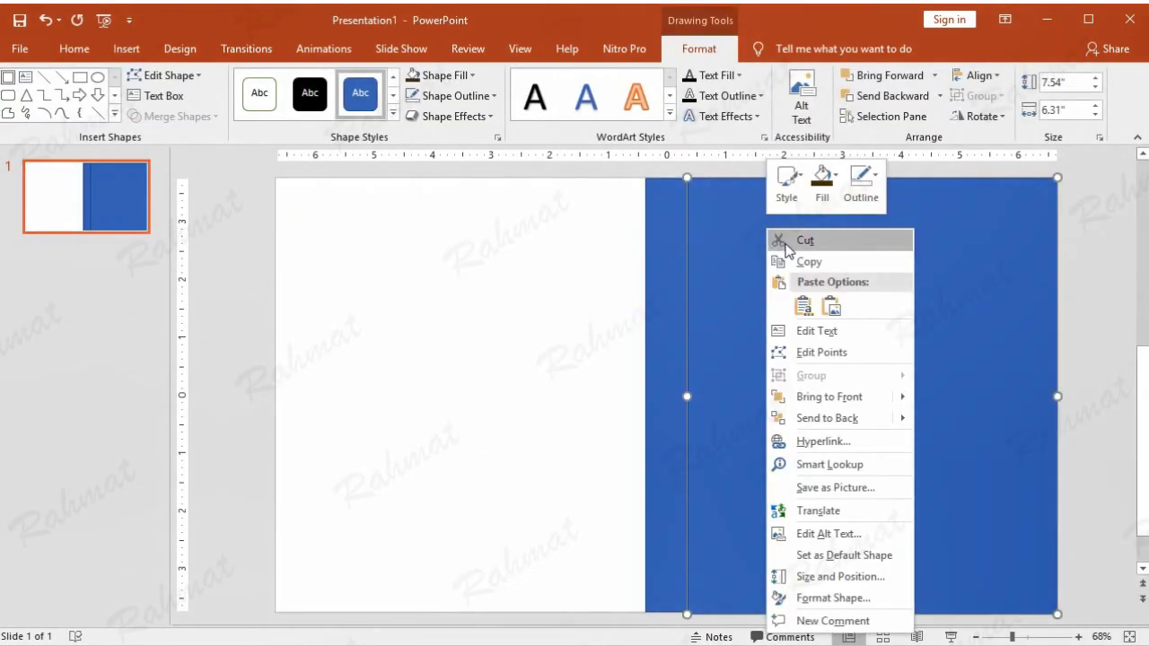
click(777, 238)
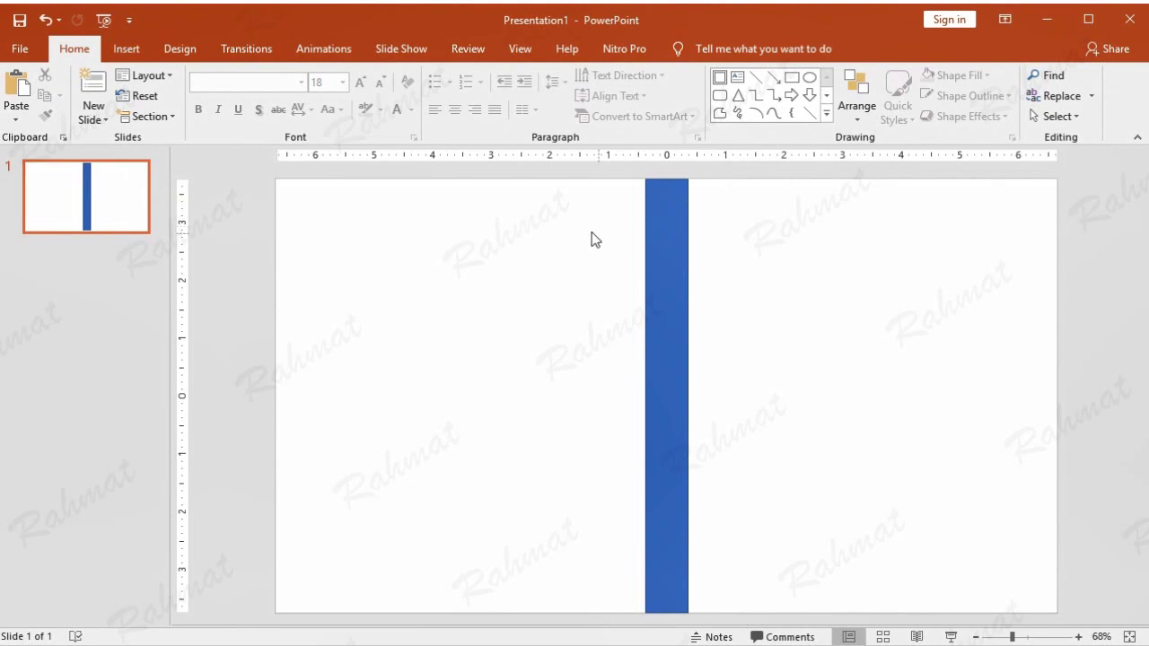
click(126, 48)
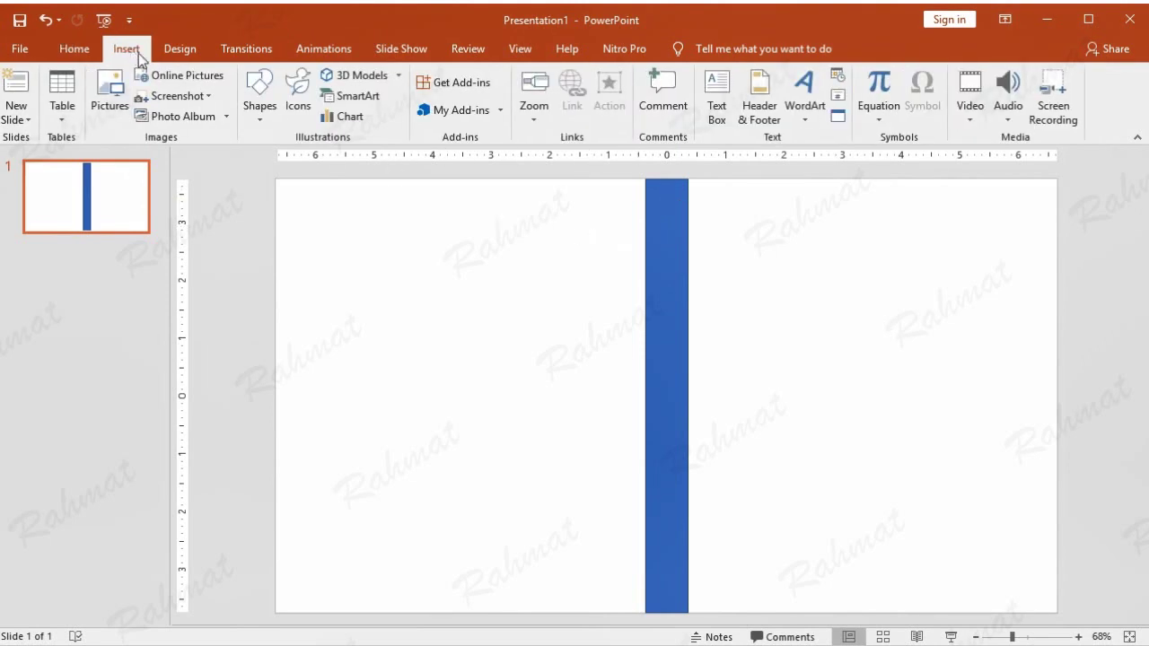
- Draw a full-slide rectangle and fill it with the Papyrus texture
click(258, 118)
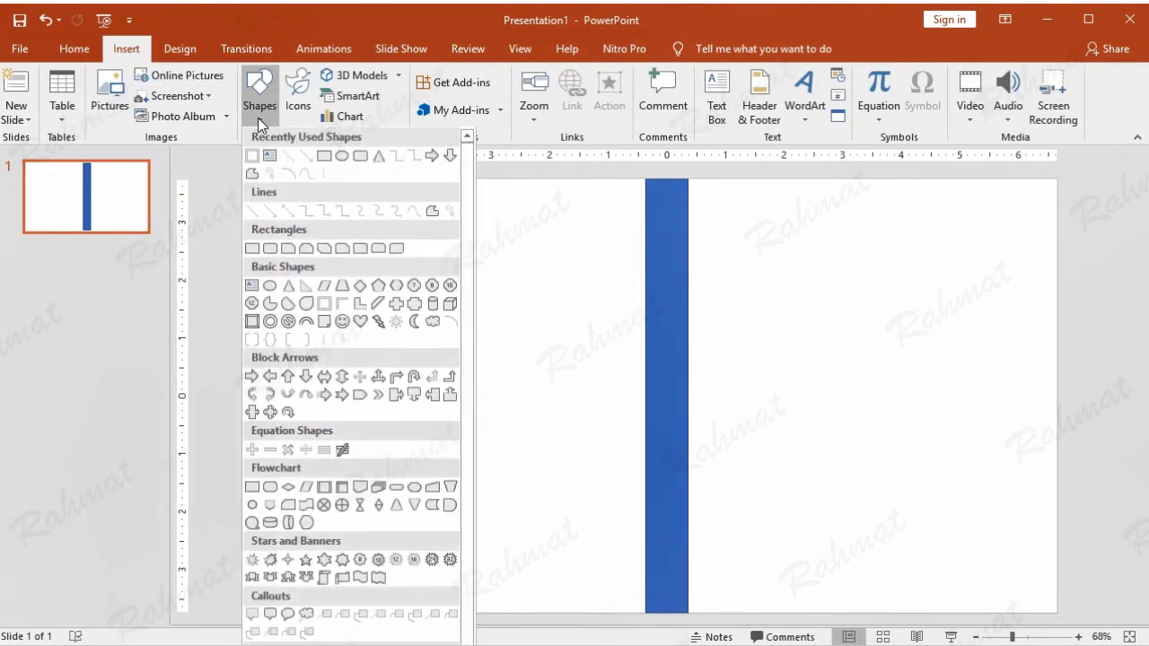
click(252, 247)
drag(274, 179, 1057, 612)
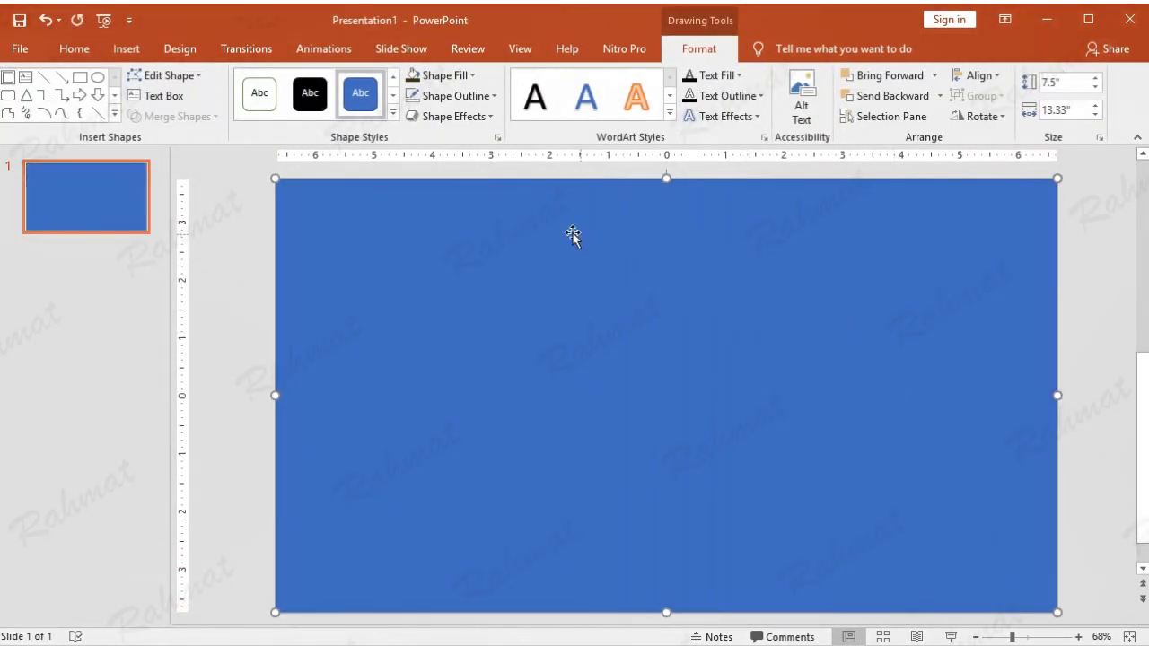
click(464, 75)
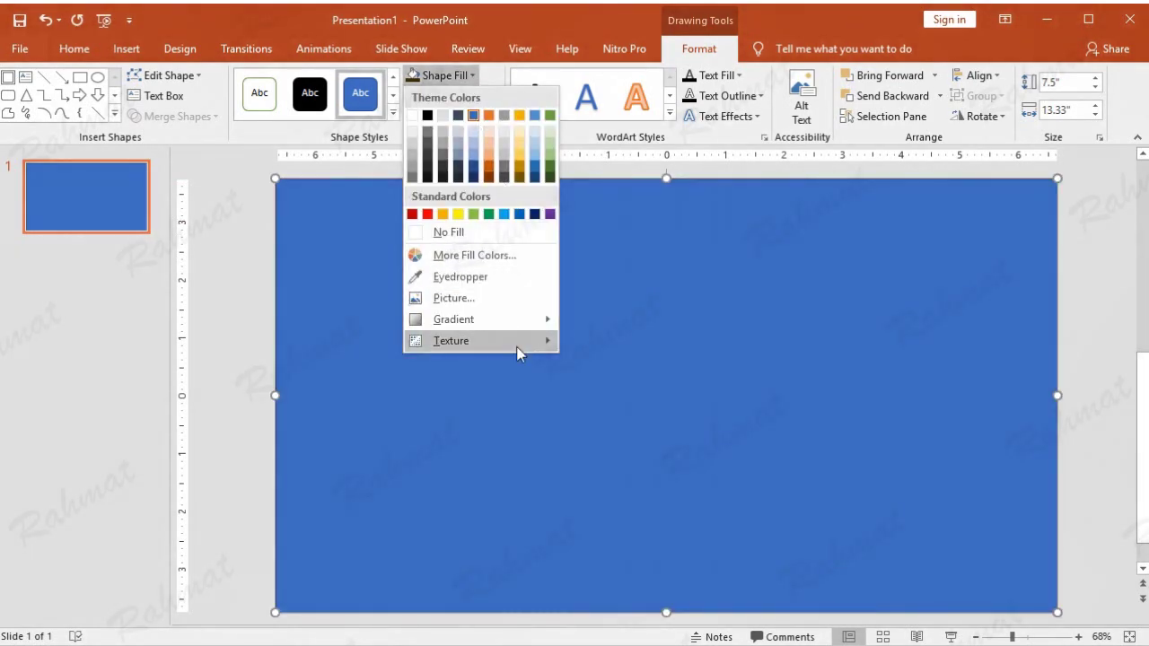
mouse_move(518, 353)
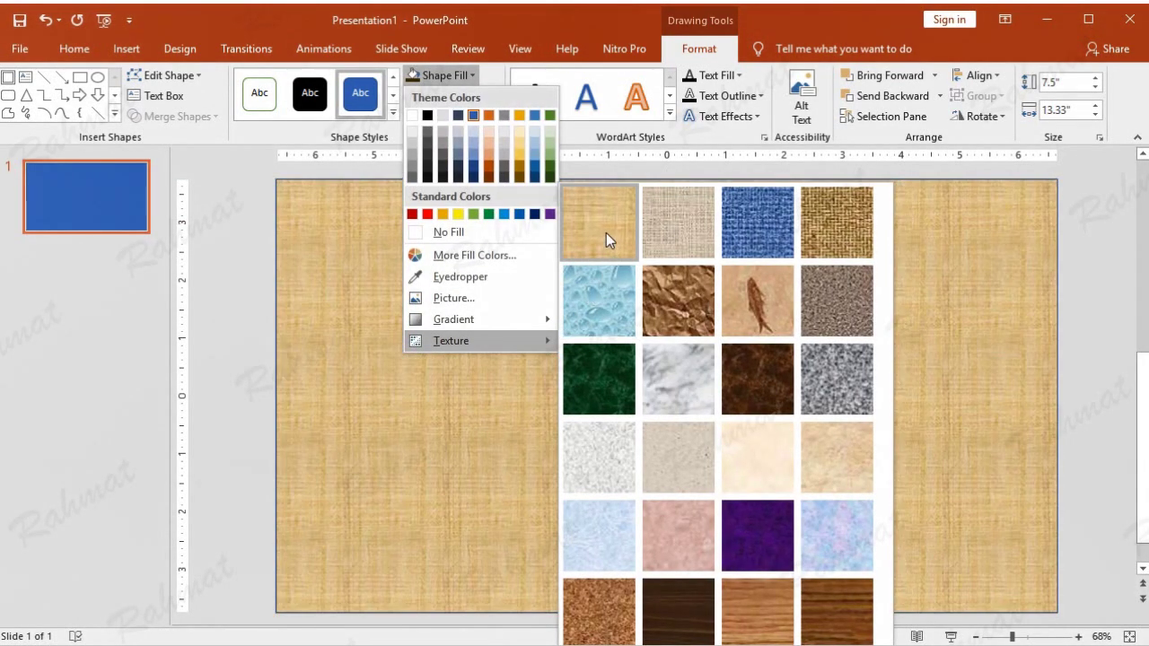
click(606, 233)
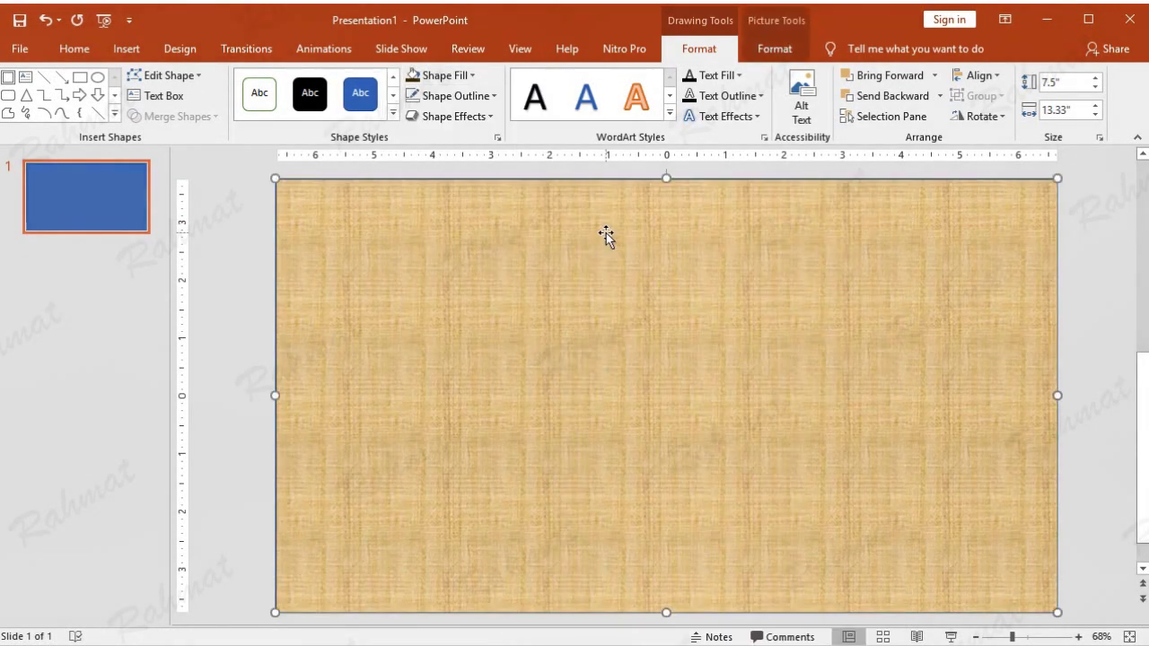
- Remove the textured rectangle's outline and send it to the back
click(485, 96)
click(482, 254)
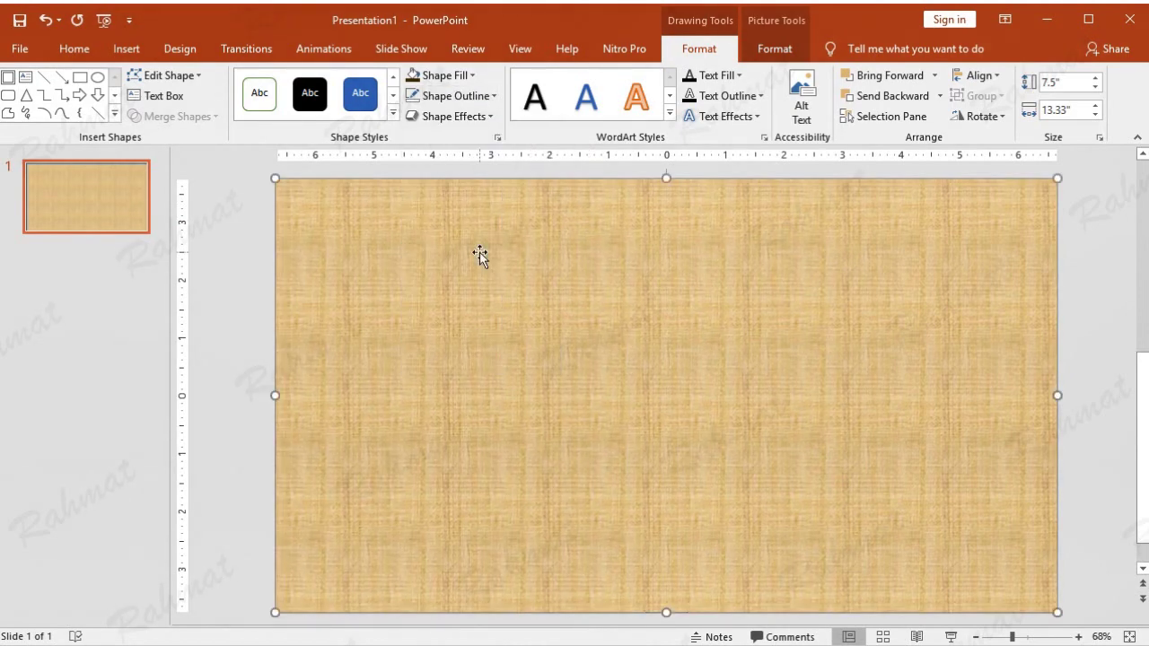
right_click(616, 240)
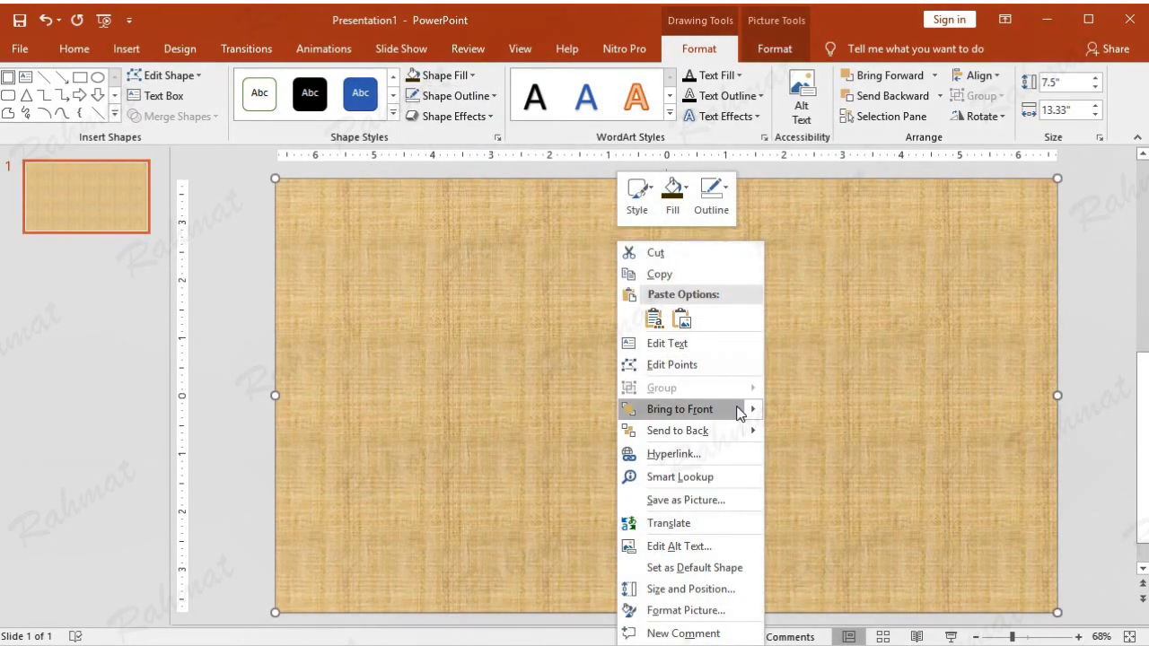
mouse_move(741, 433)
click(779, 435)
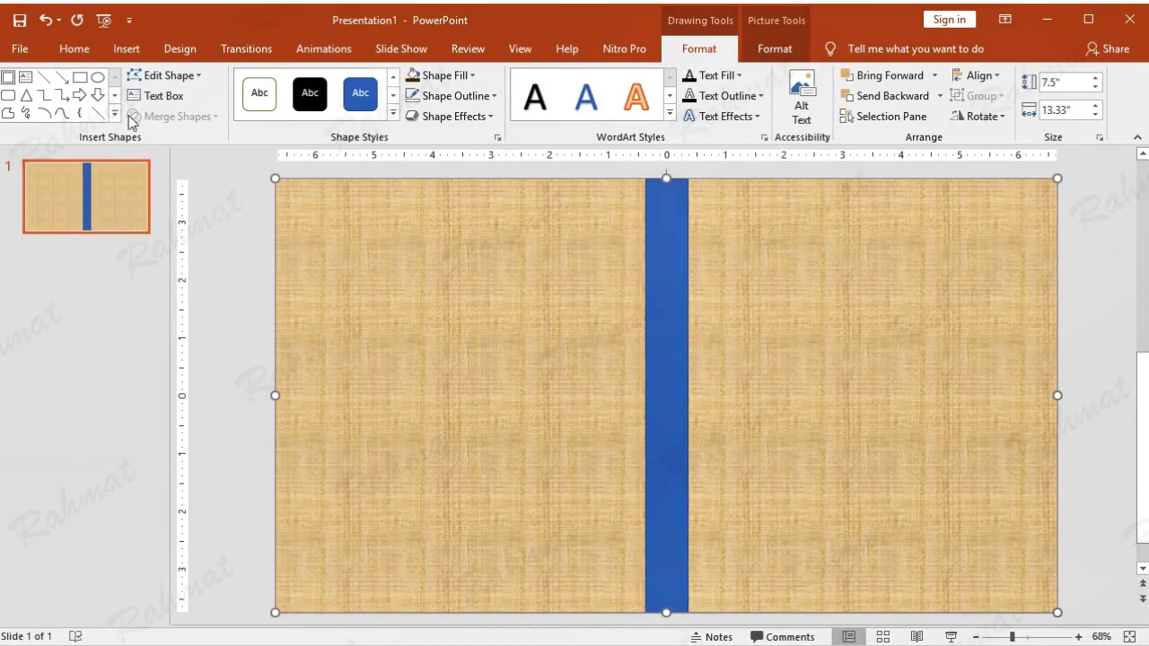
click(127, 49)
- Draw a full-slide rectangle filled light gold with no outline
click(263, 126)
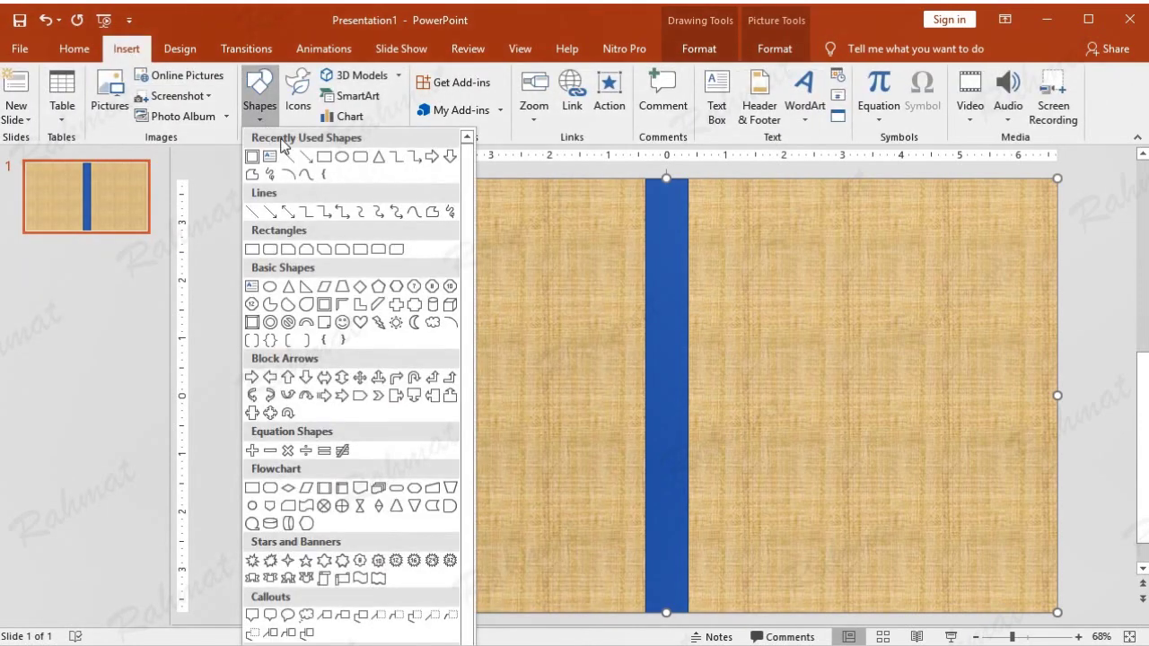
click(249, 246)
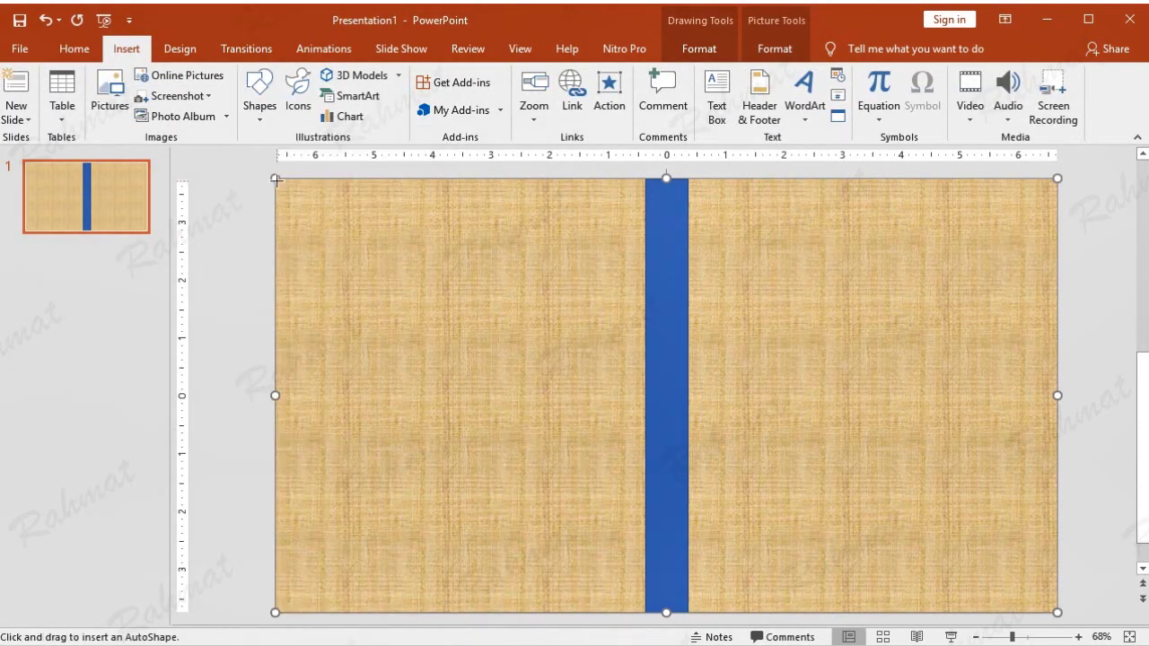
drag(274, 177, 1053, 610)
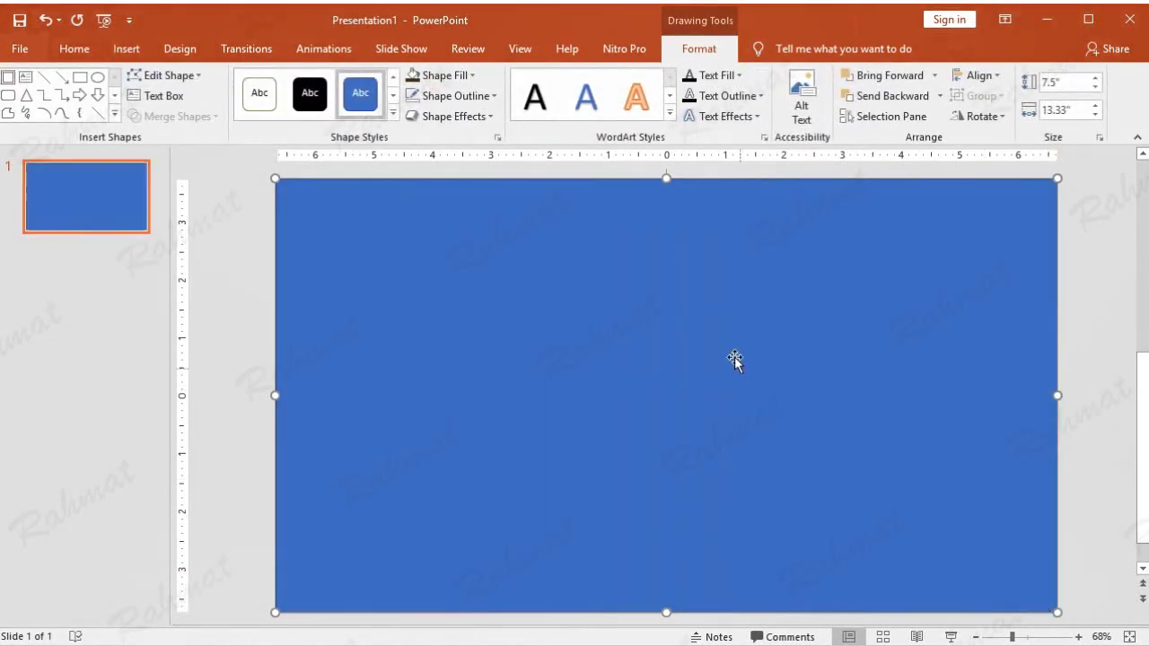
click(469, 82)
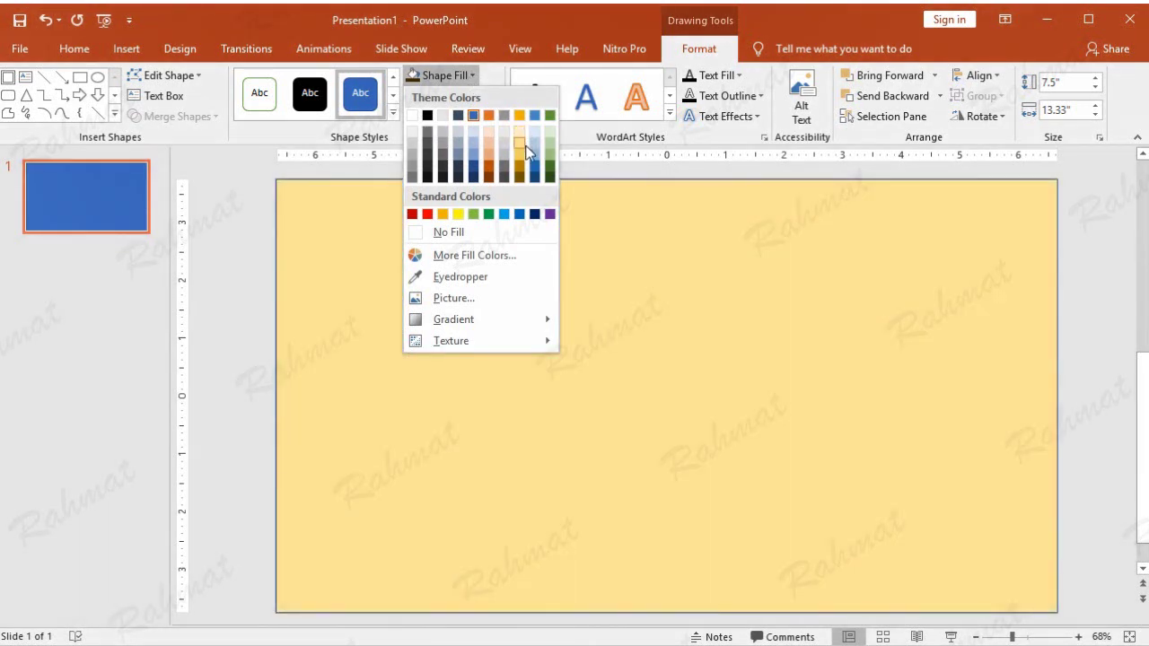
click(519, 145)
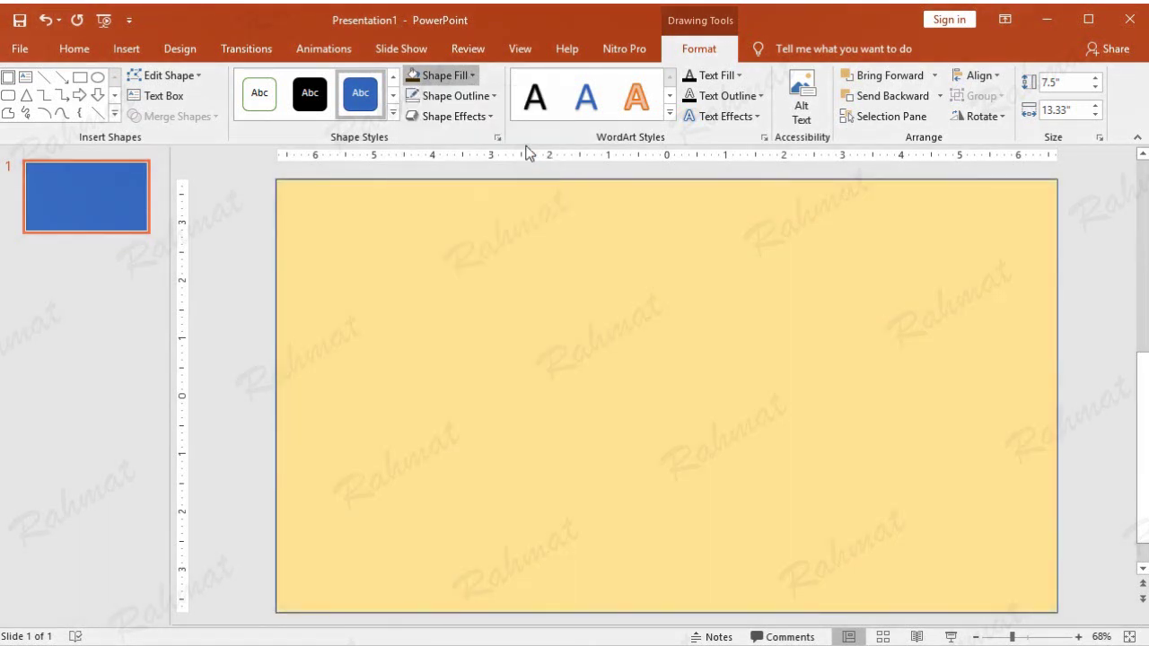
click(481, 99)
click(500, 255)
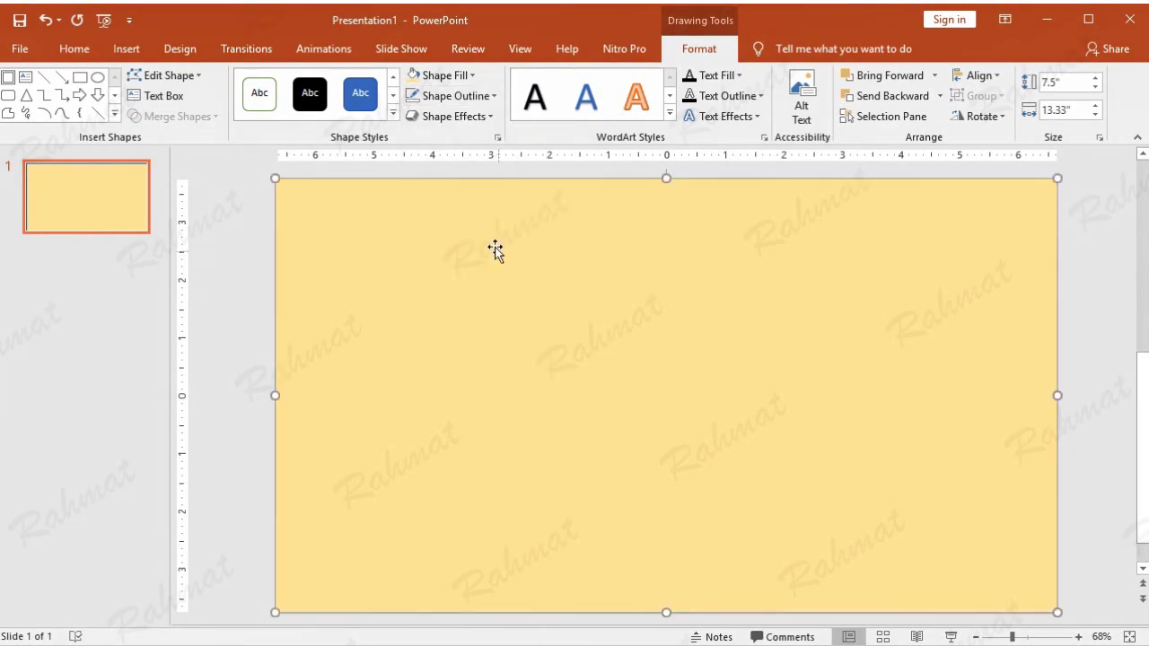
- Set the gold rectangle's fill transparency to 38% in Format Shape
click(447, 76)
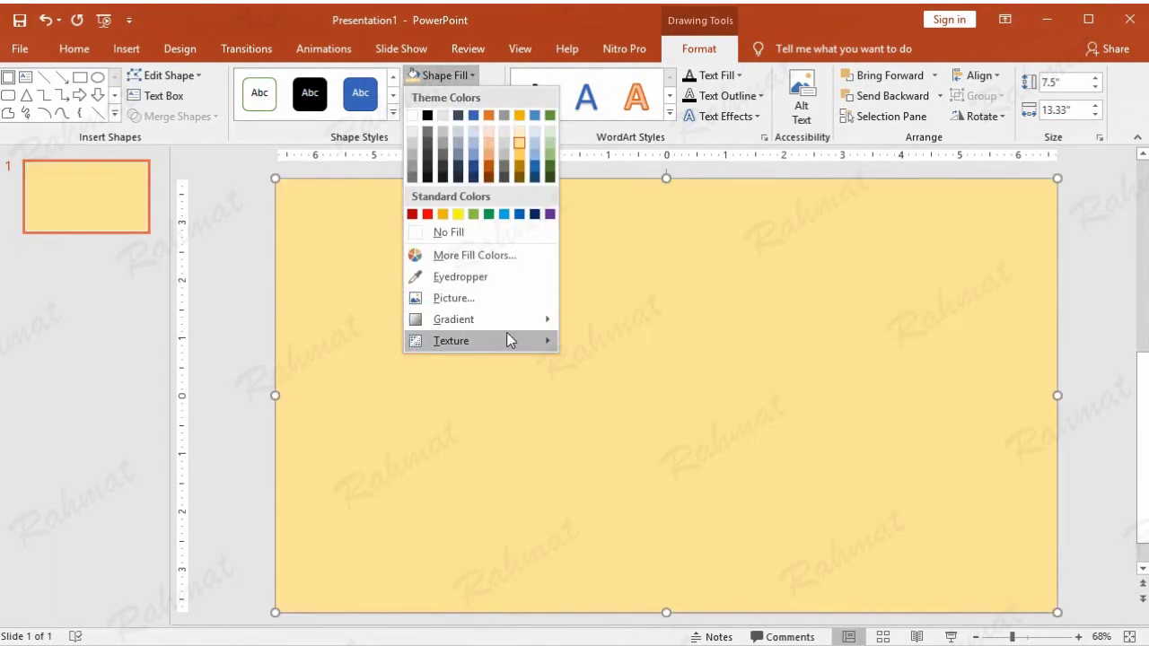
mouse_move(517, 341)
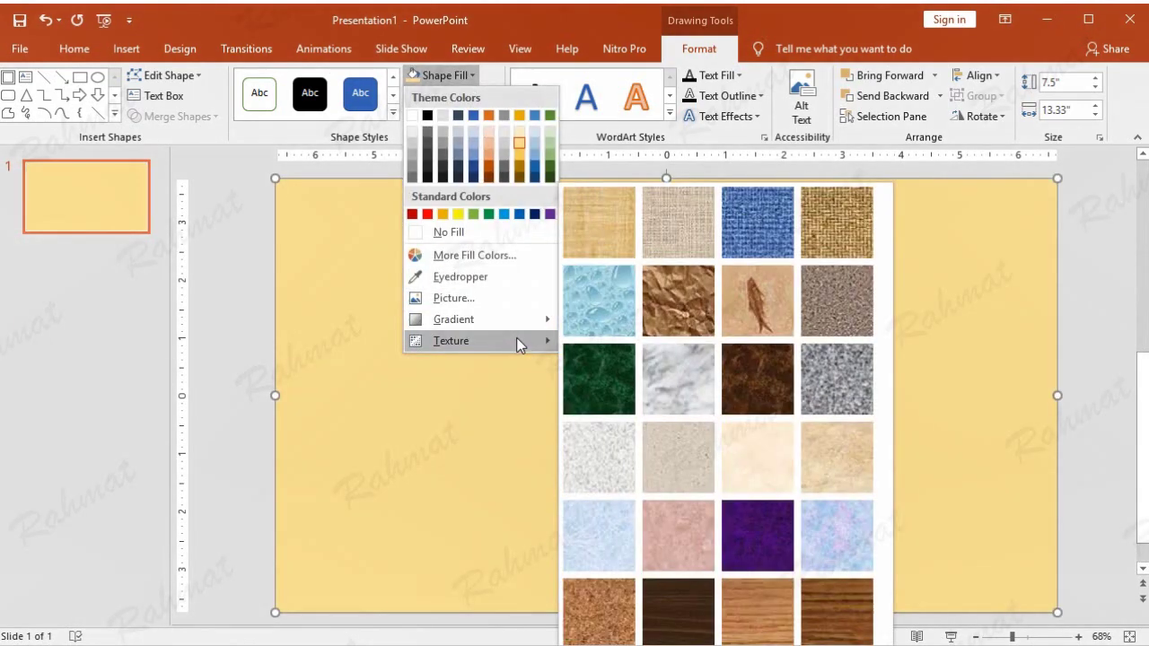
mouse_move(538, 322)
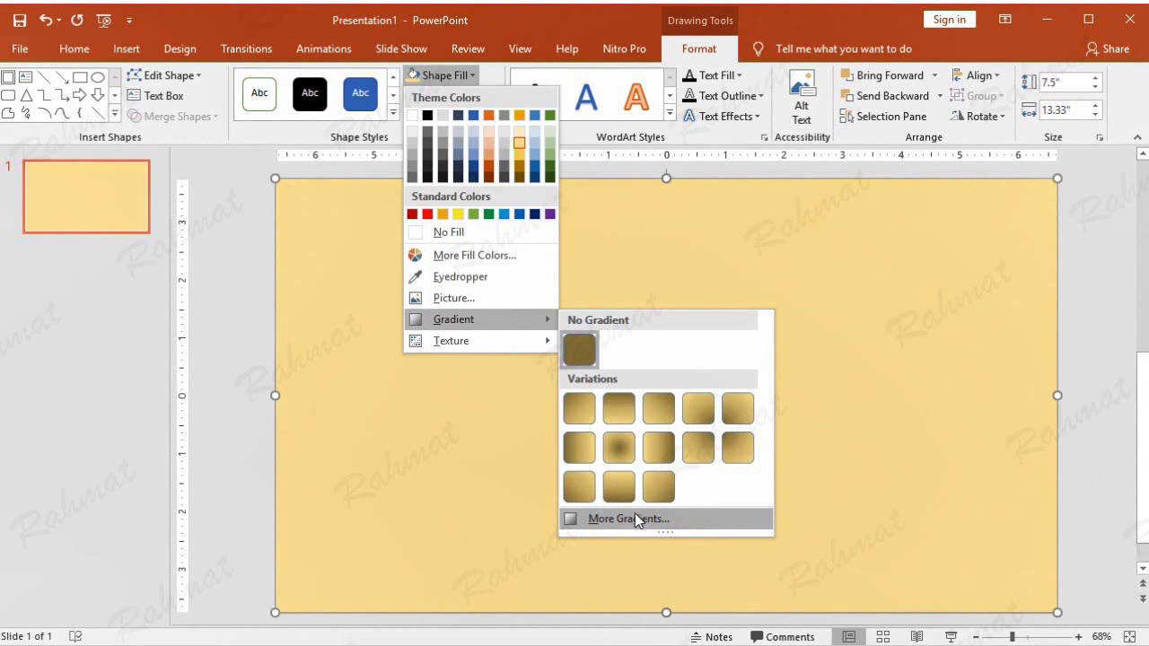
click(629, 519)
drag(1069, 449, 1057, 458)
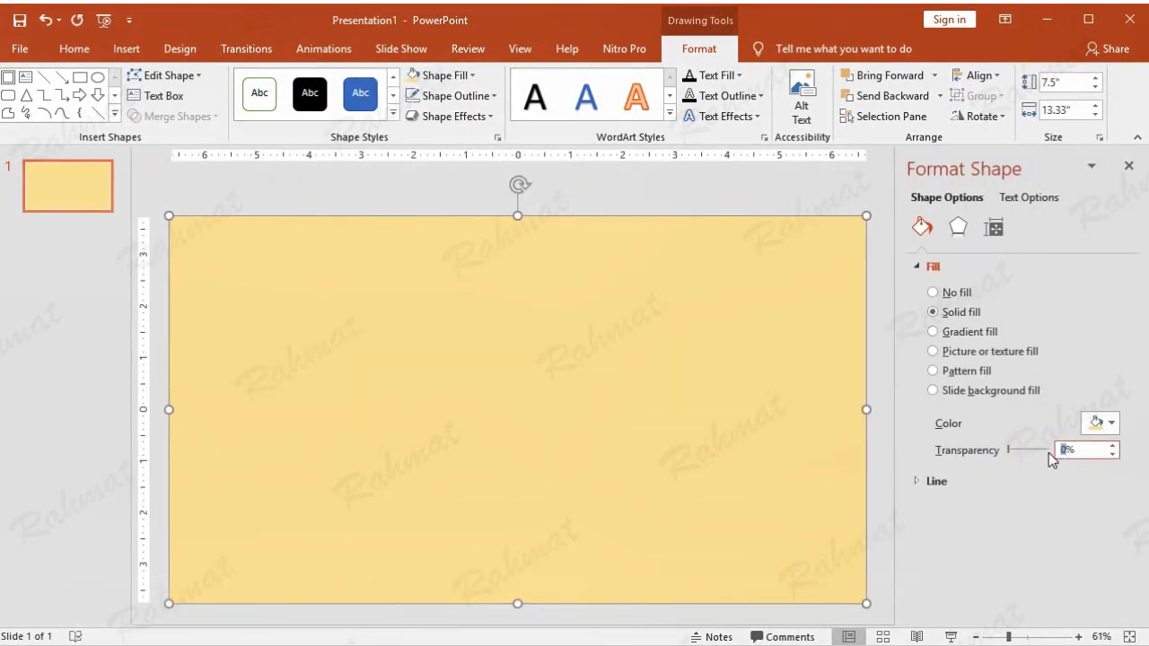
text(8)
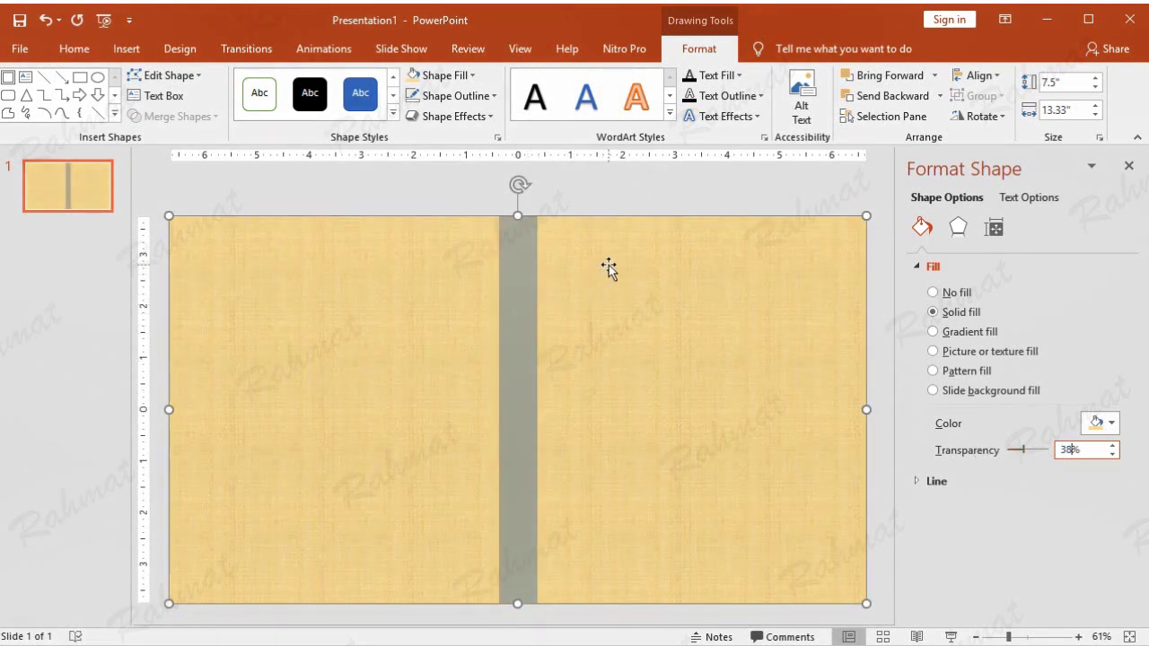
drag(601, 279, 528, 279)
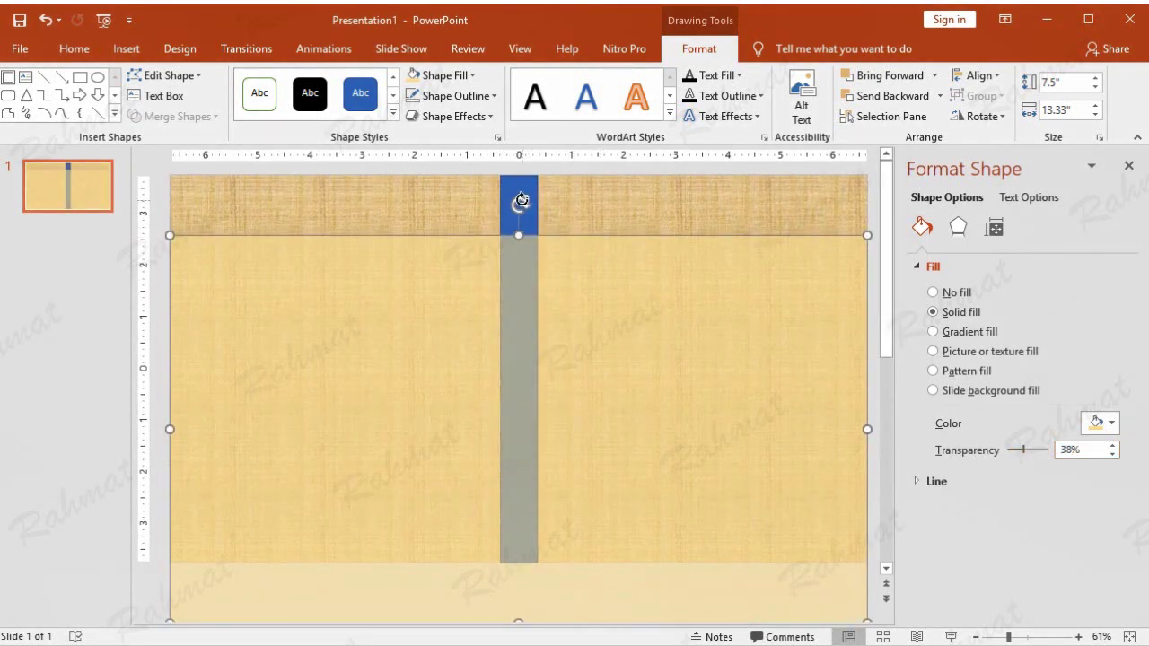
- Bring the blue strip to the front and realign the gold rectangle over the slide
click(525, 195)
right_click(528, 191)
mouse_move(661, 356)
click(698, 359)
click(696, 318)
drag(697, 319, 687, 282)
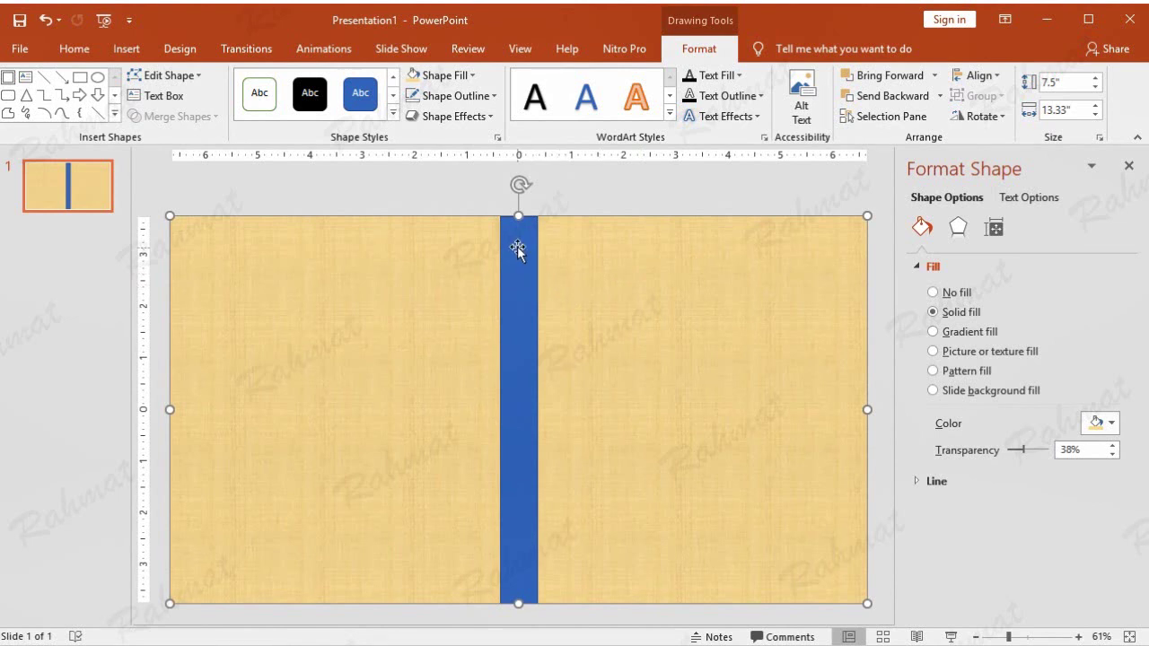
click(517, 247)
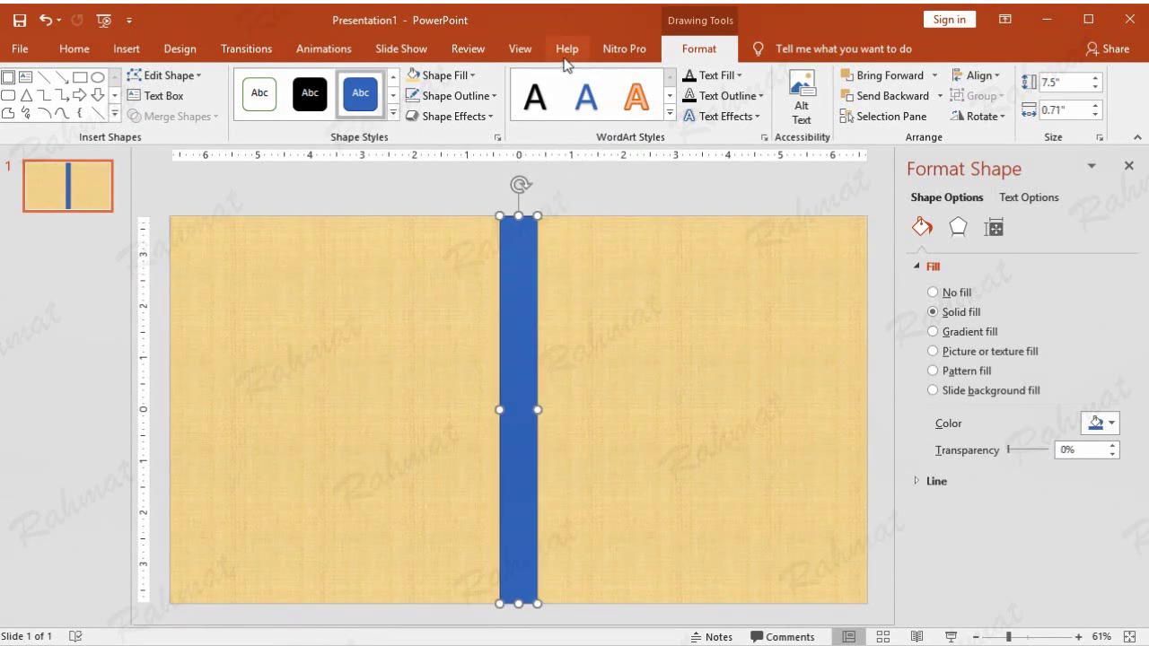
click(440, 75)
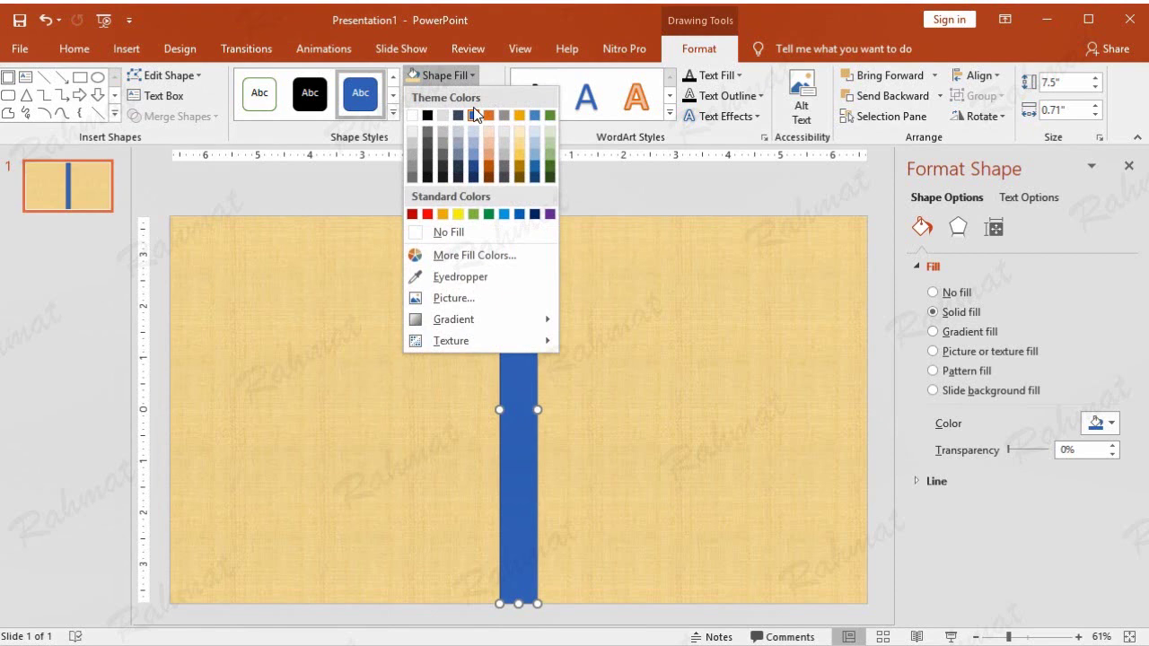
- Give the spine strip a custom fill of Red 69, Green 54, Blue 7
click(494, 255)
click(401, 492)
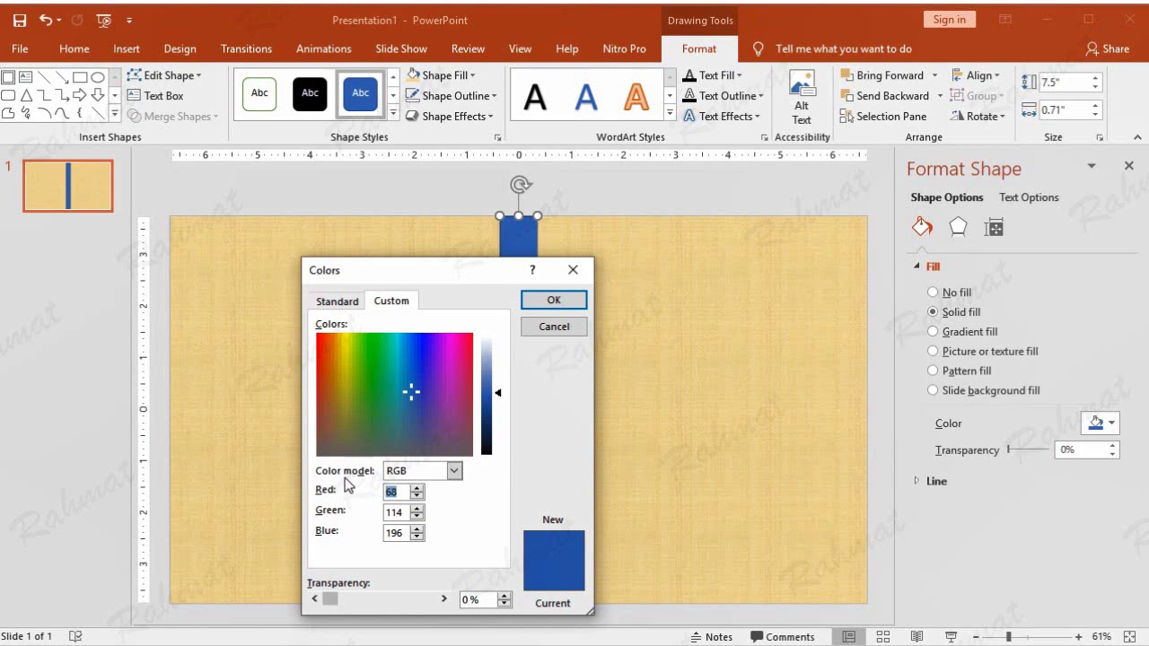
text(69)
key(Tab)
text(54)
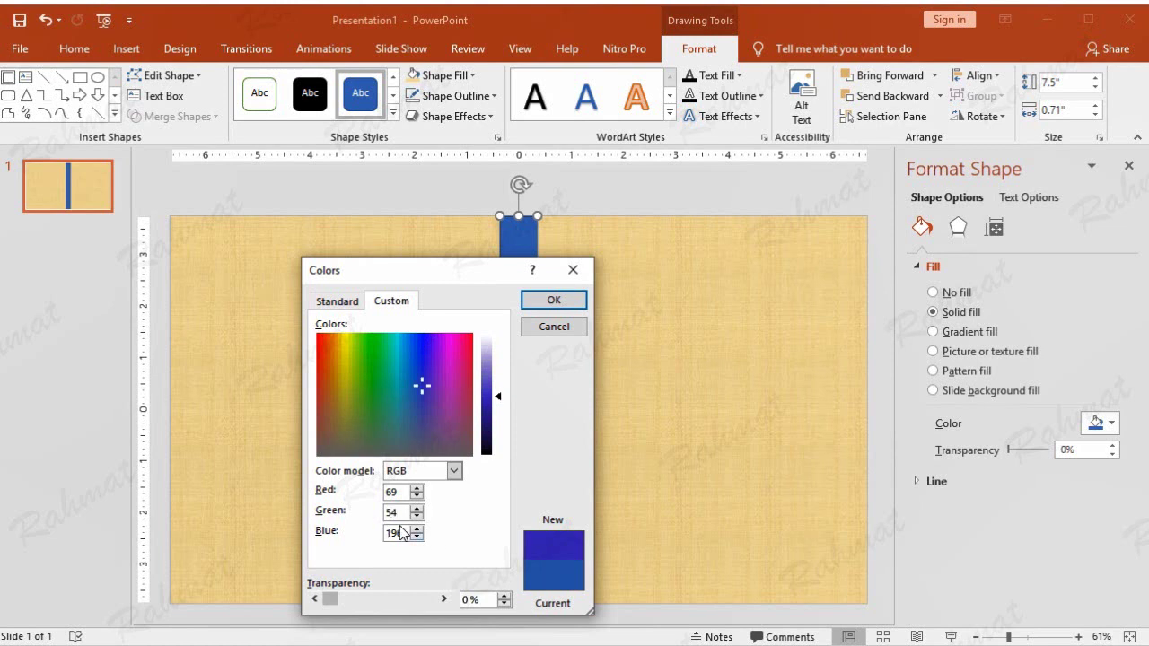
key(Tab)
text(7)
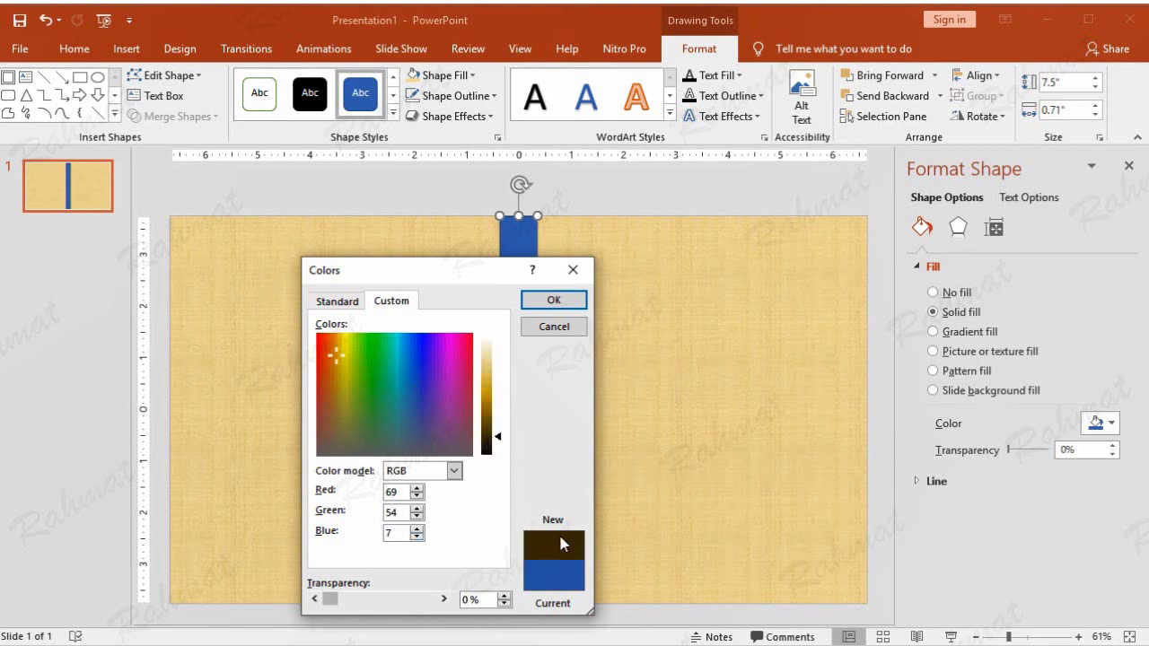
click(569, 299)
click(617, 216)
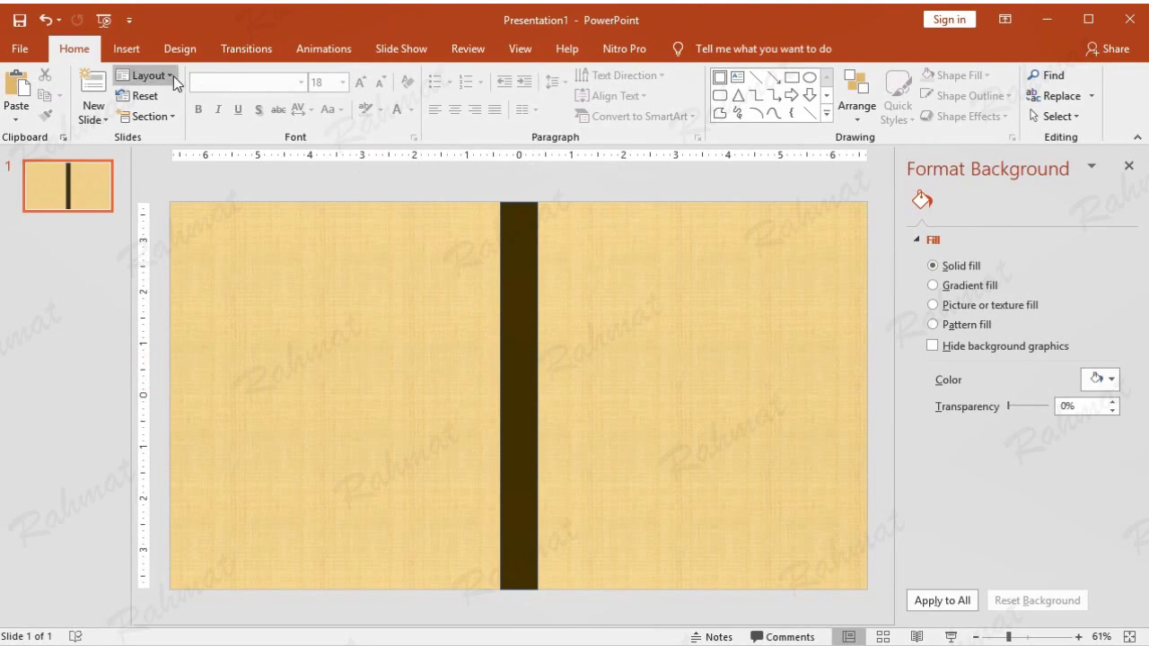
click(141, 48)
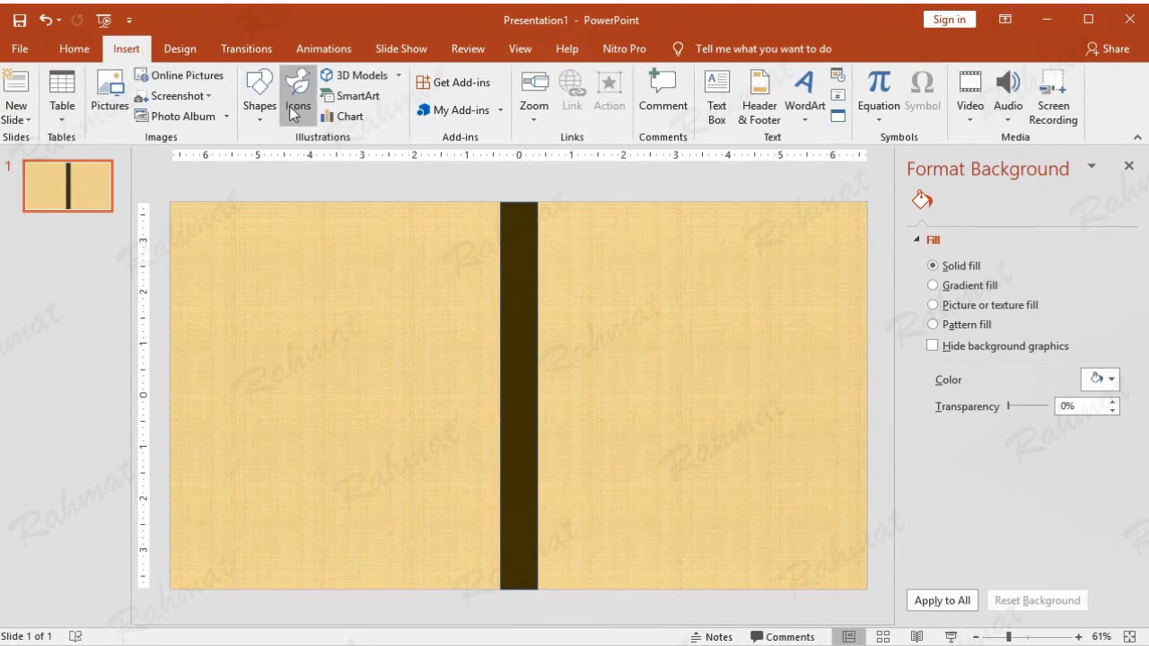
- Insert img12 from C:\Windows\Web\Wallpaper\Flowers onto the slide
click(114, 94)
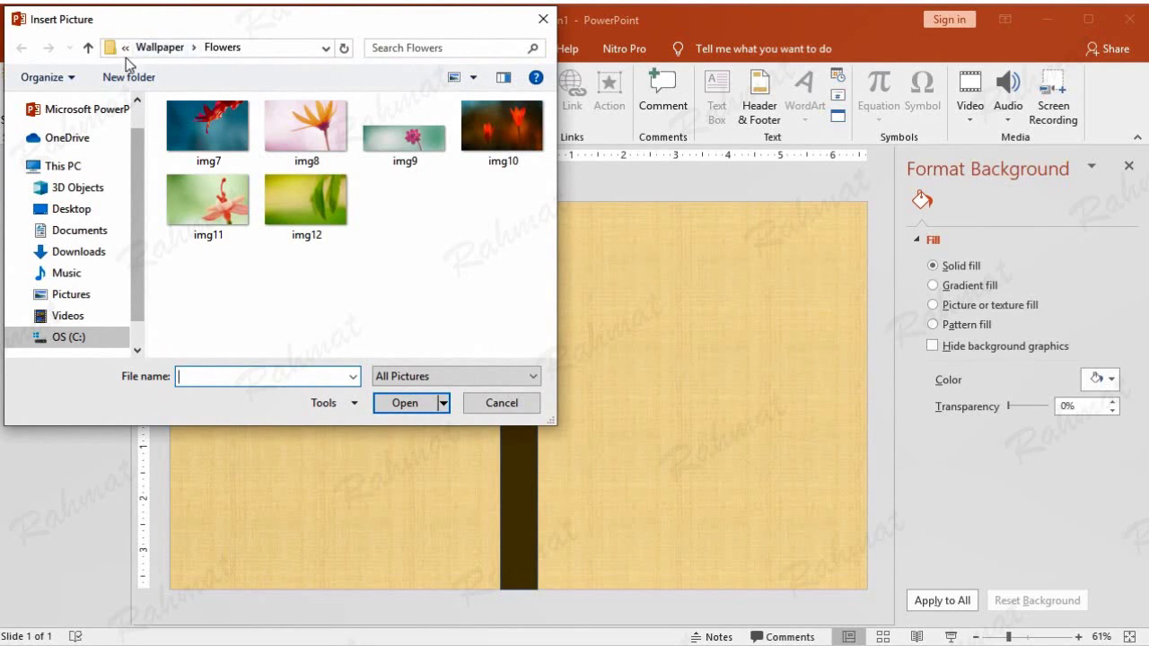
click(95, 341)
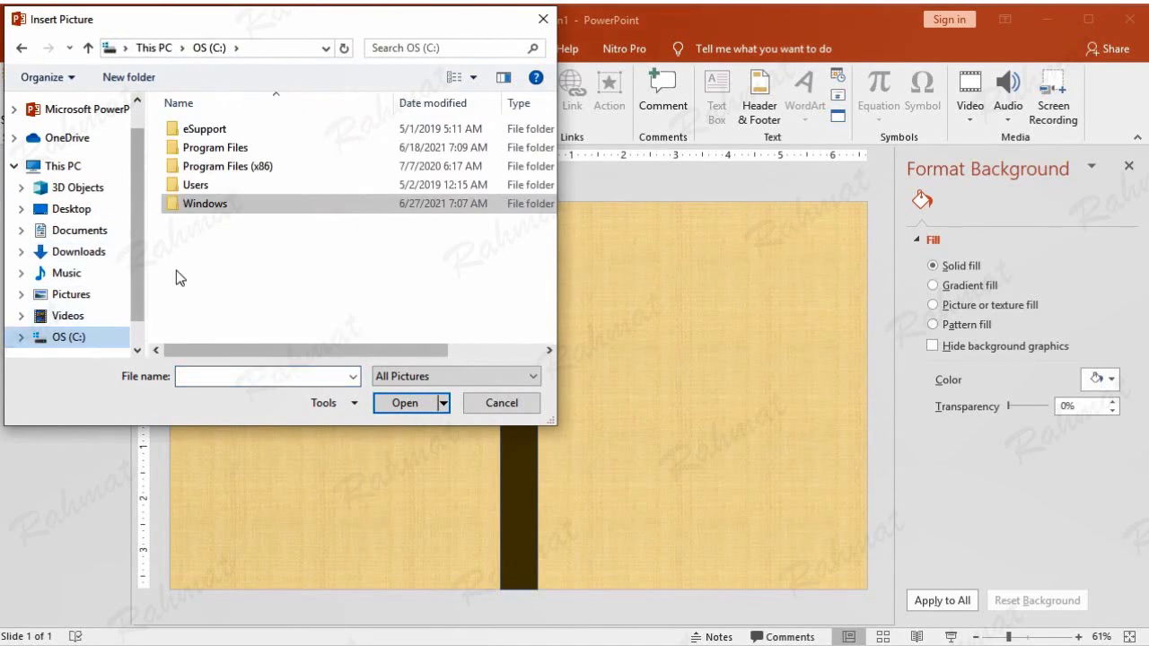
double_click(212, 205)
scroll(220, 261, down, 4)
scroll(220, 279, down, 3)
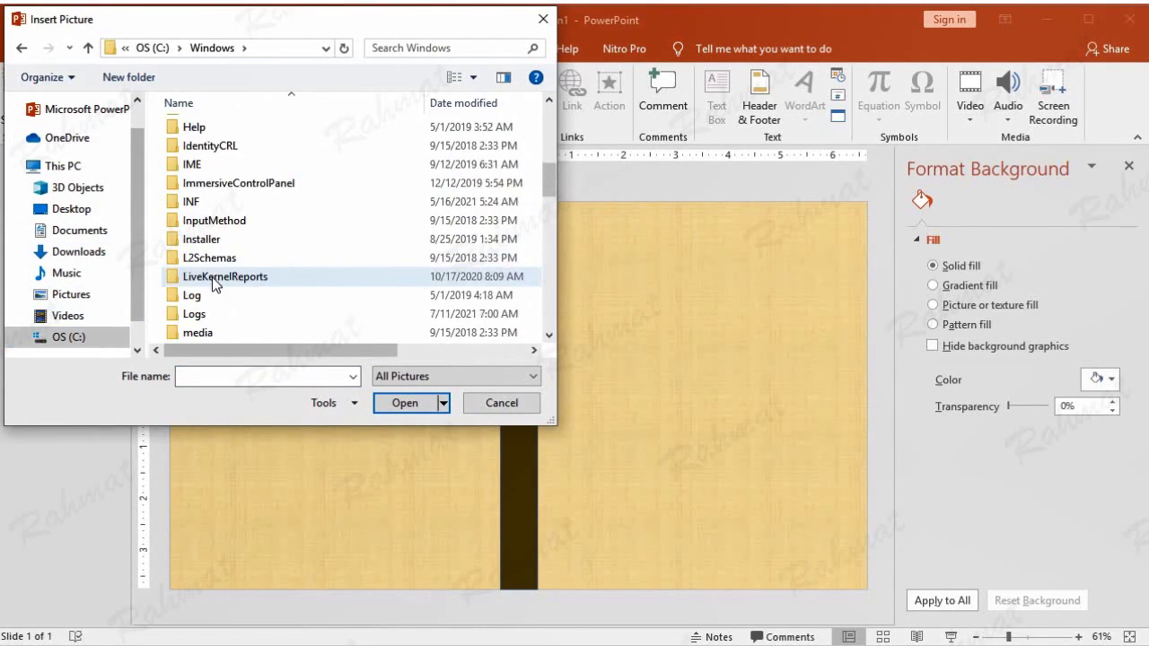
scroll(215, 294, down, 3)
scroll(217, 297, down, 3)
scroll(217, 297, down, 4)
scroll(216, 305, down, 3)
scroll(214, 310, down, 3)
double_click(215, 312)
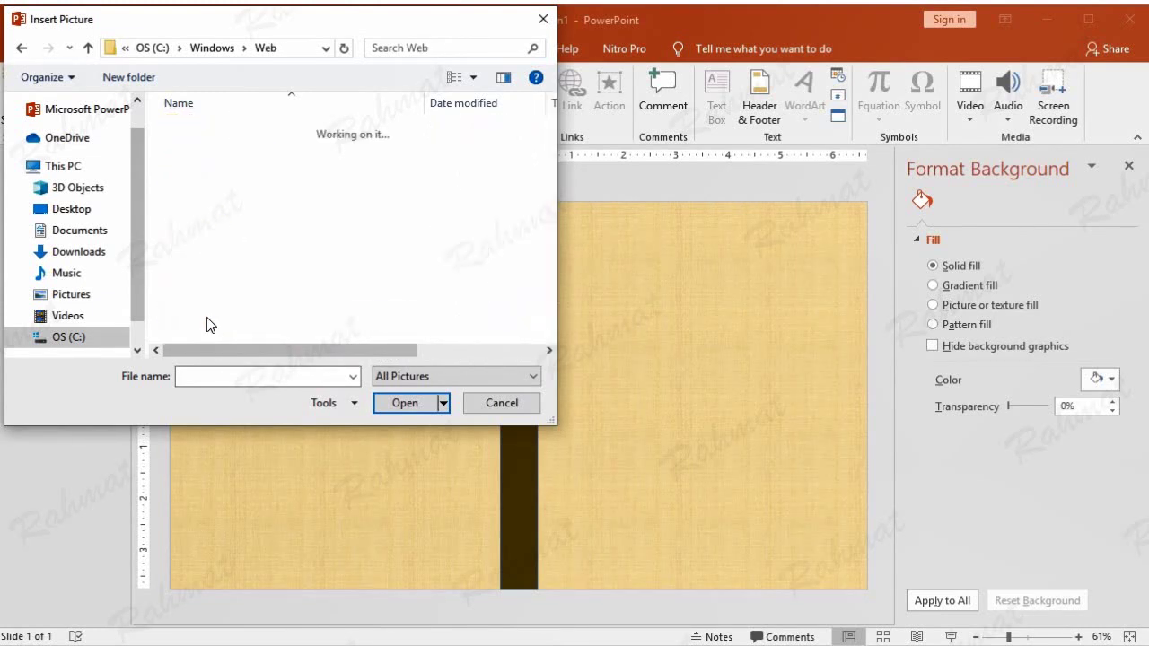
double_click(229, 167)
double_click(218, 127)
double_click(276, 190)
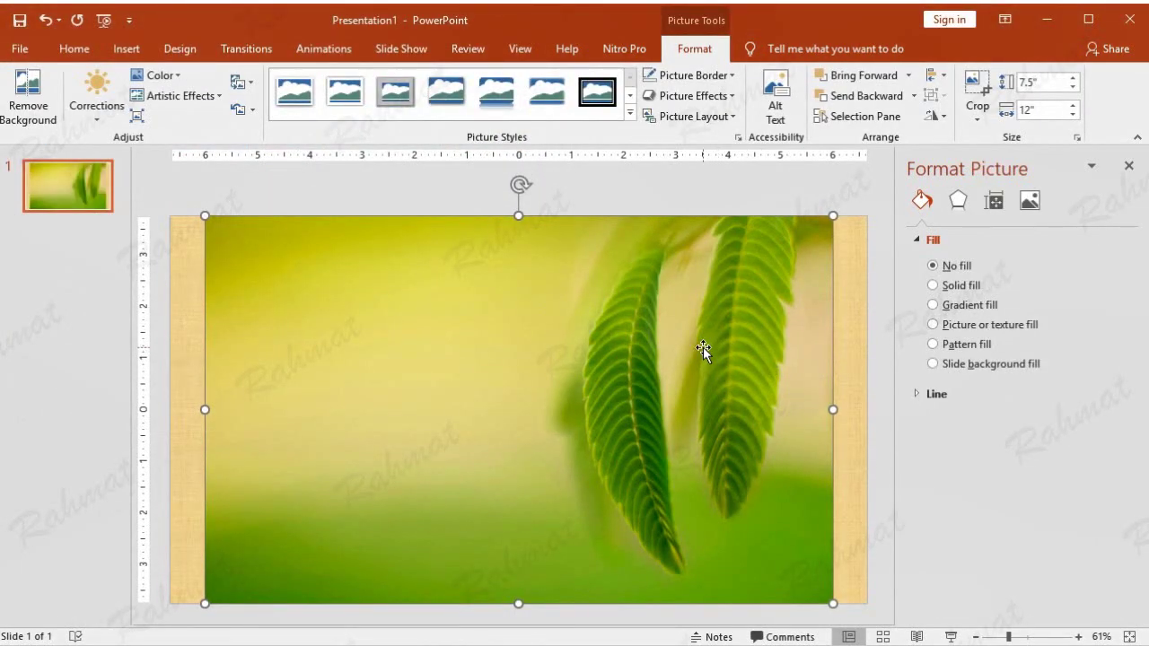
- Resize the leaf picture to 1.26 in by 2.01 in and drag it onto the right-hand page
click(1032, 82)
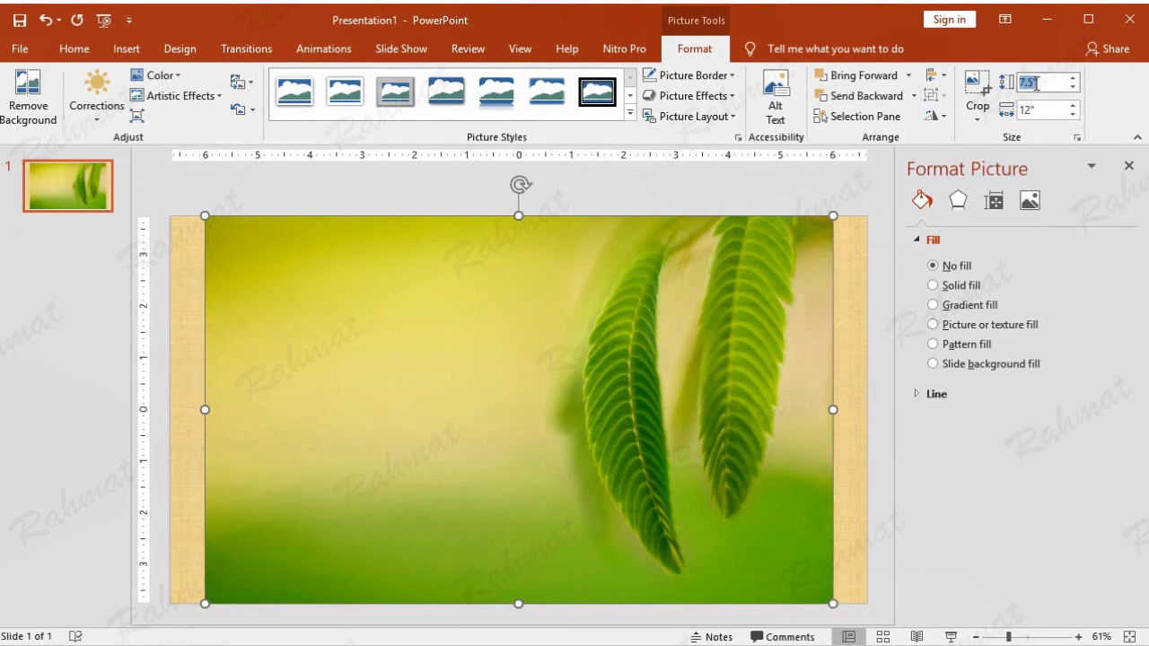
text(1)
key(Tab)
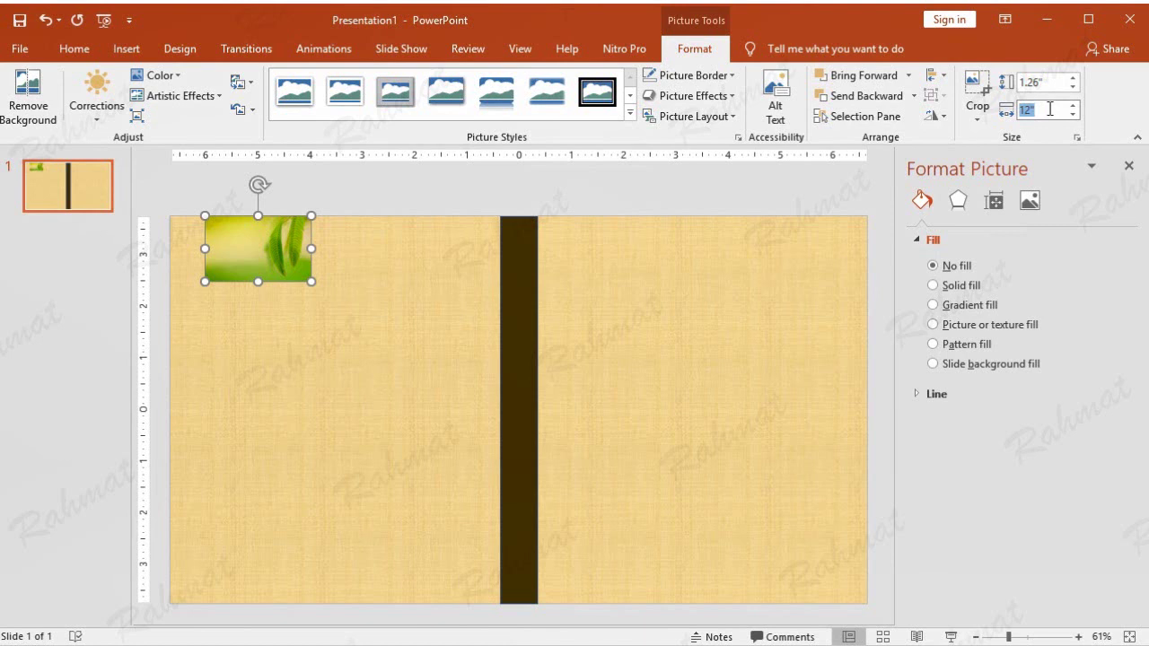
click(1052, 78)
click(1049, 109)
text(2)
key(Return)
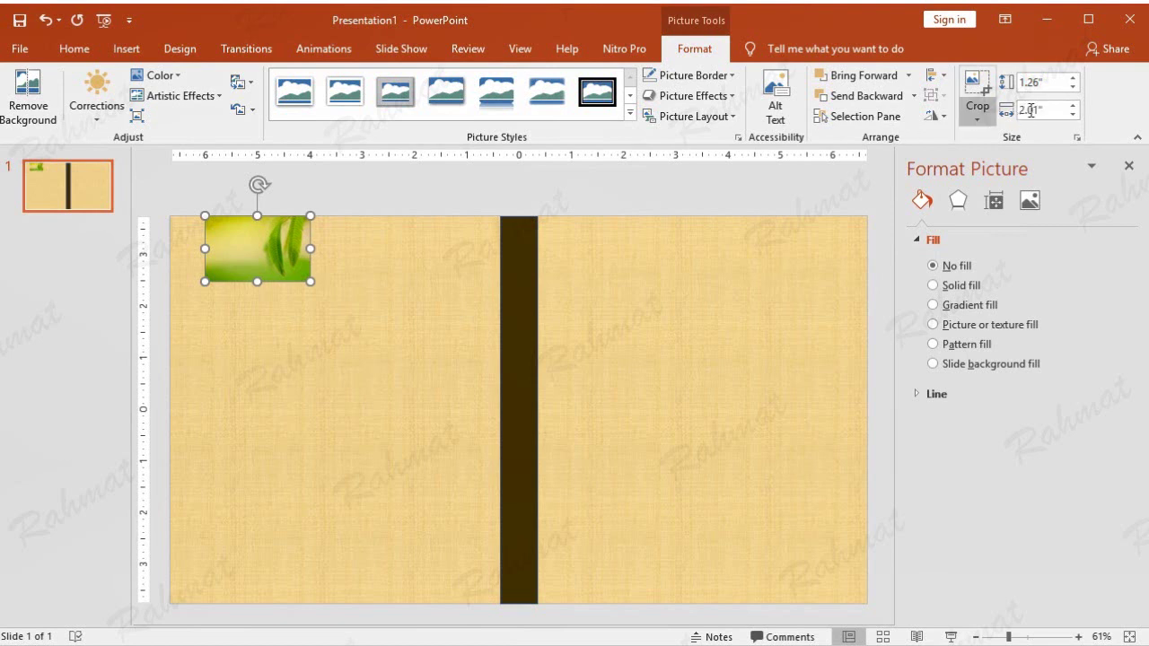
click(1041, 82)
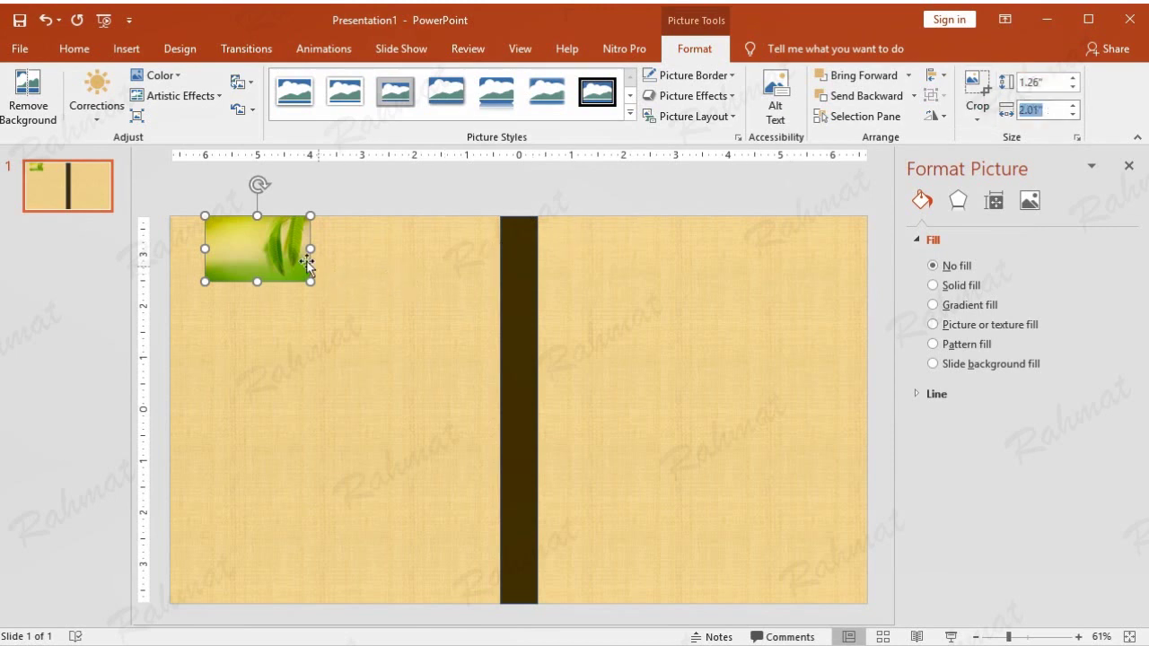
mouse_move(272, 249)
mouse_down()
mouse_move(349, 312)
mouse_move(700, 306)
mouse_up()
- Apply a white photo-frame picture style and nudge the picture toward the spine
click(630, 113)
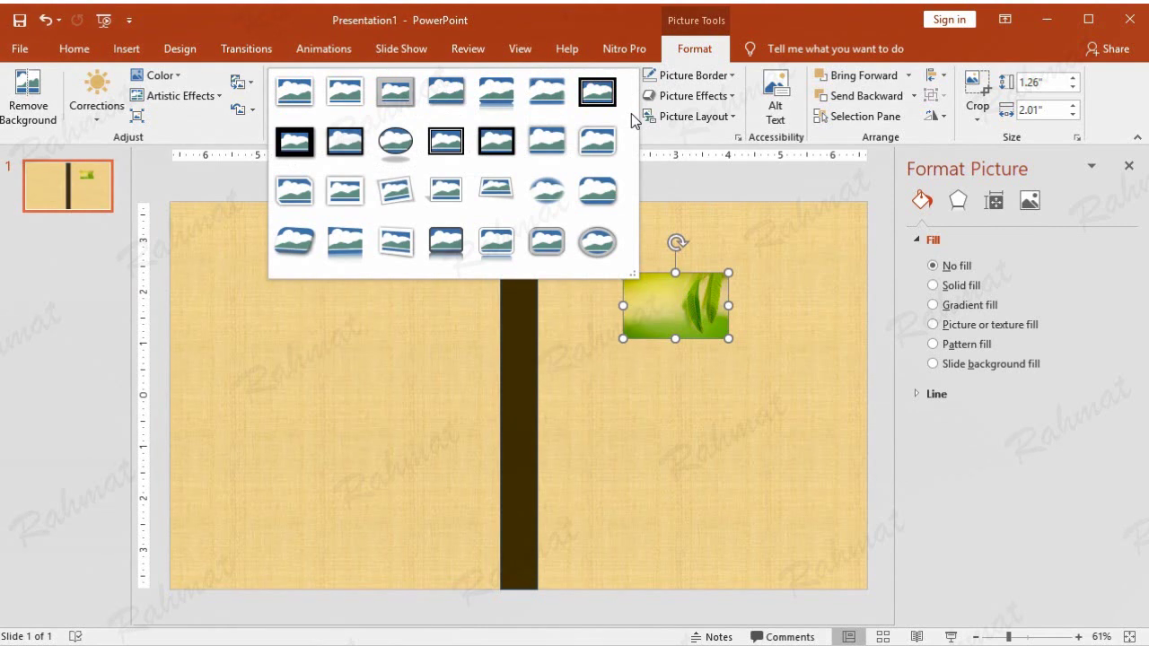
click(493, 187)
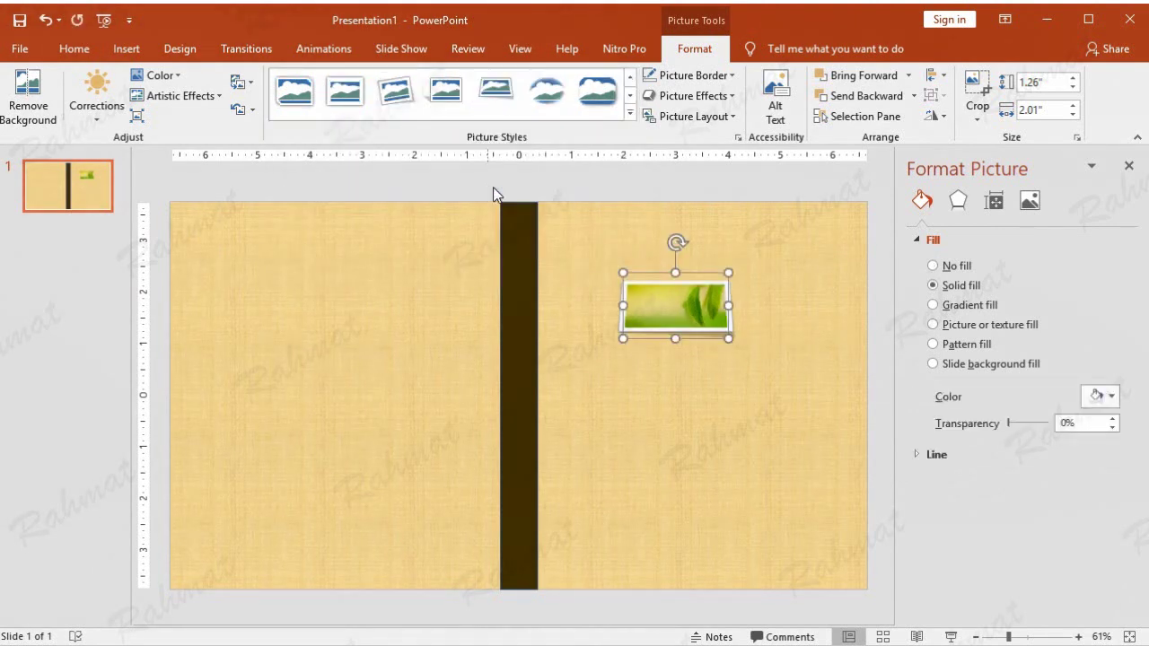
mouse_move(679, 307)
mouse_down()
mouse_move(662, 375)
mouse_move(659, 330)
mouse_up()
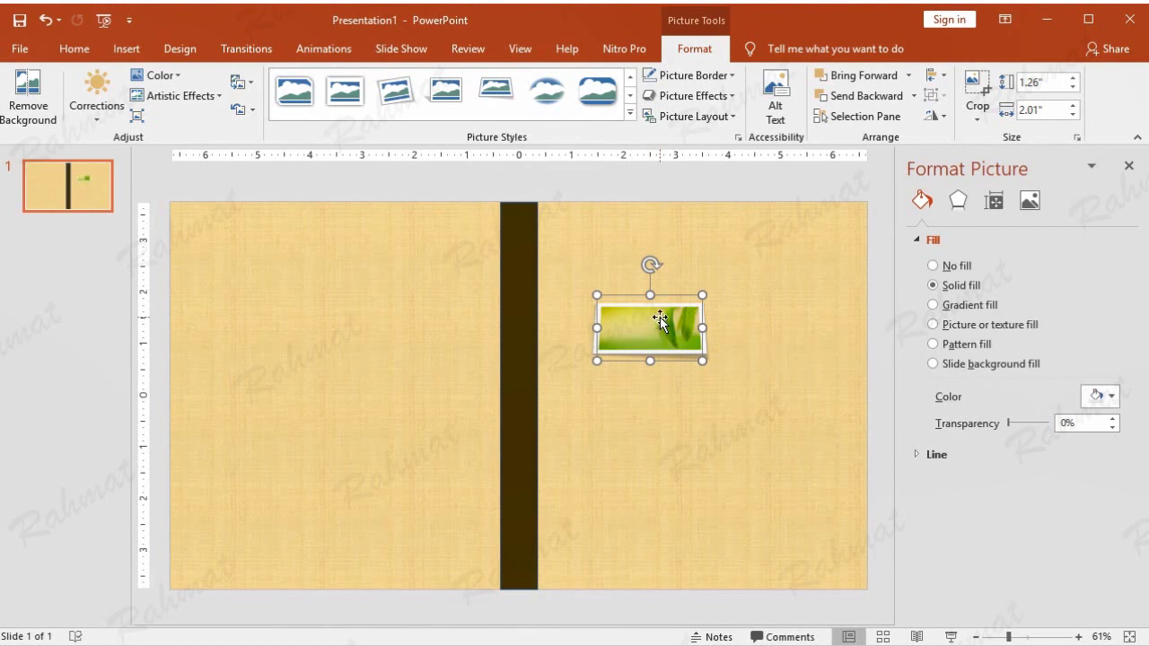
- Set the view zoom to 100%
click(519, 50)
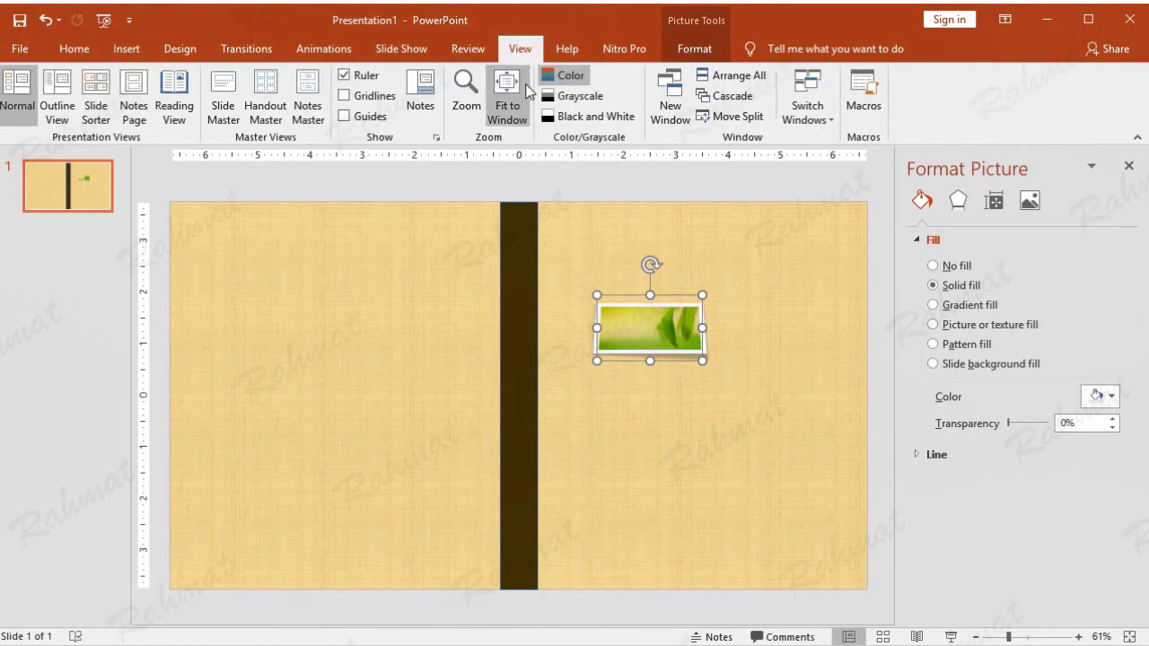
click(473, 110)
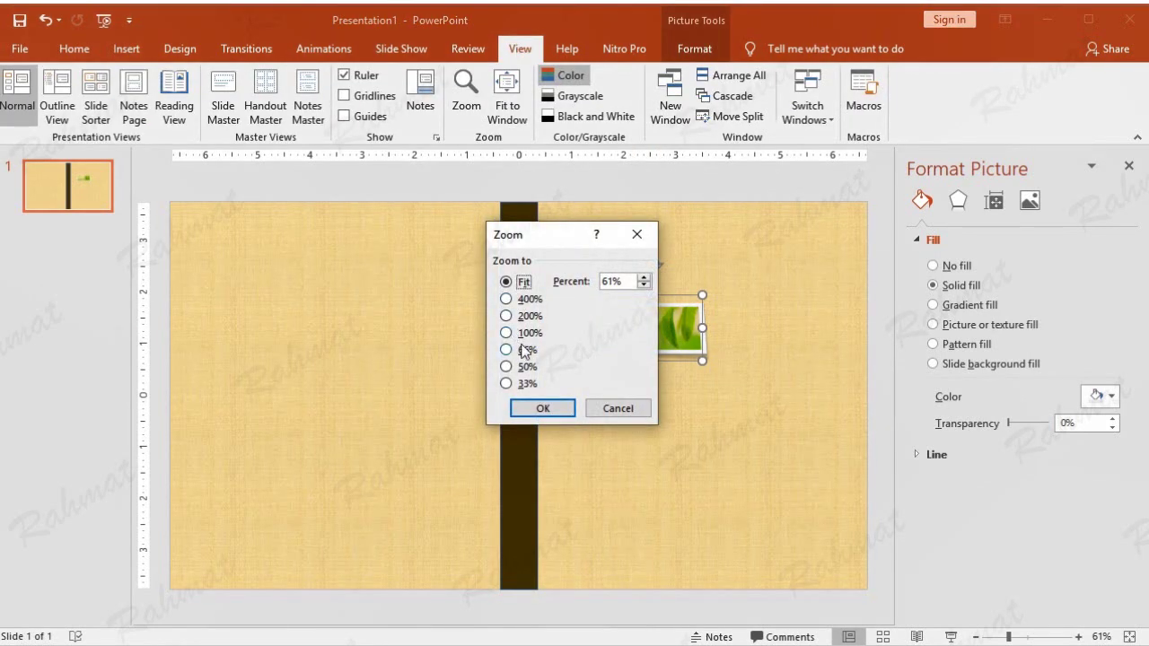
click(532, 334)
click(543, 411)
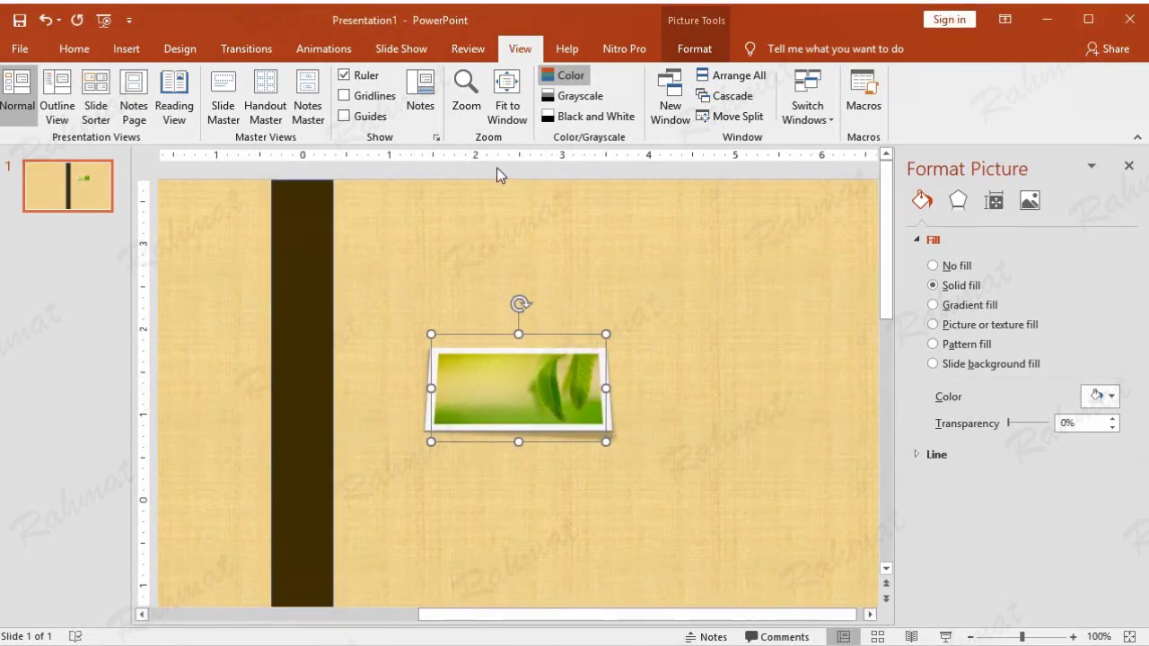
click(127, 49)
click(259, 89)
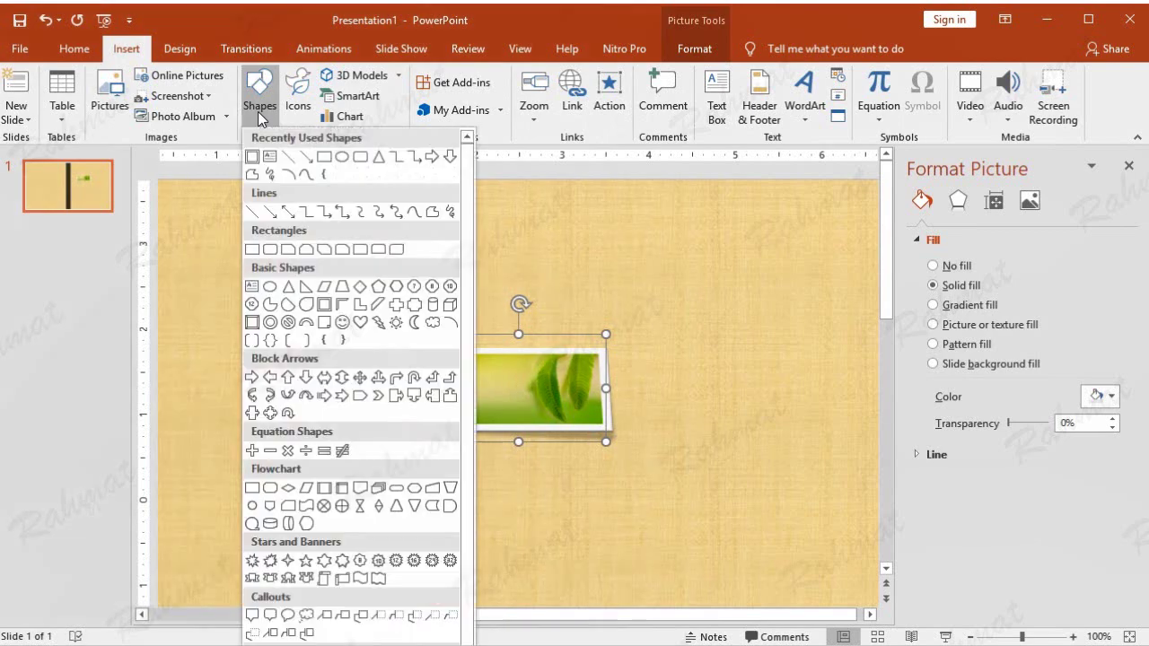
- Draw a trapezoid over the framed photo and adjust its slant and edges to fit
click(343, 288)
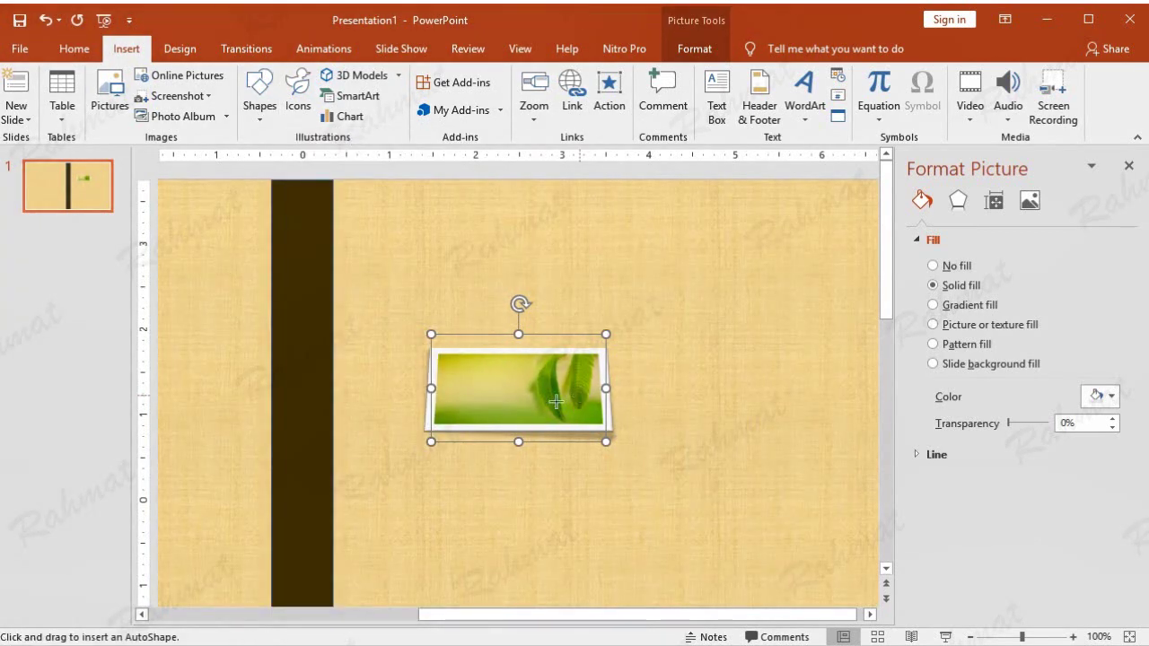
mouse_move(445, 357)
mouse_down()
mouse_move(600, 424)
mouse_move(596, 387)
mouse_up()
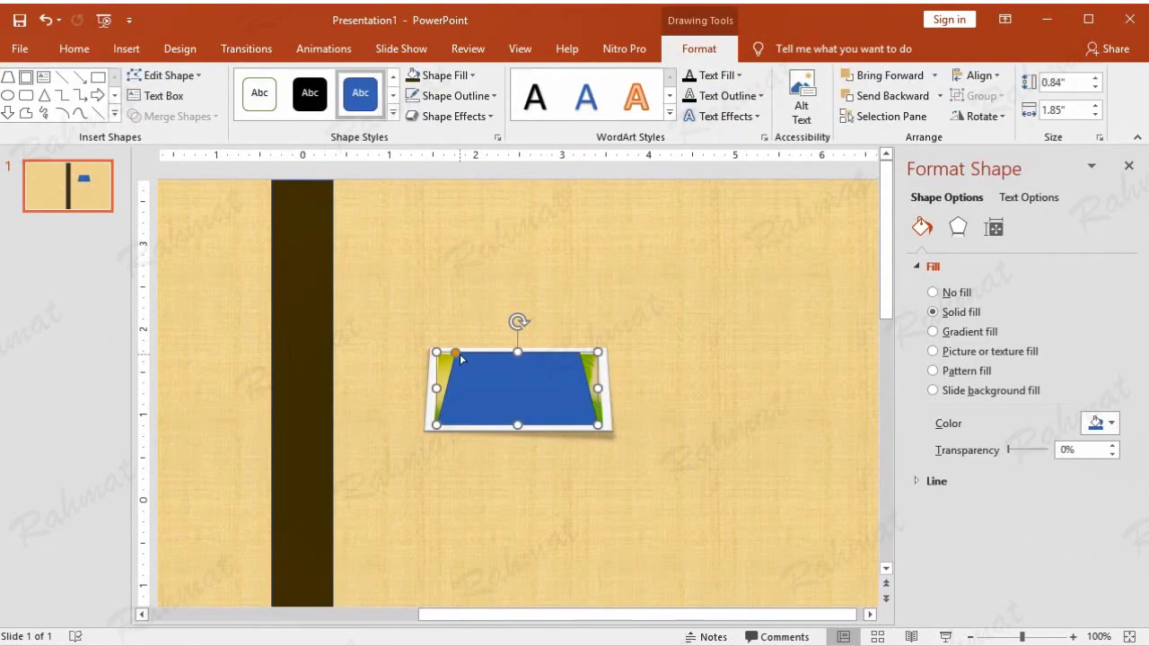
drag(459, 355, 443, 359)
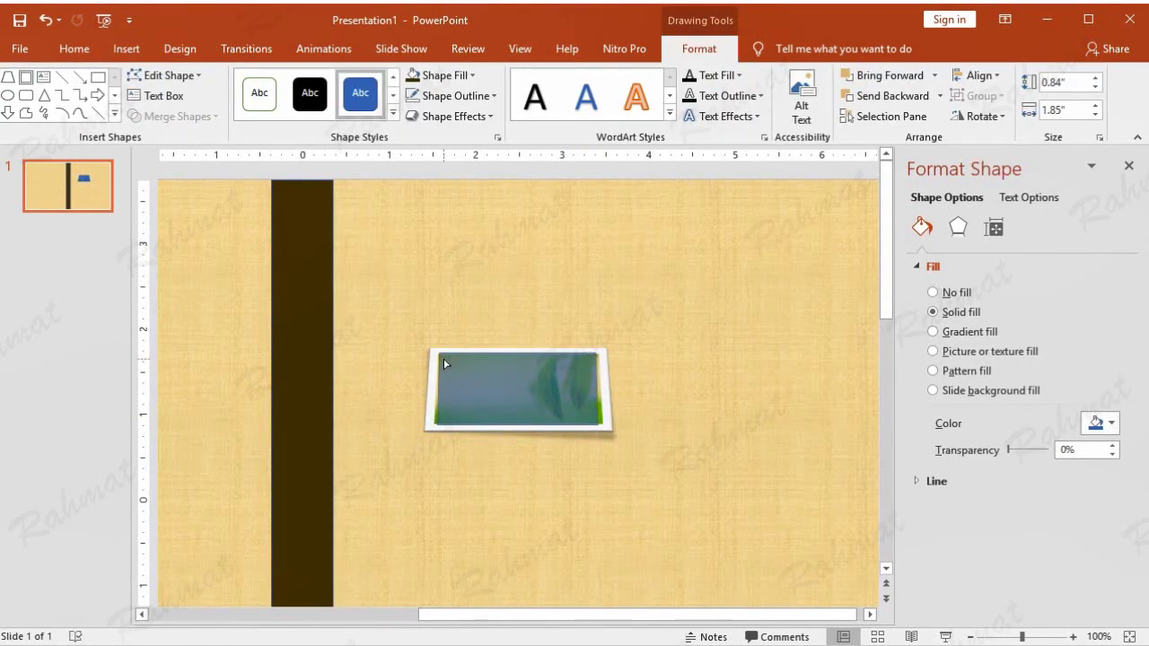
drag(443, 358, 444, 359)
drag(599, 385, 601, 385)
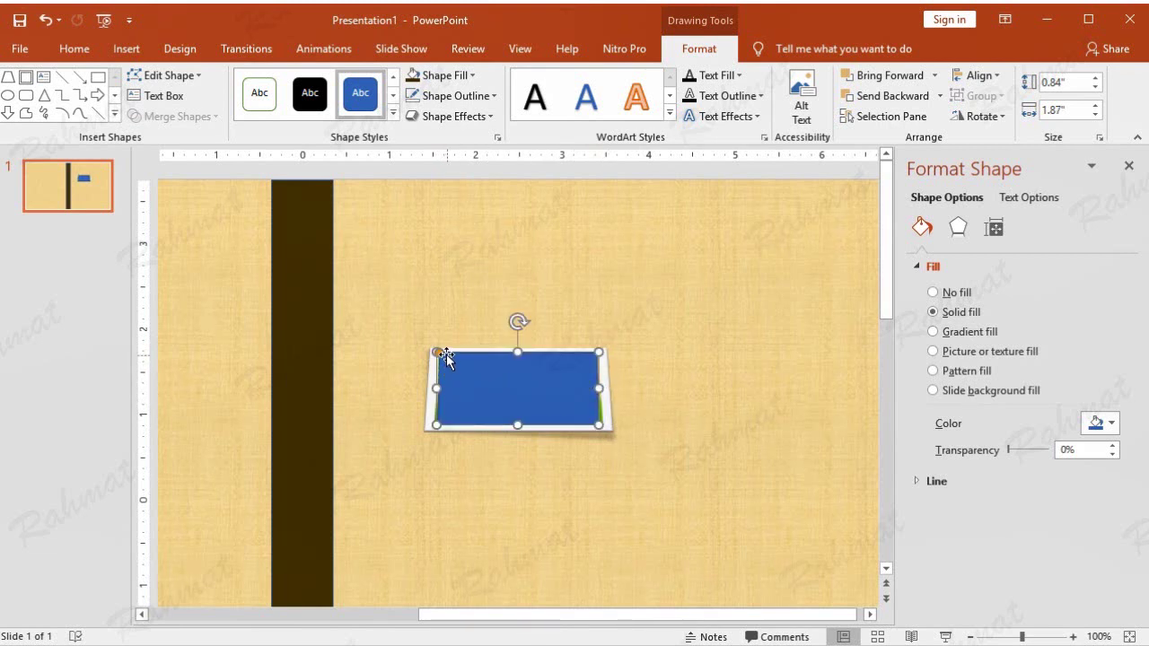
drag(445, 353, 433, 387)
drag(606, 387, 600, 389)
- Fine-tune the trapezoid to about 2.01 by 0.84 inches inside the frame
click(1074, 110)
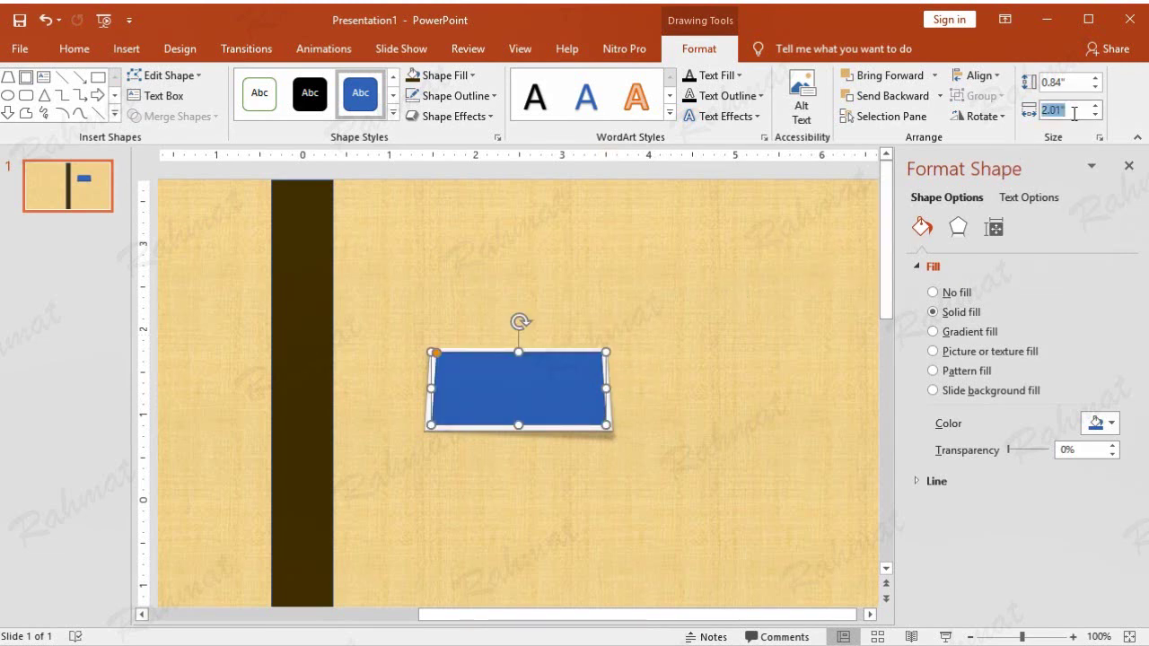
drag(606, 389, 606, 388)
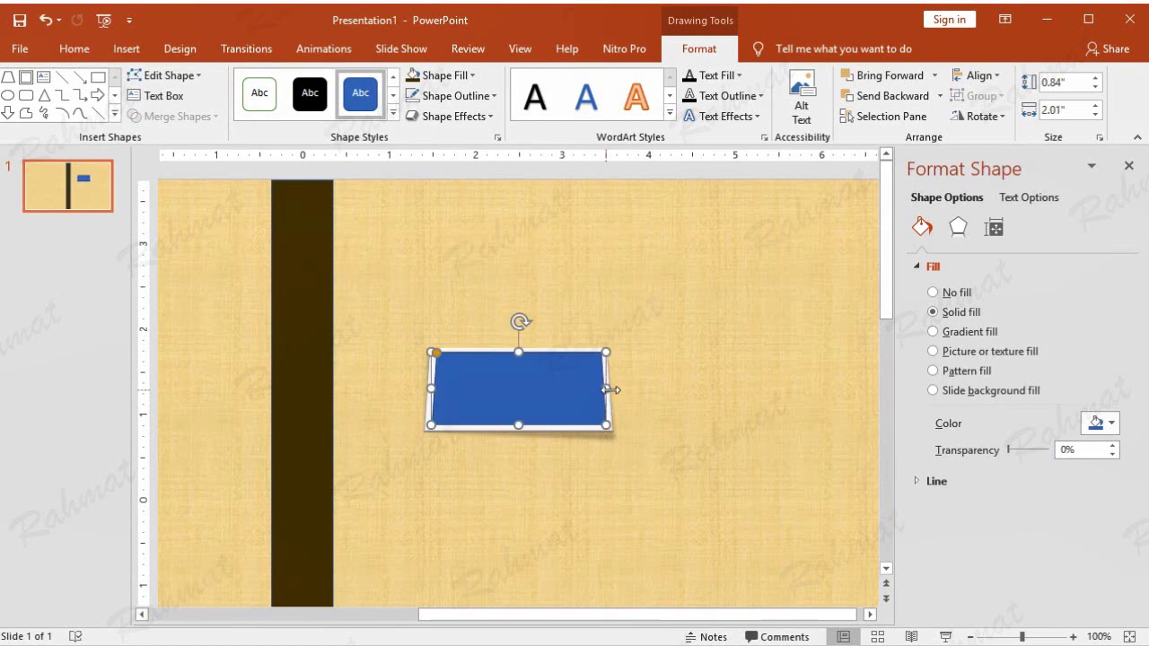
click(734, 328)
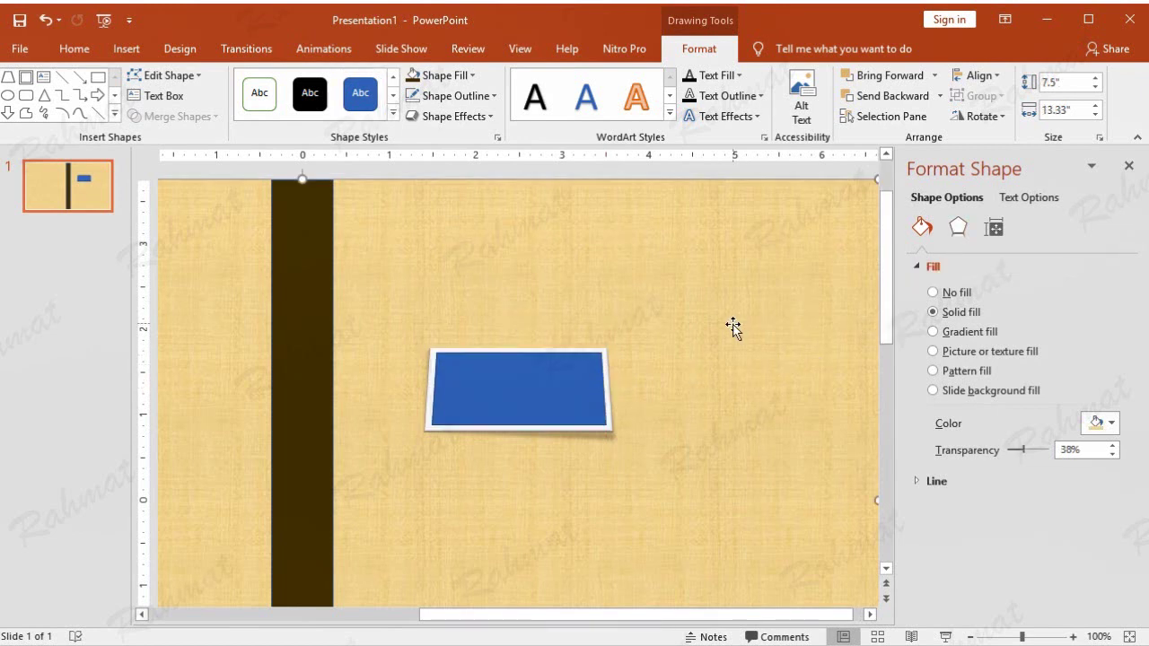
click(551, 395)
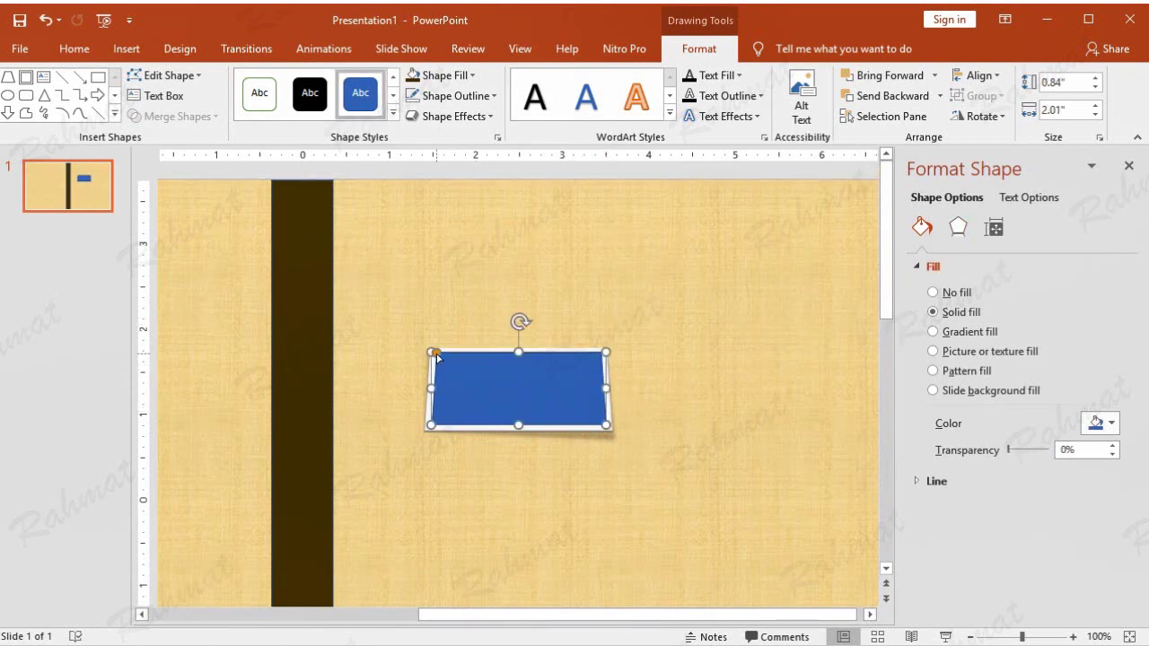
drag(437, 359, 437, 359)
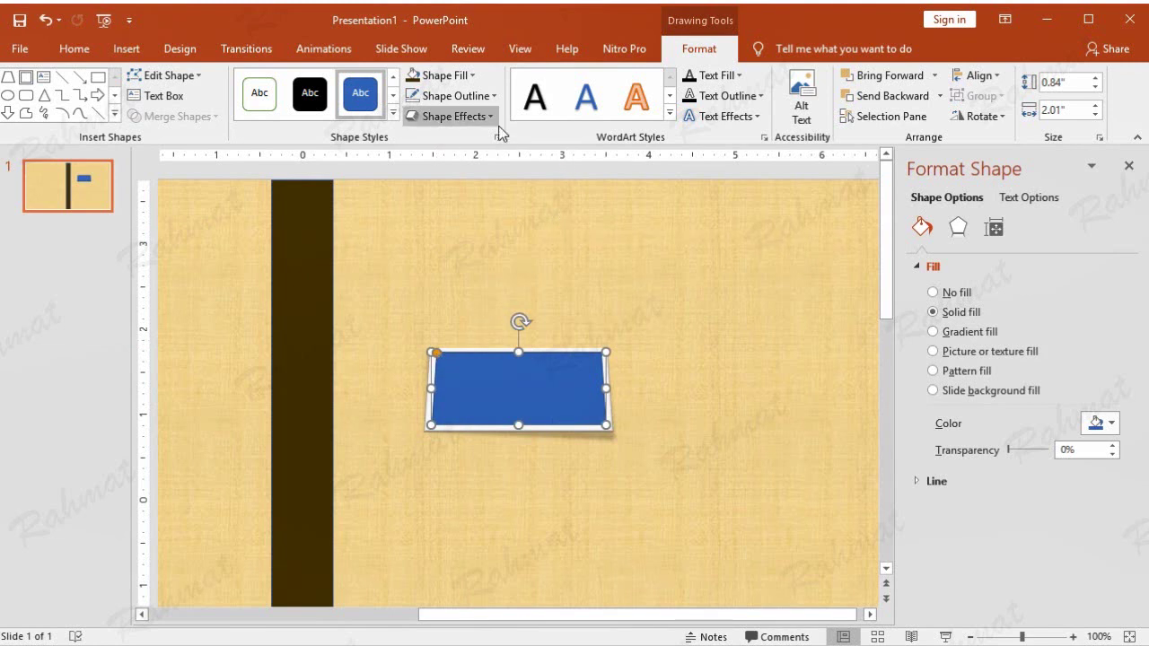
- Fill the trapezoid with the custom colour Red 42, Green 86, Blue 153
click(473, 76)
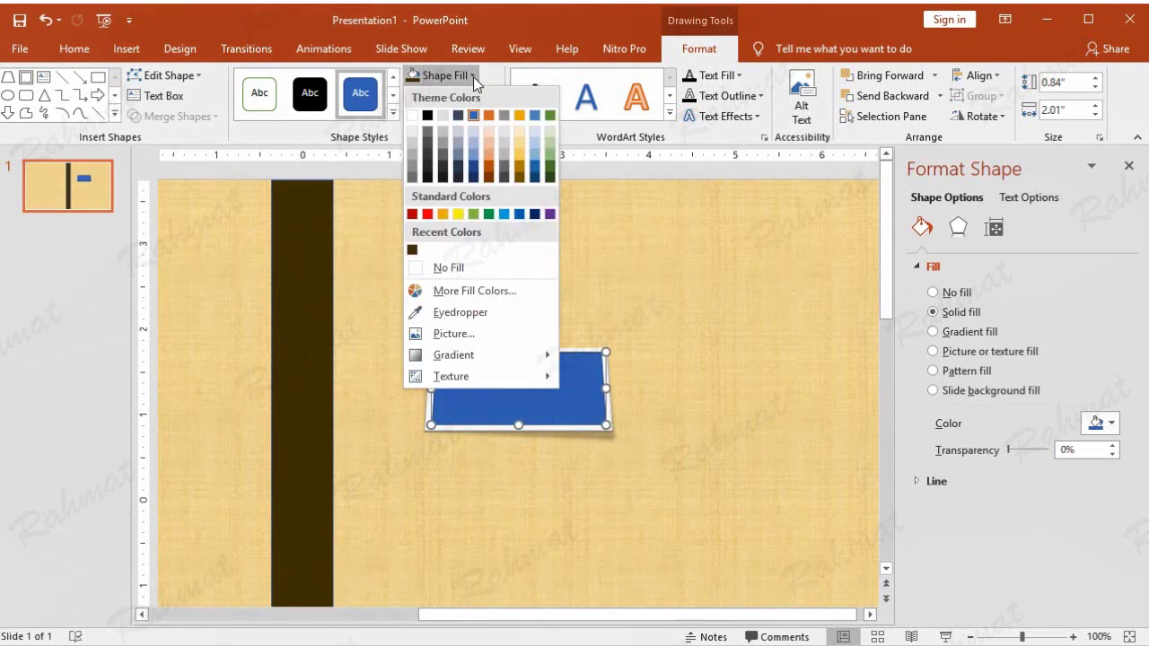
click(481, 296)
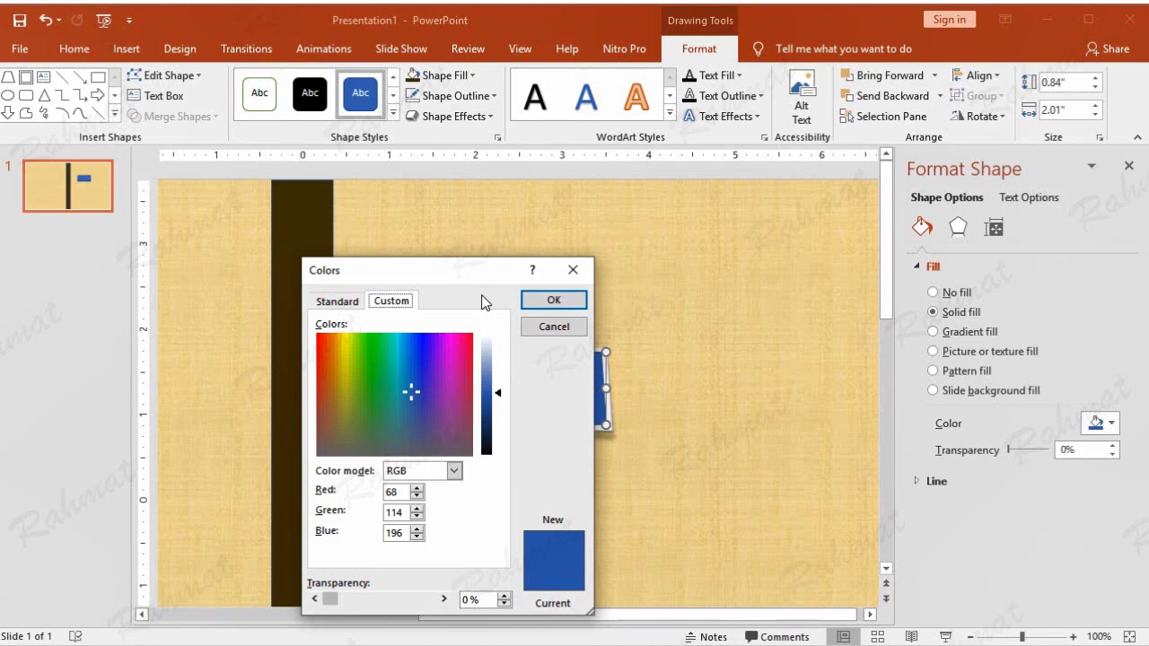
double_click(408, 490)
text(42)
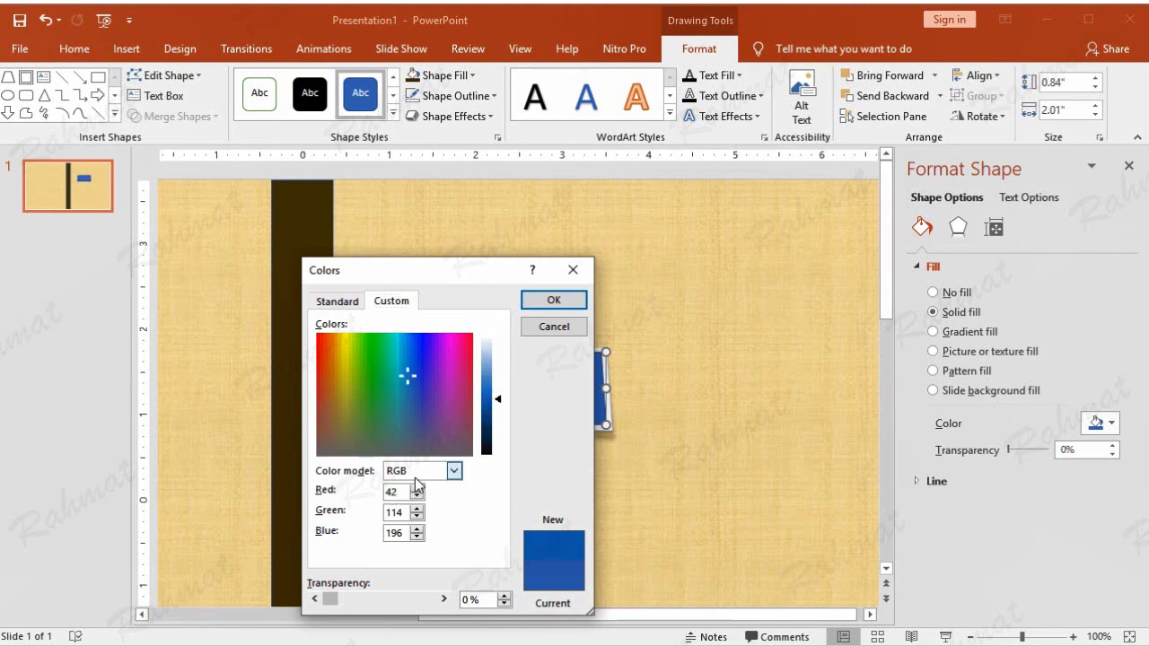
double_click(395, 512)
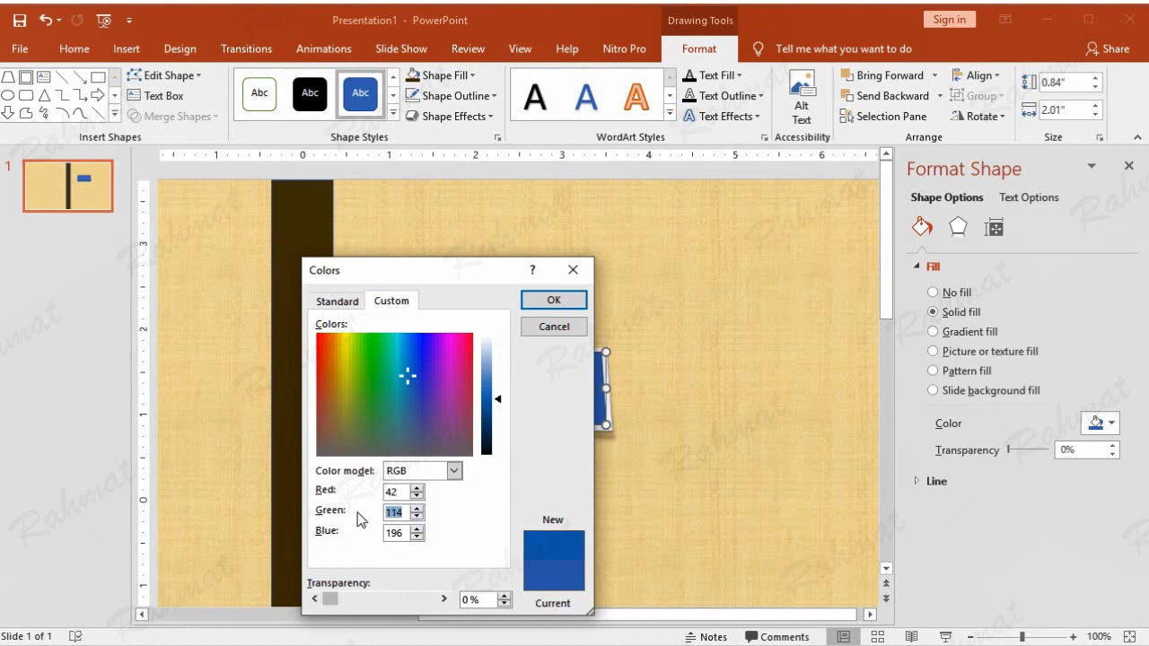
text(86)
double_click(404, 531)
text(153)
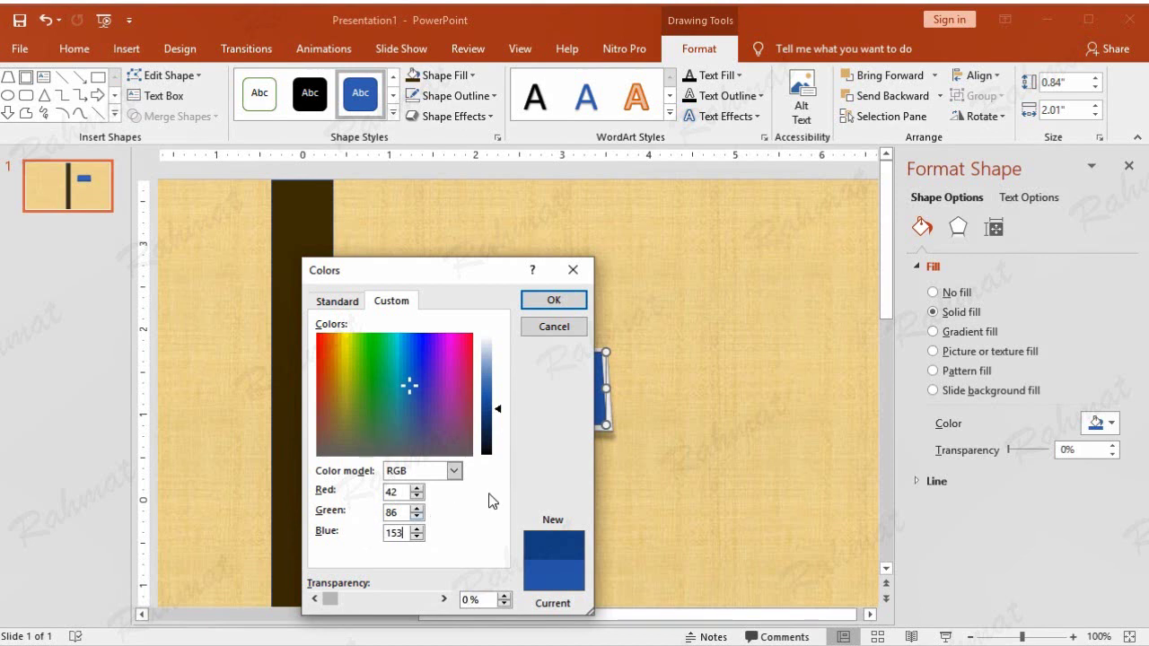
click(551, 300)
- Remove the trapezoid's outline
click(456, 96)
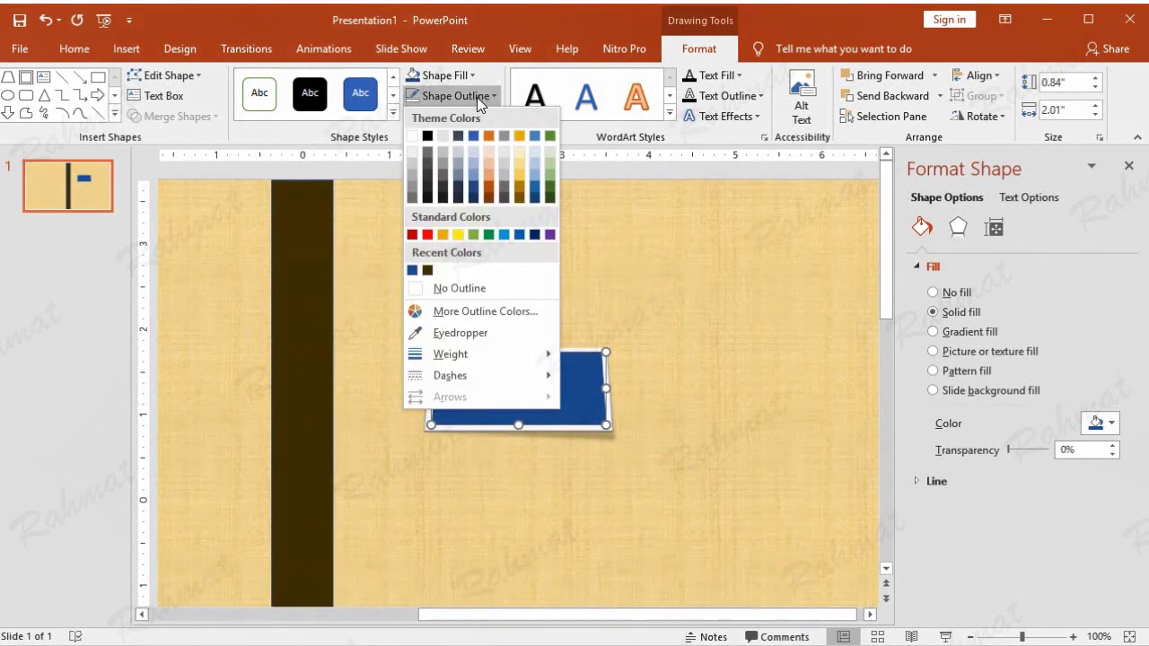
click(477, 292)
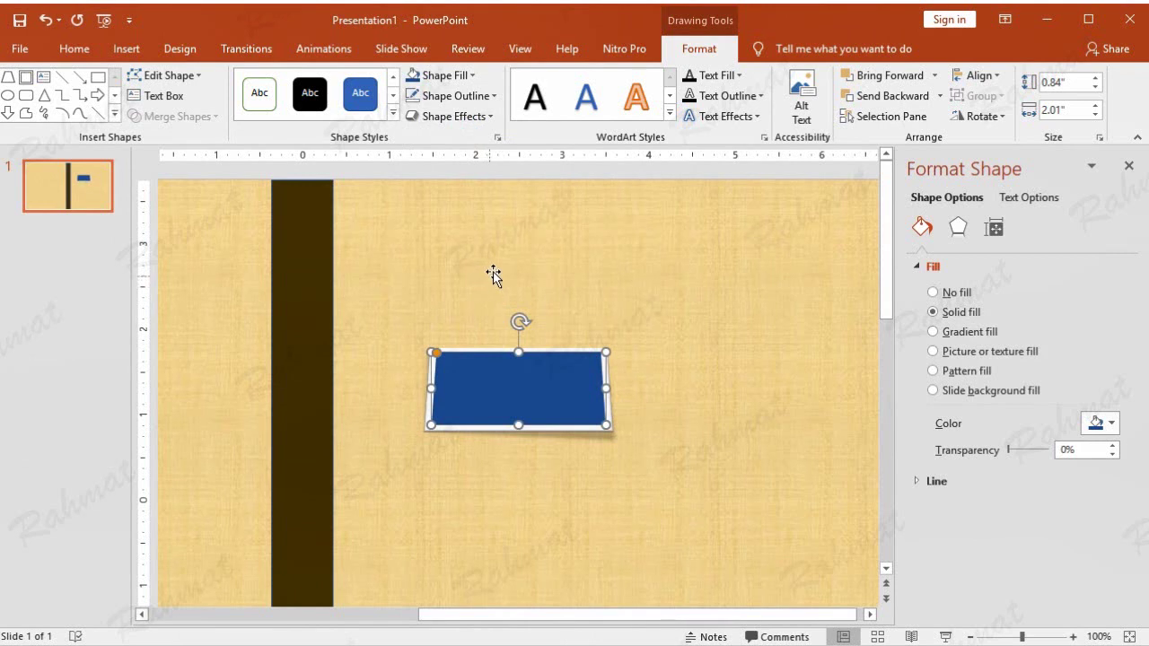
click(533, 178)
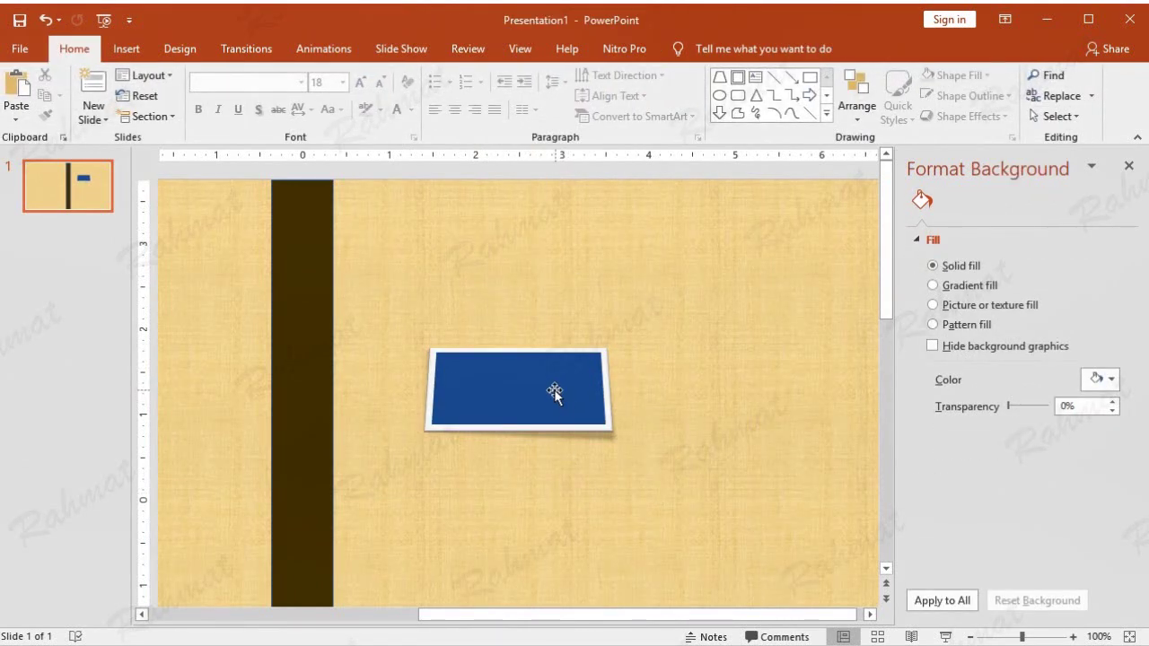
- Insert a WordArt 'W' and drag it onto the blue card
click(127, 52)
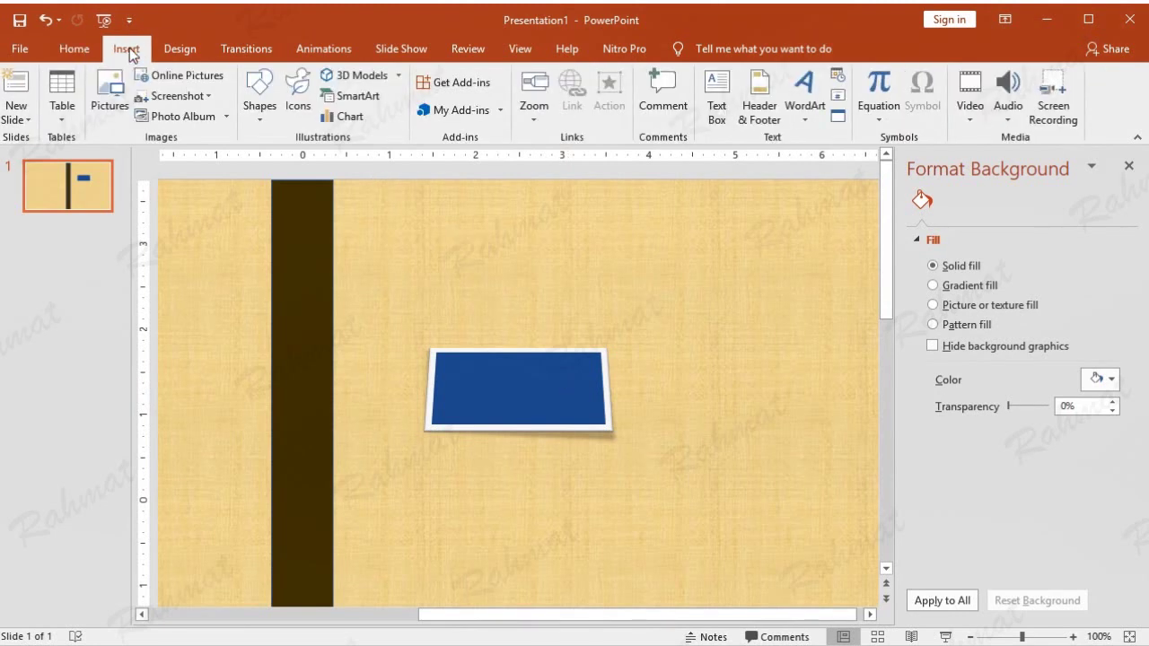
click(808, 116)
click(955, 157)
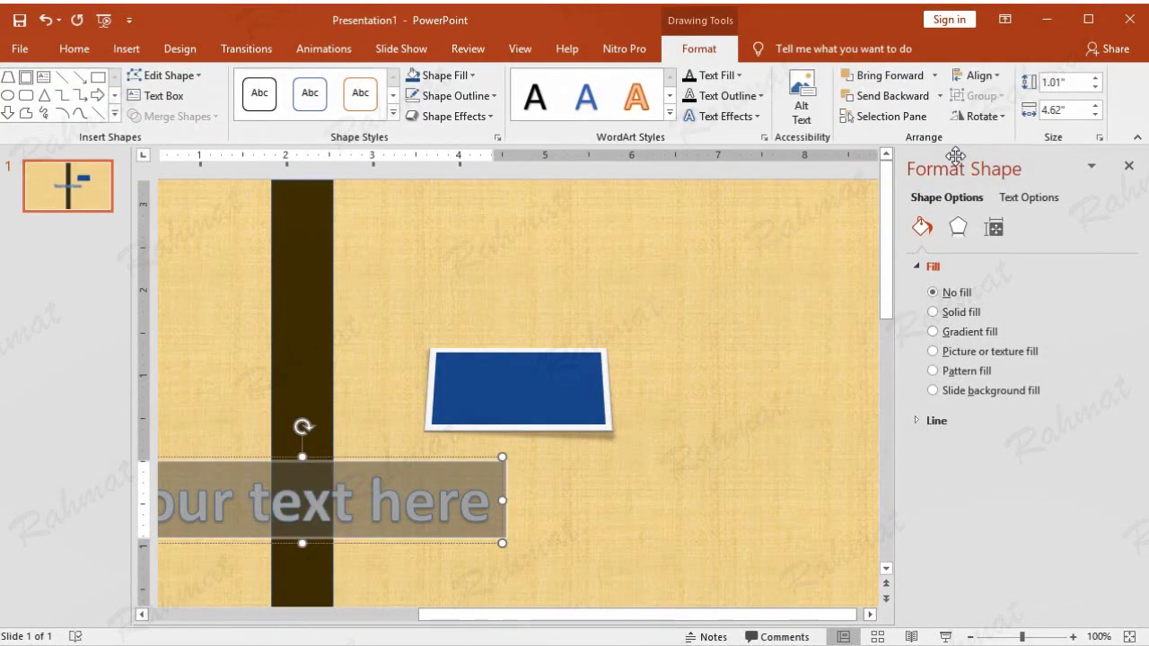
text(W)
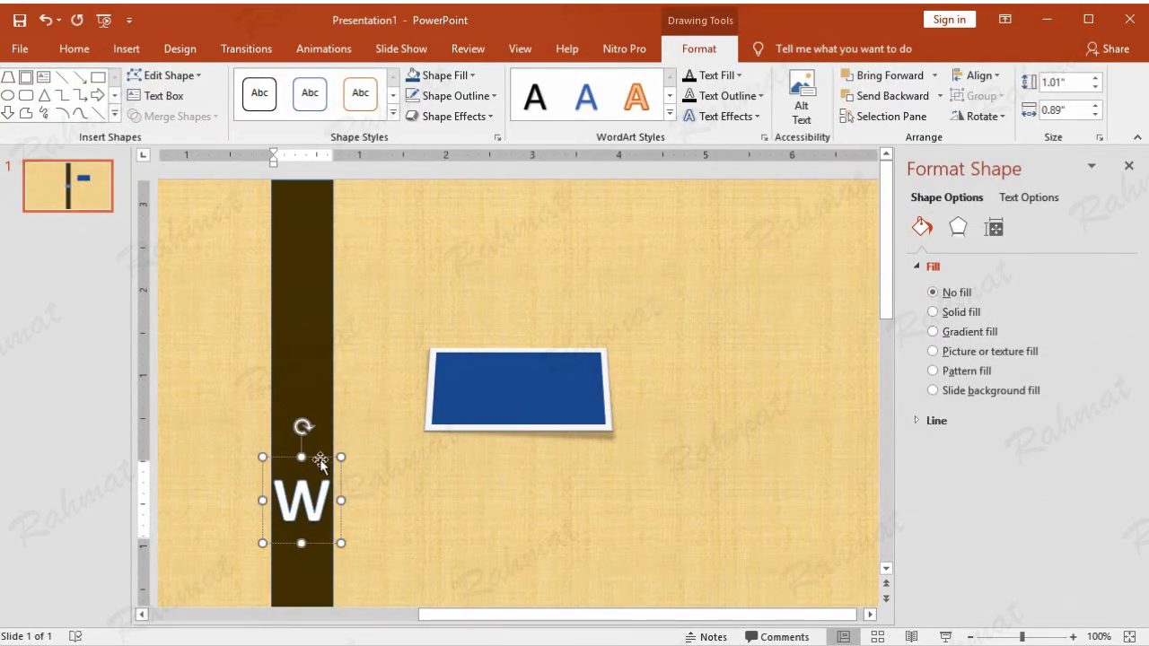
drag(321, 462, 511, 395)
- Set the W to Adobe Garamond Pro Bold at size 66 and shift it to the card's left side
double_click(514, 397)
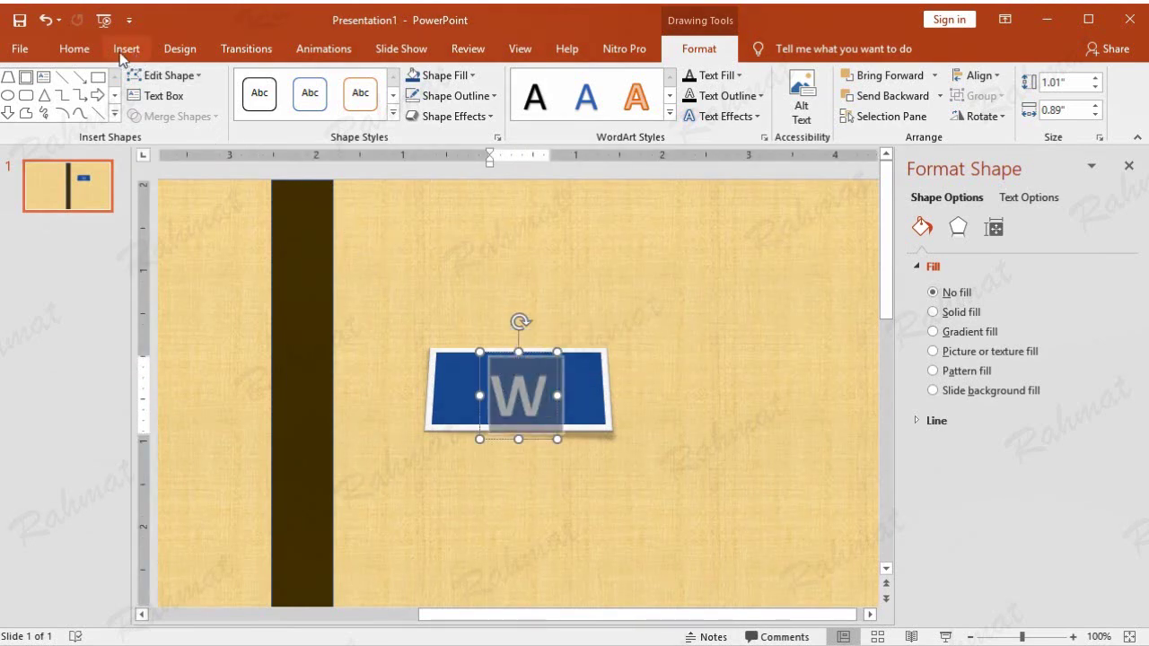
click(98, 54)
click(302, 82)
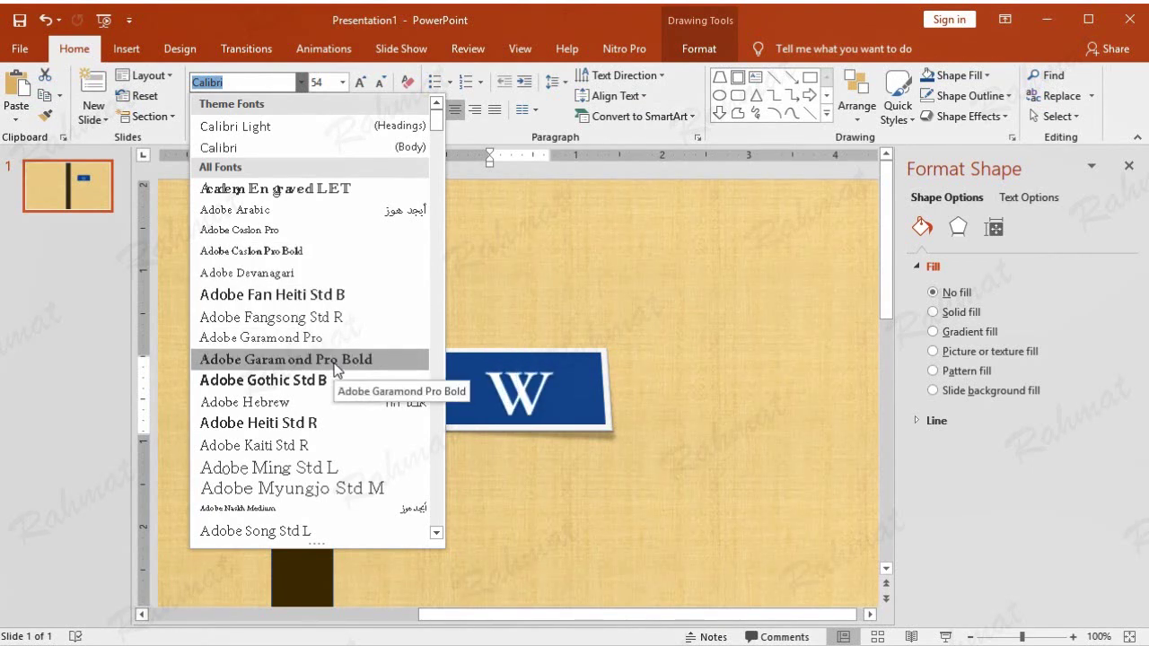
click(334, 359)
click(343, 81)
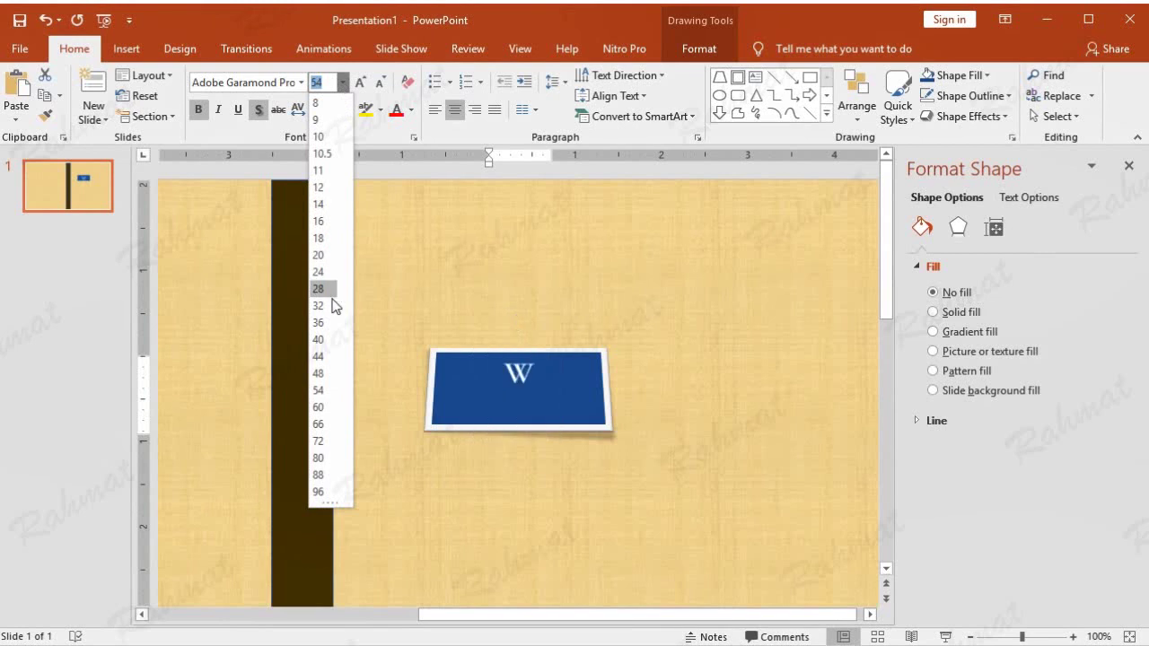
click(324, 424)
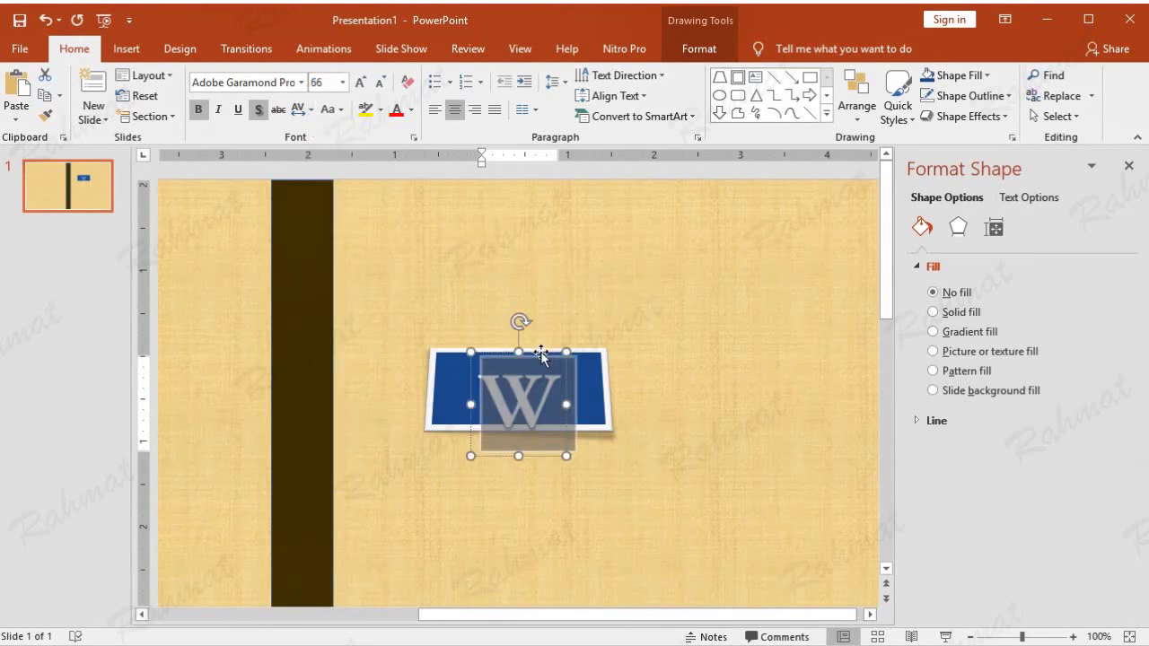
drag(541, 355, 510, 338)
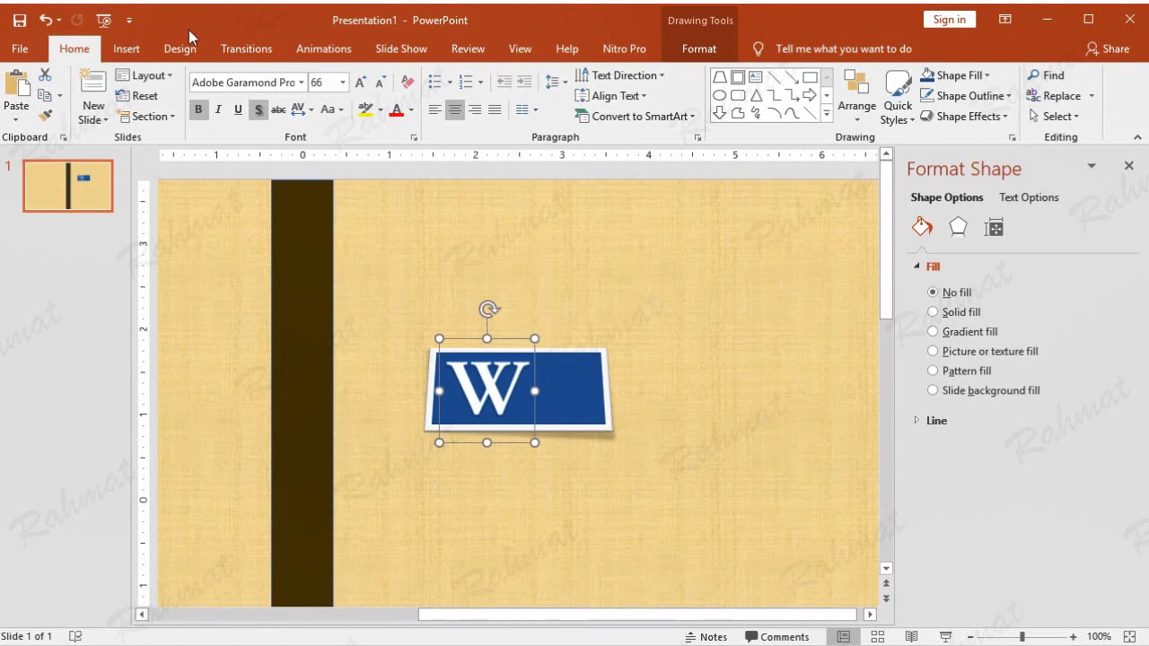
click(126, 48)
click(804, 95)
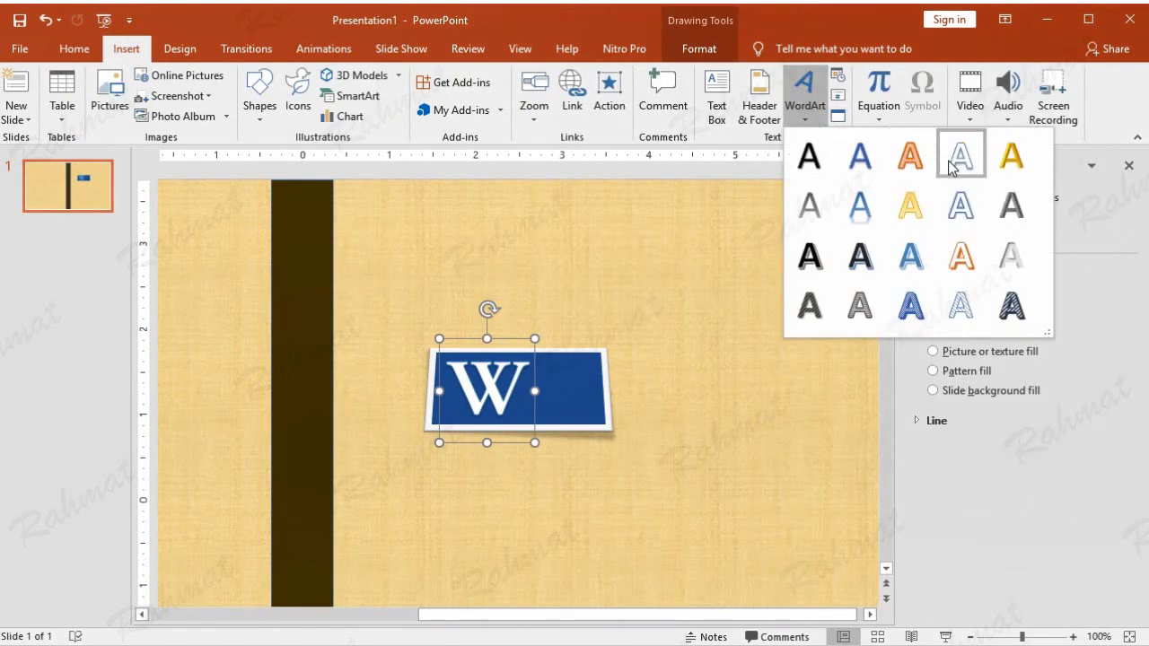
- Add a 'Your text here' WordArt below the W card and remove the W's text outline
click(946, 169)
drag(444, 458, 700, 412)
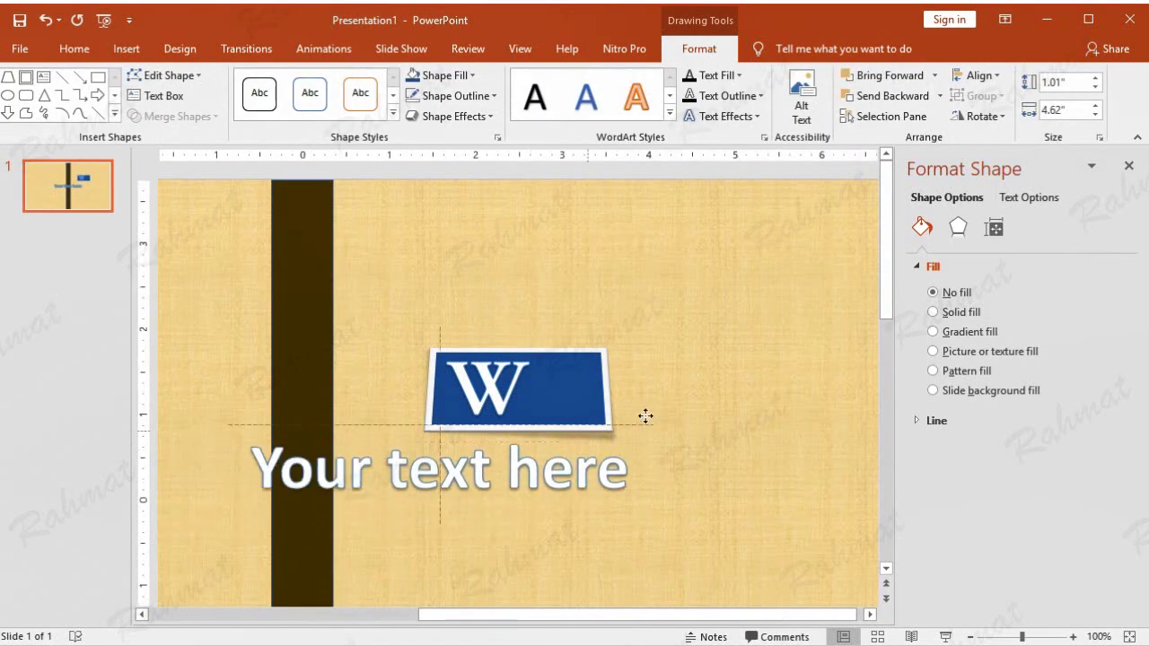
click(482, 383)
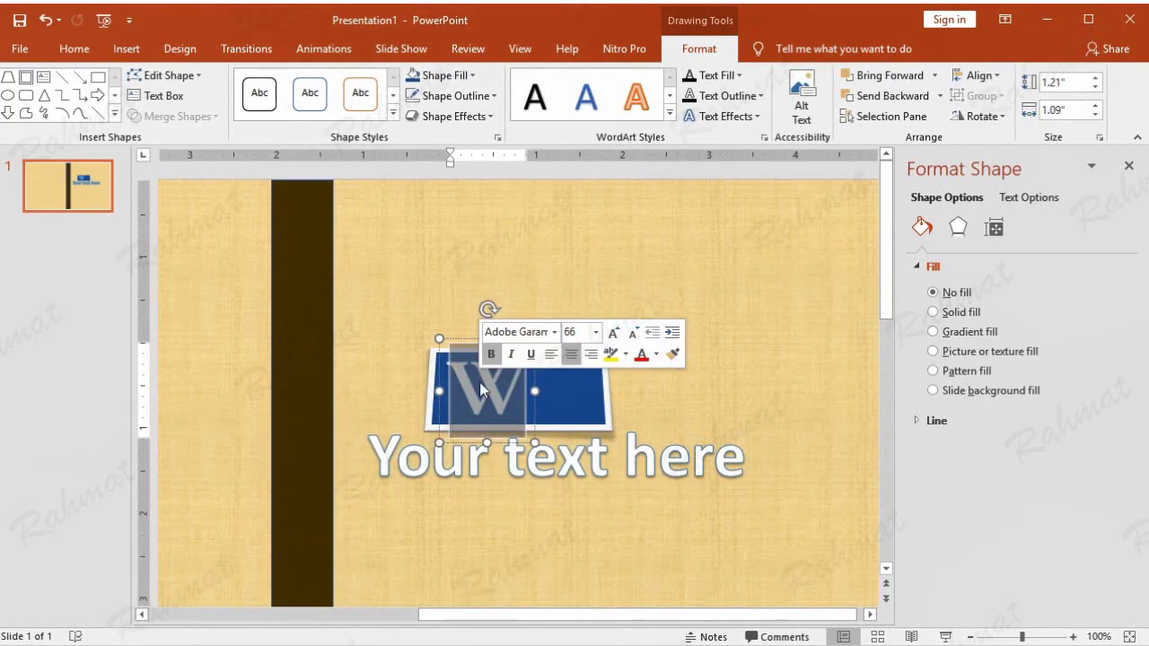
click(760, 96)
click(767, 296)
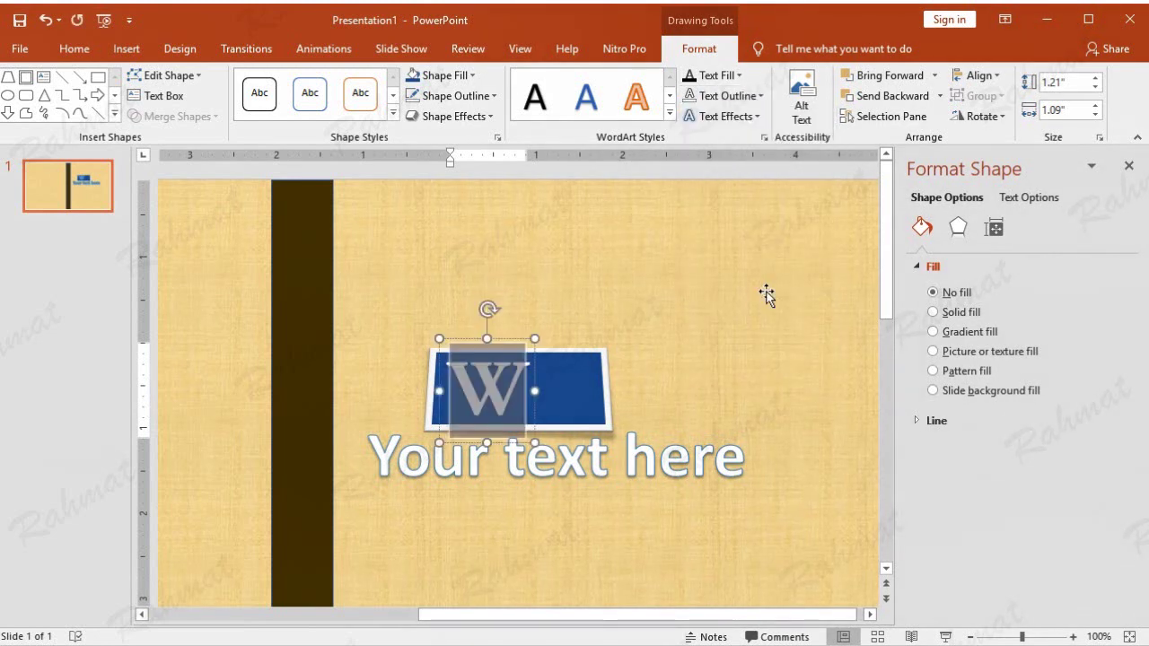
- Open the full 3-D rotation settings for the W
click(736, 117)
mouse_move(793, 304)
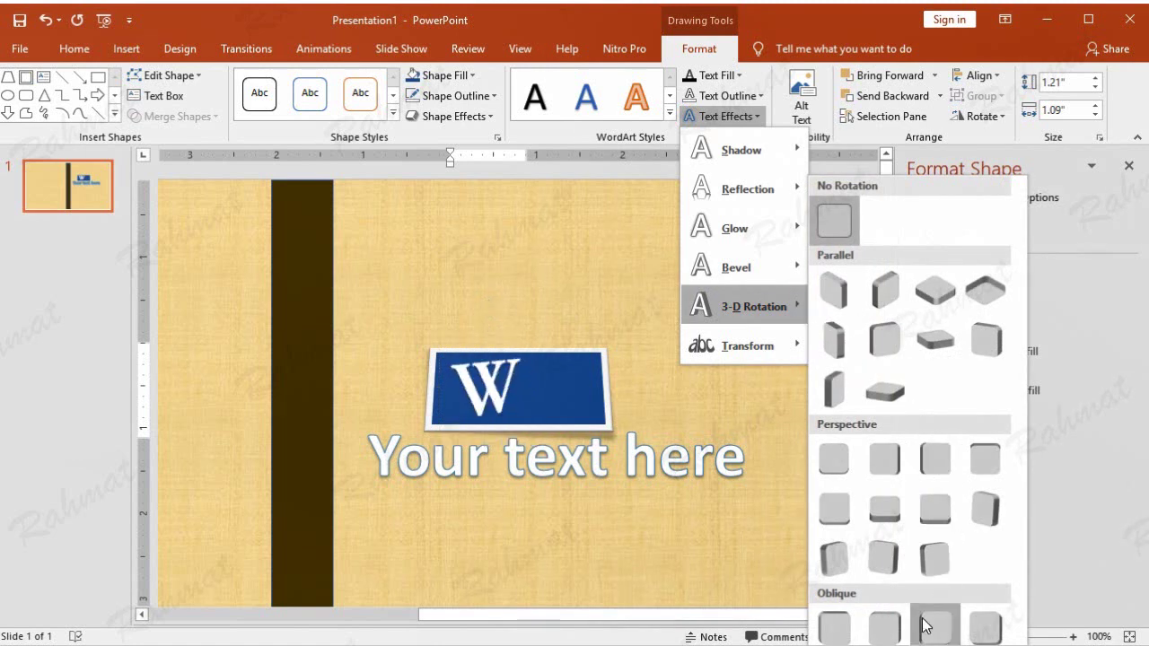
click(903, 597)
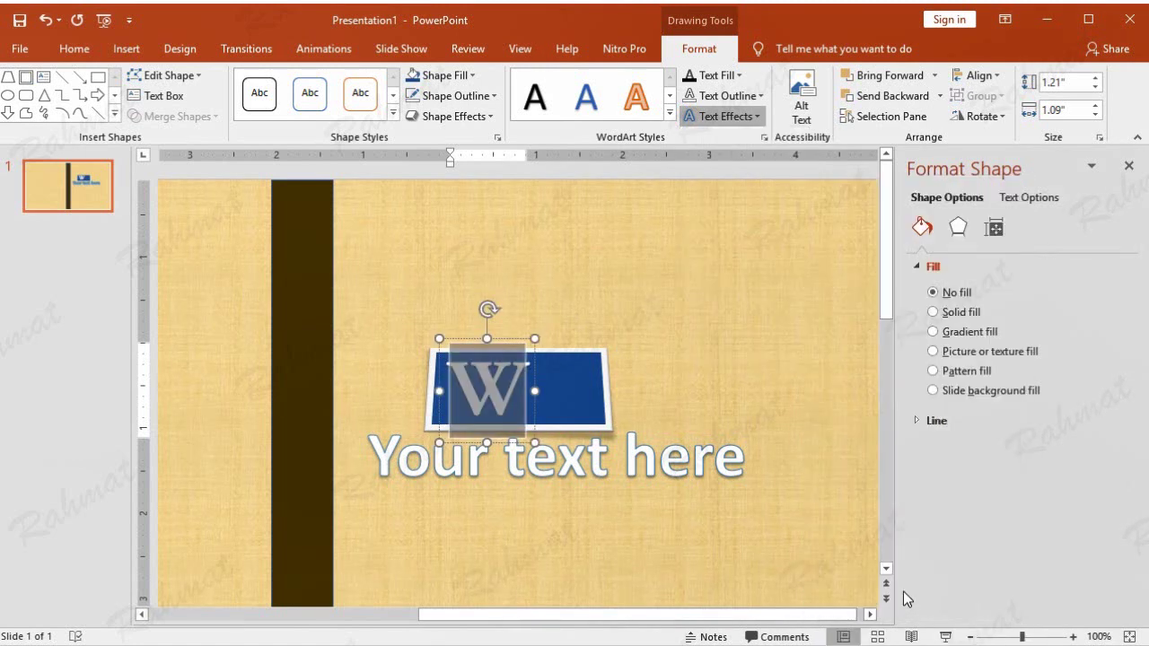
- Give the W a 316° Y rotation and nudge it slightly left on the card
click(1023, 476)
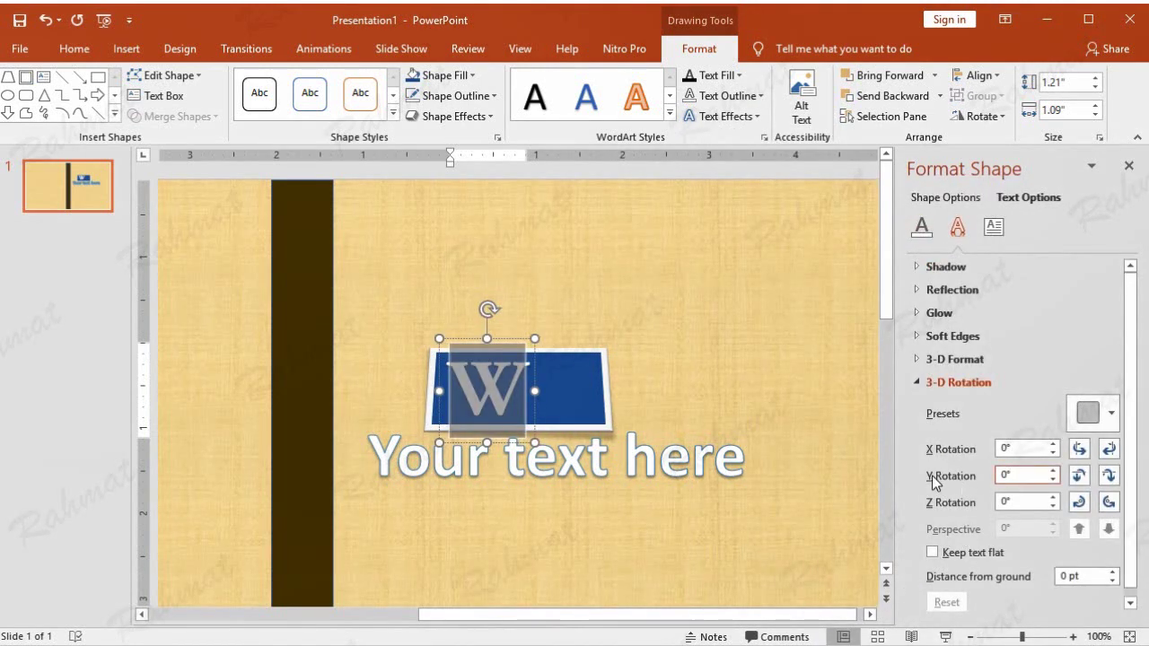
drag(1015, 473, 939, 482)
text(3)
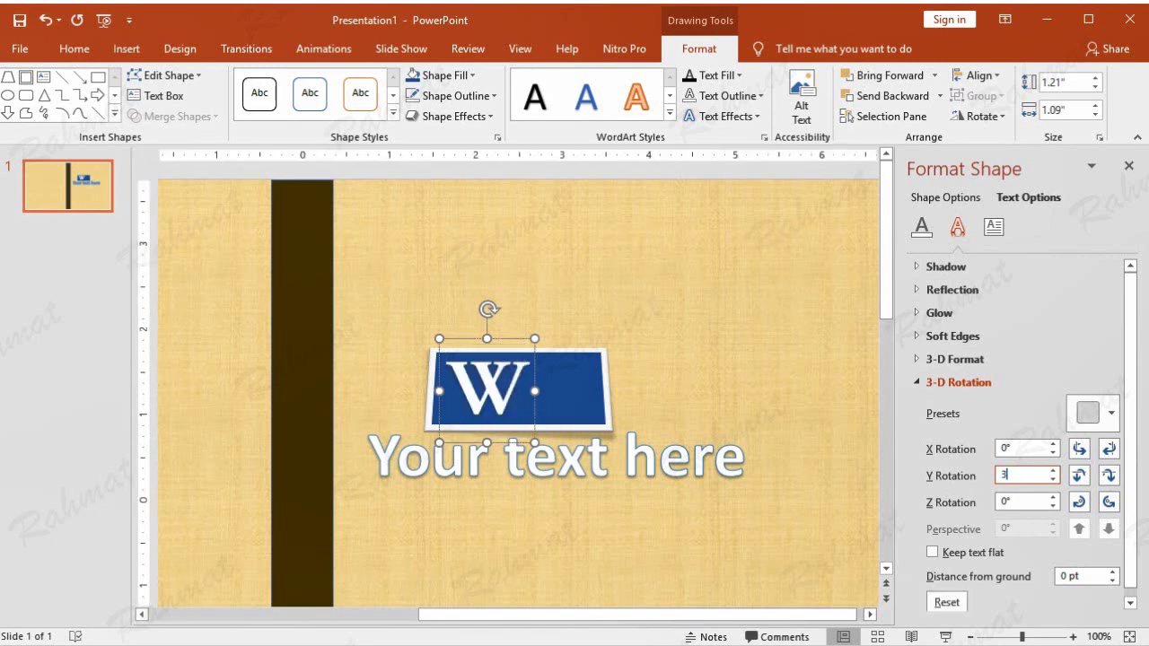
text(16)
key(Return)
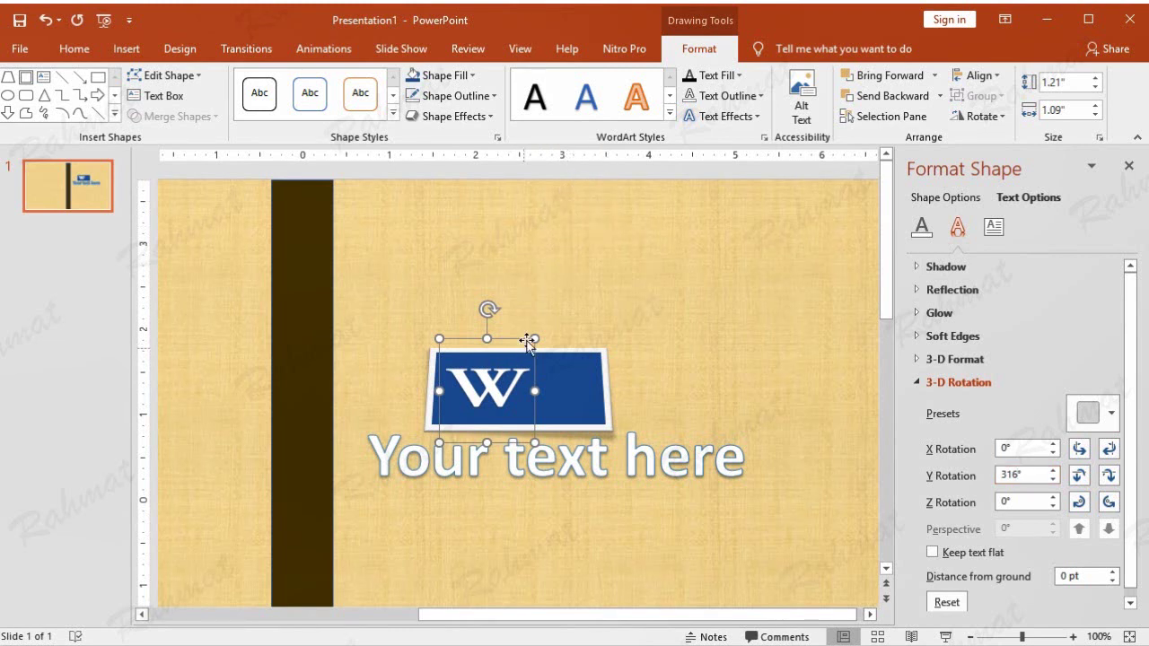
drag(529, 341, 528, 339)
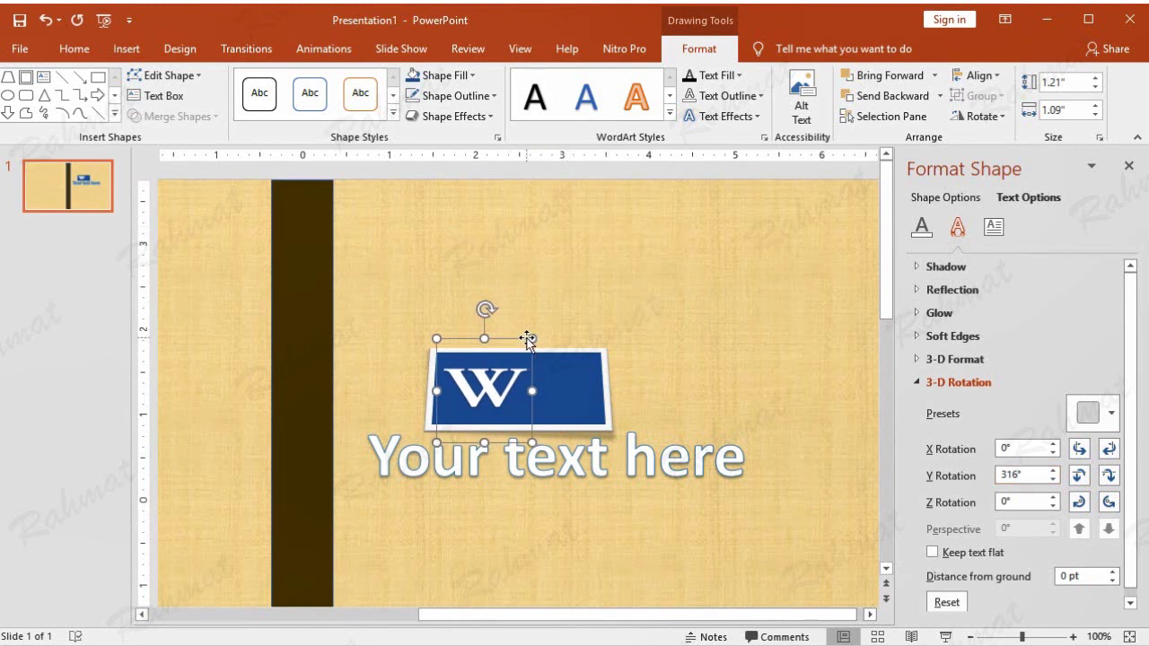
triple_click(641, 453)
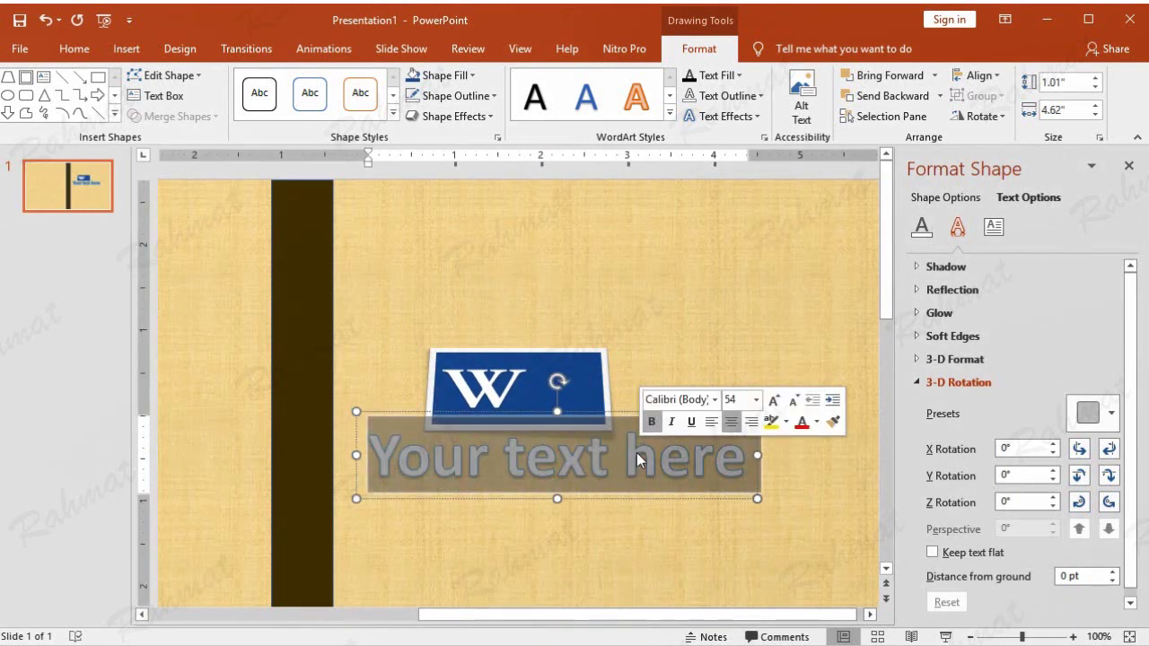
- Replace the placeholder WordArt text with 'ord'
text(ord)
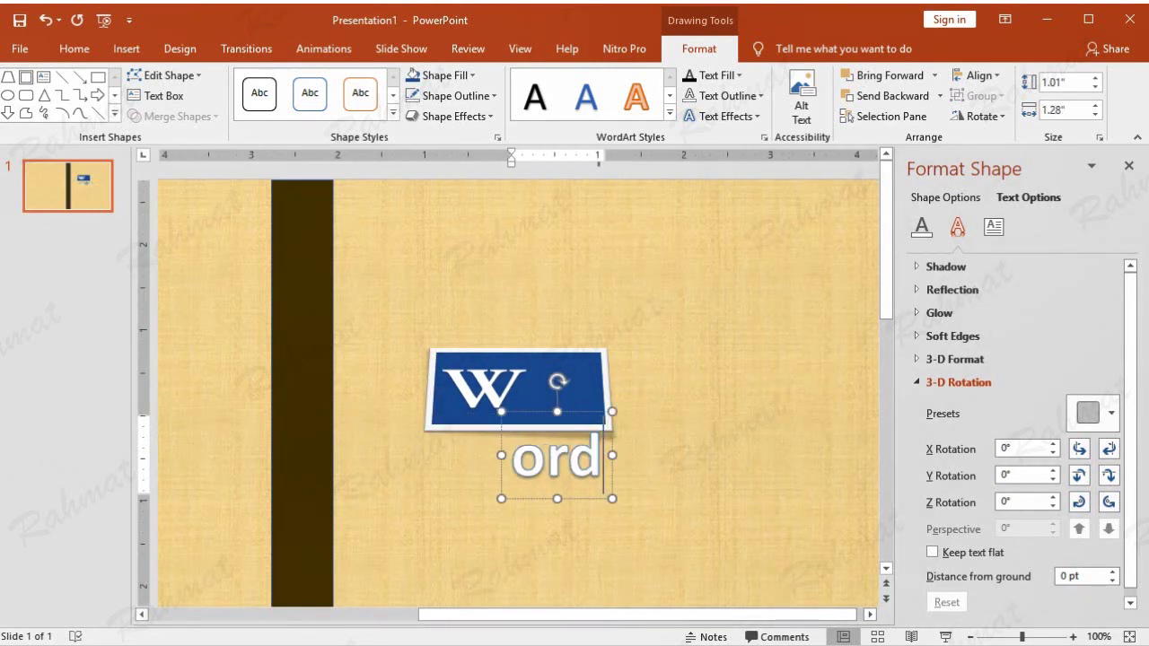
double_click(531, 456)
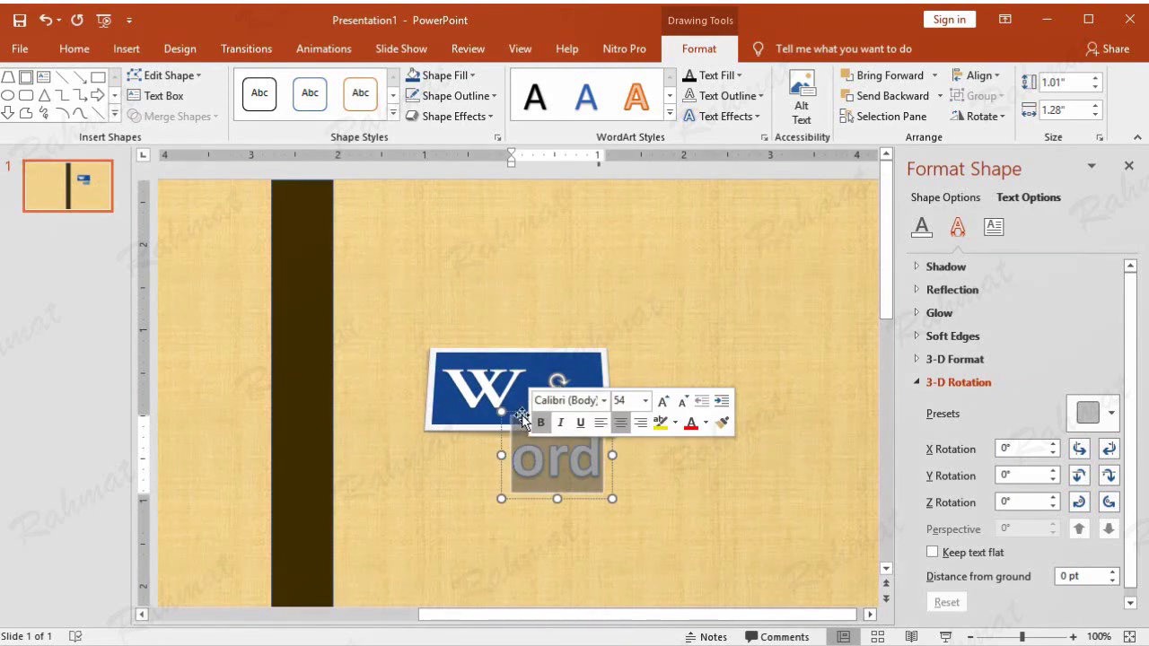
right_click(523, 419)
click(521, 462)
click(543, 455)
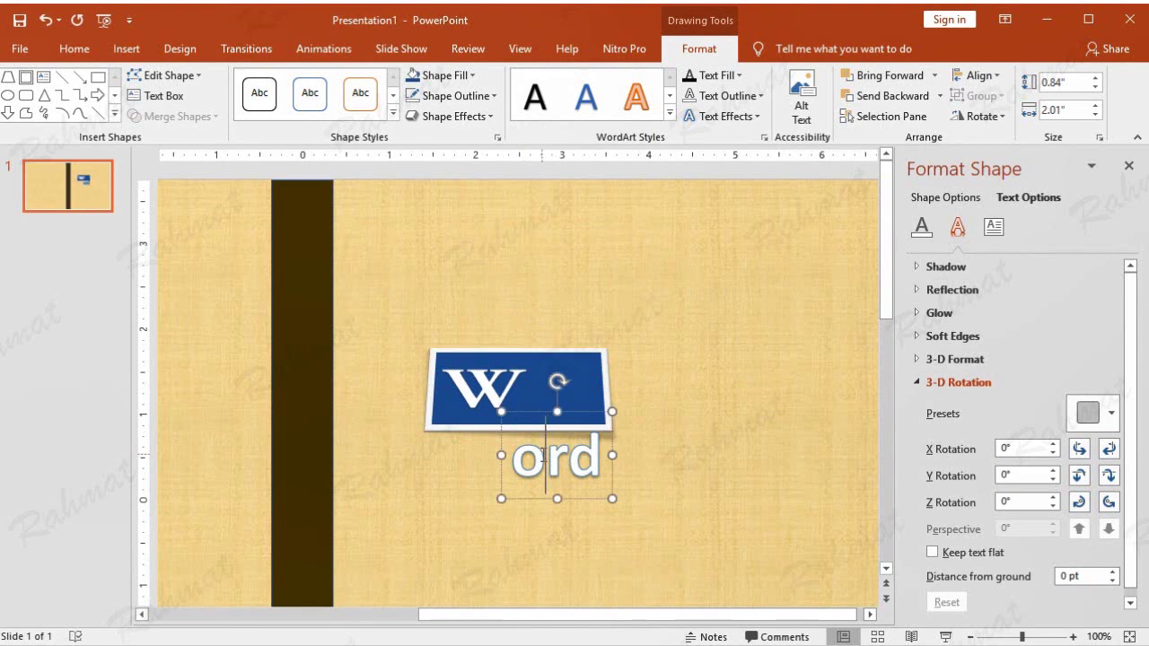
double_click(543, 455)
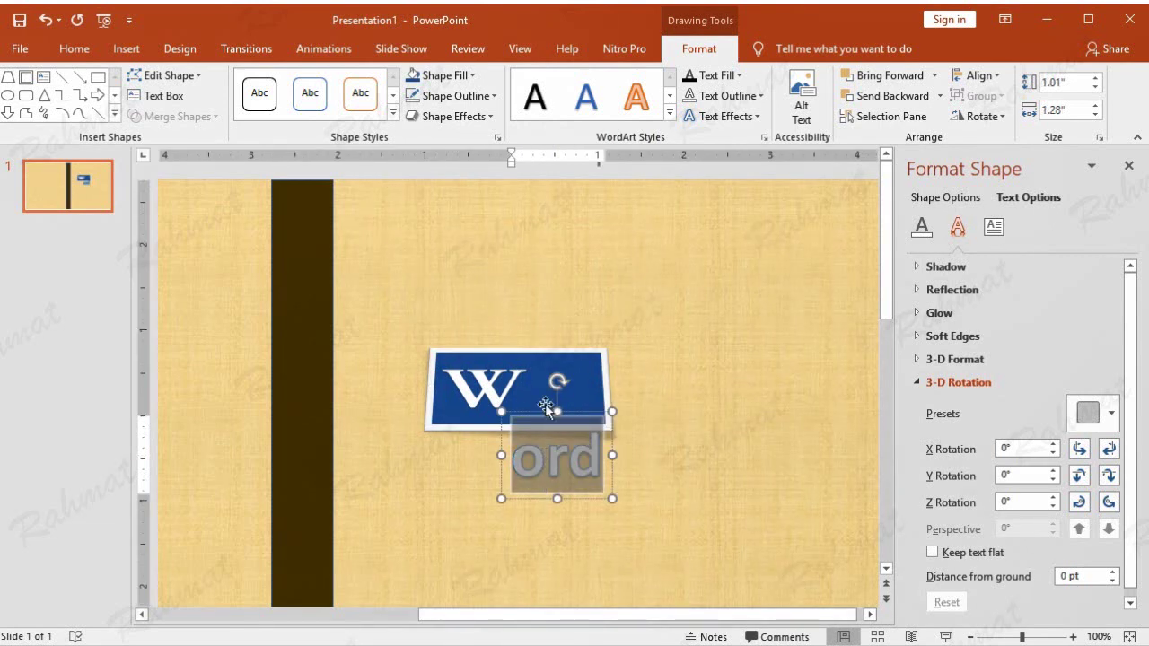
- Set 'ord' to Brush Script Std at size 48
click(85, 49)
click(301, 81)
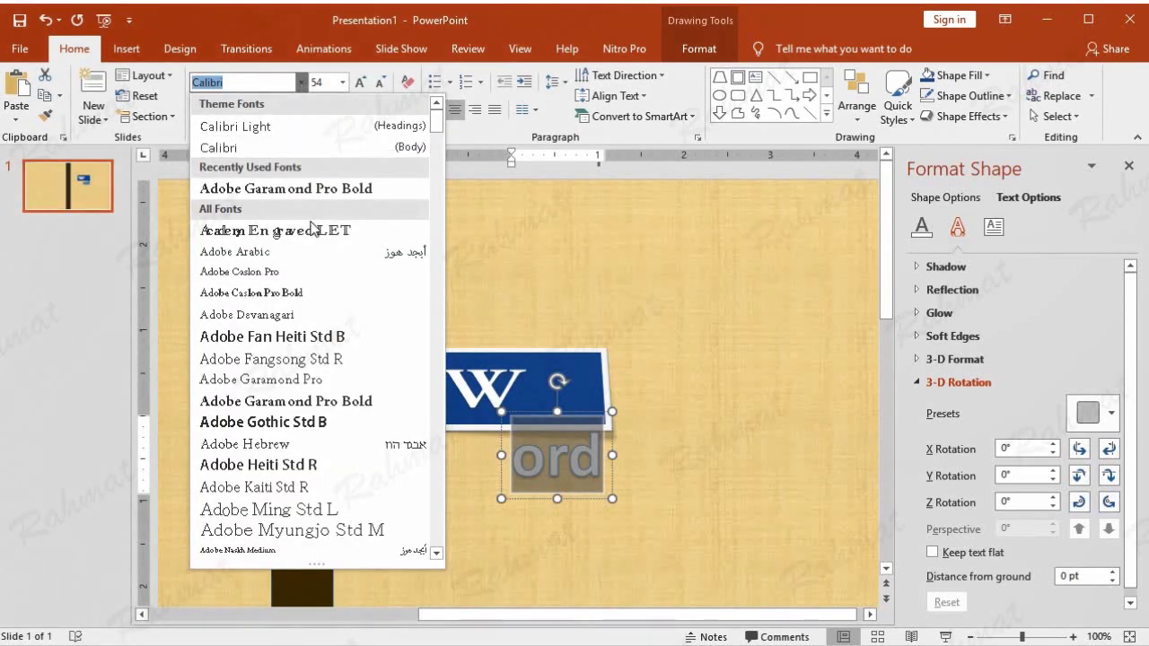
scroll(314, 269, down, 2)
scroll(318, 341, down, 2)
scroll(325, 413, down, 2)
scroll(328, 438, down, 4)
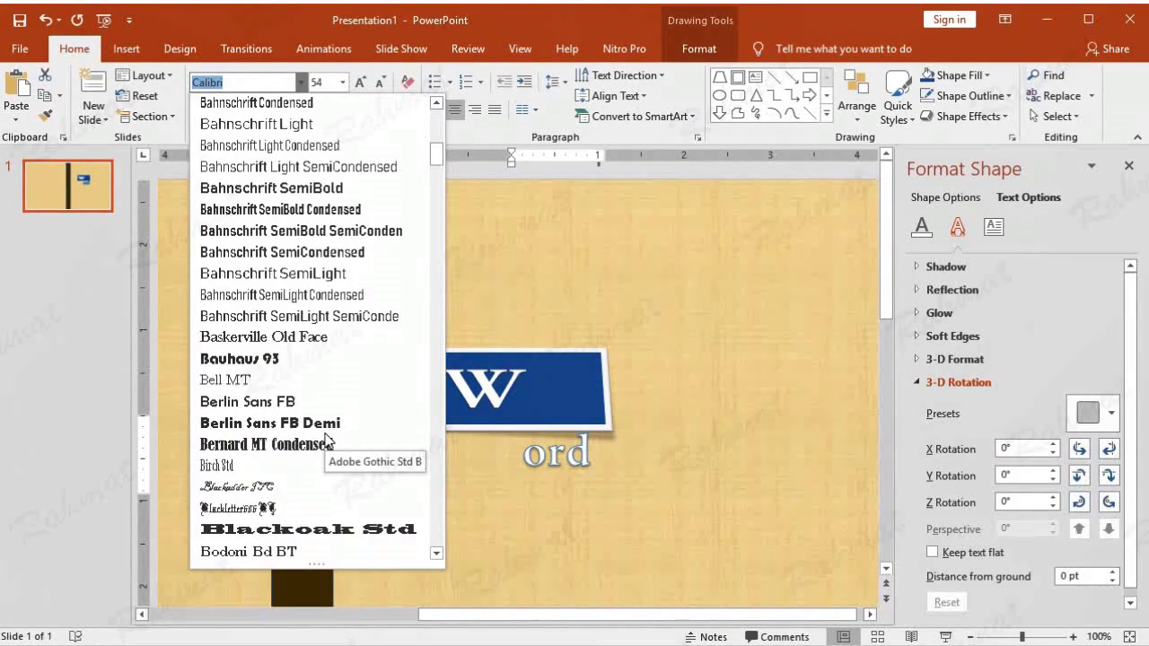
scroll(326, 438, down, 3)
scroll(325, 438, down, 3)
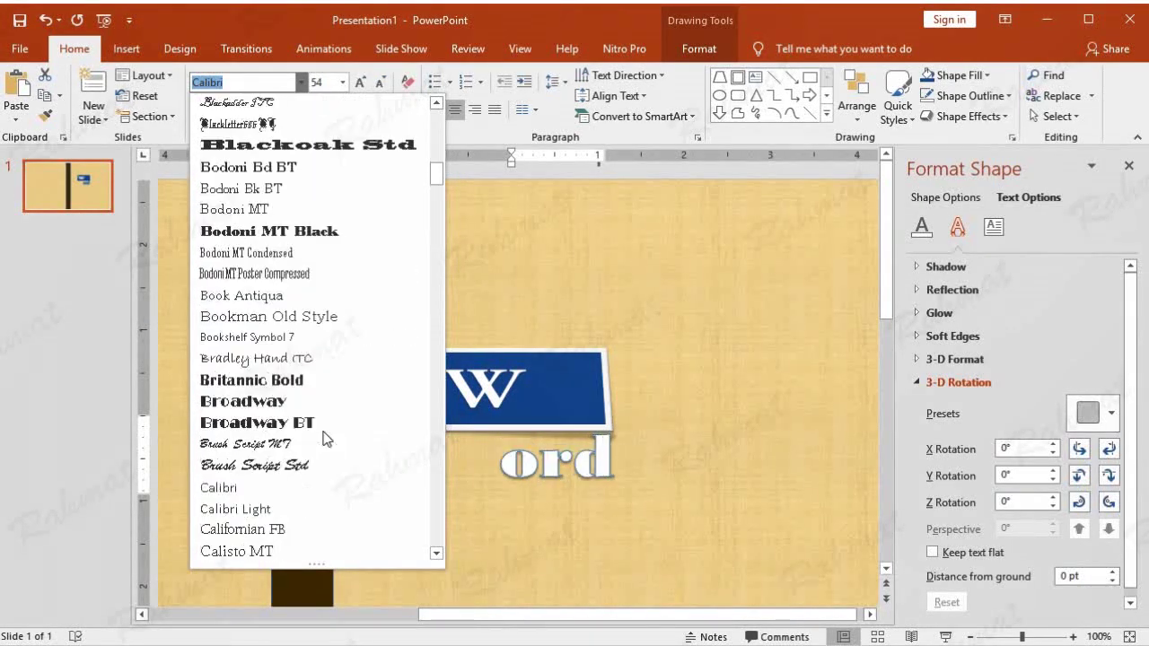
click(325, 464)
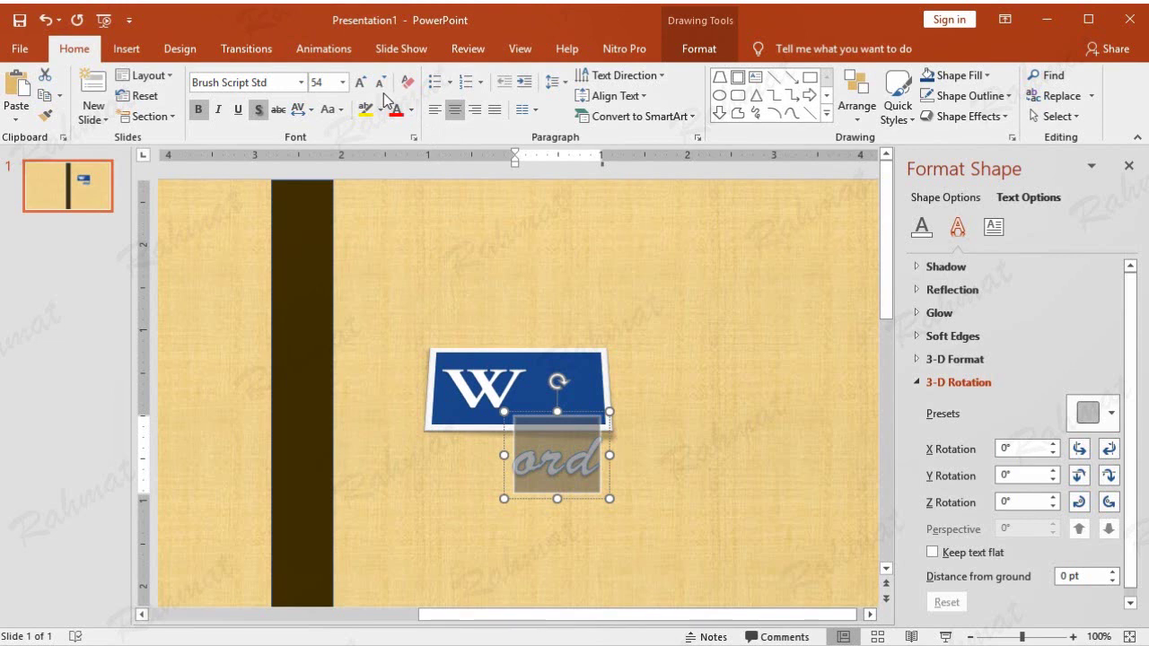
click(342, 82)
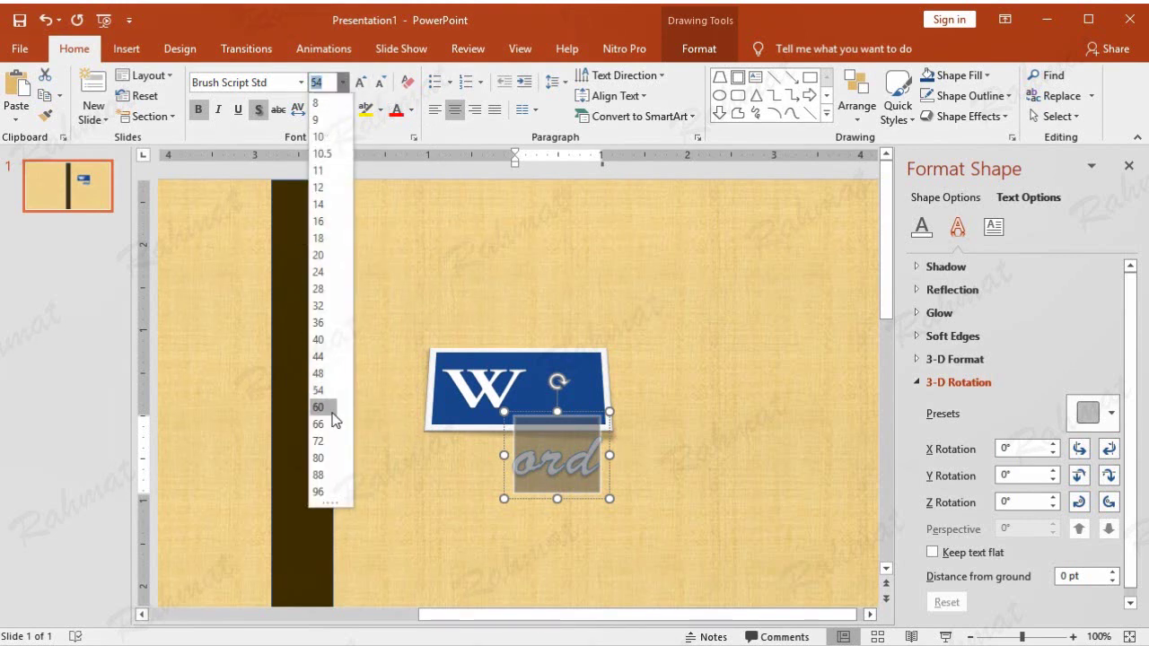
click(323, 366)
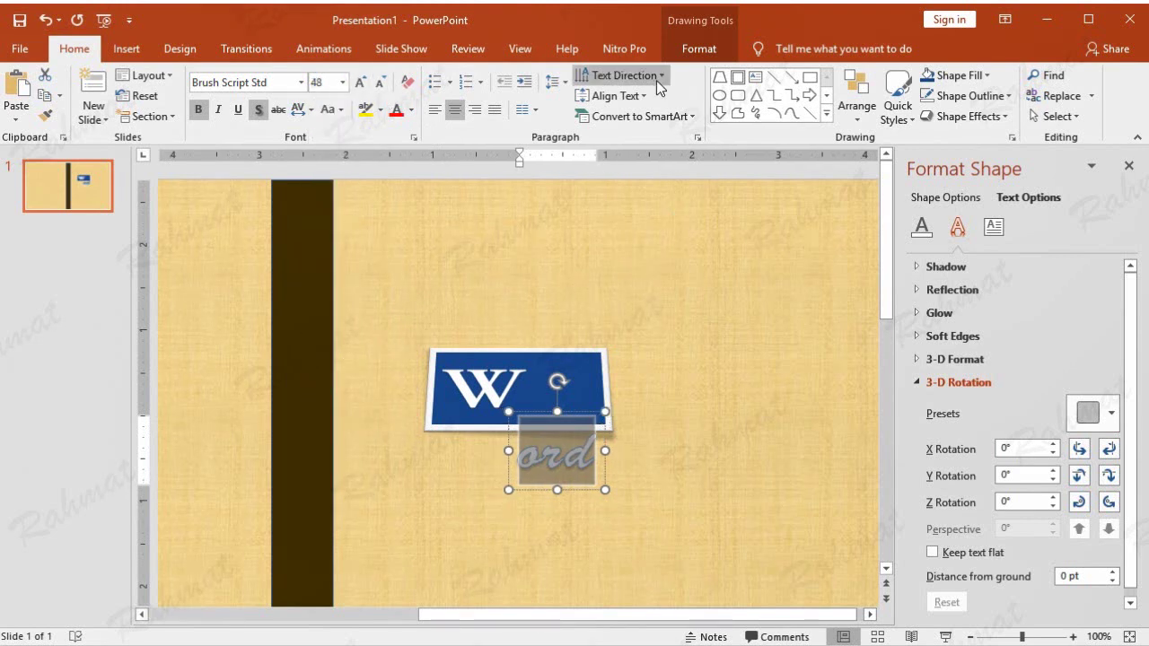
click(699, 48)
click(725, 95)
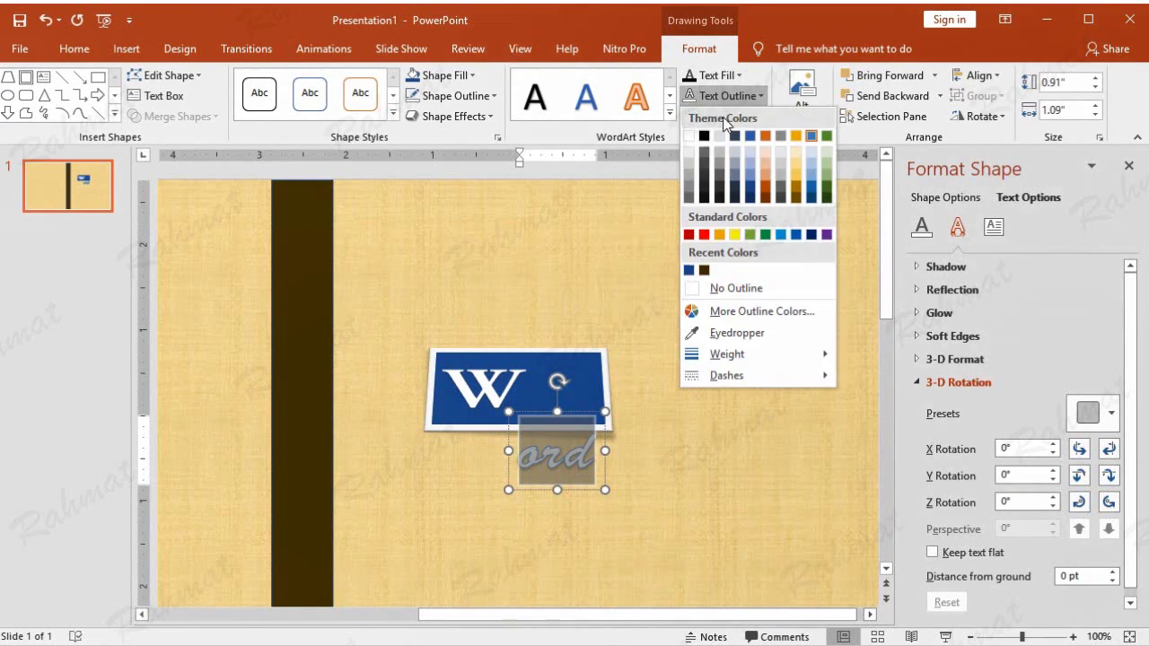
click(757, 296)
drag(1018, 476, 987, 485)
text(316)
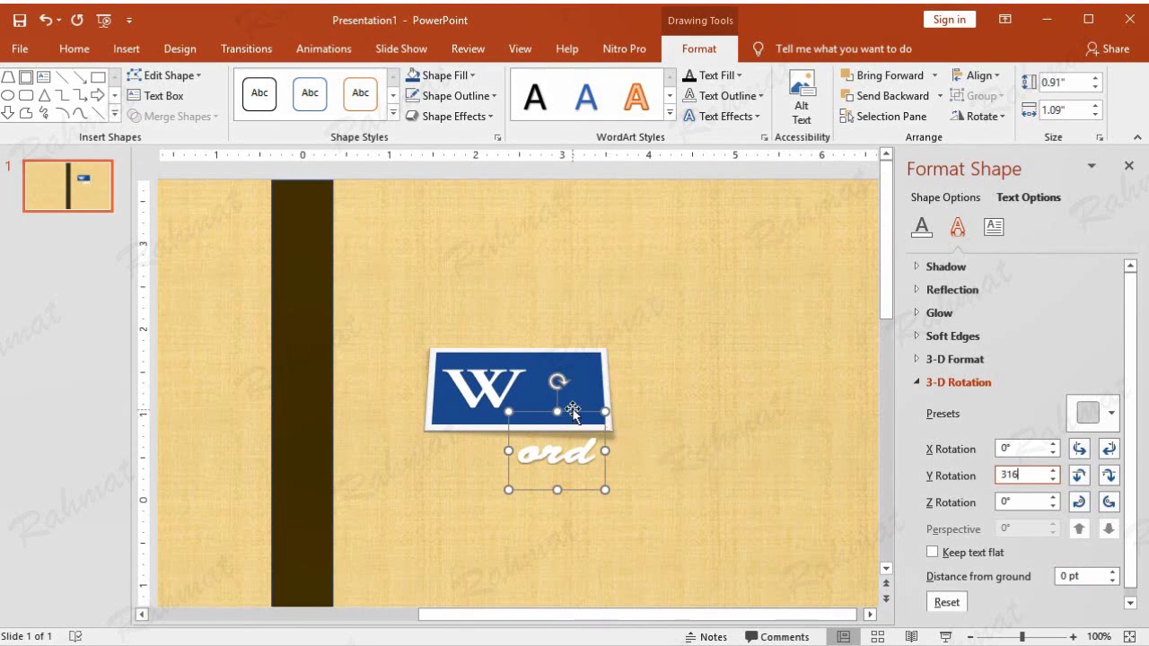
drag(572, 415, 563, 355)
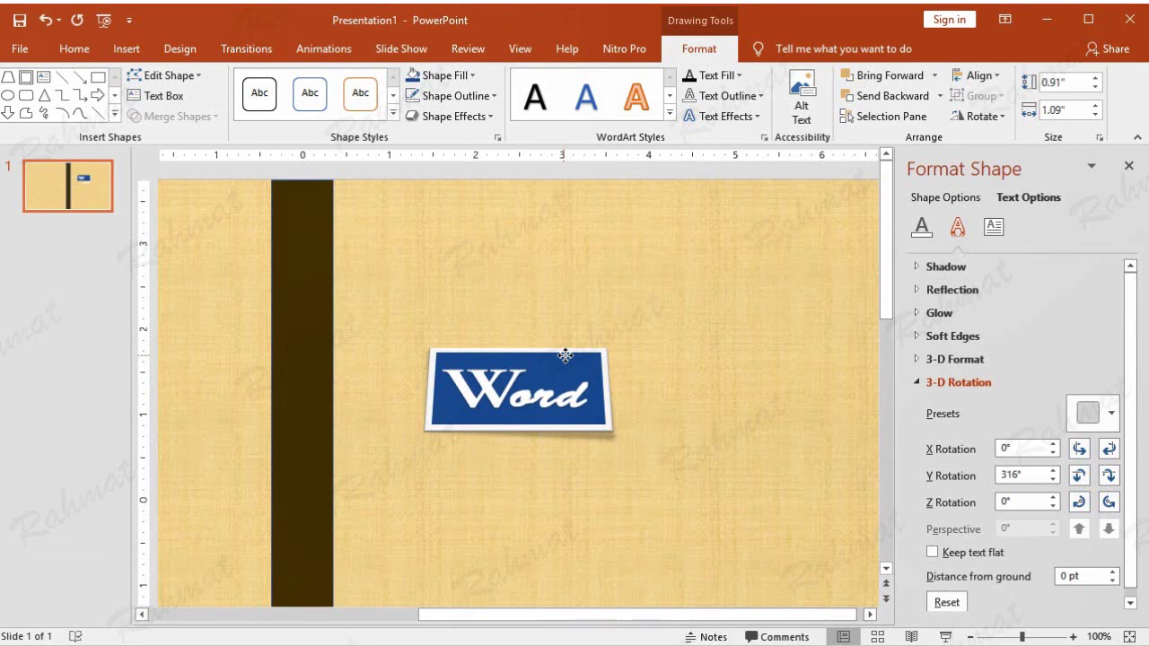
click(569, 356)
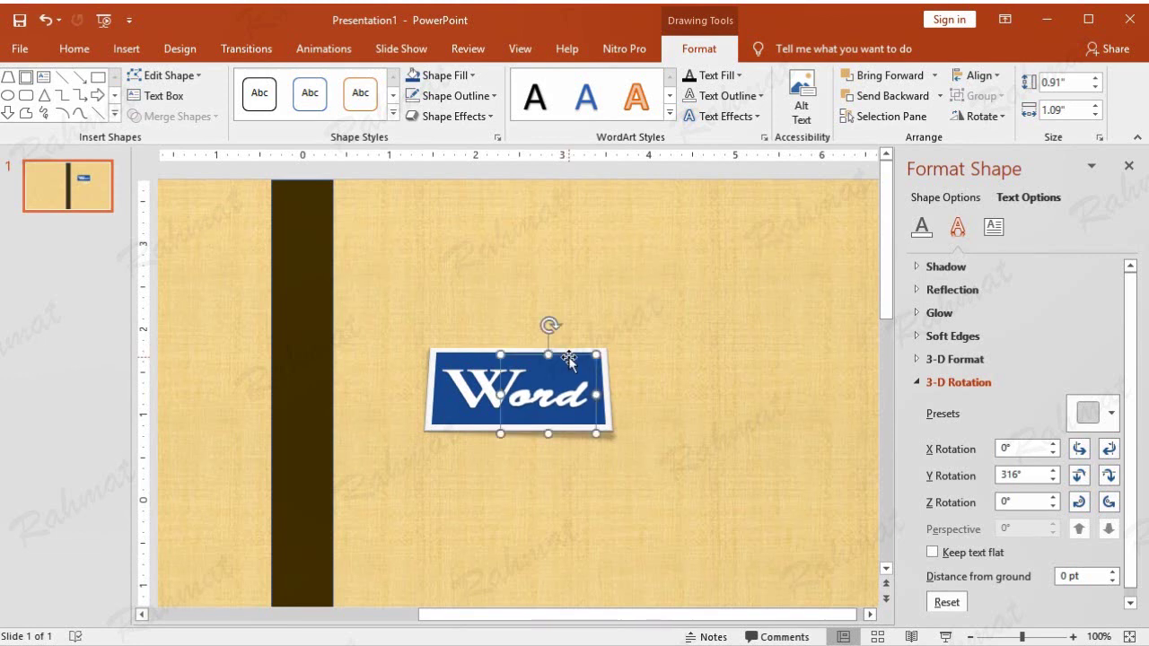
click(492, 386)
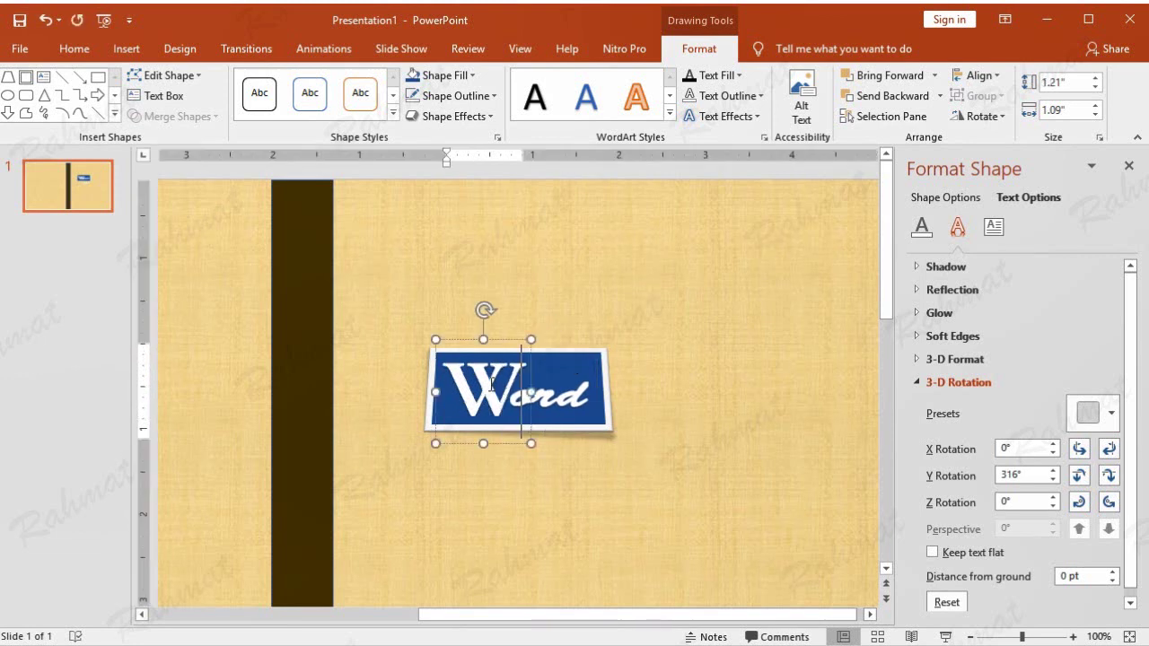
click(512, 341)
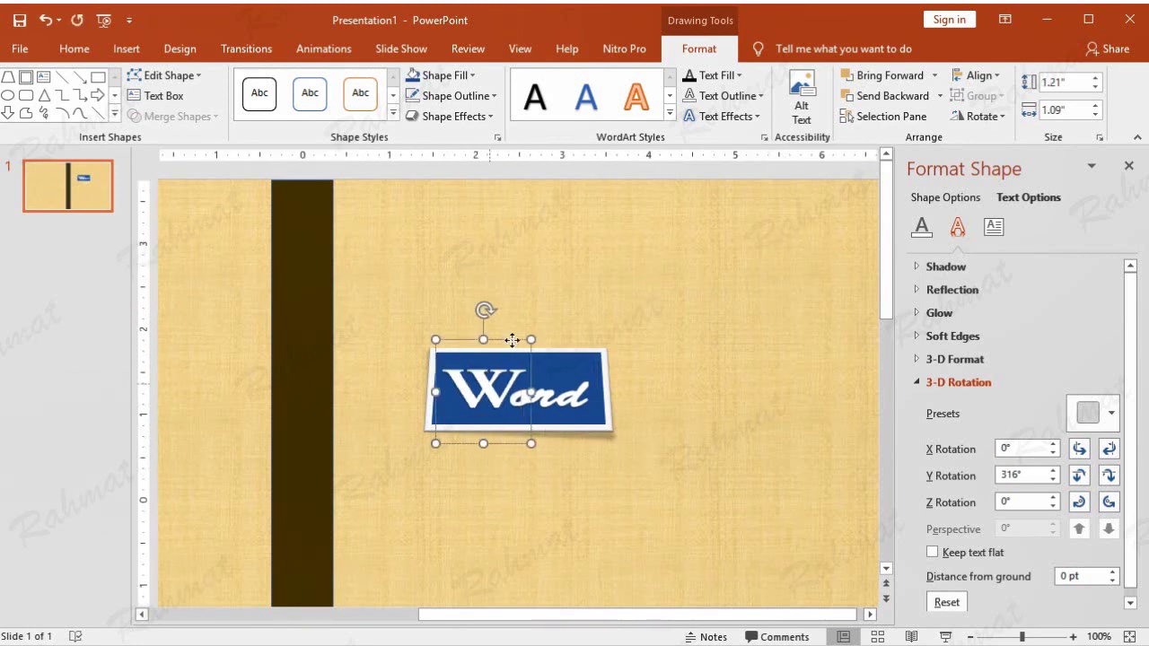
click(581, 405)
click(485, 386)
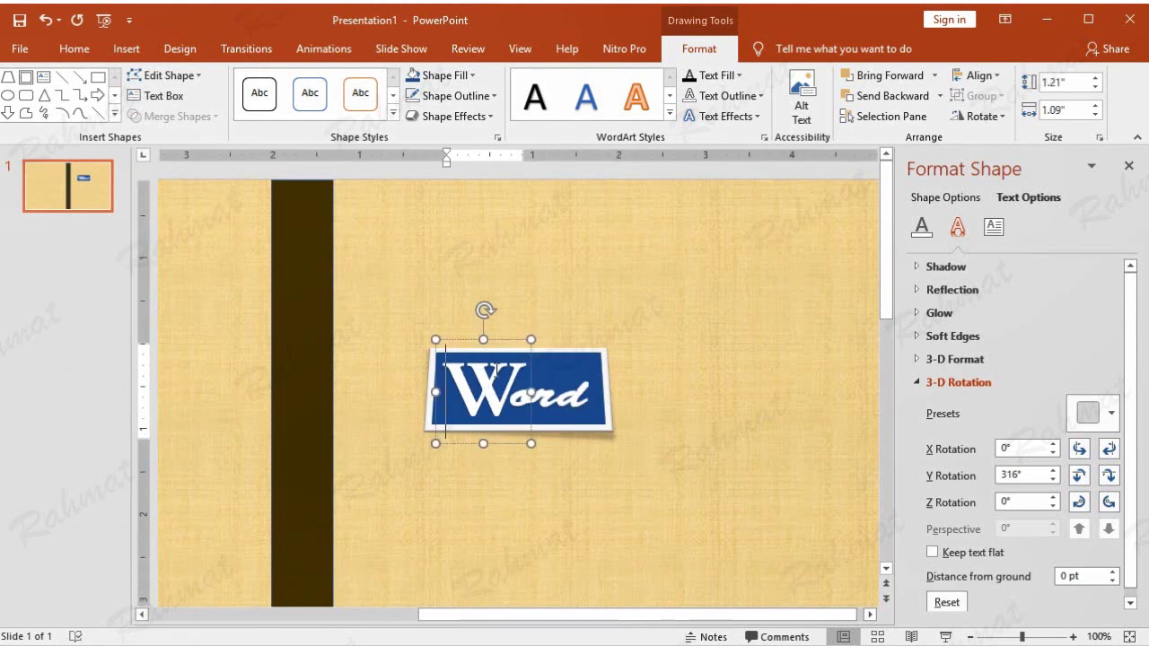
click(513, 340)
drag(514, 339, 514, 340)
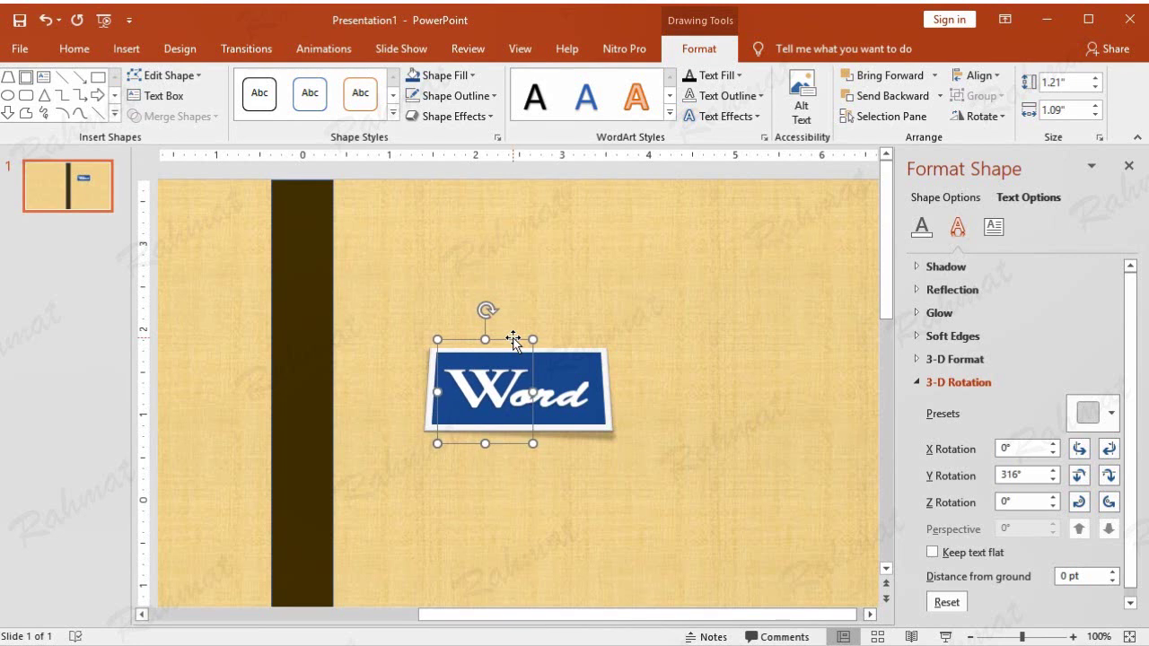
click(615, 274)
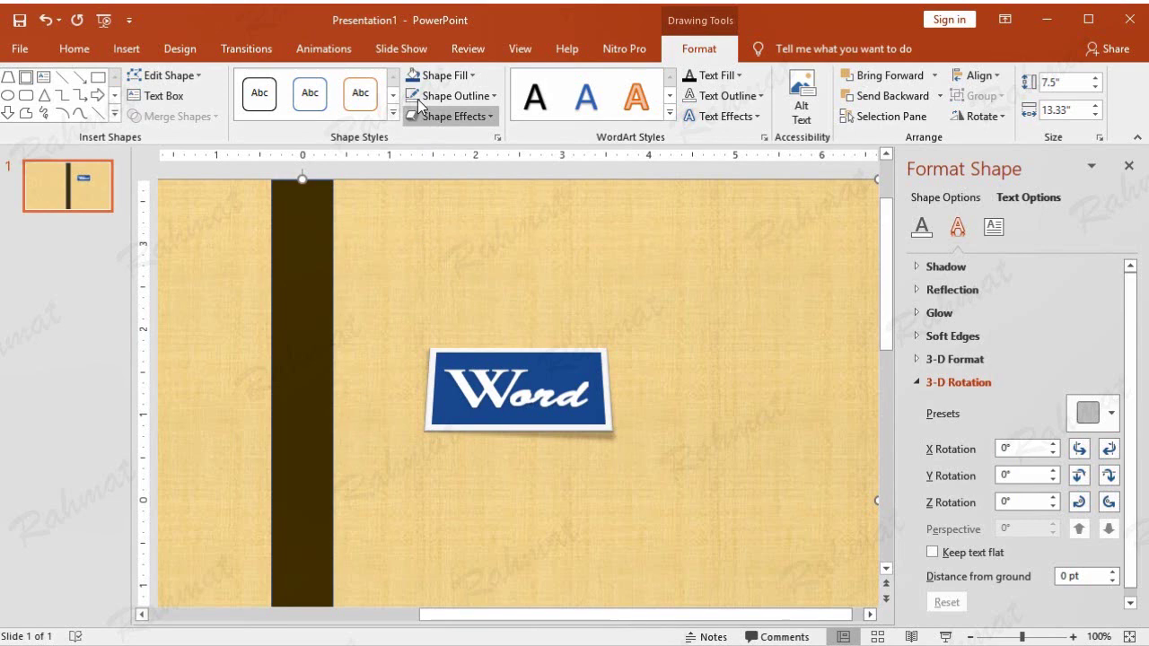
- Fit the slide to the window and group the picture, blue card, W and 'ord' together
click(520, 51)
click(506, 103)
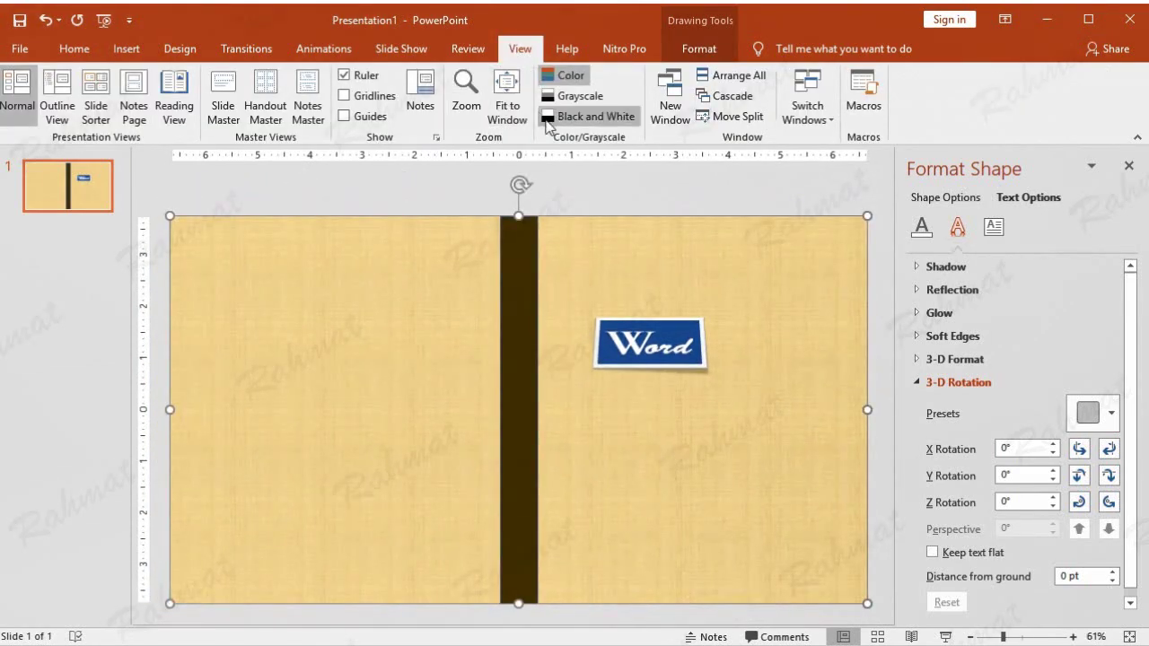
drag(584, 177, 757, 444)
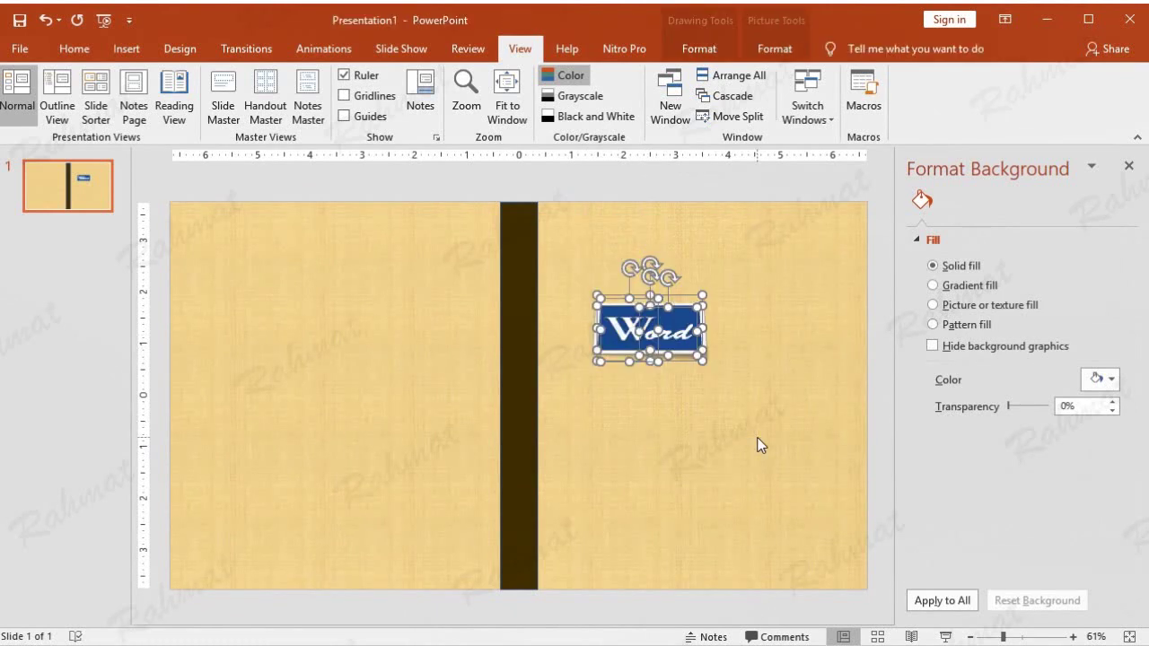
right_click(684, 296)
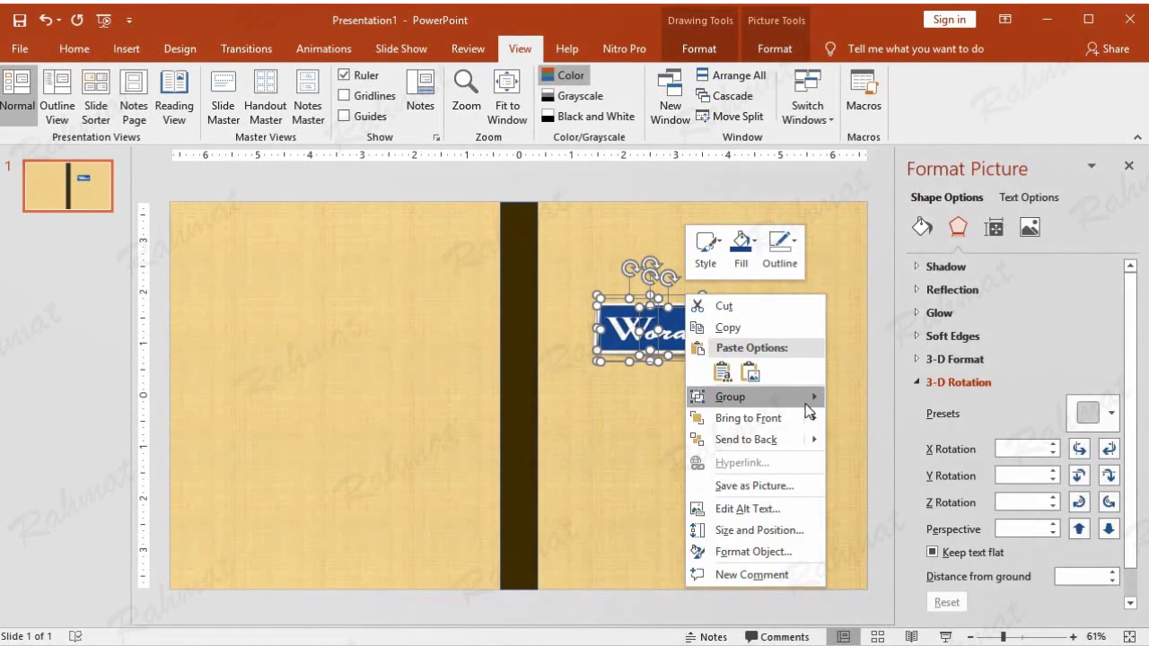
mouse_move(812, 396)
click(851, 398)
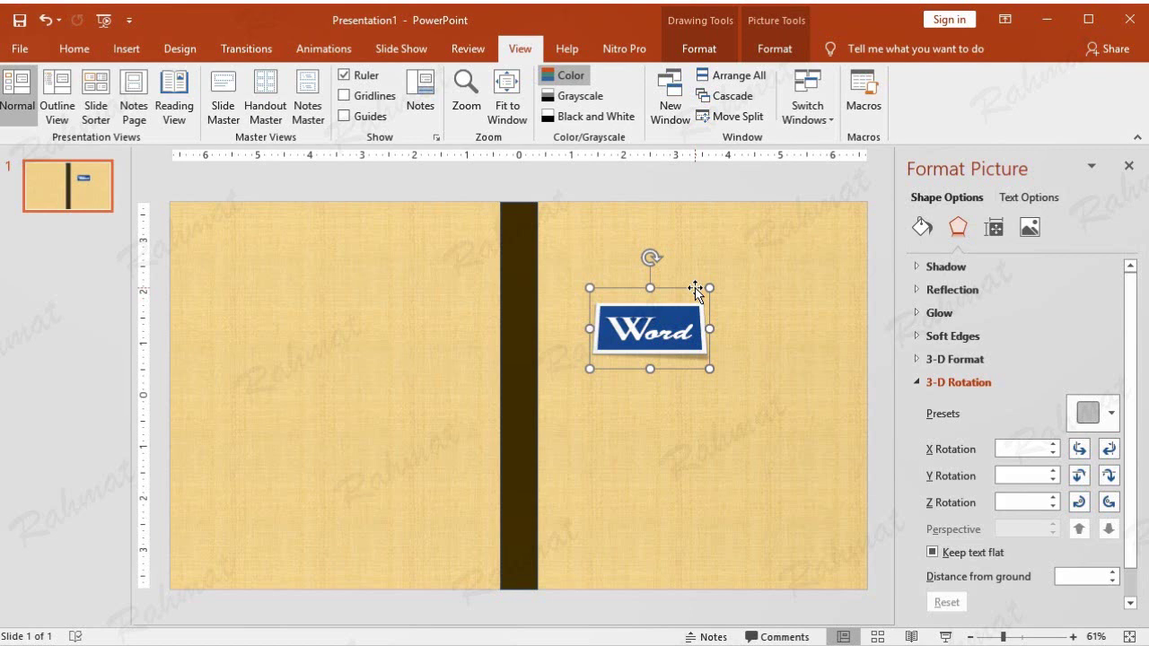
right_click(695, 287)
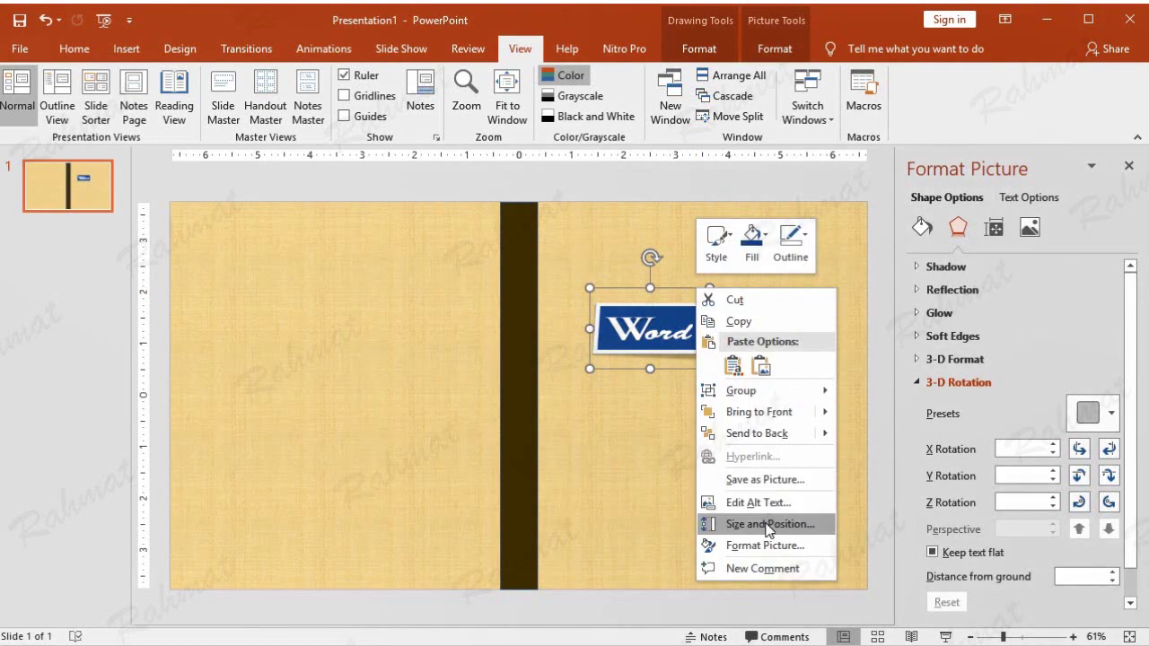
- Position the Word label at 7.87" horizontal and 3.57" vertical
click(757, 521)
click(947, 506)
click(1094, 527)
drag(1094, 527, 1058, 528)
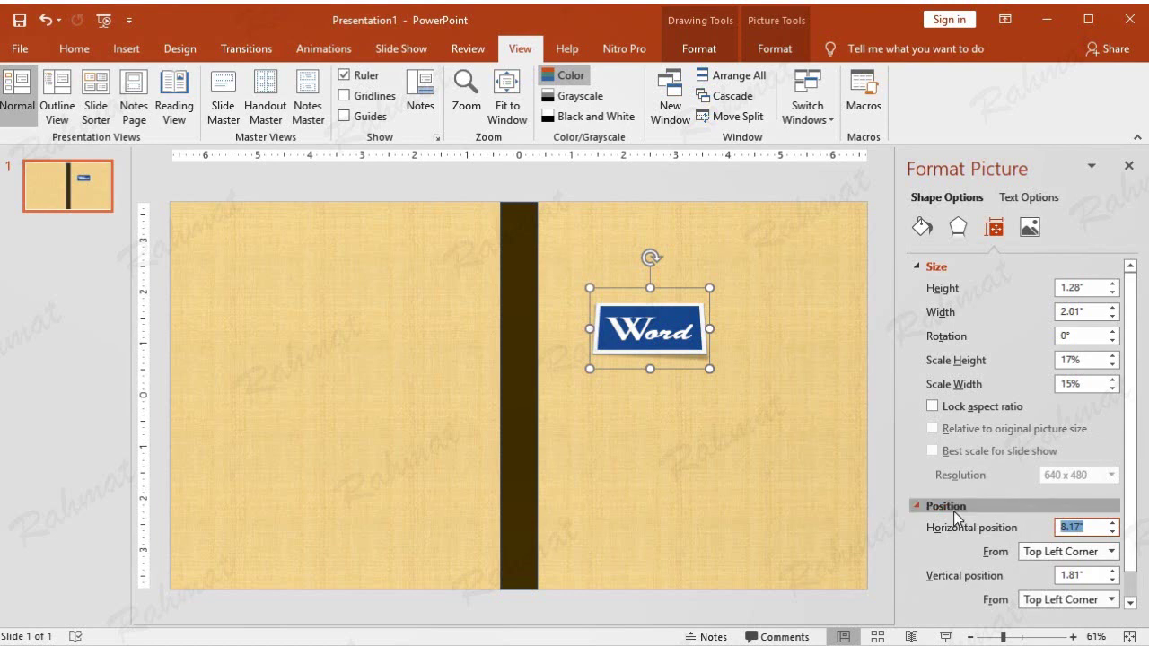
text(7.8)
text(7)
drag(1094, 576, 1011, 583)
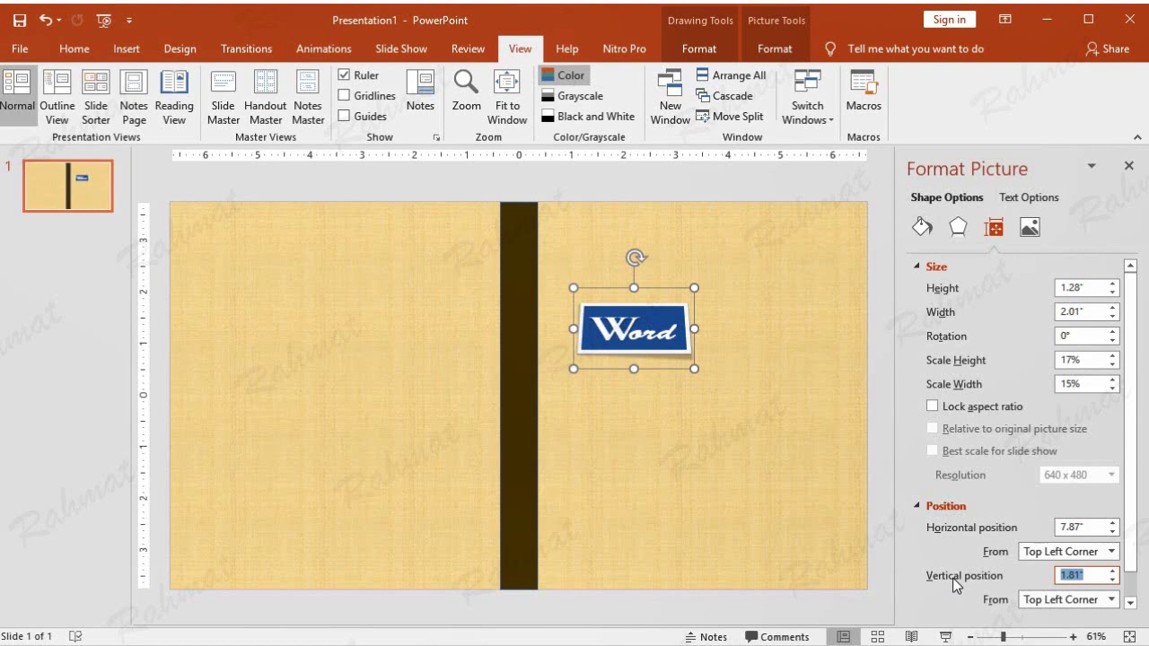
text(3.57)
key(Return)
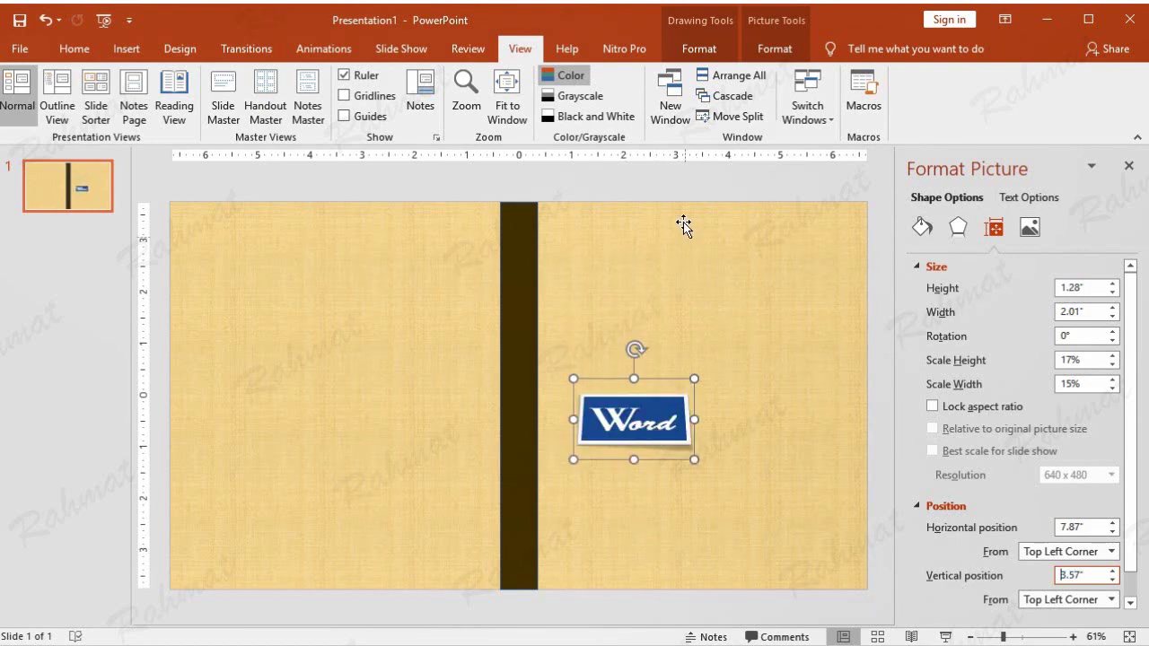
click(696, 183)
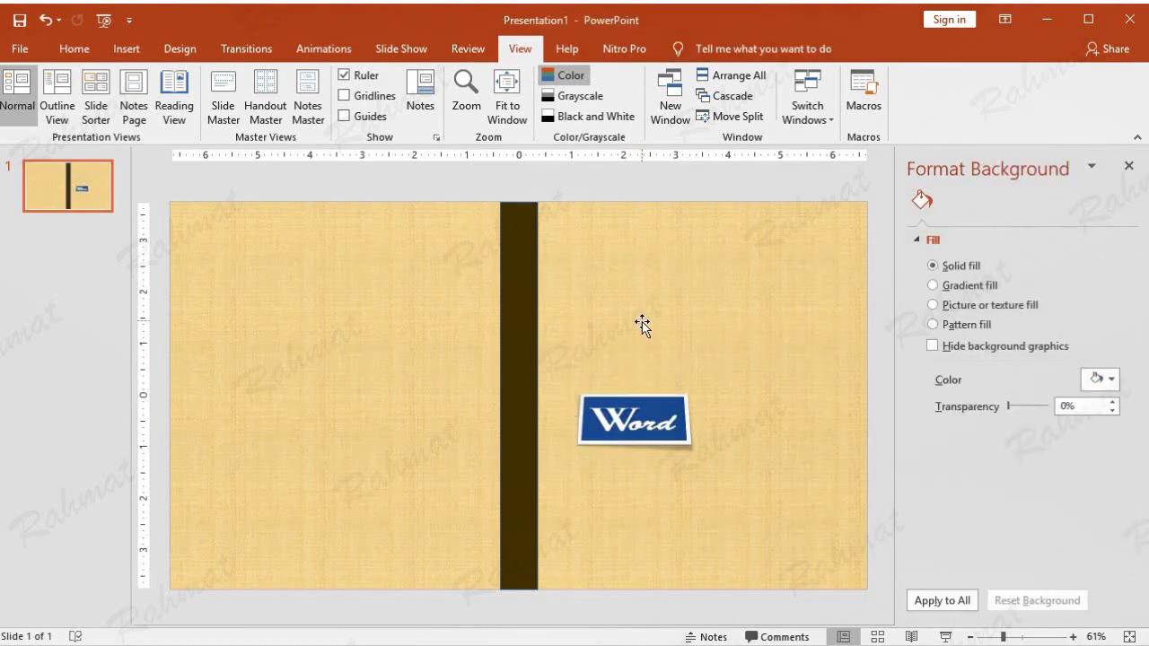
- Copy and paste the Word label, then drag a duplicate to the page's lower right
click(670, 395)
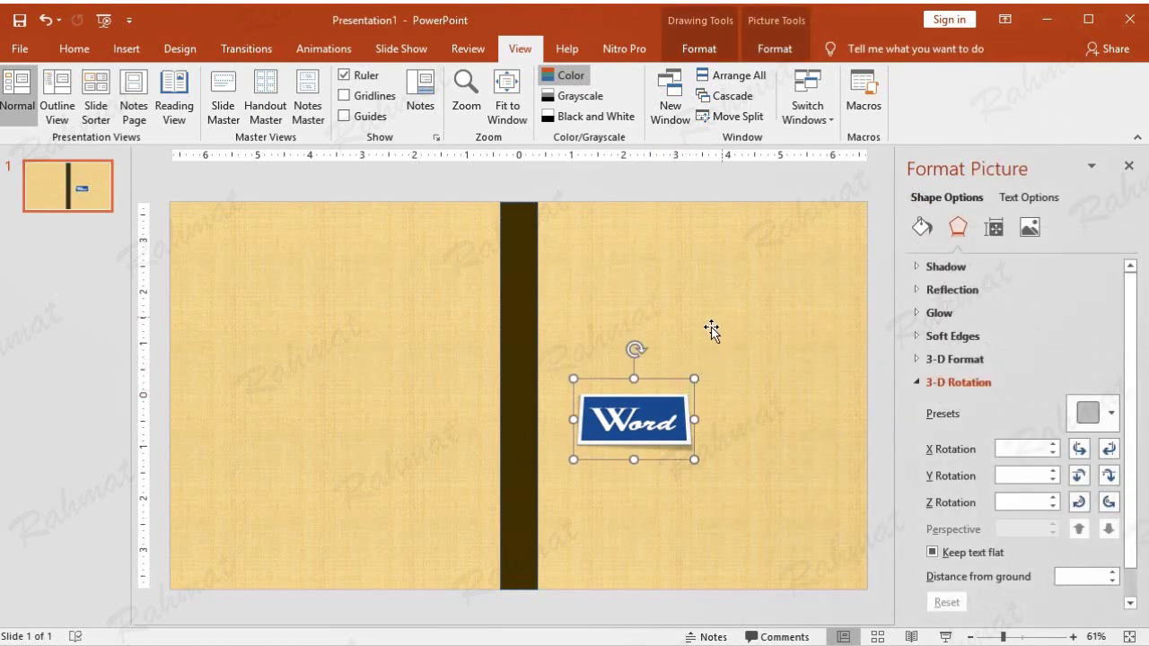
right_click(659, 379)
click(667, 405)
click(75, 48)
click(16, 90)
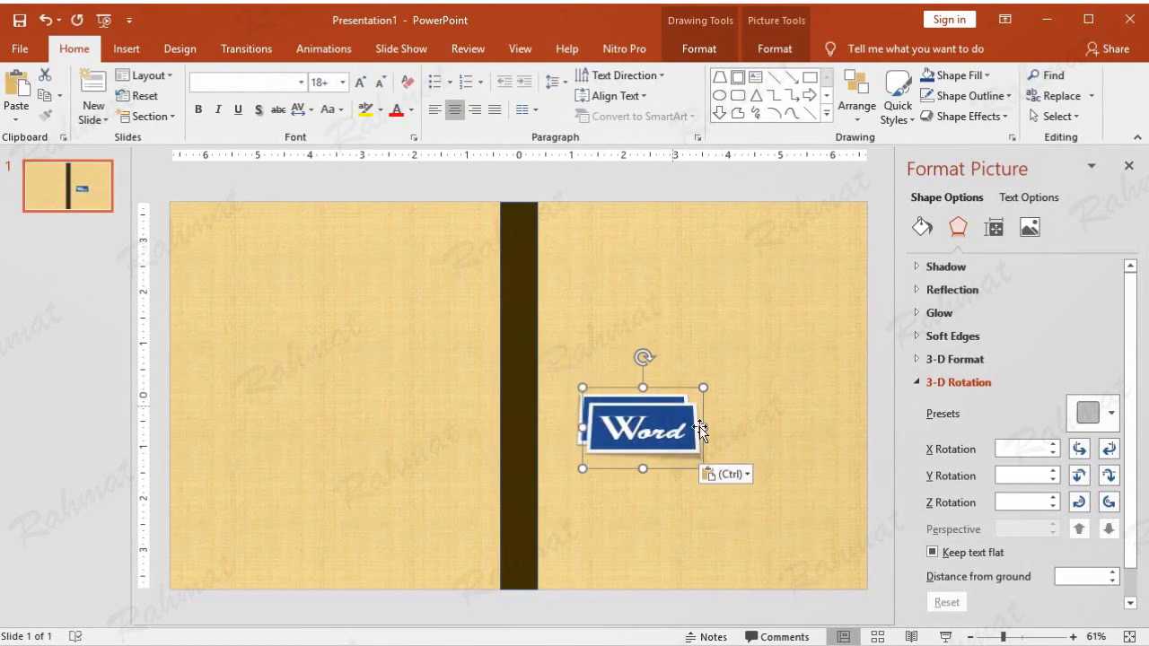
drag(686, 382, 680, 378)
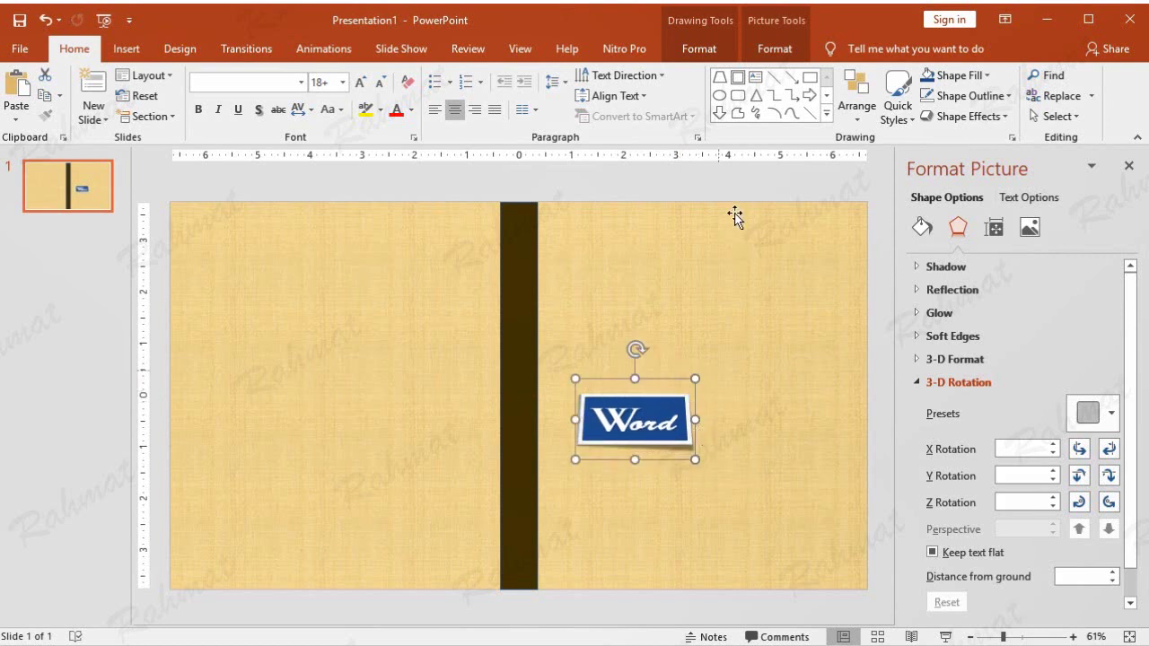
click(736, 204)
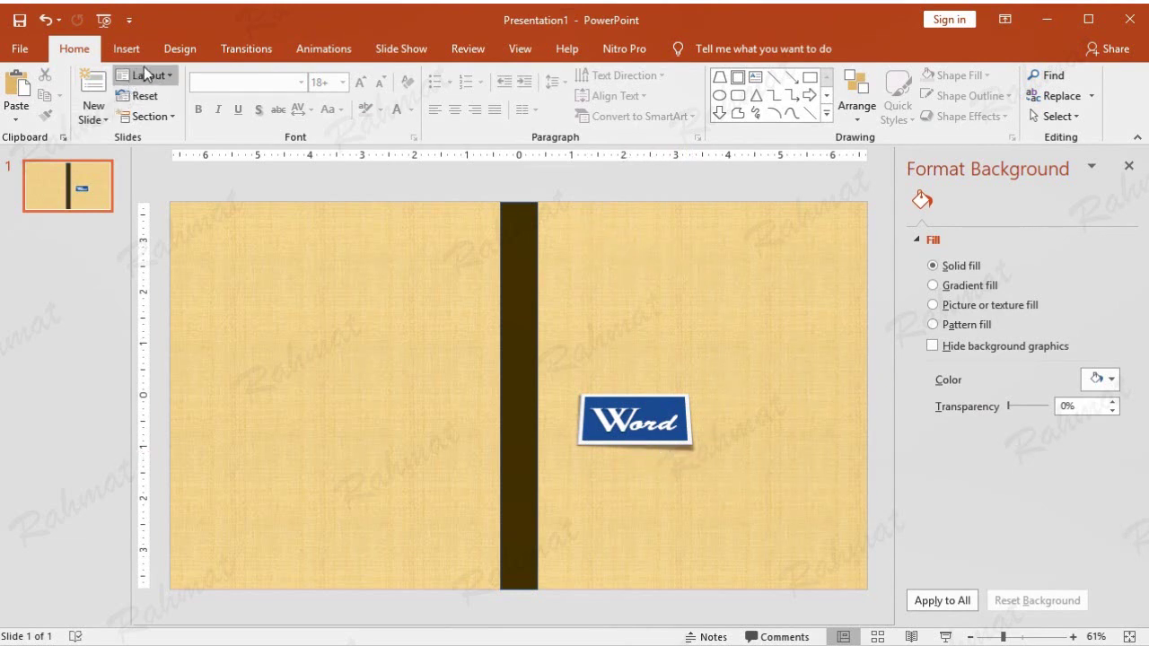
click(690, 433)
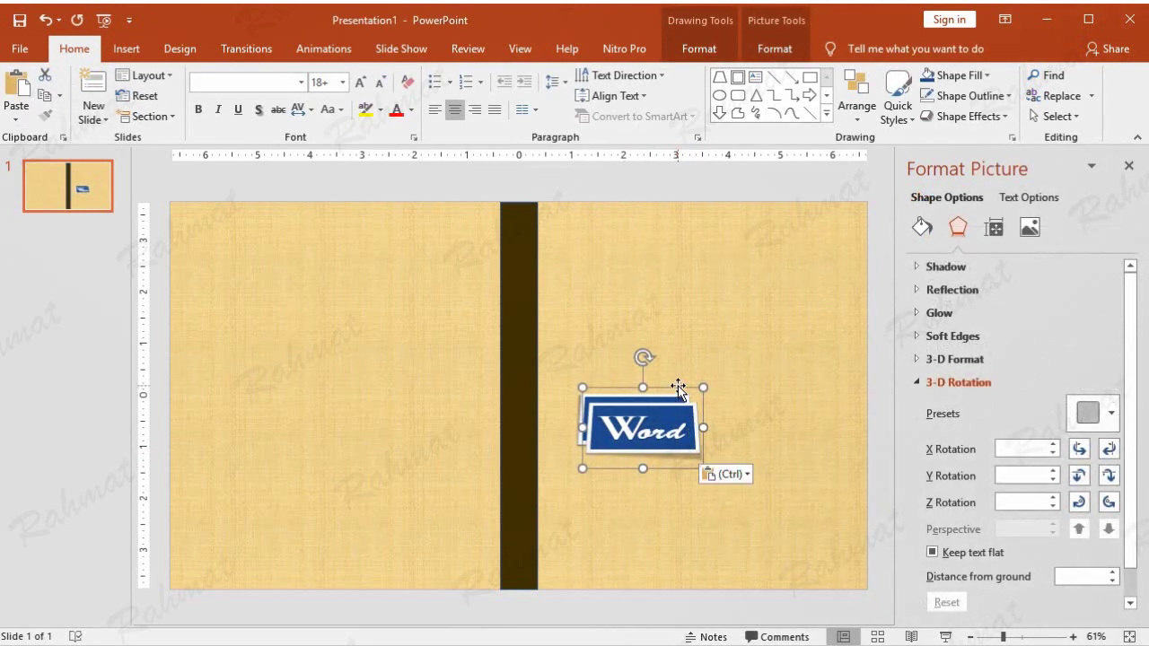
drag(675, 385, 805, 415)
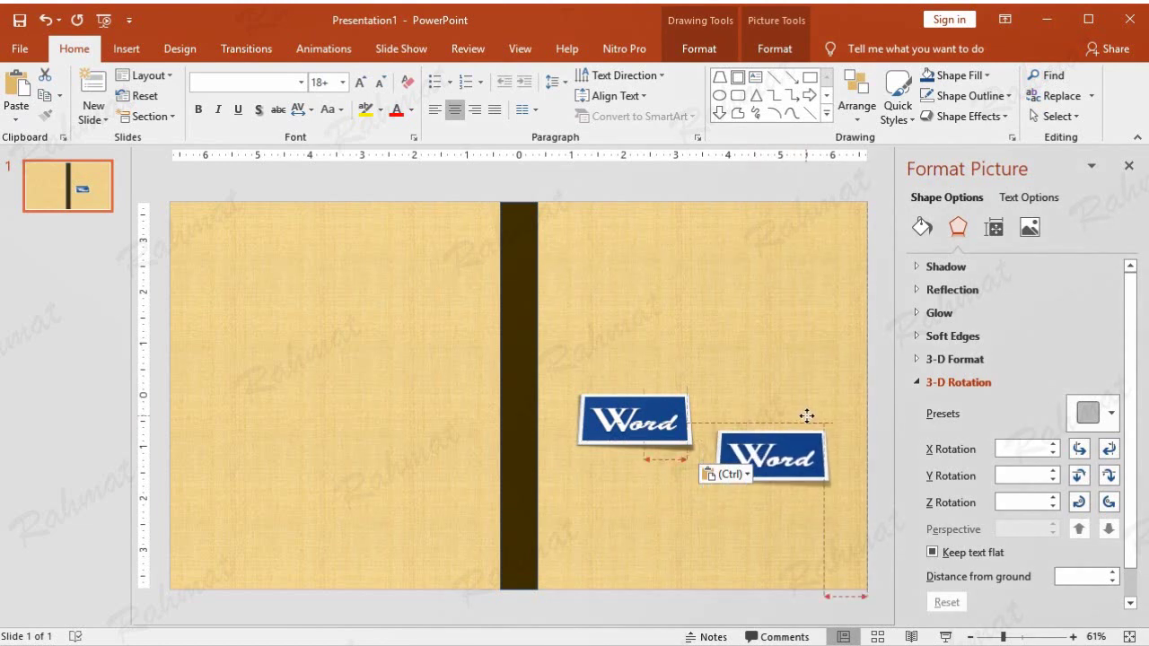
drag(806, 415, 810, 418)
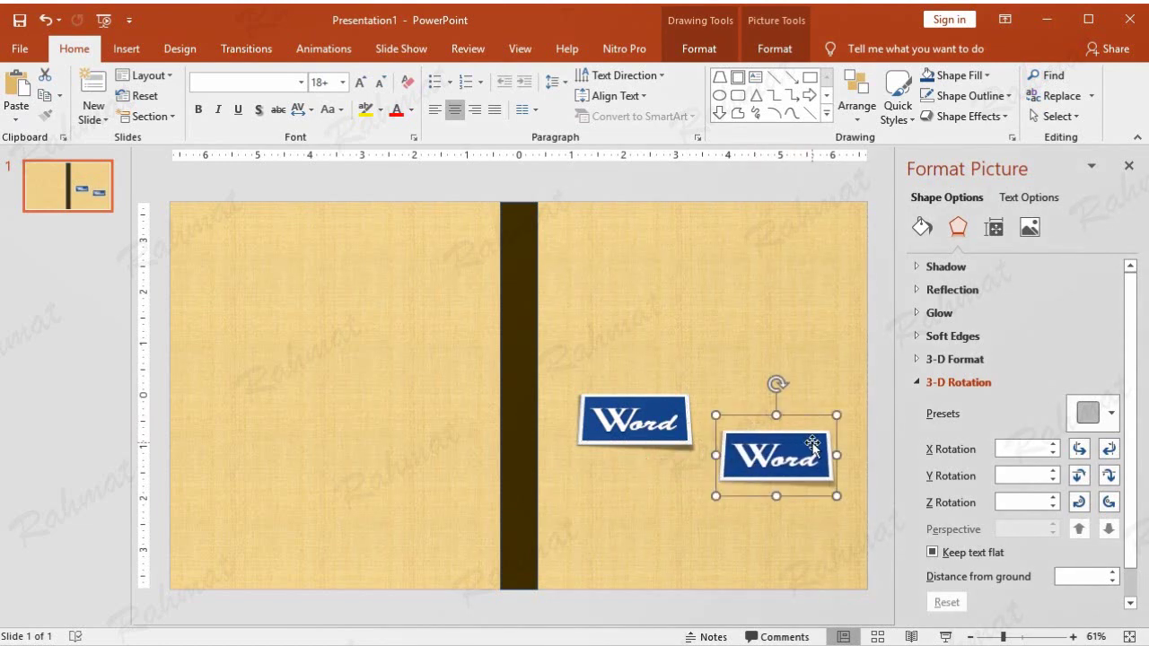
- Fill the duplicated label's card green
click(813, 445)
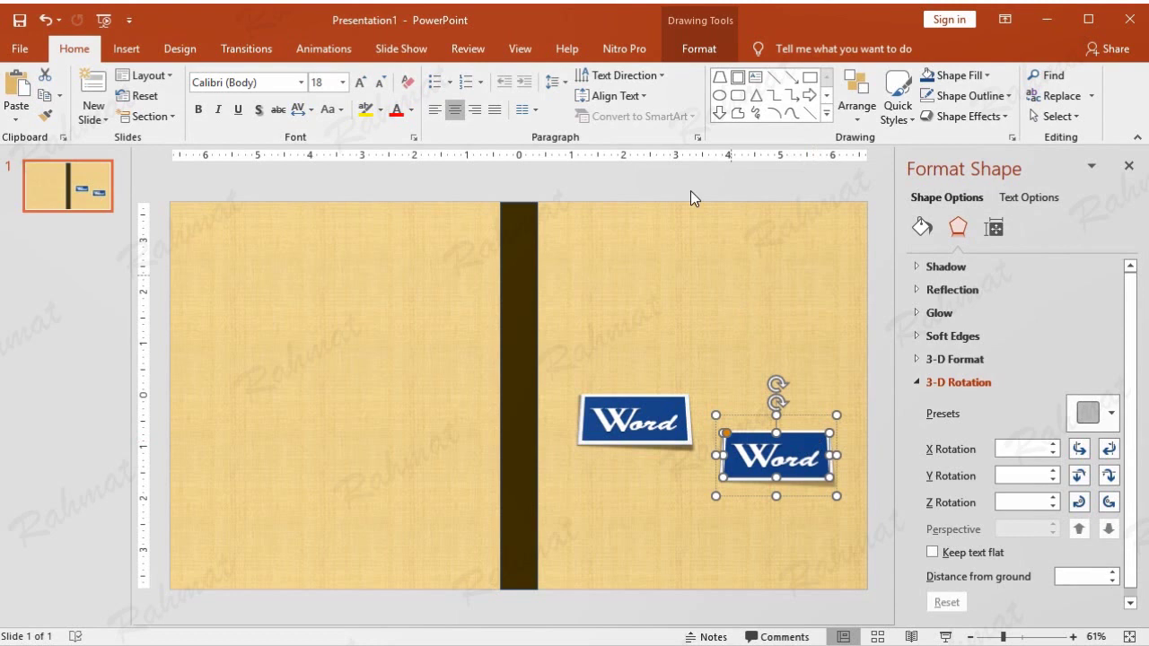
click(699, 48)
click(472, 77)
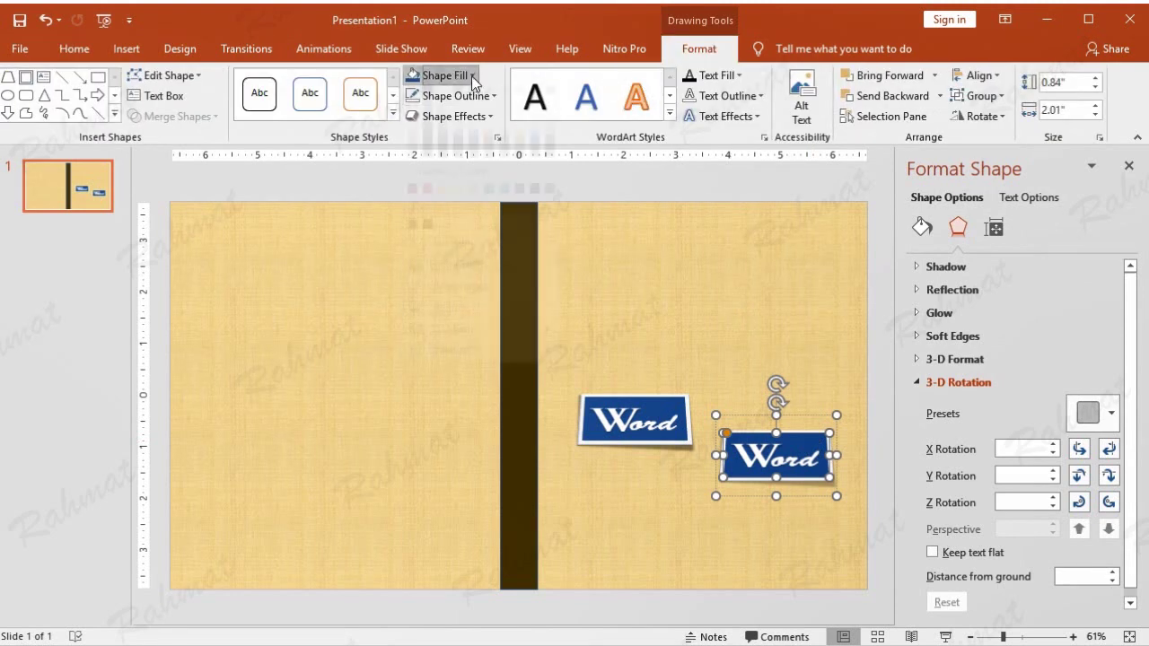
click(493, 216)
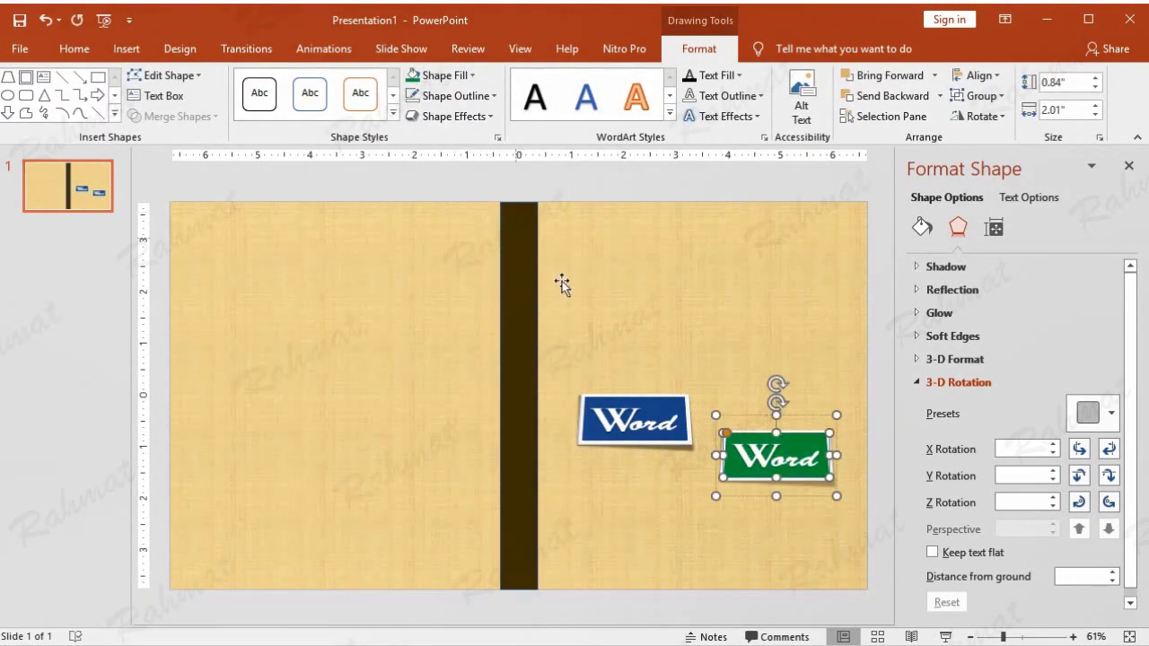
- Change the green card's lettering from 'W' and 'ord' to 'E' and 'xcel'
click(756, 449)
drag(745, 453, 766, 459)
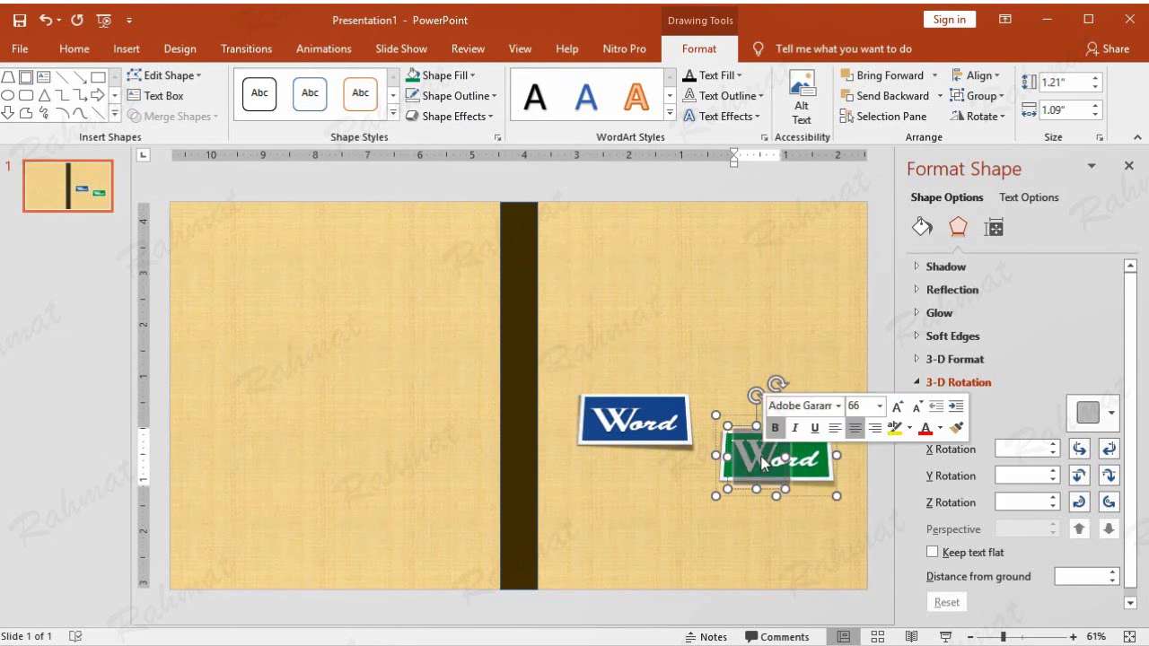
text(E)
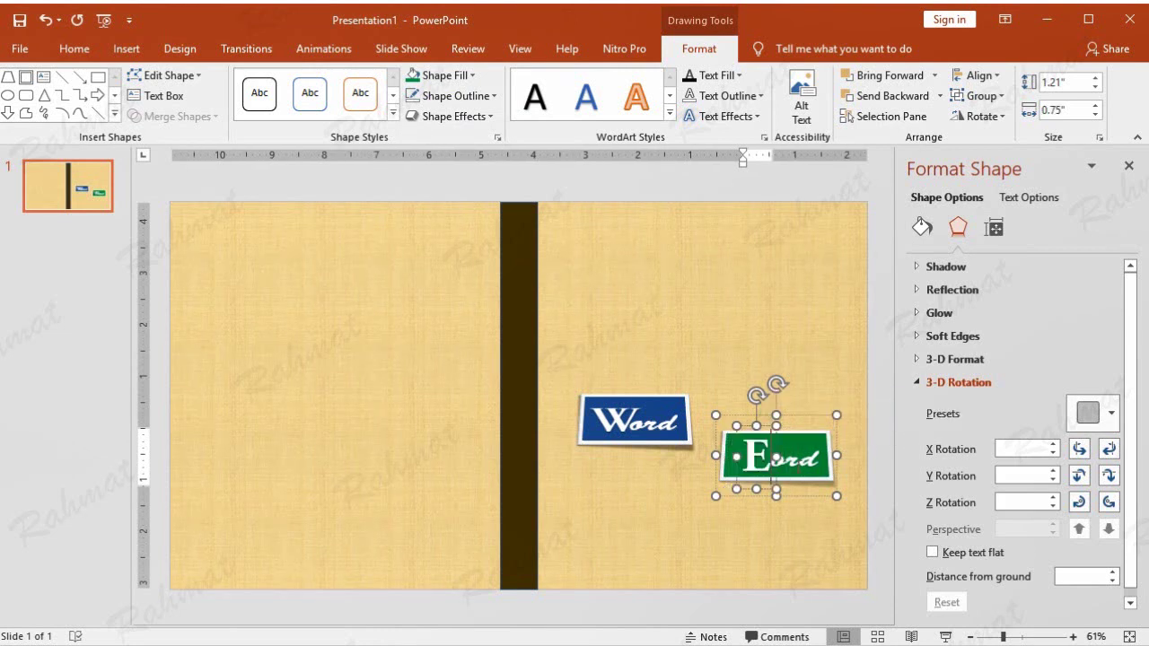
click(794, 459)
double_click(779, 462)
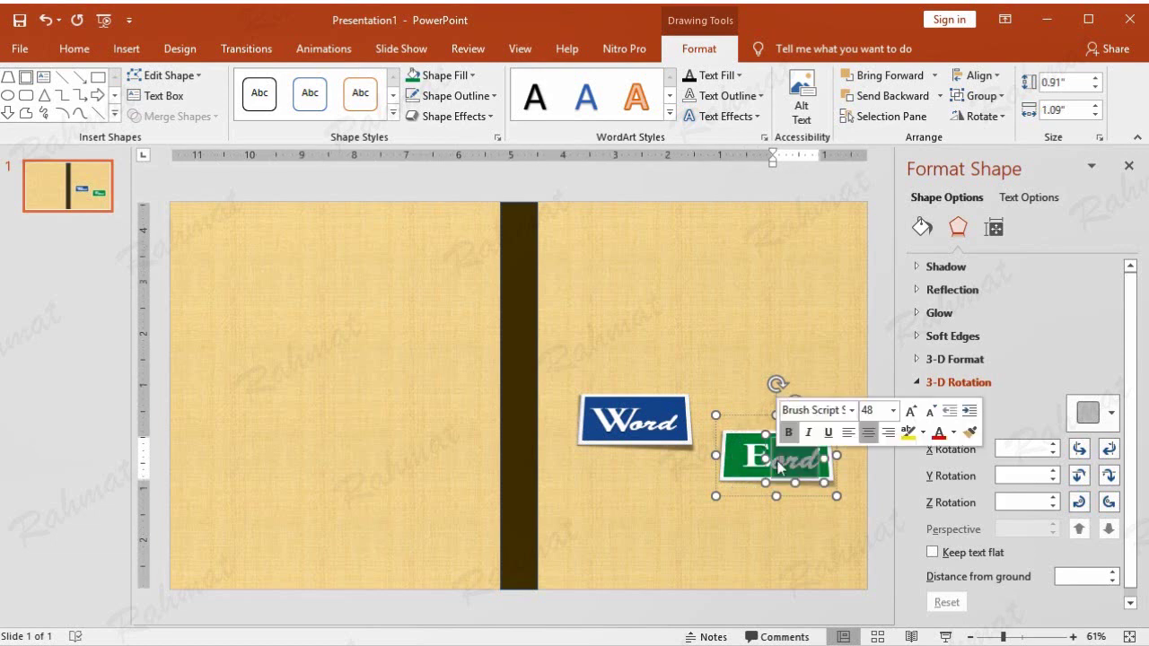
text(xcel)
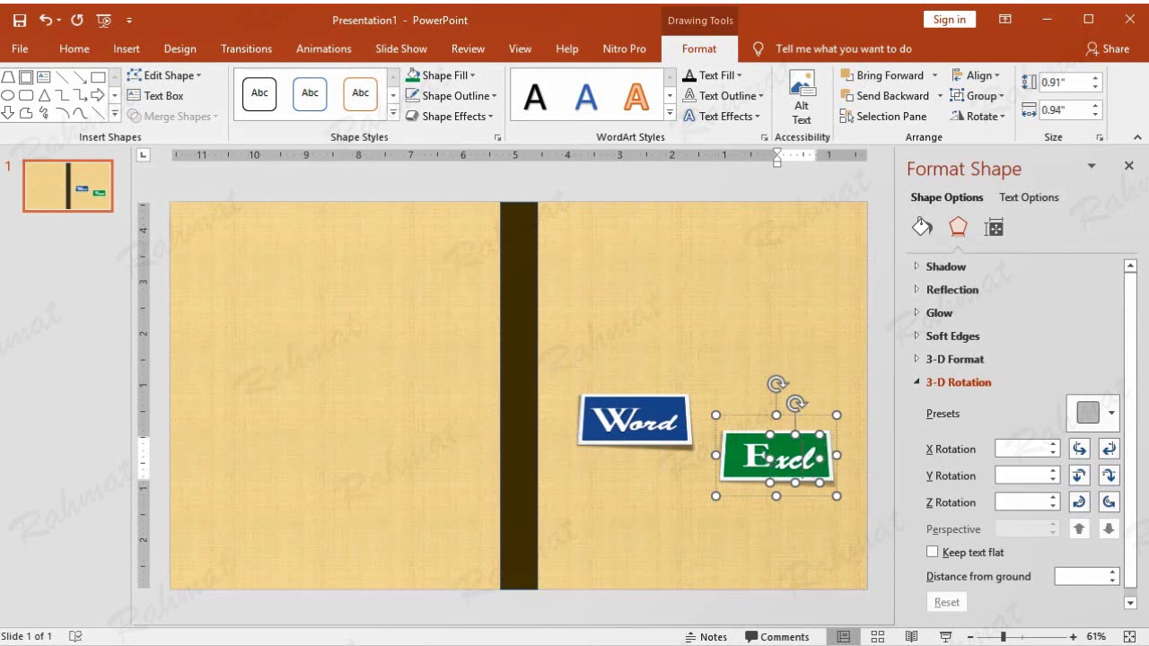
- Nudge the E and 'xcel' boxes slightly left so 'Excel' lines up
click(757, 459)
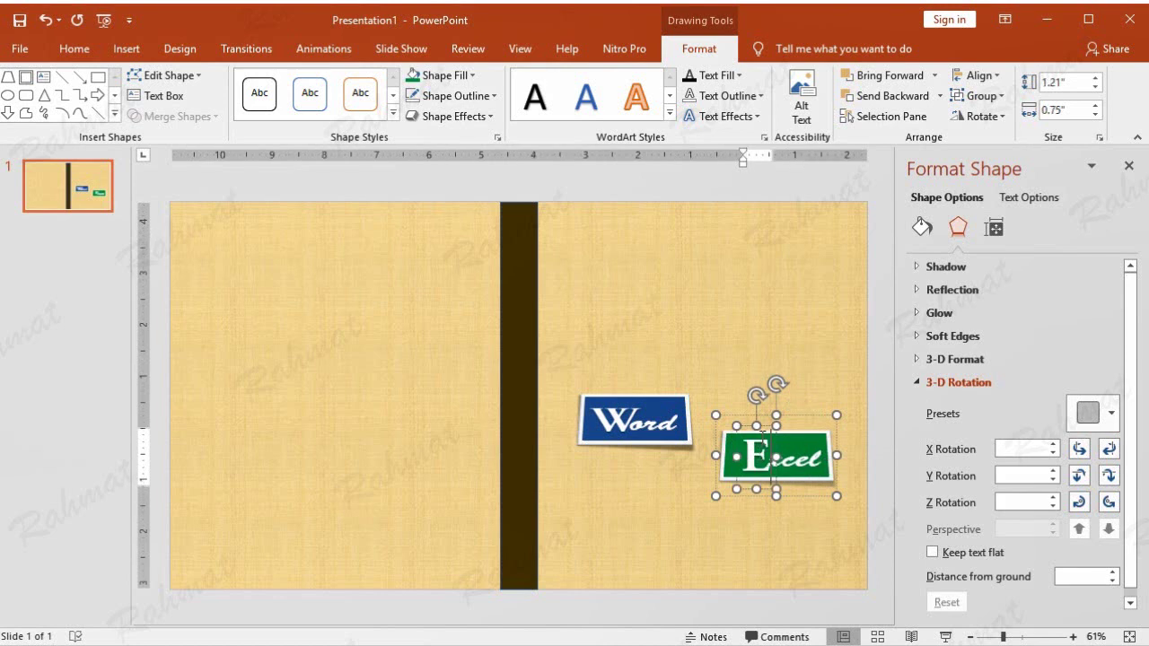
click(767, 429)
key(Left)
key(Left)
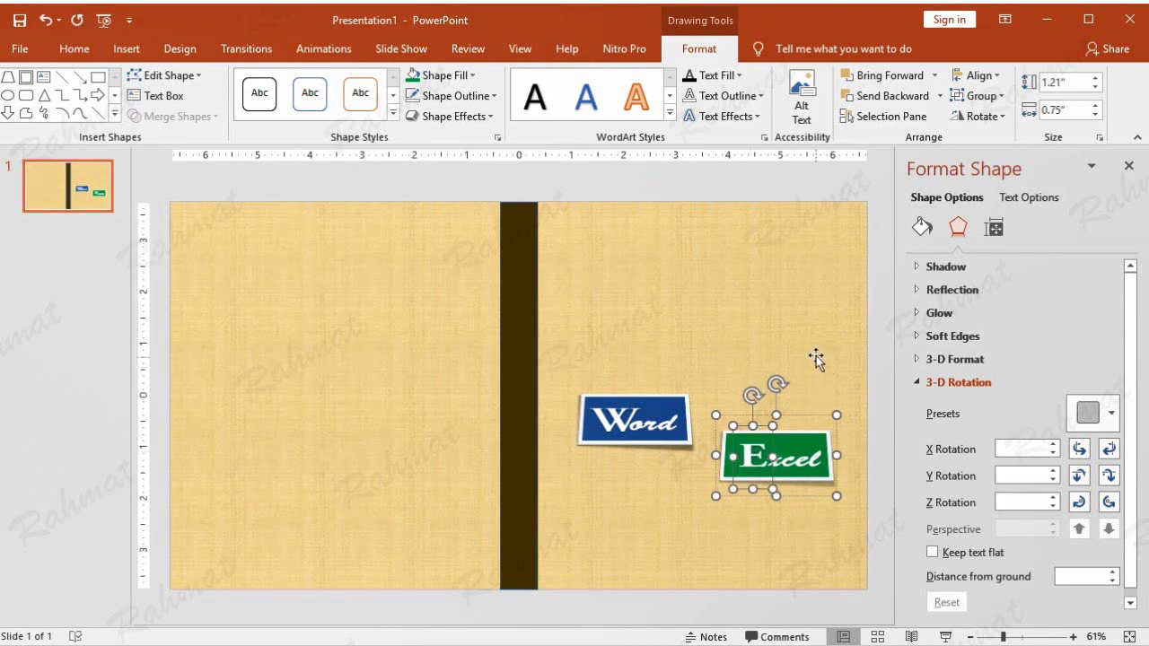
click(817, 360)
click(767, 474)
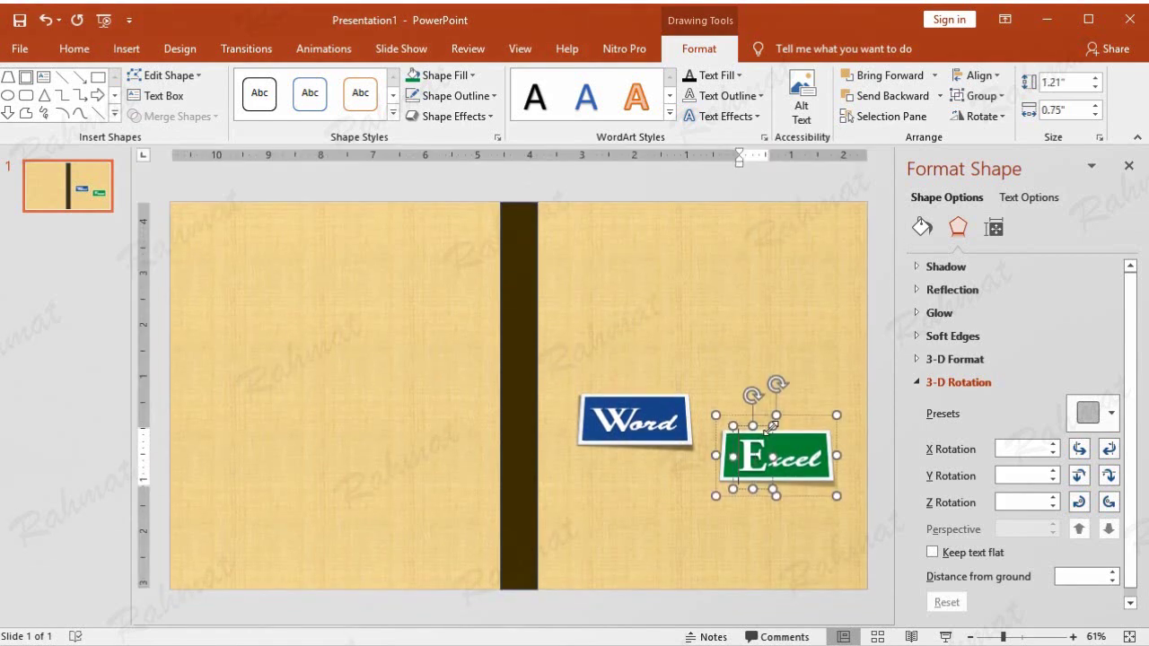
click(765, 426)
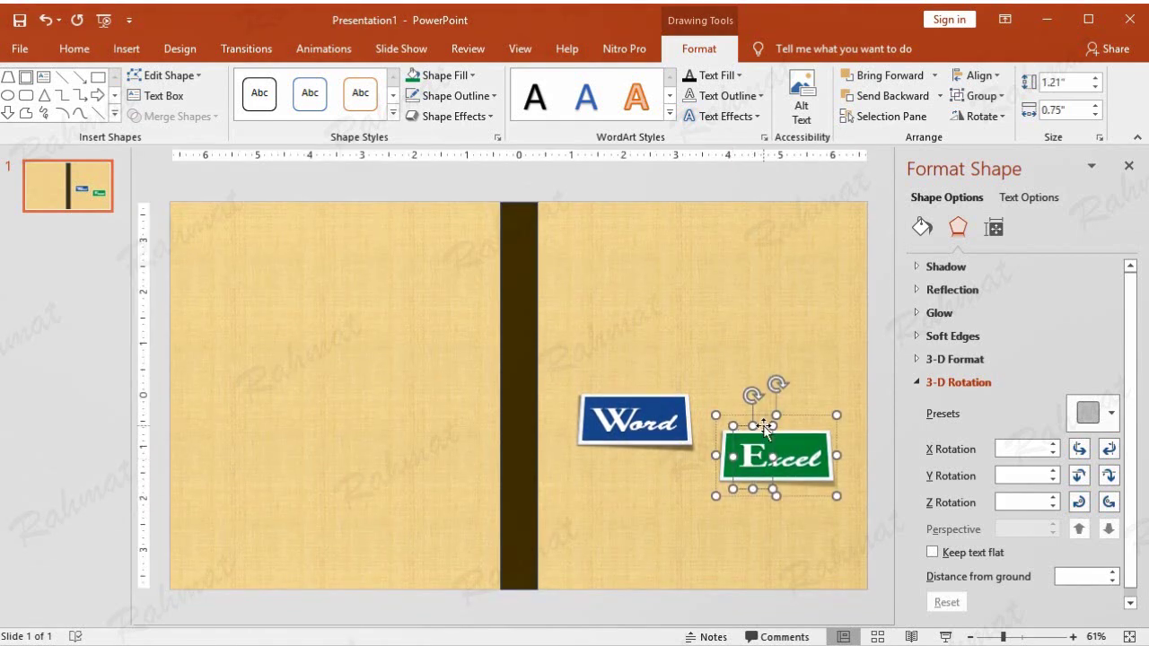
drag(765, 428, 762, 429)
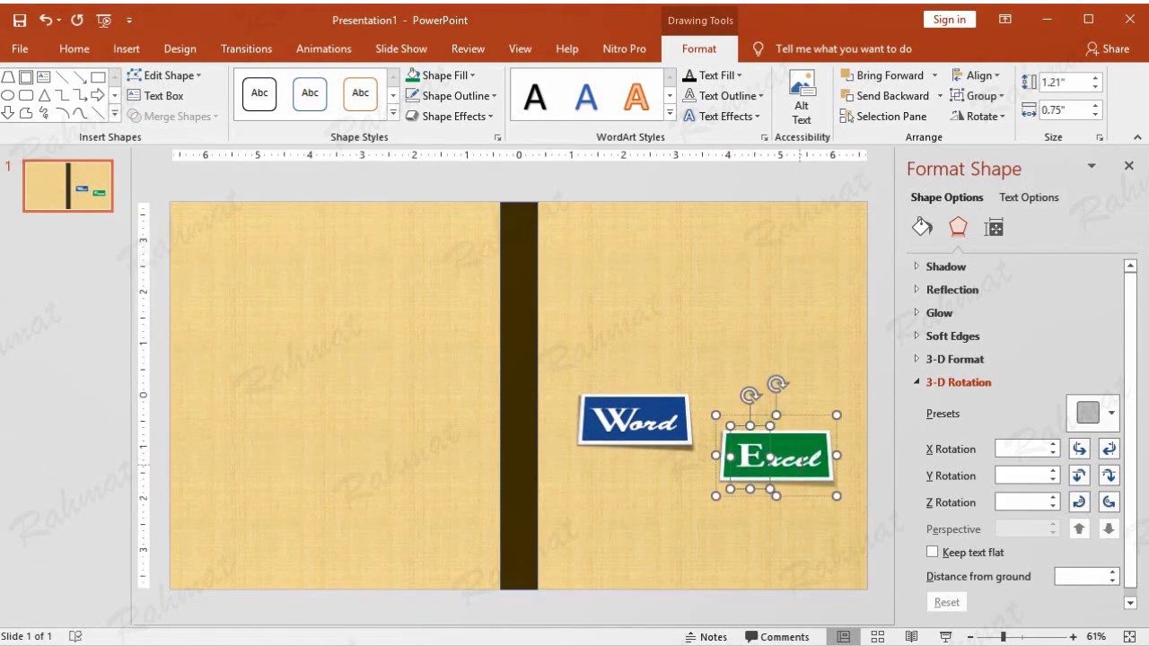
click(770, 458)
click(811, 437)
drag(810, 438, 808, 437)
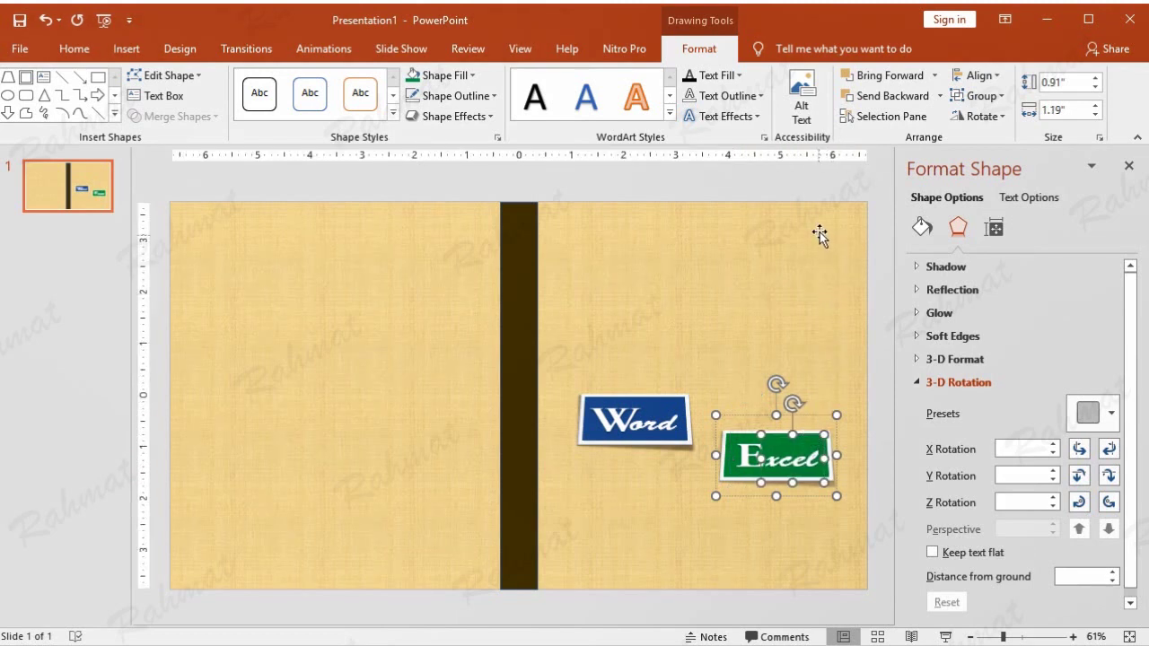
click(838, 186)
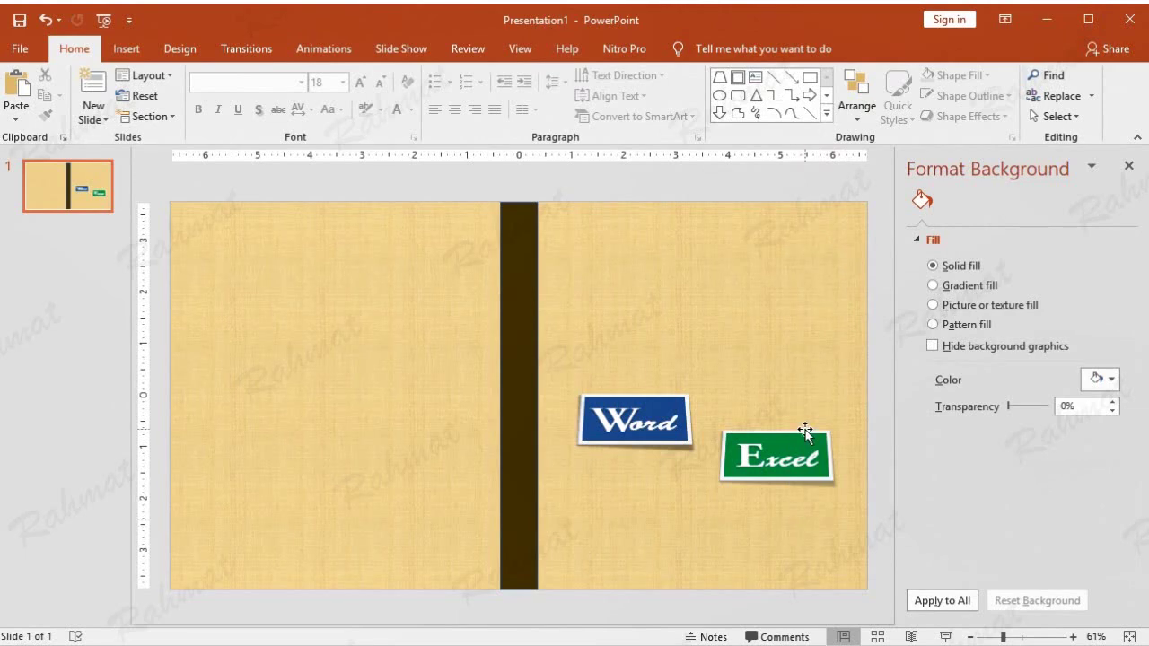
- Copy and paste the green Excel card, moving a copy below the Word label
click(805, 431)
click(808, 441)
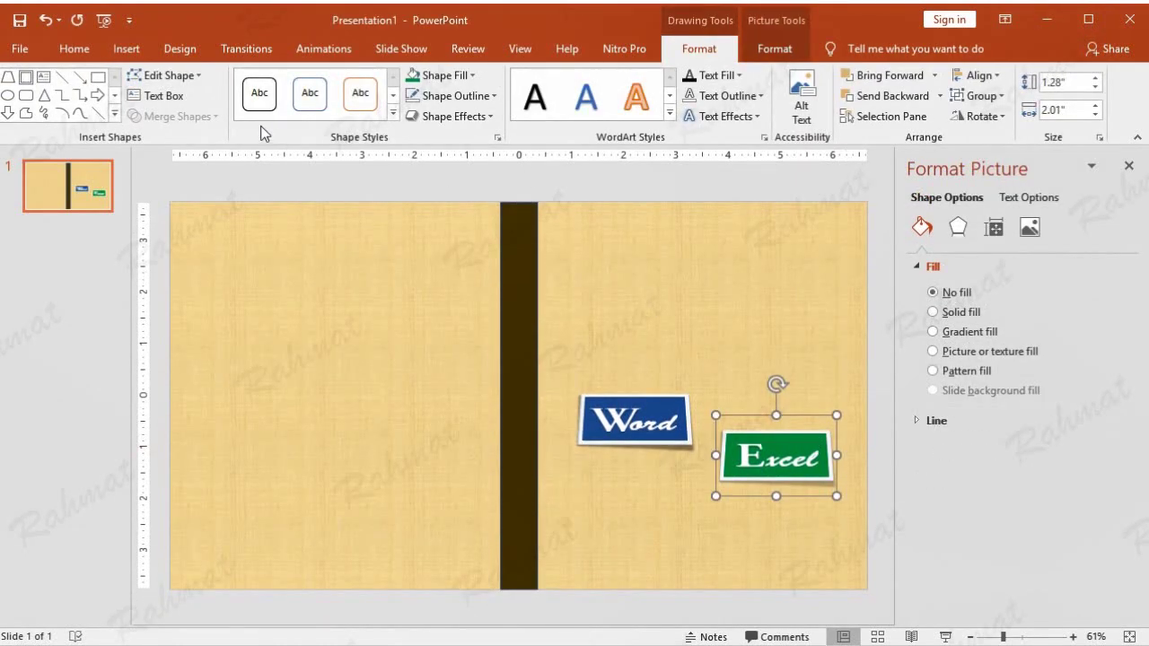
click(71, 49)
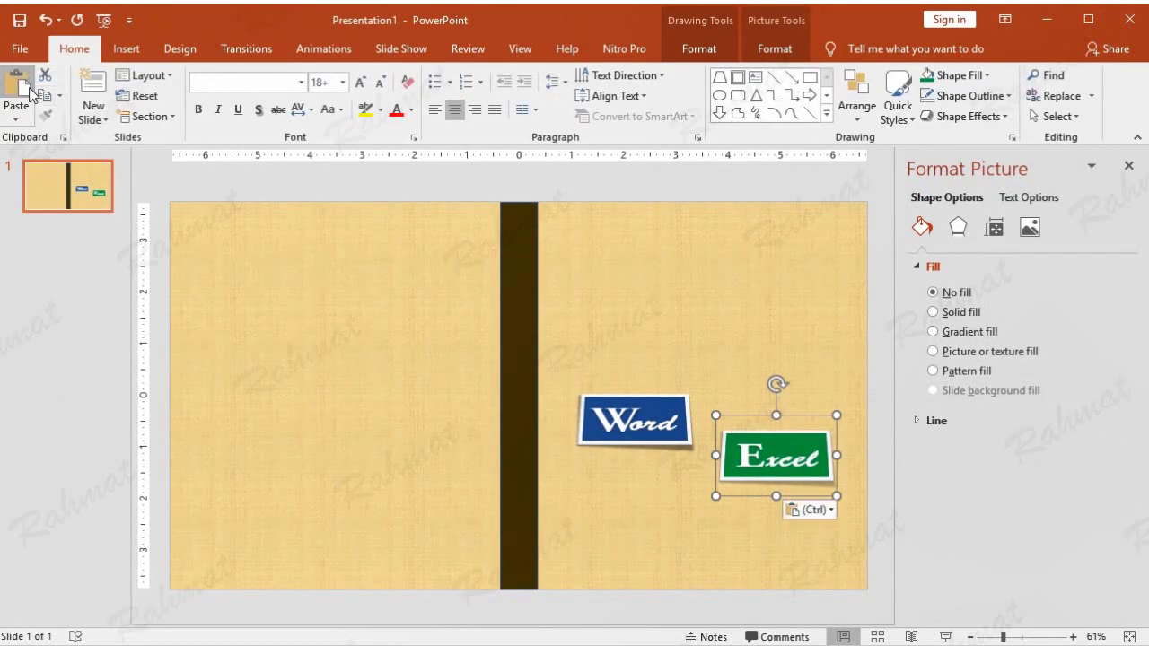
click(33, 95)
drag(821, 418, 810, 410)
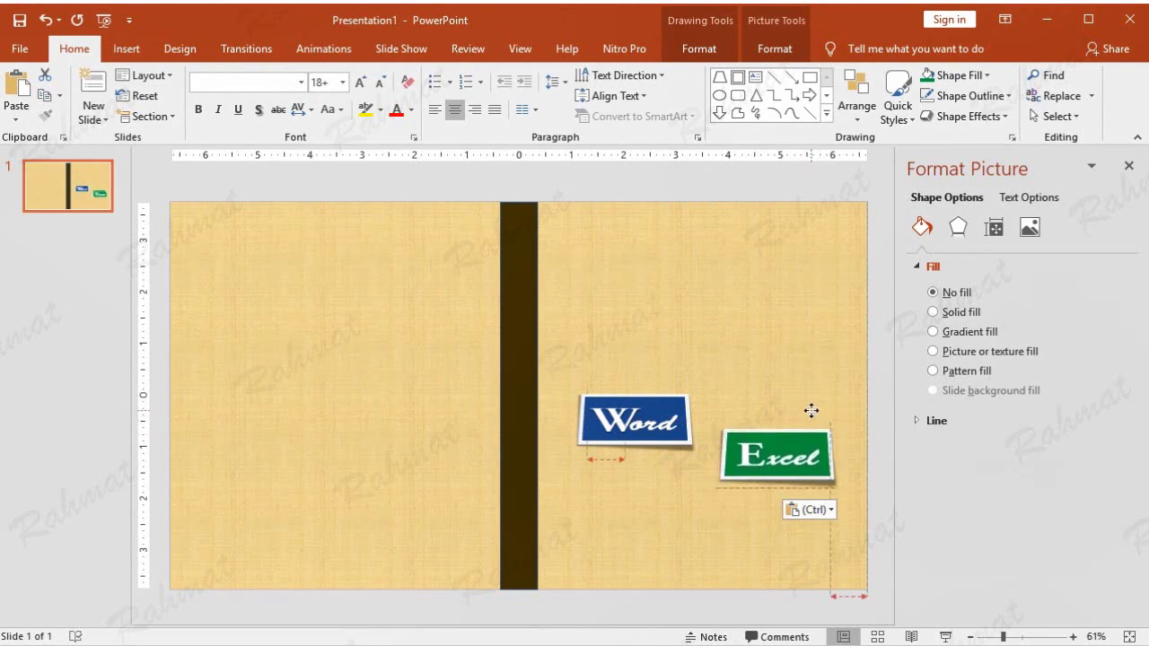
drag(810, 411, 810, 410)
click(837, 198)
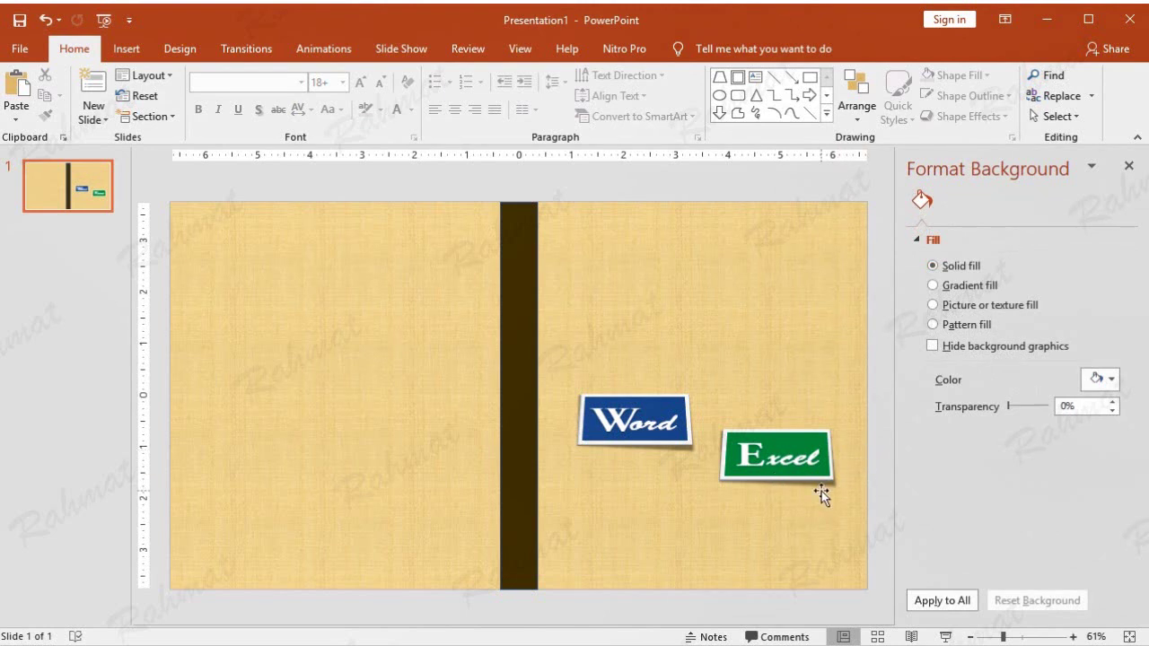
click(17, 87)
drag(813, 426, 645, 495)
click(640, 521)
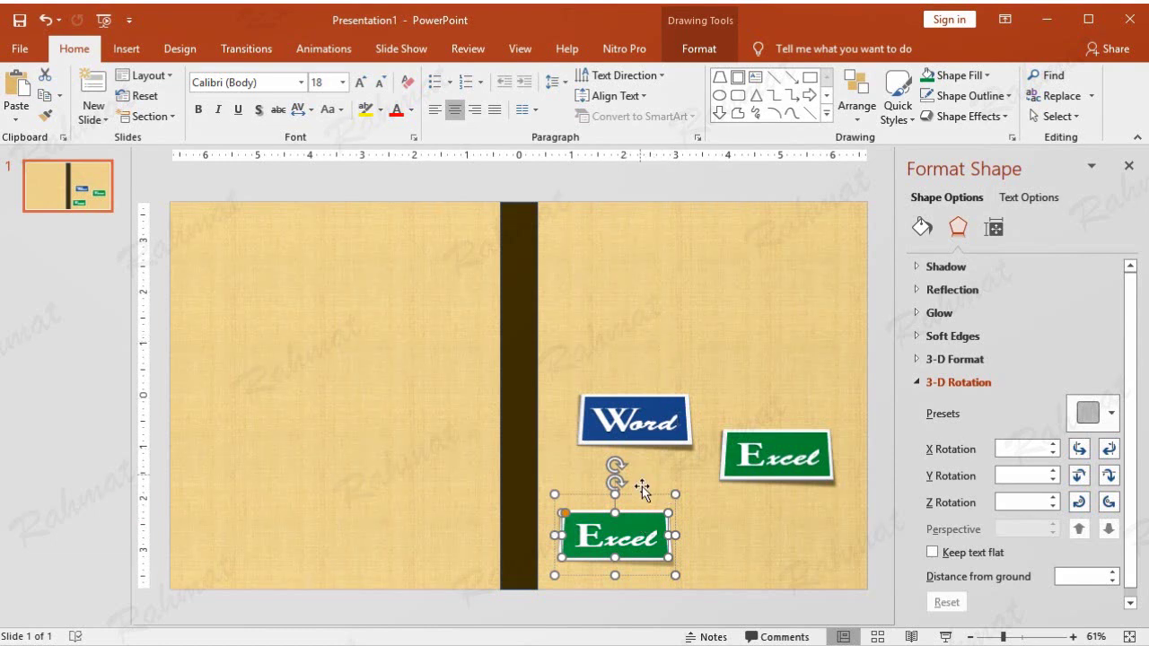
- Fill the copied card with custom red-orange RGB 210, 69, 37
click(699, 49)
click(475, 76)
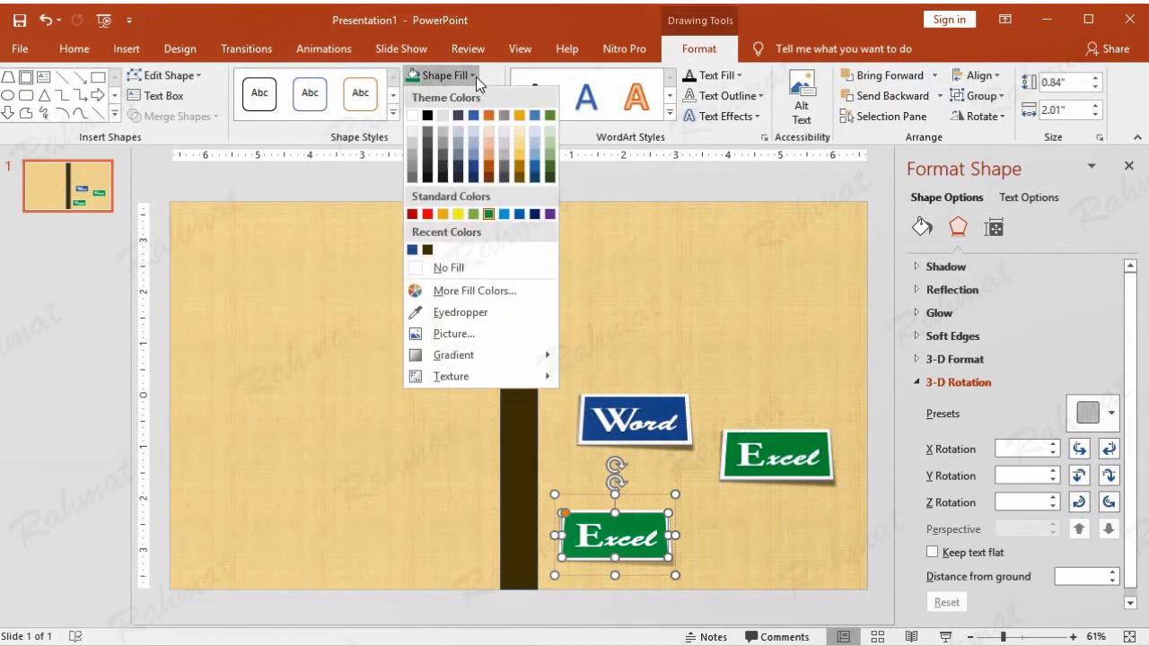
click(473, 291)
drag(399, 492, 341, 489)
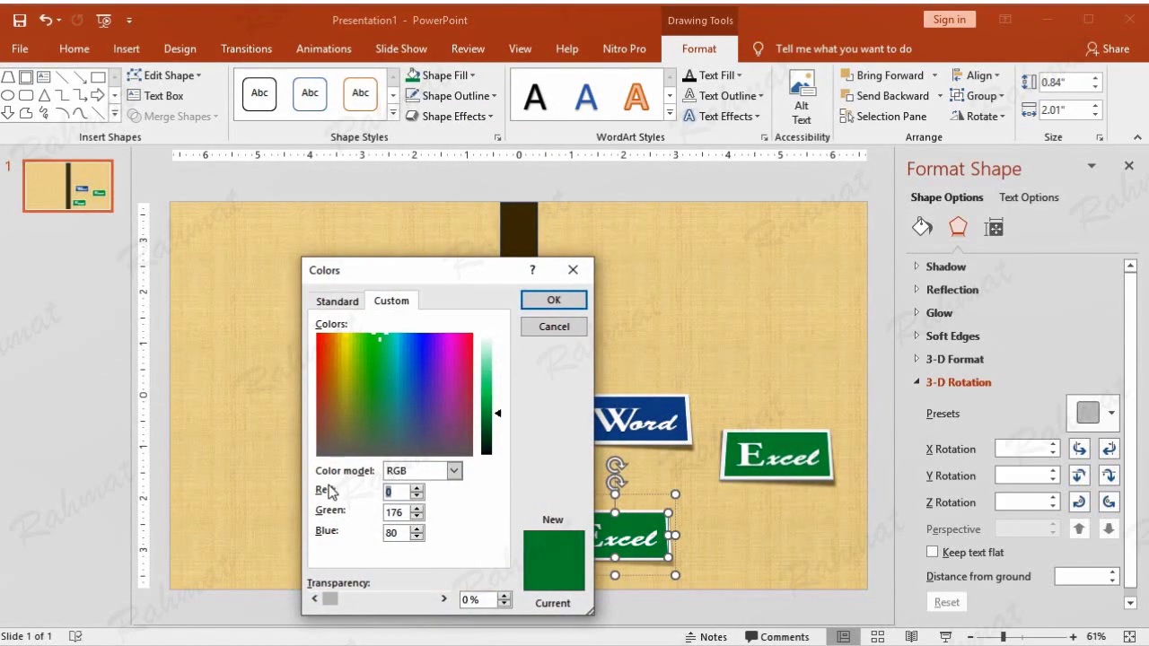
text(210)
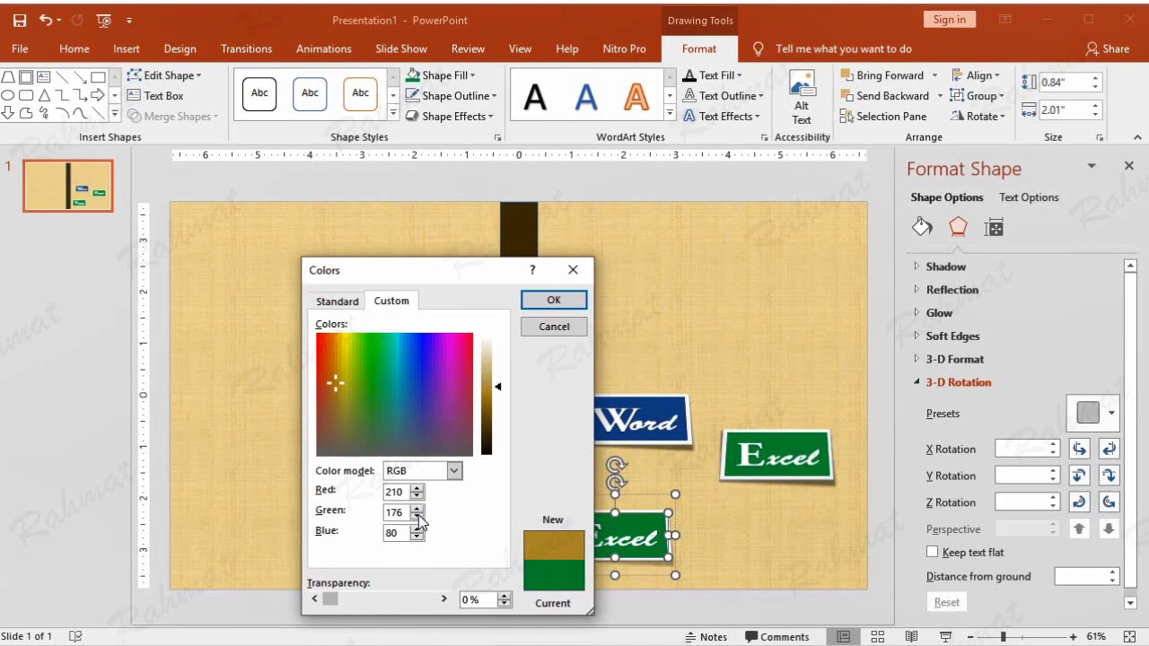
drag(406, 508, 319, 501)
text(69)
drag(402, 533, 342, 541)
text(37)
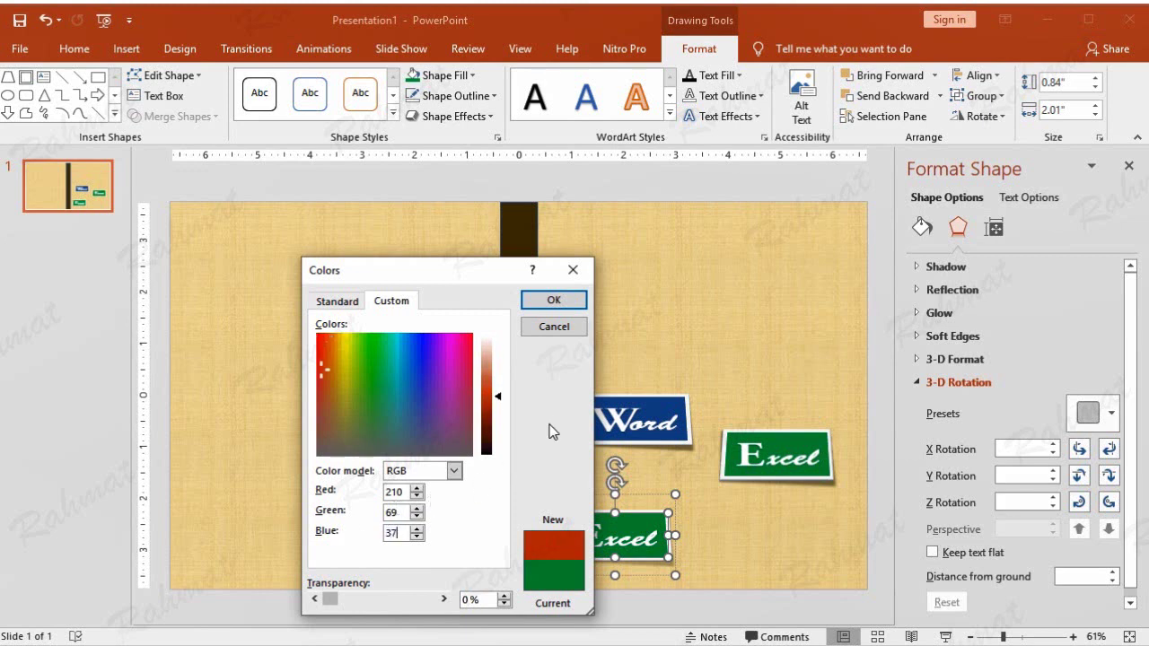
click(551, 300)
click(585, 537)
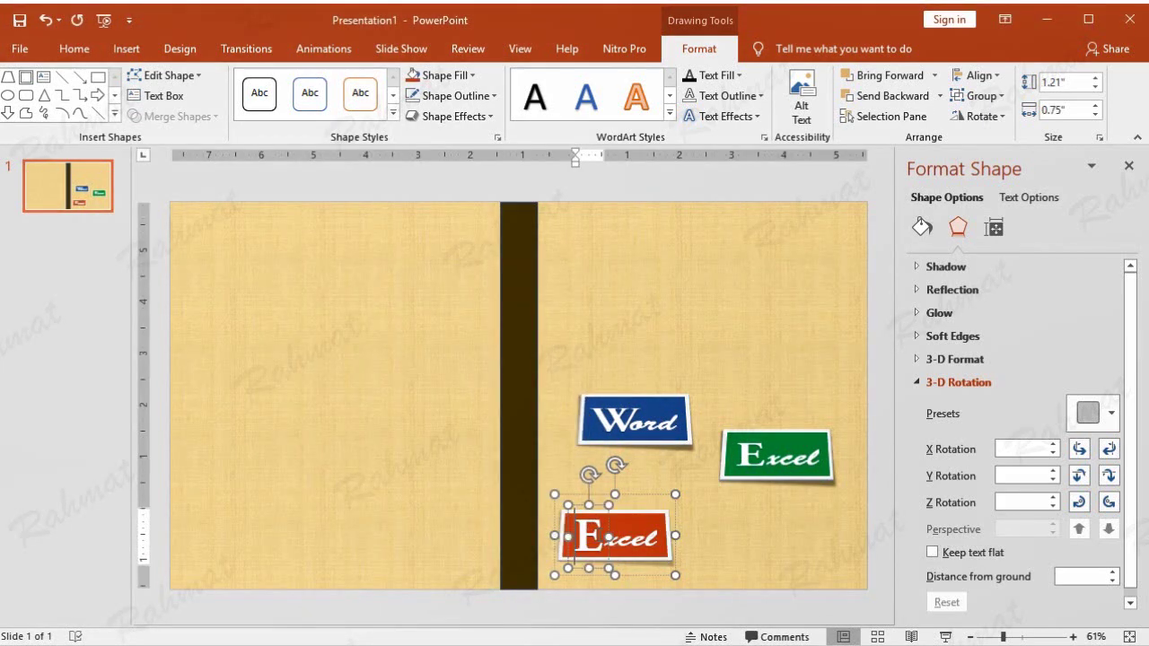
double_click(588, 538)
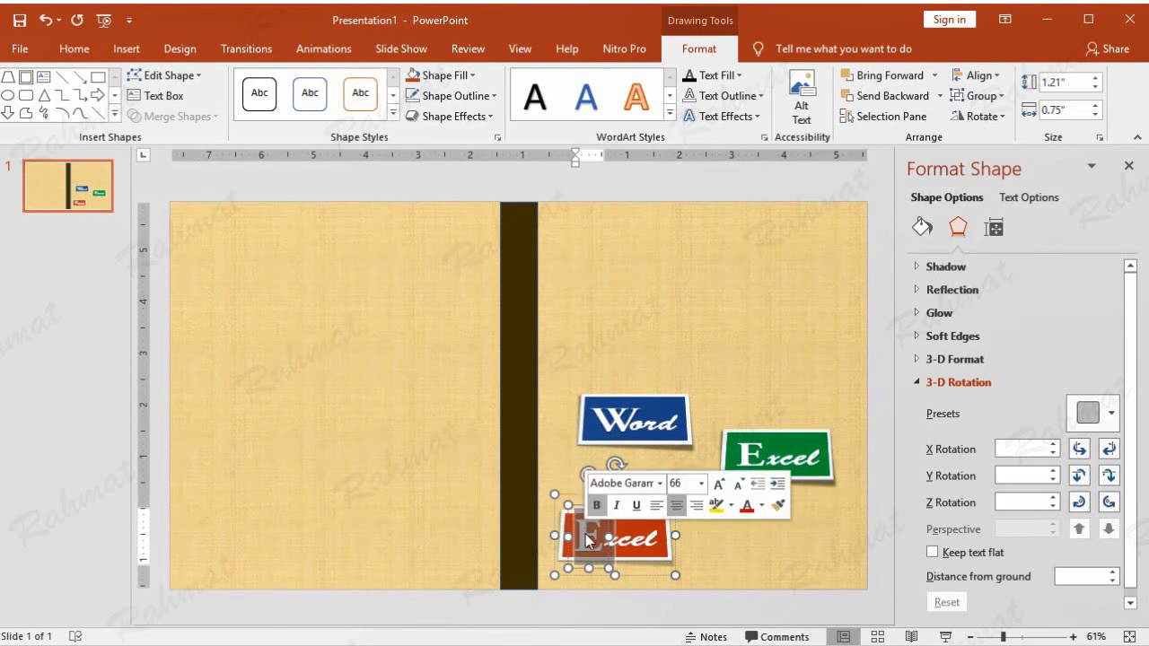
- Change the label to read 'PowerPoint', with the smaller letters set to size 24
text(P)
click(635, 542)
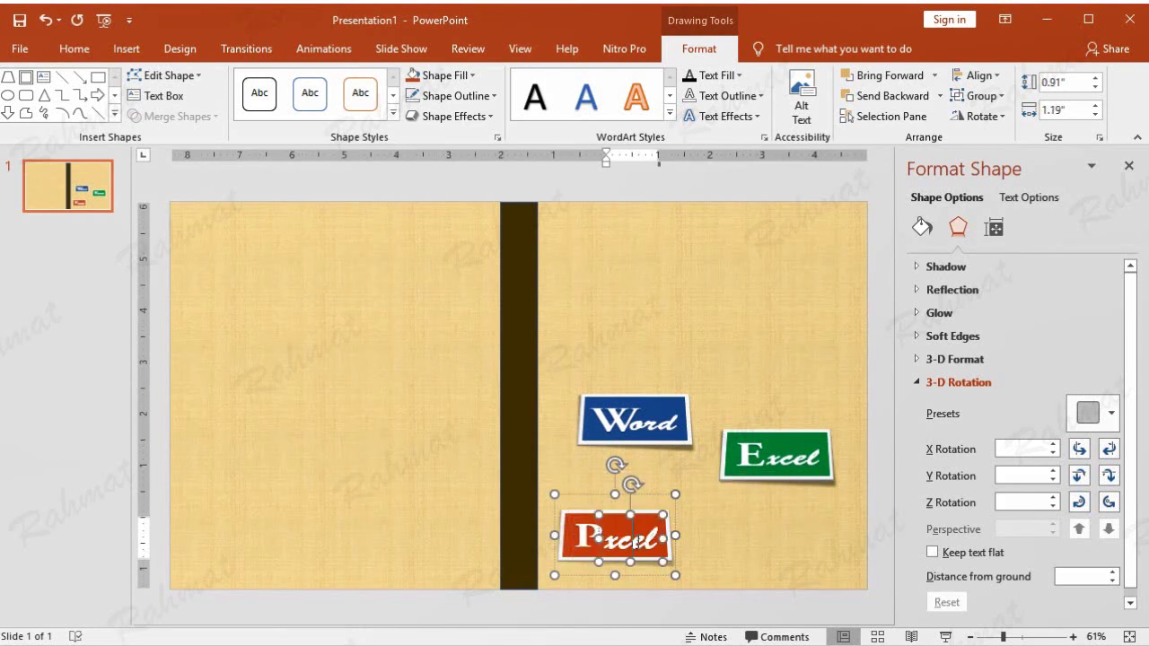
drag(605, 539, 669, 539)
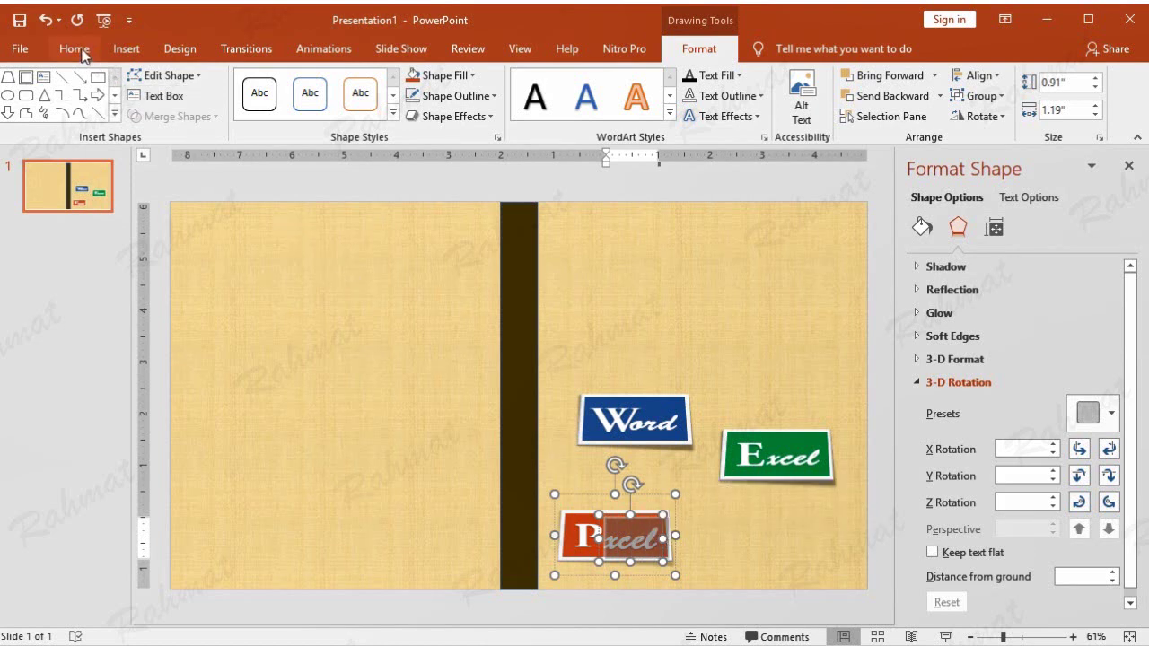
click(76, 50)
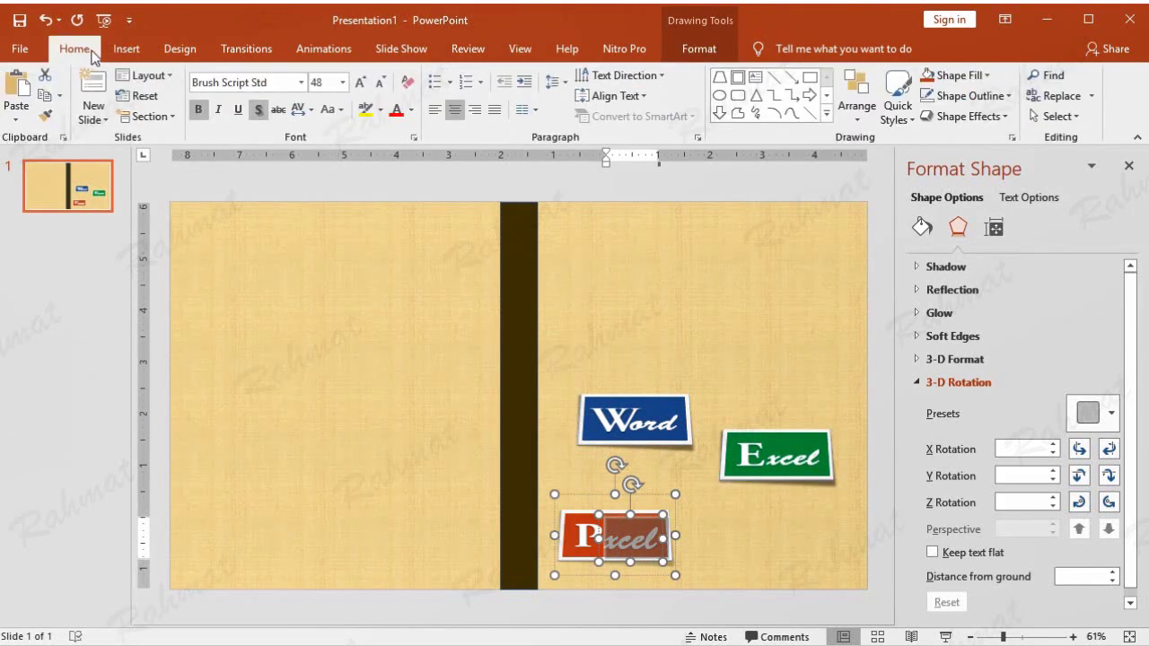
click(342, 82)
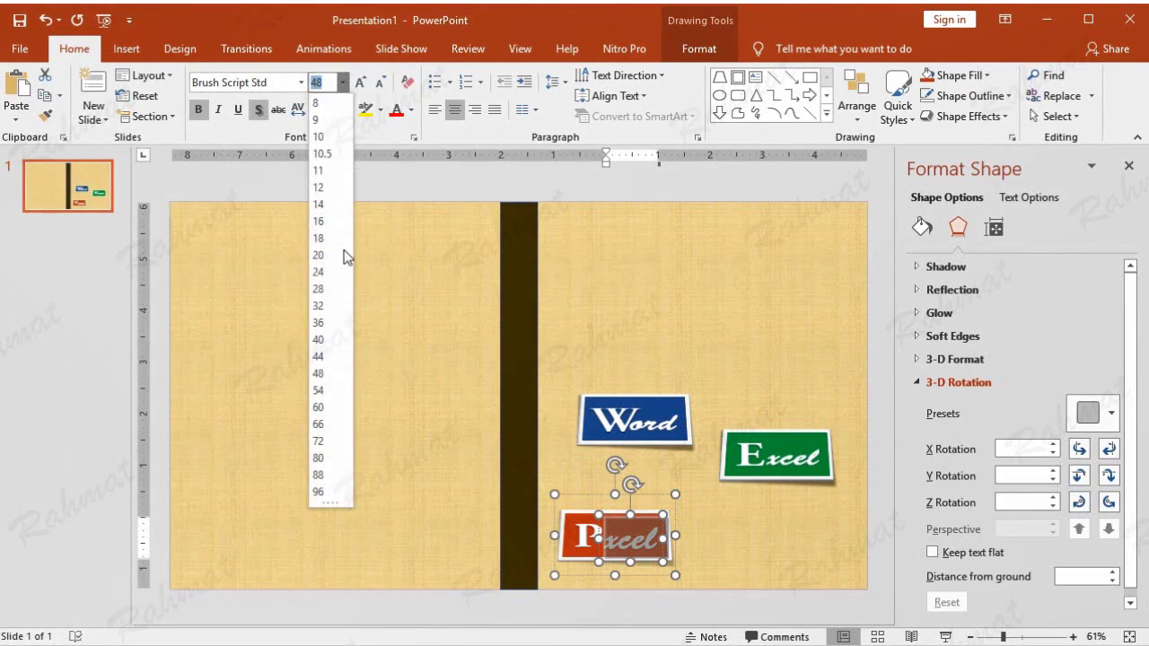
click(325, 272)
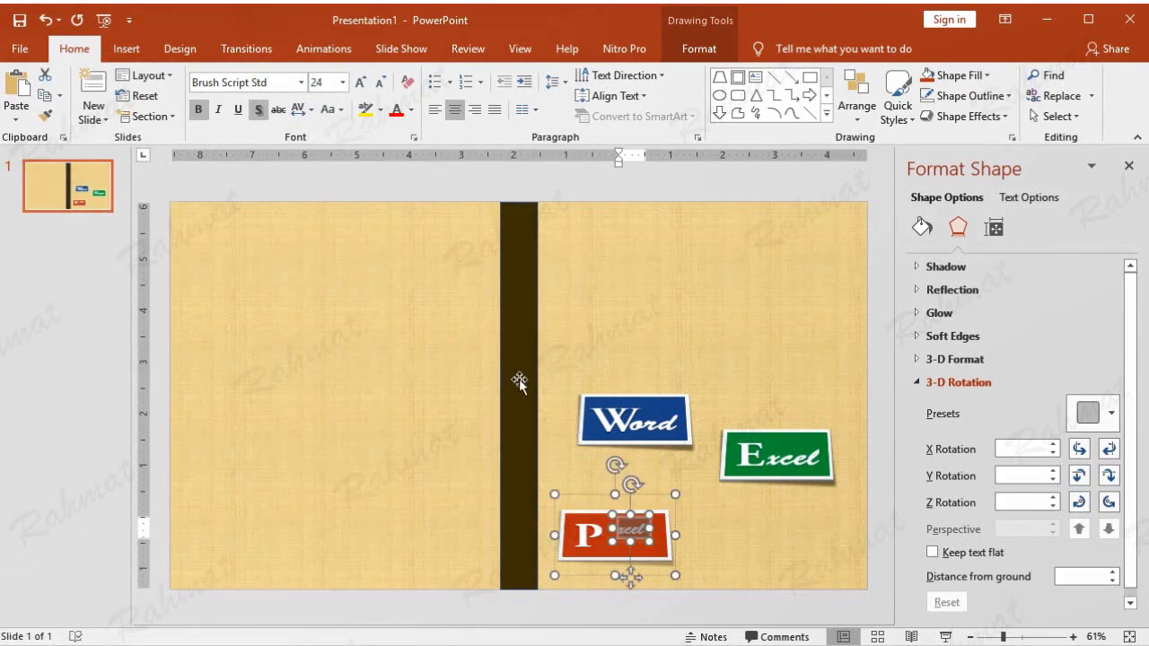
text(ower)
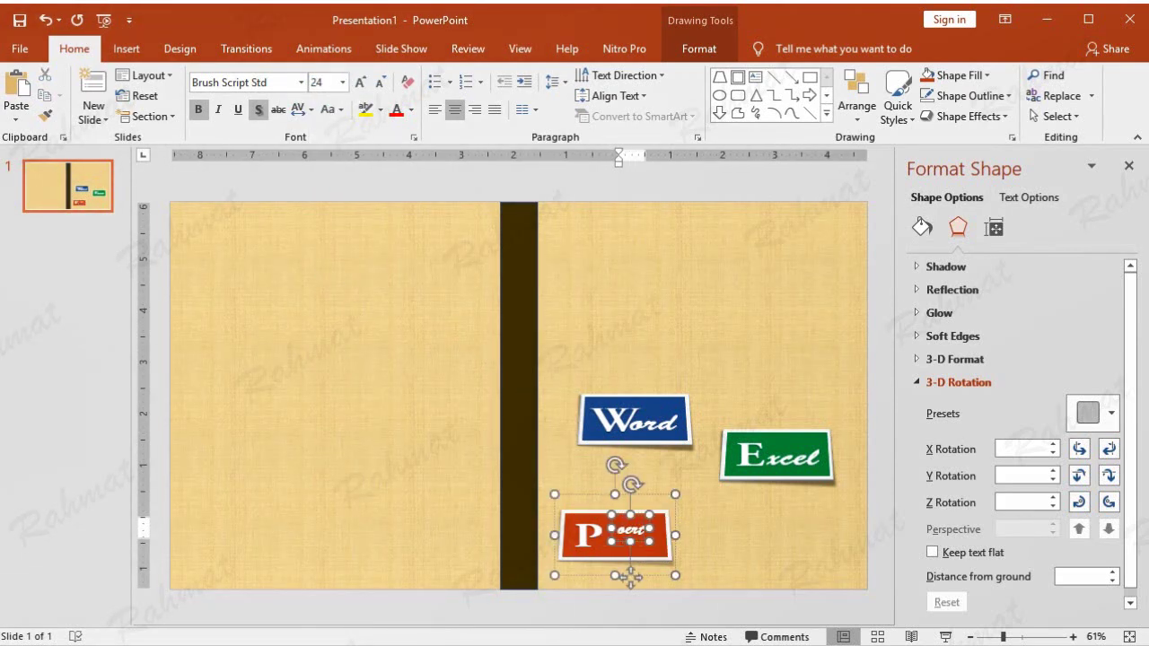
key(BackSpace)
key(BackSpace)
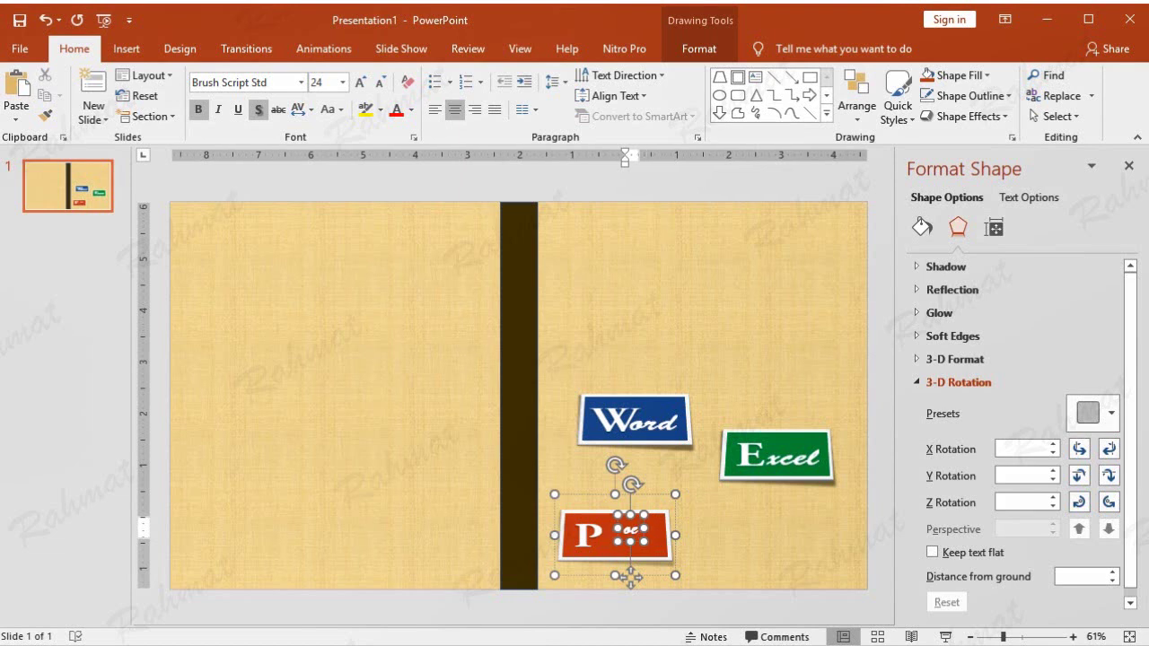
text(er)
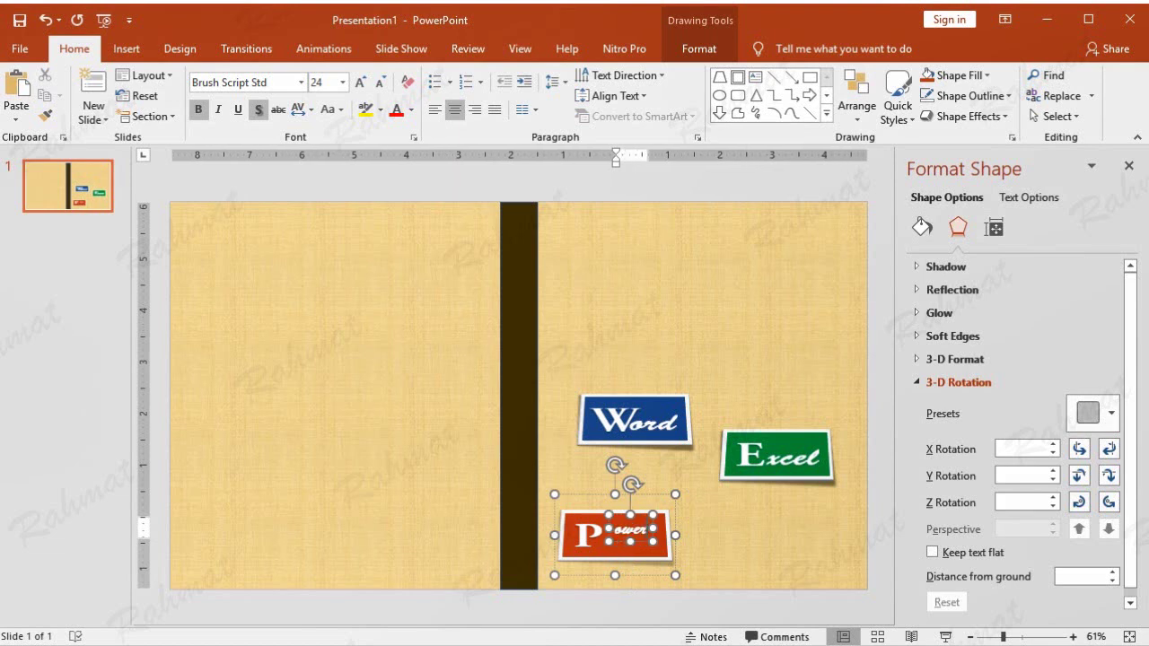
text(Point)
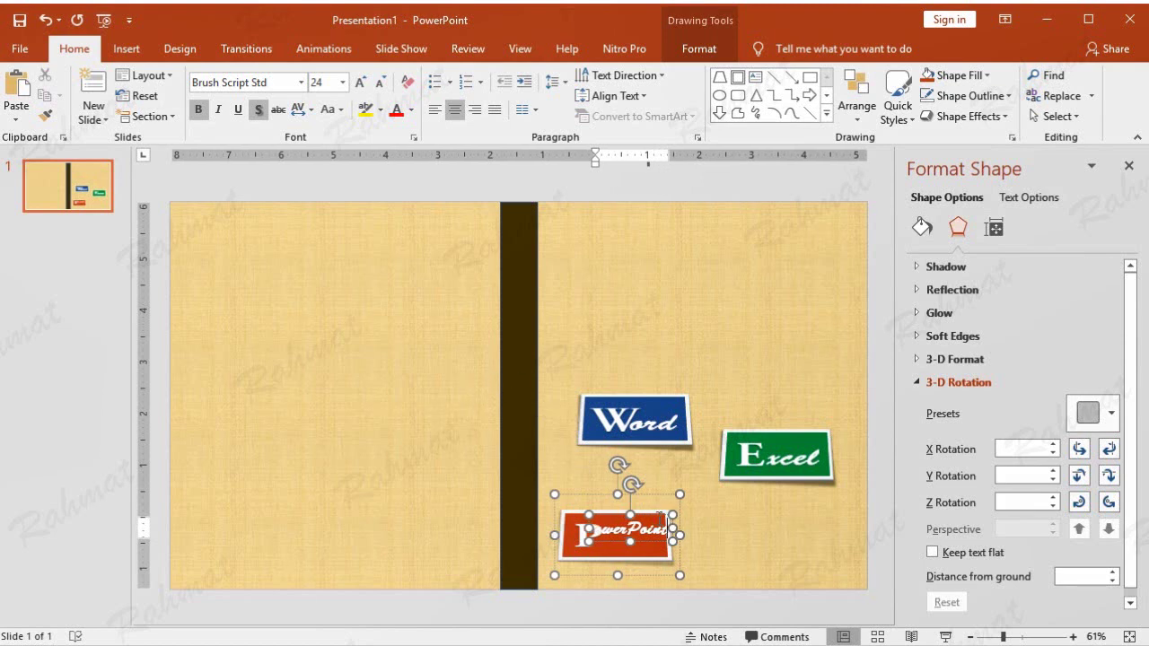
key(Escape)
key(Escape)
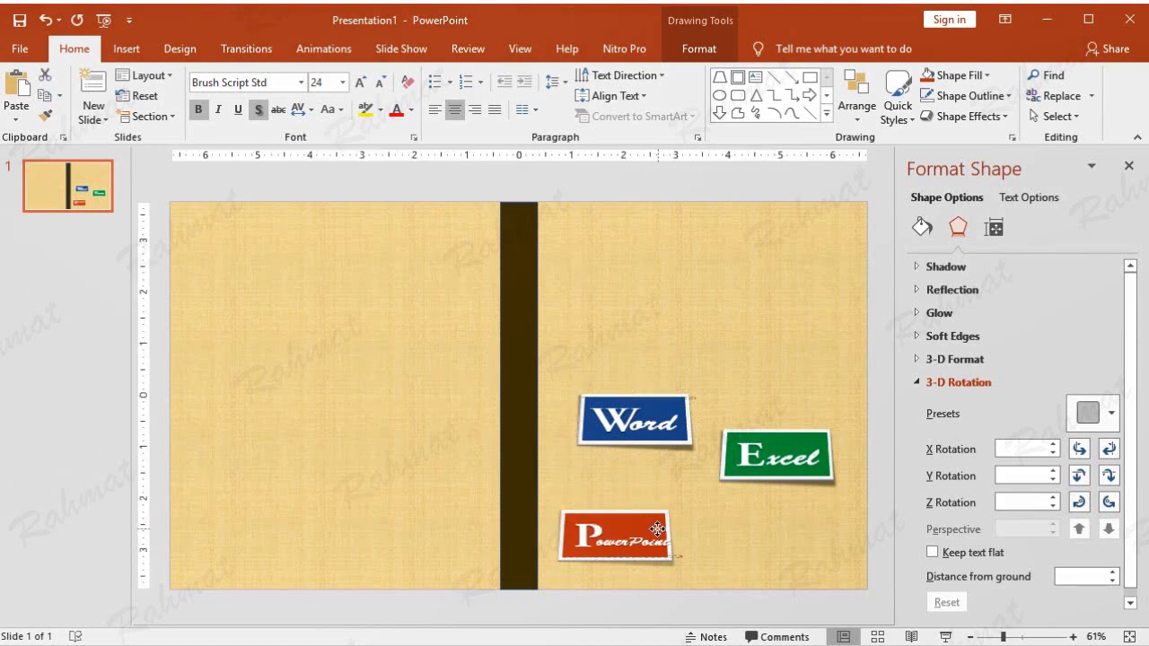
- Align the PowerPoint card under the Word card and nudge the large P slightly left
drag(658, 530, 651, 529)
click(592, 530)
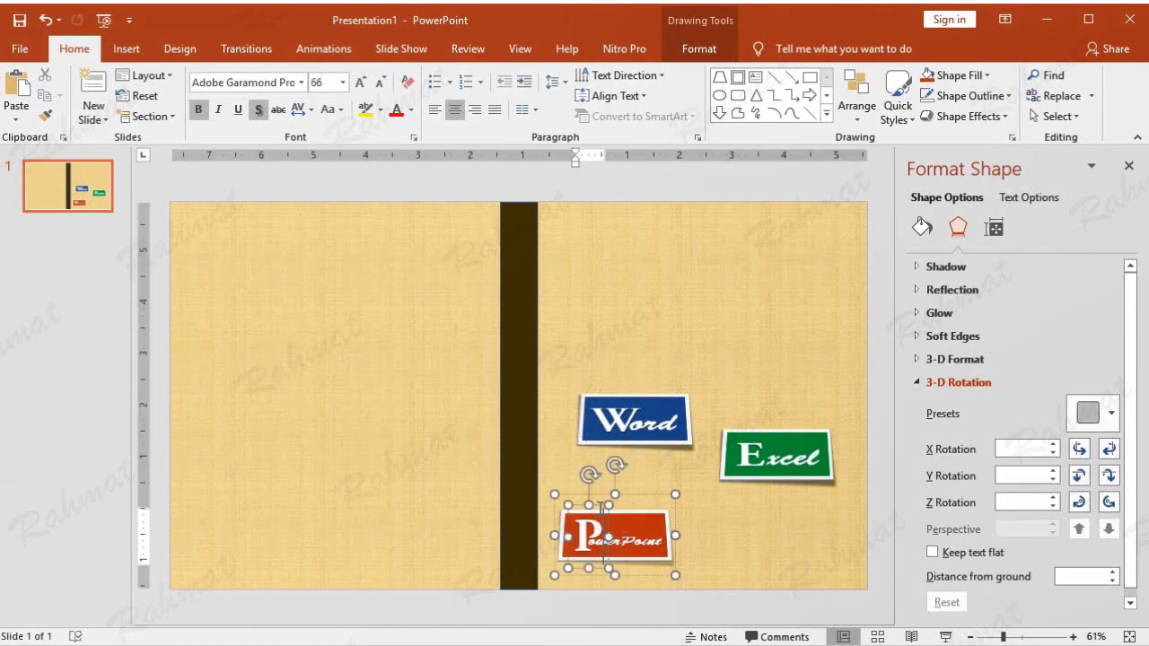
click(600, 508)
key(ctrl+Left)
key(ctrl+Left)
key(ctrl+Left)
key(ctrl+Left)
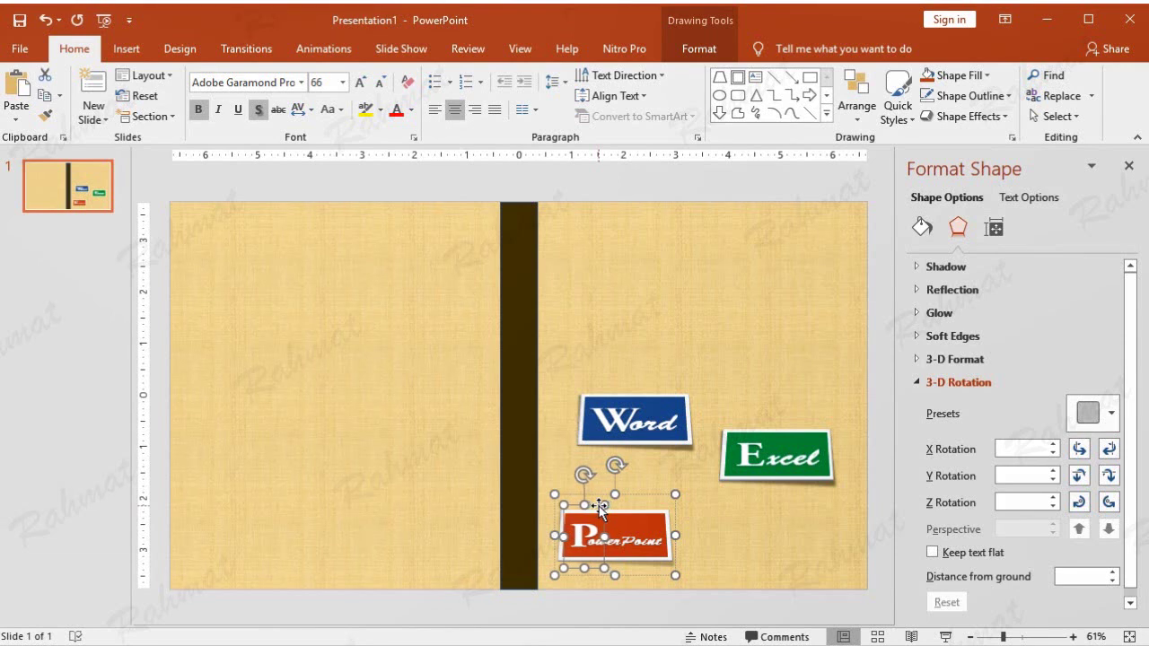
click(658, 542)
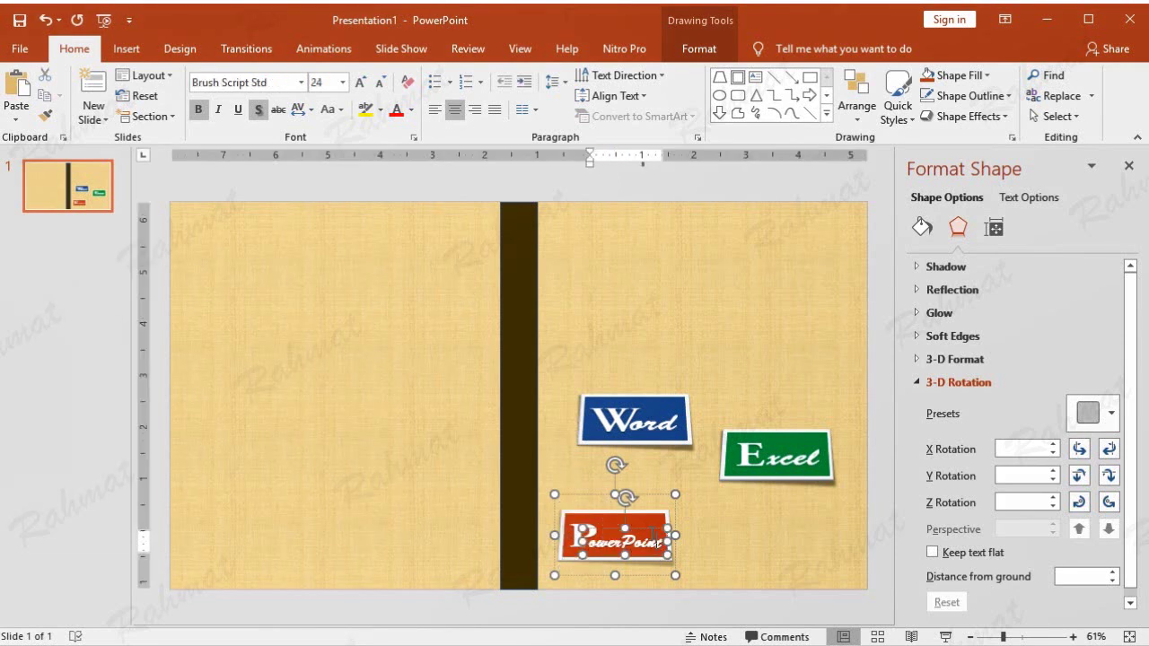
click(651, 531)
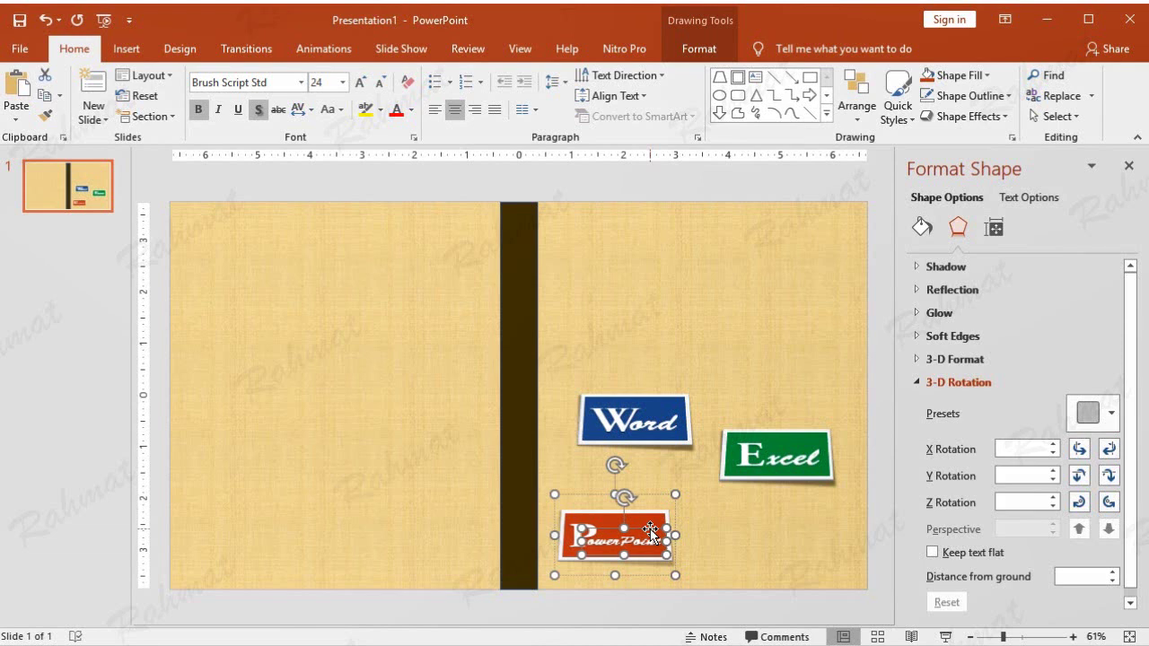
click(734, 180)
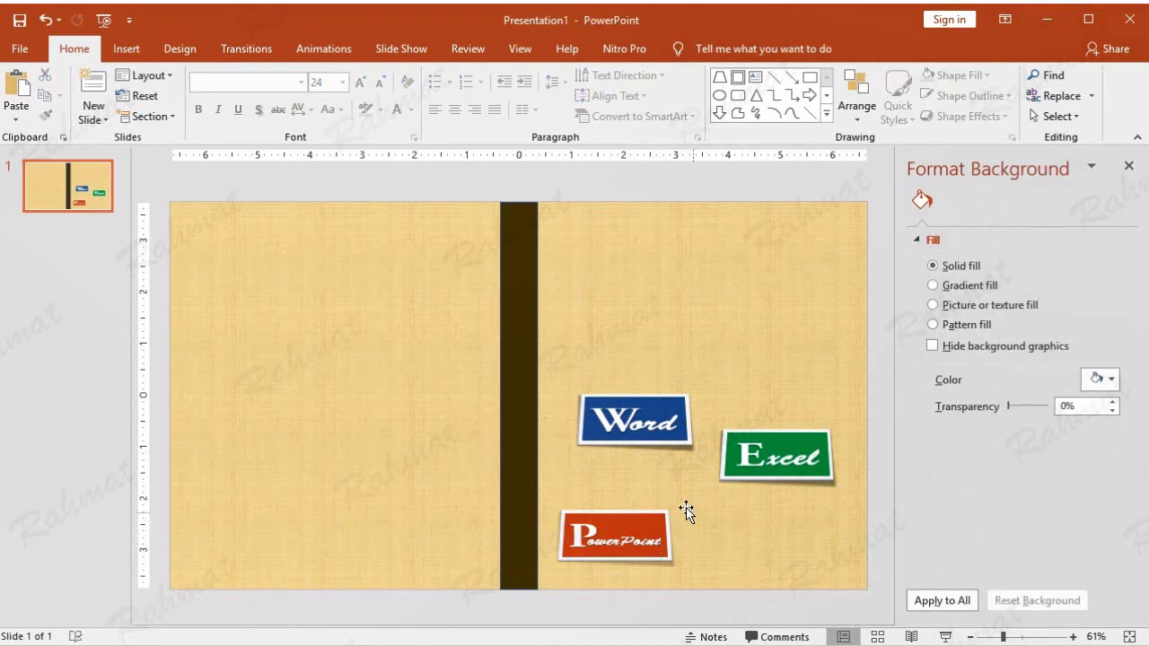
- Duplicate the PowerPoint label and stack the copy exactly over the original
click(645, 515)
click(648, 507)
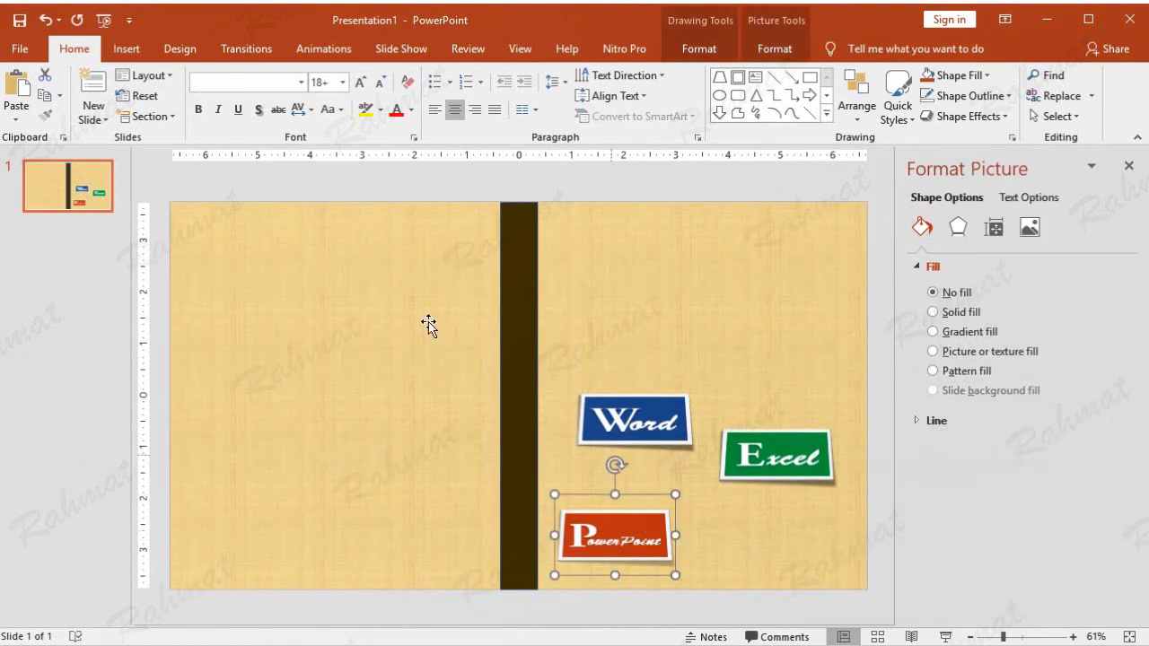
click(43, 95)
click(17, 90)
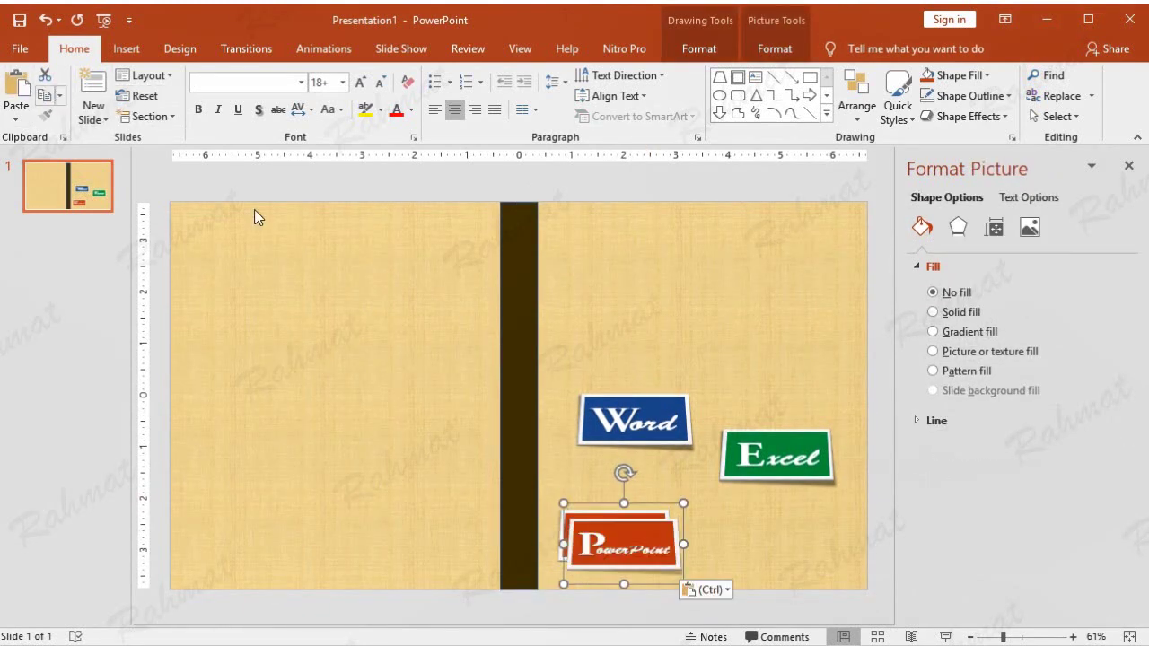
drag(648, 507, 652, 490)
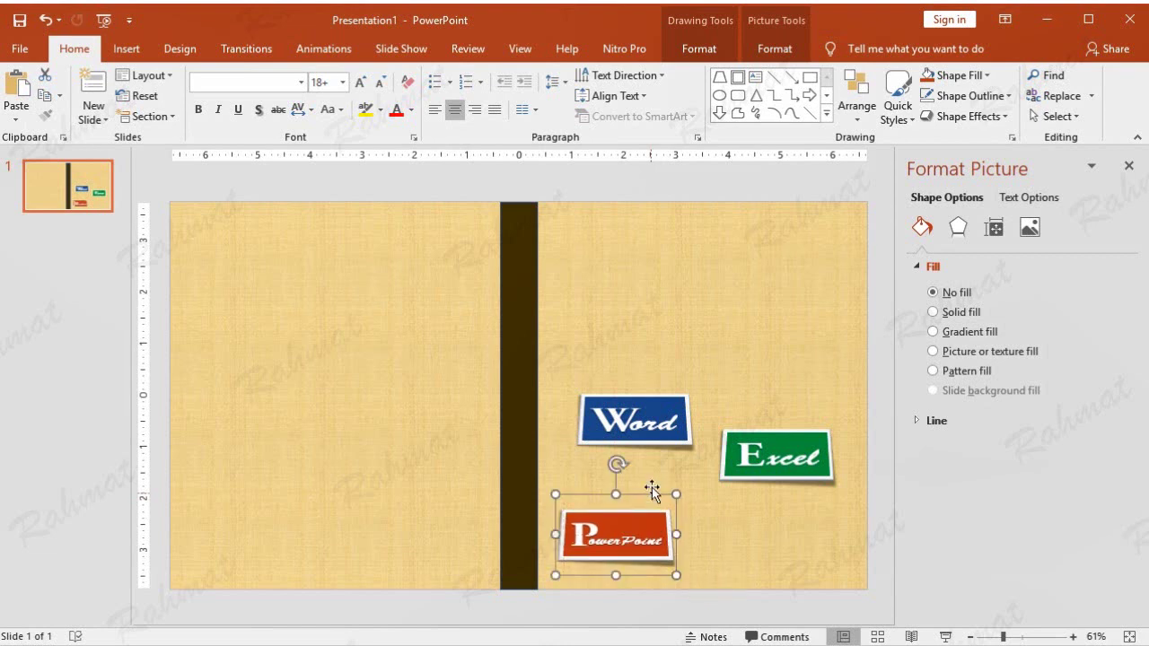
click(684, 220)
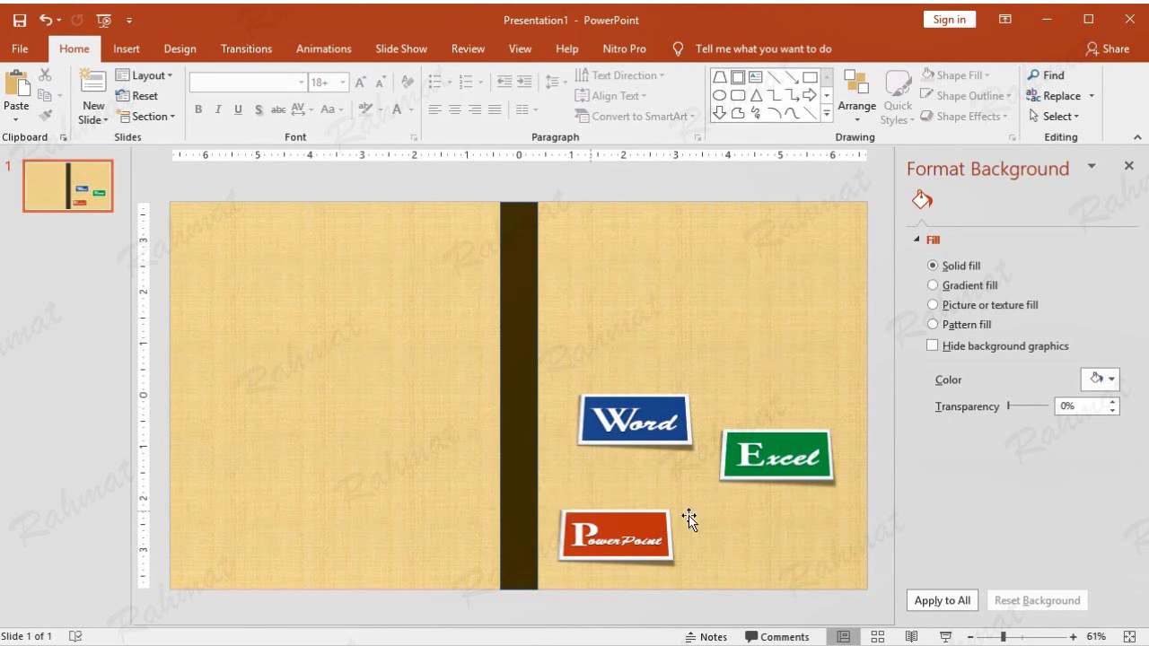
- Insert a new WordArt box in the chosen style onto the slide
click(127, 48)
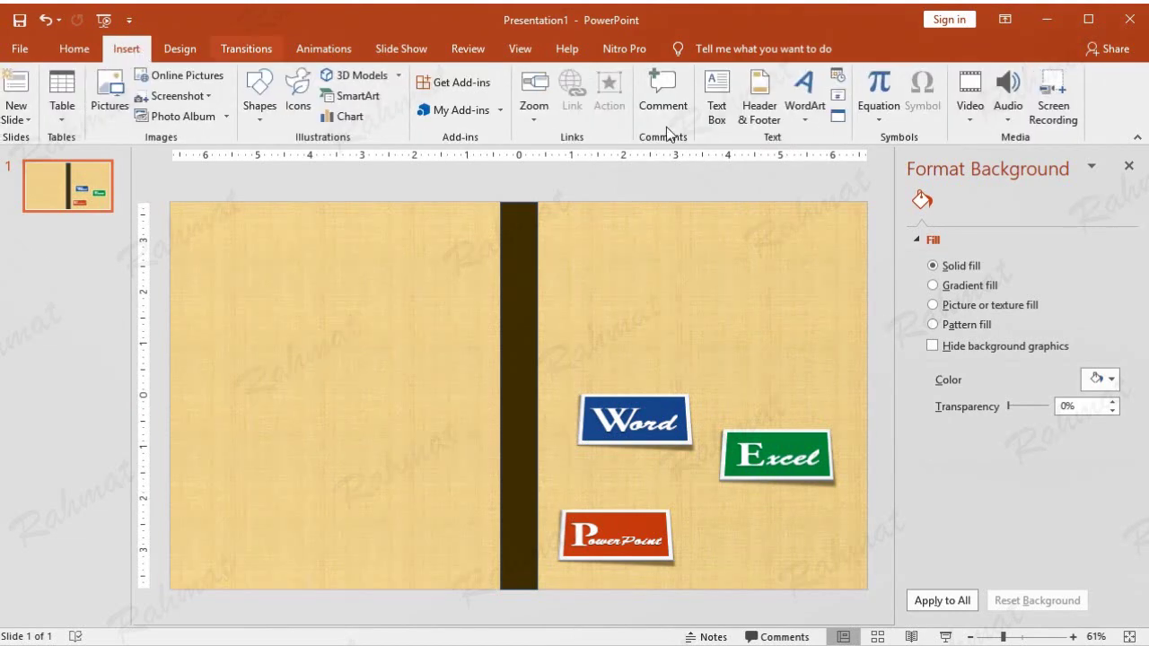
click(807, 121)
click(864, 209)
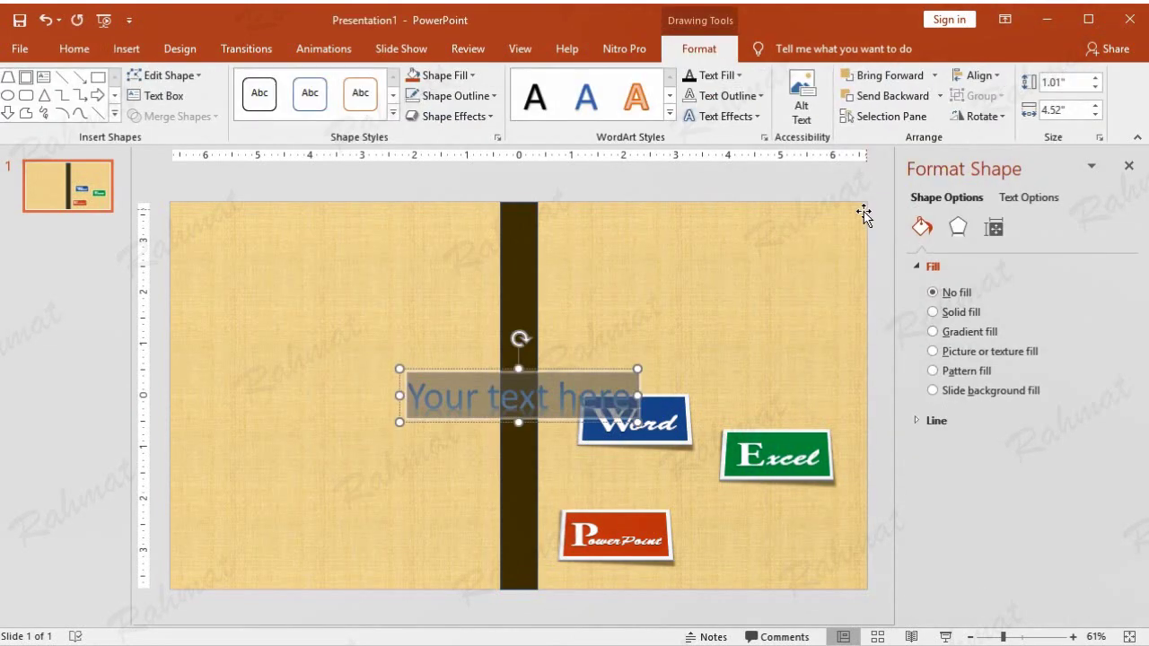
- Type 'Tutorial' into the WordArt, move it above the Word label, and set it in Brush Script Std
text(Tutorial)
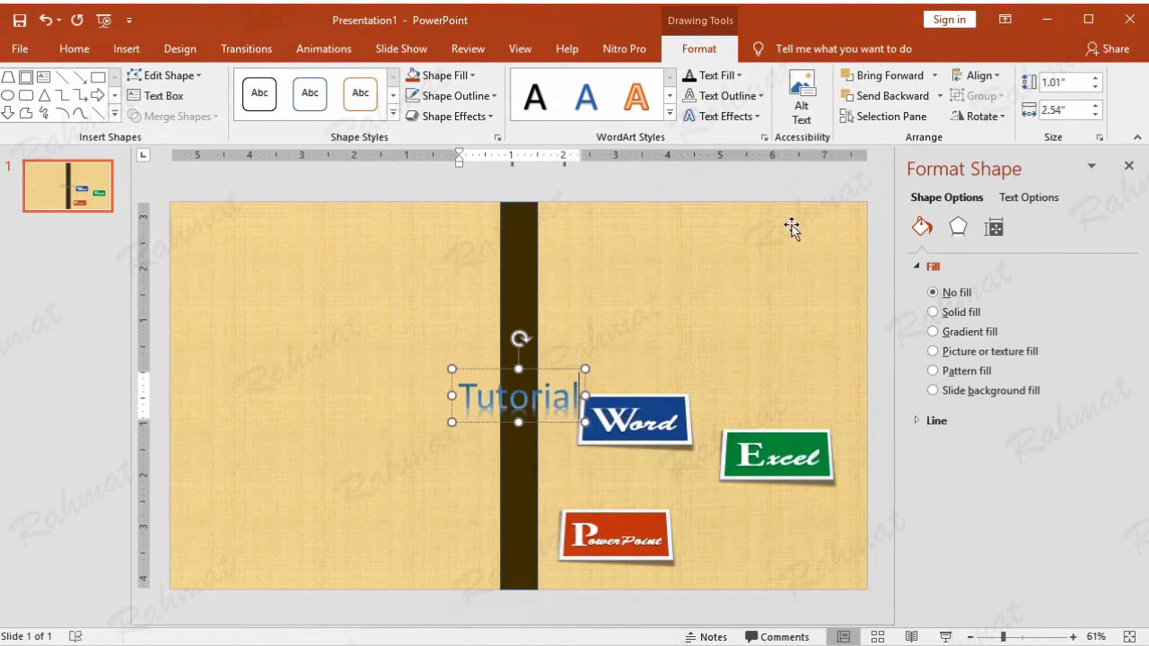
drag(562, 373, 715, 315)
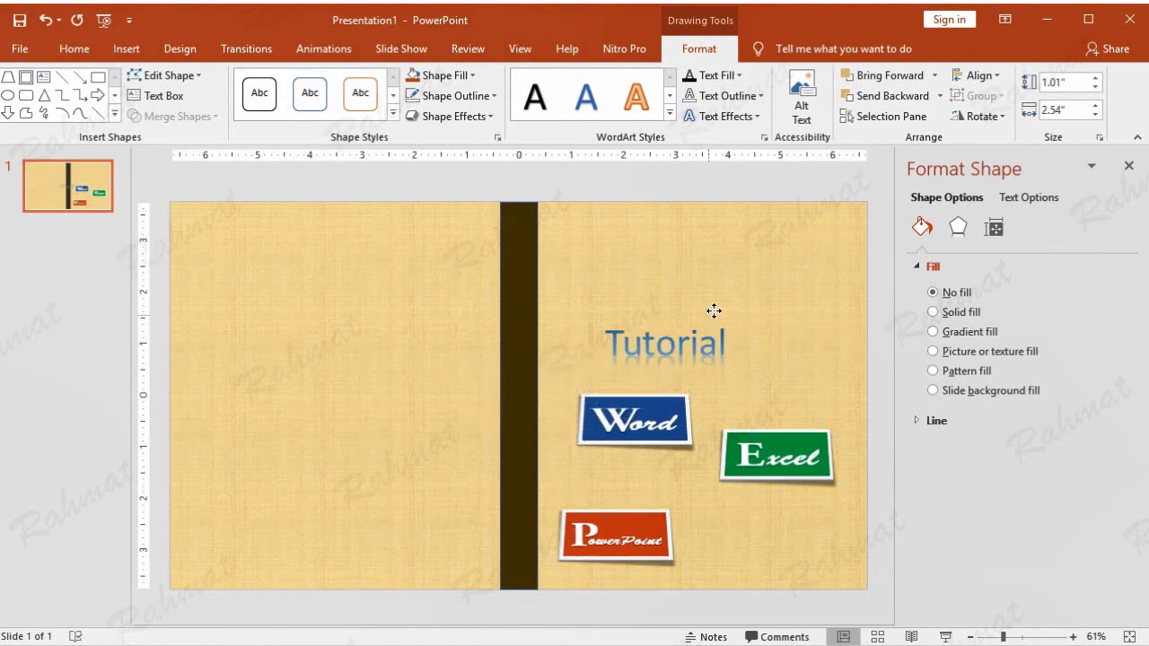
double_click(696, 337)
click(75, 48)
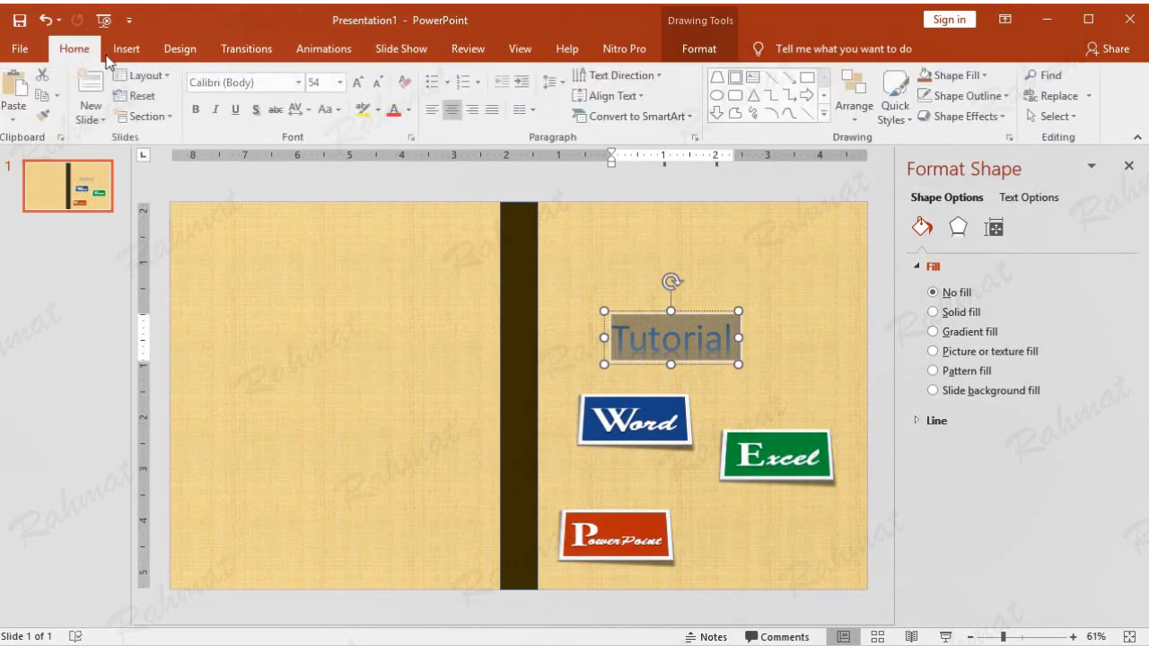
click(301, 82)
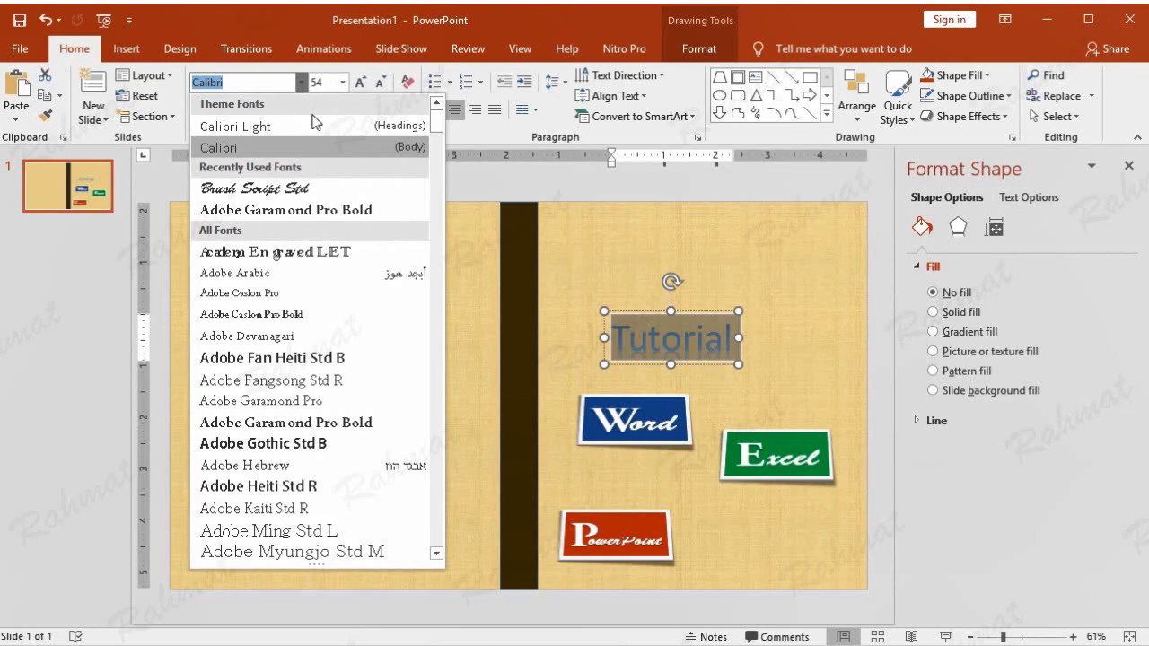
scroll(313, 405, down, 4)
scroll(314, 405, down, 4)
scroll(314, 408, down, 3)
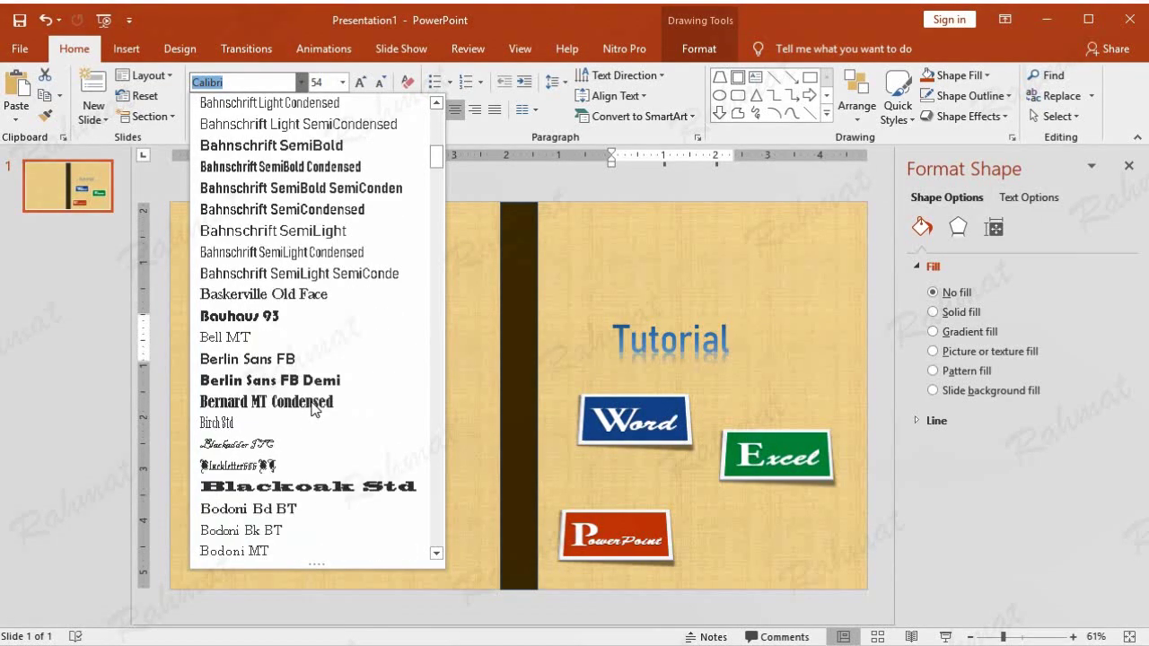
scroll(313, 408, down, 3)
scroll(312, 414, down, 4)
scroll(314, 417, down, 4)
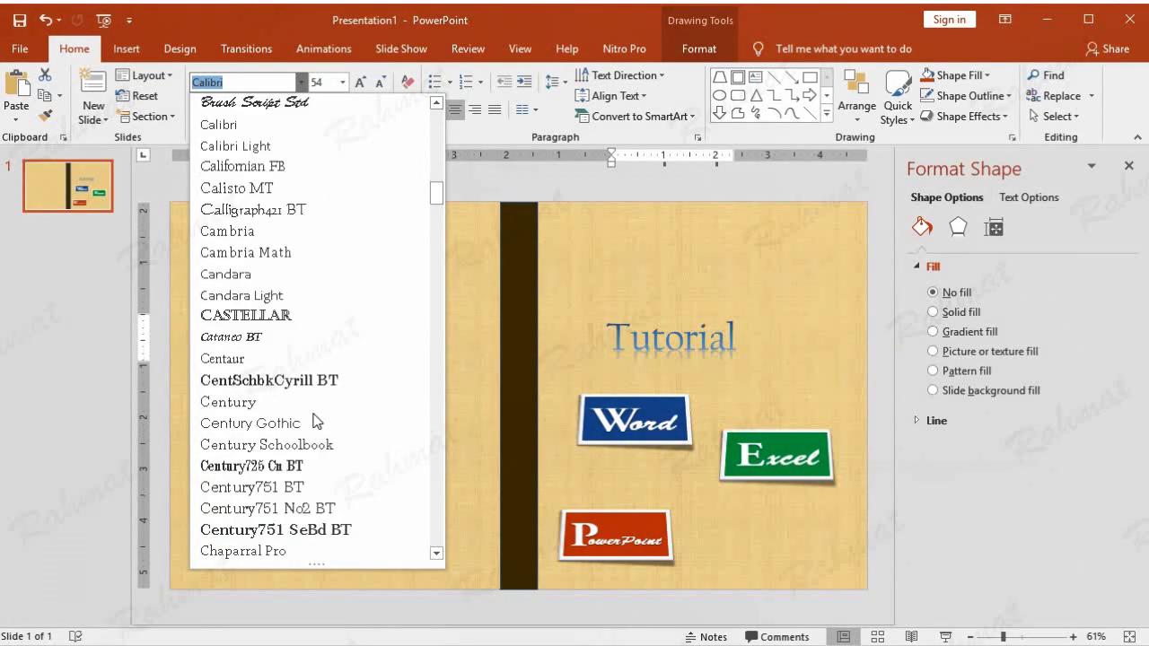
scroll(316, 412, up, 3)
click(318, 297)
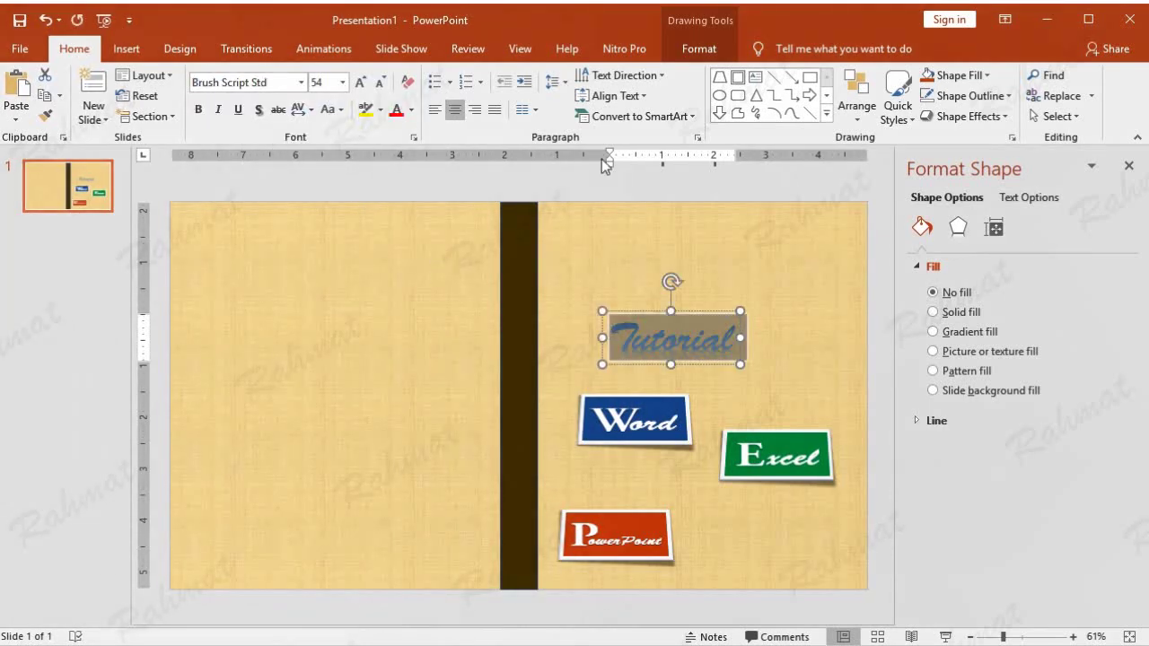
- Give the Tutorial text a white outline and an Arch transform
click(706, 56)
click(725, 102)
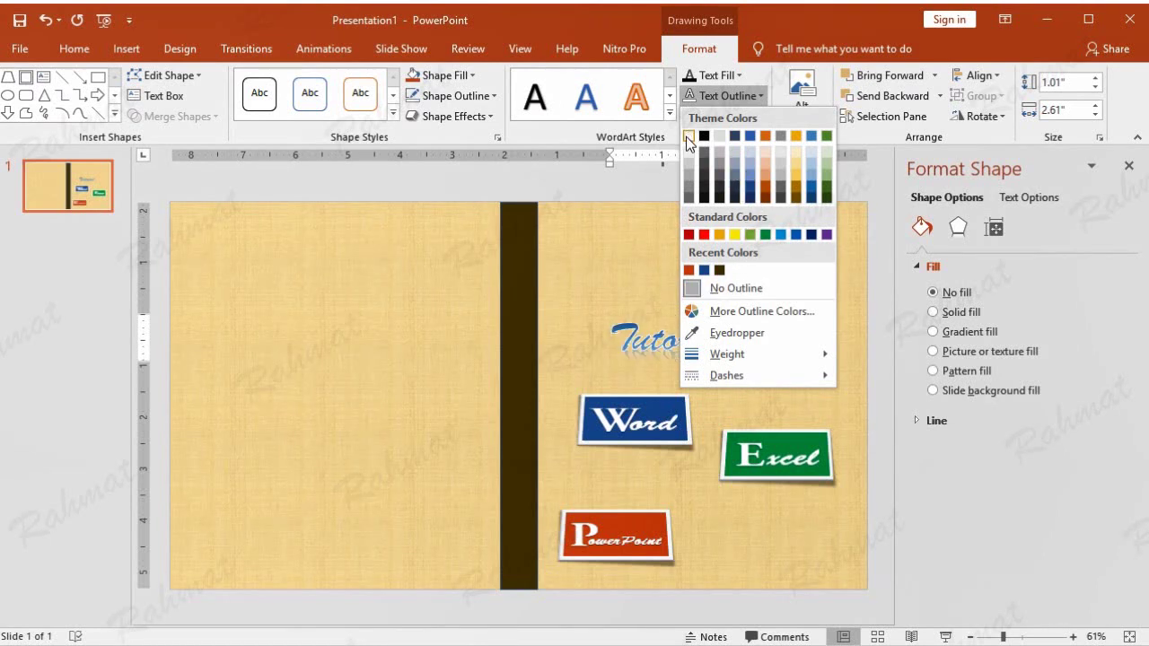
click(688, 138)
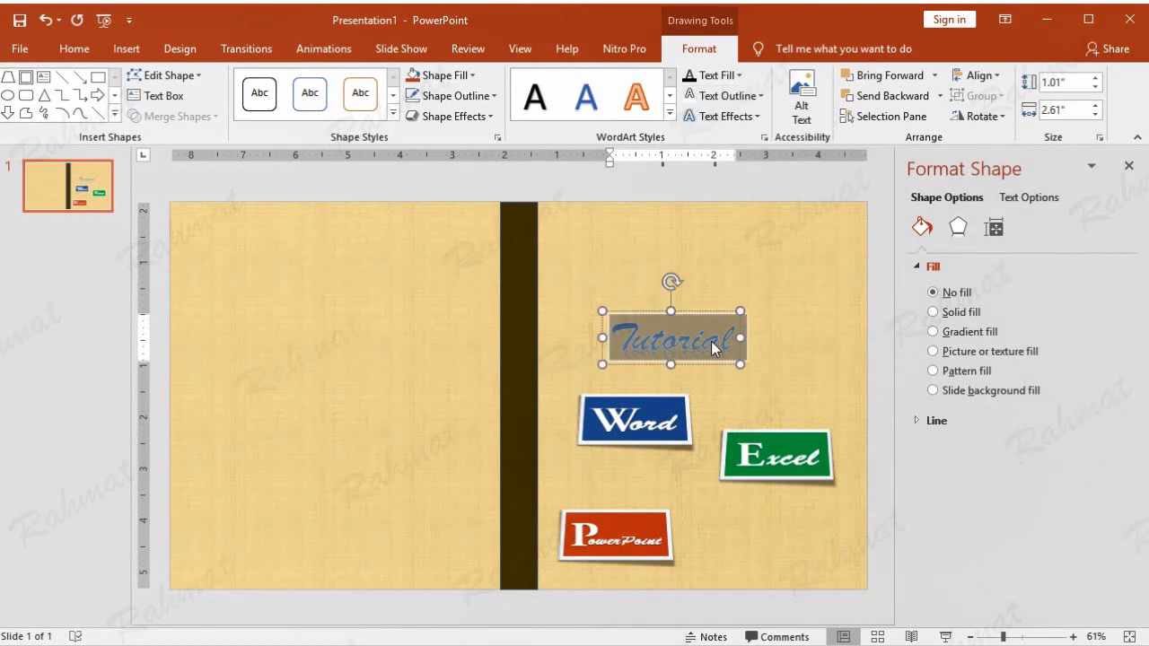
click(736, 126)
mouse_move(799, 347)
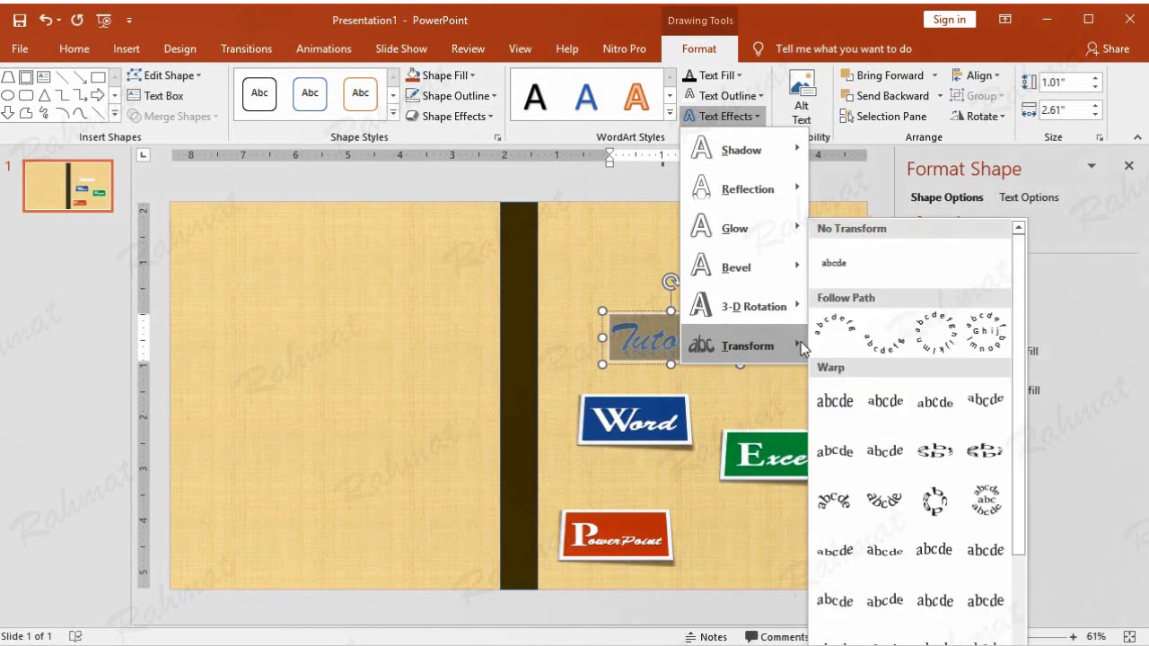
click(833, 330)
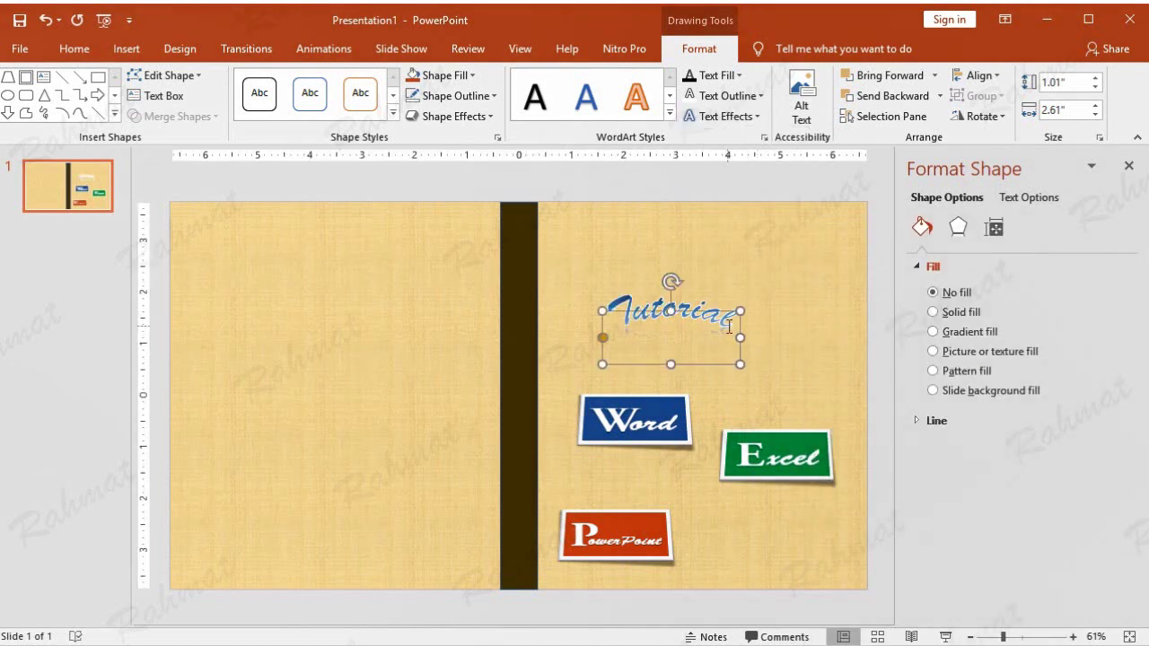
- Rotate Tutorial 10° and move it down just above the Word label
right_click(671, 280)
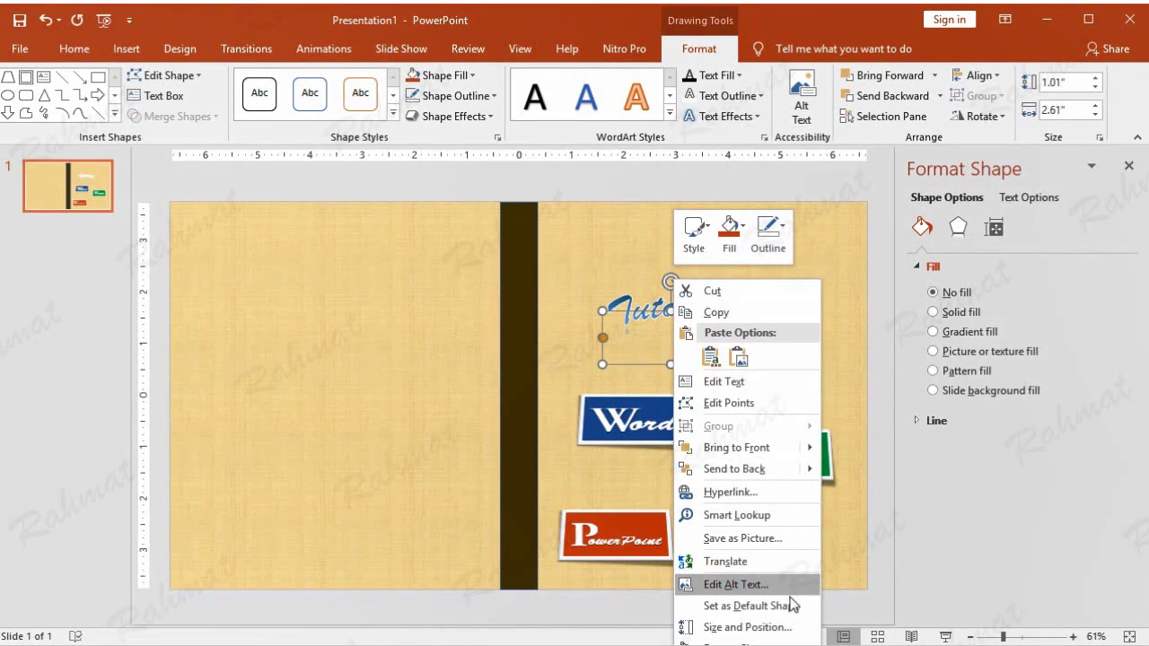
click(781, 629)
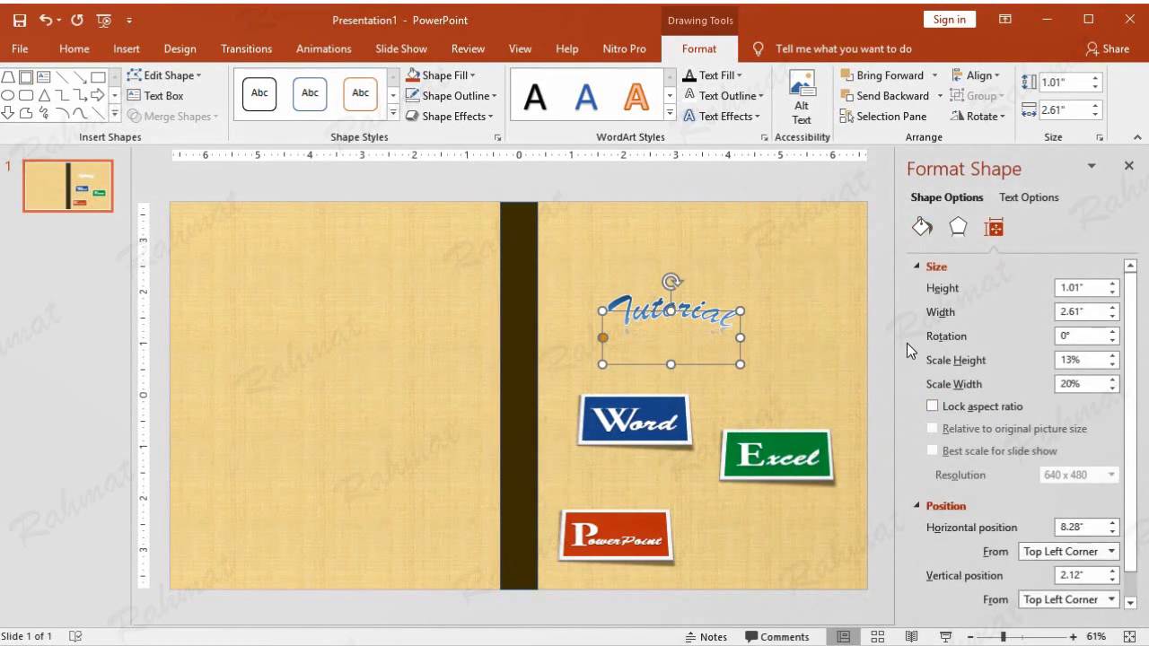
double_click(1088, 333)
text(10)
key(Return)
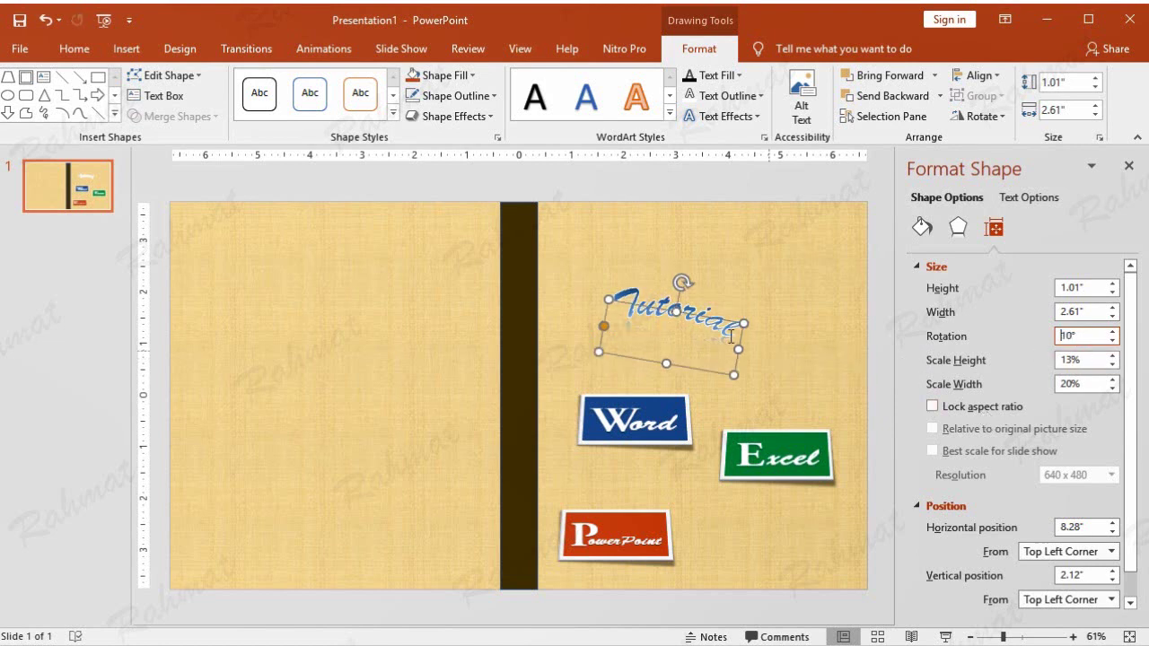
drag(711, 319, 732, 371)
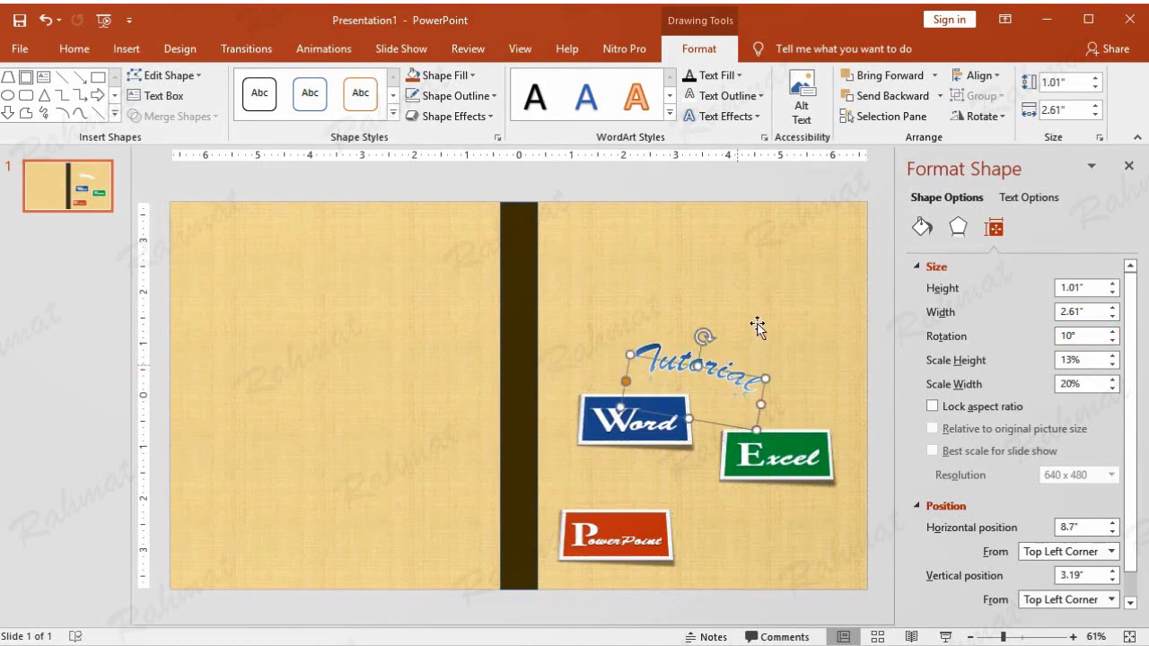
click(784, 187)
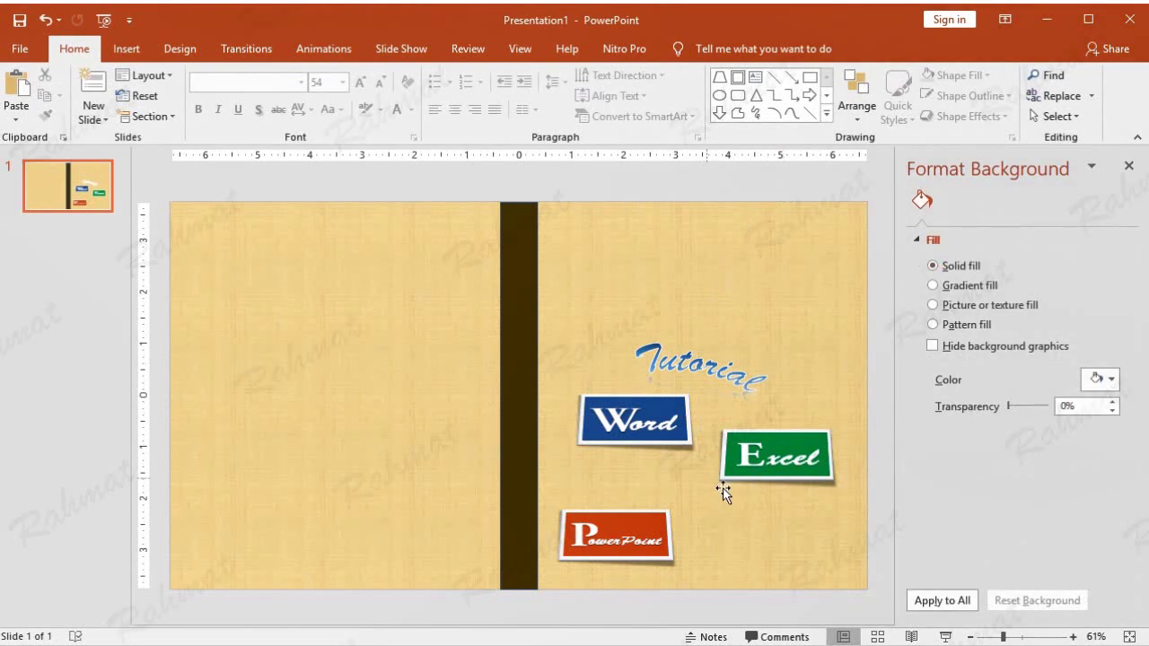
- Insert a new WordArt reading '2019' and move it above the Tutorial text
click(127, 49)
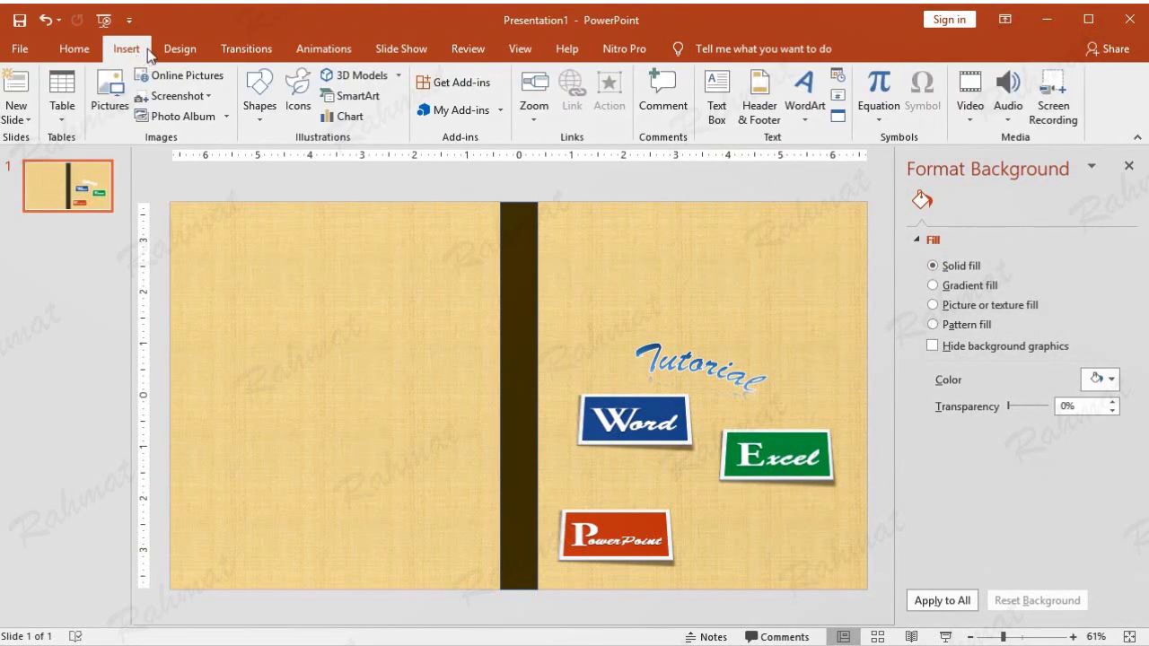
click(810, 119)
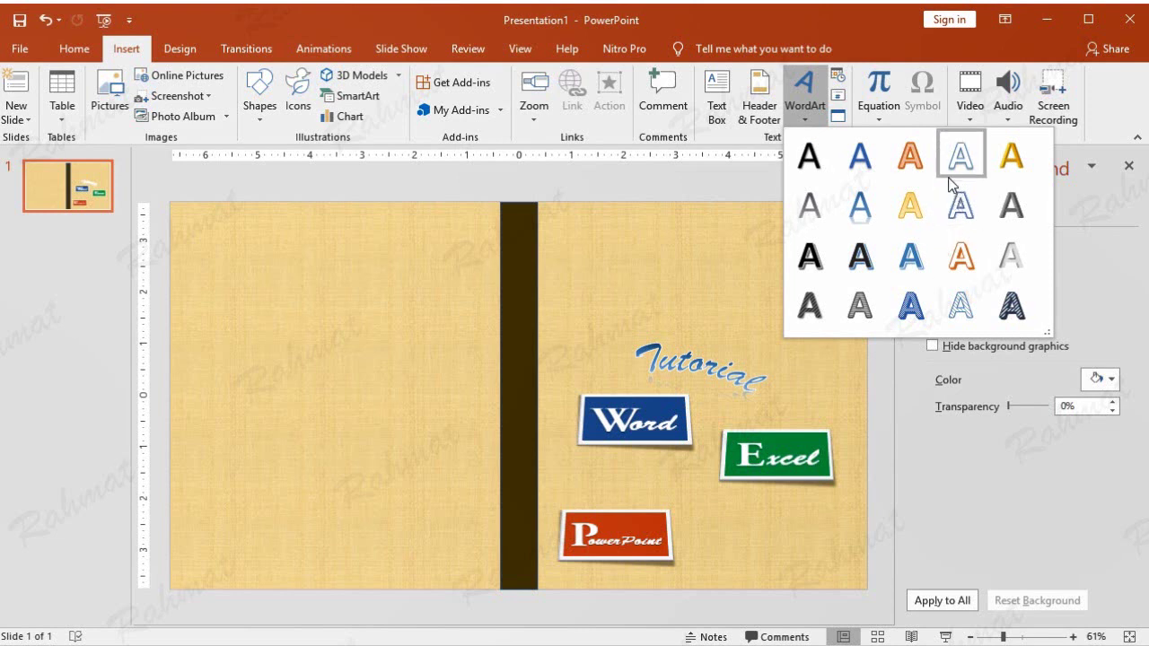
click(960, 156)
text(2019)
drag(528, 373, 703, 263)
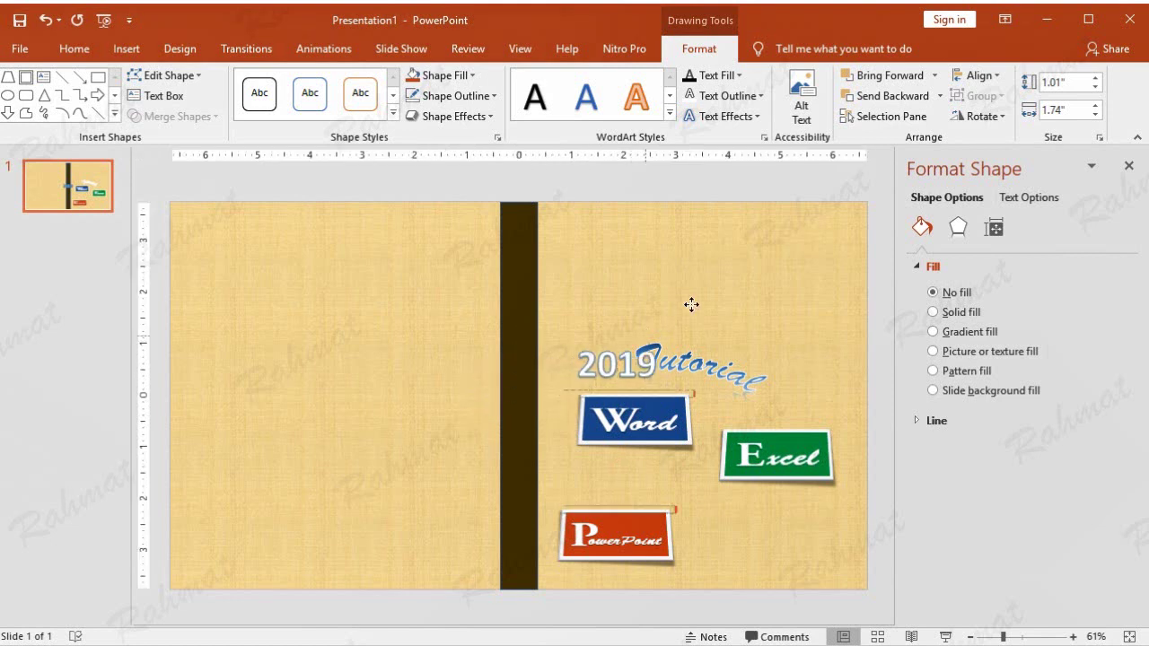
- Set the 2019 text in the Cooper Std Black font
double_click(705, 277)
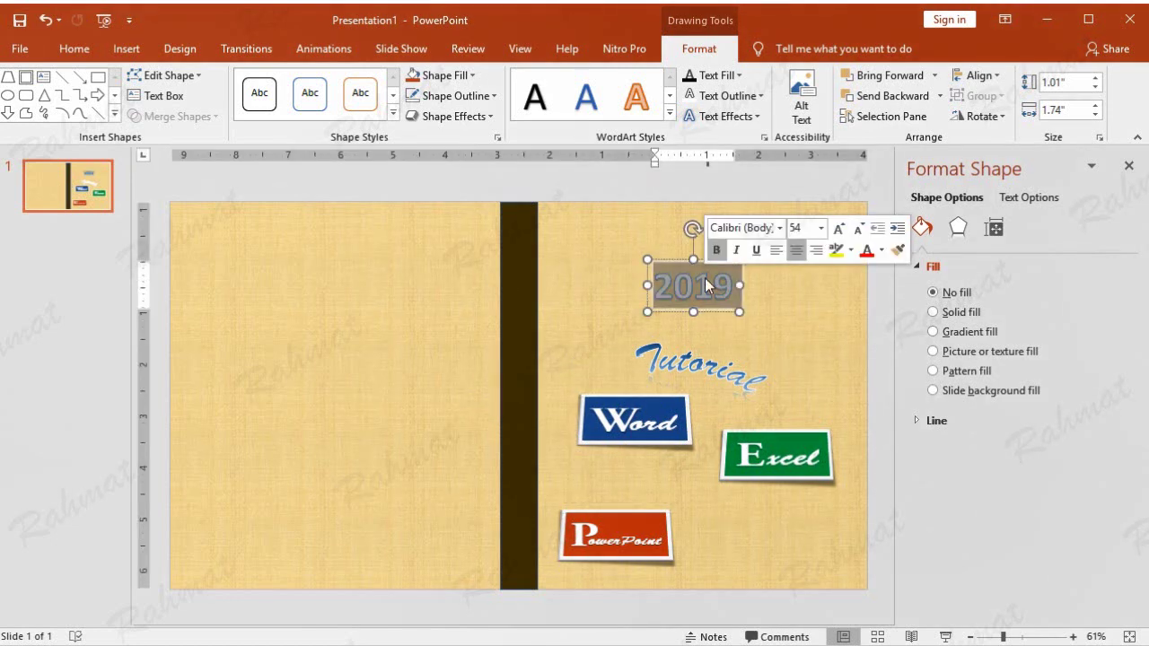
click(78, 48)
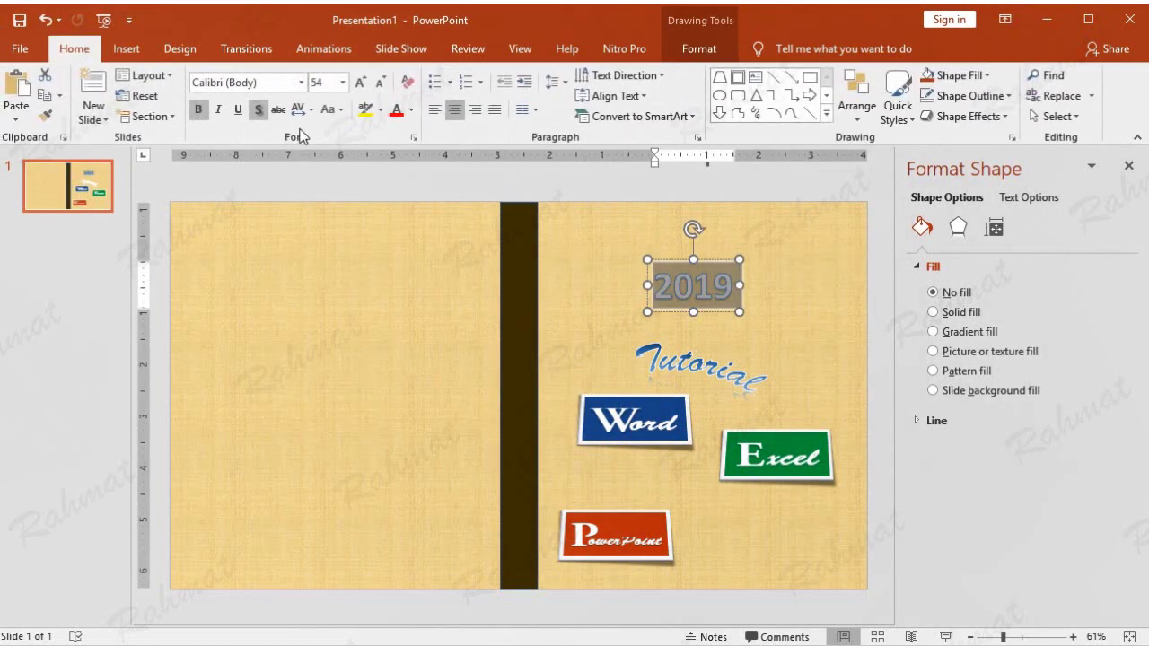
click(300, 82)
scroll(334, 382, down, 4)
scroll(334, 397, down, 4)
scroll(320, 428, down, 4)
scroll(323, 434, down, 4)
scroll(324, 437, down, 2)
scroll(323, 437, down, 2)
scroll(321, 436, down, 2)
scroll(321, 438, down, 4)
scroll(321, 439, down, 3)
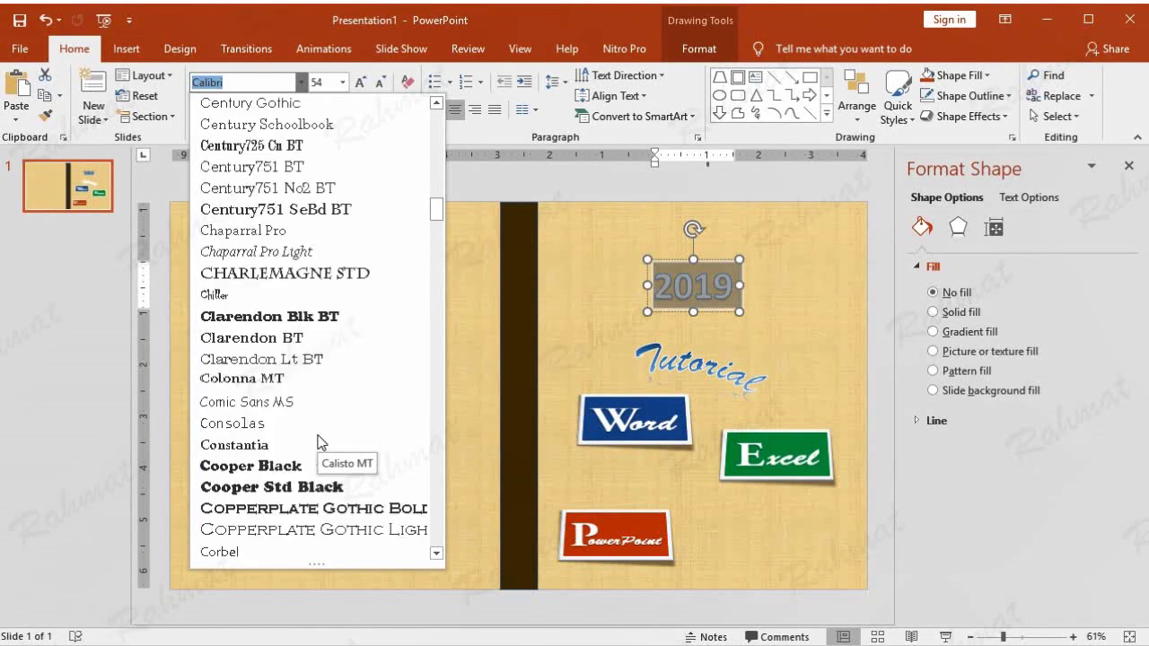
click(325, 485)
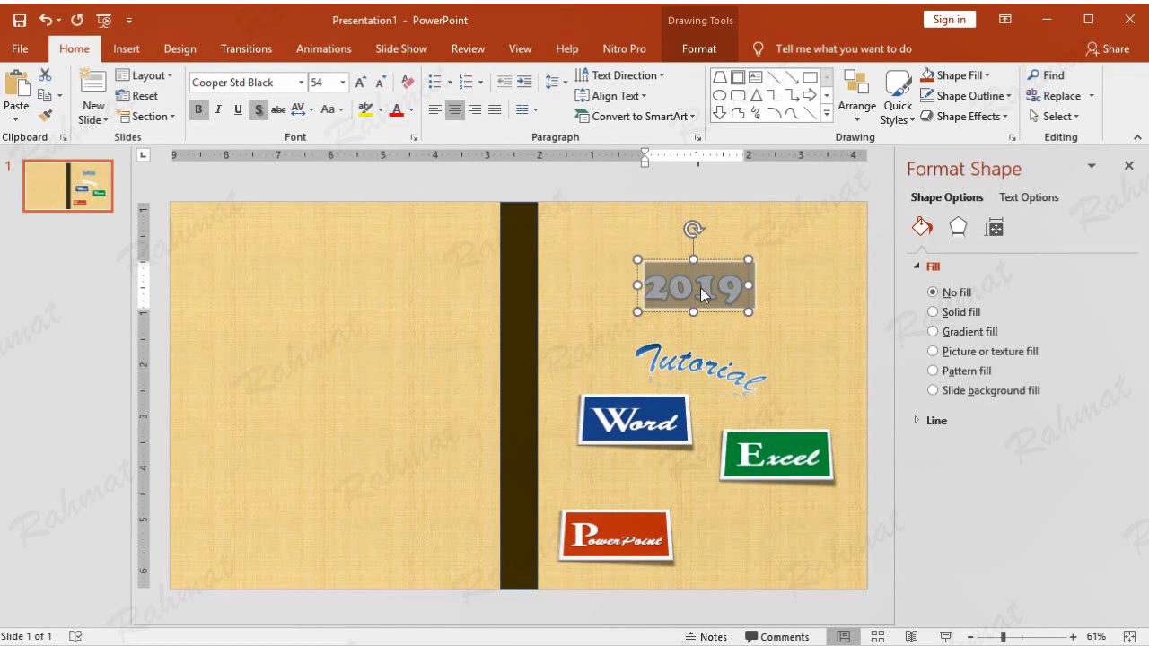
click(695, 50)
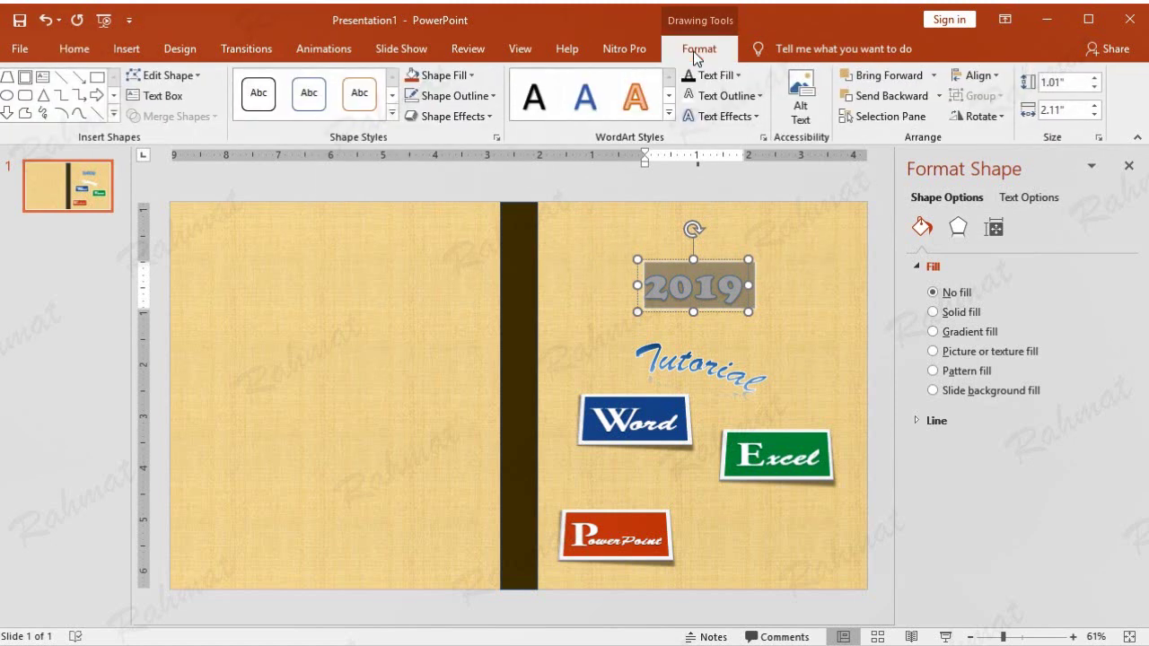
- Give 2019 a white outline and colour the digit 2 red
click(723, 97)
click(689, 136)
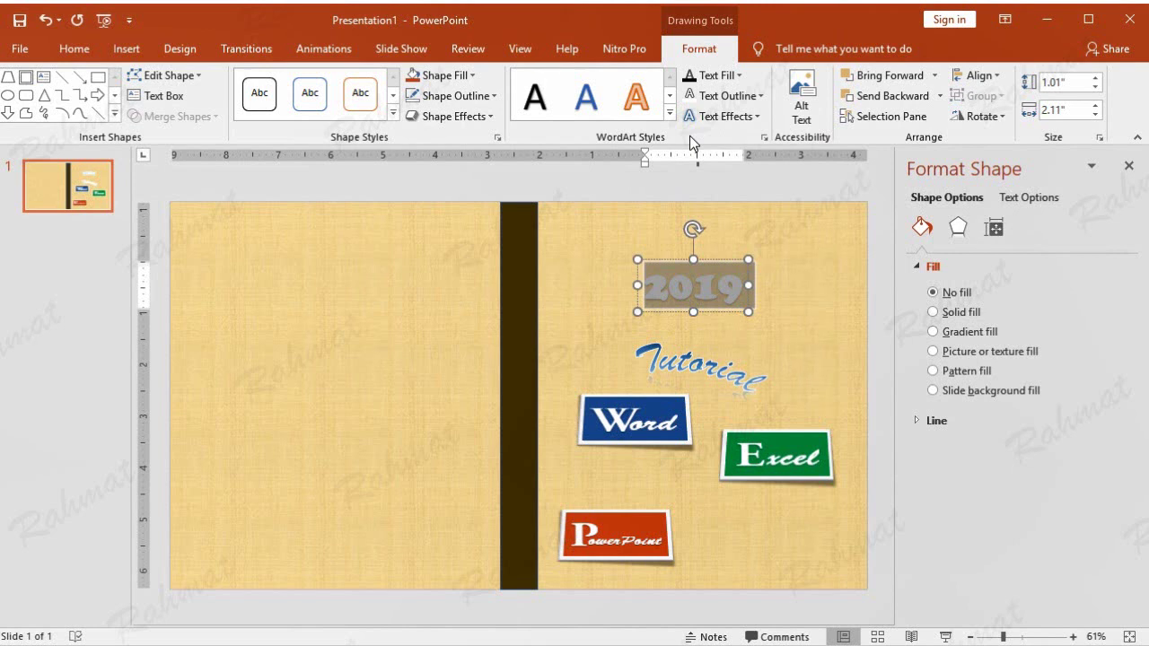
drag(670, 292, 643, 289)
click(736, 77)
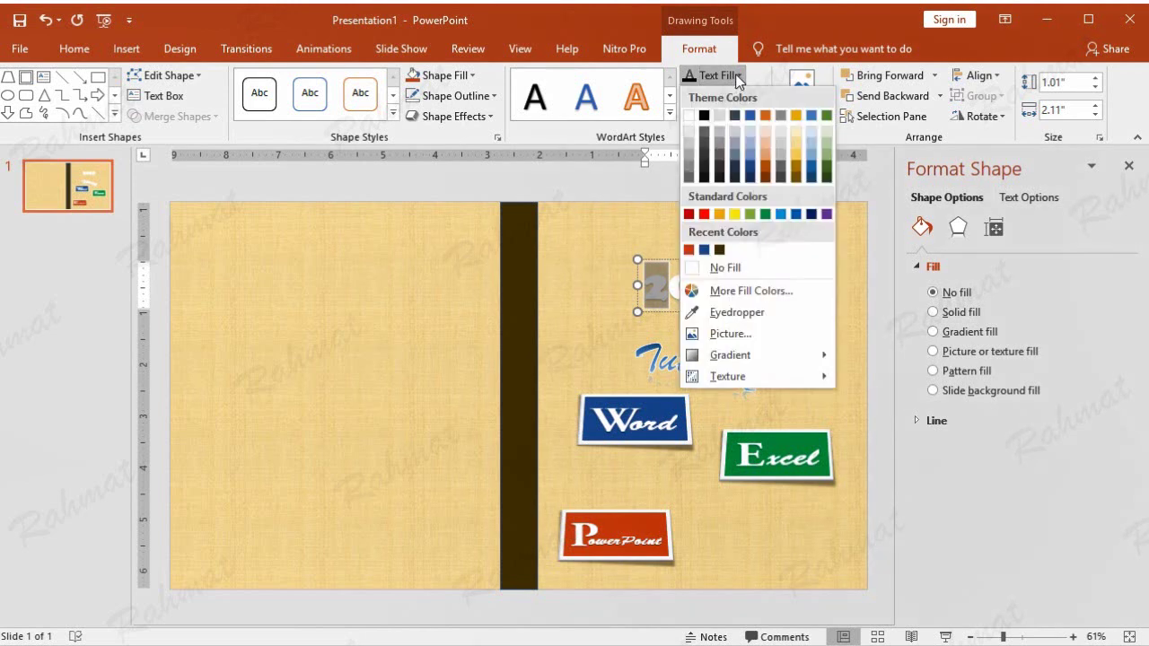
click(702, 216)
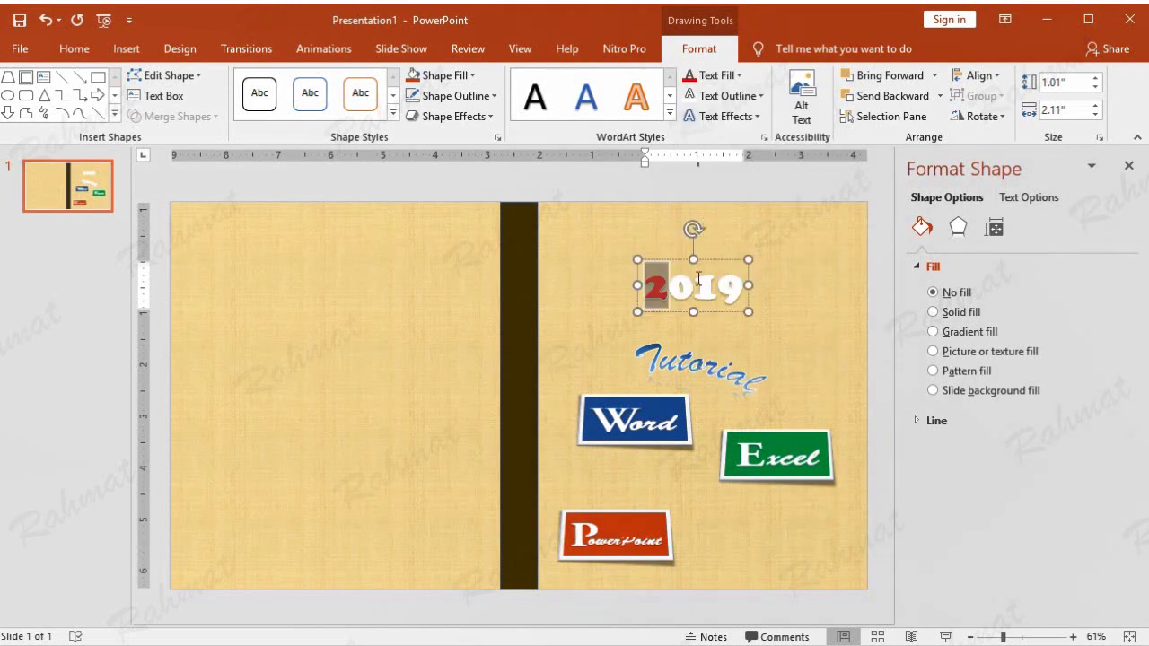
- Colour the digit 0 yellow and the digit 1 green
drag(694, 289, 668, 289)
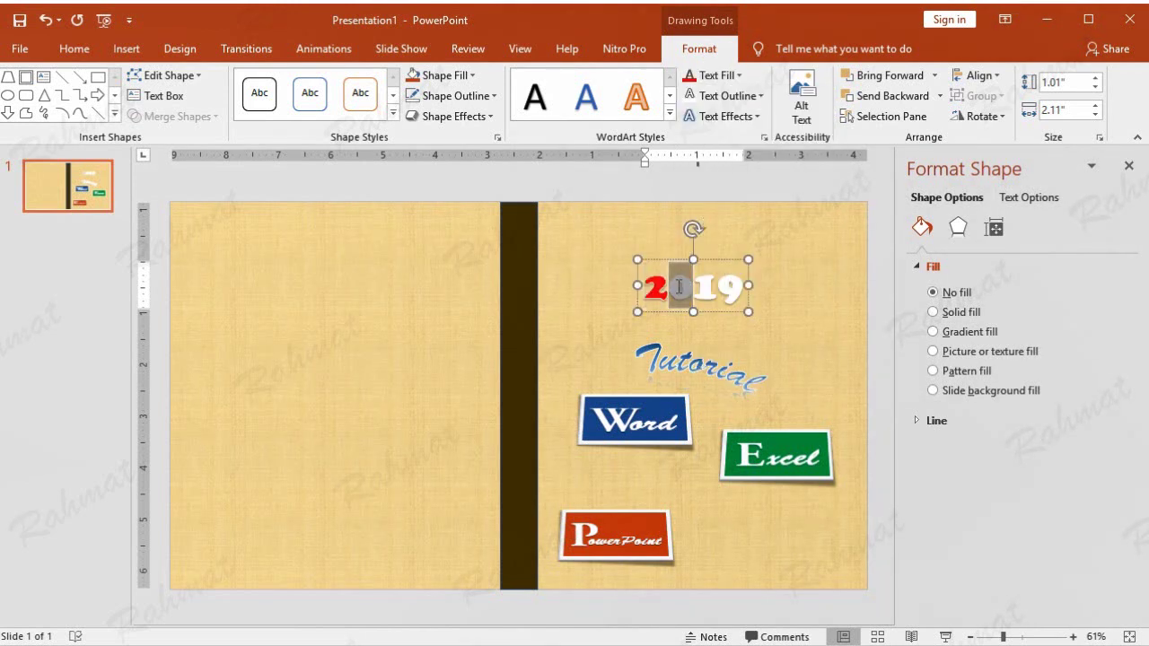
click(738, 77)
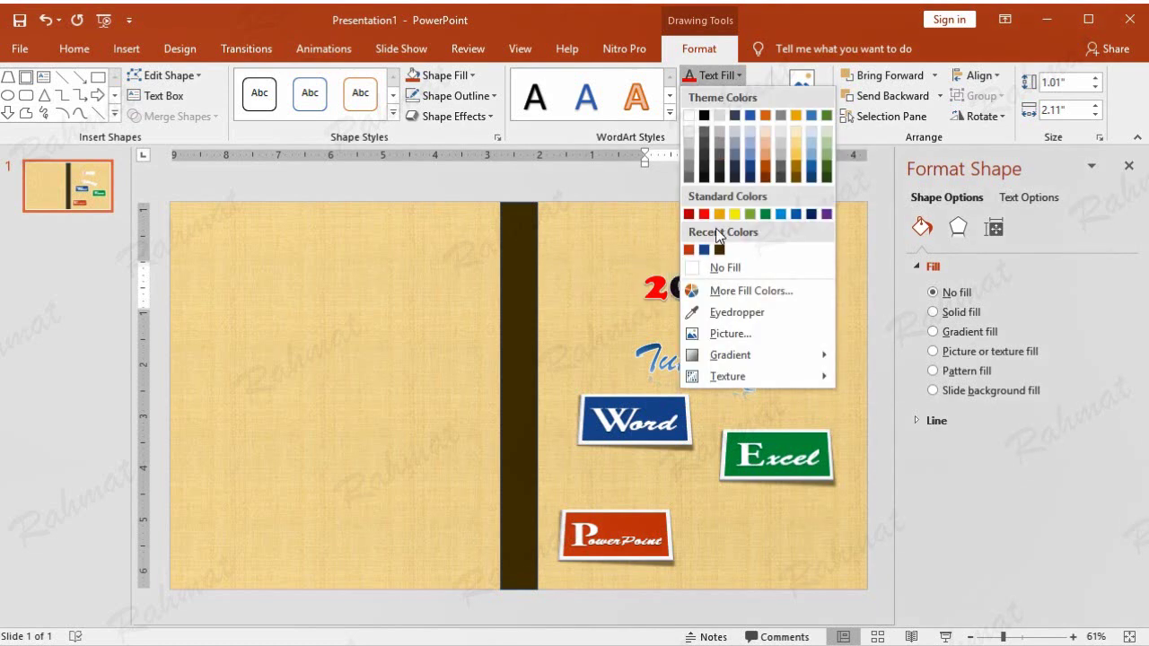
click(733, 216)
drag(718, 289, 693, 288)
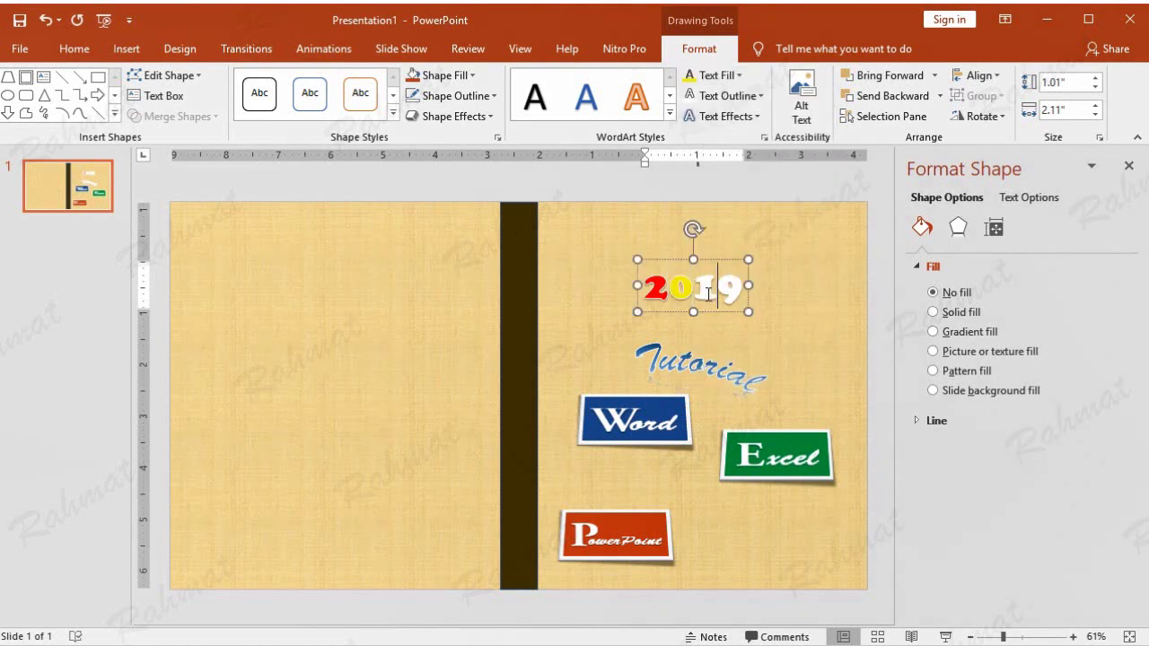
click(739, 77)
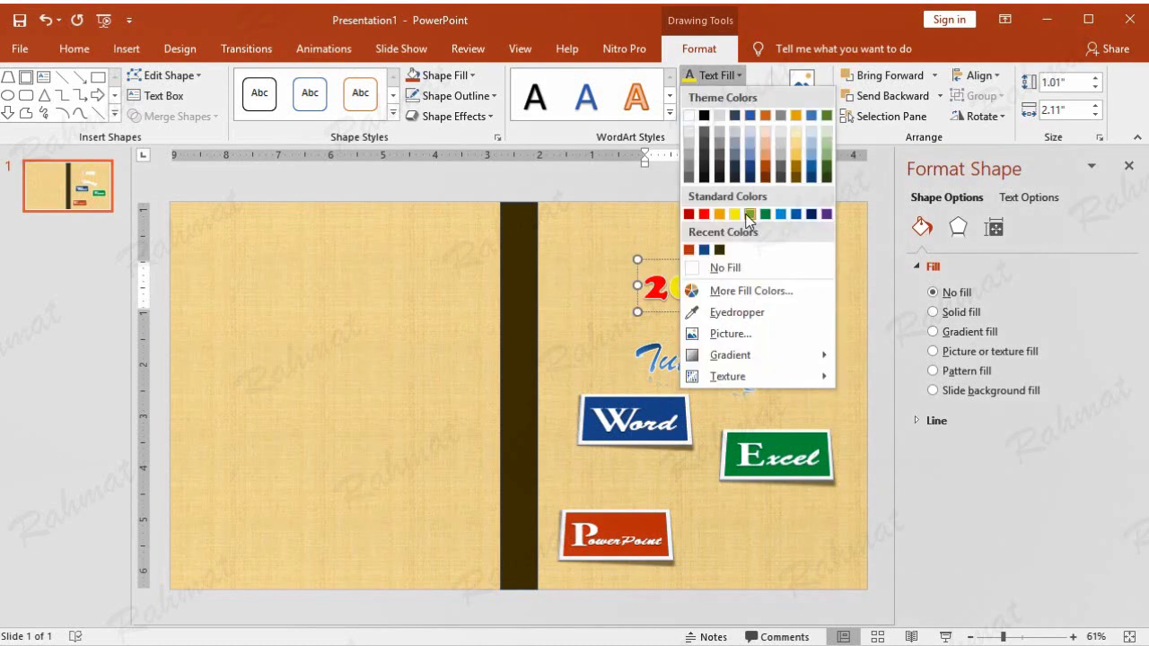
click(763, 217)
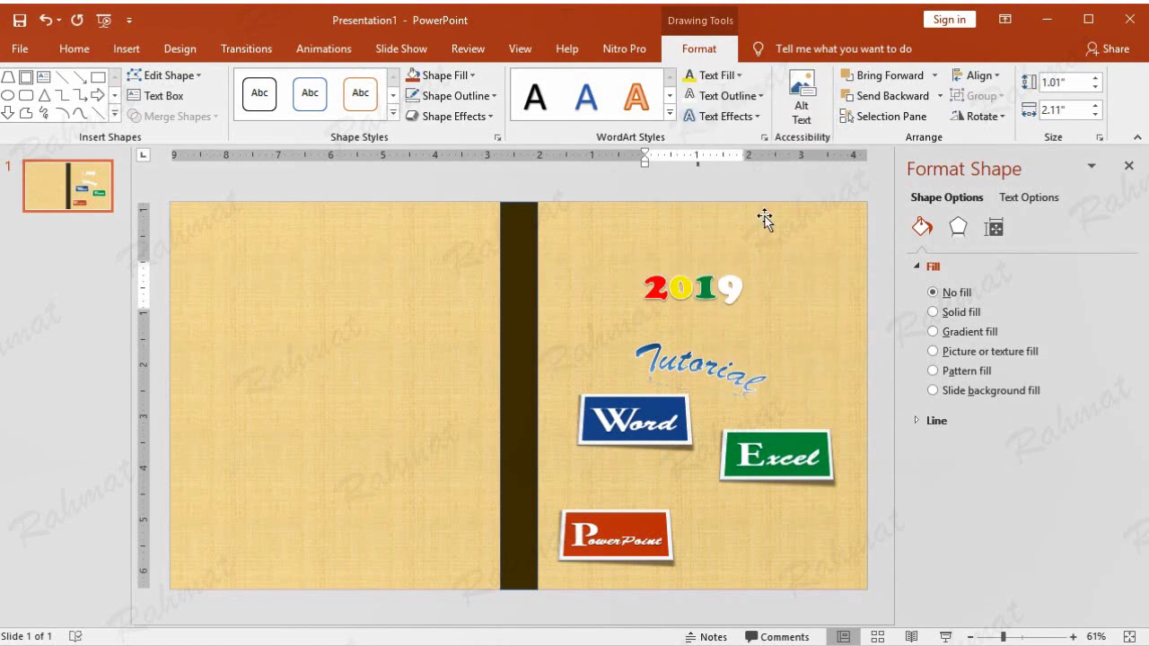
- Undo the accidental background change, then colour the digit 9 blue
double_click(735, 288)
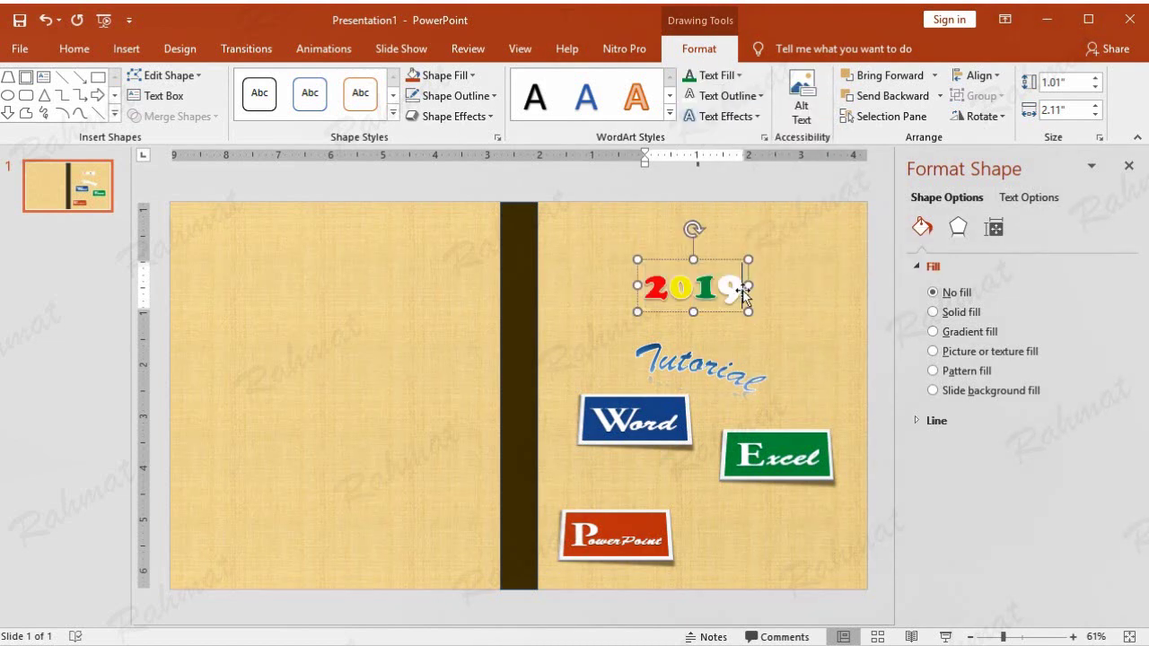
click(731, 288)
click(44, 20)
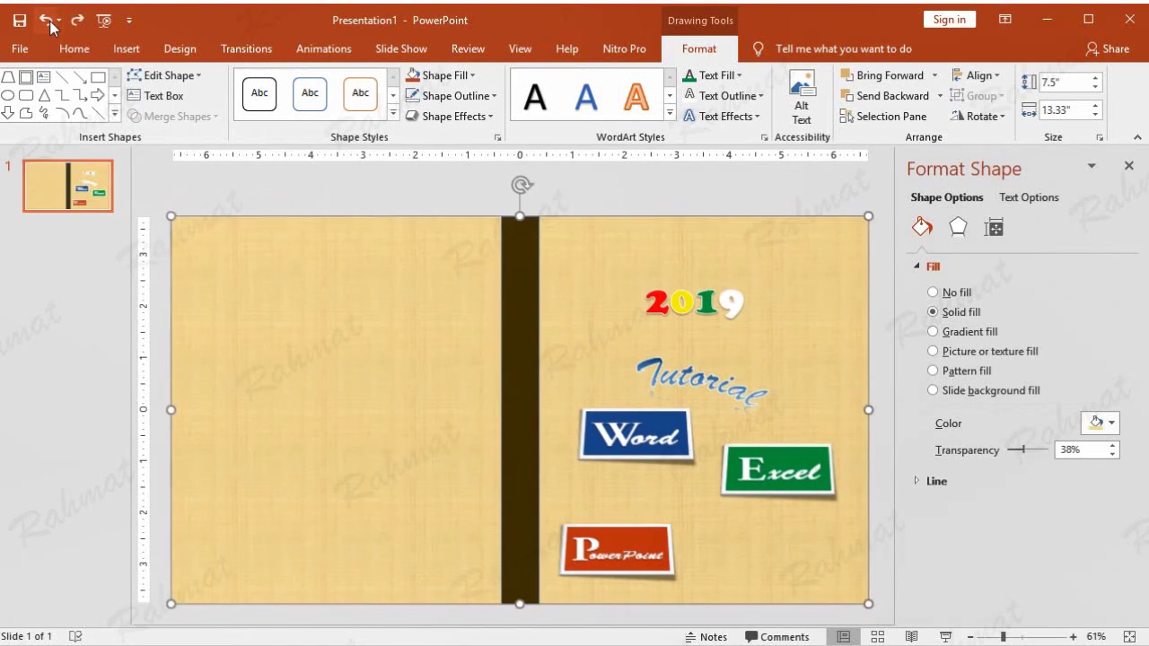
key(ctrl+z)
double_click(733, 296)
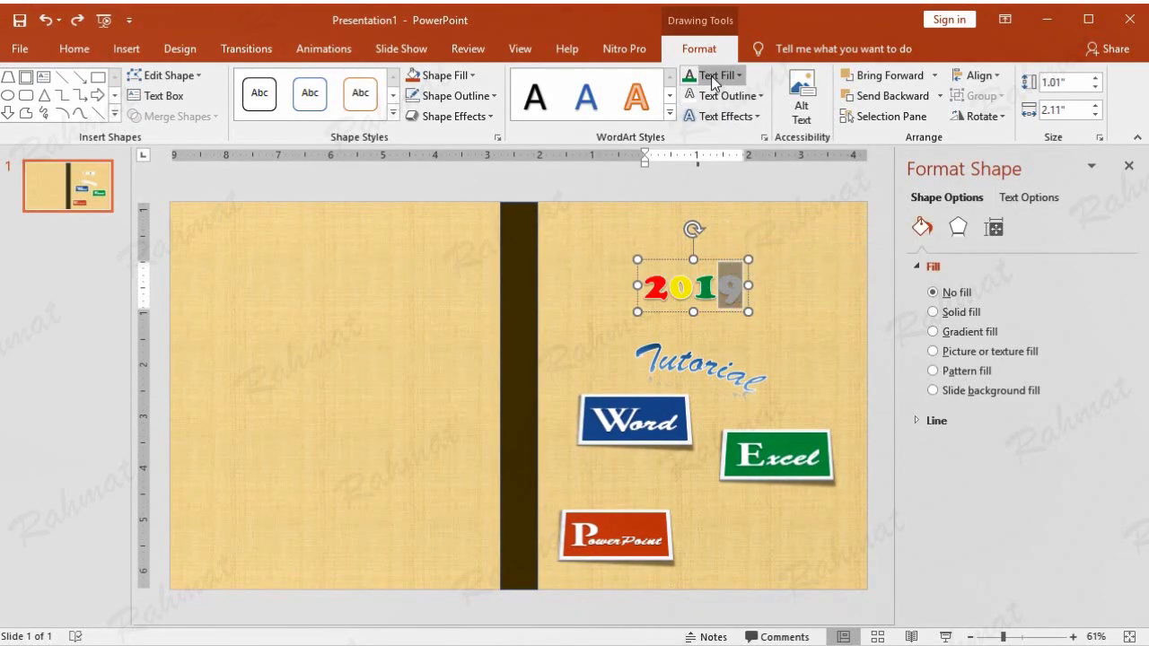
click(739, 75)
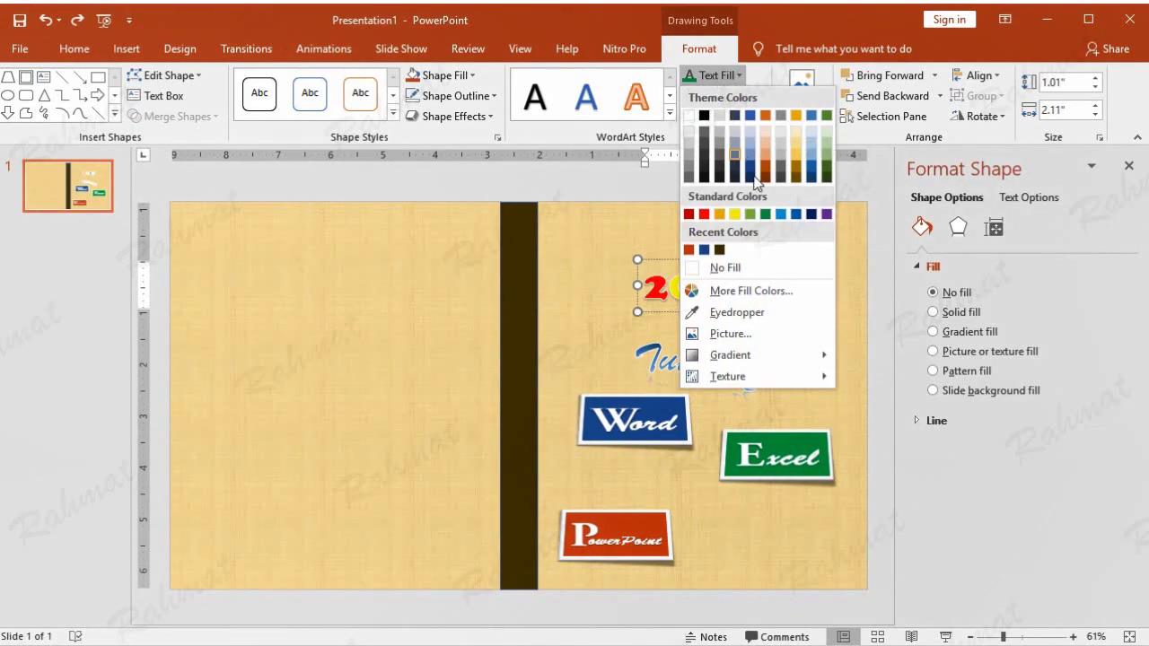
click(791, 216)
click(804, 187)
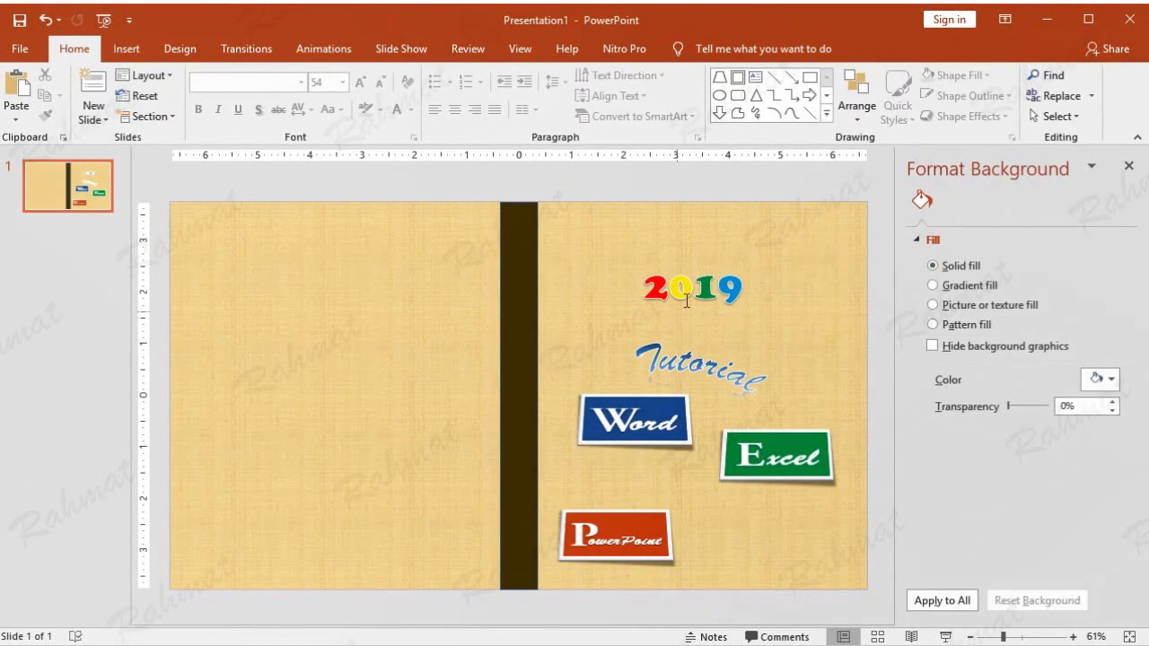
click(731, 260)
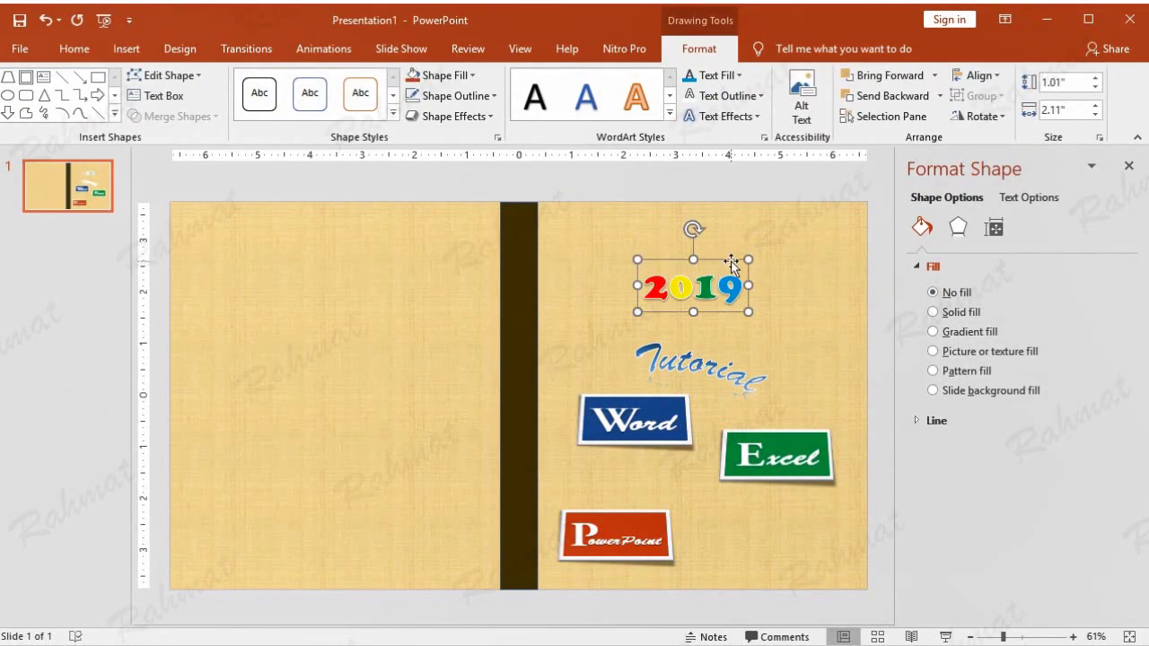
- In the 2019's 3-D format, set the top bevel to No Bevel and the depth to 7 pt
click(725, 116)
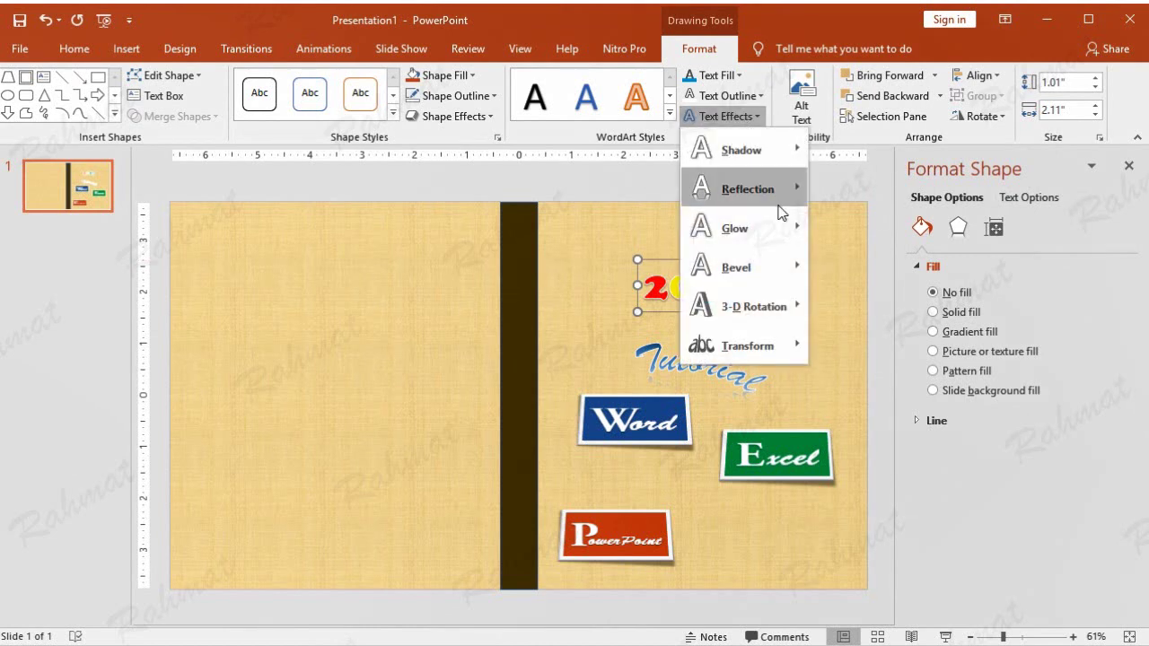
mouse_move(774, 248)
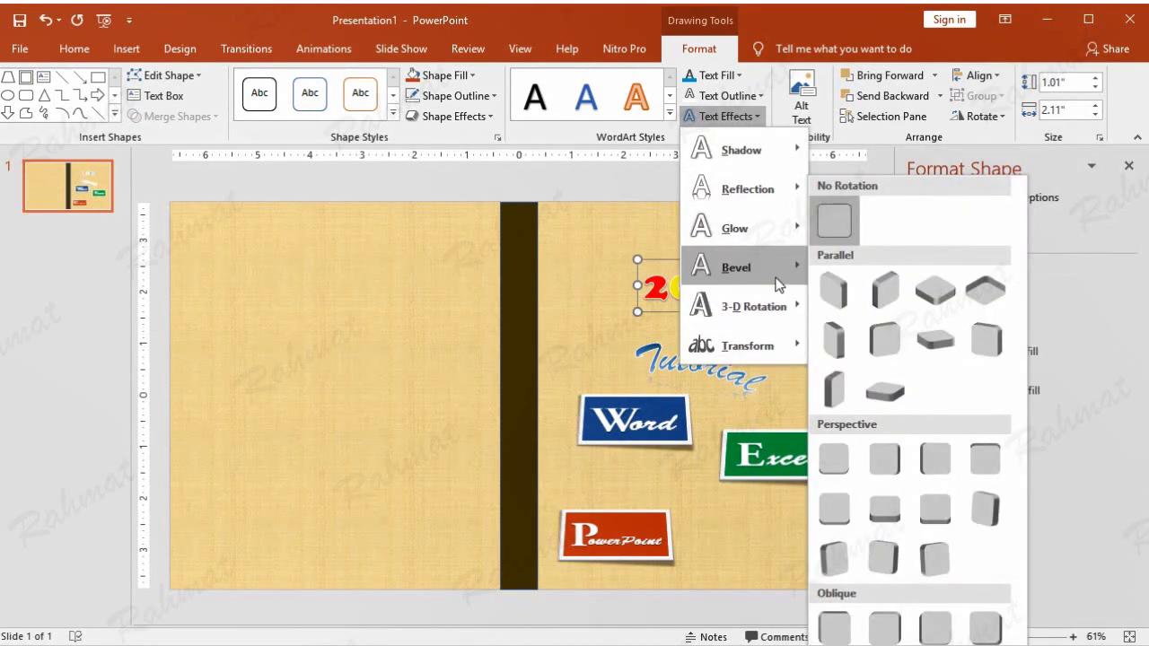
mouse_move(777, 284)
click(911, 499)
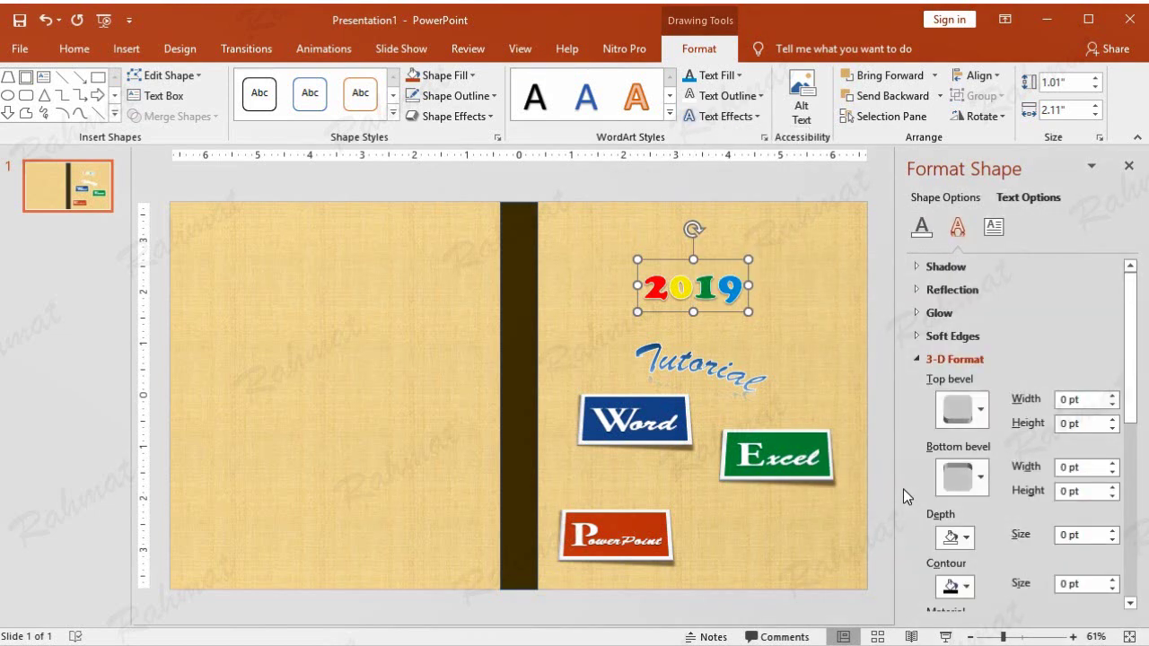
click(958, 409)
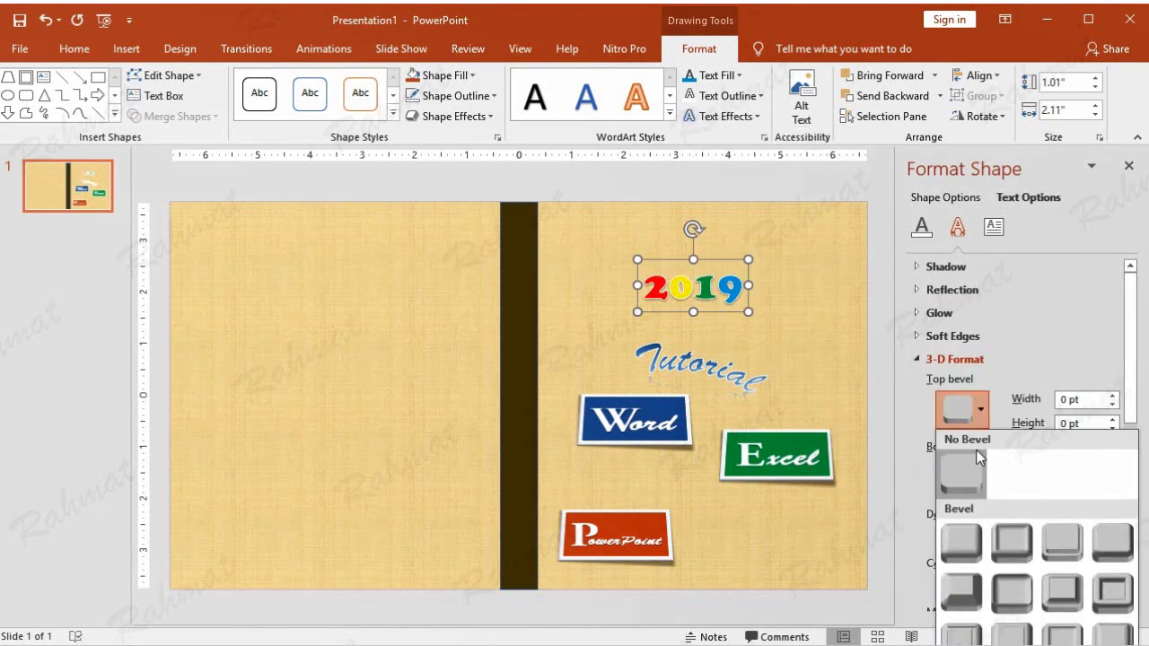
click(982, 479)
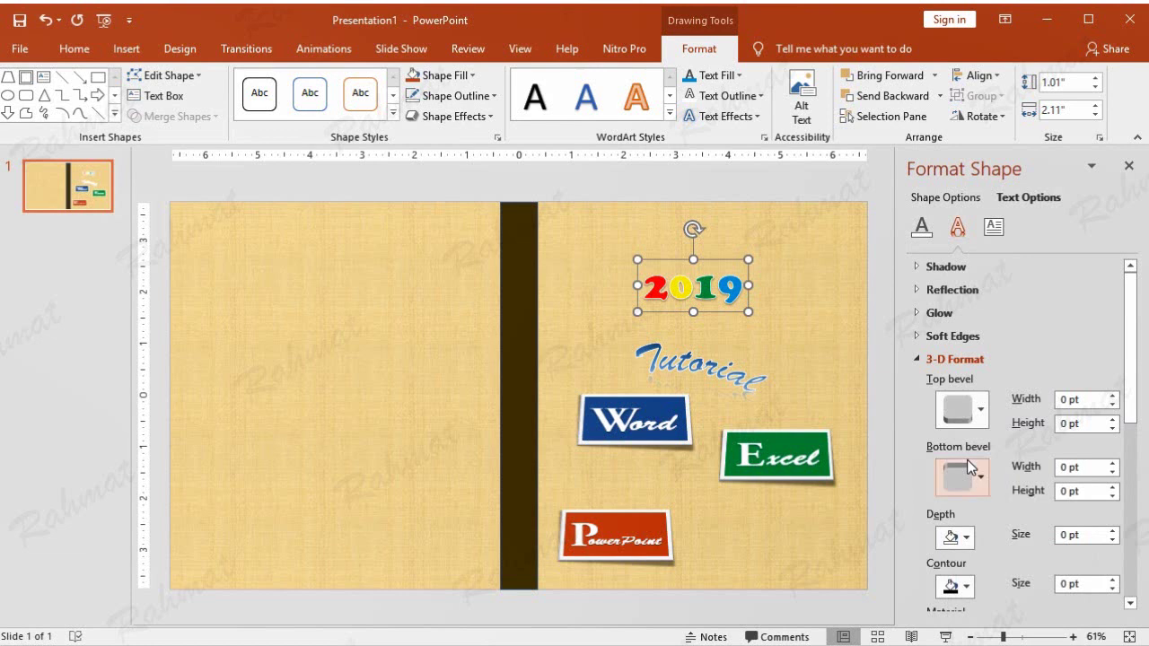
double_click(1065, 535)
text(7)
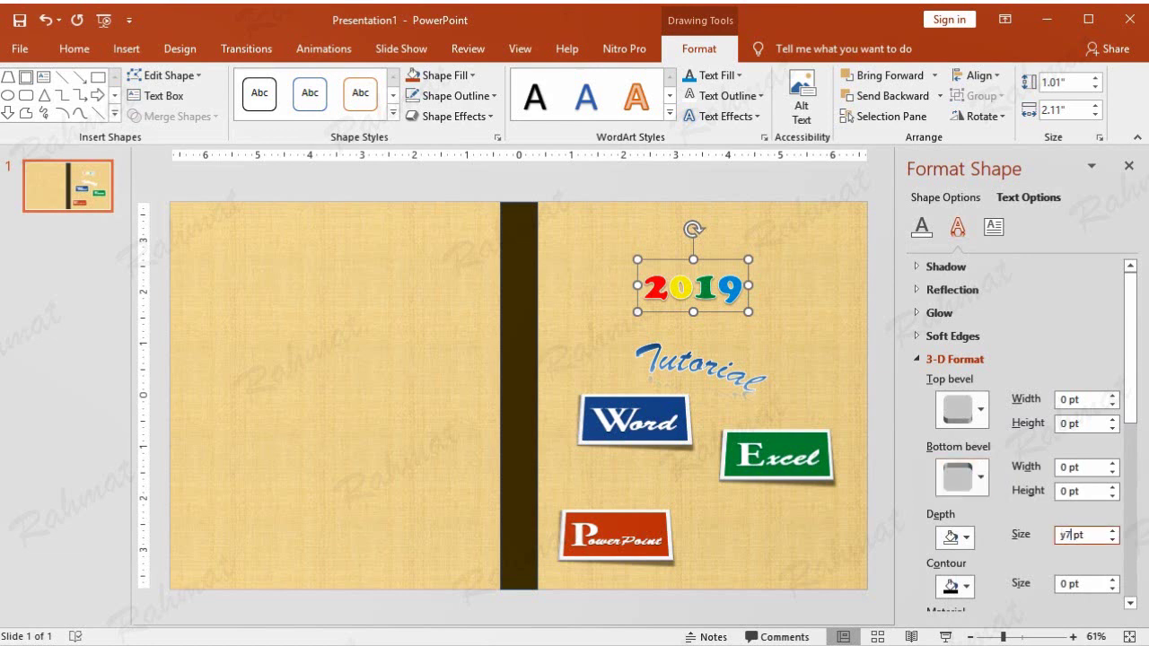
key(Return)
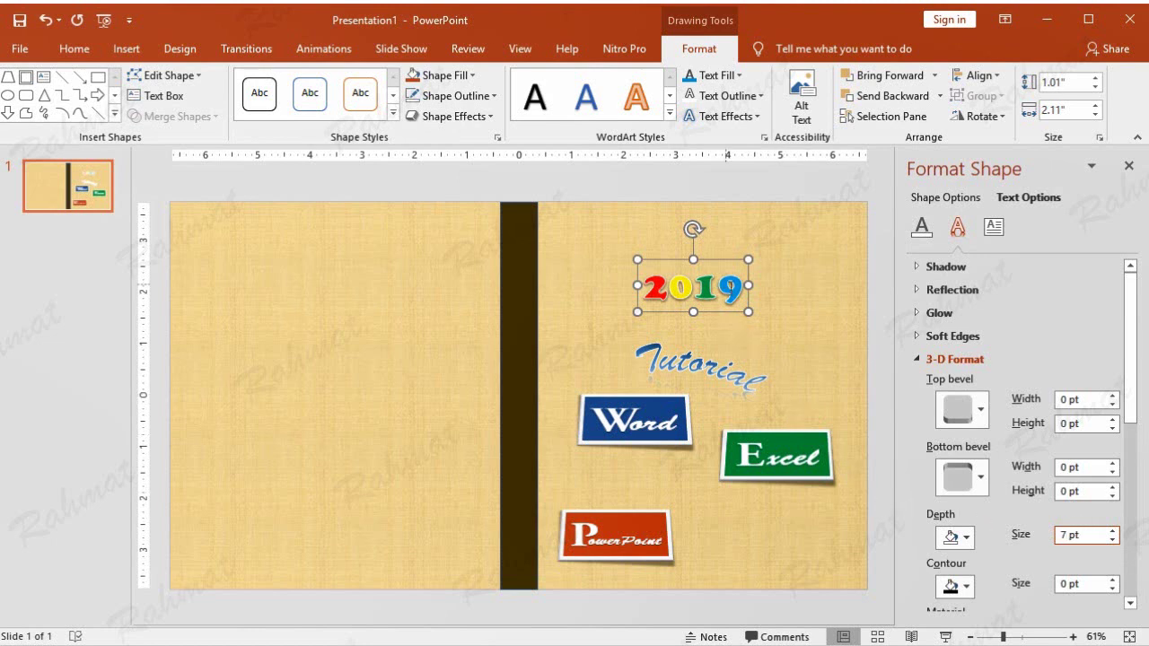
click(725, 115)
mouse_move(775, 303)
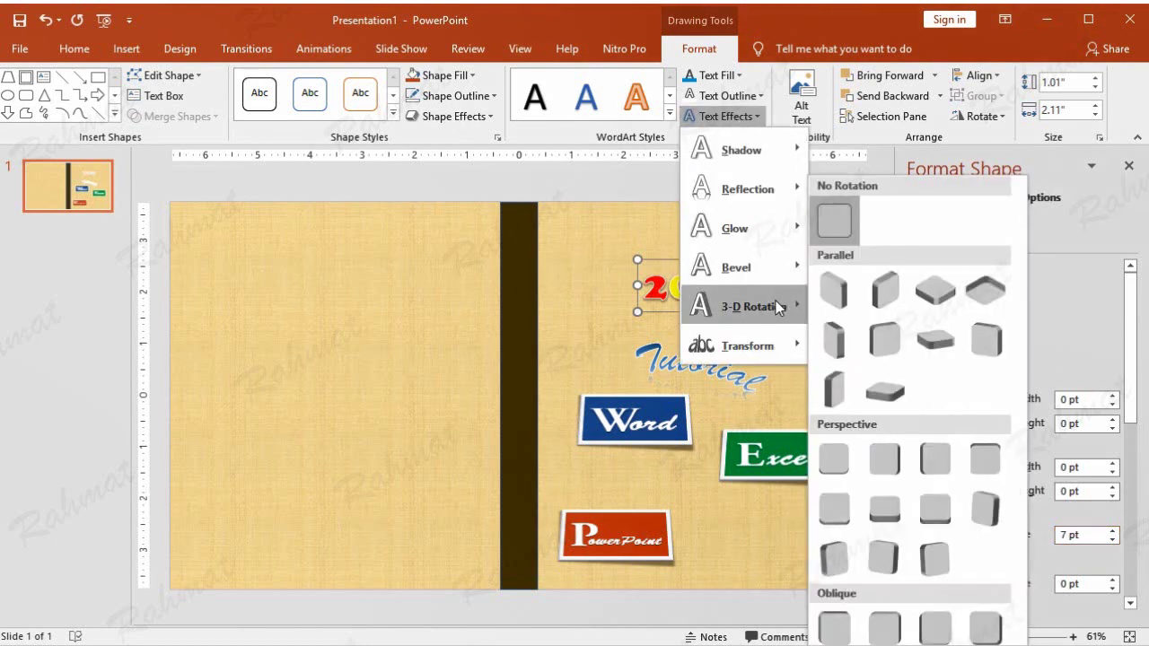
- Give the 2019 WordArt 3-D rotation X 339°, Y 305.1°, Z 26.6°, and drag it between the Word and PowerPoint labels
click(897, 639)
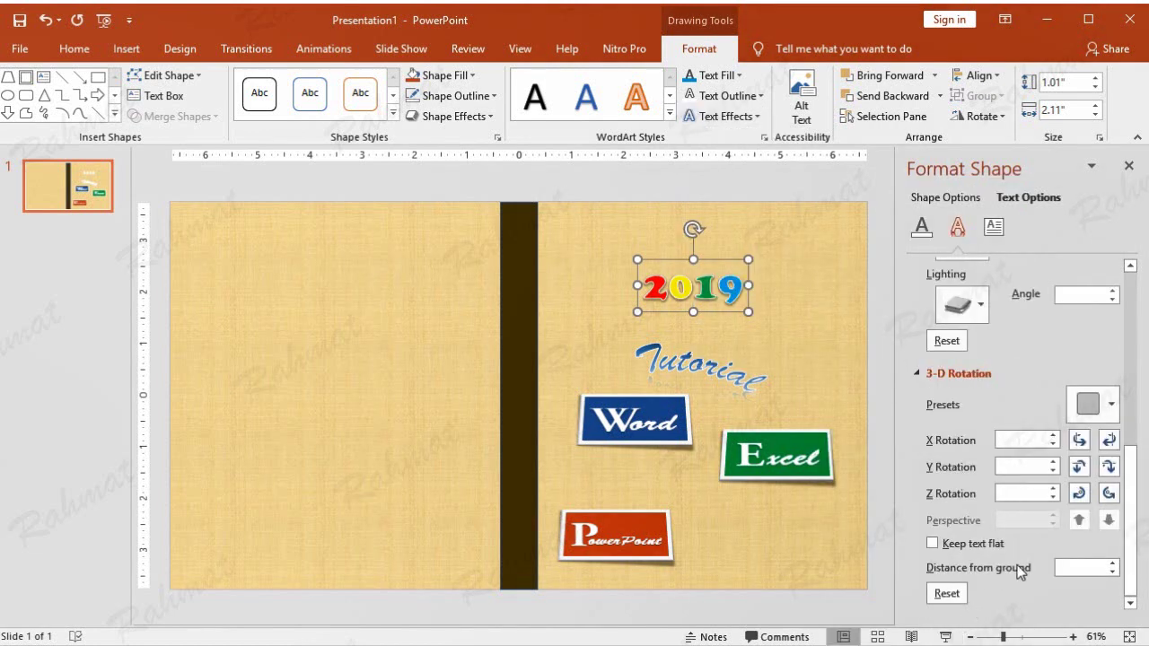
click(1014, 440)
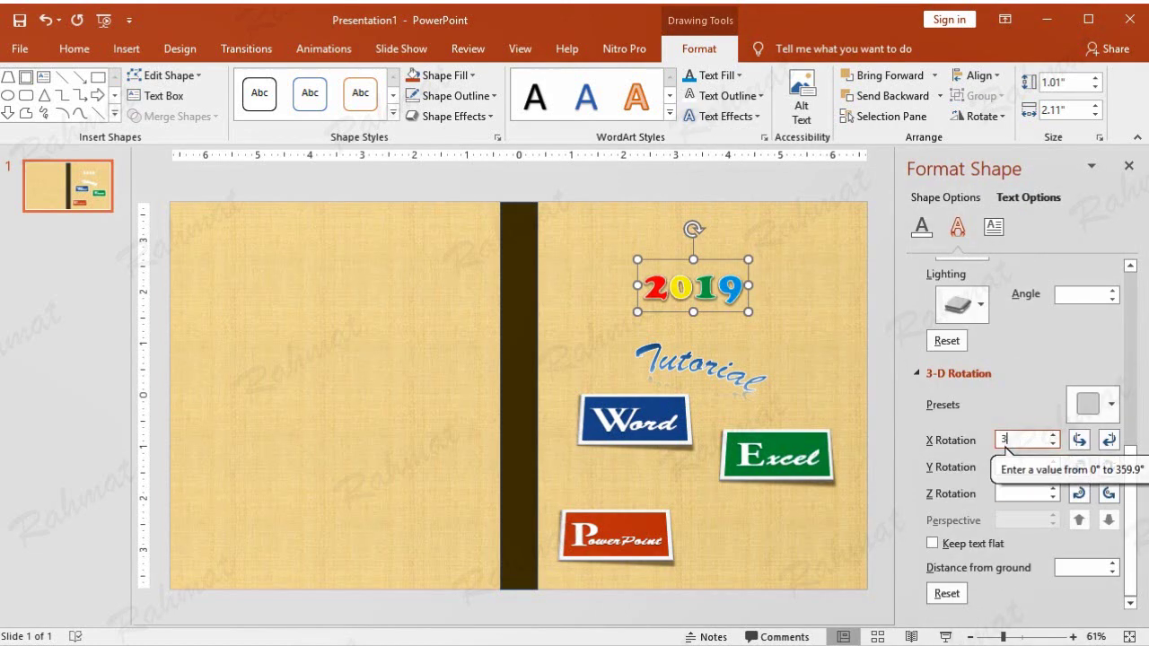
text(339)
click(1032, 467)
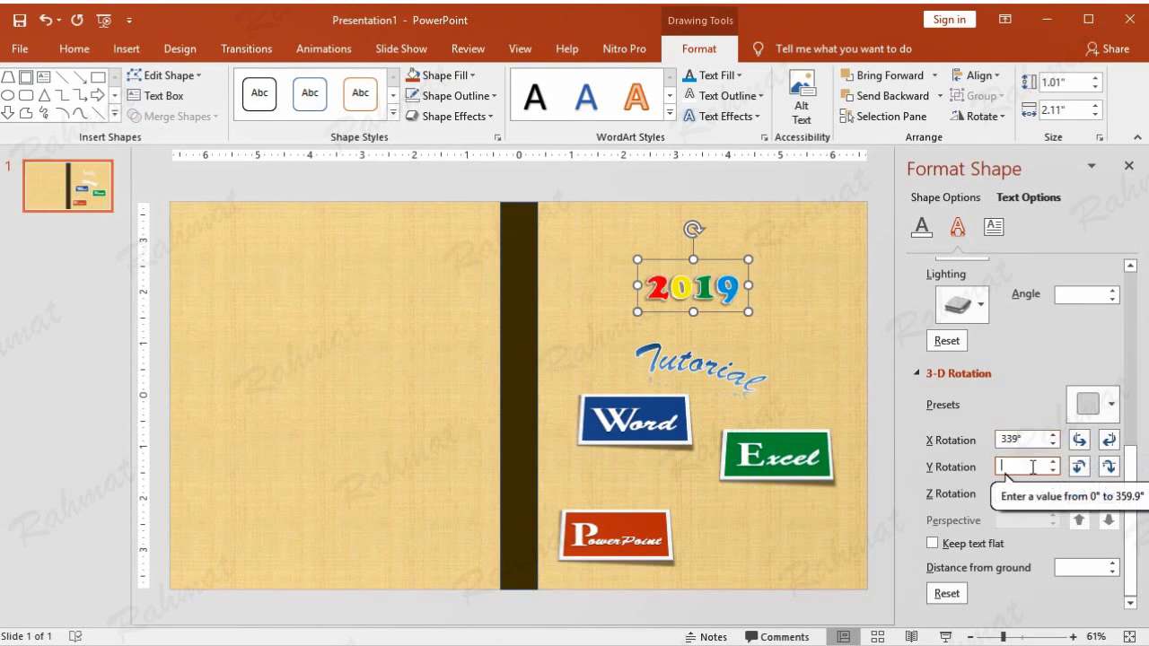
text(30)
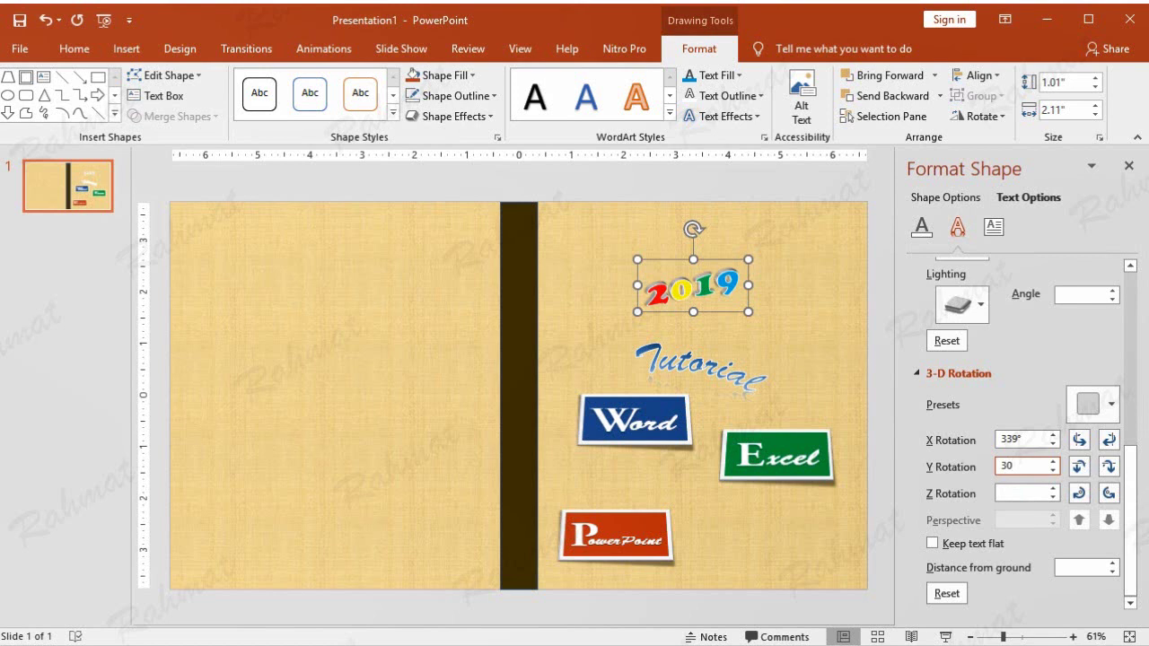
text(5)
click(1035, 492)
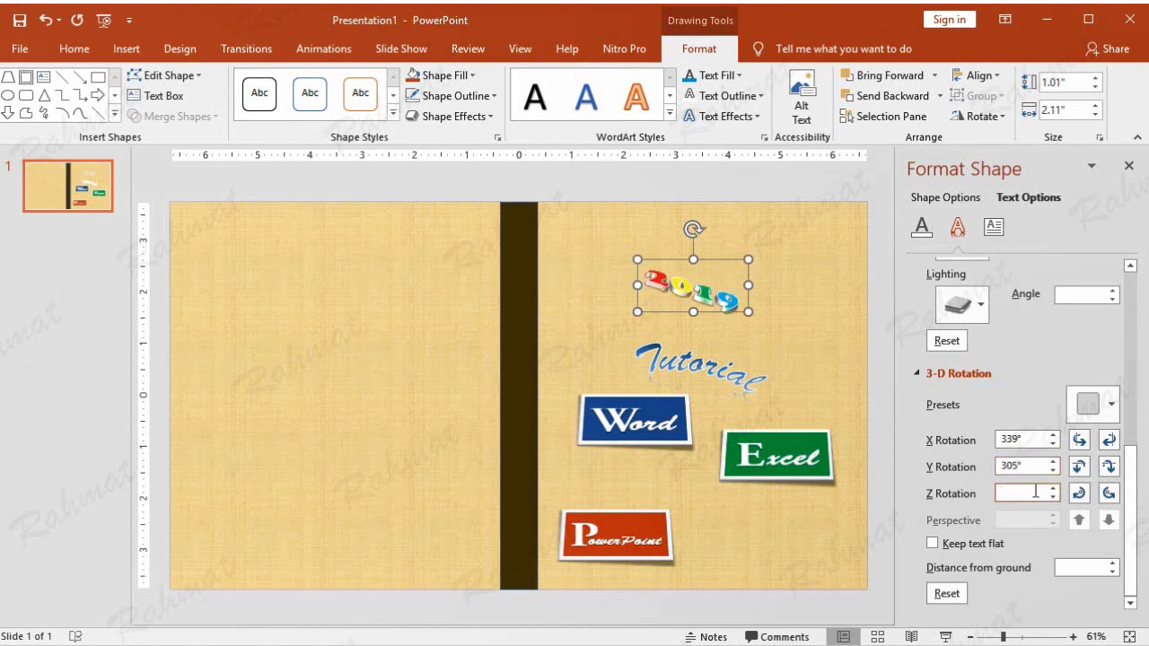
click(1038, 466)
text(305.1)
click(1023, 494)
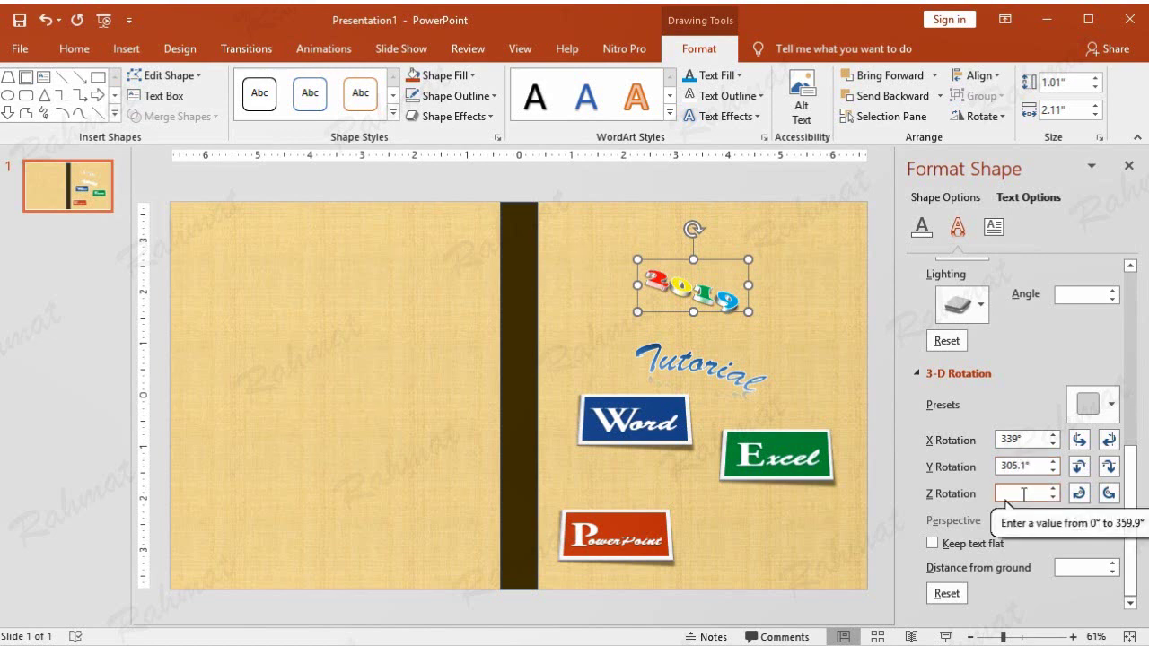
text(26.)
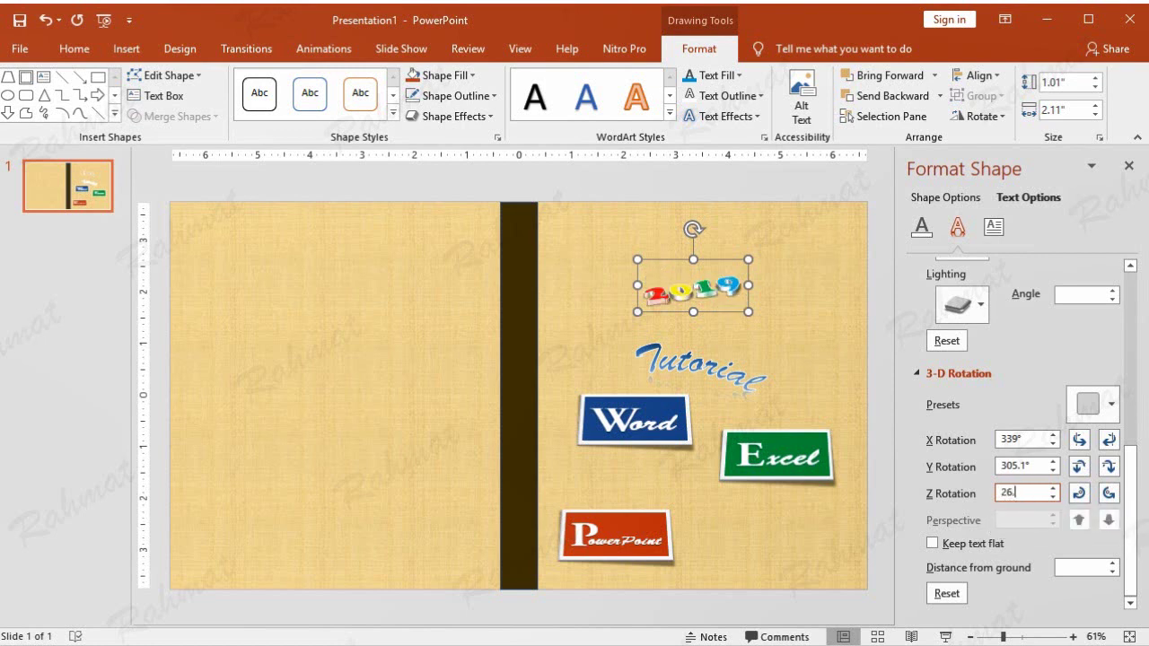
drag(730, 261, 674, 445)
click(770, 202)
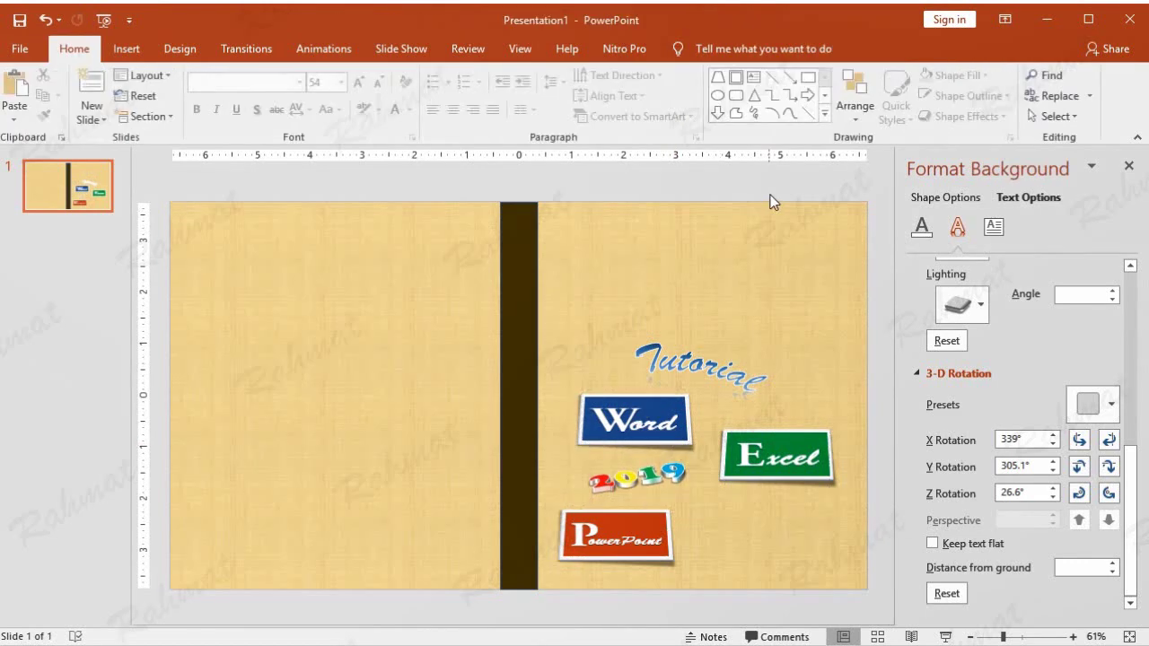
- Insert a WordArt reading 'Microsoft Office'
click(127, 49)
click(804, 105)
click(954, 157)
text(Mic)
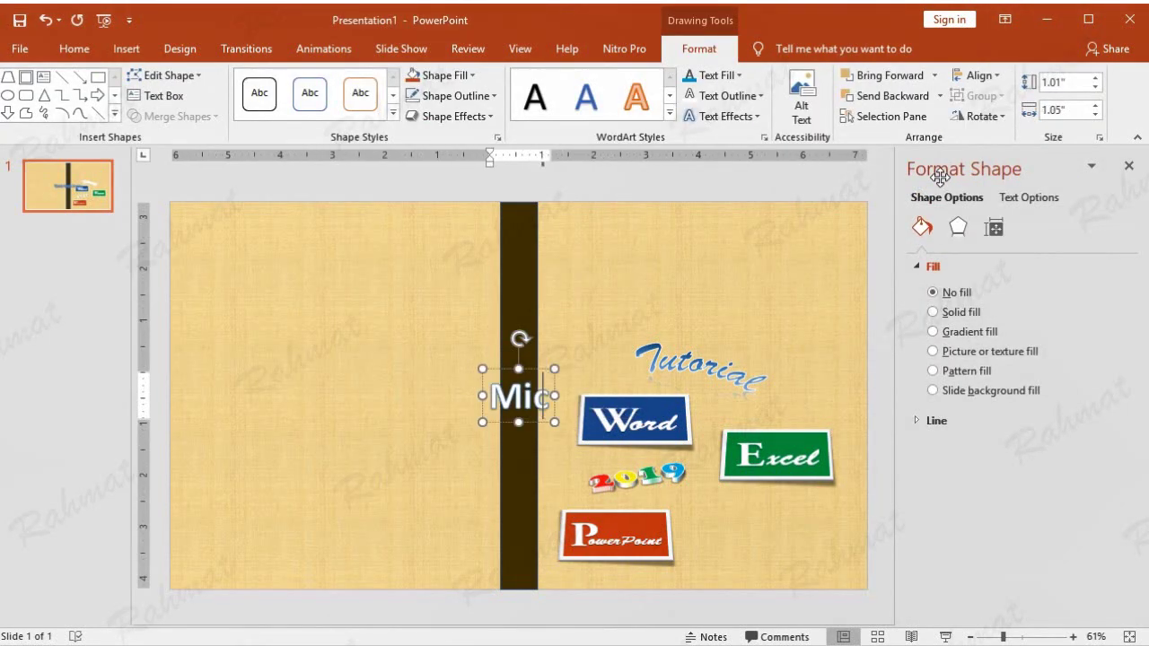
text(roso)
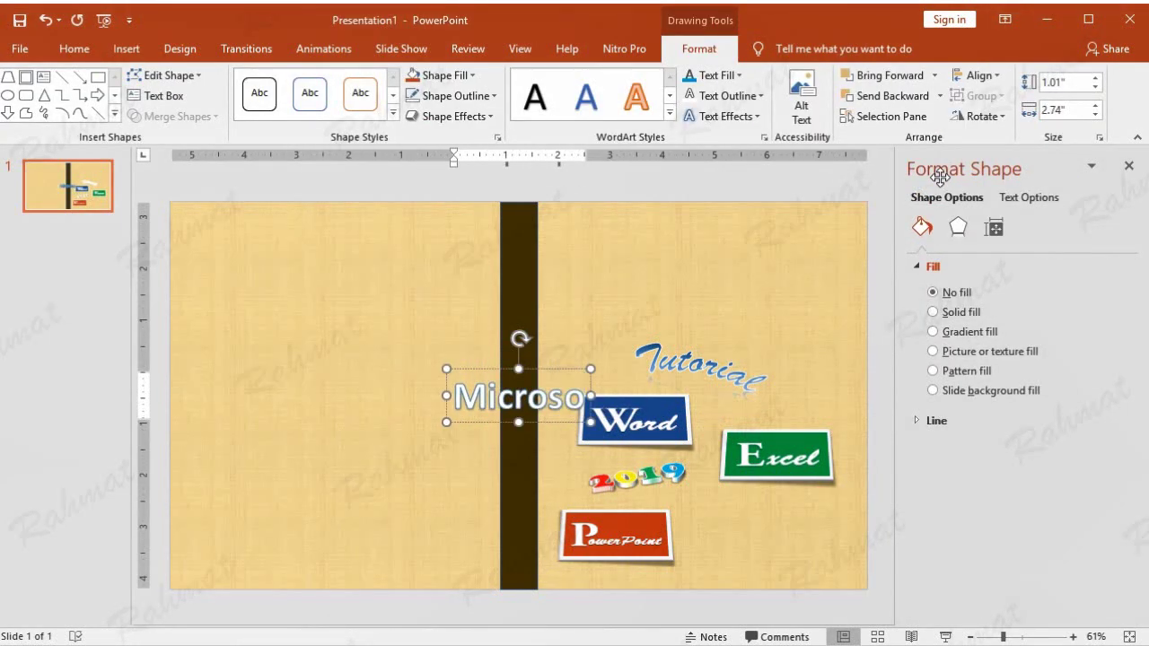
text(ft Office)
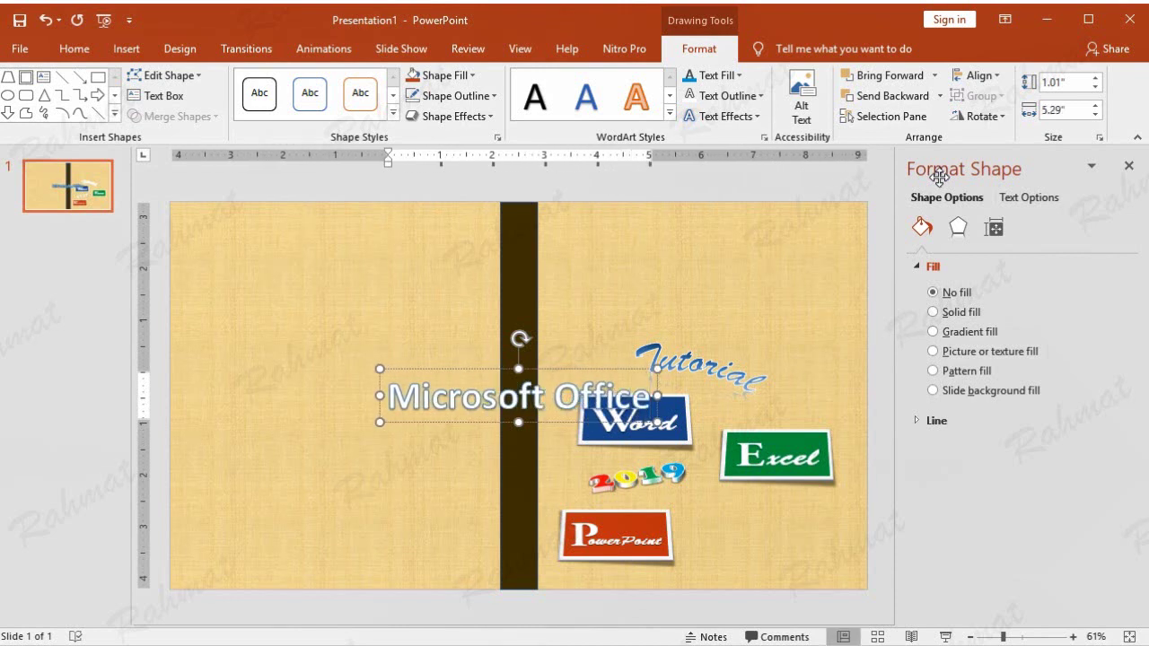
- Change the Microsoft Office text font to Harlow Solid Italic
triple_click(550, 409)
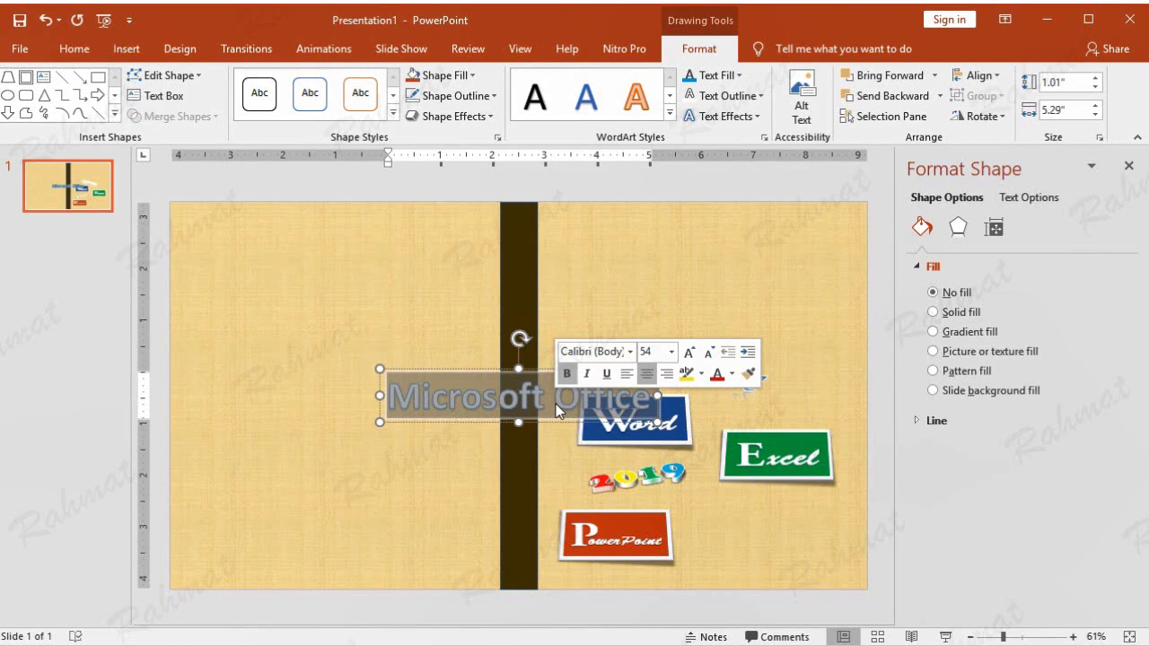
click(75, 48)
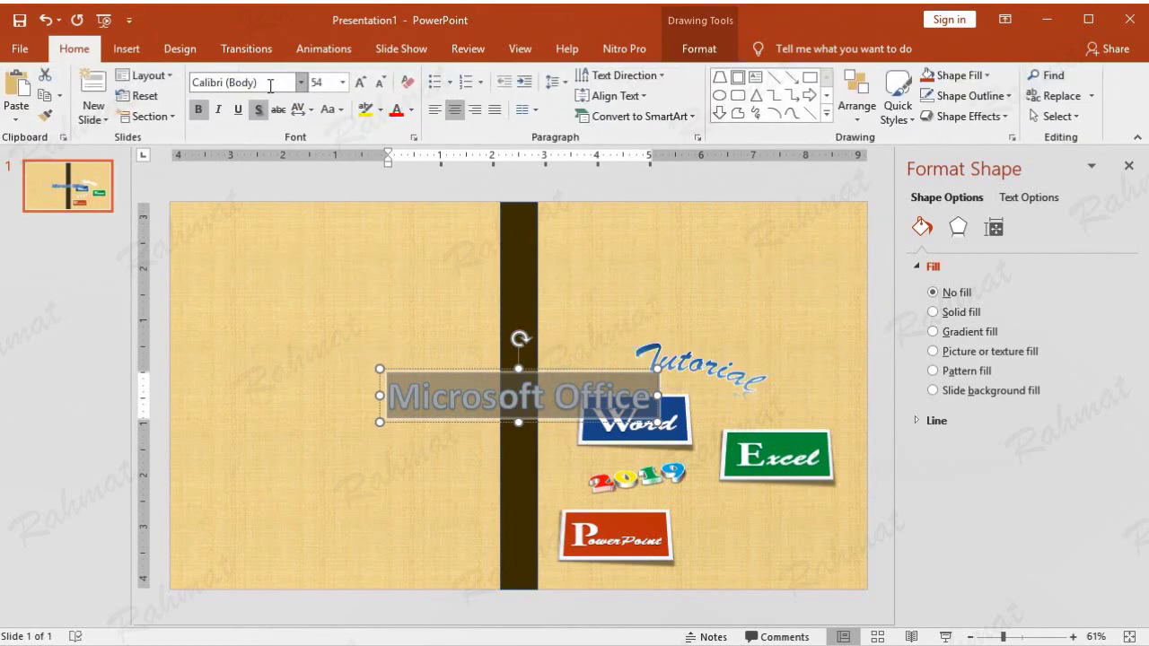
click(301, 82)
scroll(341, 386, down, 5)
scroll(332, 431, down, 5)
scroll(325, 444, down, 4)
scroll(323, 440, down, 4)
scroll(321, 440, down, 4)
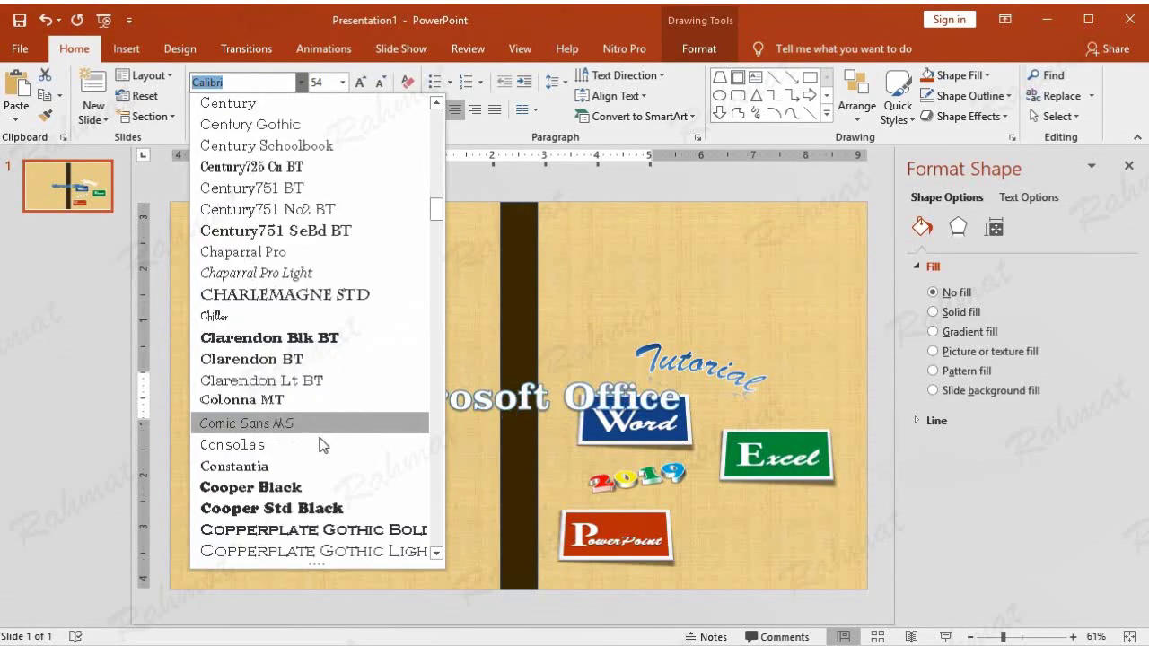
scroll(320, 444, down, 4)
scroll(320, 444, down, 4)
scroll(318, 440, down, 2)
scroll(317, 438, down, 3)
scroll(317, 436, down, 3)
scroll(315, 435, down, 5)
scroll(310, 435, down, 3)
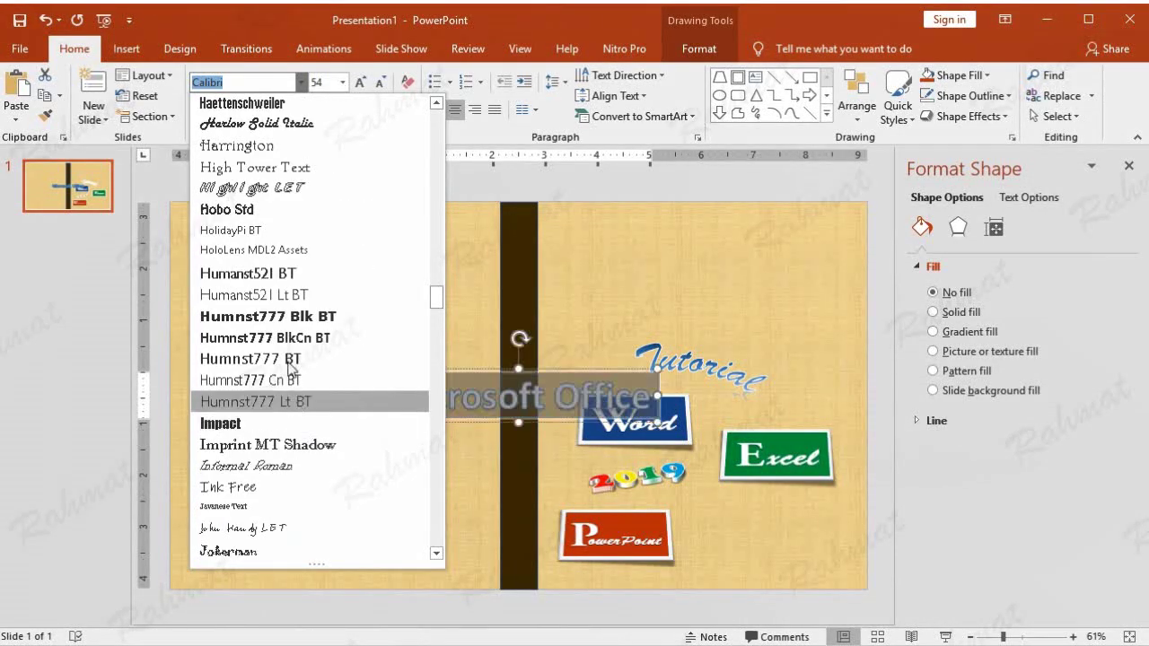
scroll(288, 350, up, 2)
click(314, 251)
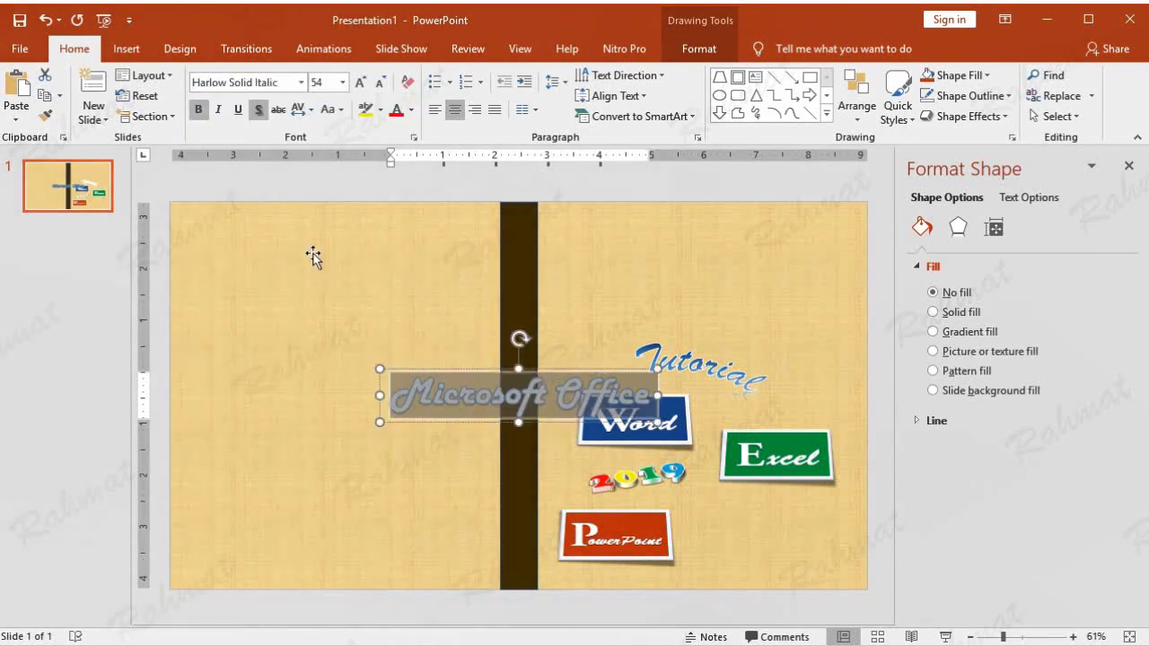
- Set the text to 48 pt and move it above the Tutorial text
click(342, 82)
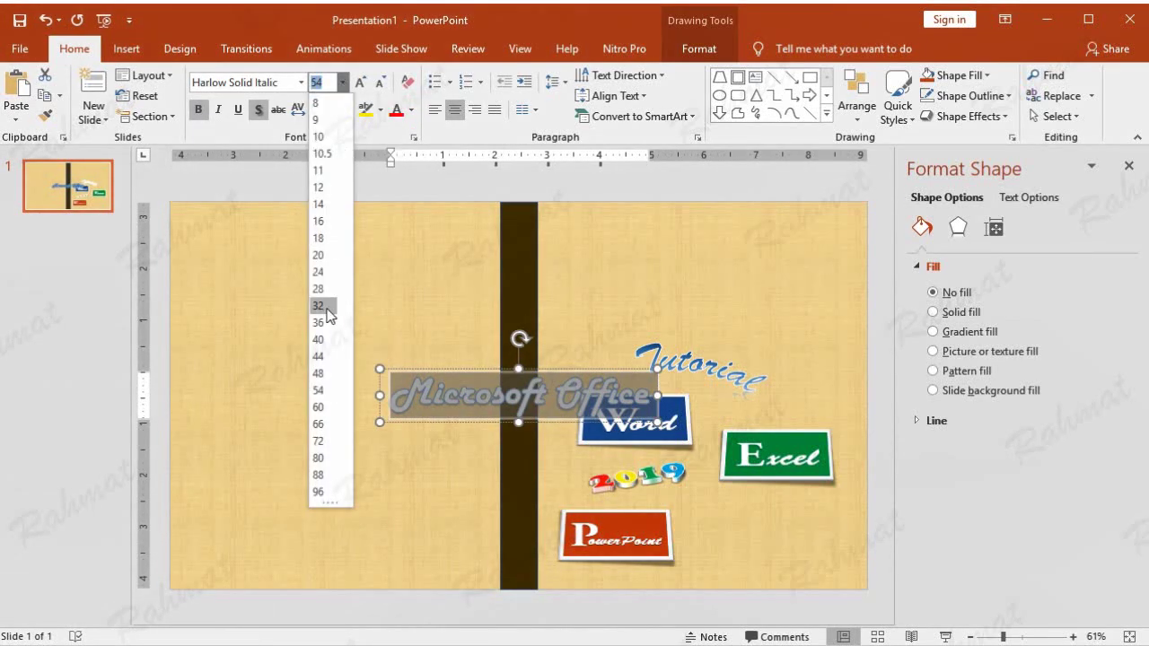
click(329, 370)
drag(611, 371, 781, 273)
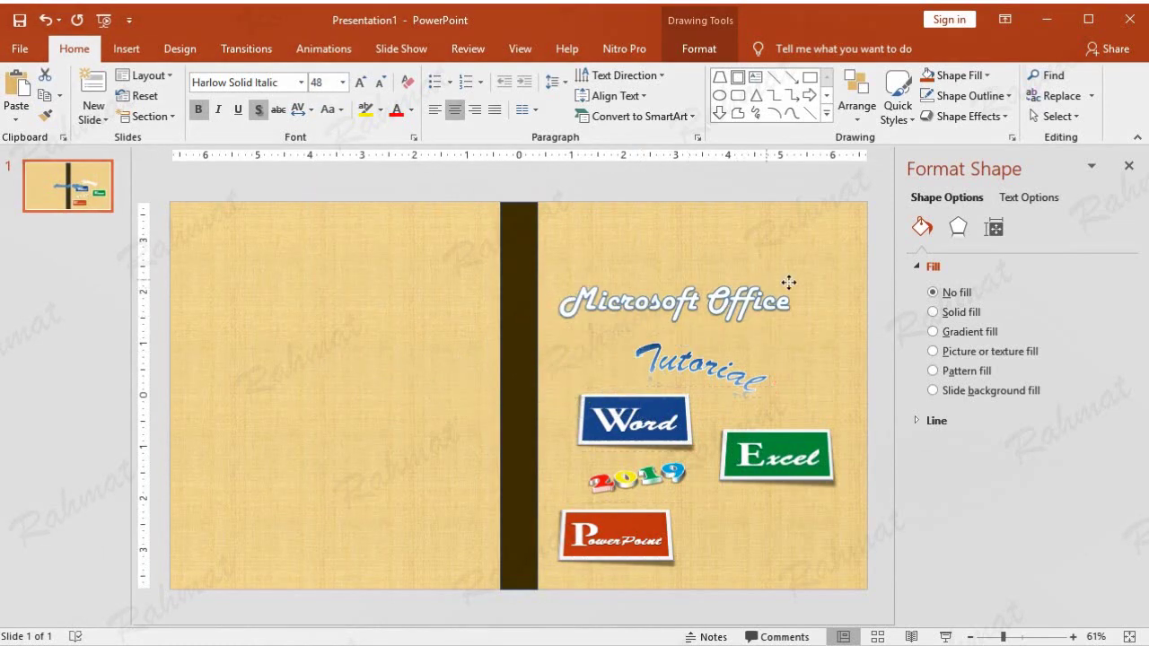
triple_click(696, 292)
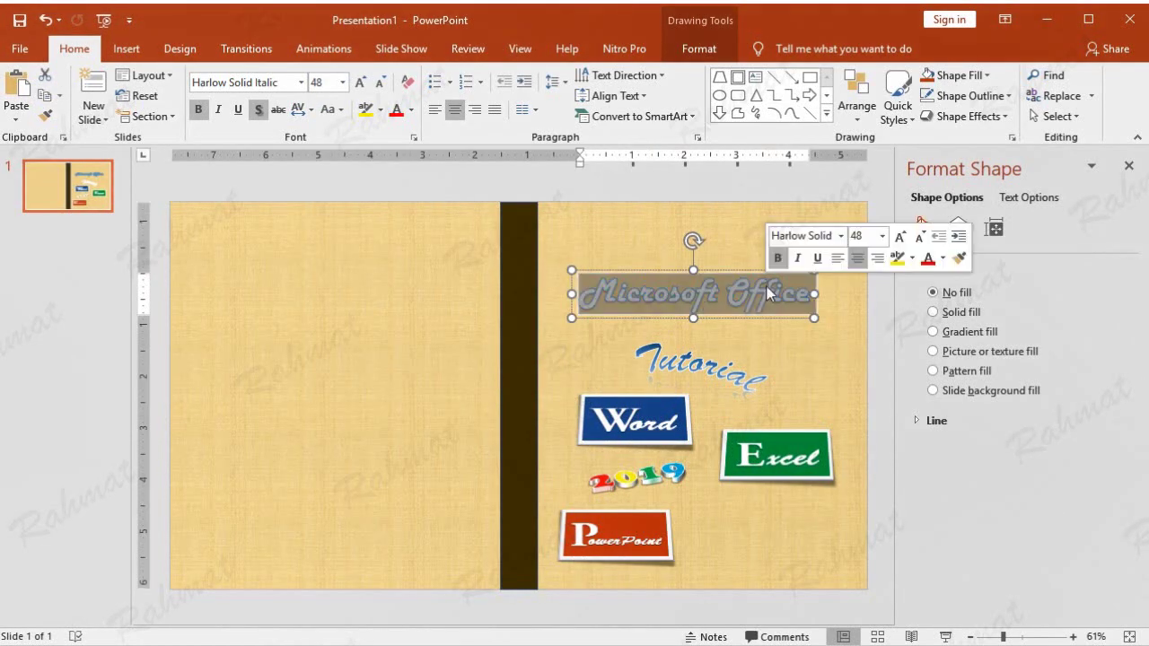
- Resize the Microsoft Office text to 44 pt and fill it blue
click(342, 83)
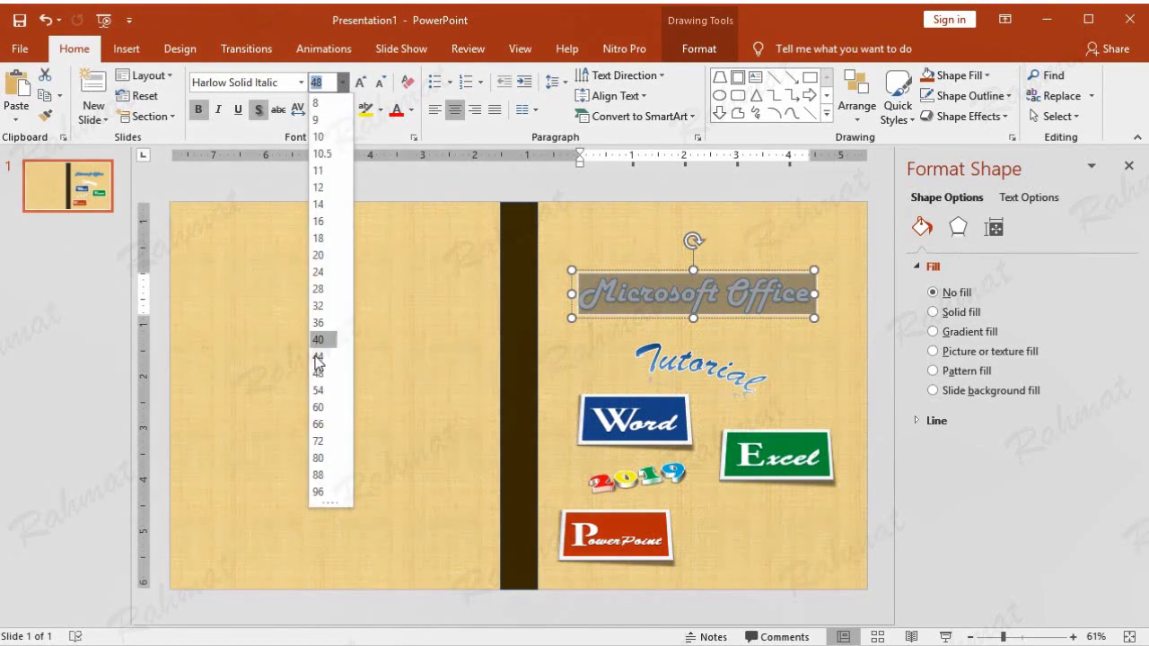
click(318, 357)
click(699, 48)
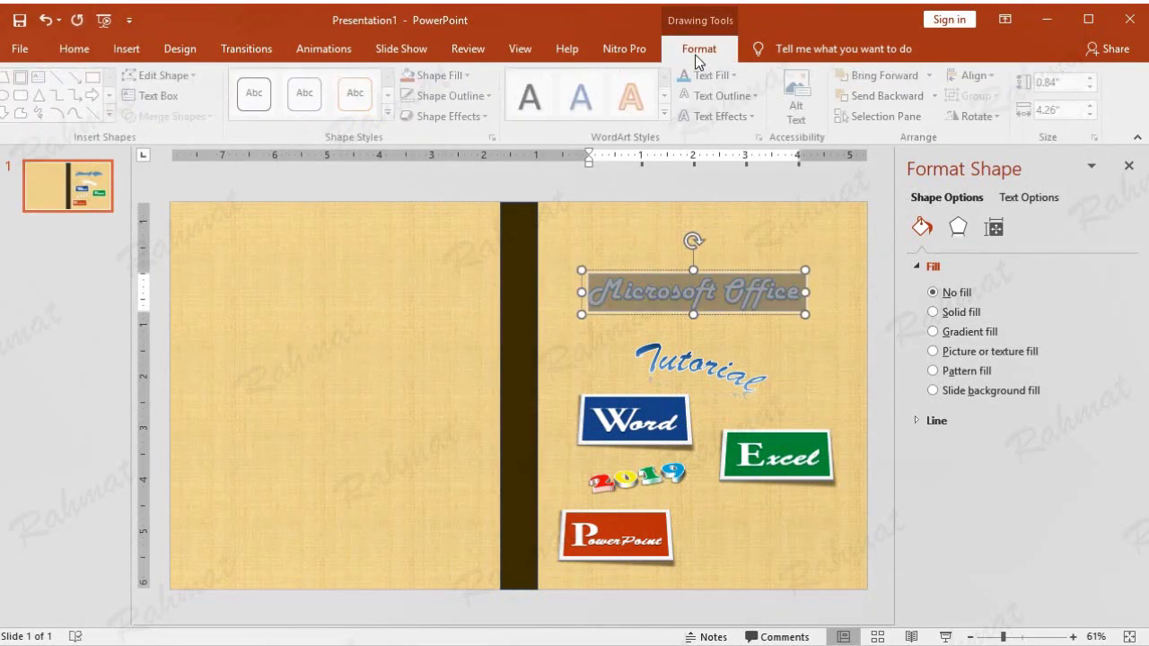
click(735, 76)
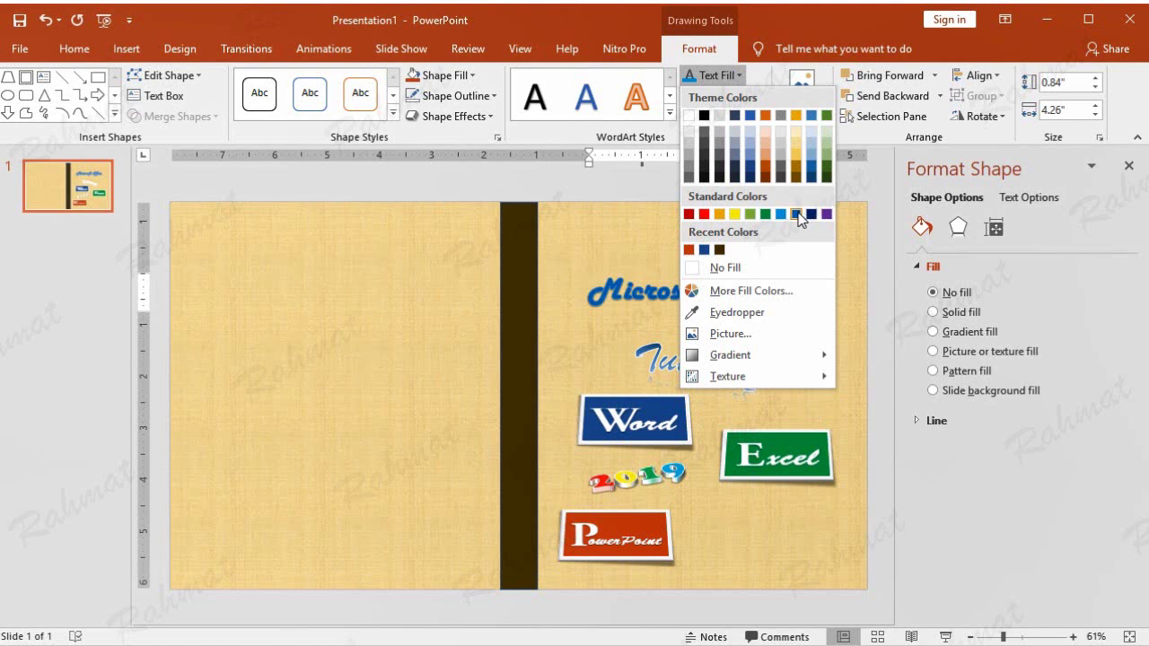
click(796, 214)
- Outline the text in white with a 2¼ pt weight
click(727, 95)
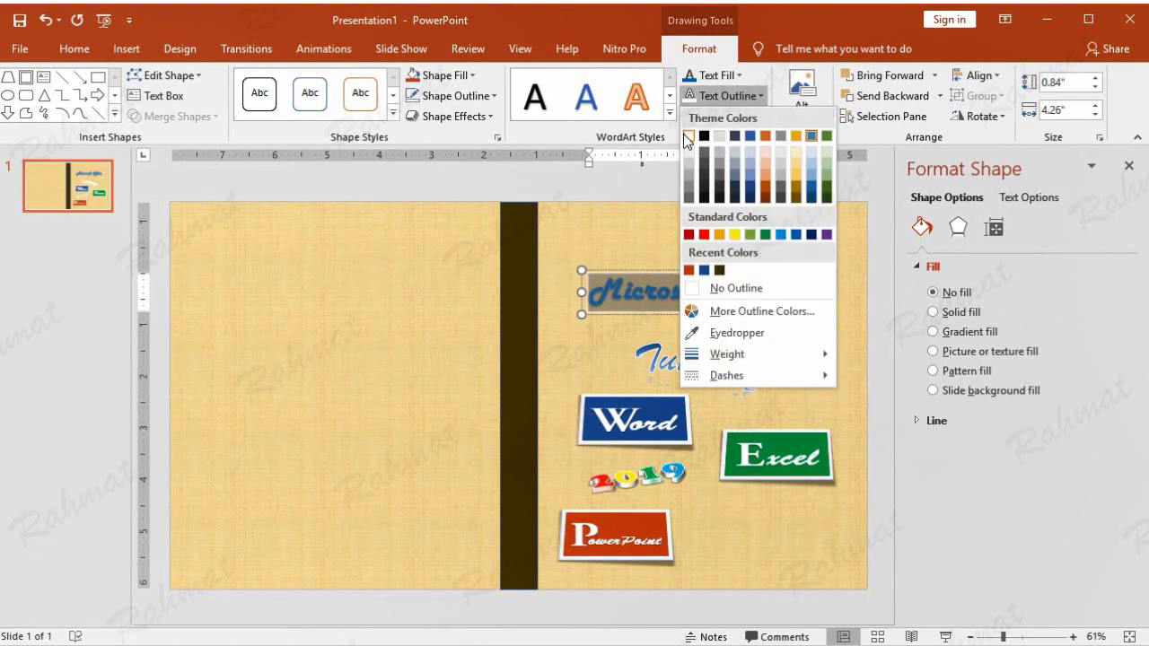
click(686, 136)
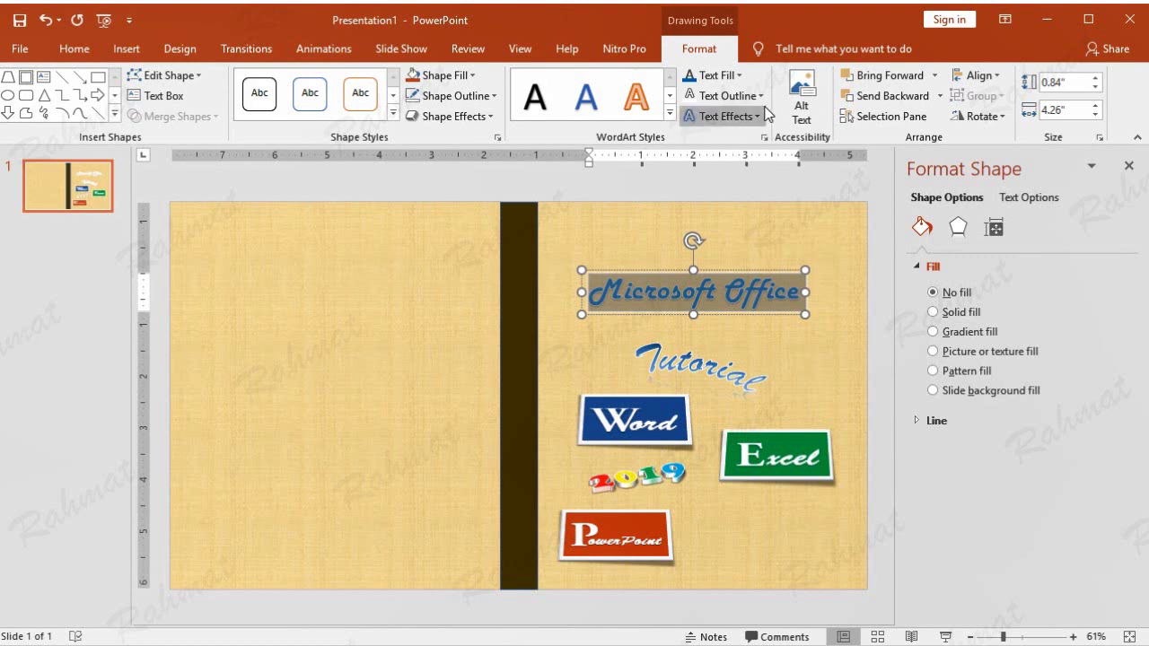
click(727, 95)
mouse_move(808, 354)
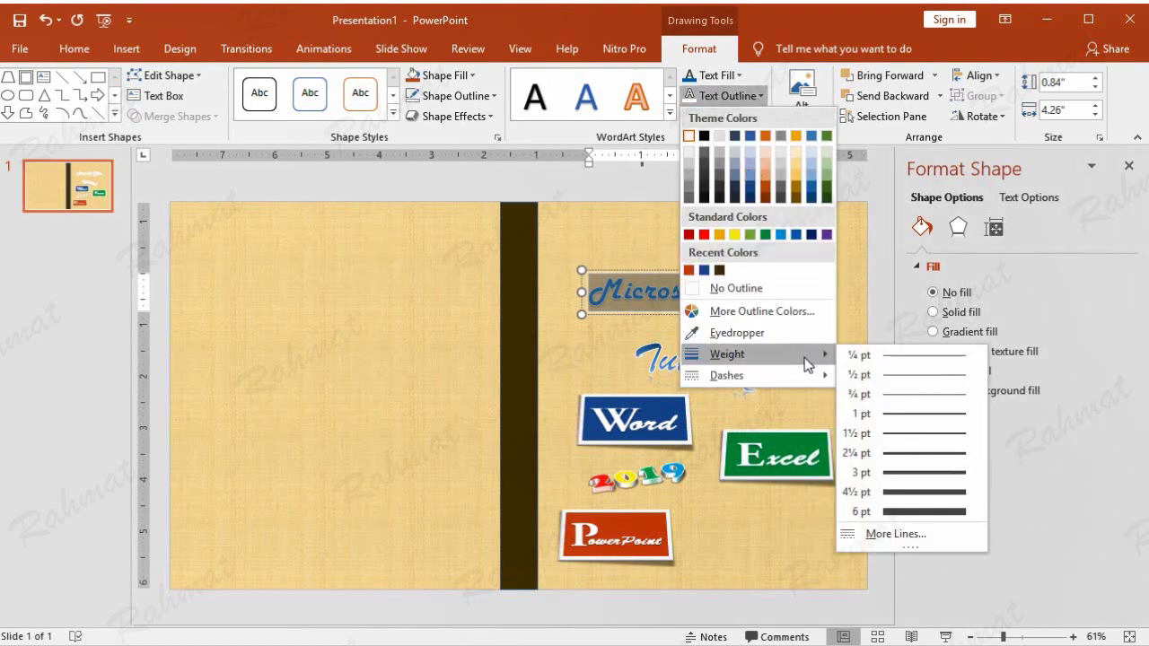
click(906, 459)
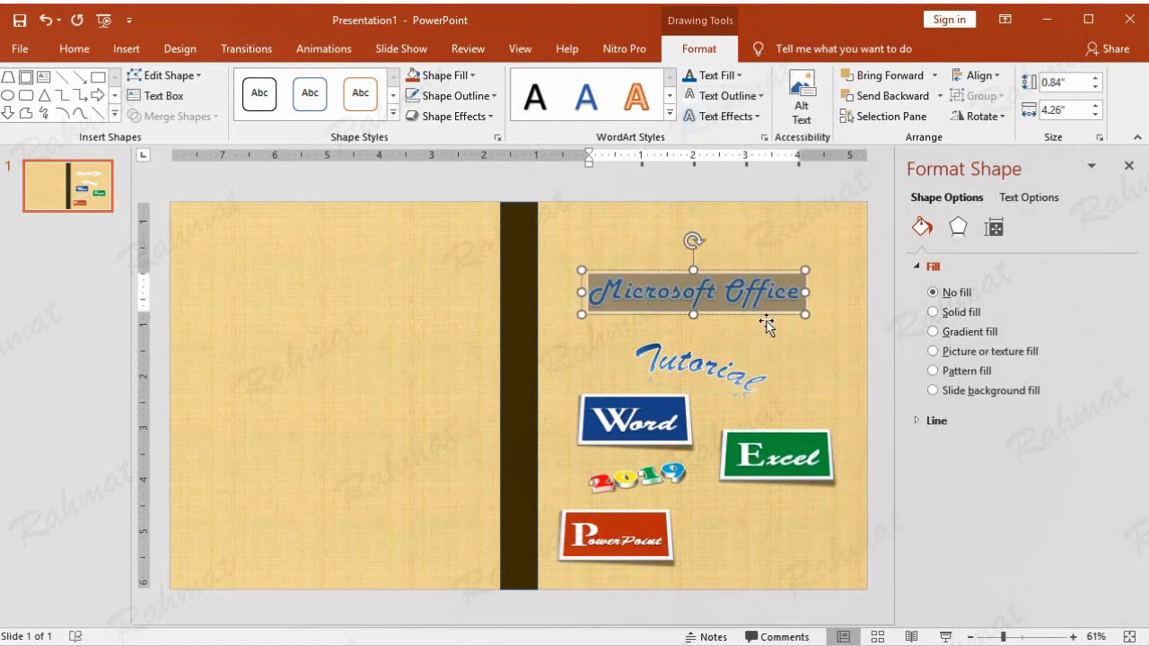
click(756, 272)
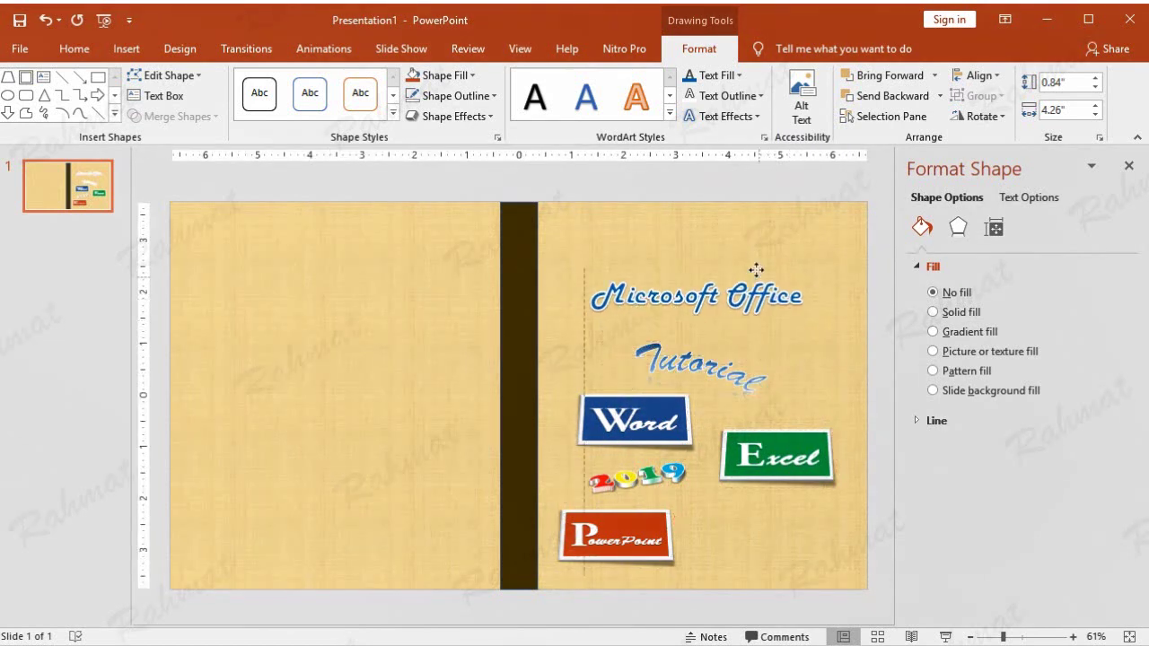
- Apply a Transform warp to the Microsoft Office WordArt and set its height to 0.93"
click(750, 118)
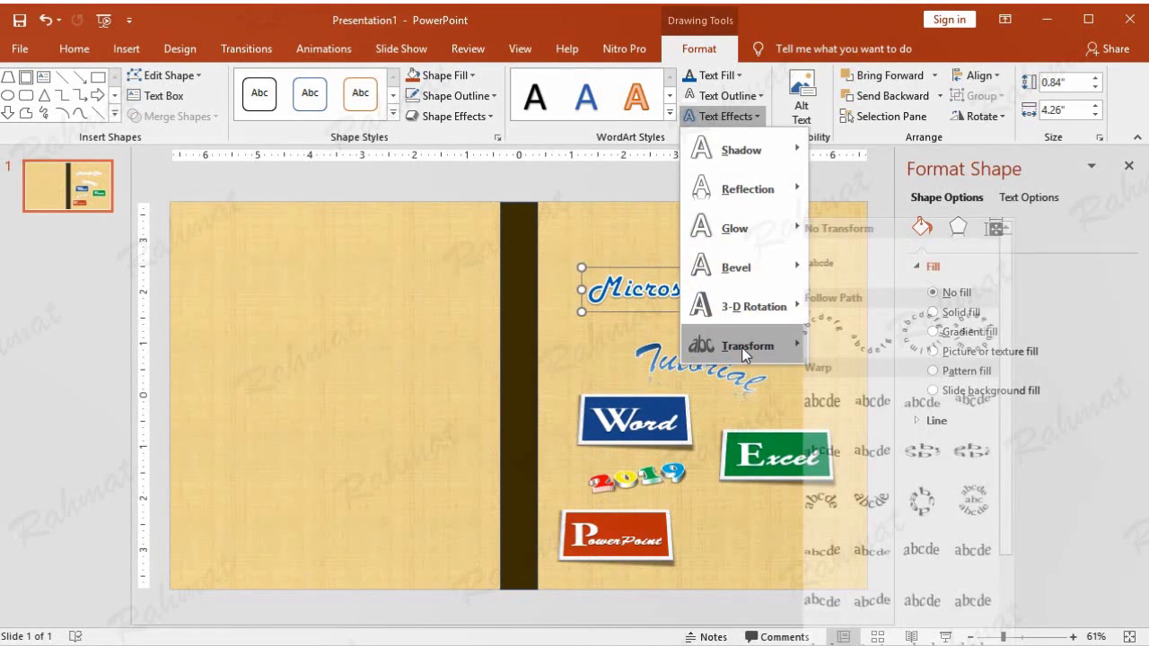
click(846, 402)
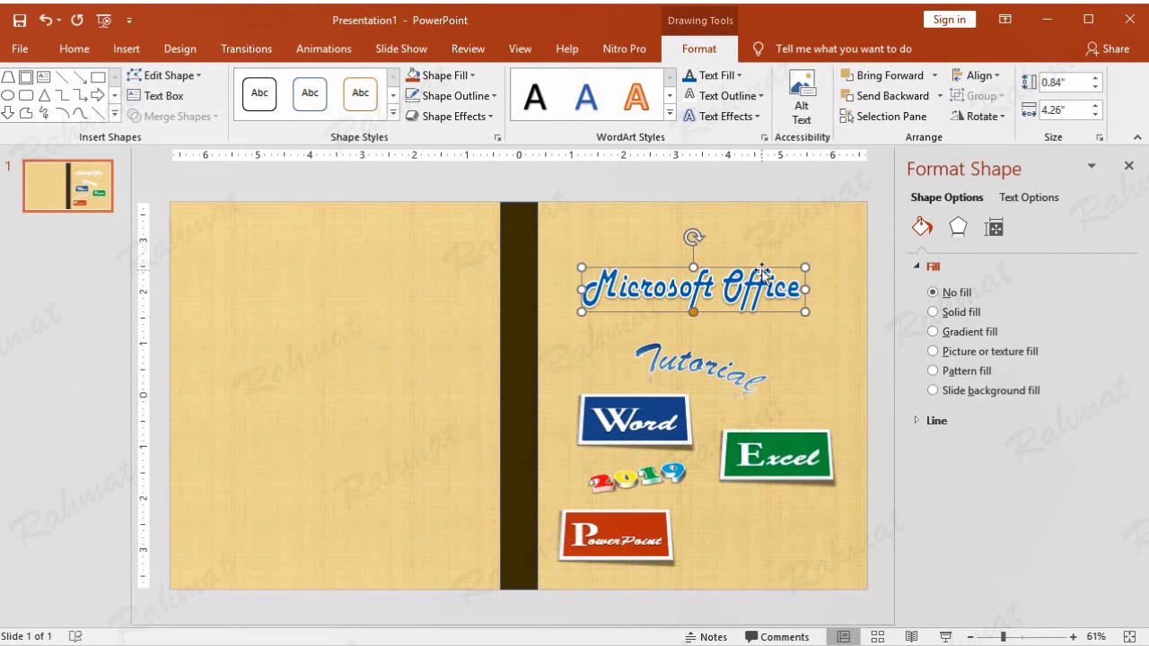
click(1071, 82)
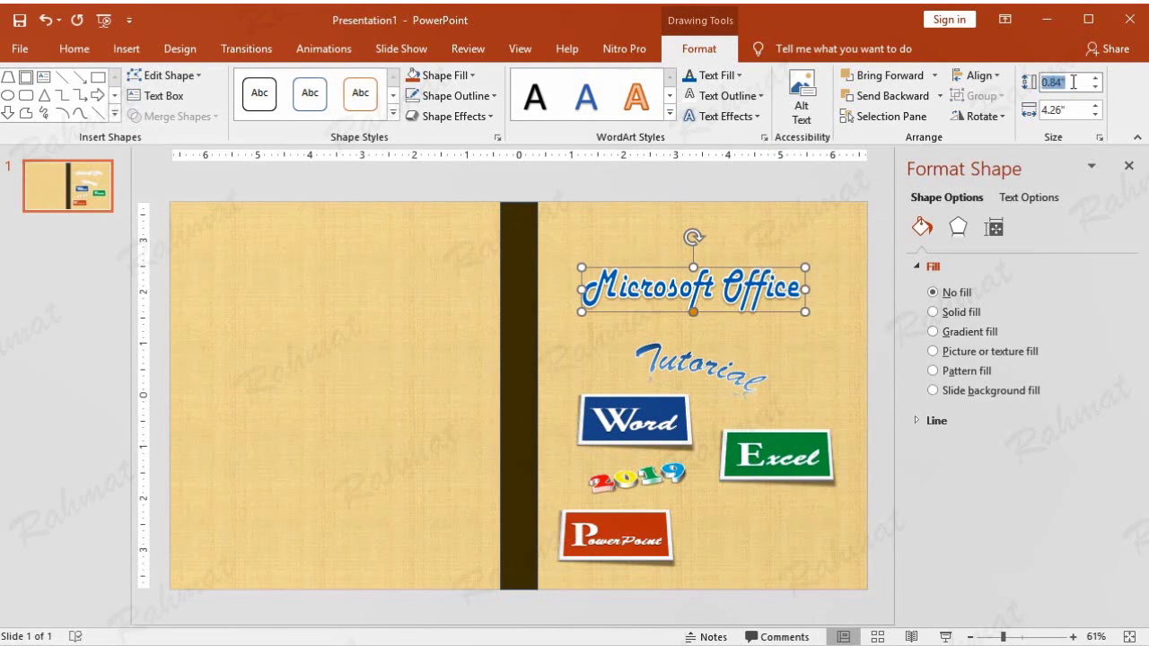
text(0.93)
click(1078, 109)
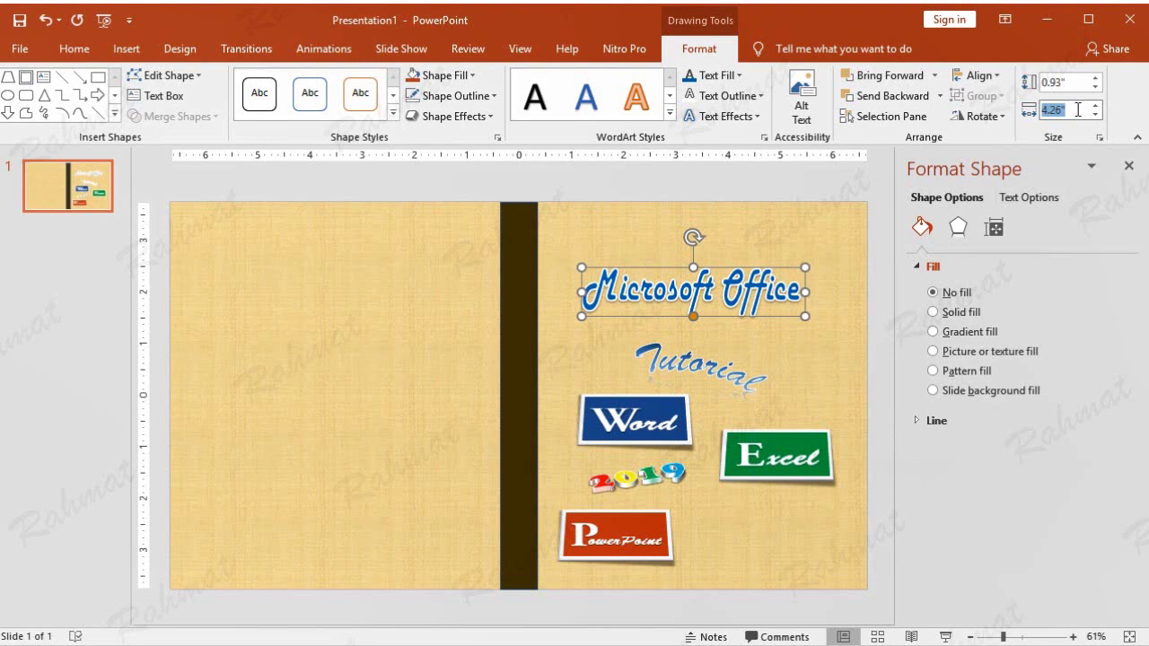
- Correct the height to 0.9", set width 3.4", and place it beside the PowerPoint badge
click(1071, 81)
key(BackSpace)
click(1074, 110)
text(3.4)
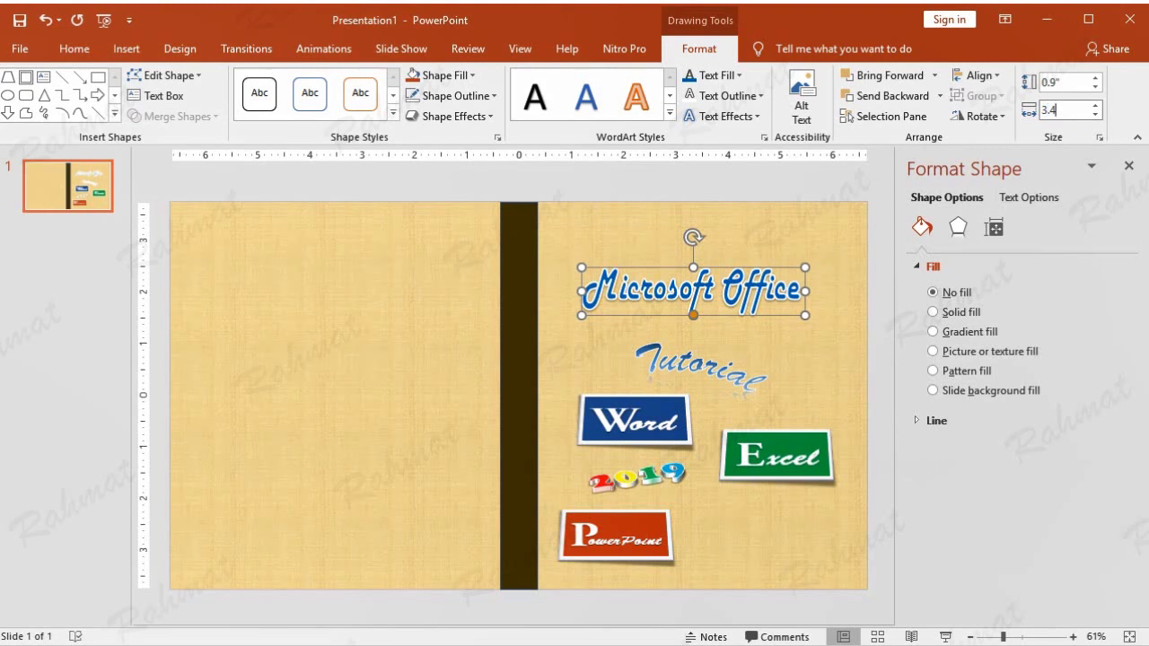
key(Return)
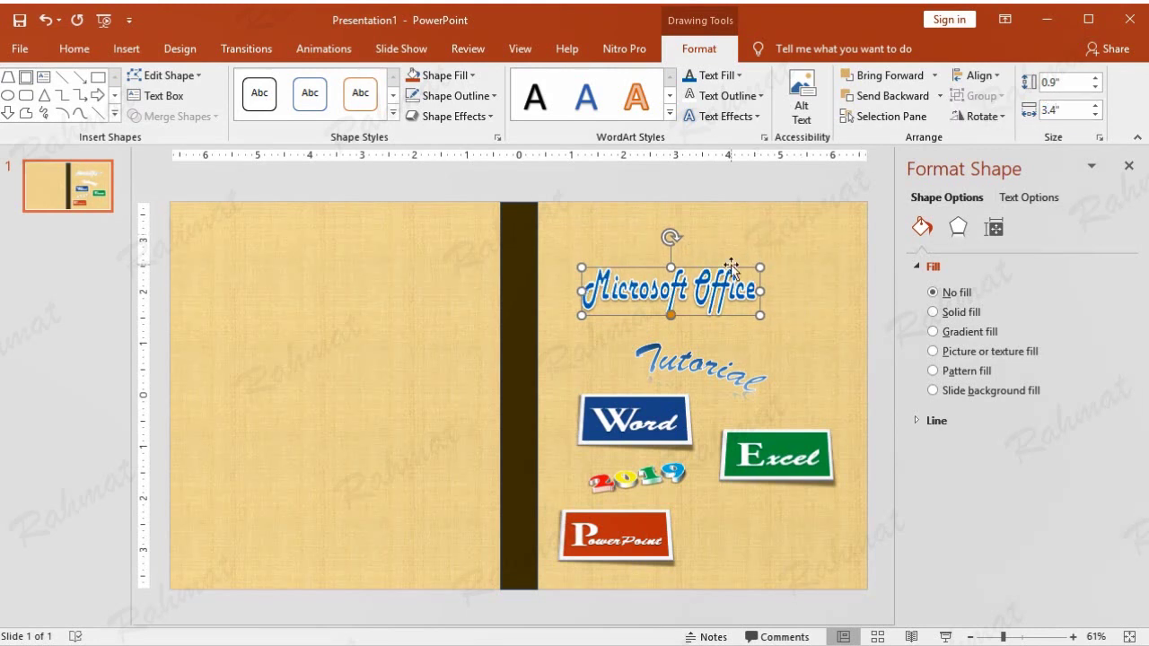
drag(732, 265, 834, 513)
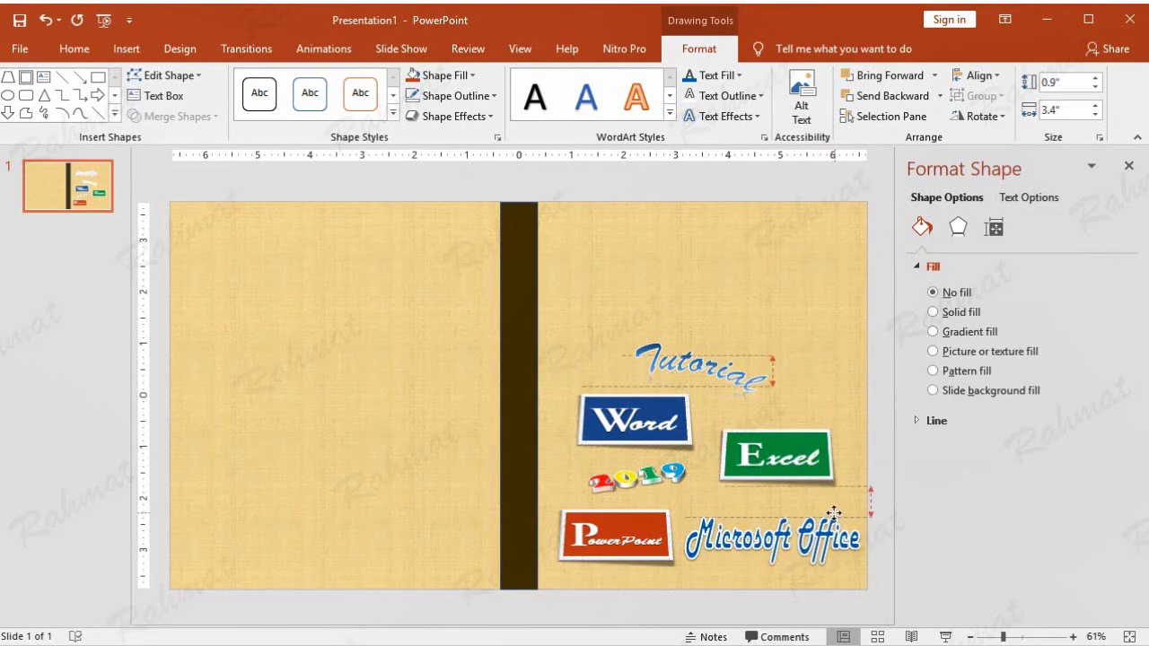
click(772, 179)
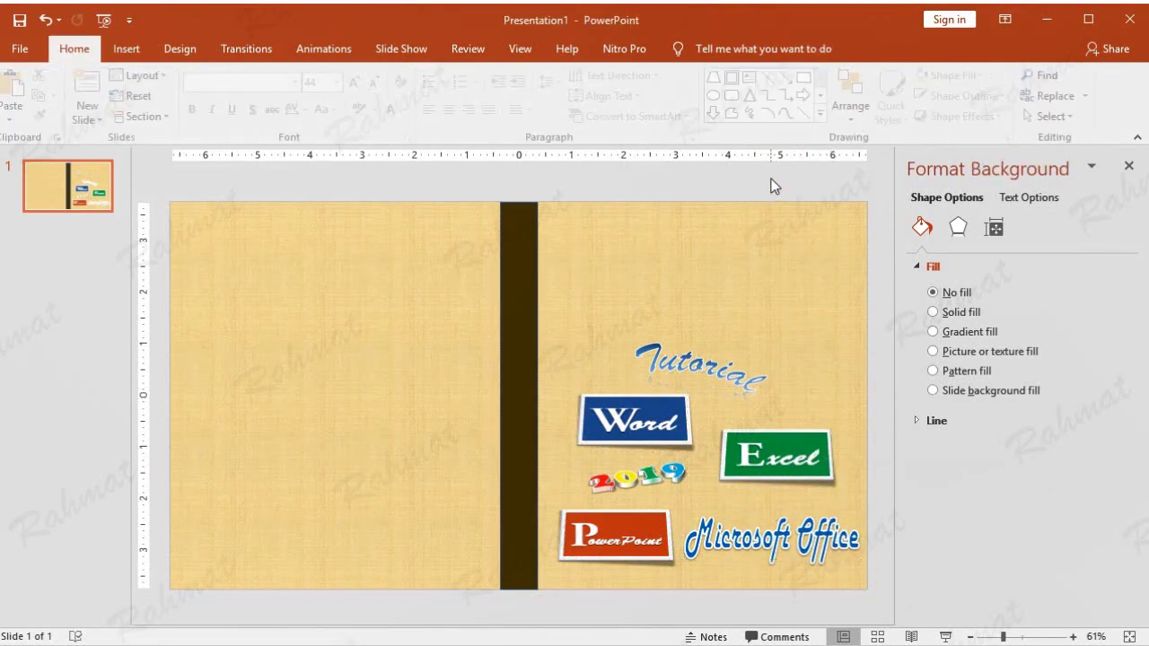
- Insert a WordArt containing the author's name and move it toward the top
click(125, 48)
click(792, 111)
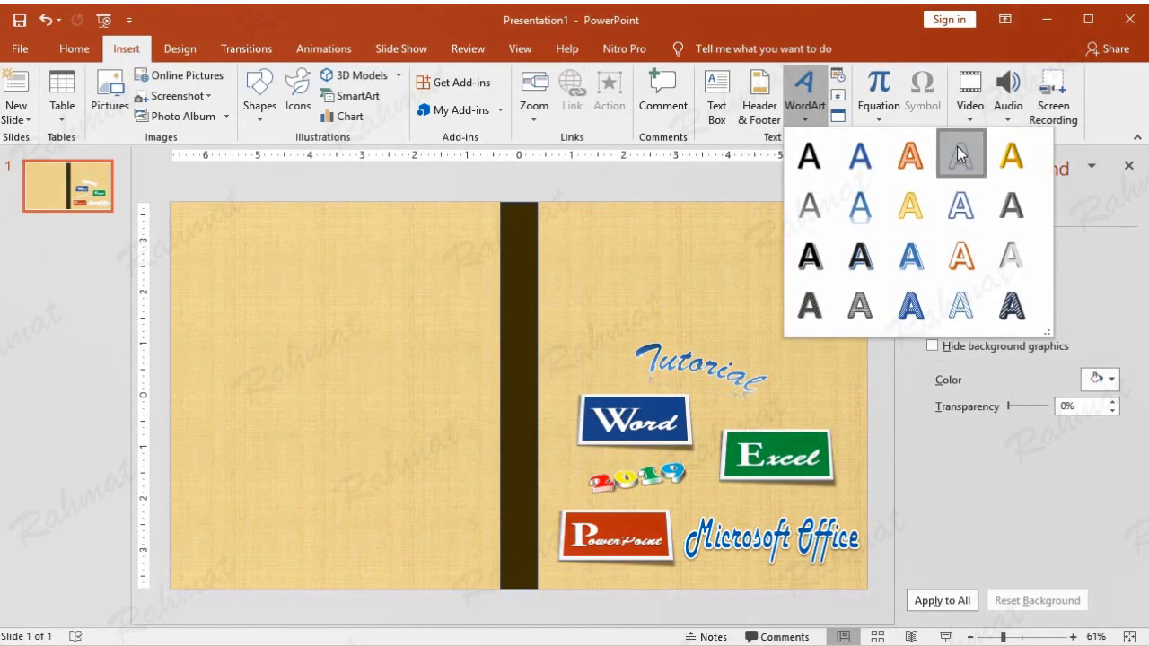
click(952, 149)
text(Rahma)
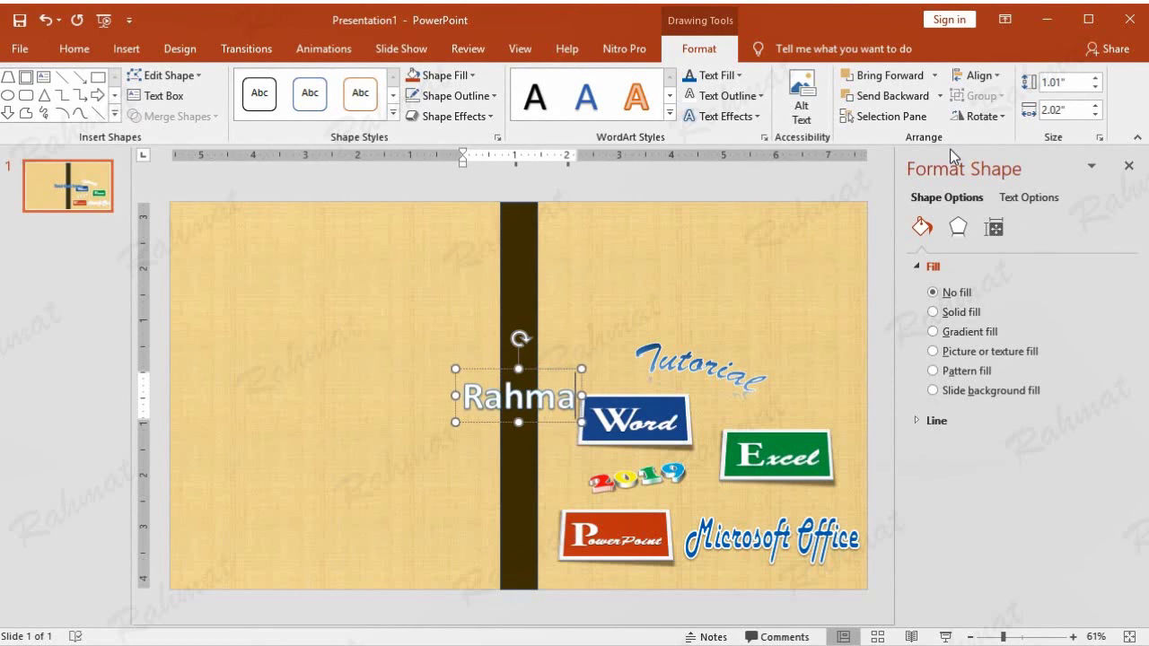
text(t Maula)
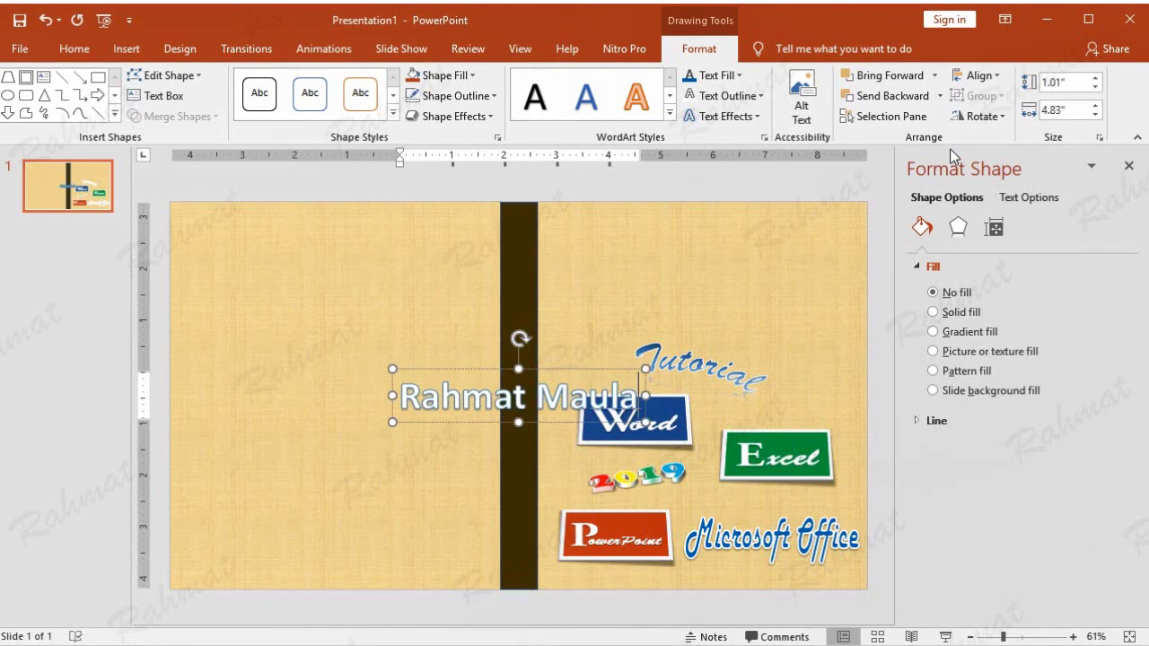
text(na)
drag(596, 369, 711, 228)
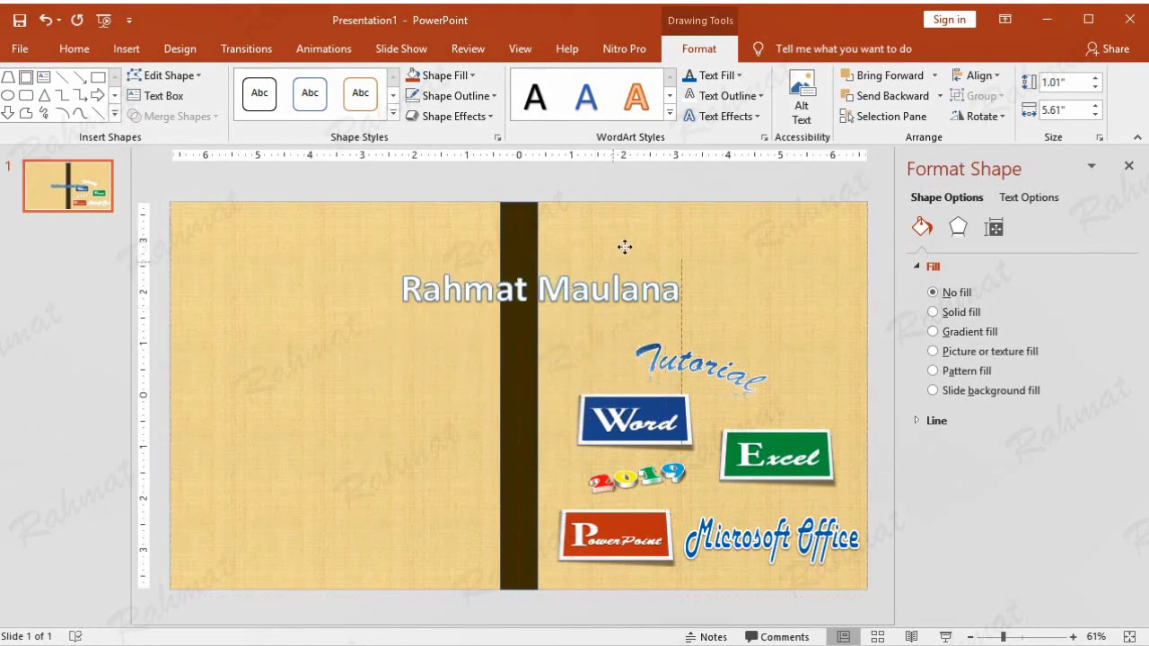
click(682, 254)
triple_click(679, 254)
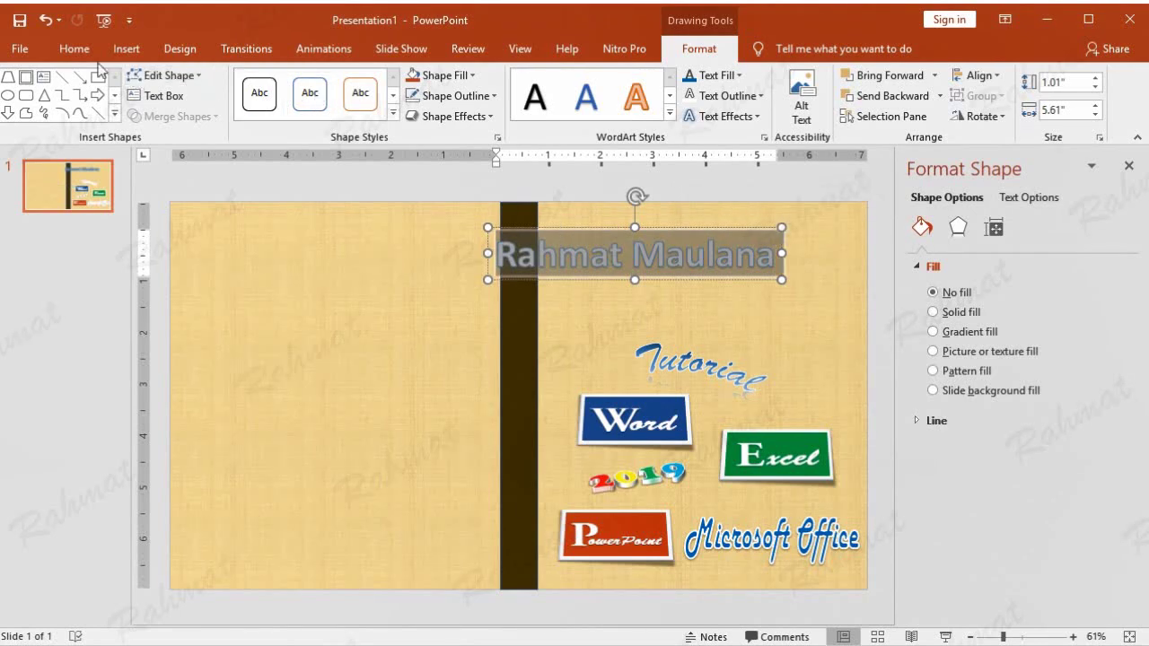
- Set the name's font to Bahnschrift Light Condensed at size 20
click(81, 49)
click(301, 83)
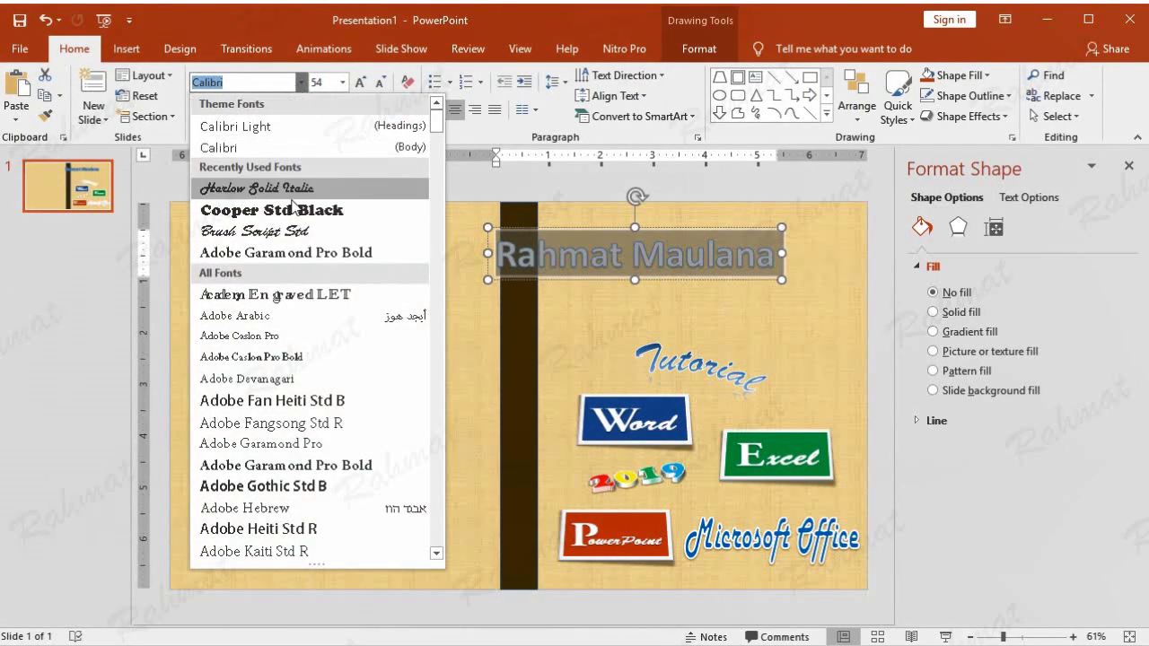
scroll(318, 440, down, 4)
scroll(321, 430, down, 4)
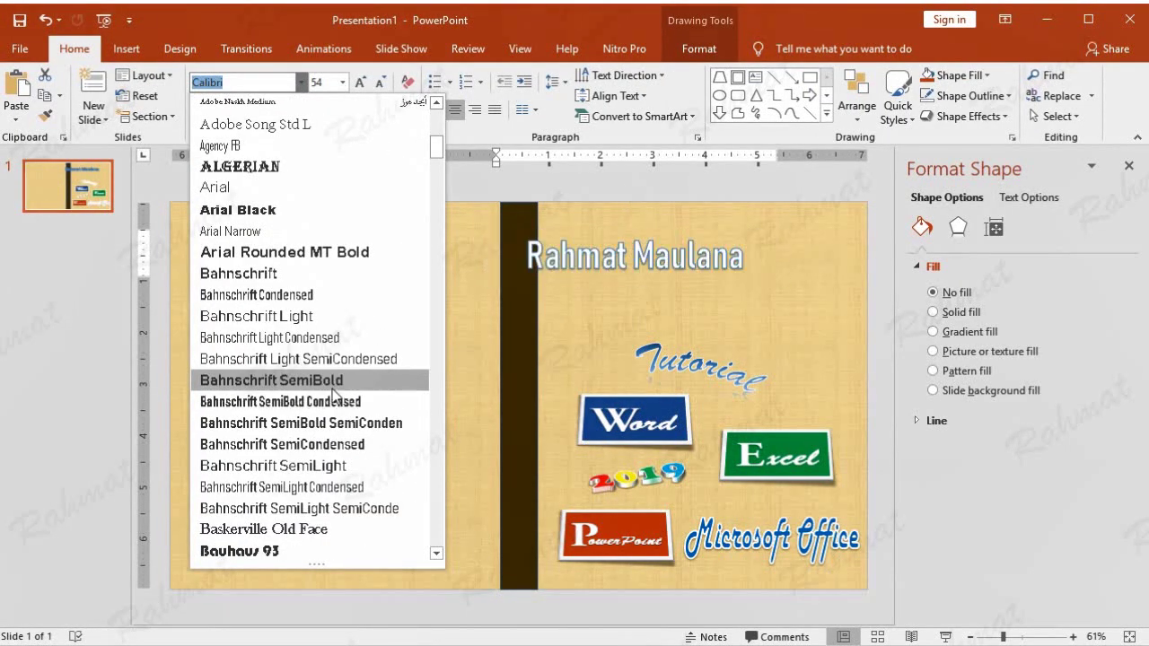
click(349, 338)
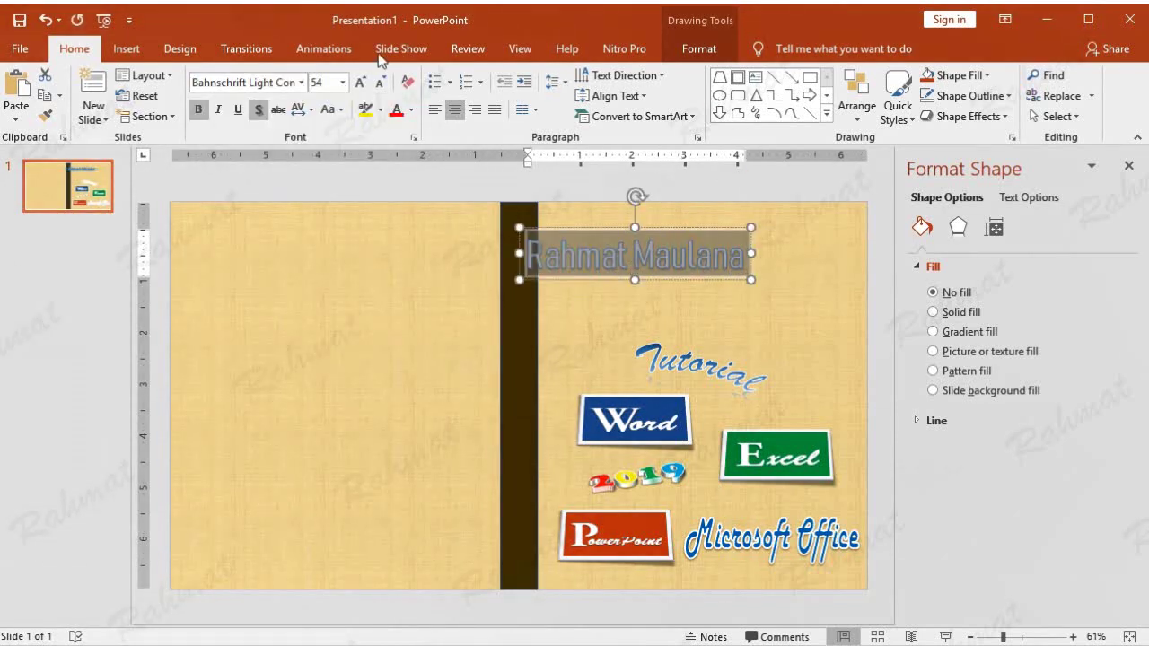
click(342, 83)
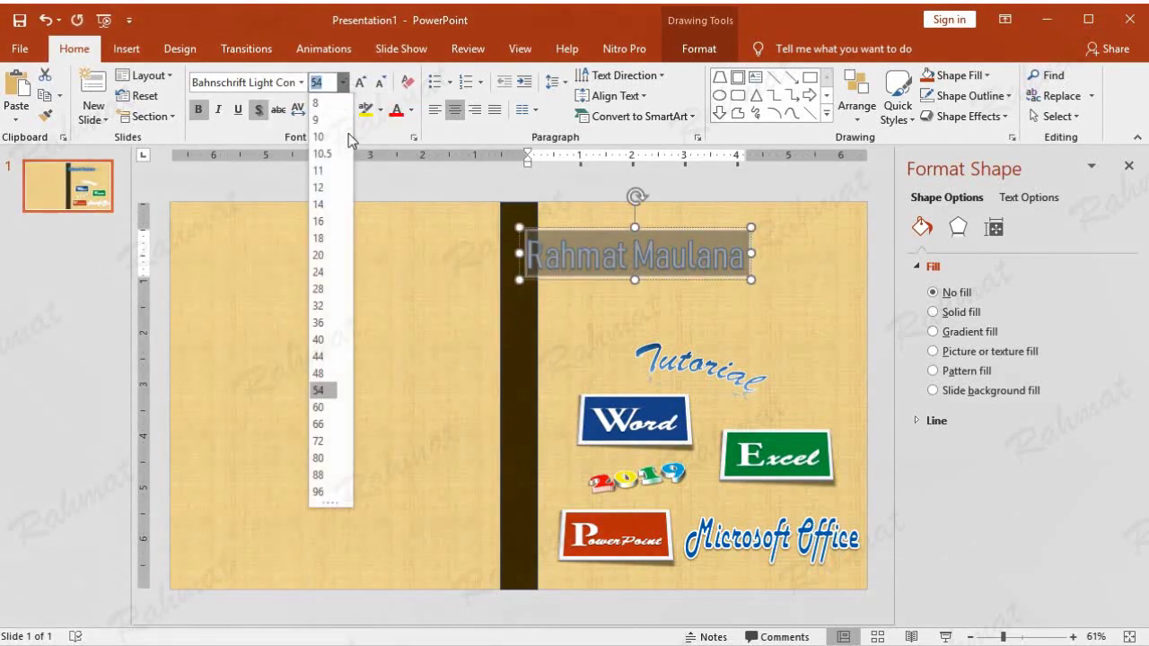
click(320, 254)
- Remove the name's text outline and position it at the top beside the spine
click(704, 49)
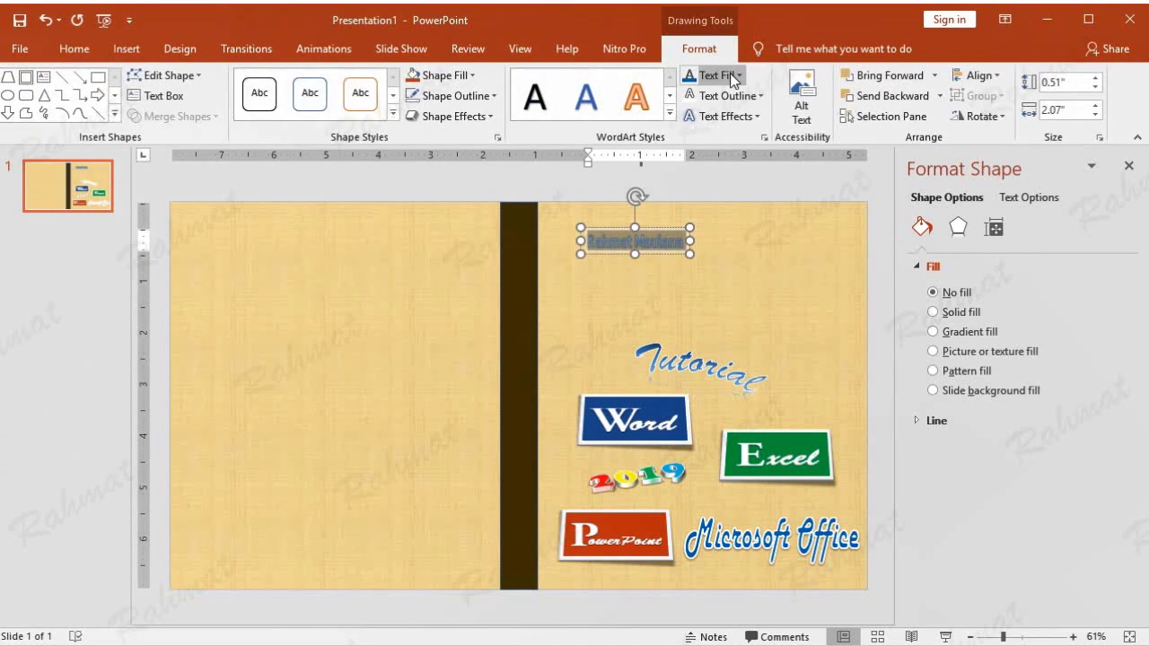
click(736, 76)
click(734, 75)
click(759, 95)
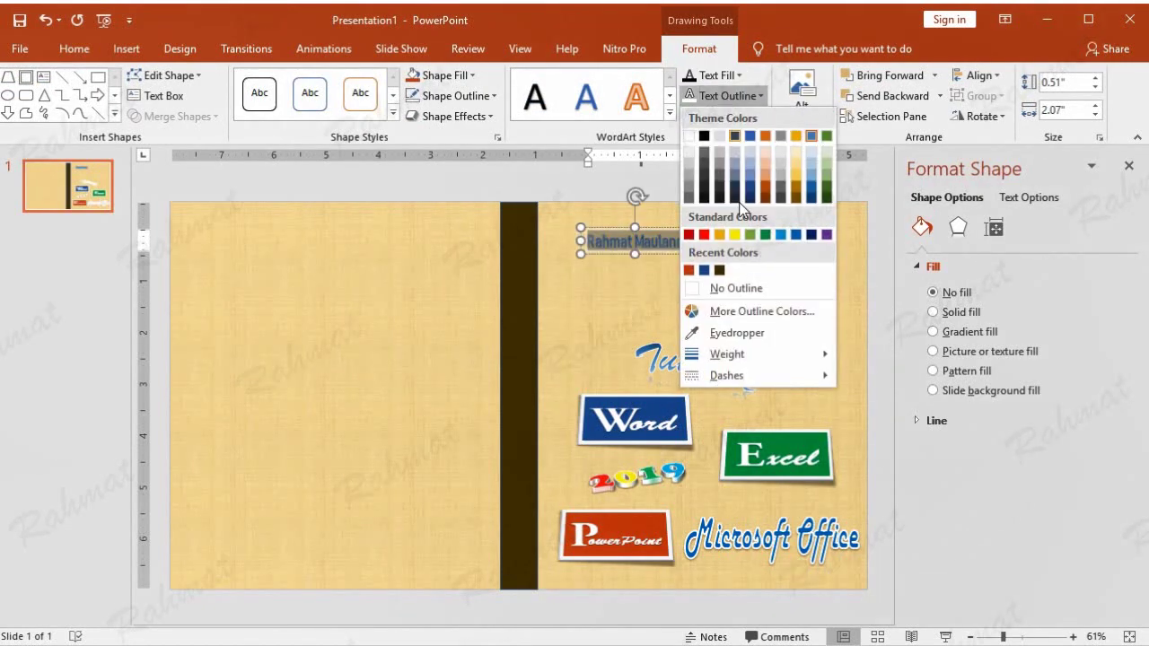
click(763, 288)
drag(649, 230, 613, 207)
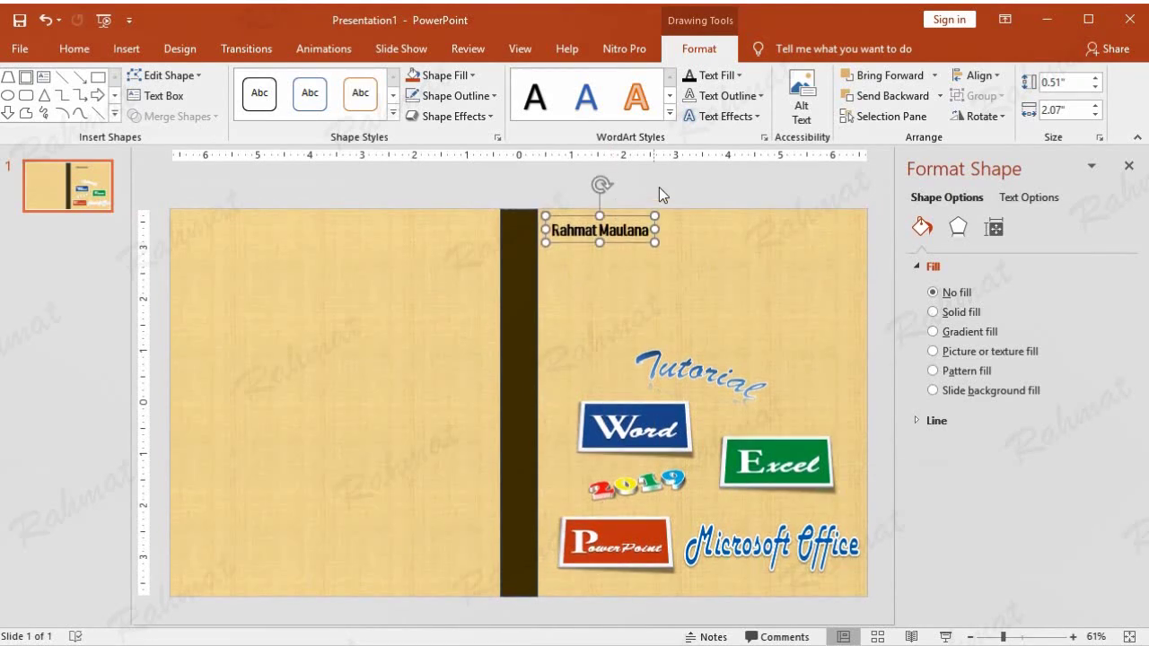
click(660, 186)
click(146, 49)
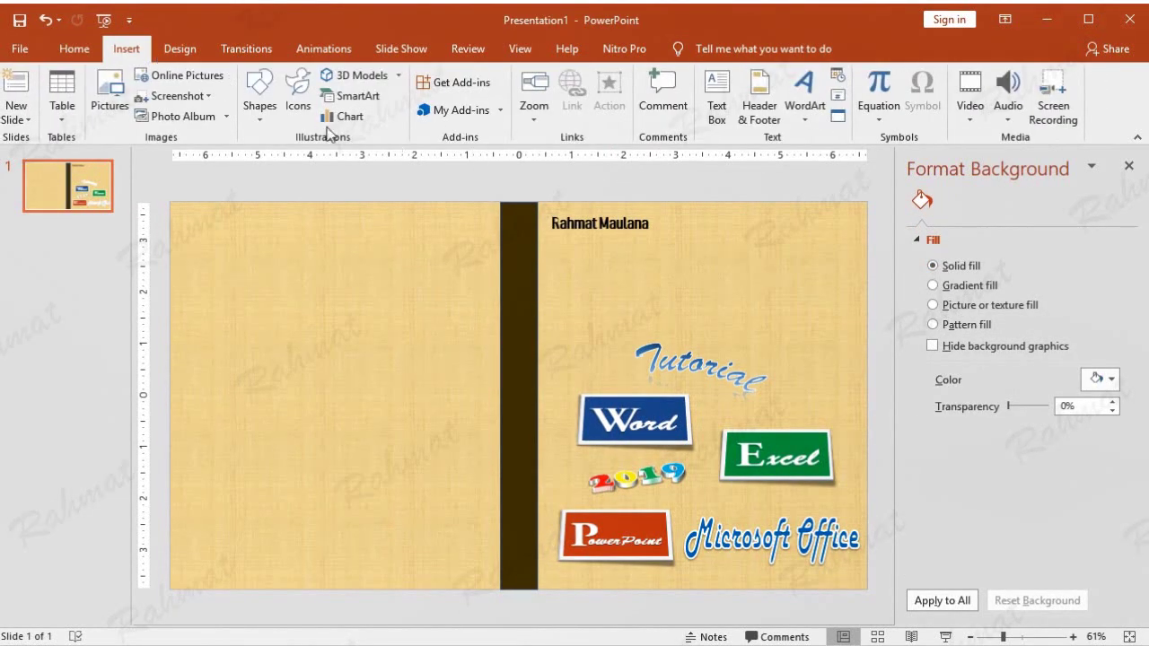
click(258, 94)
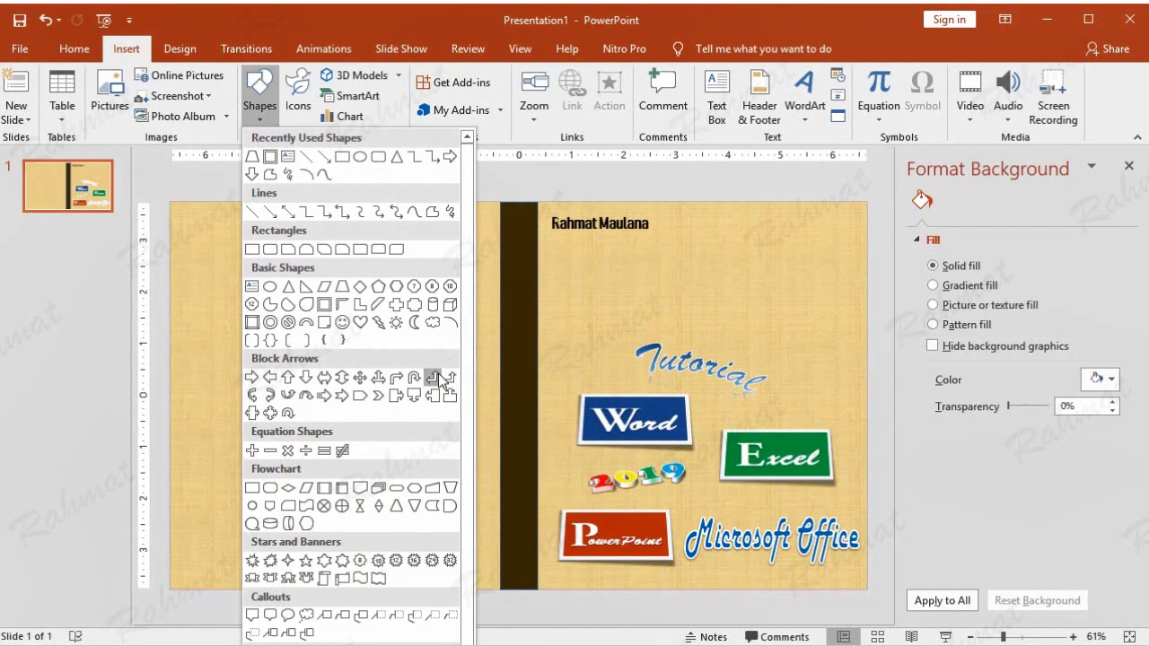
- Draw a pentagon arrow below the author's name and size it 0.4" by 1.5"
click(360, 395)
mouse_move(701, 257)
mouse_down()
mouse_move(783, 290)
mouse_move(621, 278)
mouse_up()
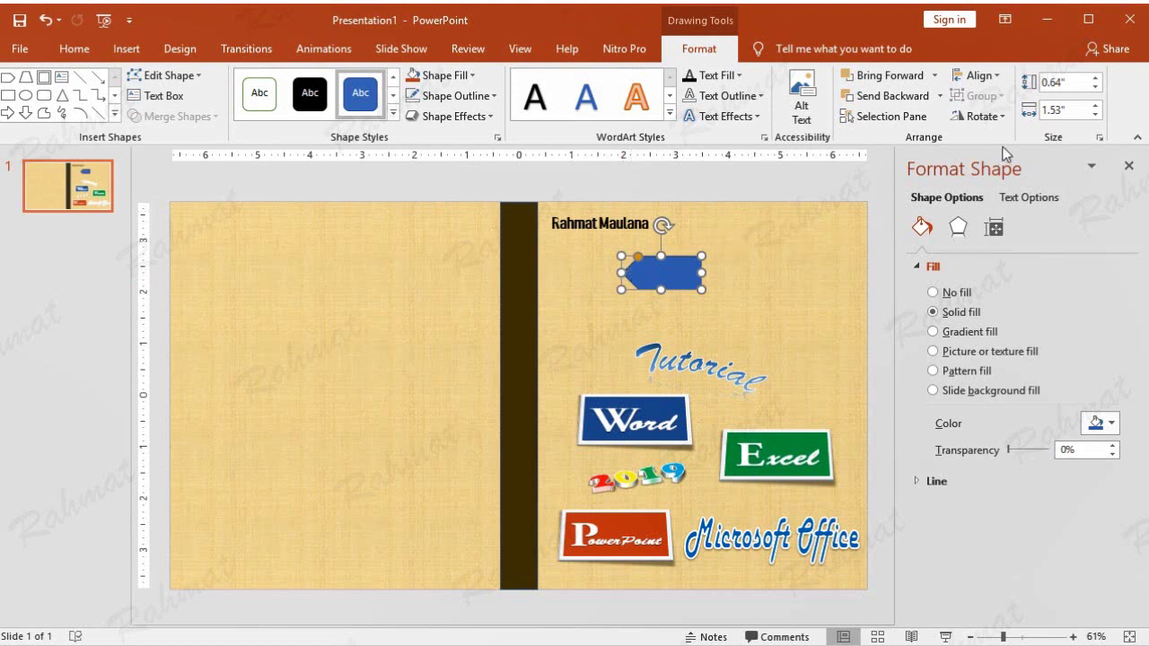
click(1066, 82)
text(.4)
click(1065, 110)
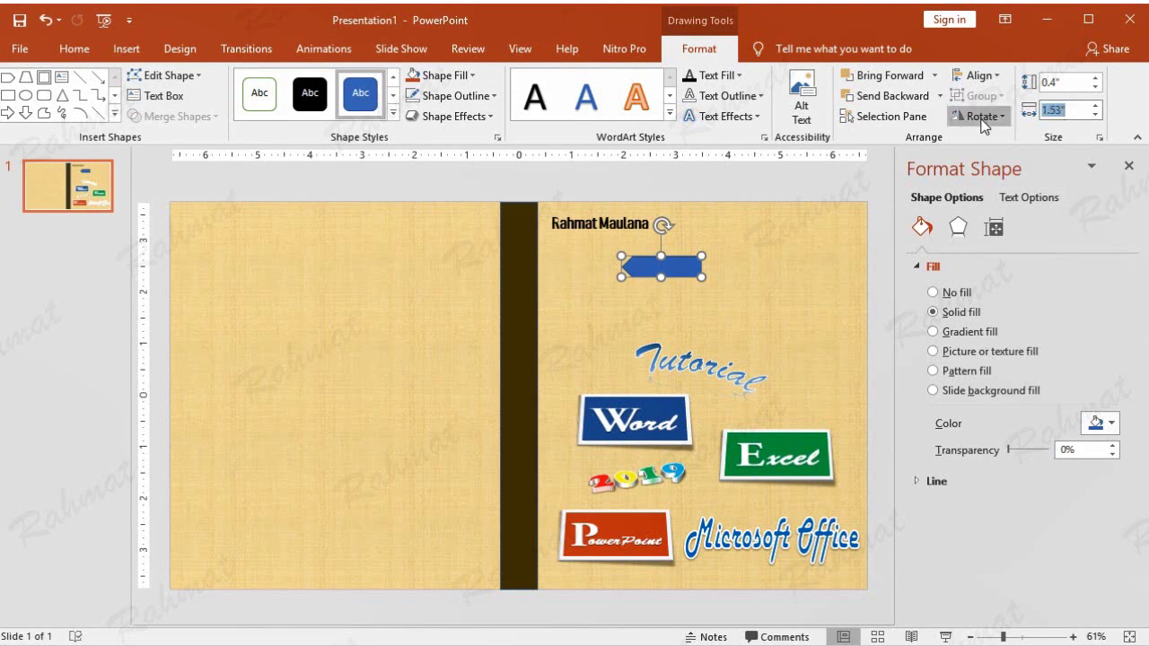
key(Return)
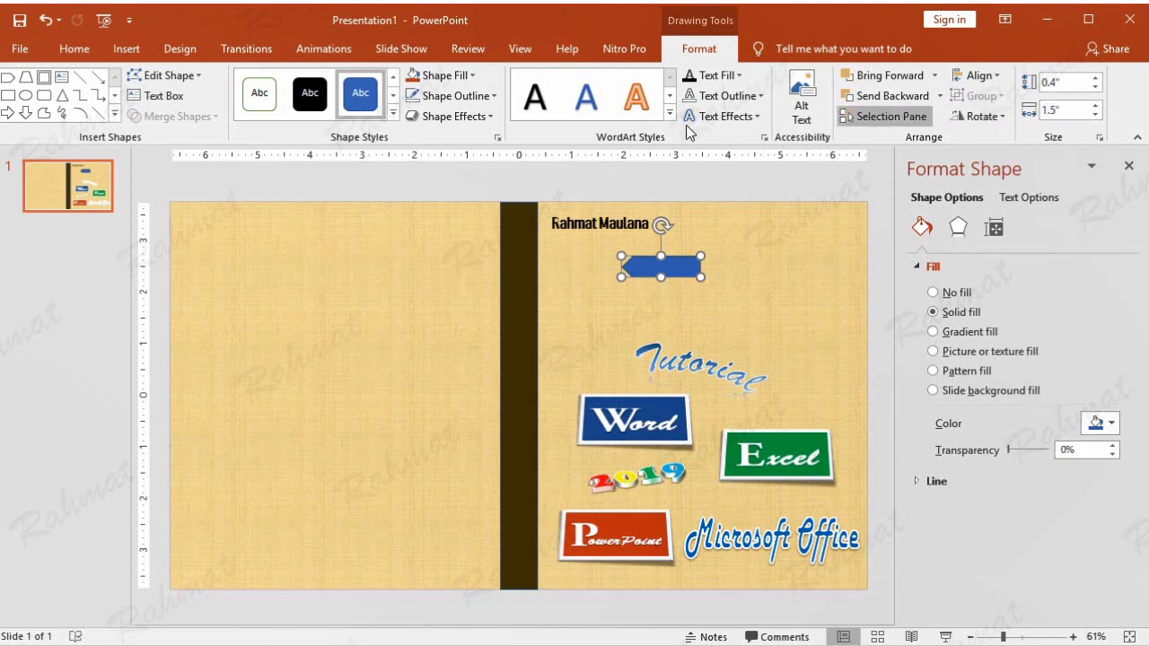
- Apply an Intense blue gradient shape style and move the arrow to the cover's right edge
click(392, 114)
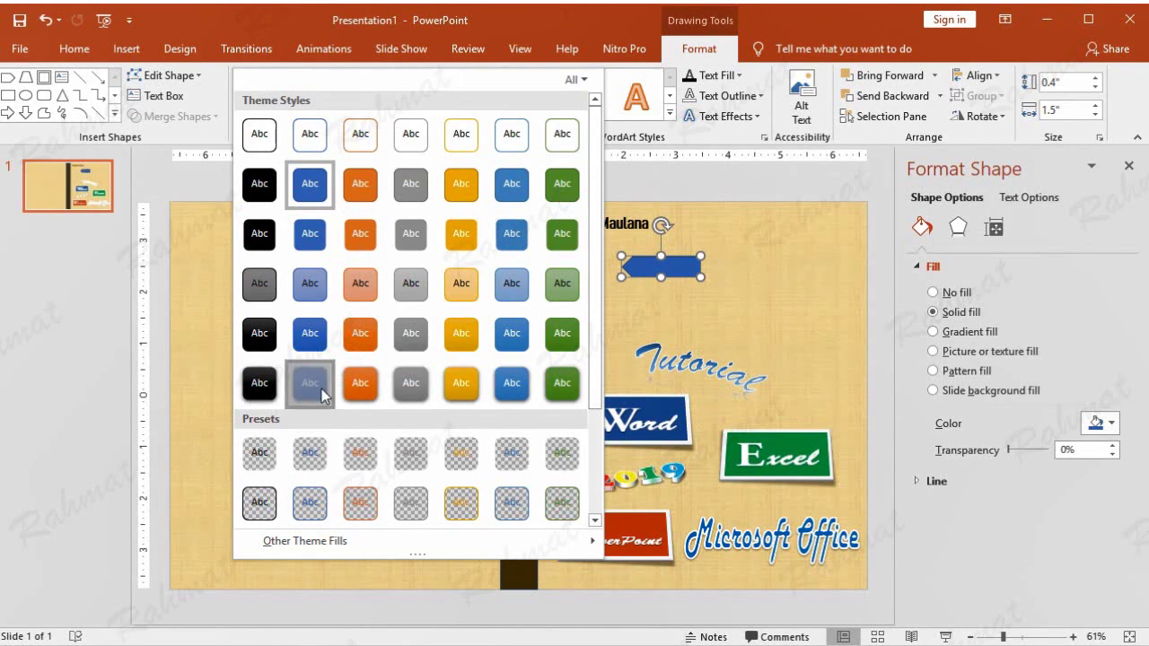
click(310, 383)
mouse_move(684, 262)
mouse_down()
mouse_move(788, 281)
mouse_move(840, 262)
mouse_up()
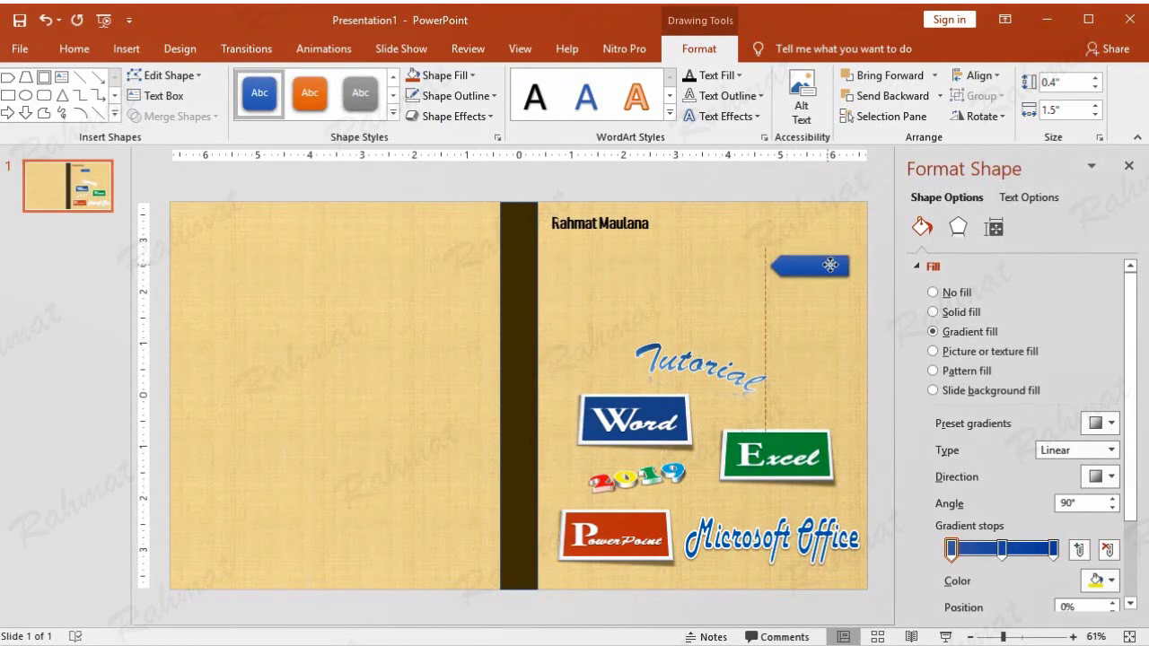
click(785, 174)
click(126, 49)
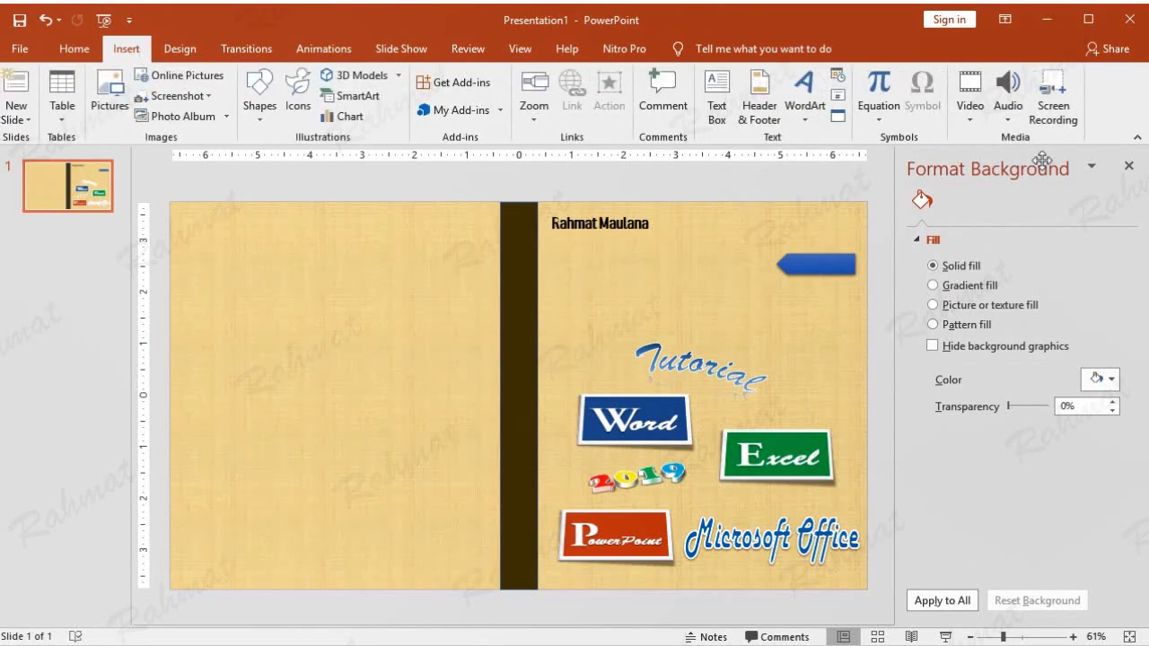
click(802, 107)
- Insert a 'New Edition' WordArt and reduce its font size
click(902, 154)
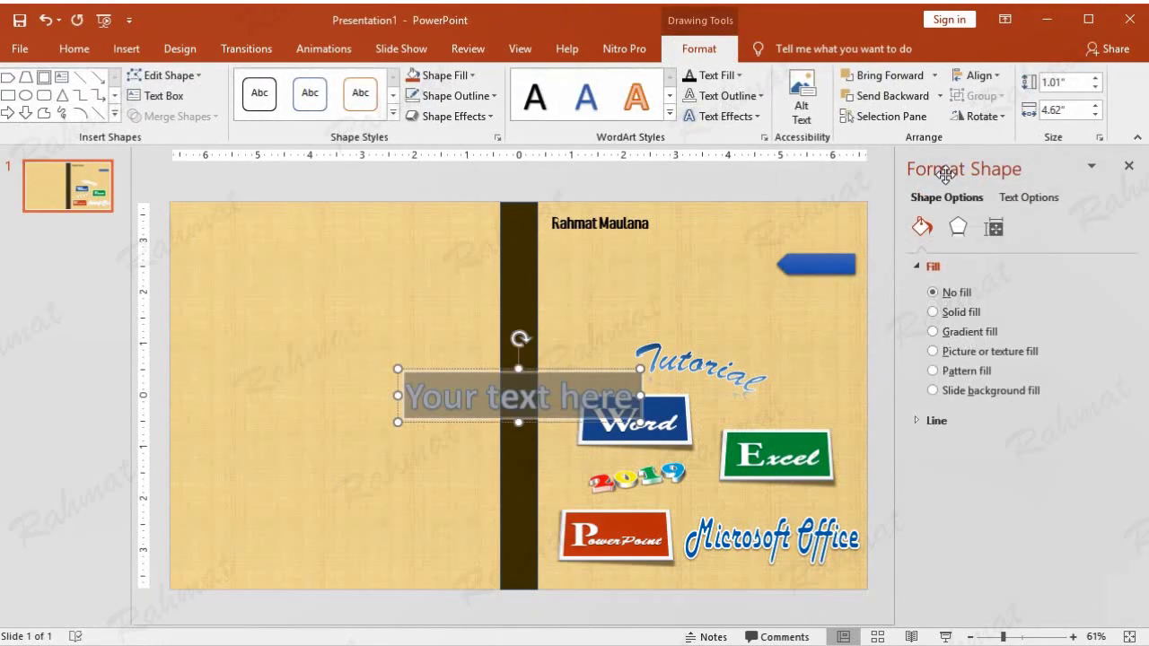
text(New Edition)
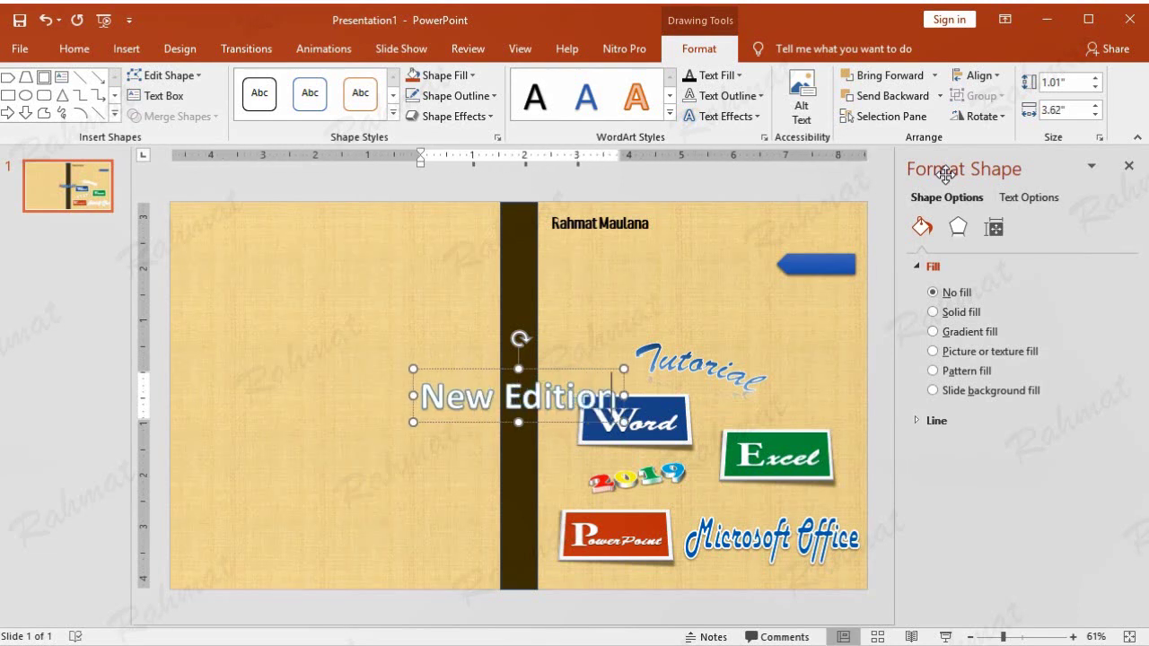
drag(618, 395, 418, 395)
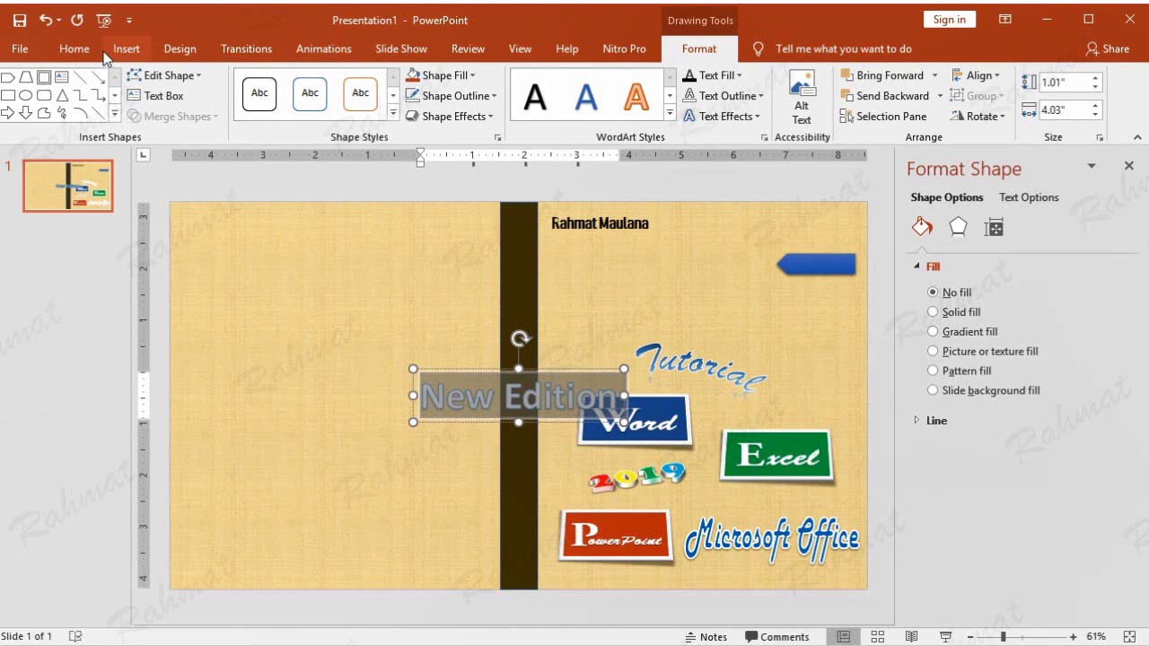
click(107, 52)
click(74, 48)
click(342, 82)
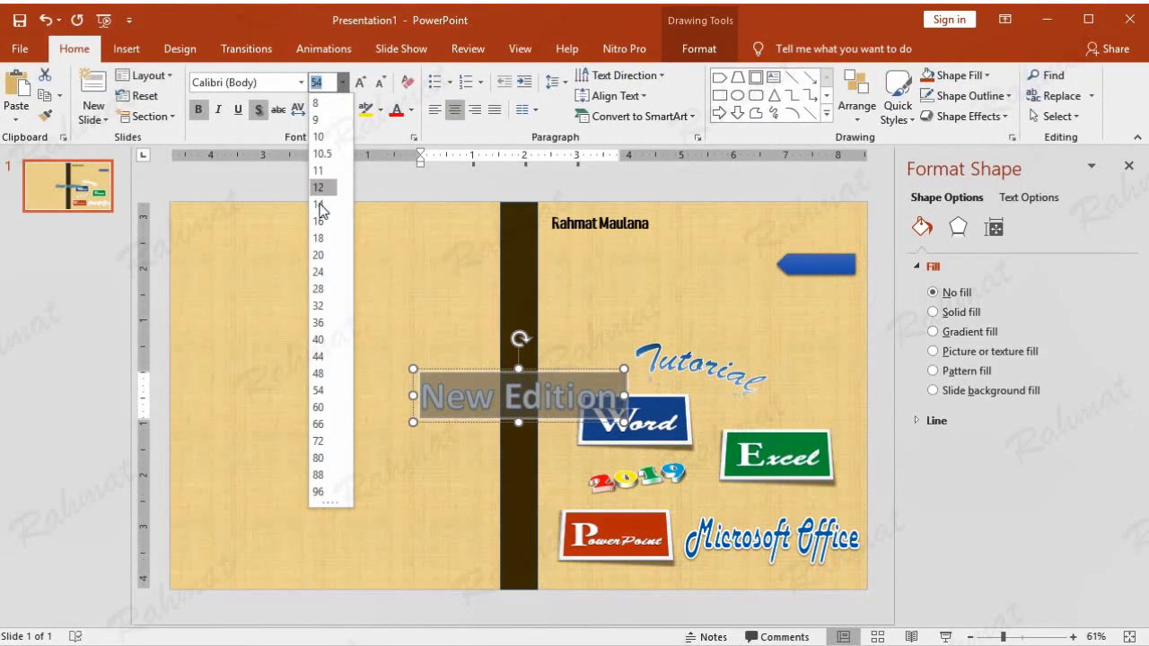
click(319, 305)
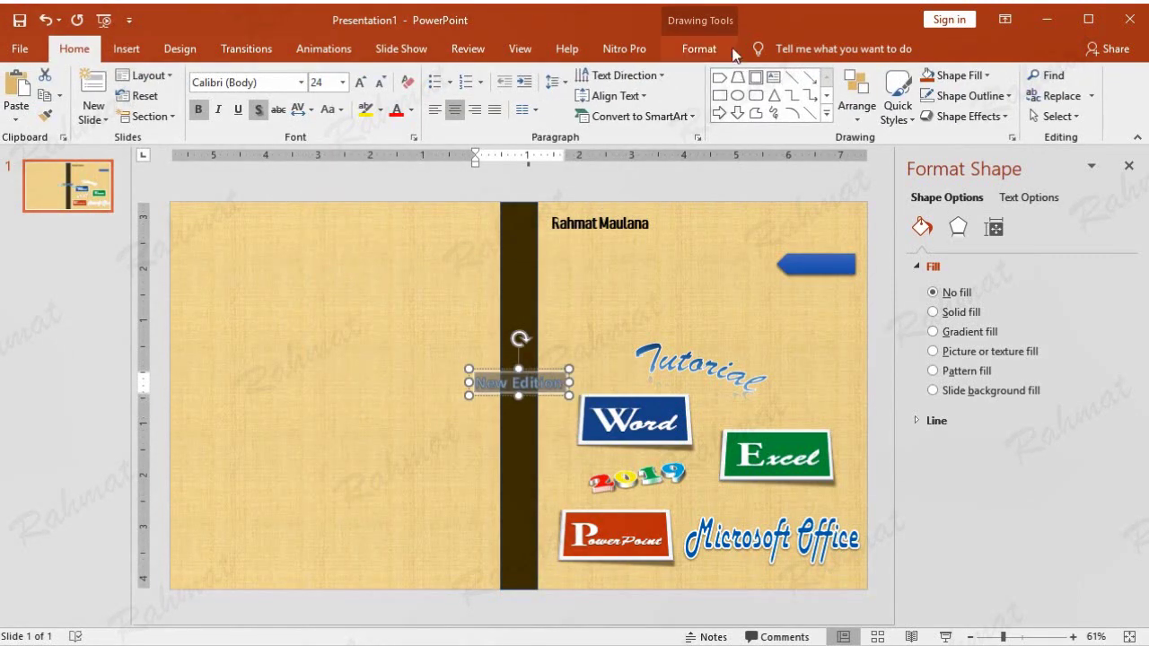
- Give the New Edition text a white fill and no outline
click(729, 51)
click(741, 76)
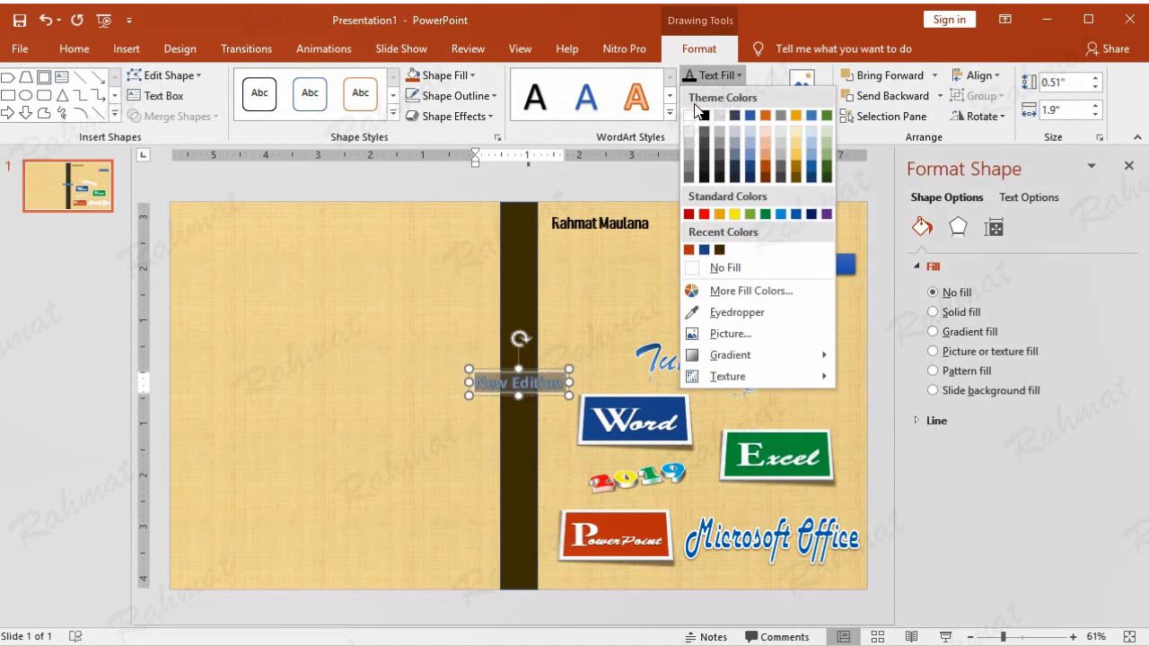
click(698, 115)
click(725, 96)
click(745, 288)
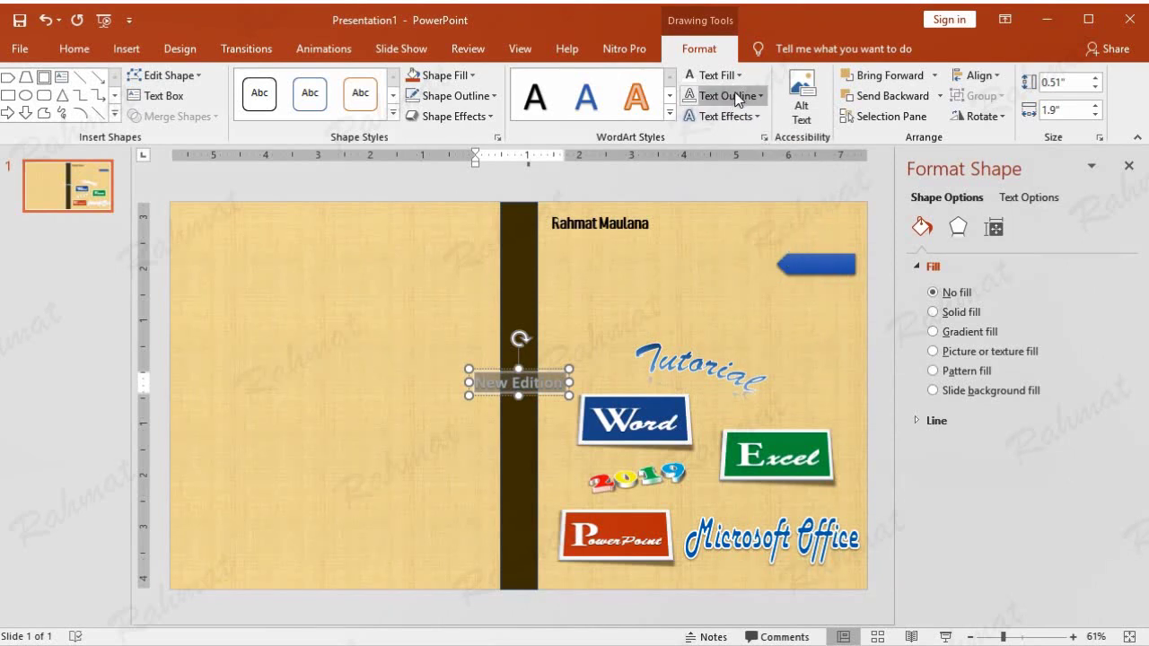
- Set New Edition to 16 pt and move it onto the blue arrow
click(81, 48)
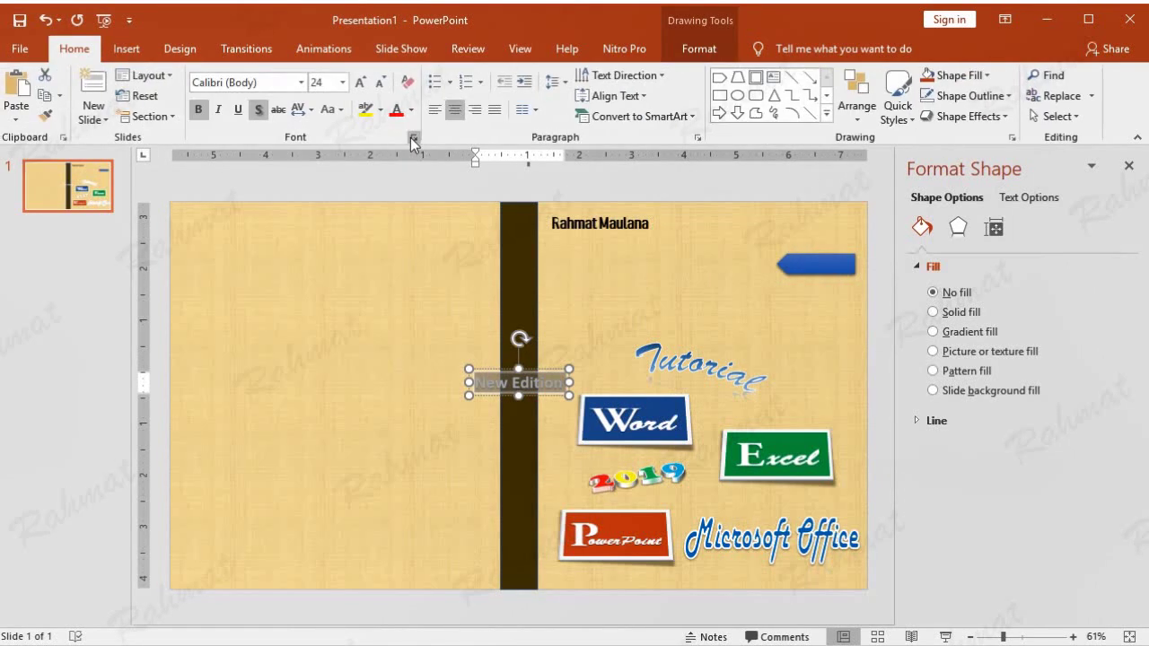
click(342, 82)
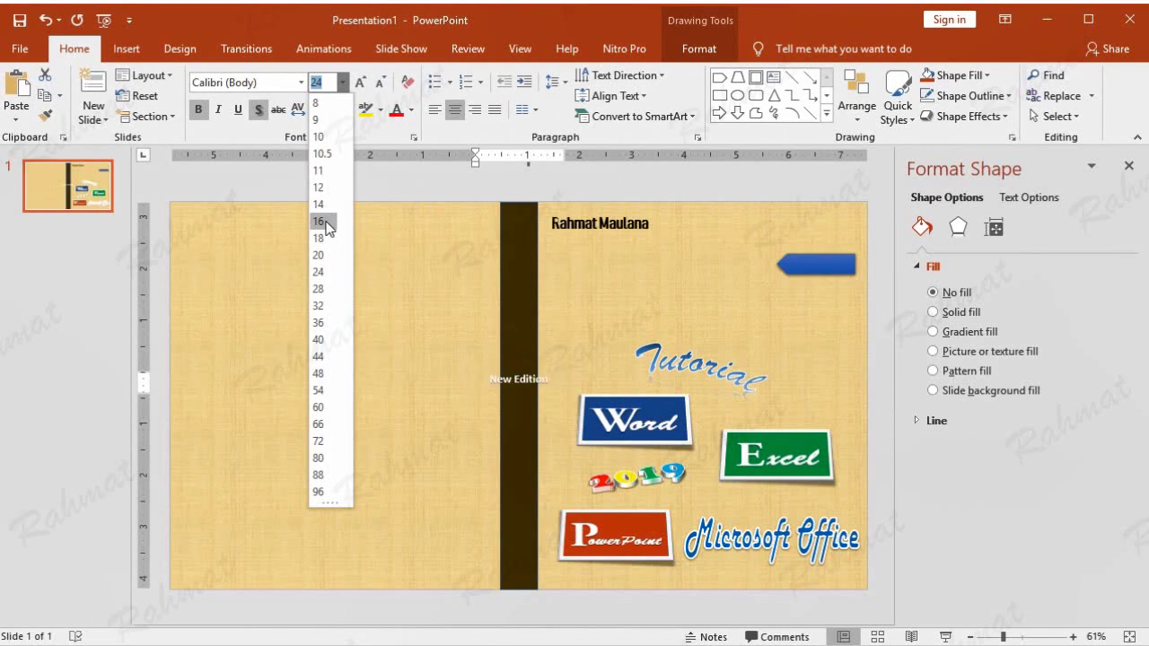
click(323, 221)
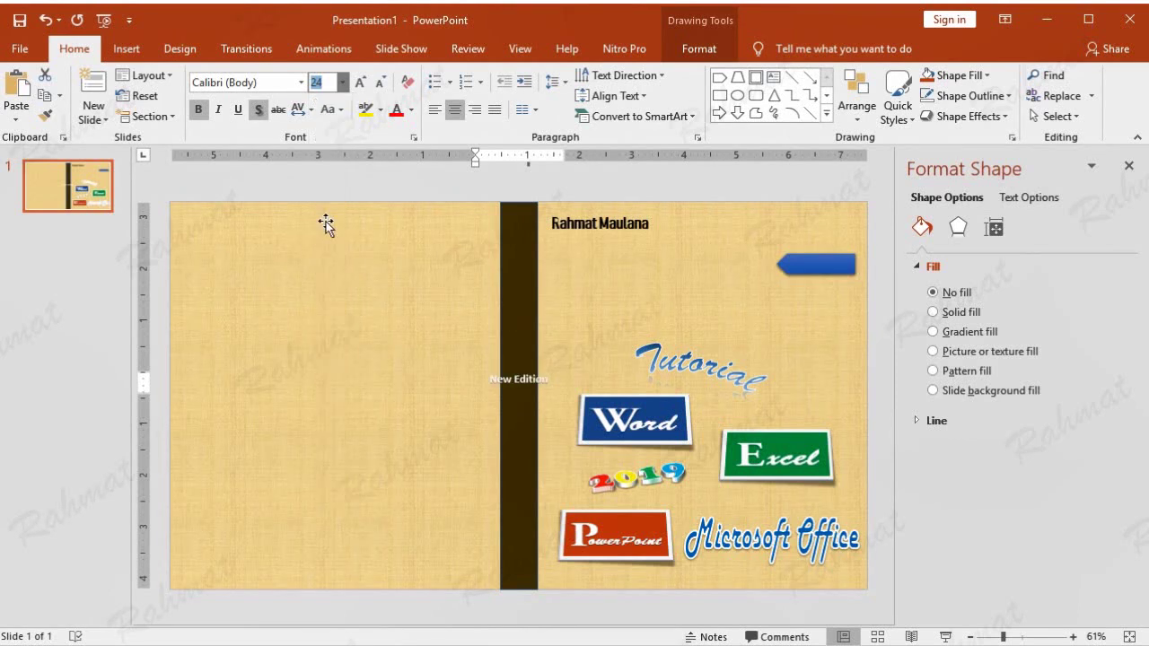
drag(537, 372, 838, 255)
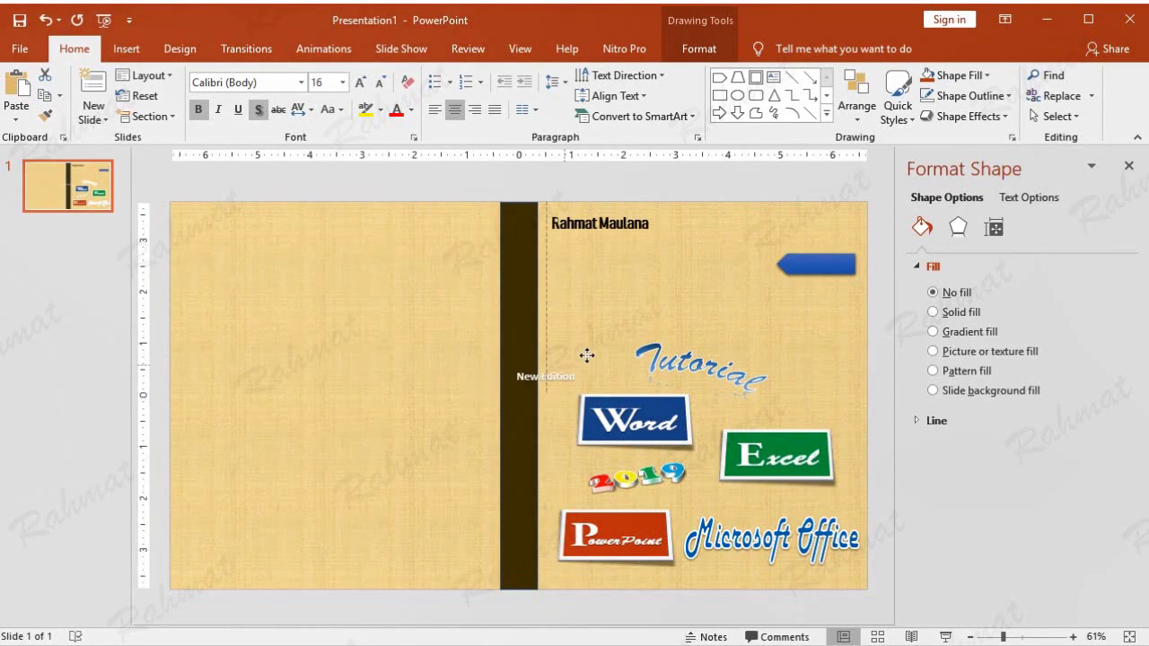
triple_click(826, 265)
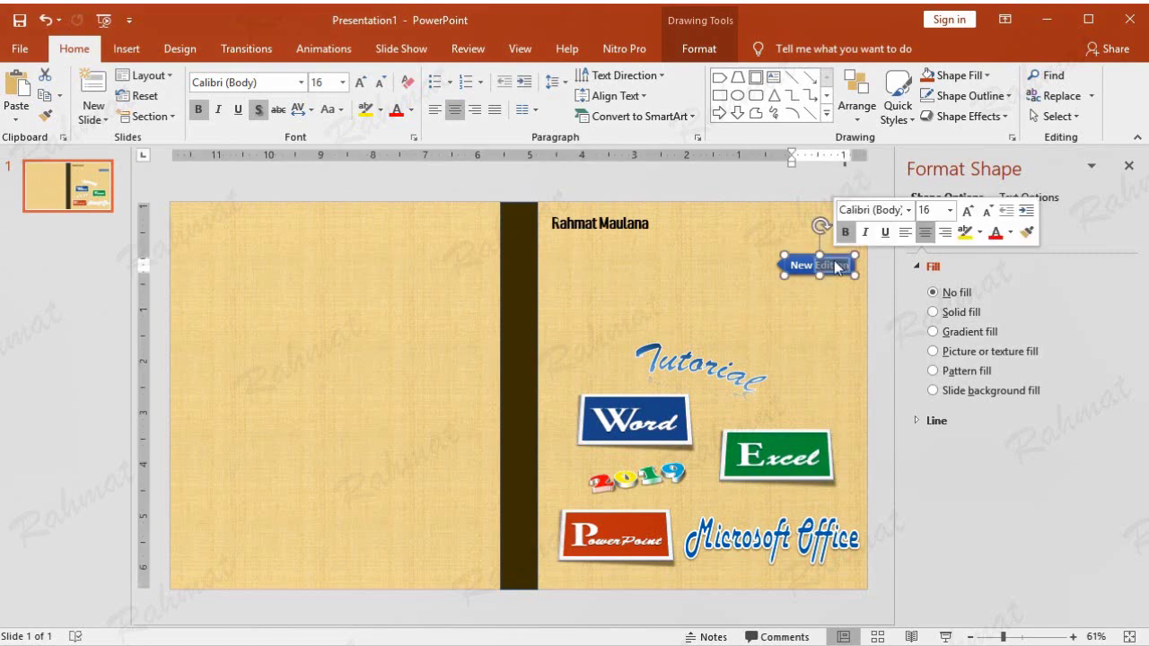
- Apply a Transform warp text effect to New Edition
click(699, 48)
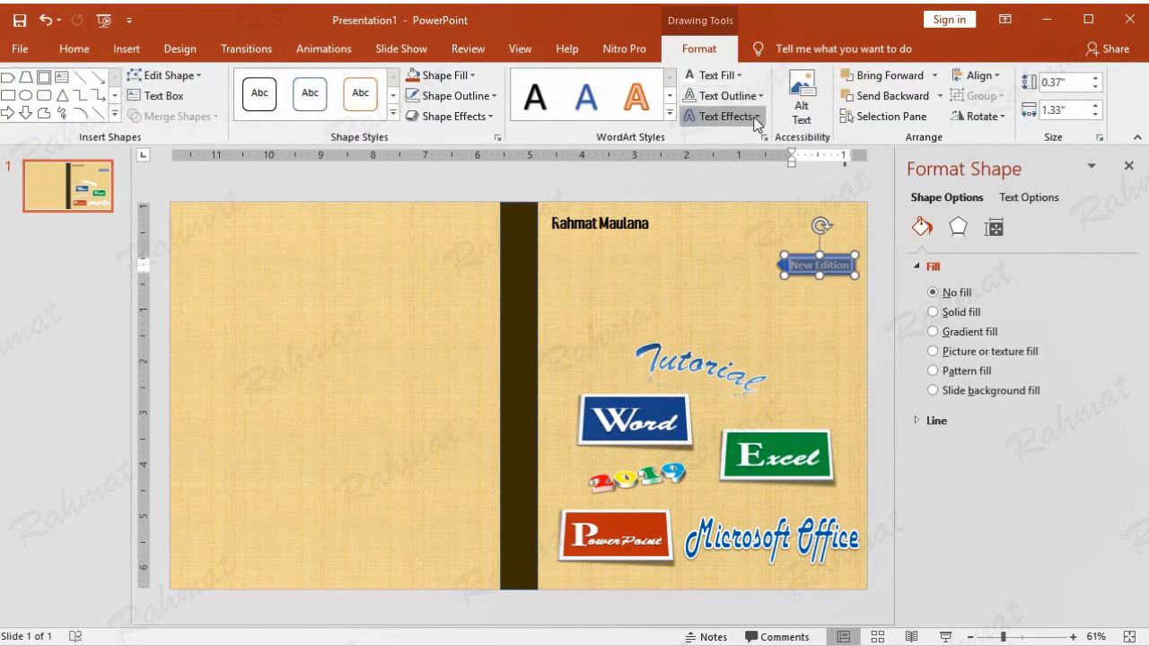
click(725, 116)
mouse_move(774, 323)
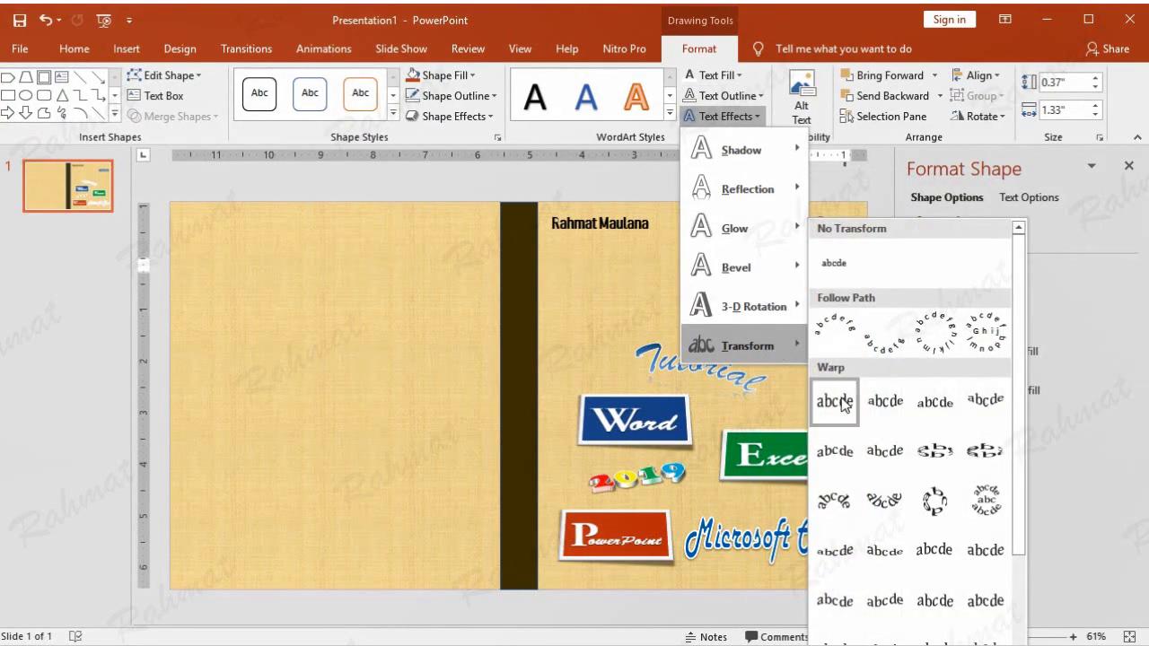
click(834, 407)
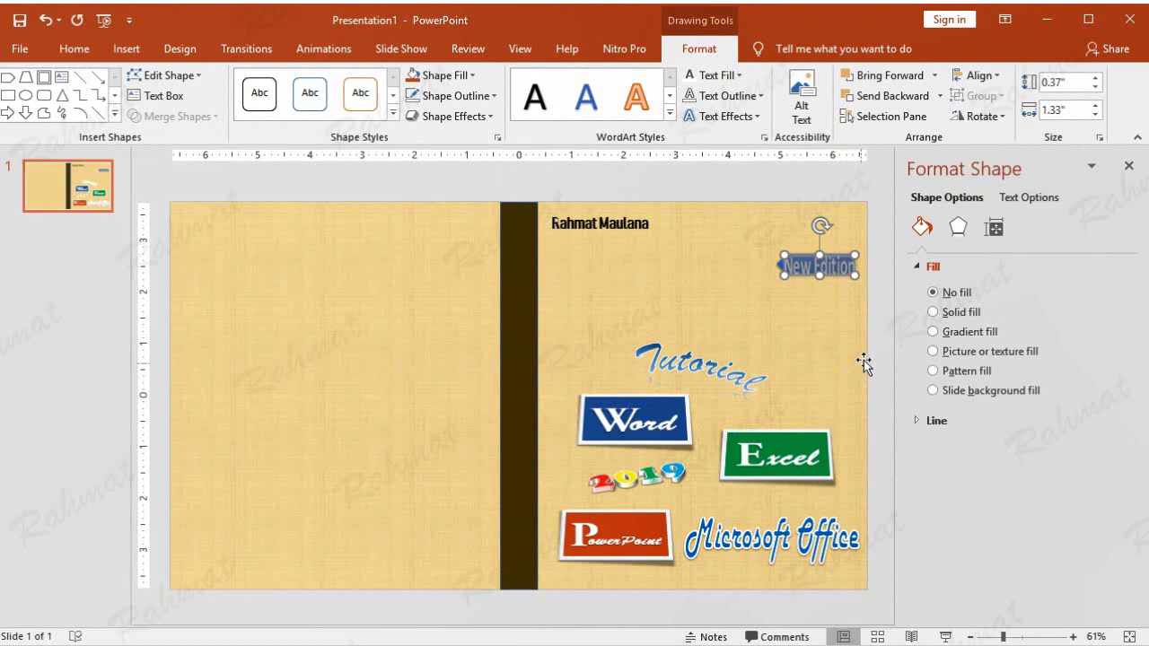
- Size the New Edition box to 0.2" by 1.2" and centre it on the arrow
click(1096, 87)
click(1096, 88)
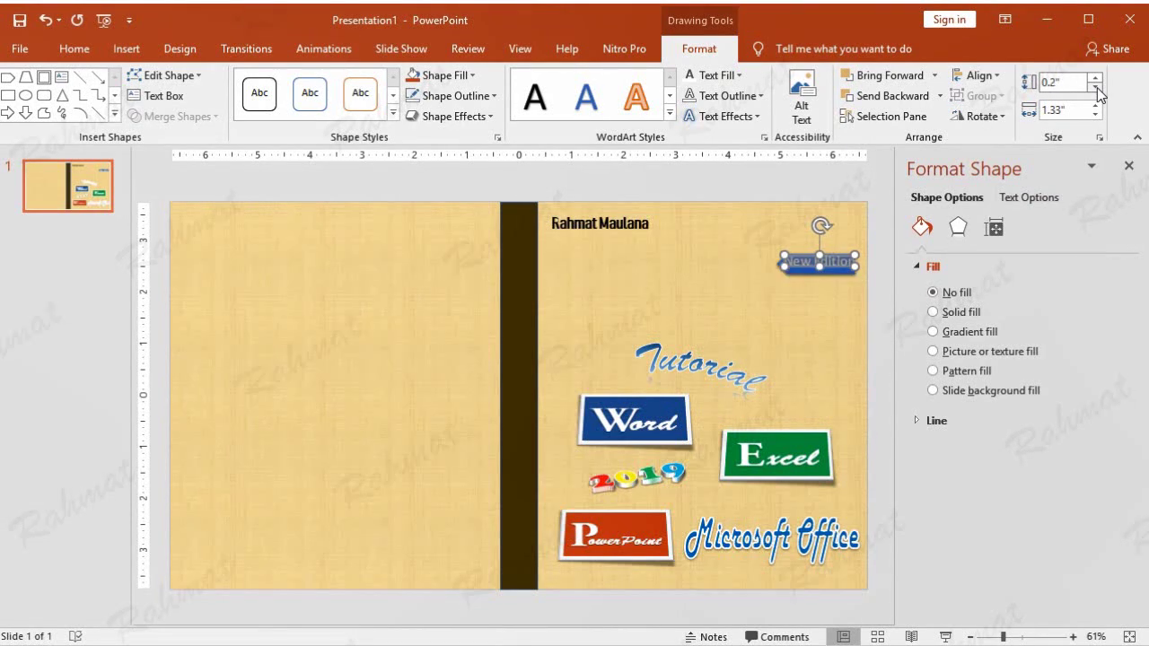
click(1097, 87)
click(1096, 81)
click(1095, 115)
click(1095, 115)
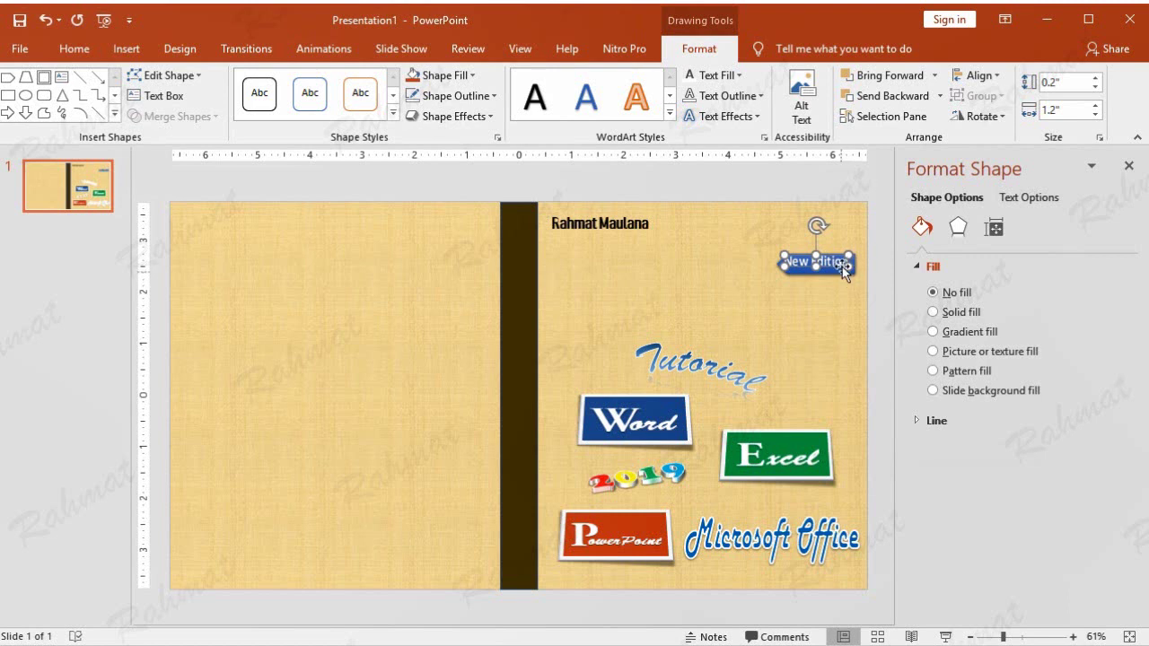
drag(841, 264, 844, 268)
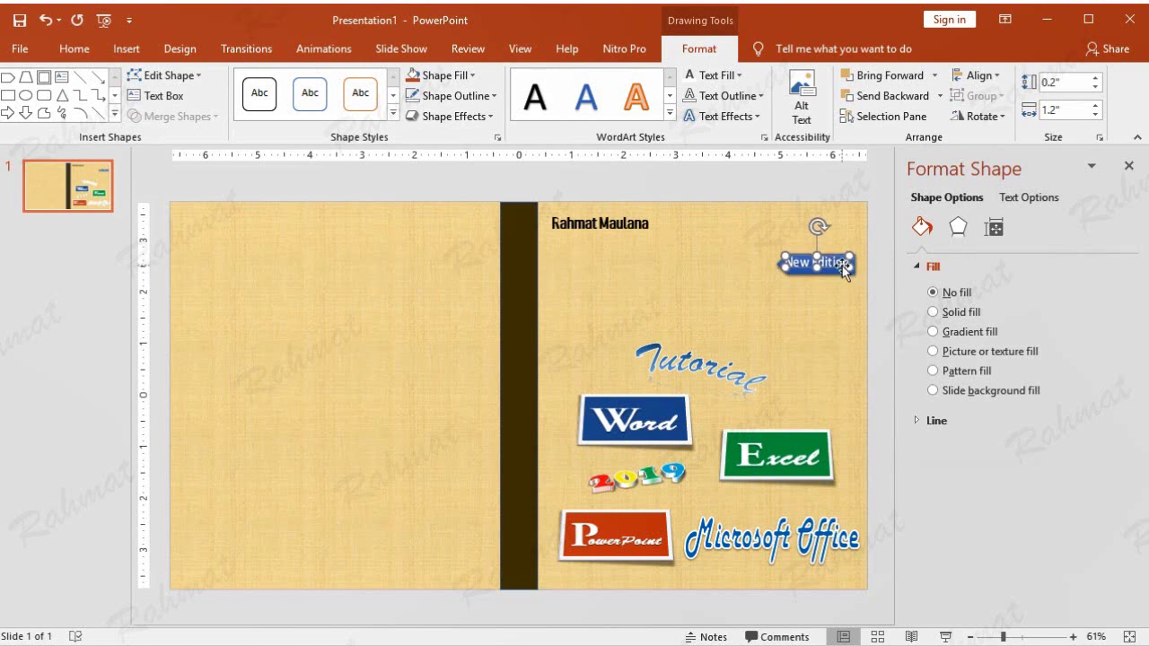
click(852, 185)
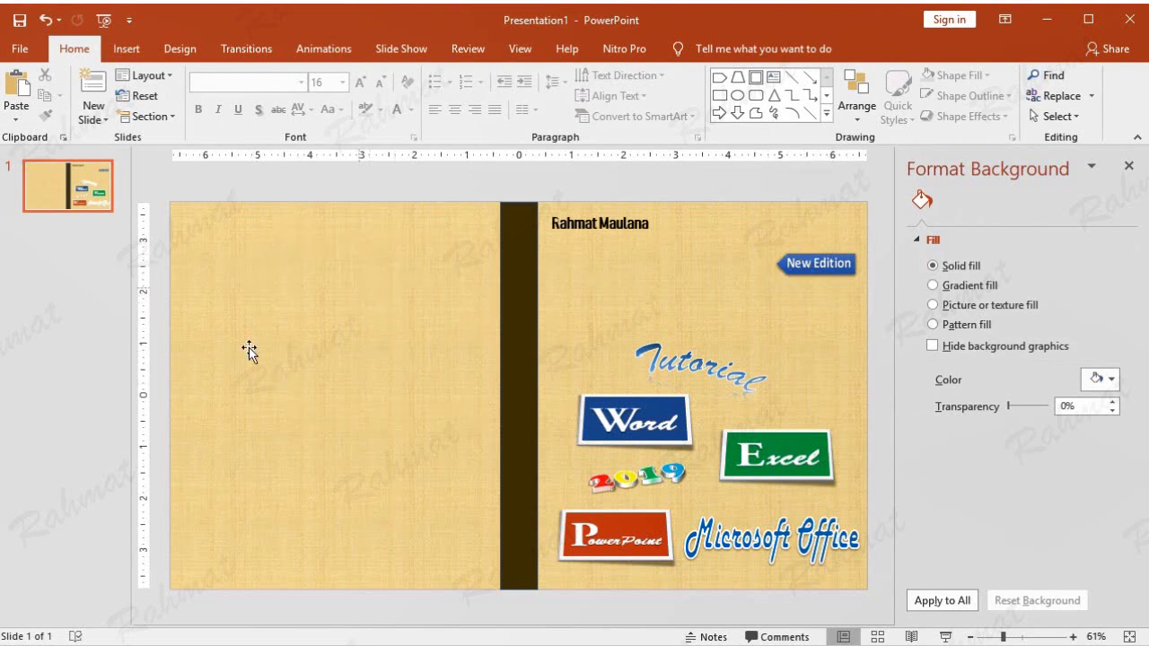
- Insert a WordArt reading 'Microsoft Office 2019' and move it to the upper left
click(126, 48)
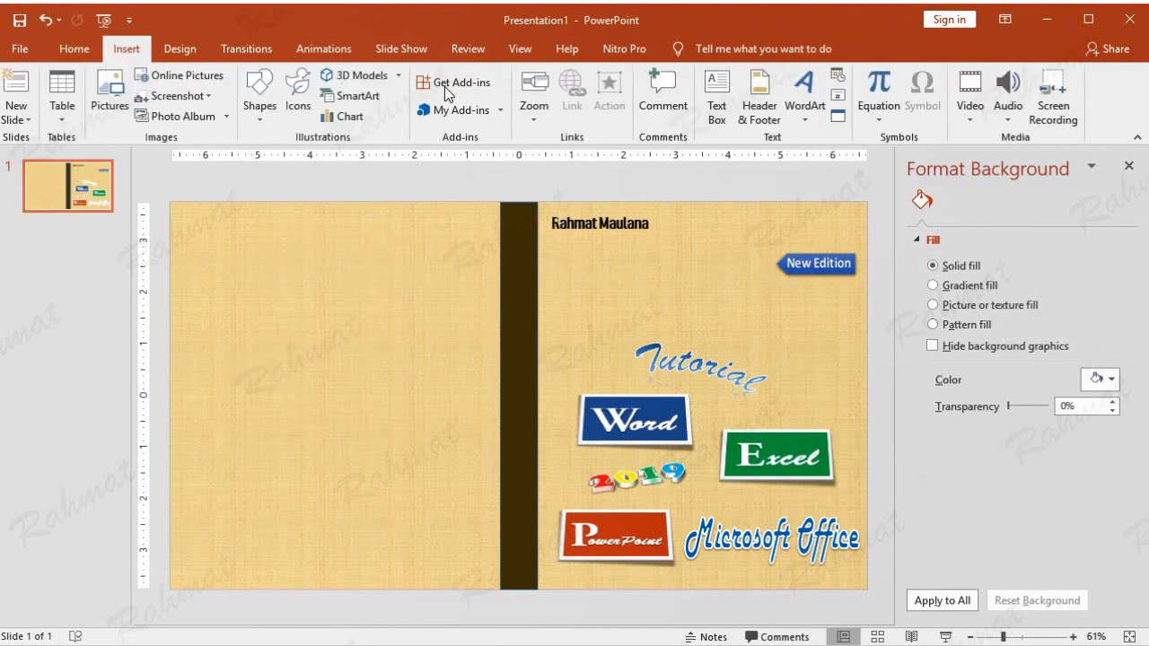
click(804, 94)
click(959, 159)
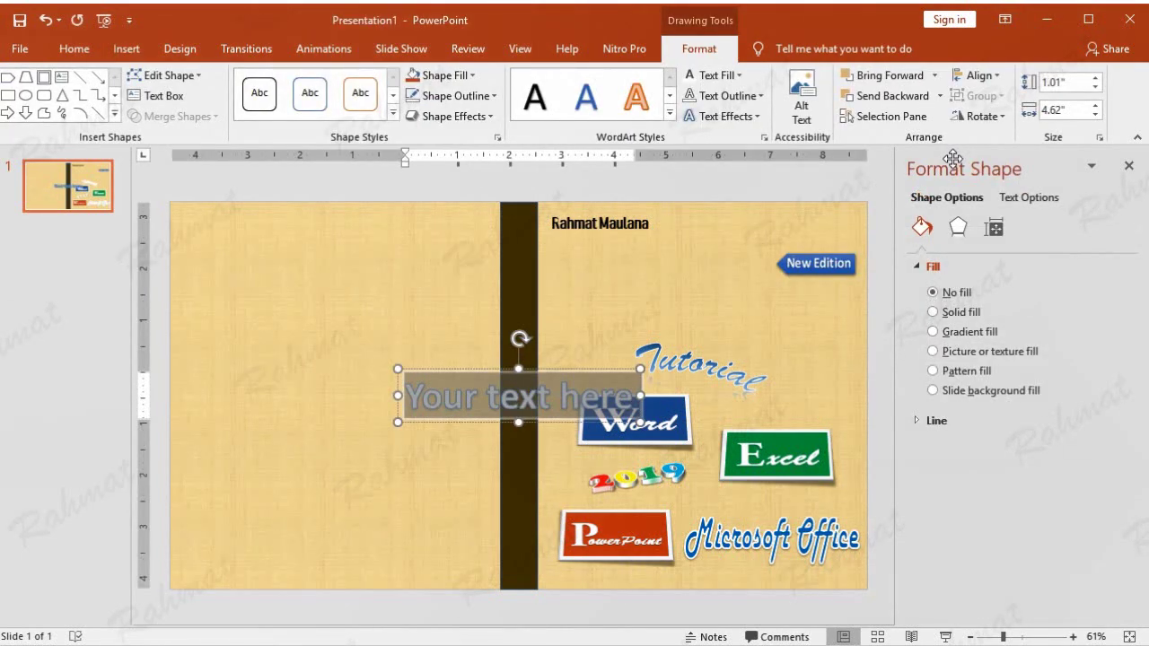
text(microsoft)
key(BackSpace)
key(BackSpace)
key(BackSpace)
key(BackSpace)
key(BackSpace)
text(Microsoft Office 2019)
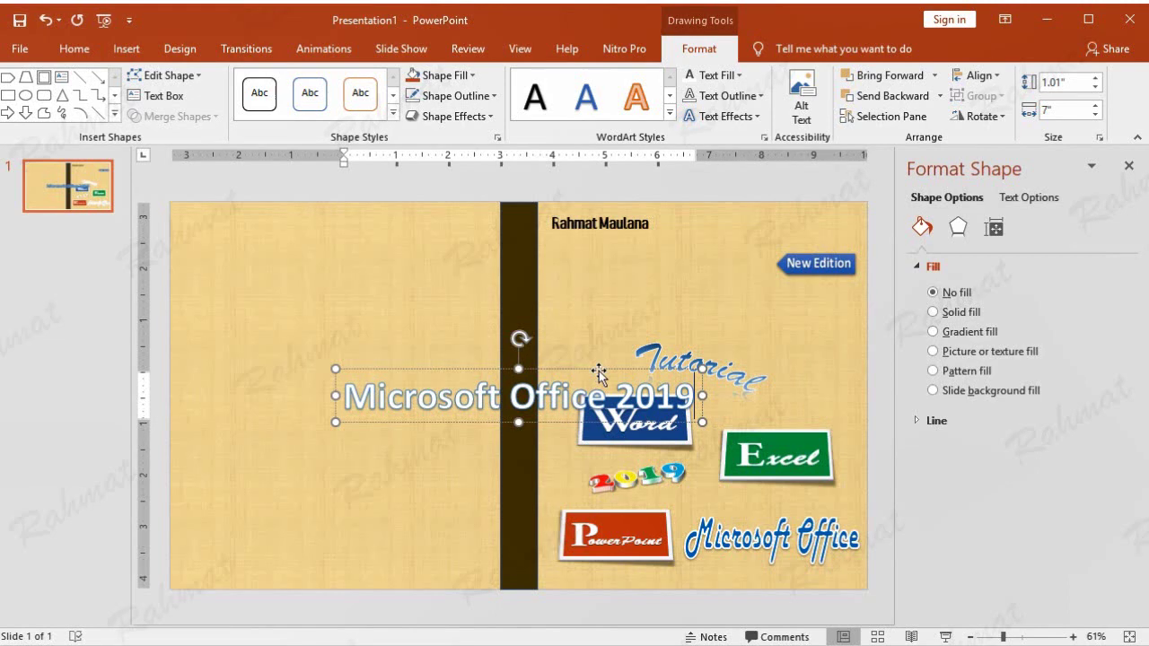
drag(600, 369, 462, 272)
- Set the title text to Matura MT Script Capitals at size 24
triple_click(446, 285)
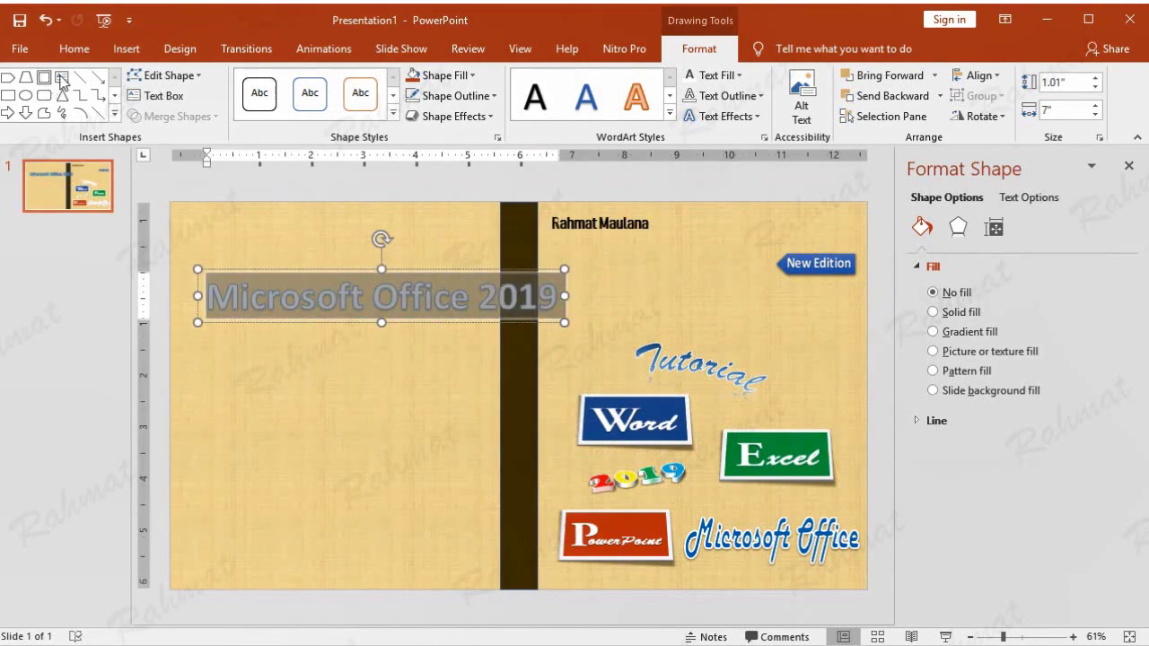
click(75, 50)
click(301, 82)
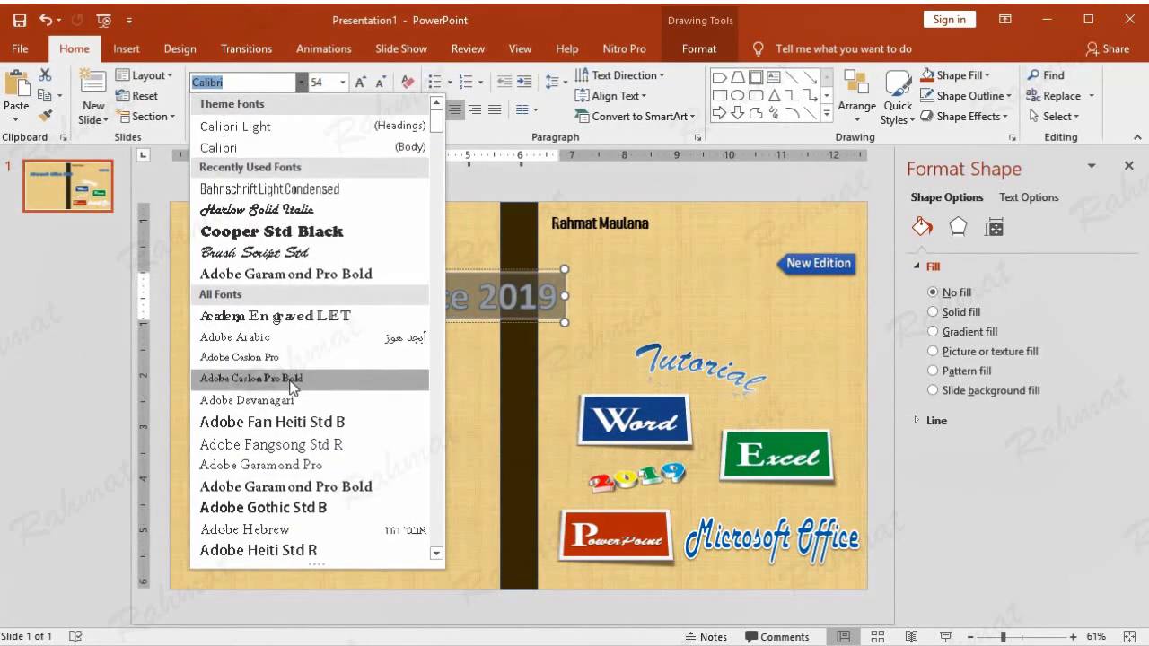
scroll(309, 406, down, 5)
scroll(314, 410, down, 3)
scroll(316, 410, down, 5)
scroll(323, 413, down, 8)
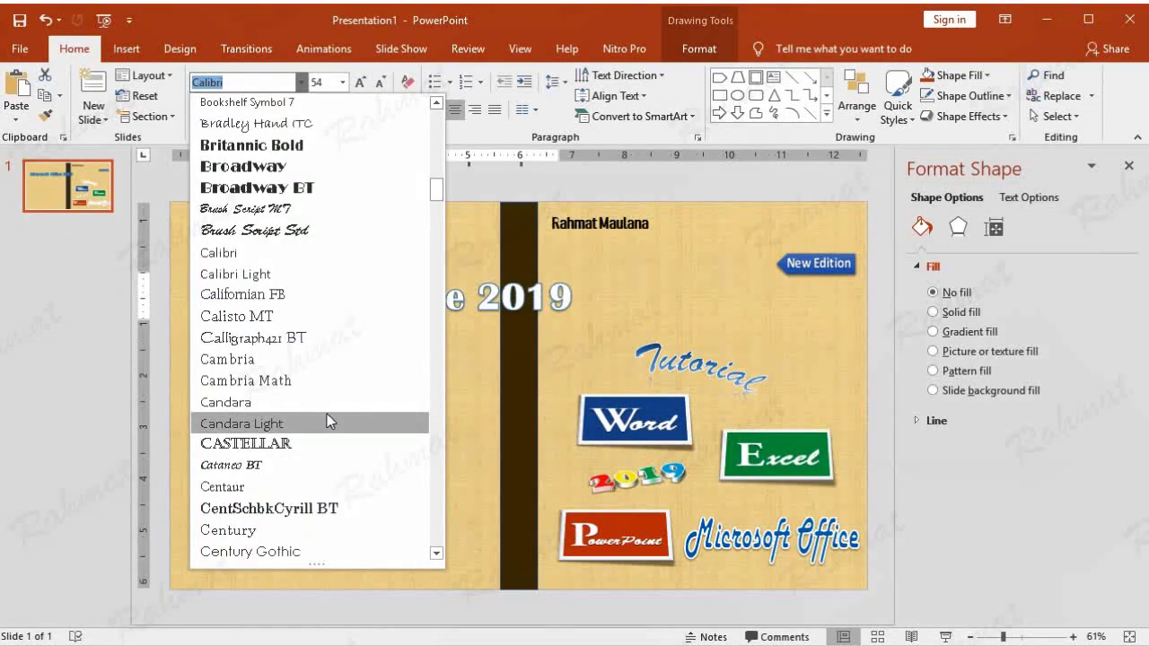
drag(438, 187, 448, 352)
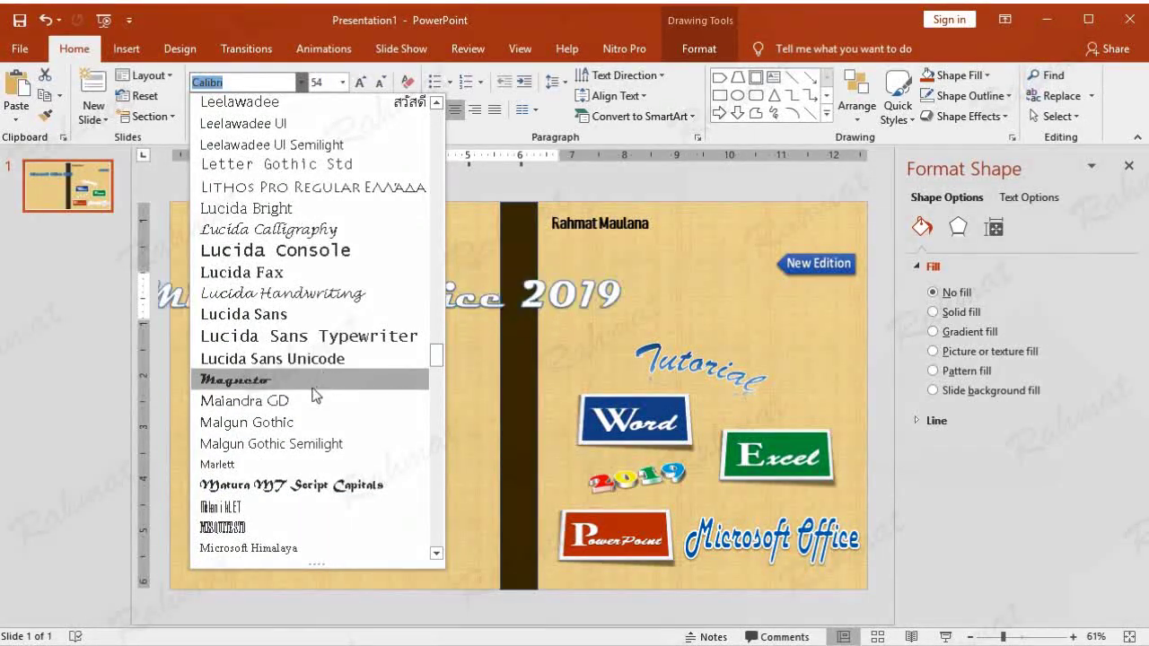
click(281, 486)
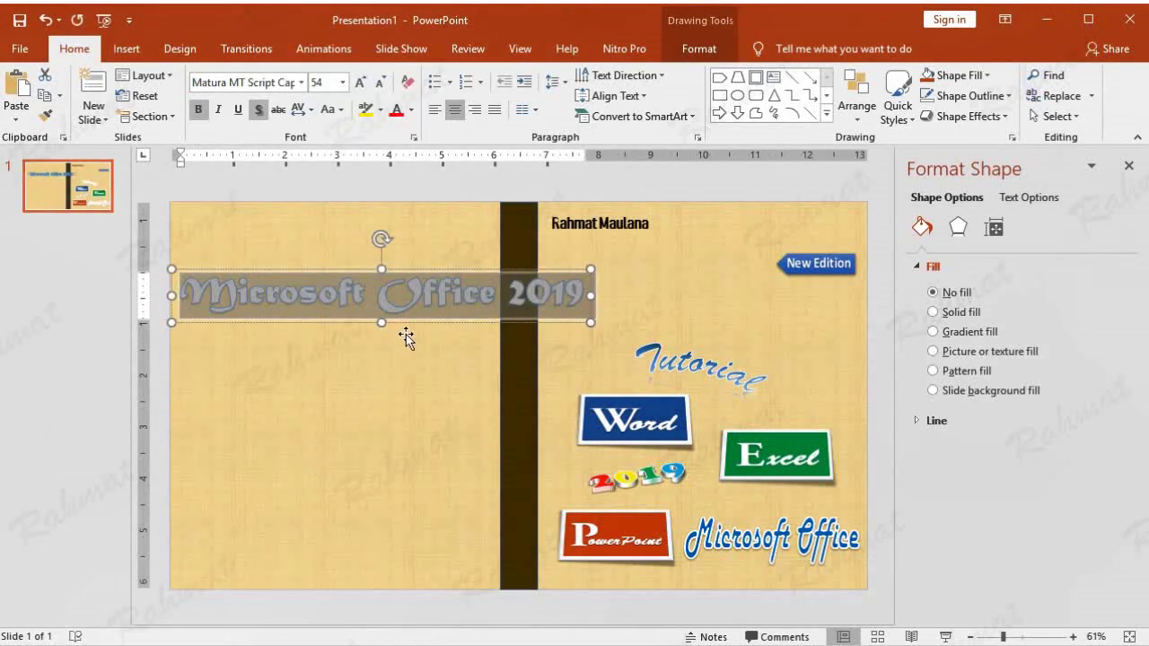
click(342, 82)
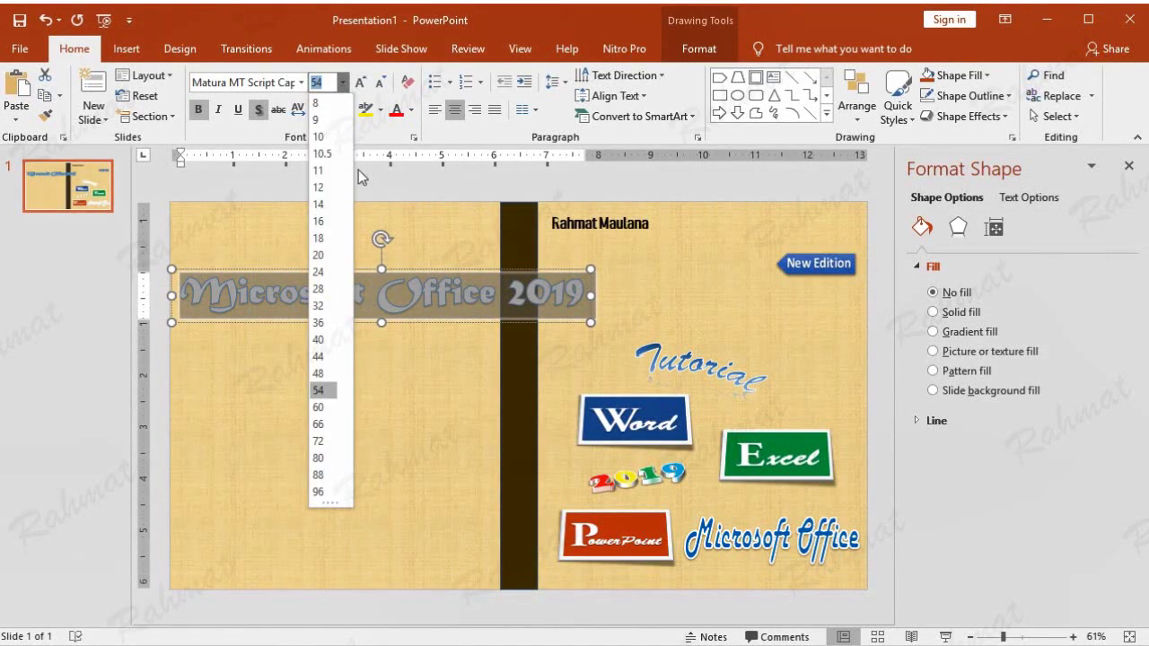
click(323, 273)
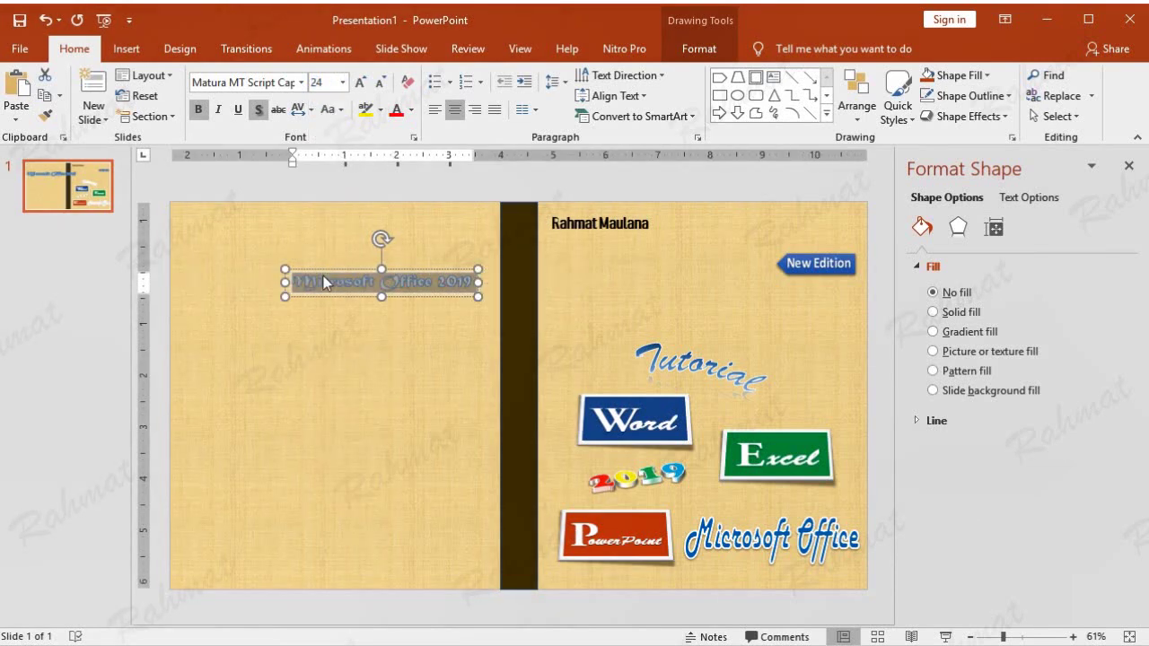
- Fill the title text blue and give it no outline
click(698, 48)
click(739, 76)
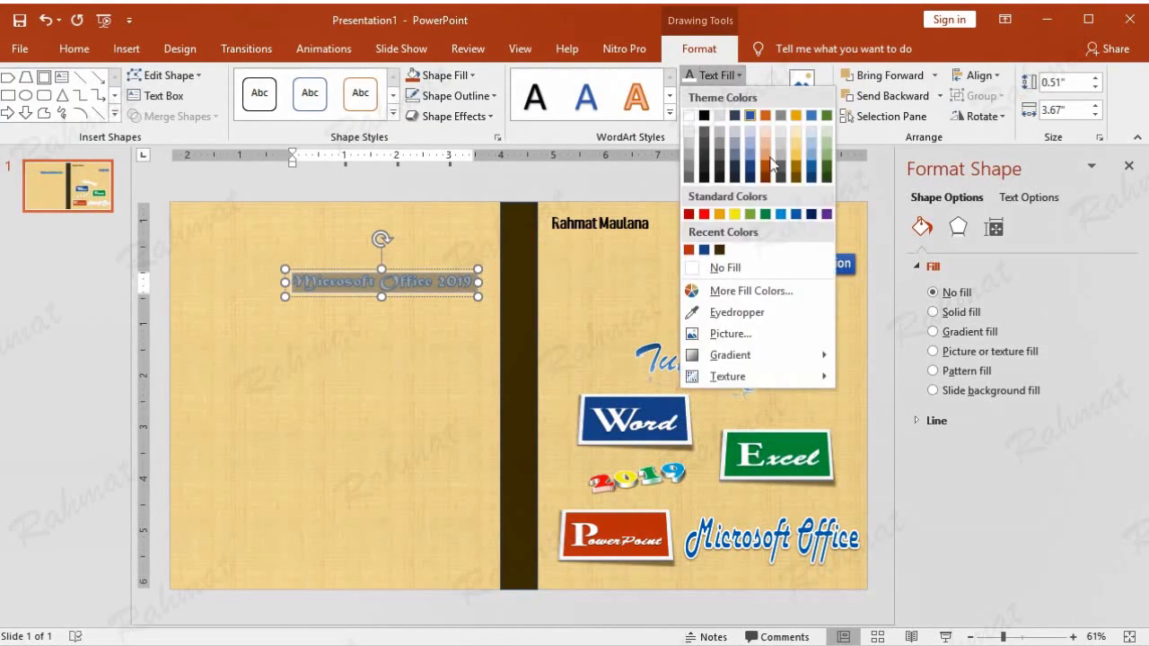
click(795, 214)
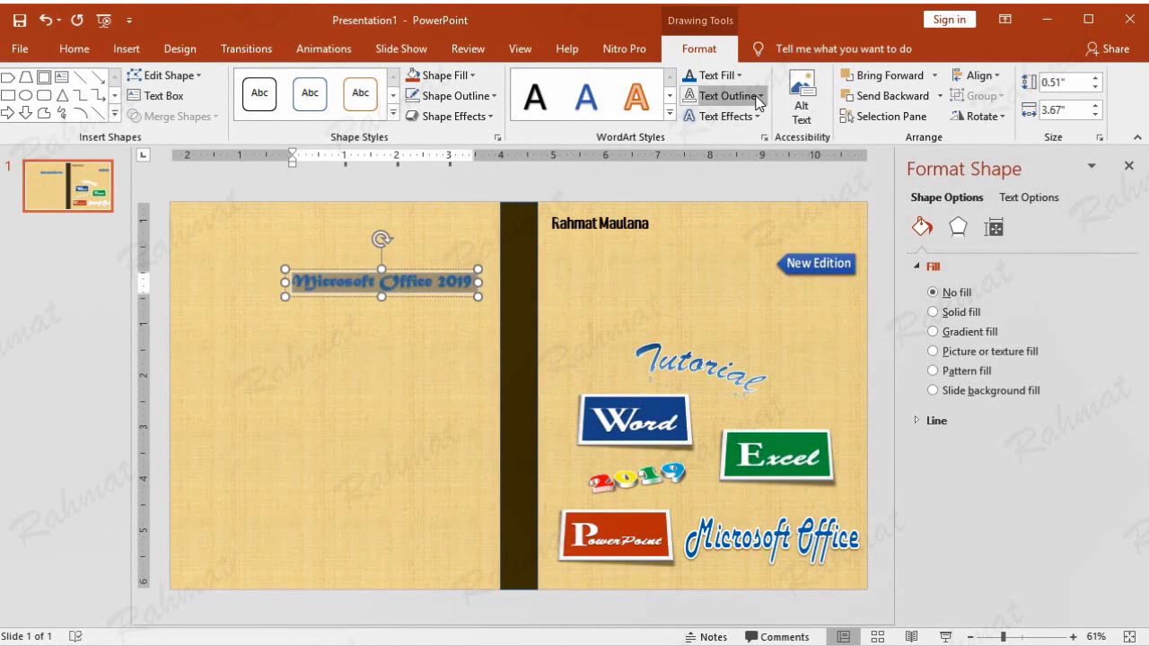
click(727, 95)
click(762, 285)
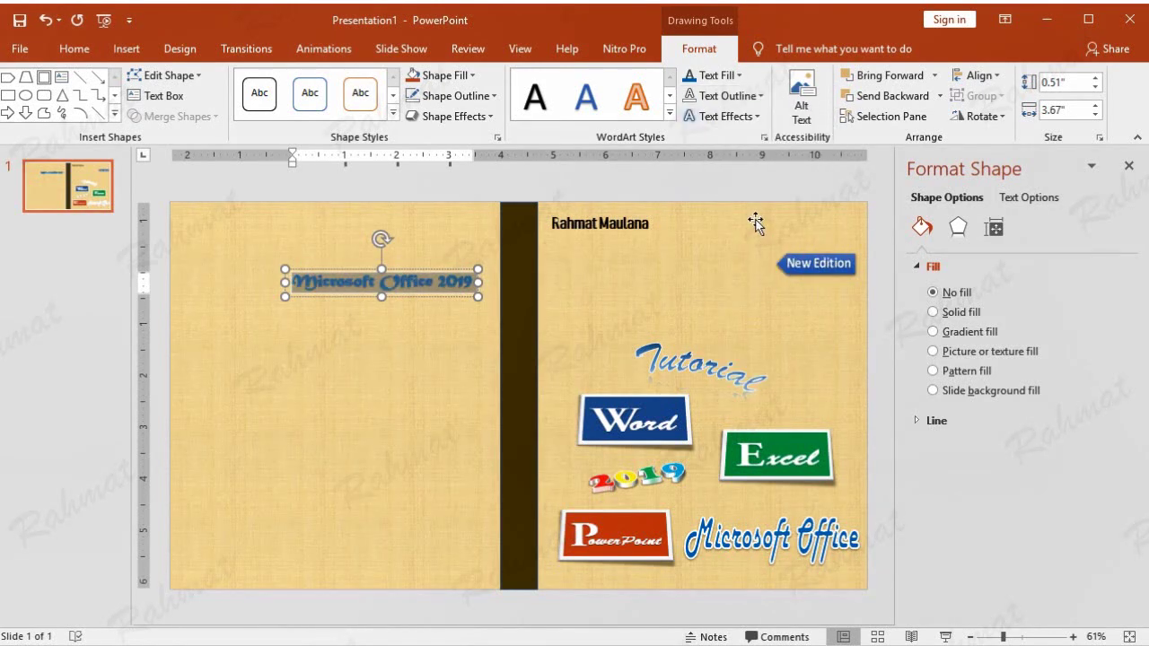
- Open the title's Glow Options and its glow colour palette
click(751, 120)
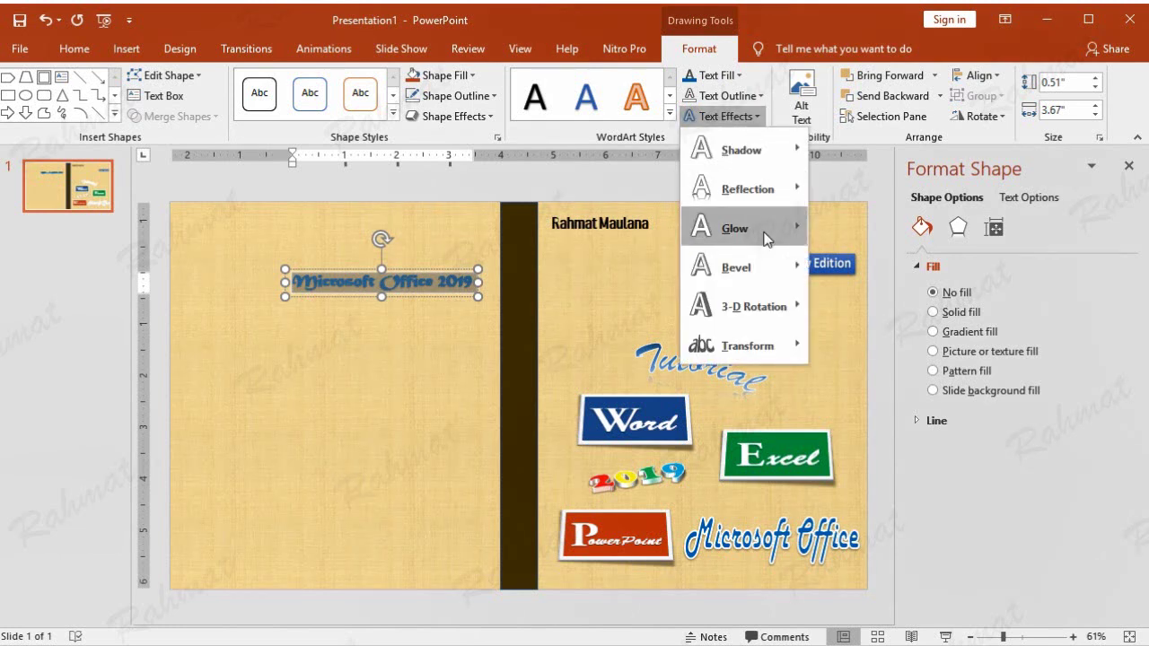
mouse_move(766, 231)
click(917, 474)
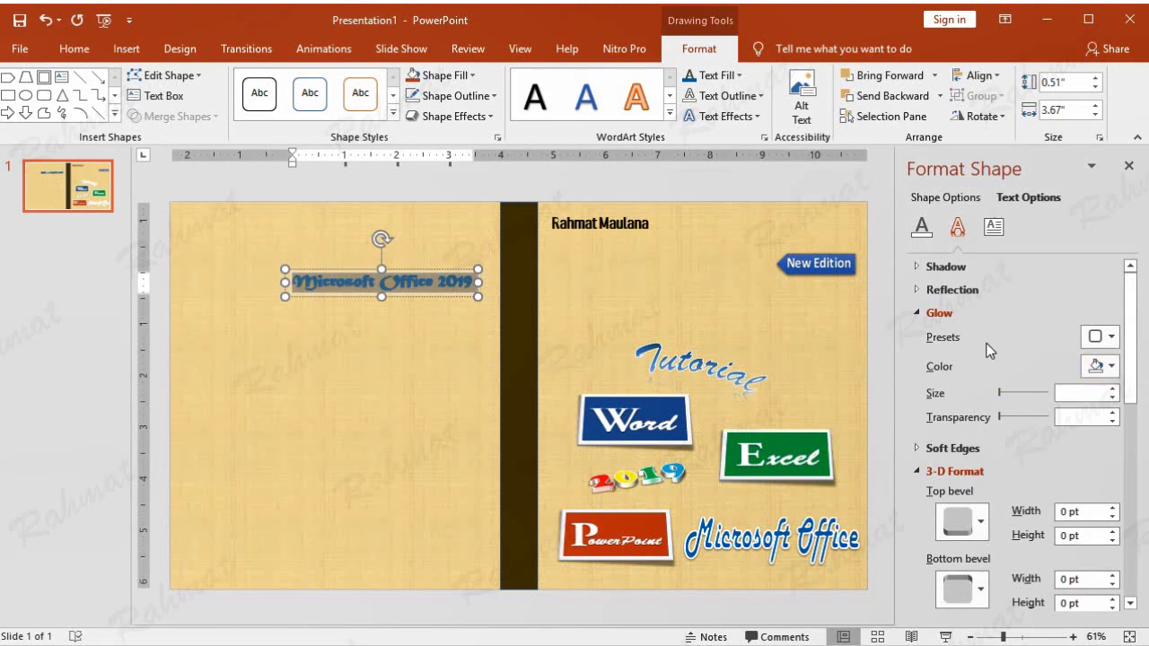
click(1103, 369)
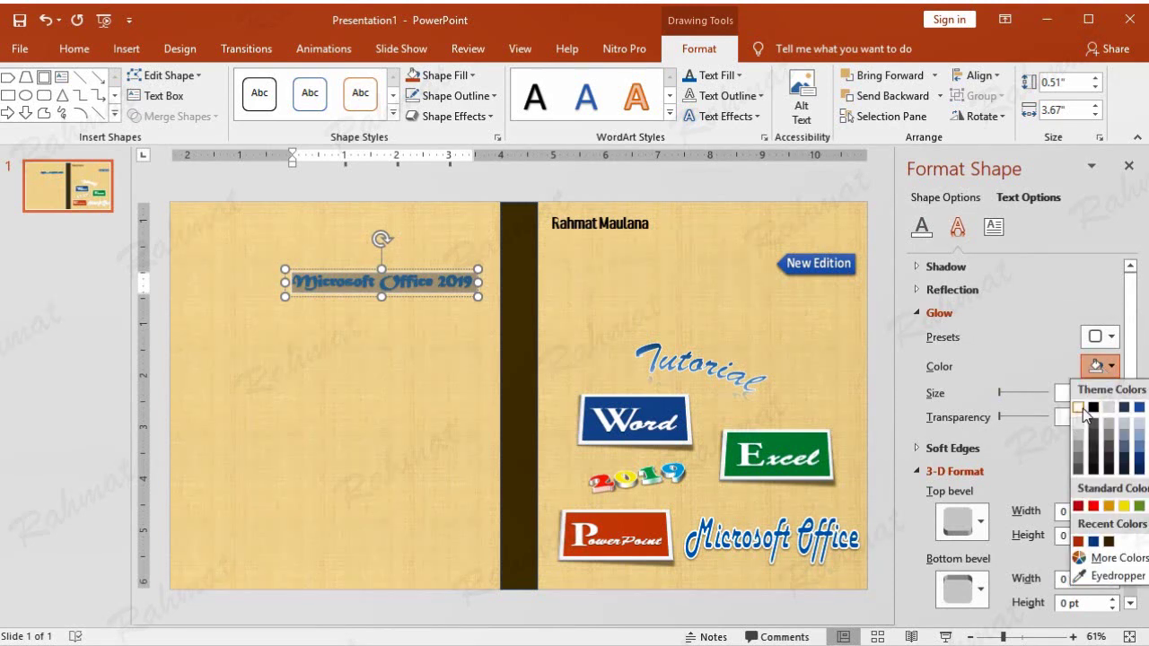
- Make the title glow white at 18 pt size
click(1078, 409)
double_click(1070, 393)
text(18)
key(Return)
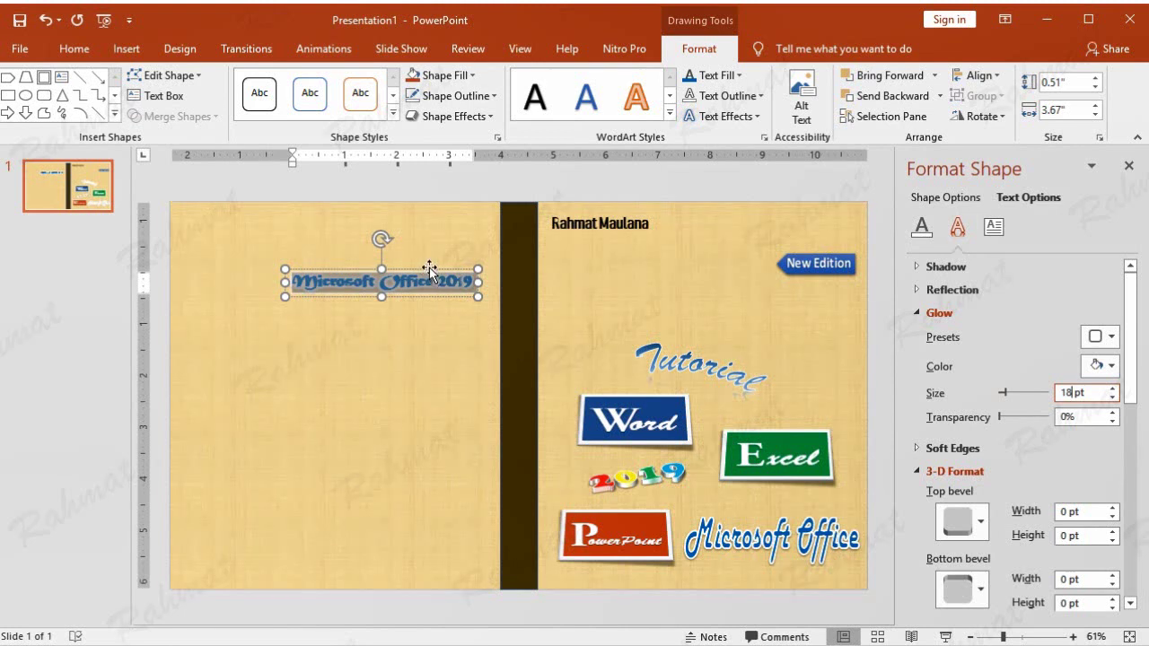
- Move the title top-left, apply a Transform warp, and size it 0.4" by 3.9"
drag(428, 270, 382, 245)
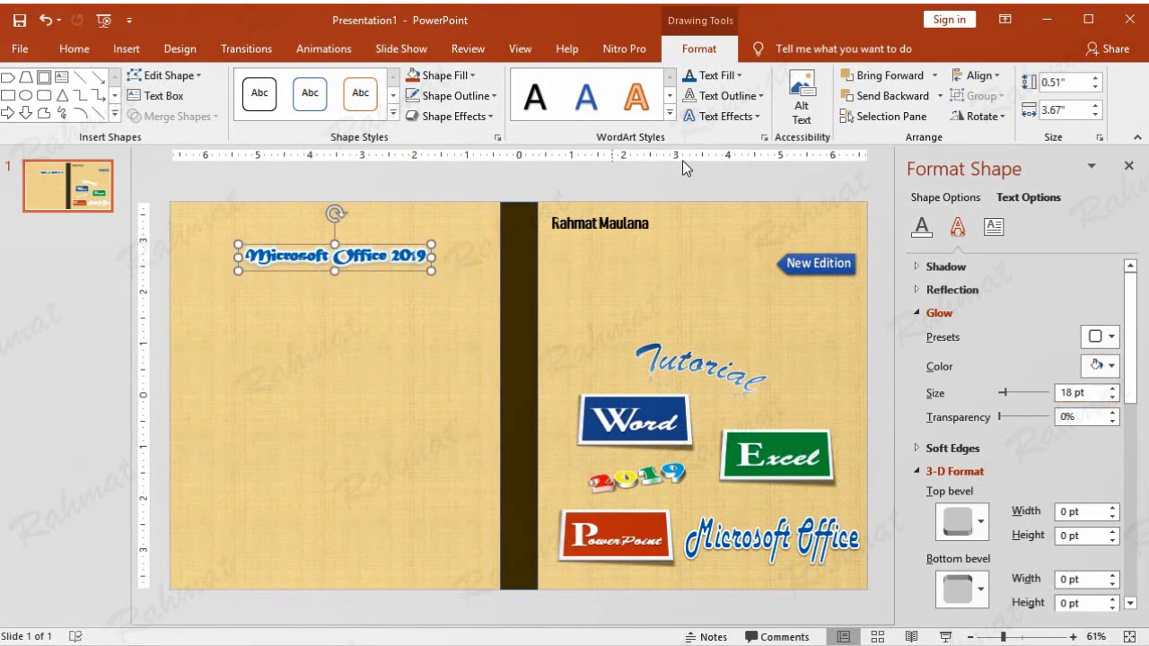
click(738, 117)
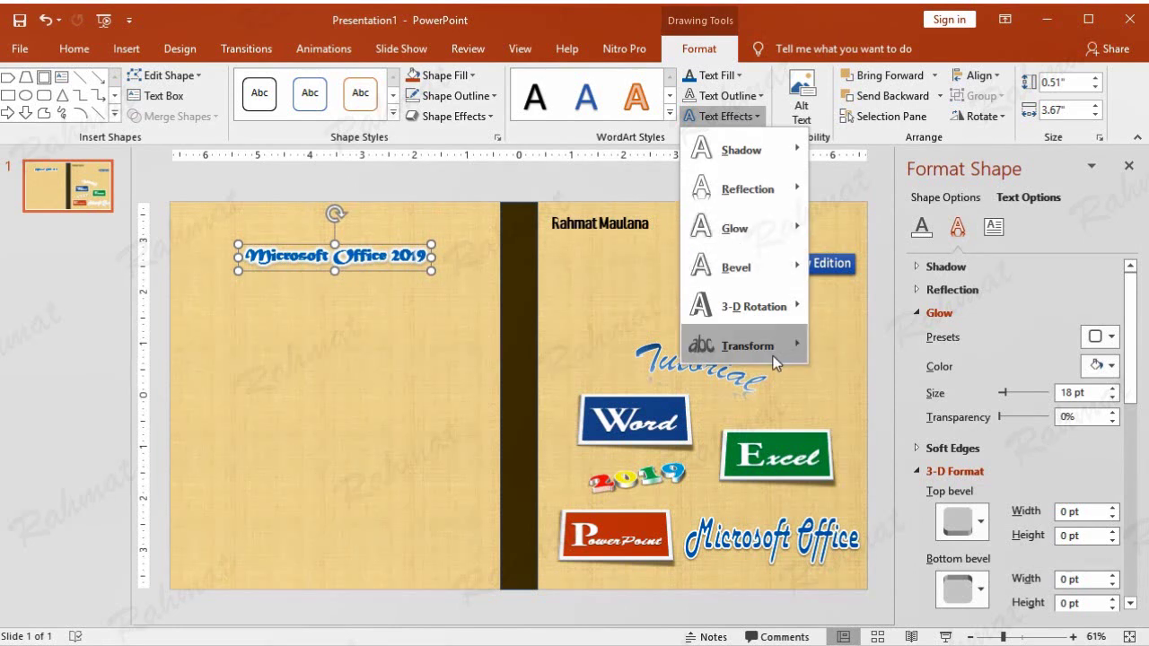
mouse_move(777, 355)
click(837, 399)
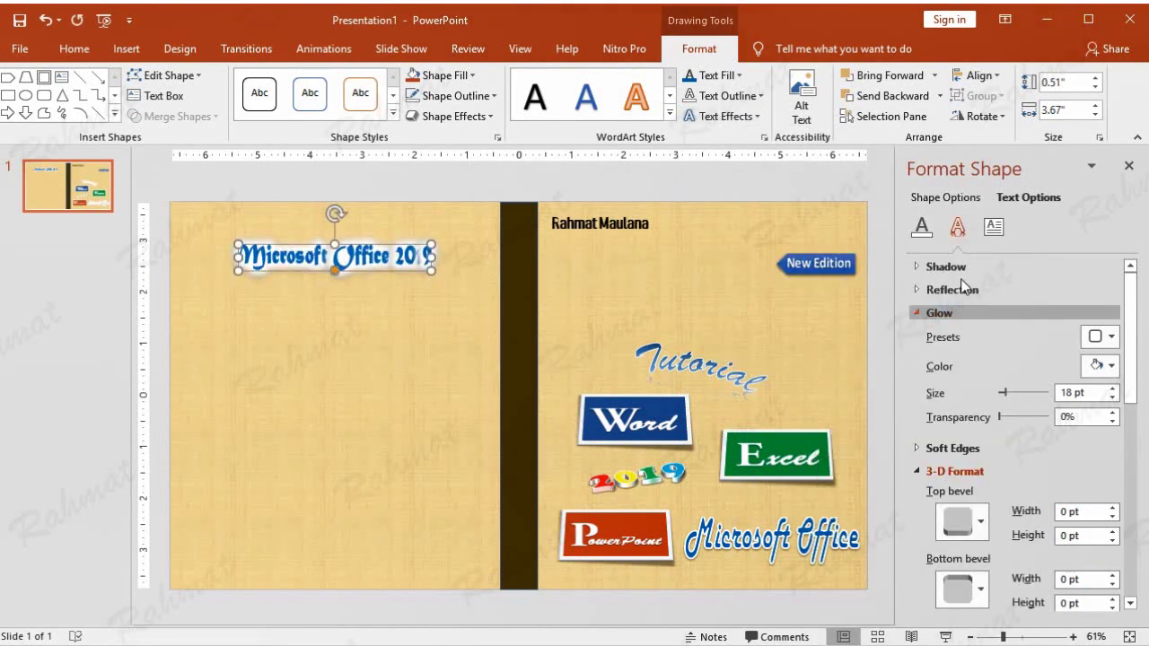
click(1076, 82)
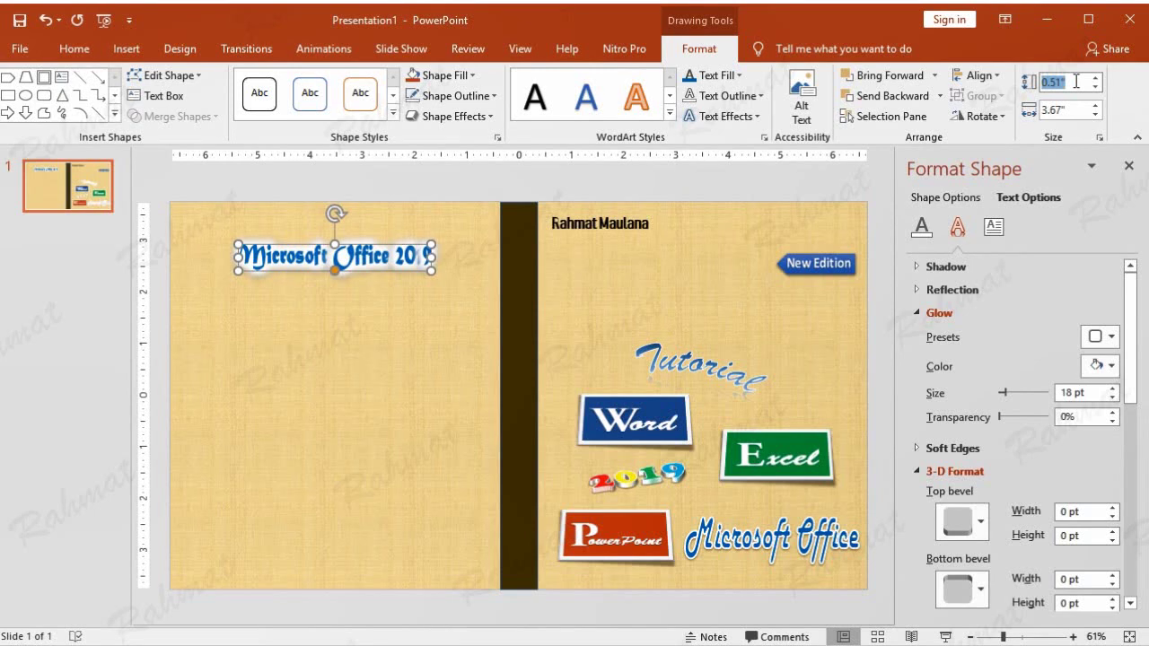
text(0.4)
click(1075, 112)
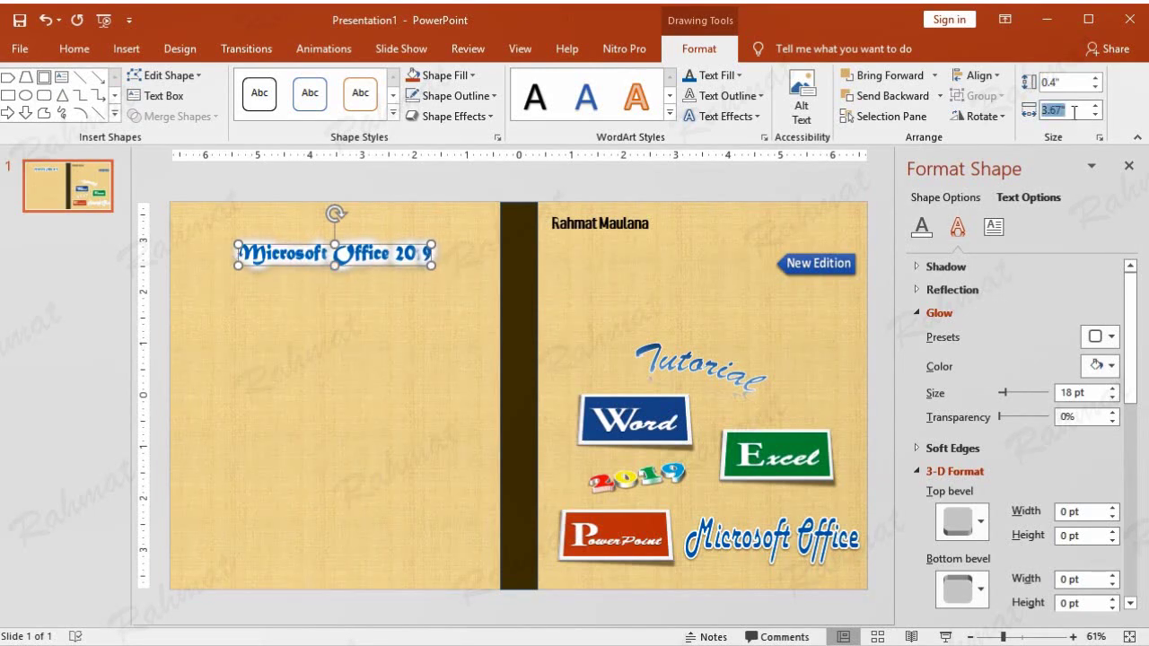
text(3.9)
key(Return)
- Retype the faint 1 in 2019 and nudge the title slightly up and left
click(493, 187)
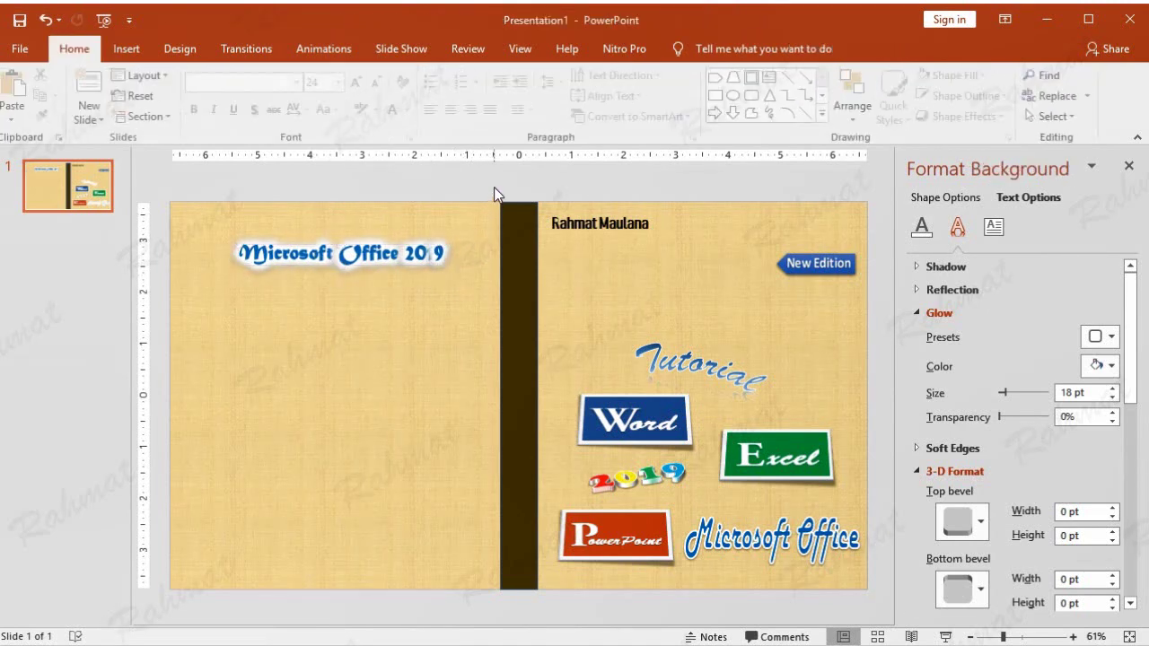
click(446, 255)
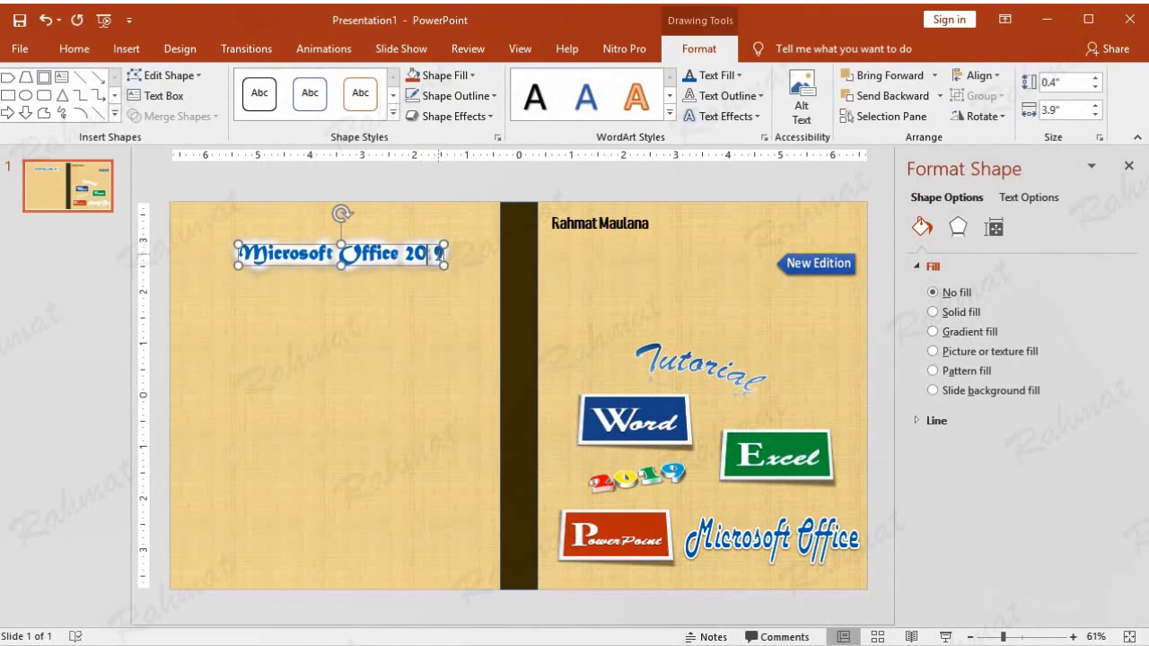
key(BackSpace)
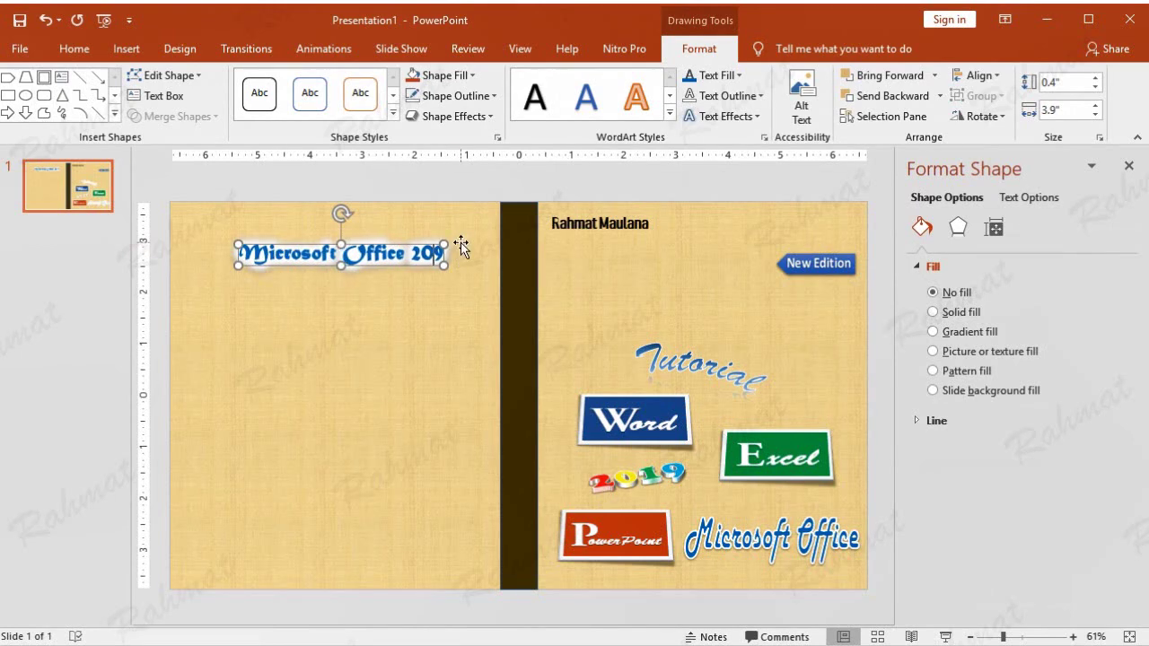
text(1)
click(480, 184)
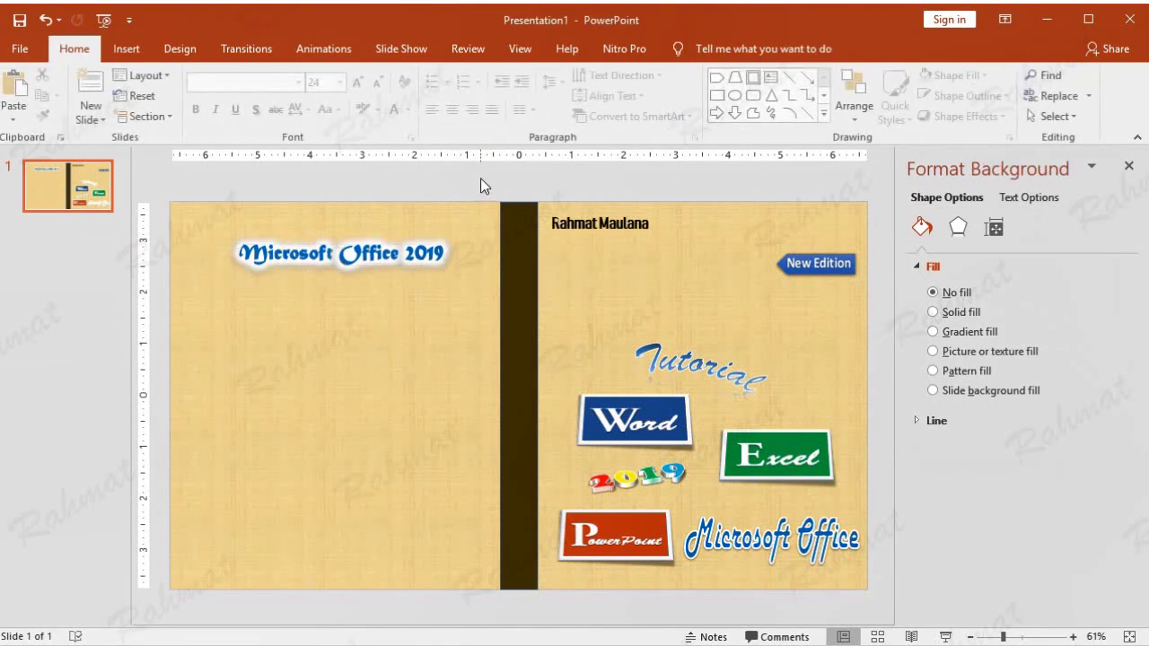
click(415, 255)
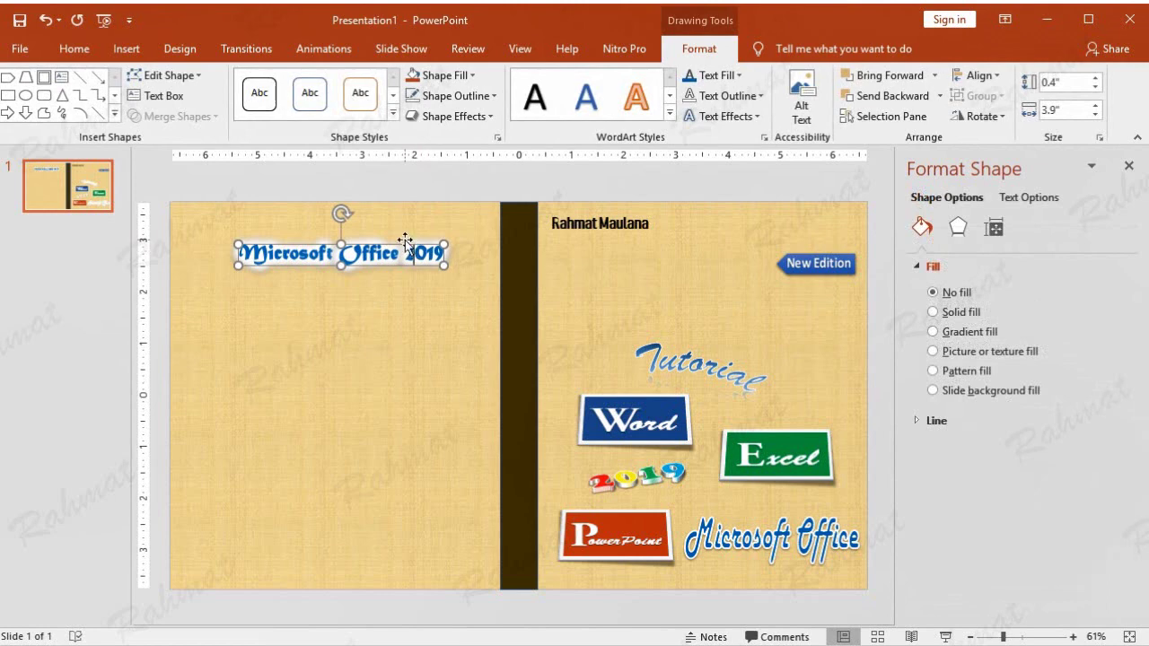
drag(404, 242, 401, 237)
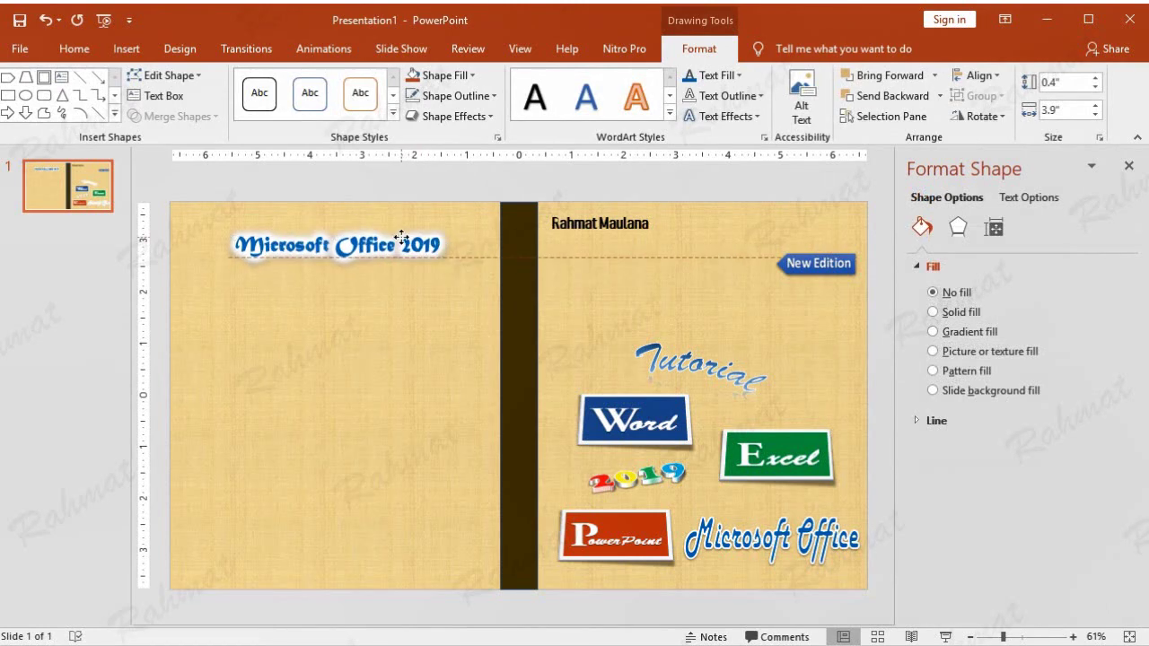
click(464, 178)
click(136, 54)
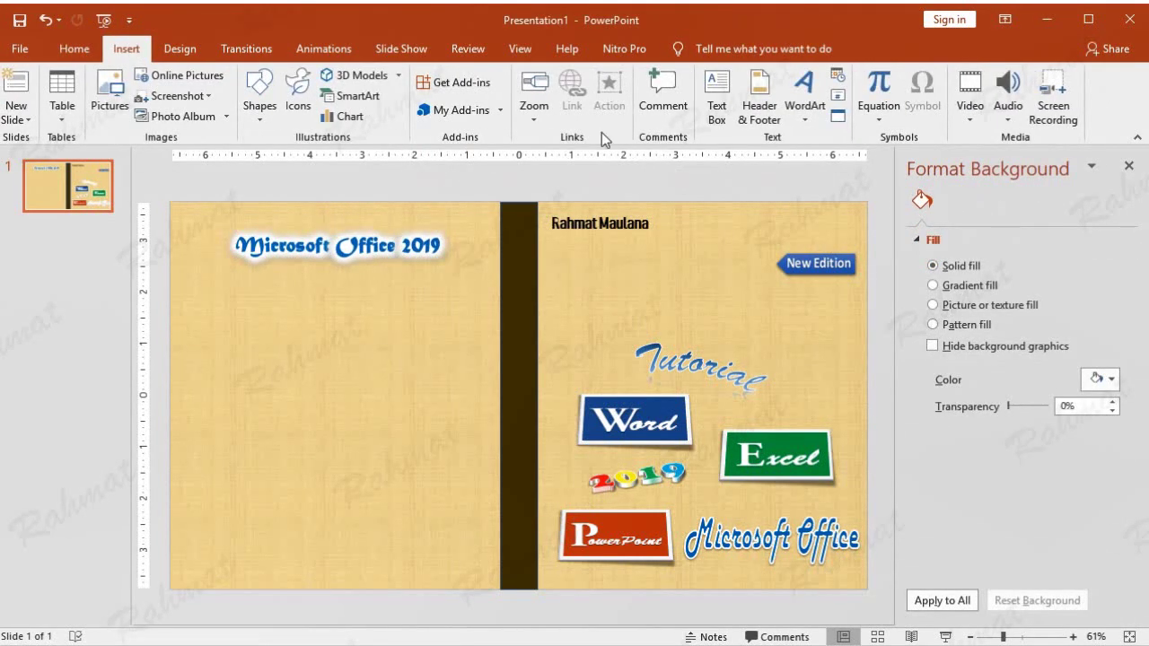
click(717, 99)
- Draw a text box below the title and set its font to Tw Cen MT
drag(205, 285, 469, 505)
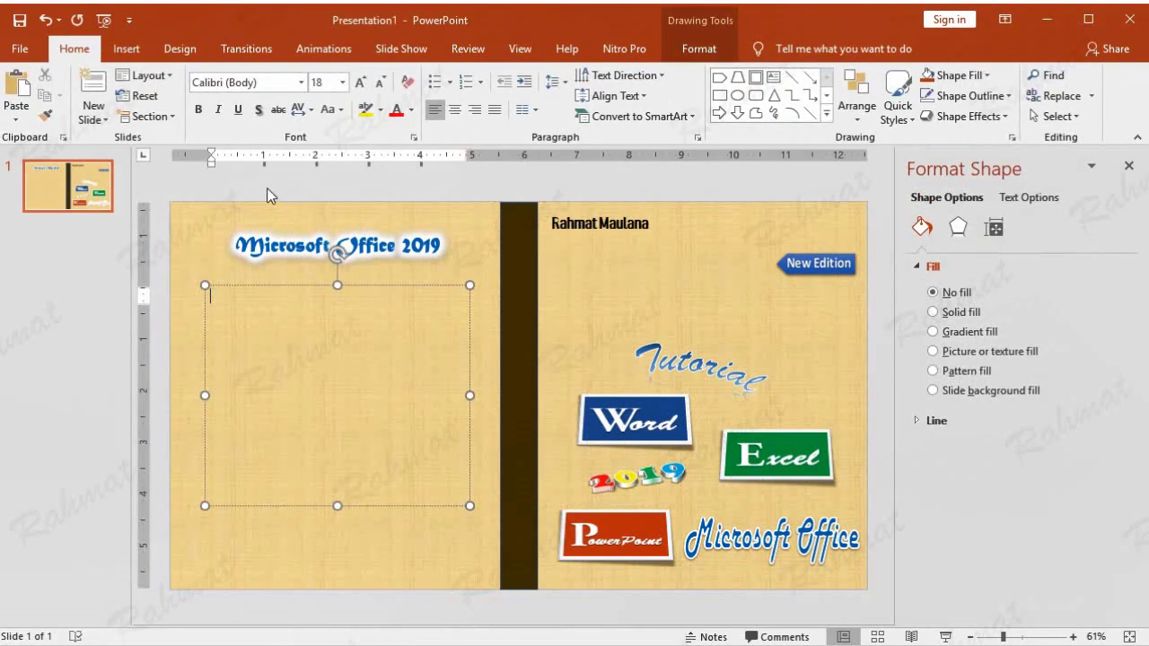
click(301, 82)
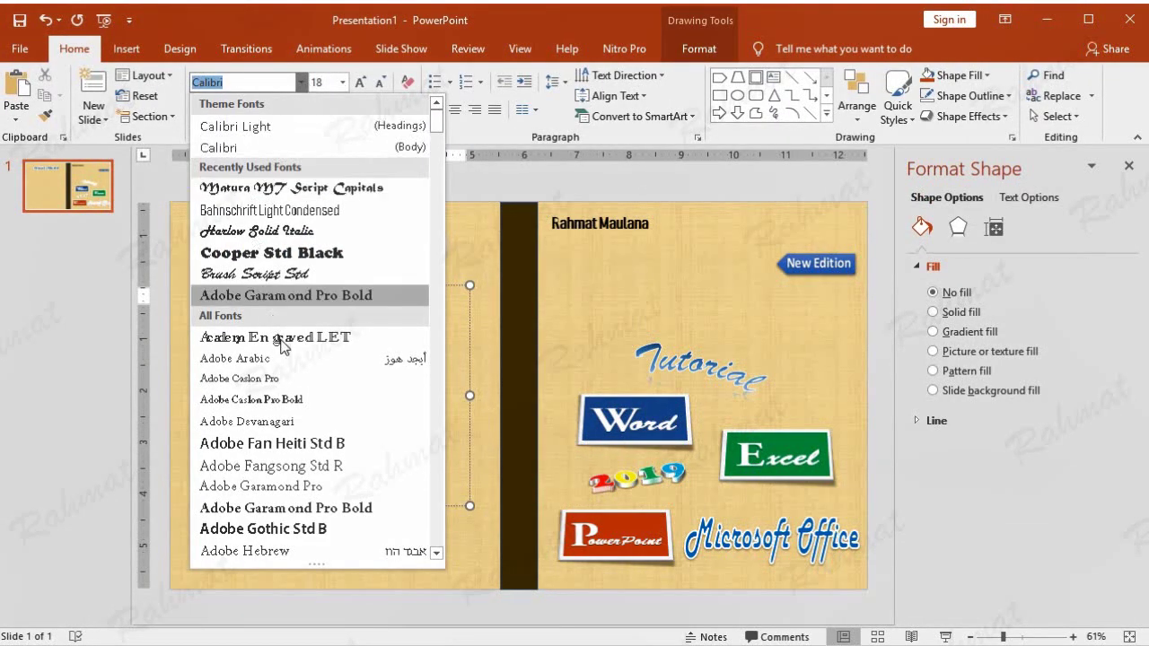
scroll(395, 359, down, 3)
click(433, 243)
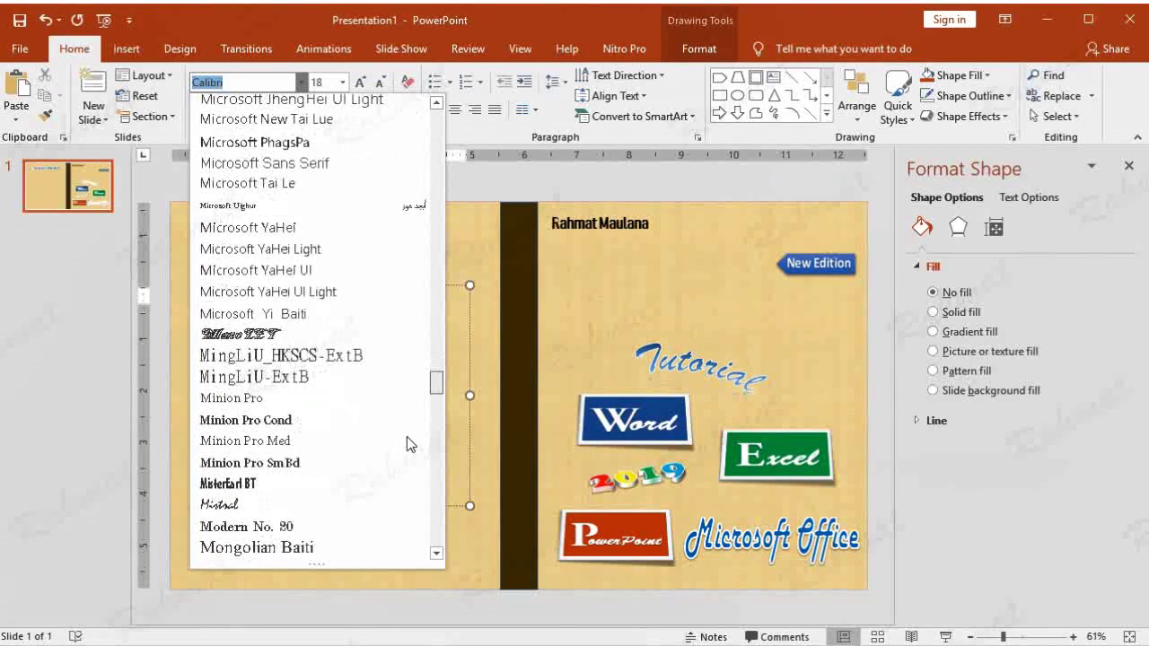
drag(433, 243, 422, 504)
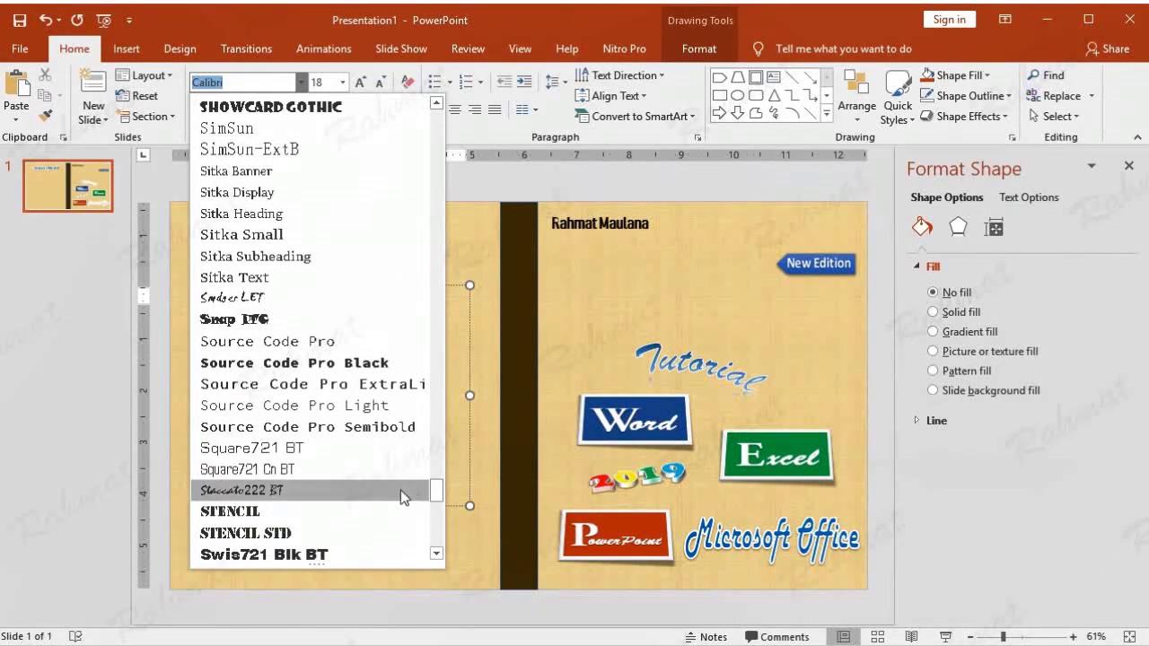
scroll(377, 499, down, 1)
scroll(346, 499, down, 1)
scroll(355, 491, down, 3)
scroll(349, 484, down, 3)
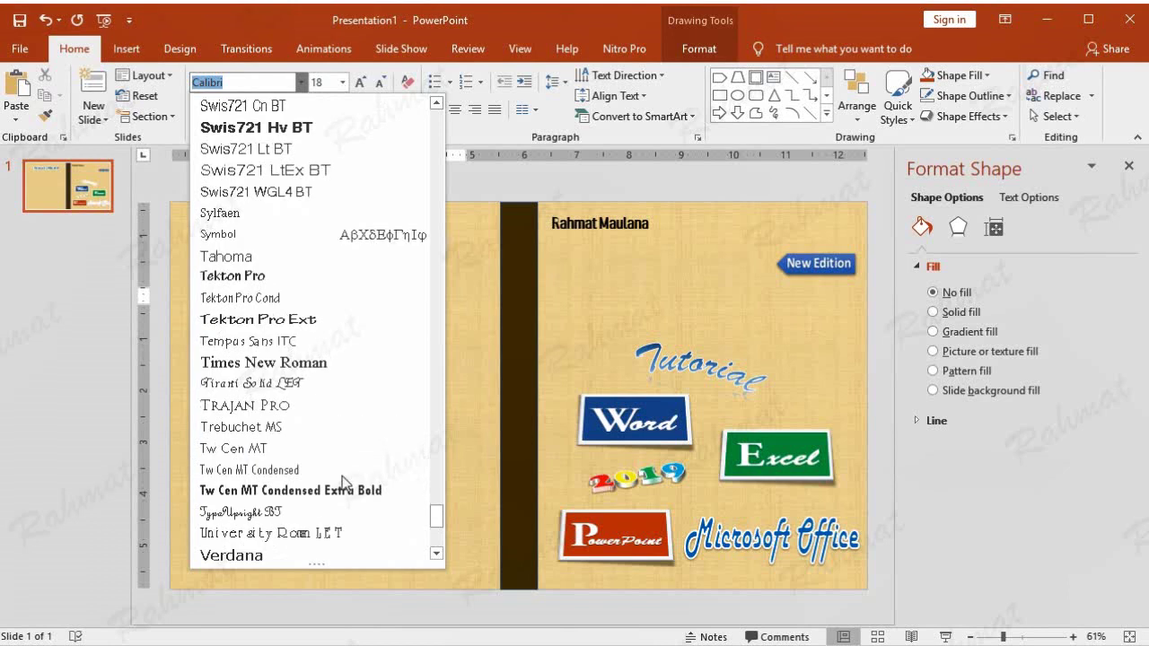
click(349, 446)
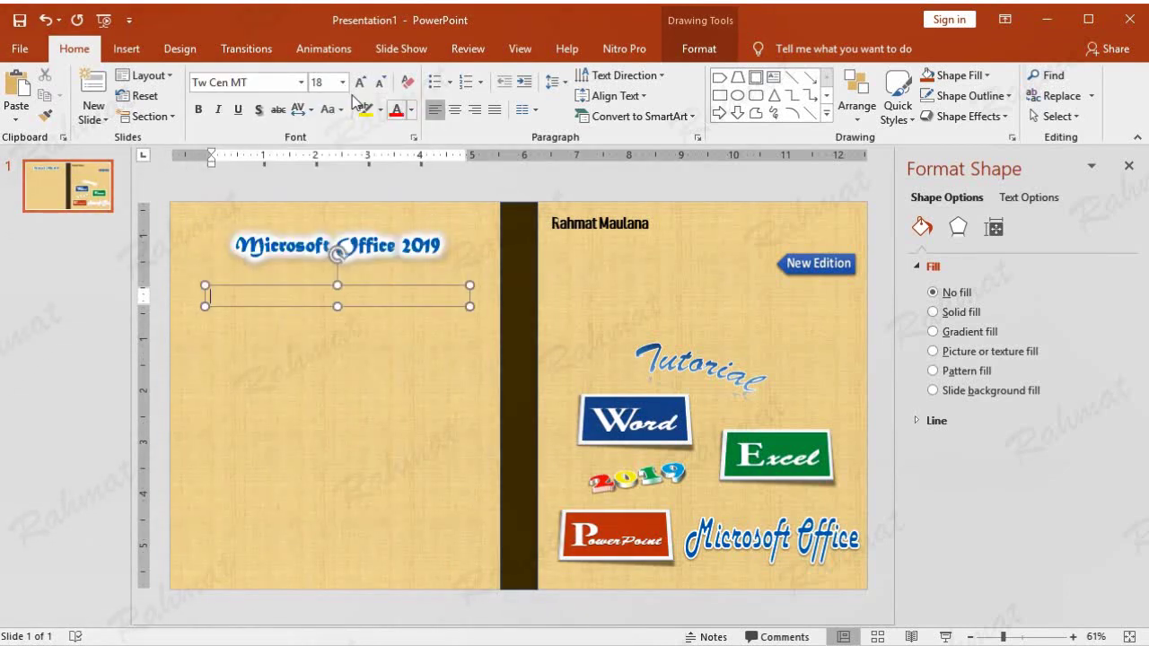
- Type 'Tutorial Microsoft Office 2019' in the text box, fixing typos, and select it
text(Tut)
text(orial microsoft)
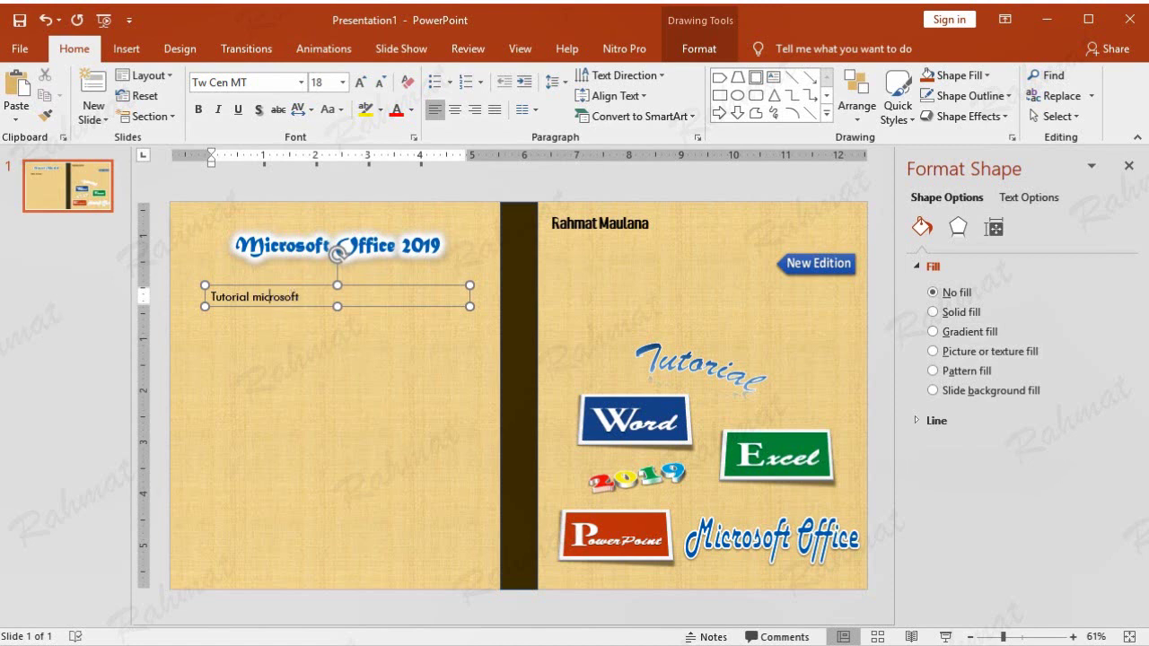
text(M)
key(Delete)
key(Right)
key(Right)
key(Right)
key(BackSpace)
key(BackSpace)
text(Mi)
key(BackSpace)
text(Office 2019)
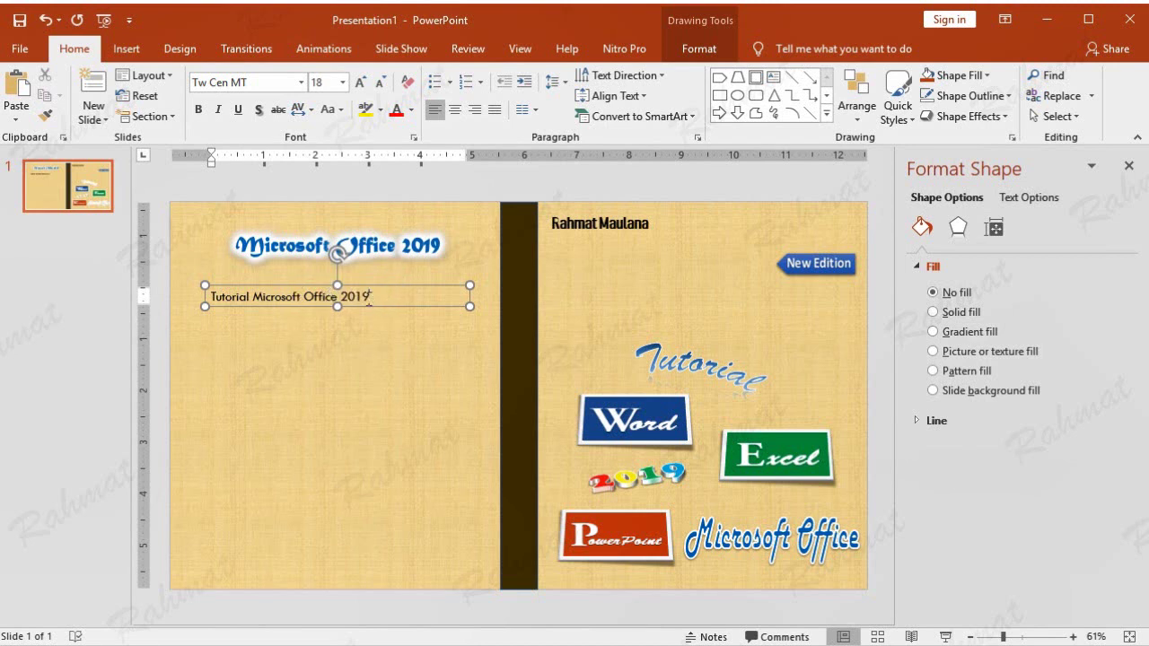
drag(367, 298, 209, 297)
key(ctrl+c)
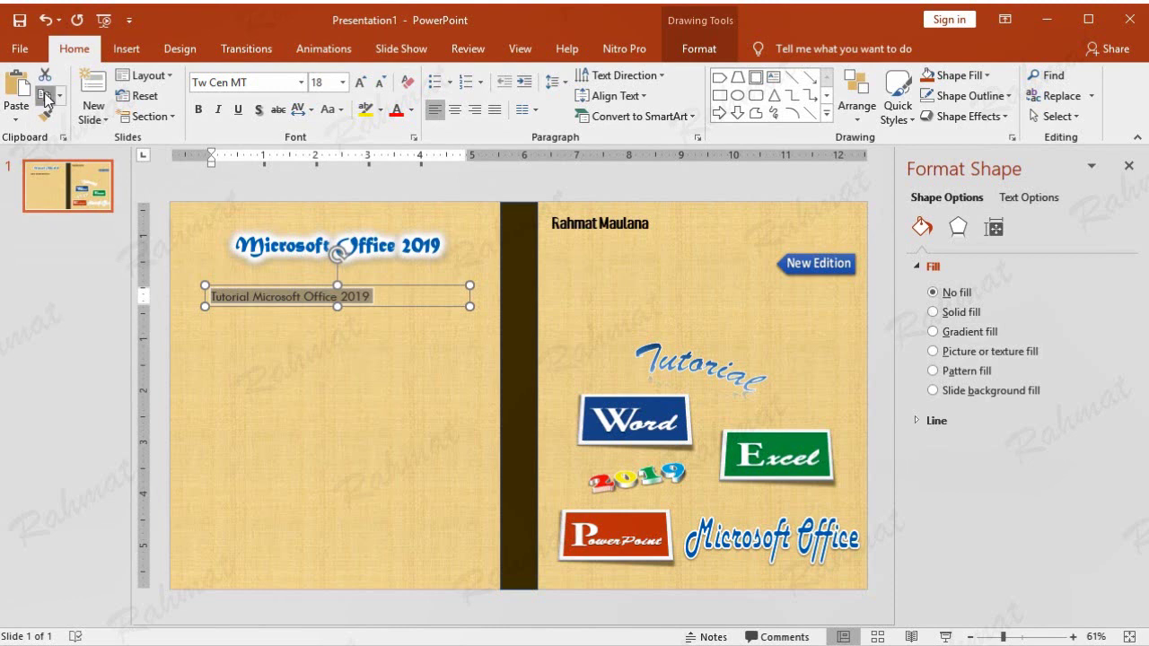
- Paste the 'Tutorial Microsoft Office 2019' text several times to build the first paragraph
click(382, 296)
click(373, 292)
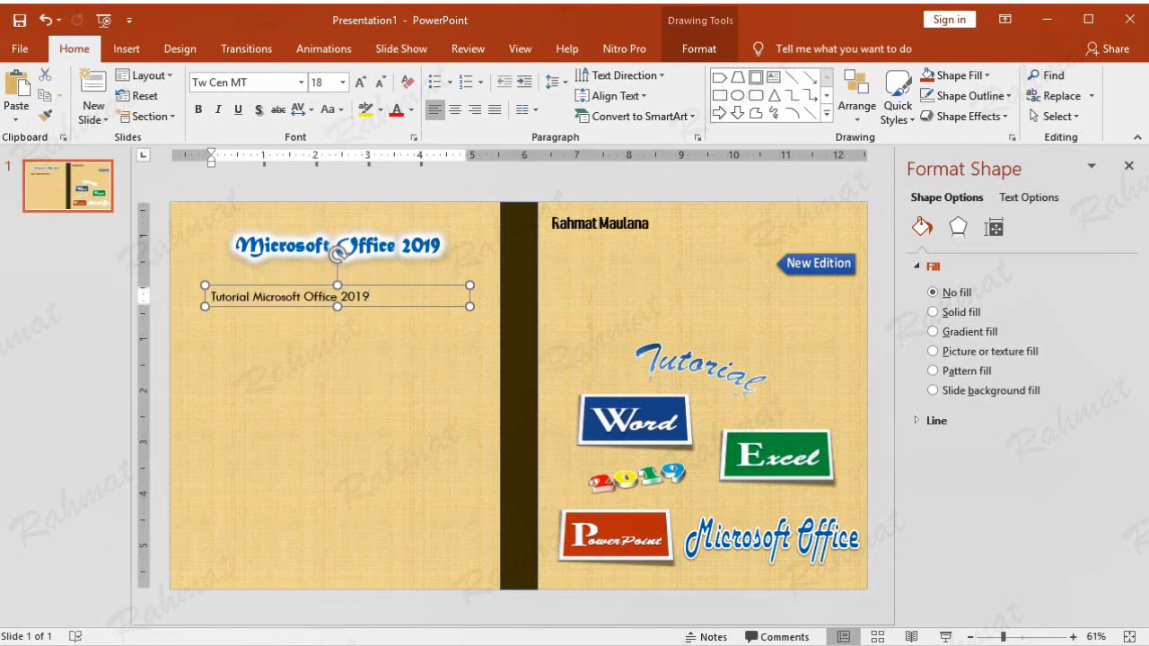
key(ctrl+v)
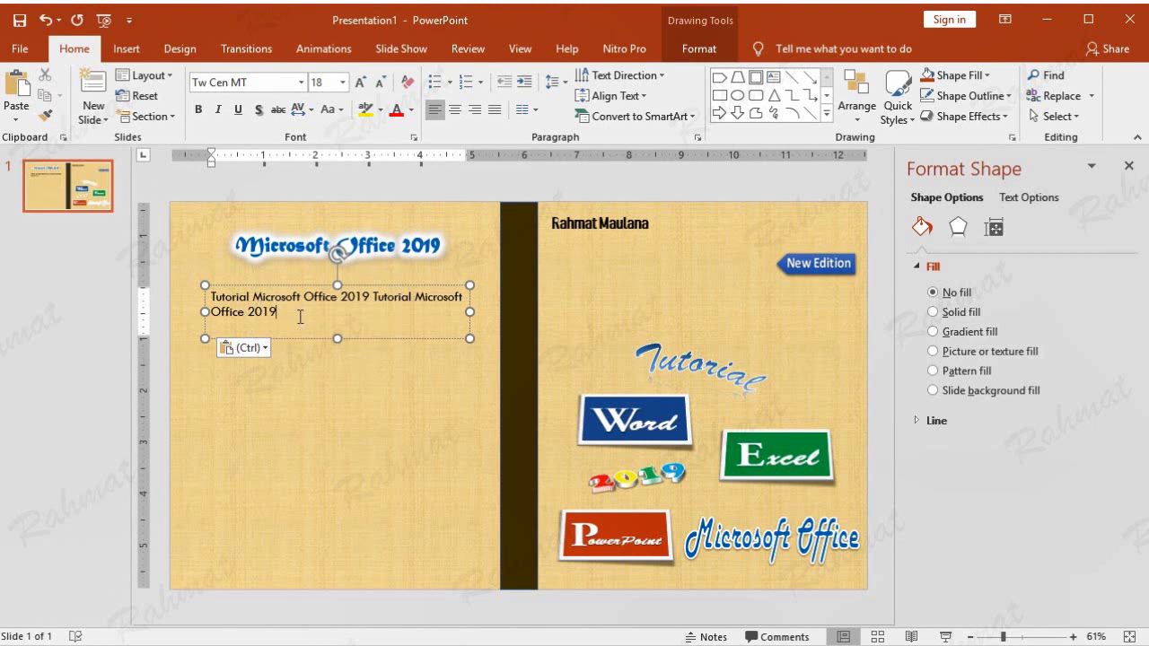
key(ctrl+v)
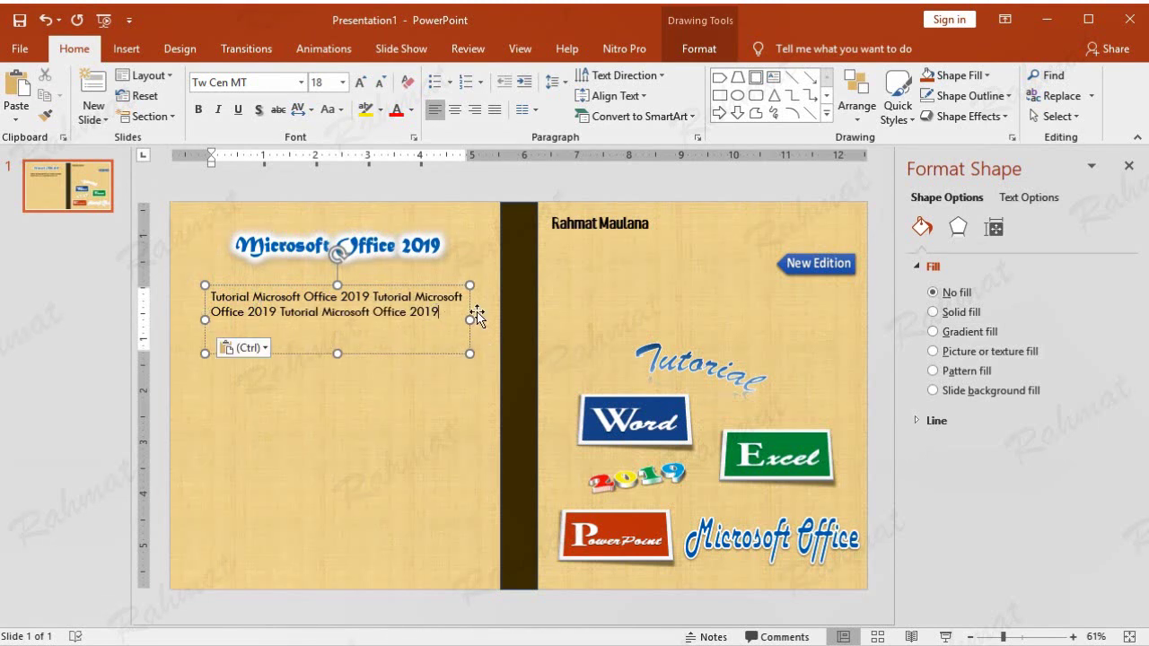
key(ctrl+v)
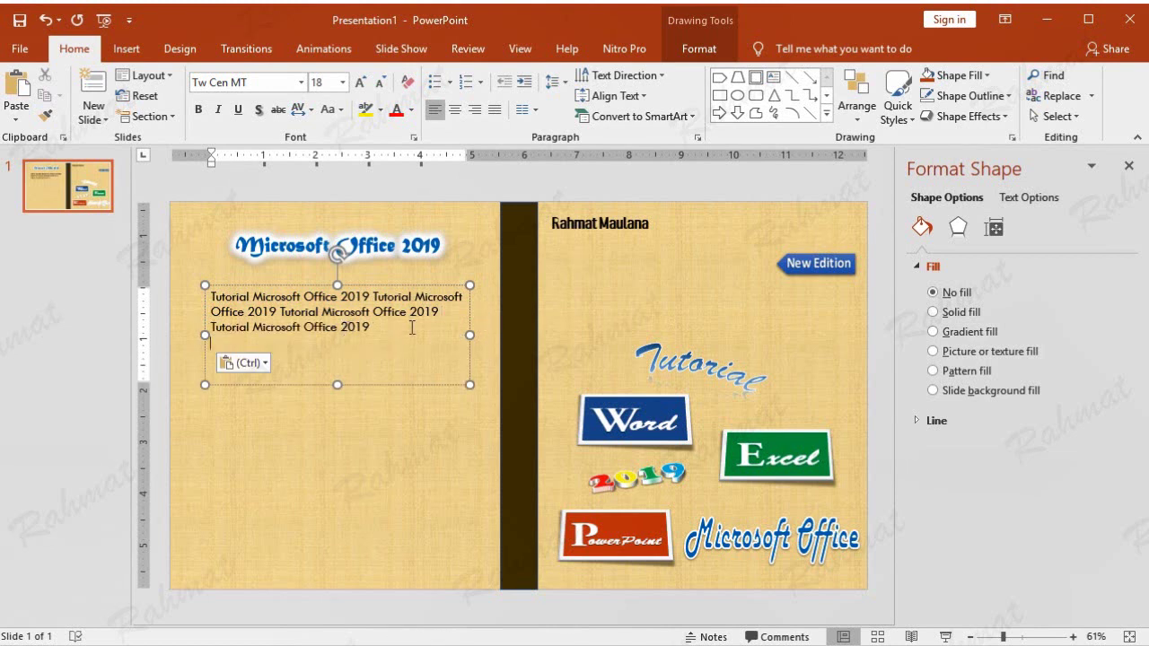
key(ctrl+v)
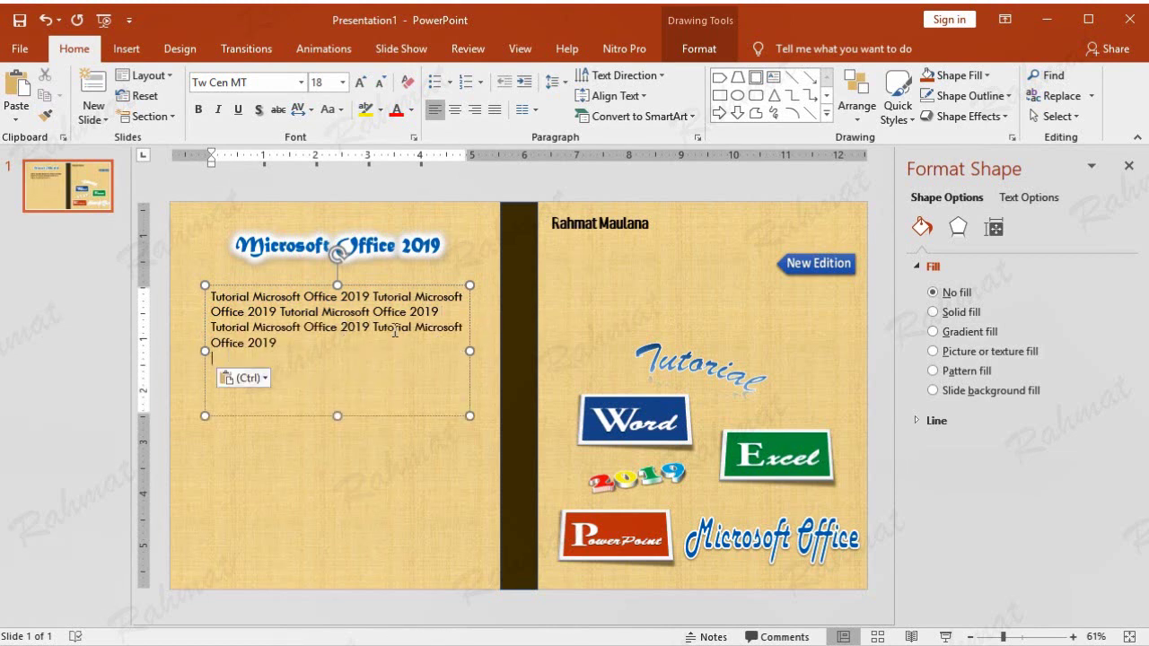
- Copy the paragraph into a second paragraph, lengthen it, and end it with a period
key(ctrl+a)
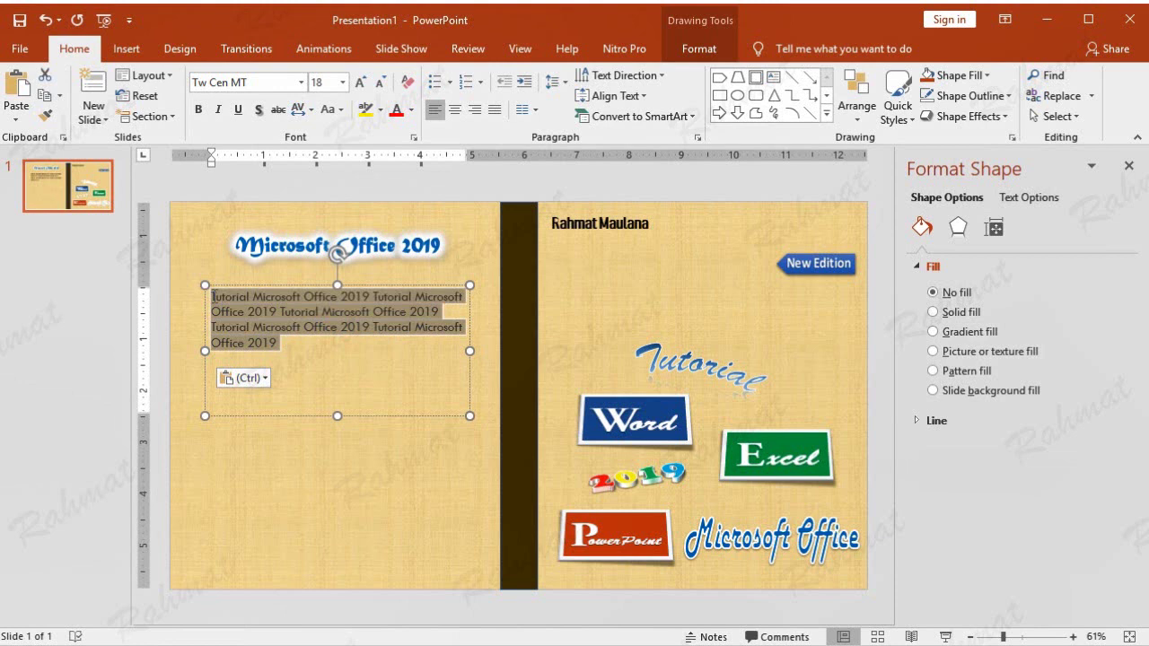
click(44, 97)
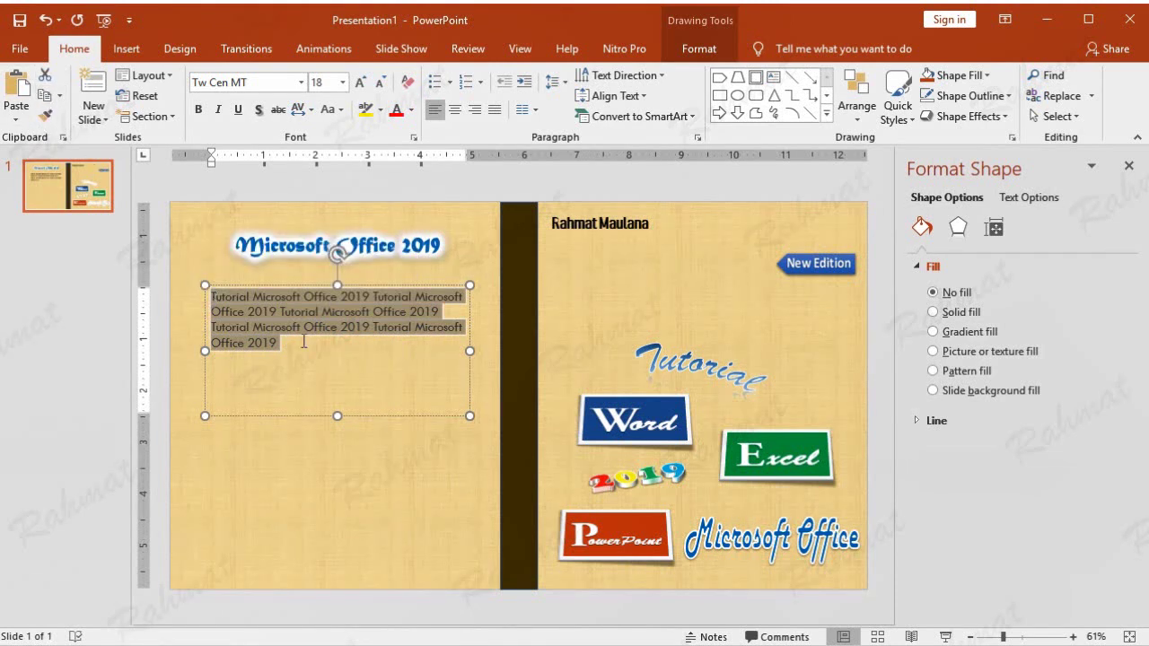
click(259, 361)
key(ctrl+v)
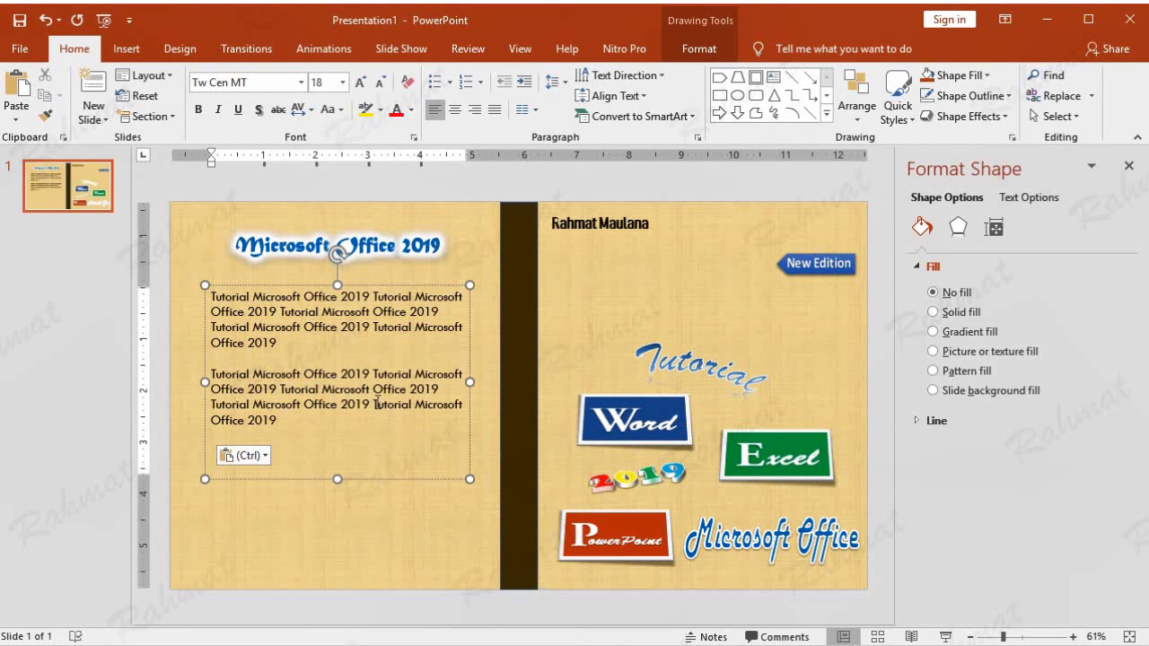
drag(214, 405, 263, 417)
key(ctrl+c)
click(295, 423)
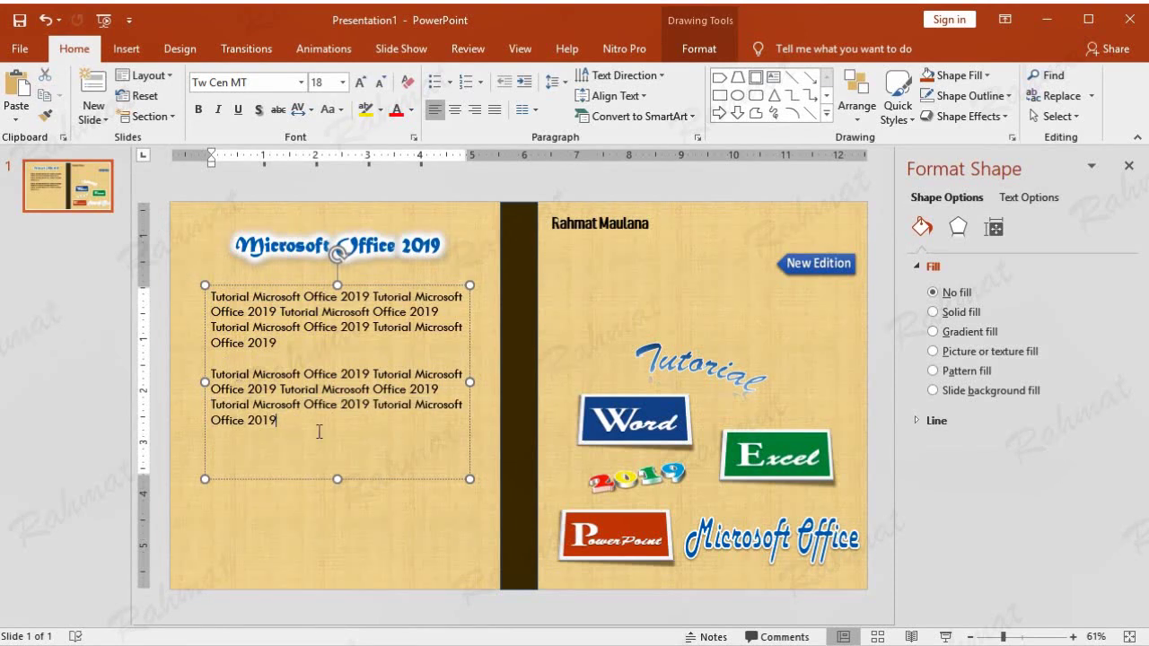
key(ctrl+v)
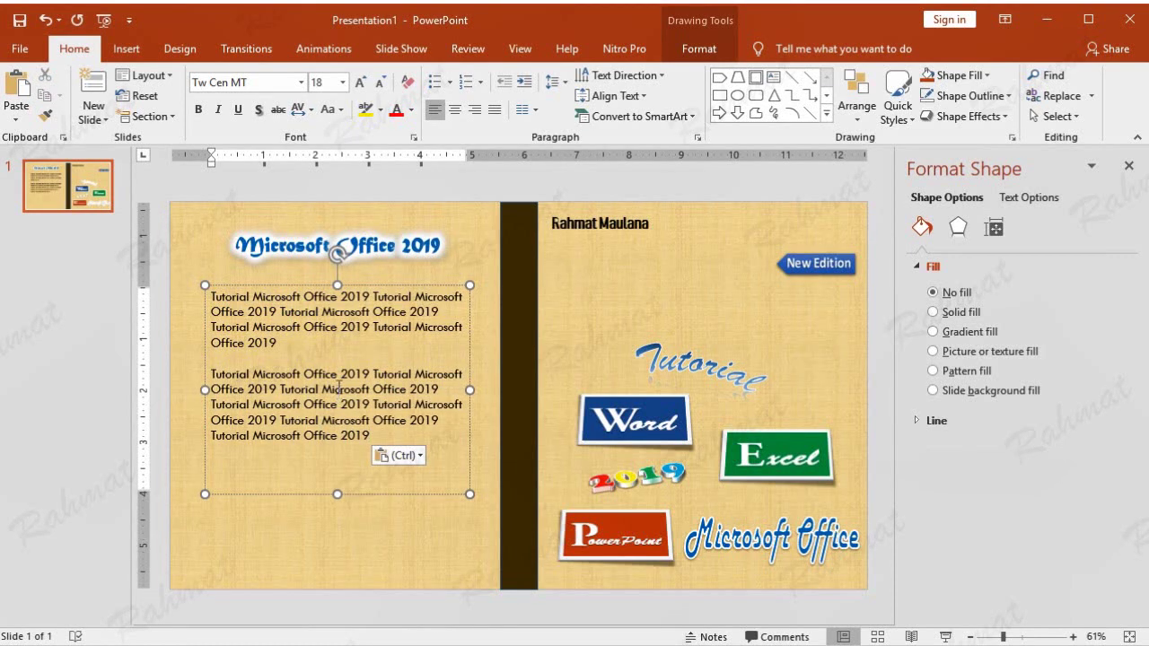
key(ctrl+v)
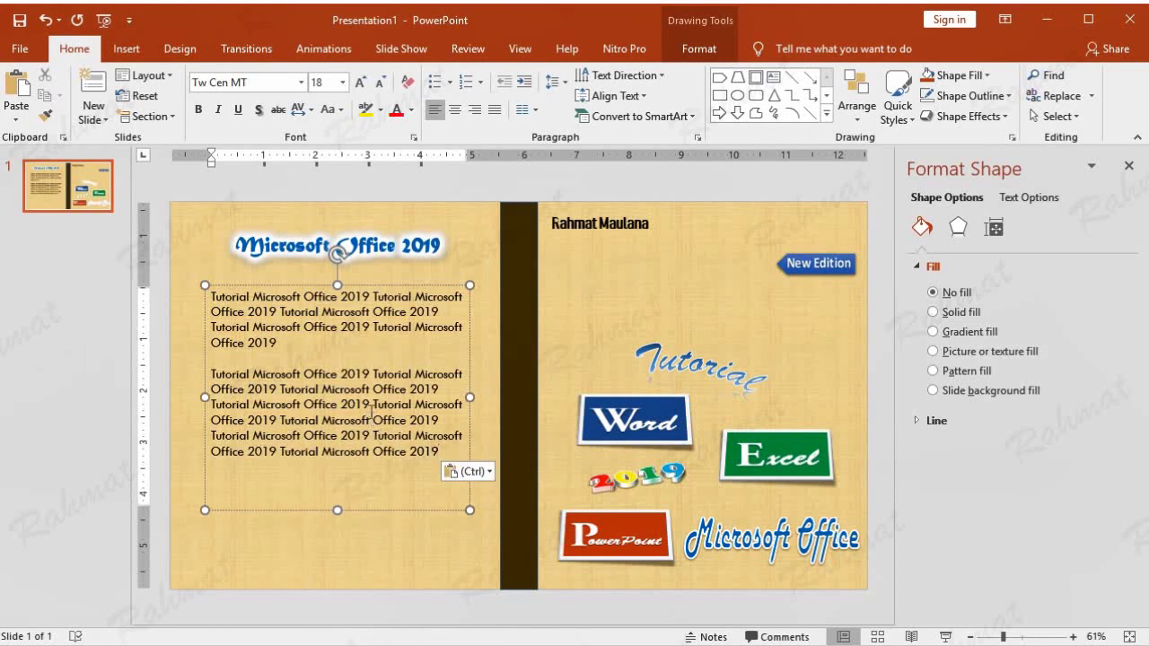
text(.)
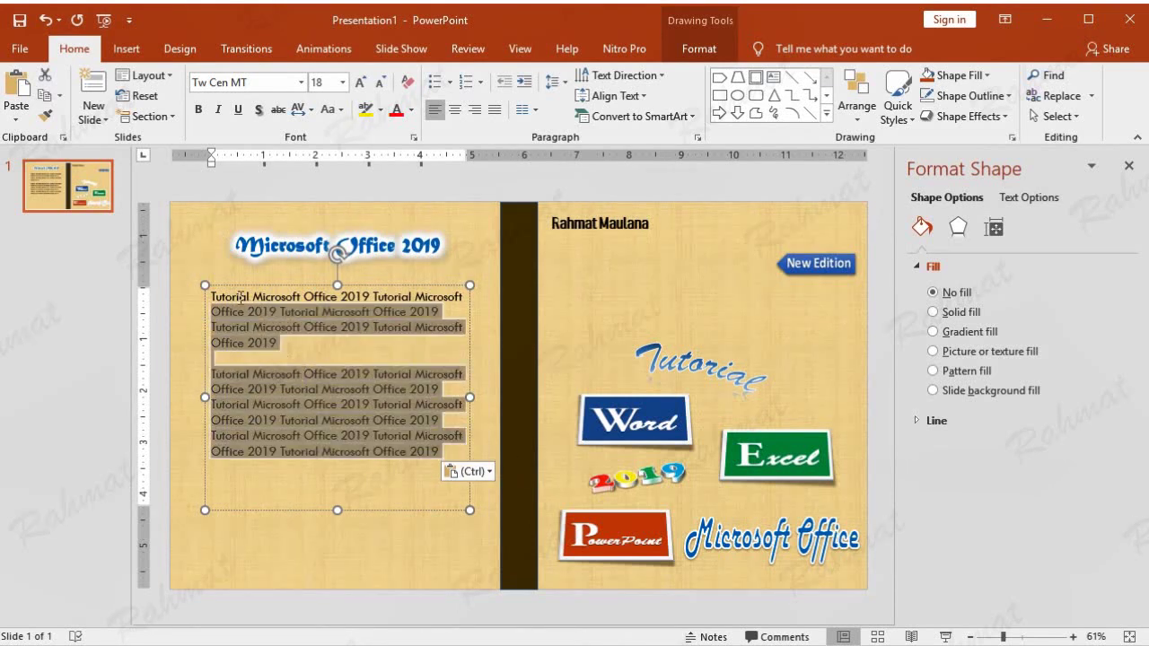
- Justify both paragraphs, indent their first lines with Tab, and delete trailing empty lines
drag(440, 451, 209, 293)
click(495, 110)
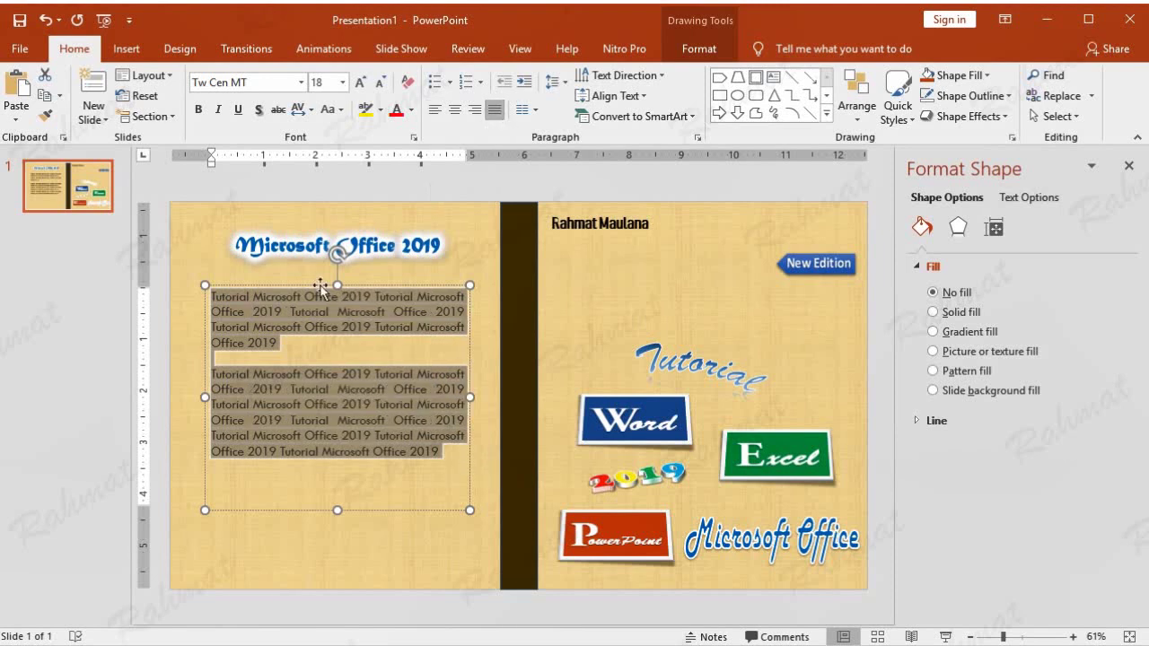
click(277, 313)
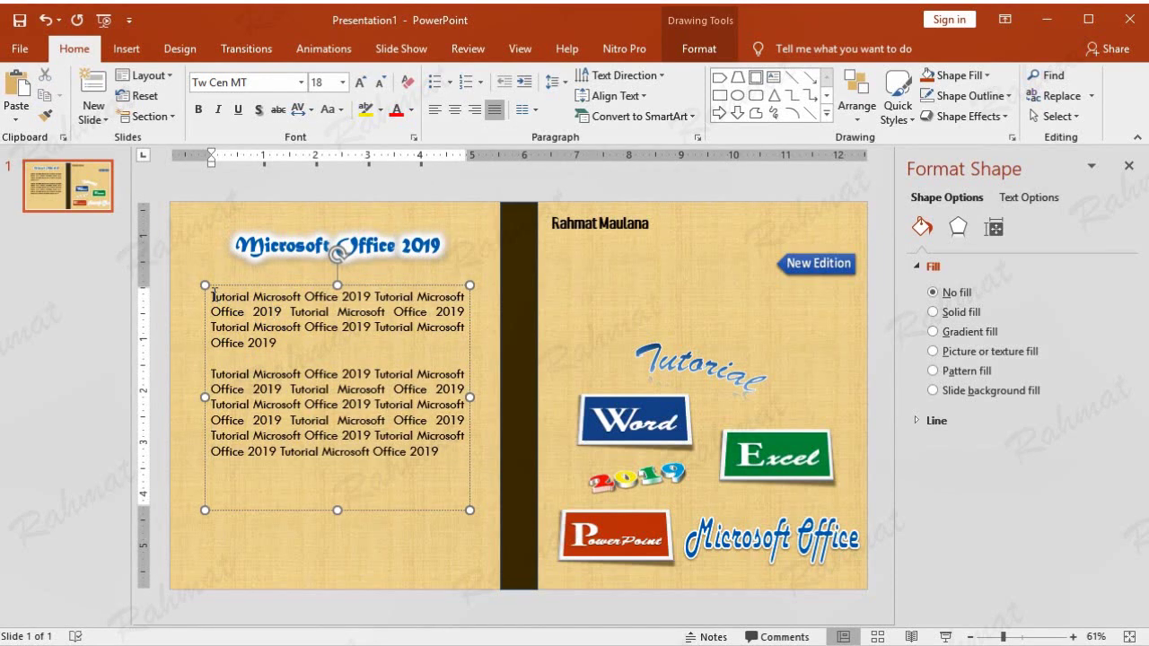
key(Tab)
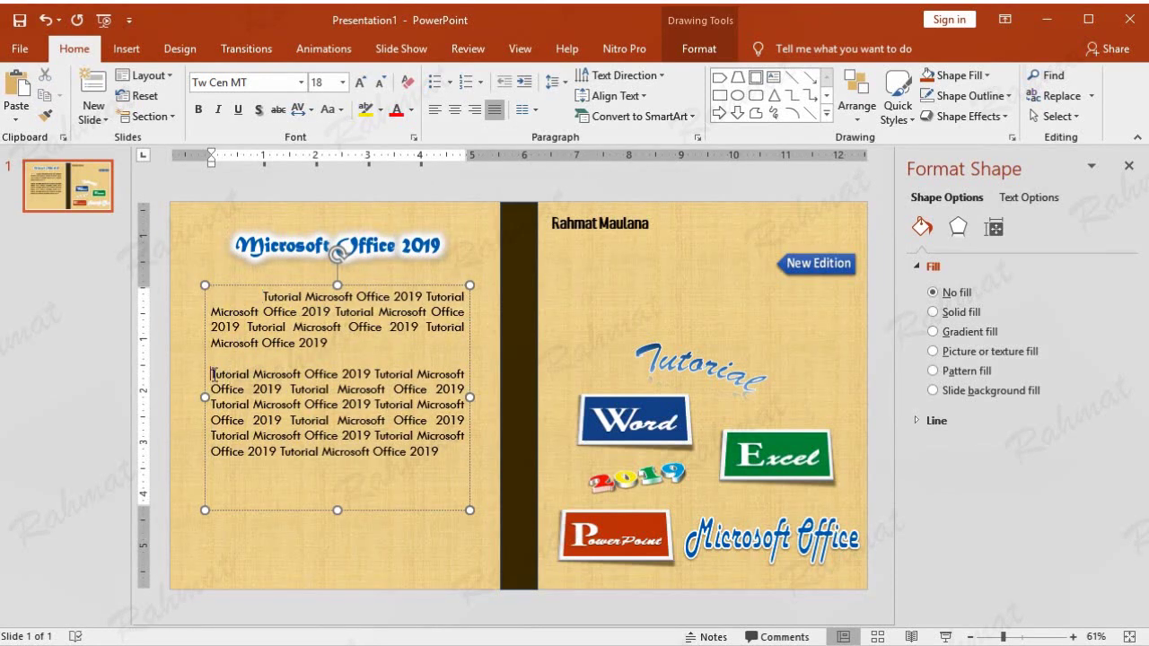
key(Tab)
click(352, 494)
key(BackSpace)
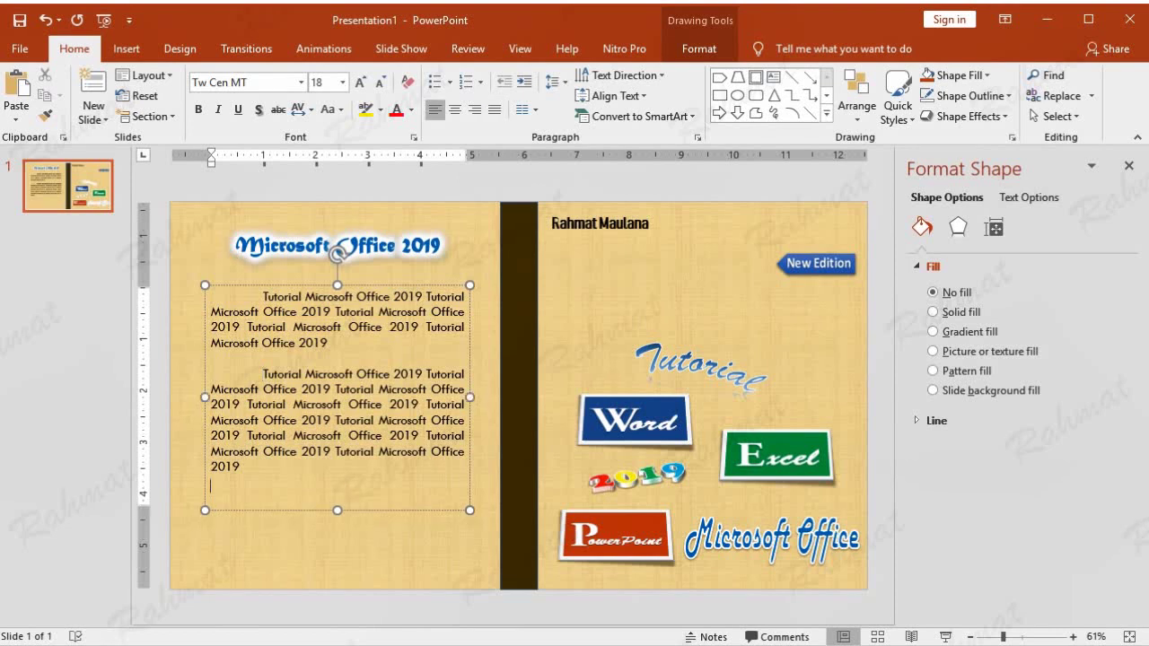
key(BackSpace)
- Move the text box slightly up and left under the title
click(337, 494)
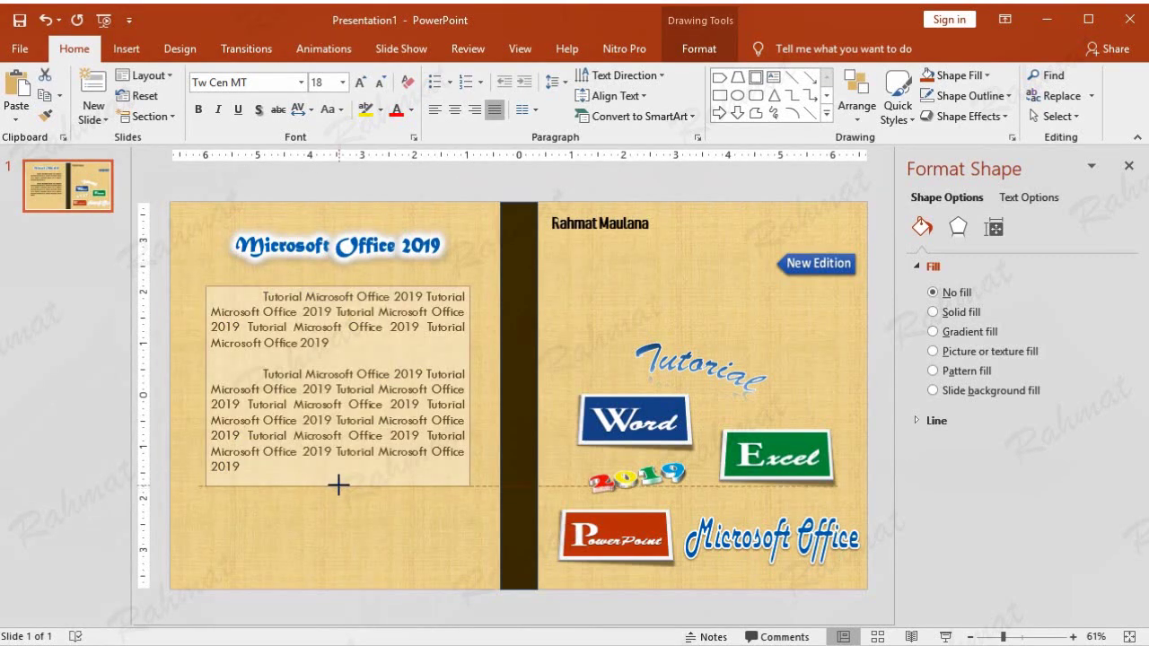
drag(384, 288, 378, 276)
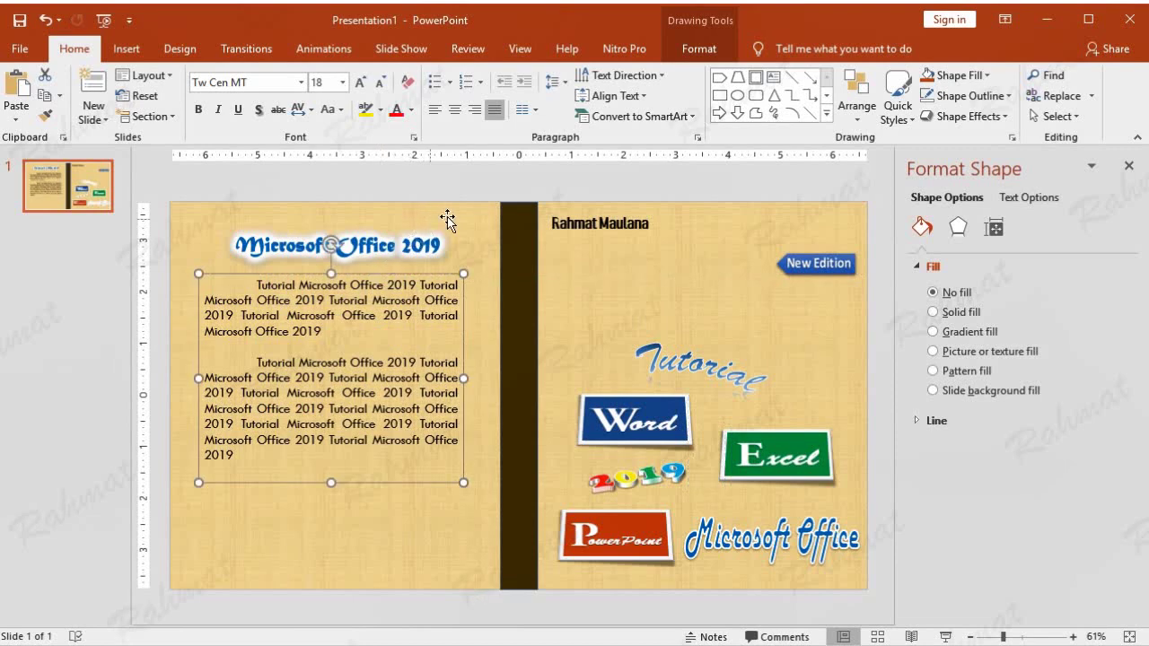
click(455, 184)
click(127, 48)
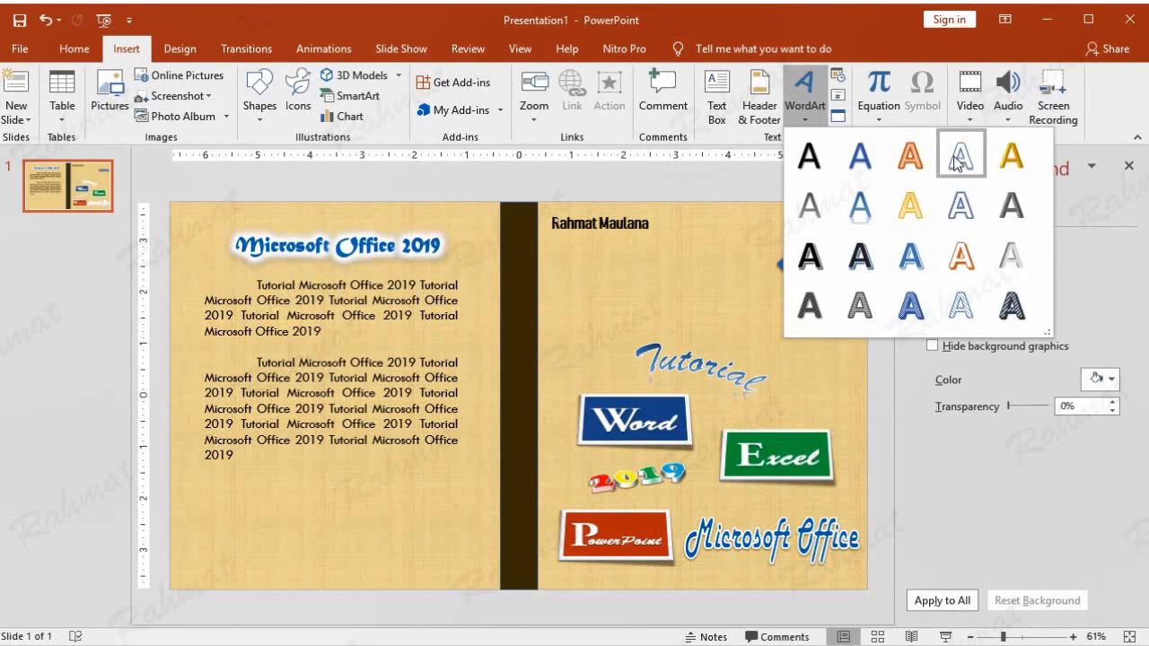
- Insert an outlined-style WordArt letter 'A' and place it below the back-cover text
click(959, 157)
text(A)
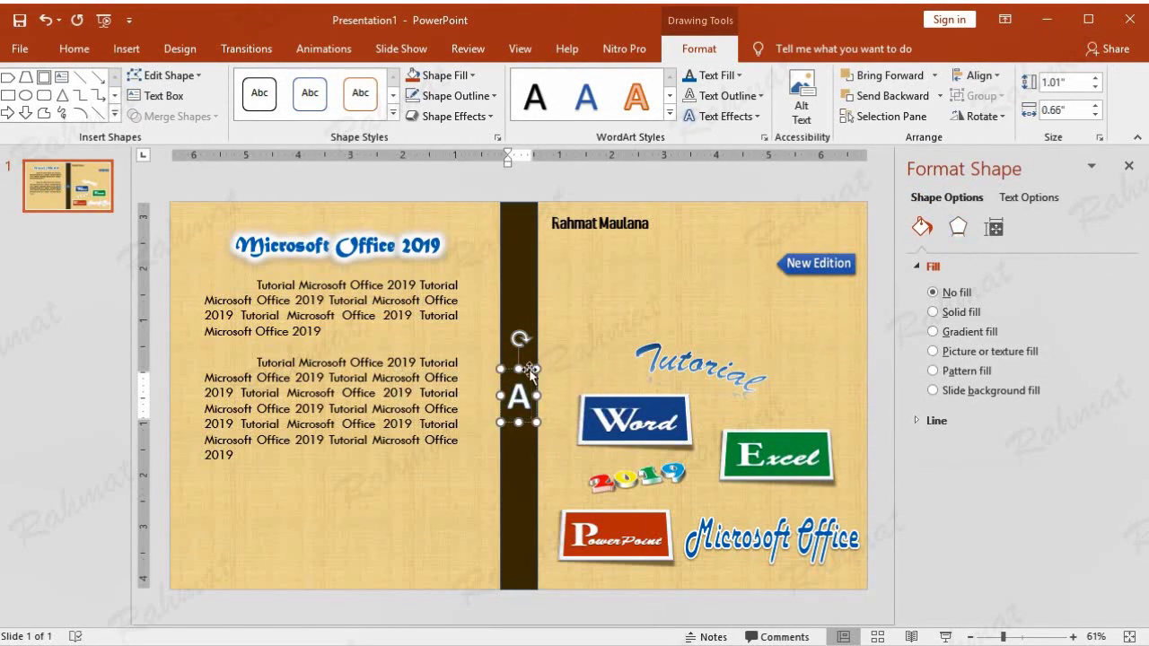
drag(529, 369, 296, 484)
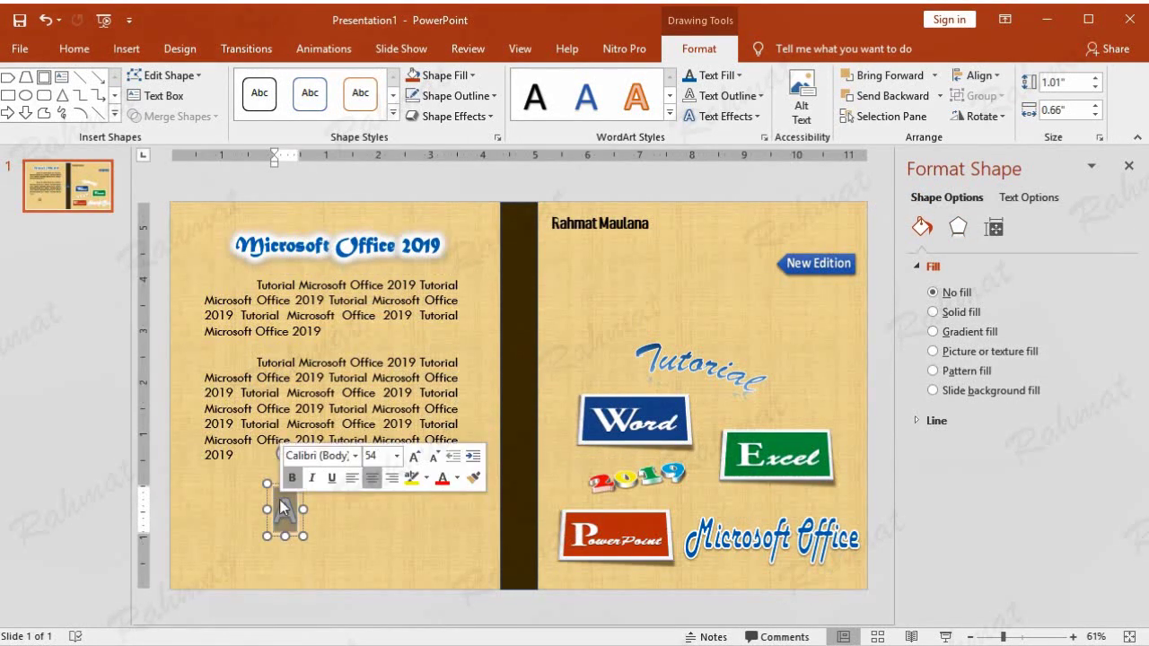
- Set the letter A to Cooper Std Black at size 32
click(74, 49)
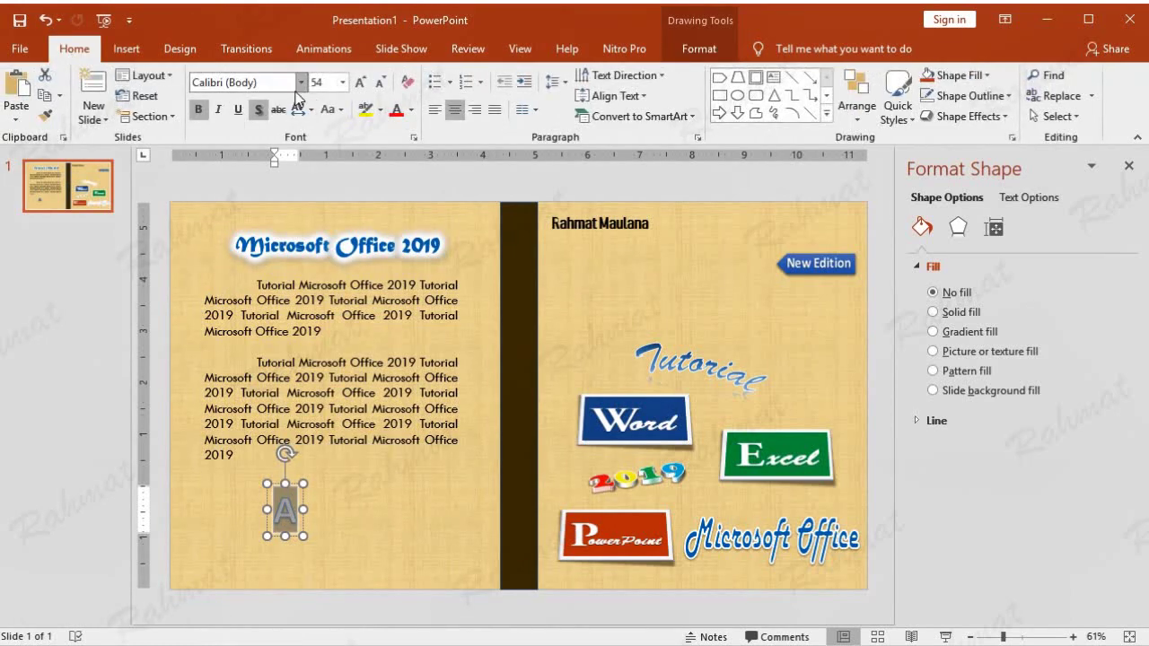
click(300, 82)
scroll(308, 444, down, 4)
scroll(306, 454, down, 4)
scroll(330, 473, down, 7)
scroll(330, 473, down, 5)
scroll(321, 473, down, 4)
scroll(316, 468, down, 4)
scroll(310, 461, down, 3)
scroll(324, 444, down, 3)
scroll(326, 447, down, 1)
scroll(310, 395, up, 4)
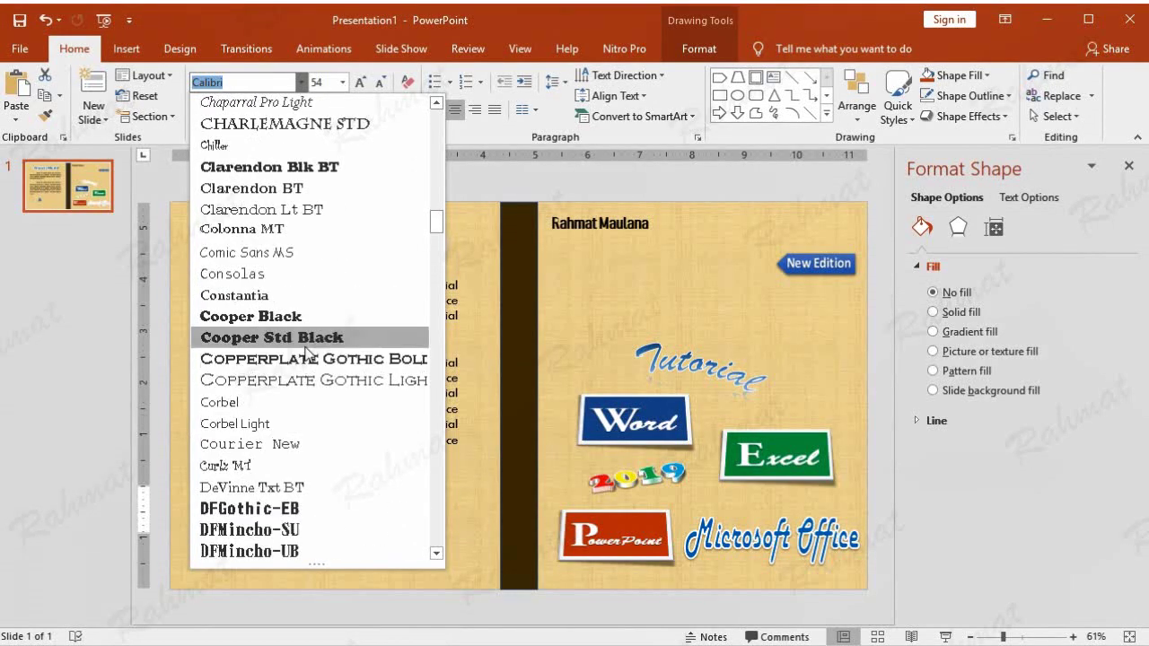
click(300, 338)
click(342, 82)
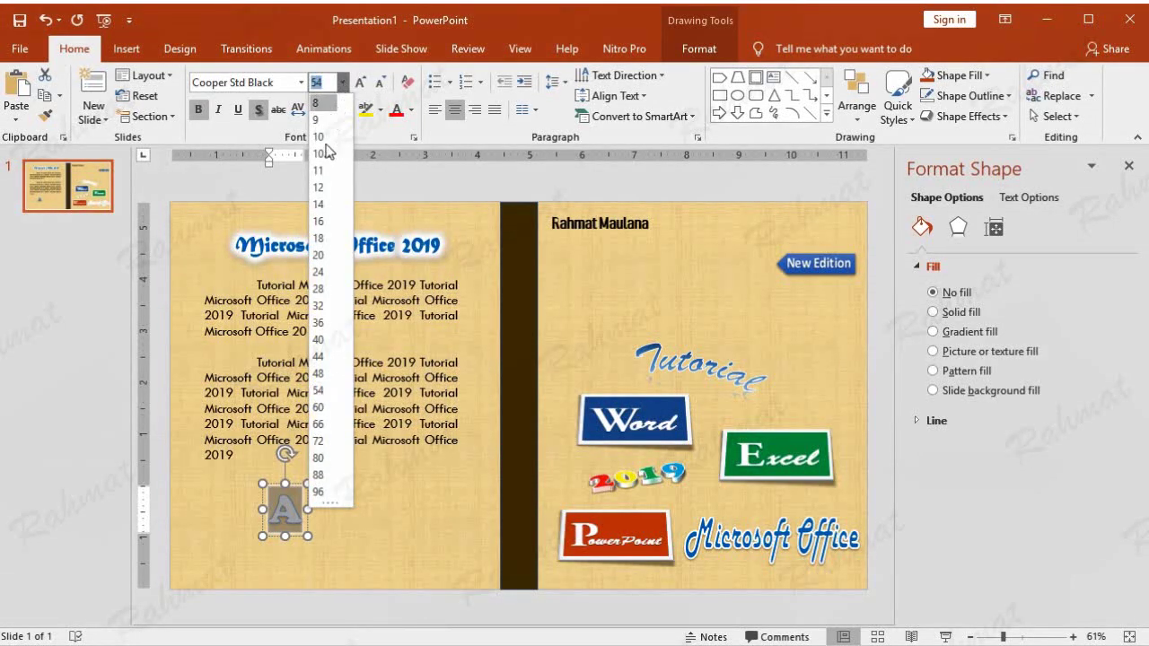
click(318, 322)
- Give the letter A a white outline and red fill, then select the shape
click(696, 50)
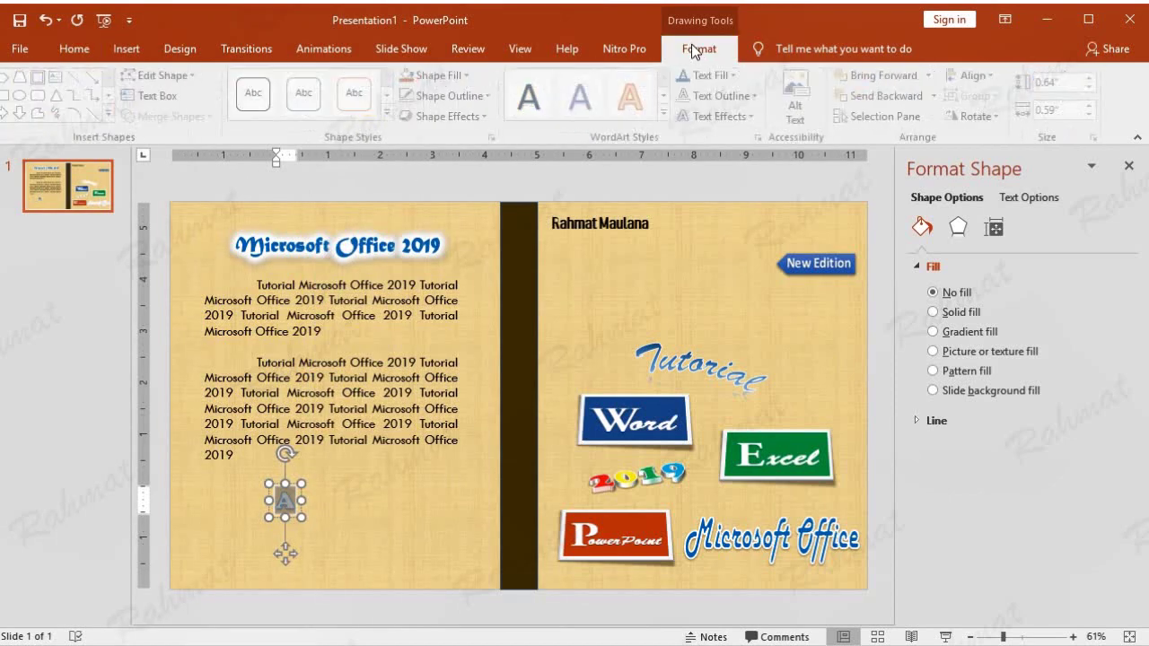
click(726, 95)
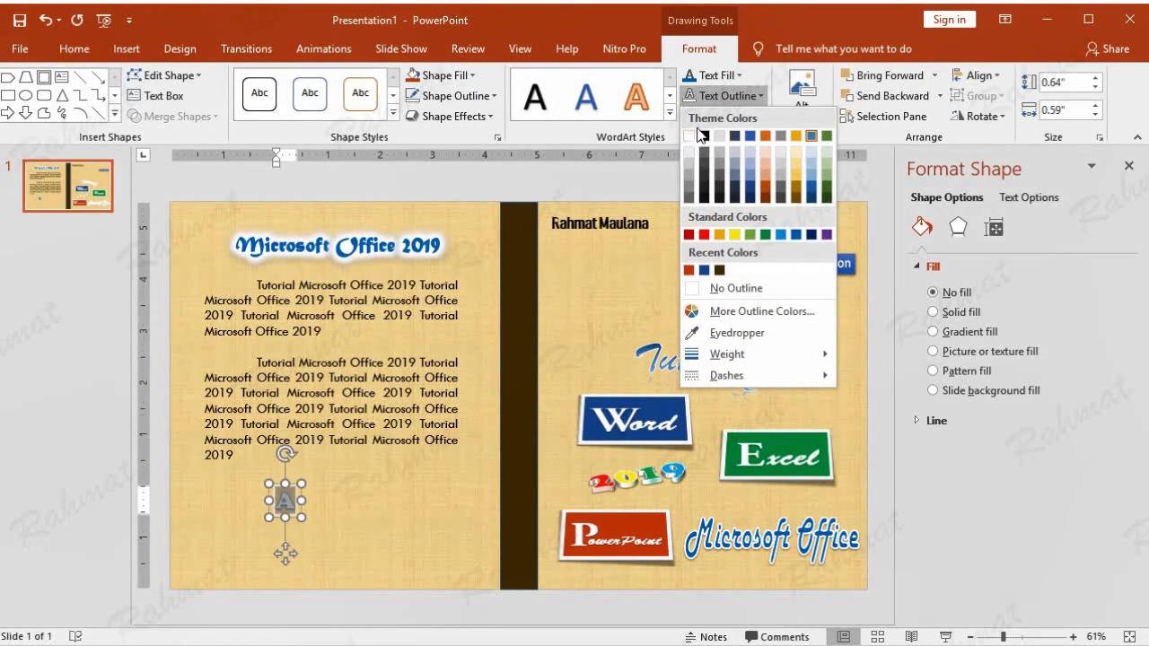
click(690, 137)
click(717, 75)
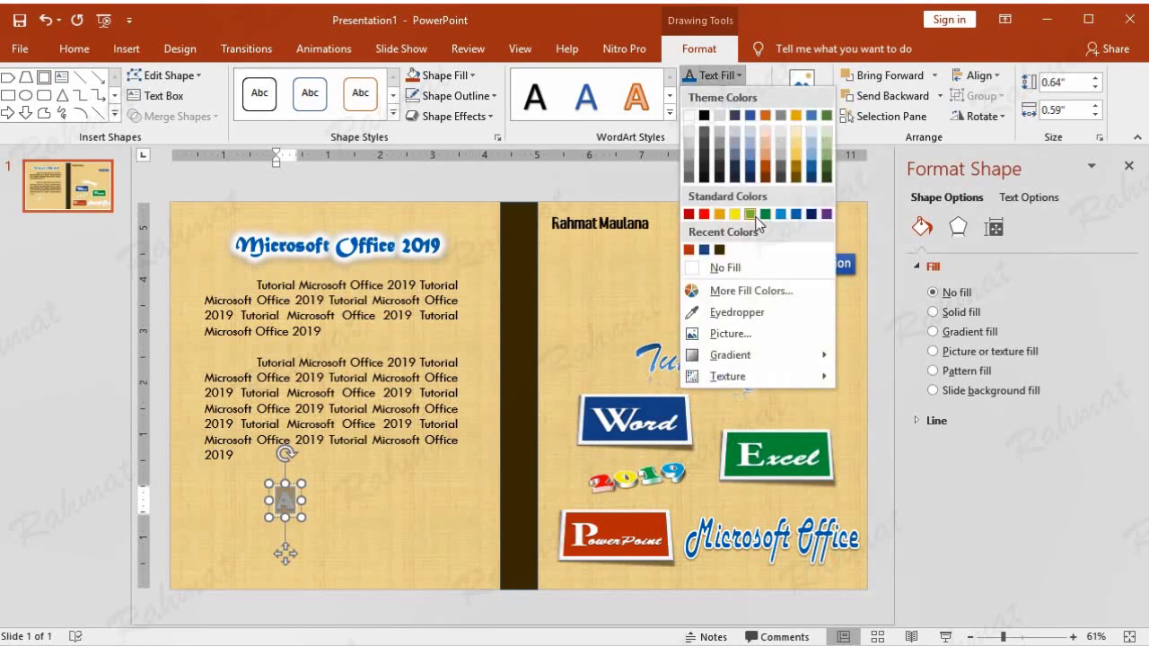
click(705, 214)
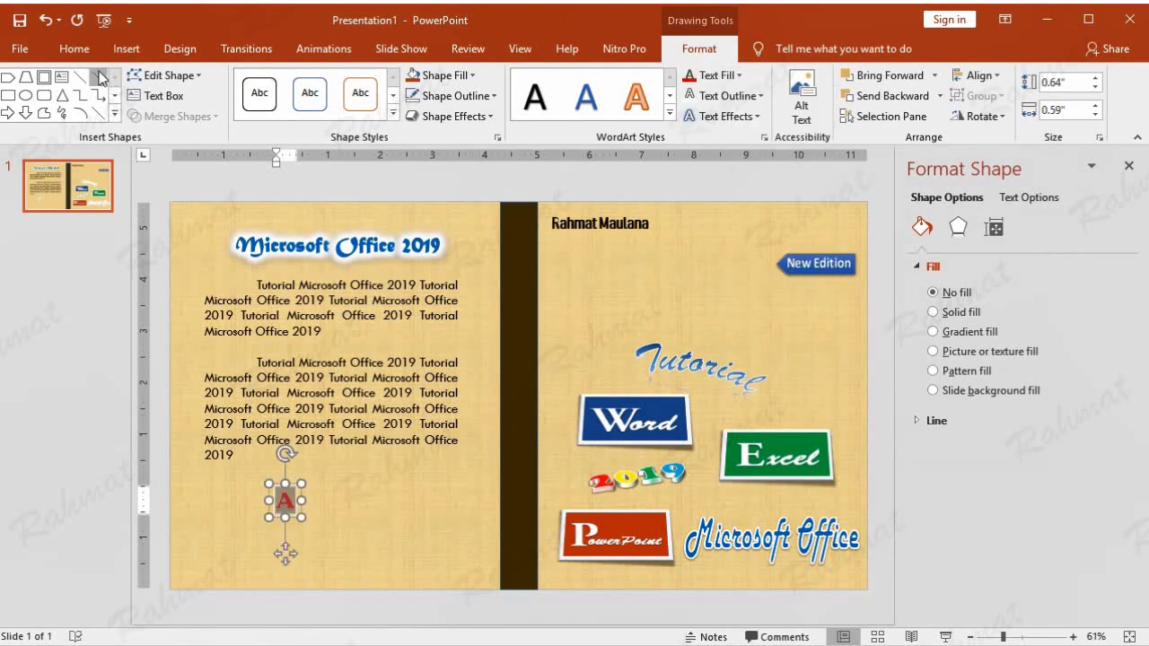
click(294, 485)
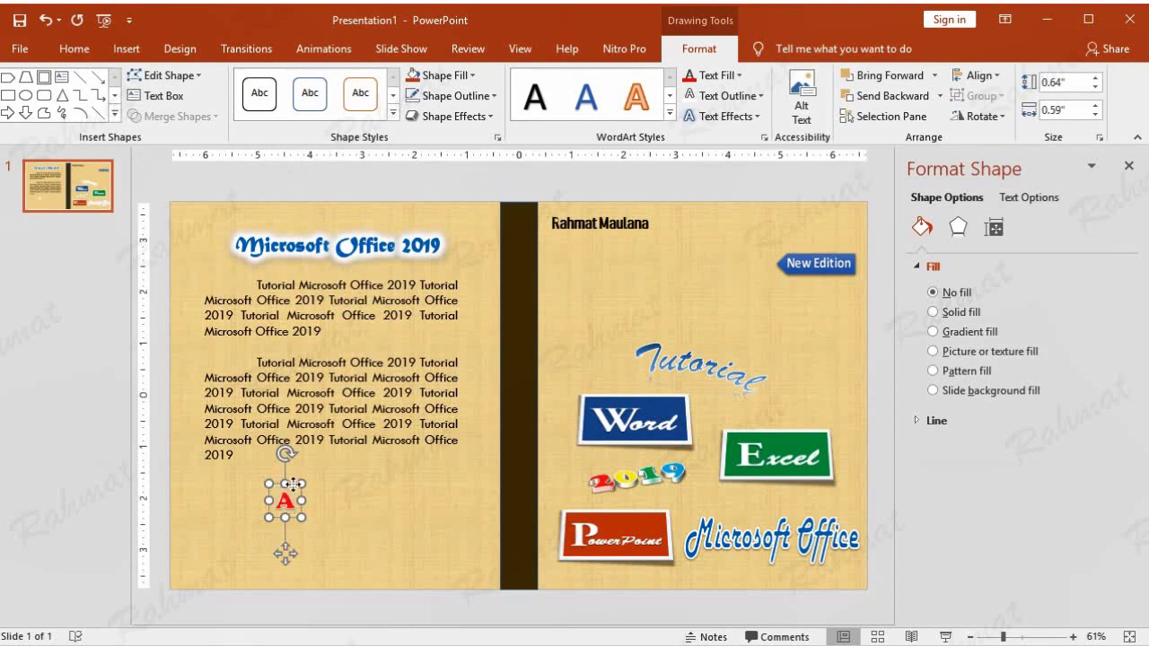
click(65, 49)
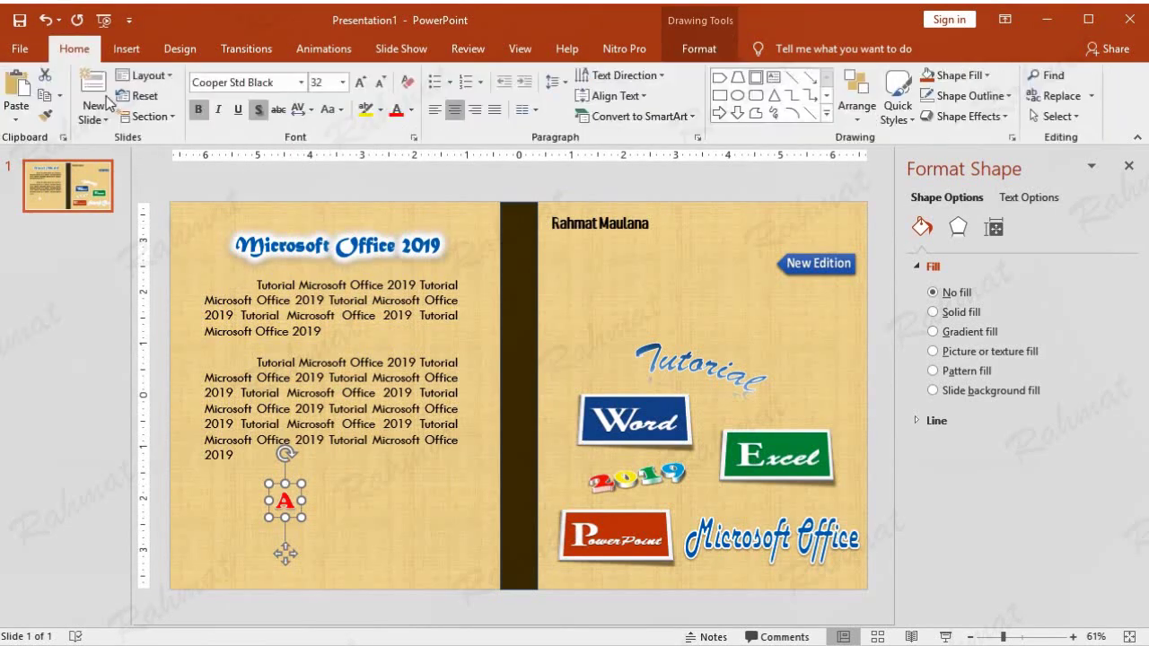
- Duplicate the red A shape, change the copy's letter to Z, and place it below the A
click(42, 101)
click(202, 191)
click(16, 89)
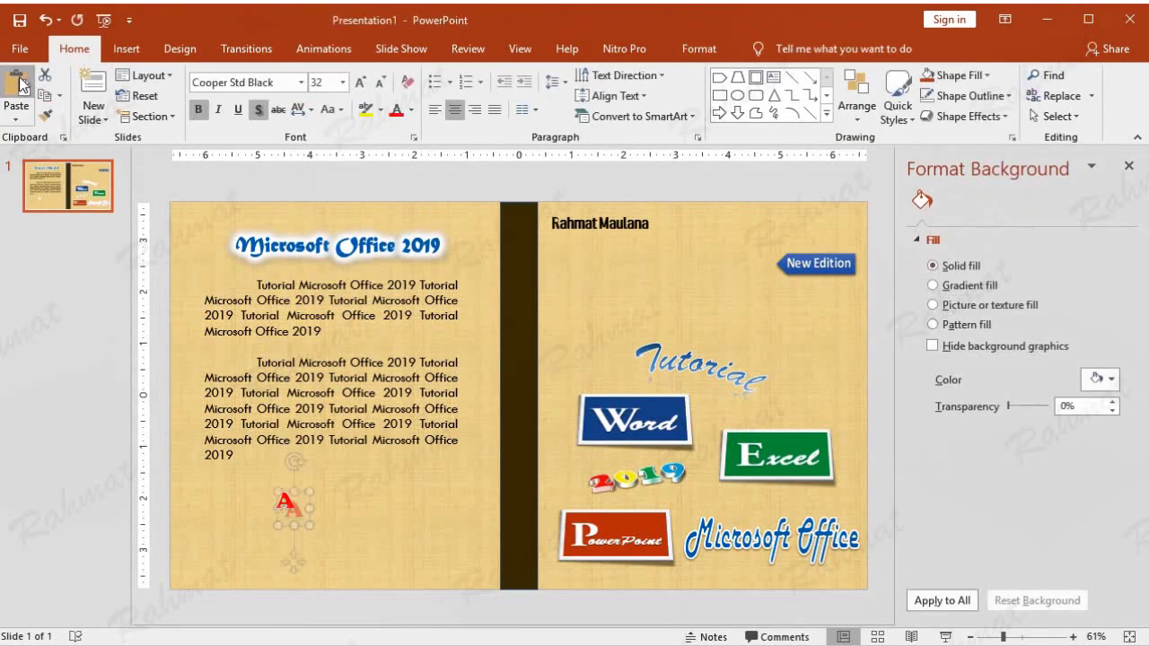
click(296, 512)
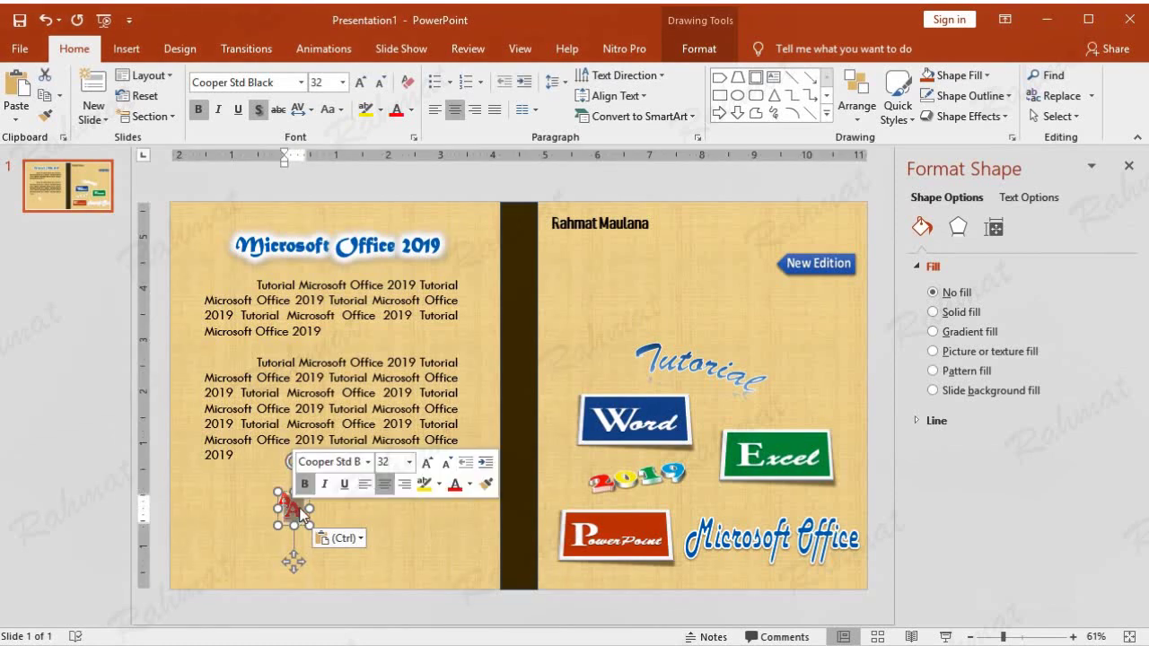
text(Z)
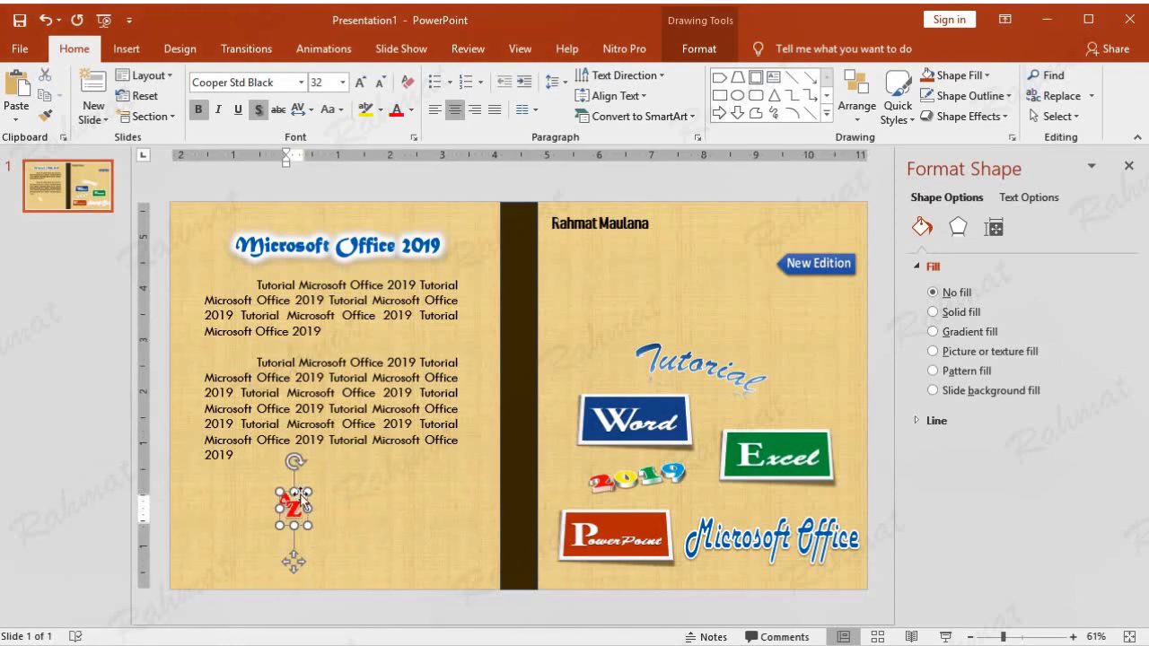
drag(305, 505, 288, 530)
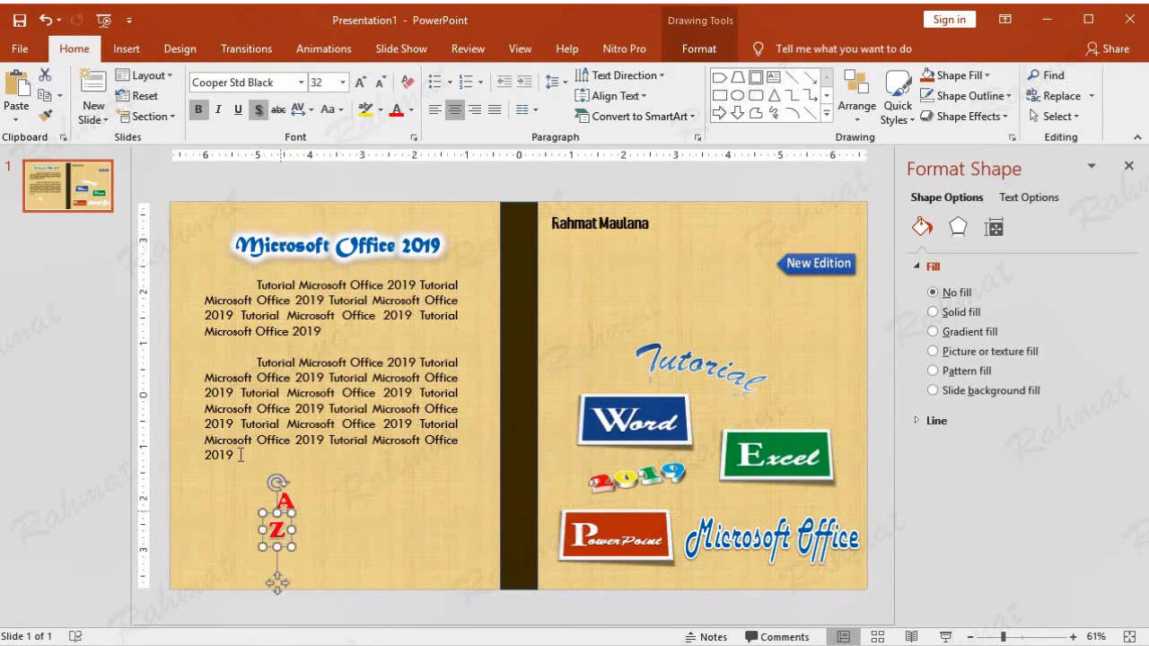
- Paste another copy of the letter shape and type Q into it
click(18, 94)
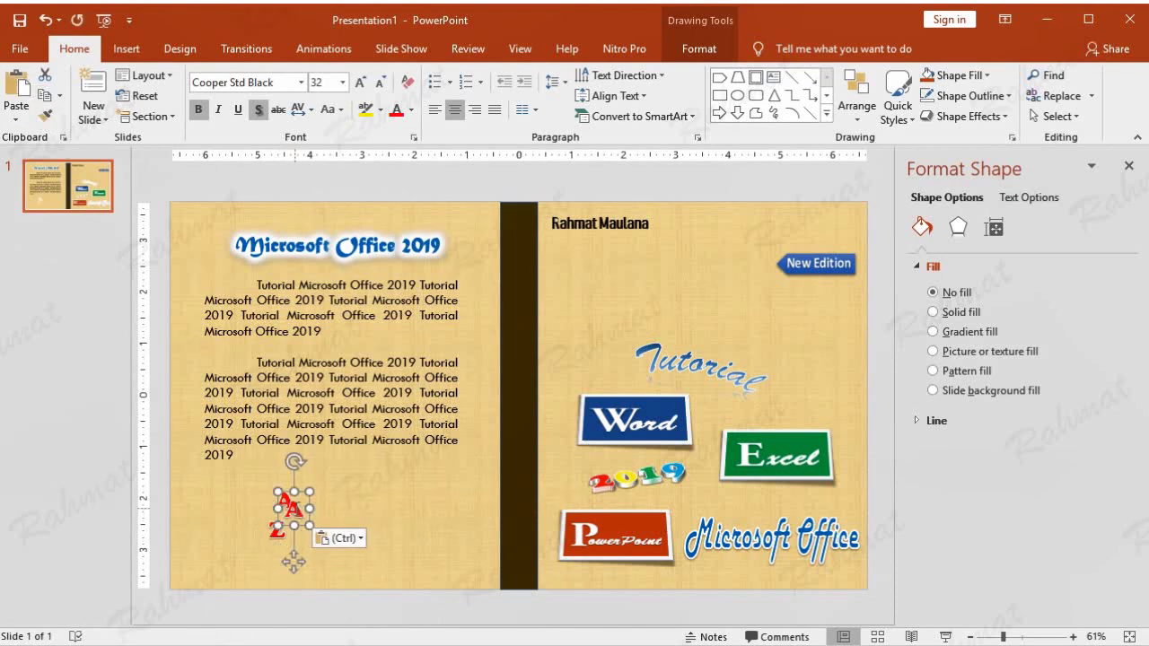
click(292, 510)
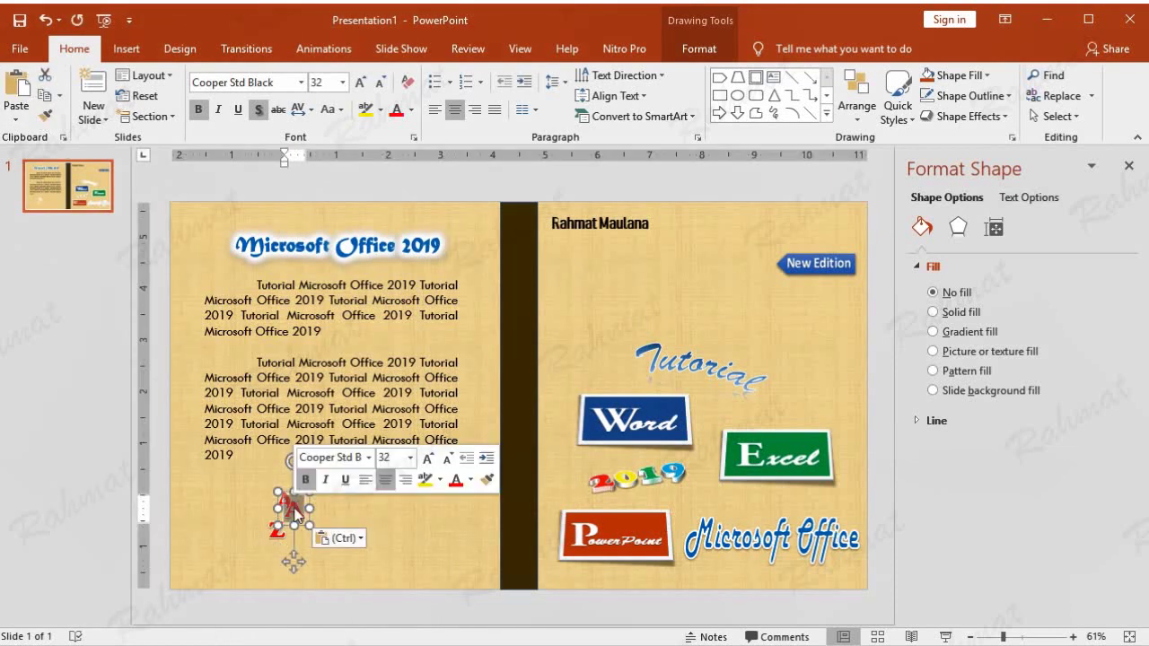
text(0)
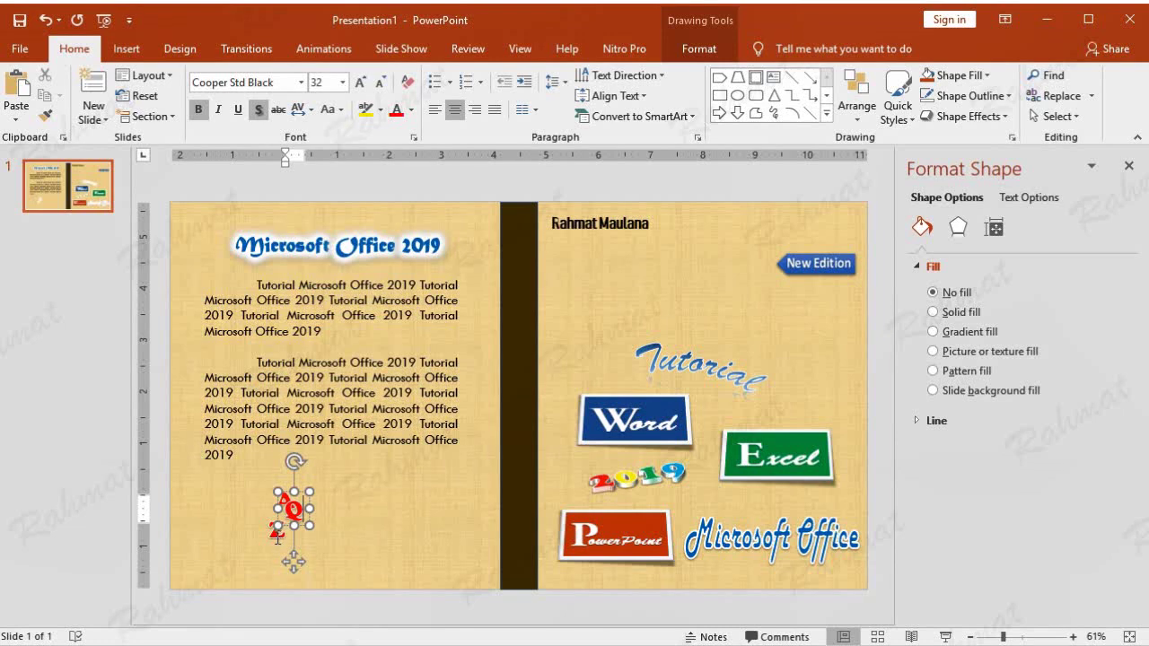
- Colour the Z green and the Q blue, and place the Q beside the Z
double_click(292, 508)
click(692, 51)
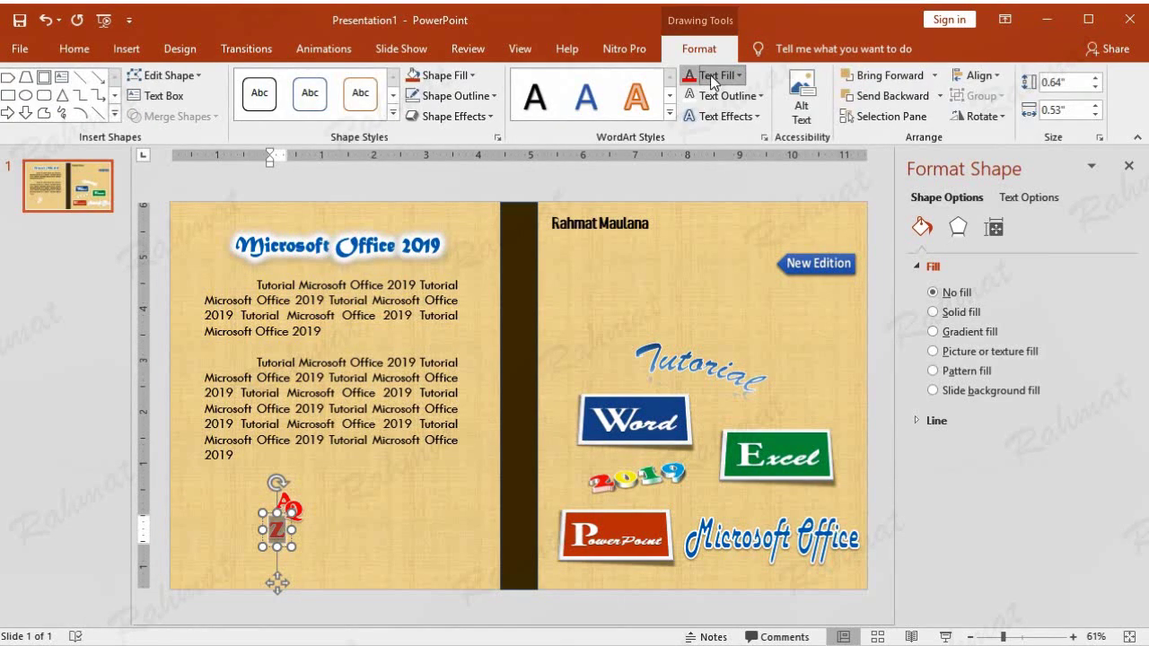
click(738, 75)
click(750, 214)
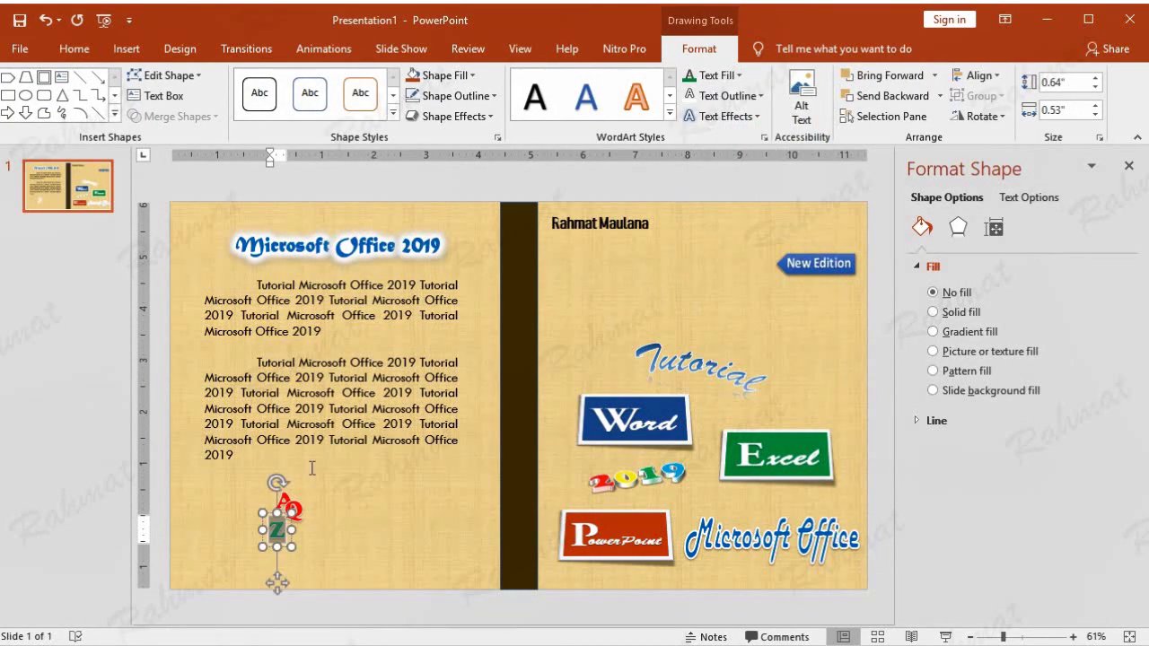
click(294, 561)
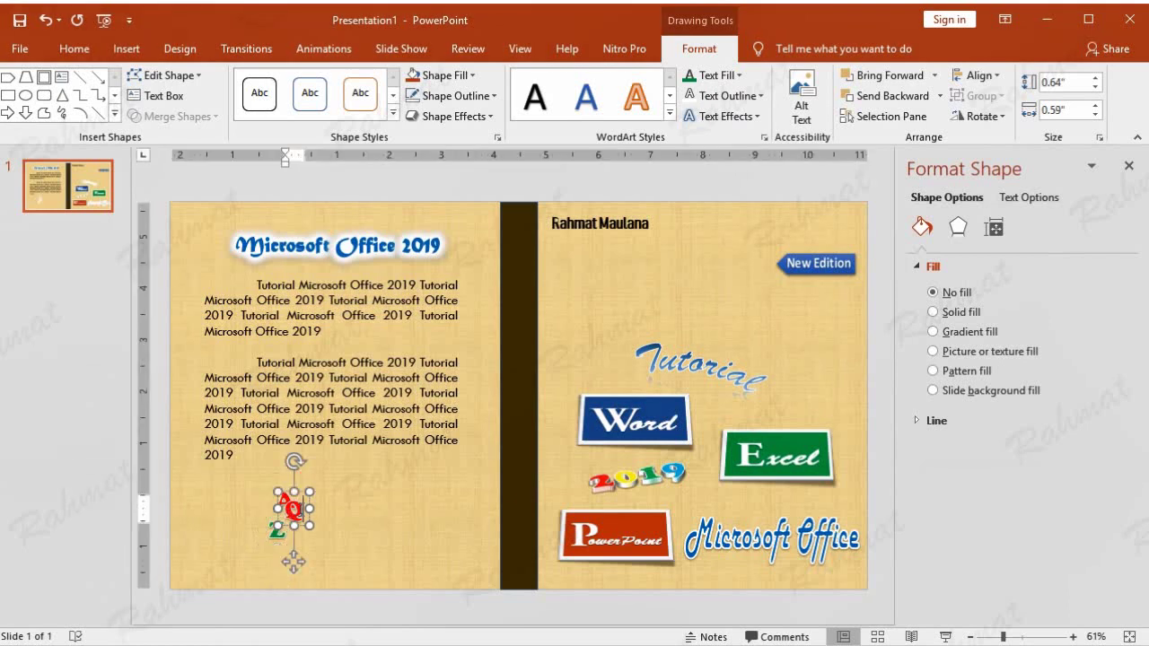
click(737, 75)
click(781, 215)
drag(303, 492, 303, 510)
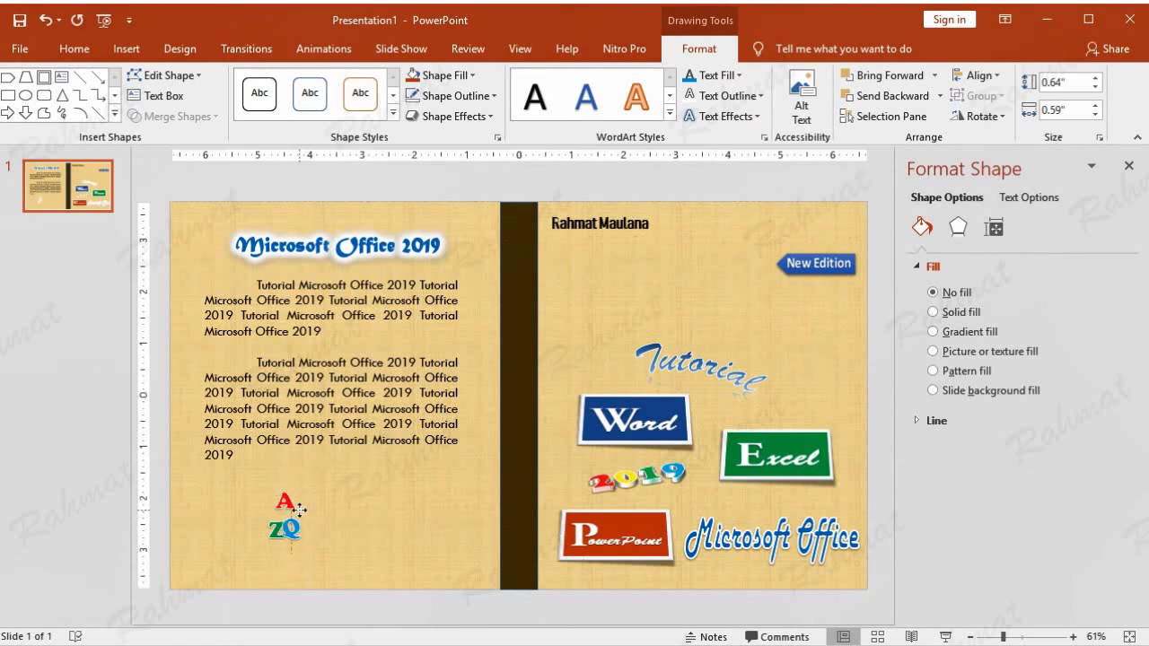
drag(303, 510, 303, 510)
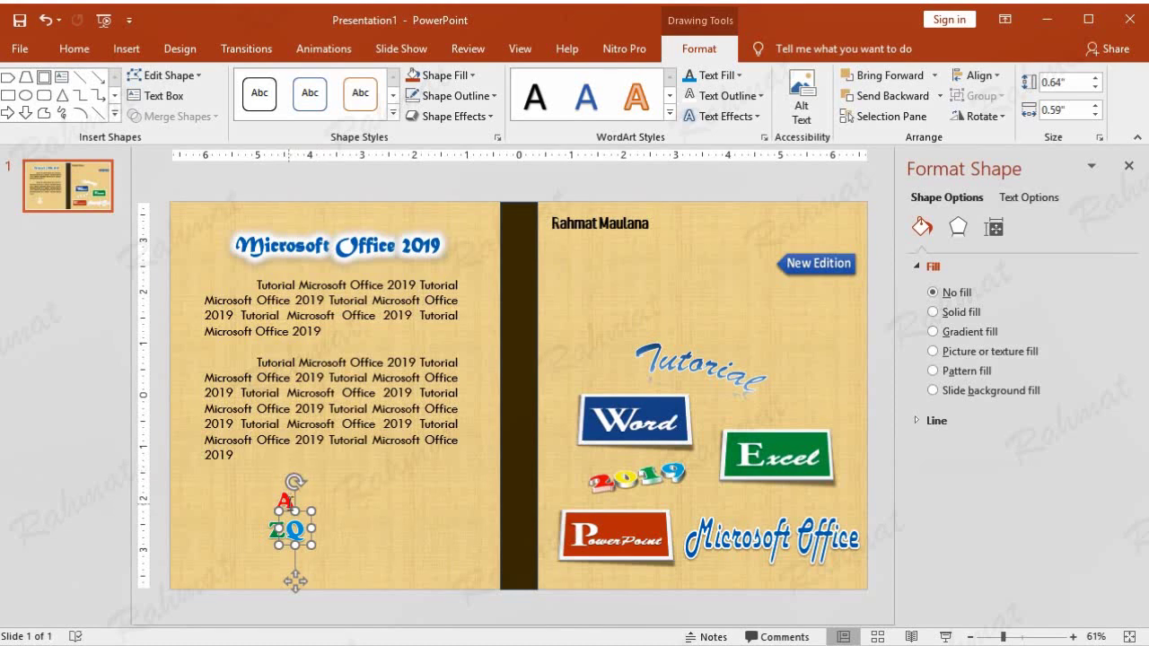
- Bring the red A to the front and nudge it down above Z and Q
click(288, 499)
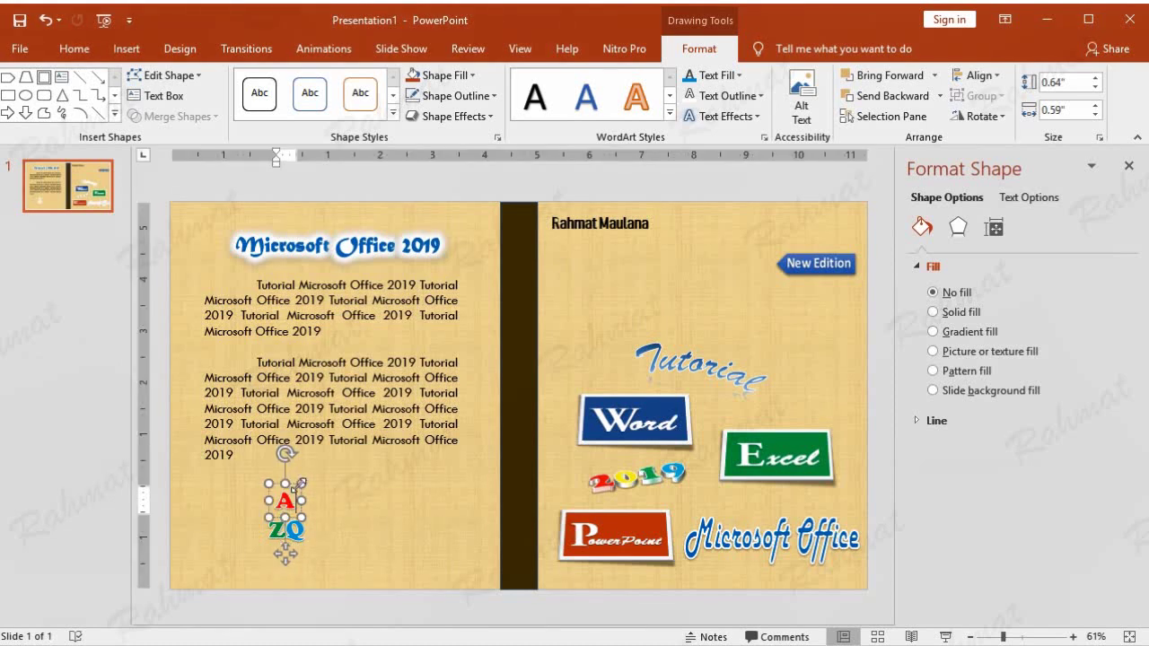
right_click(293, 485)
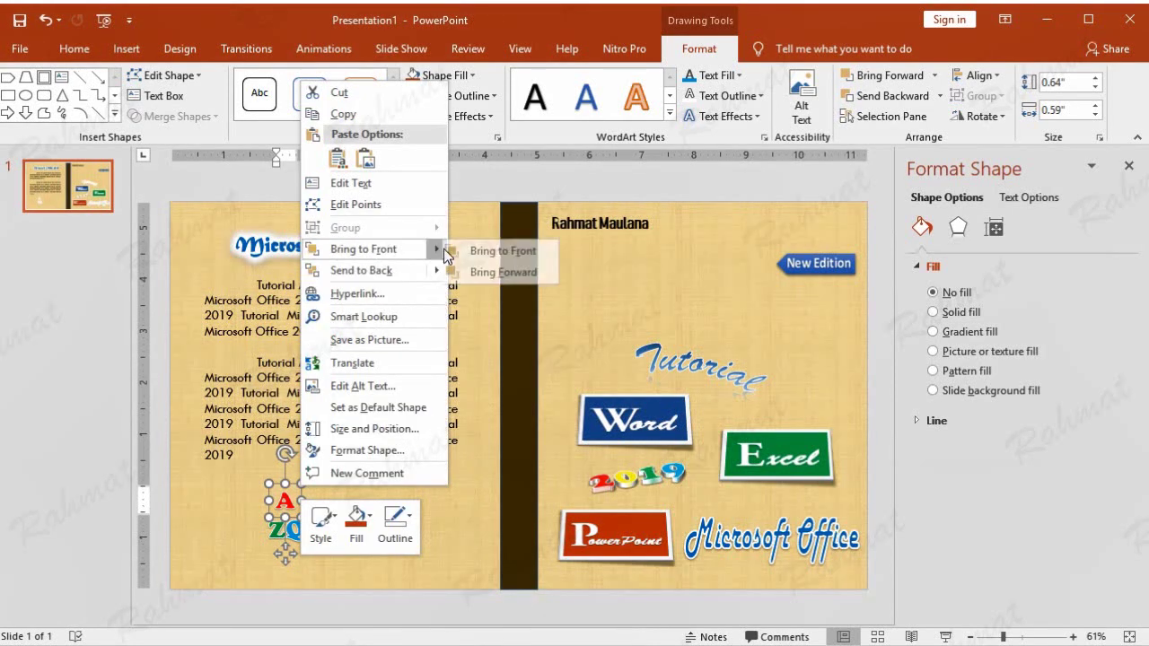
click(462, 251)
drag(293, 485, 294, 497)
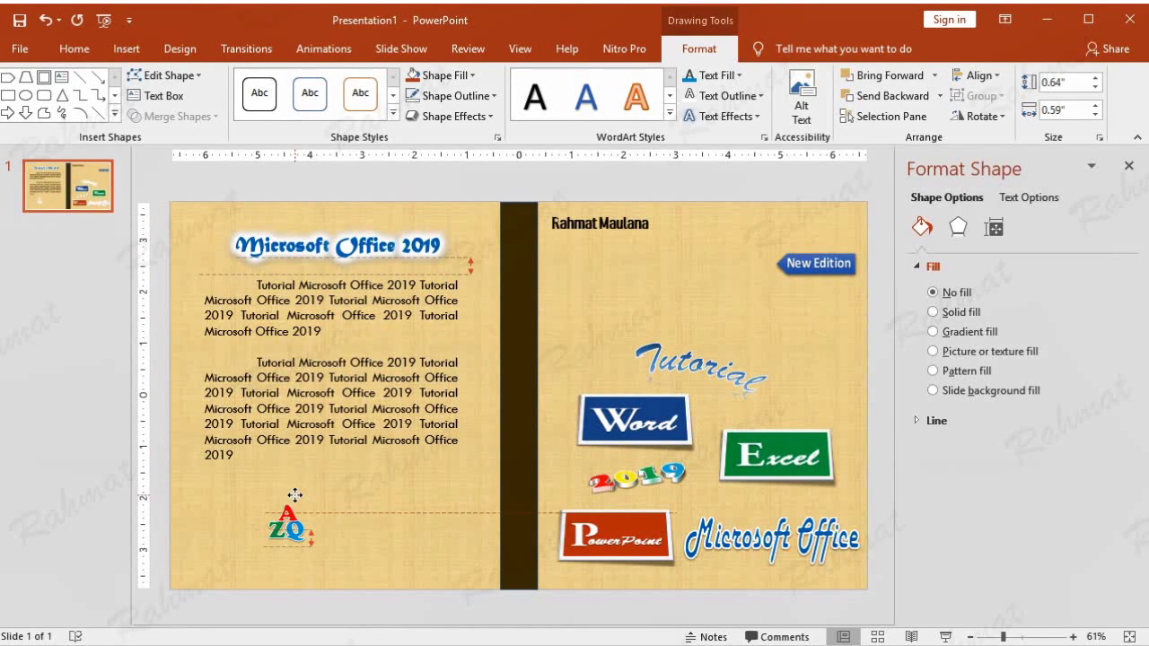
click(390, 189)
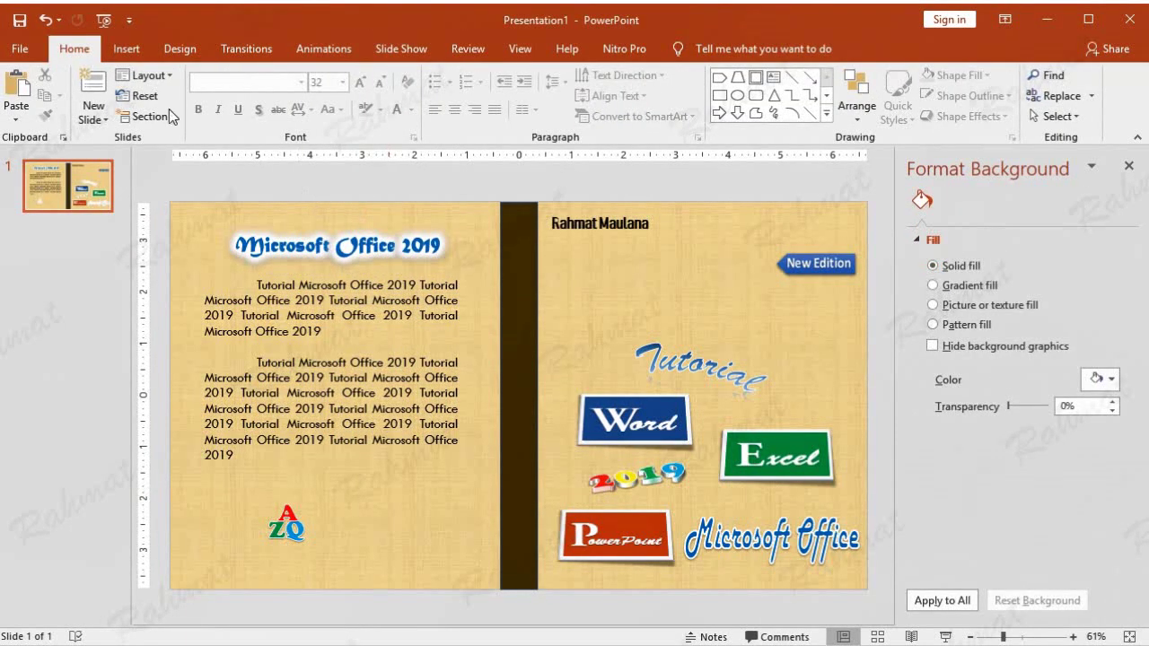
- Insert a WordArt reading 'Net' and move it beside the AZQ logo
click(126, 48)
click(804, 95)
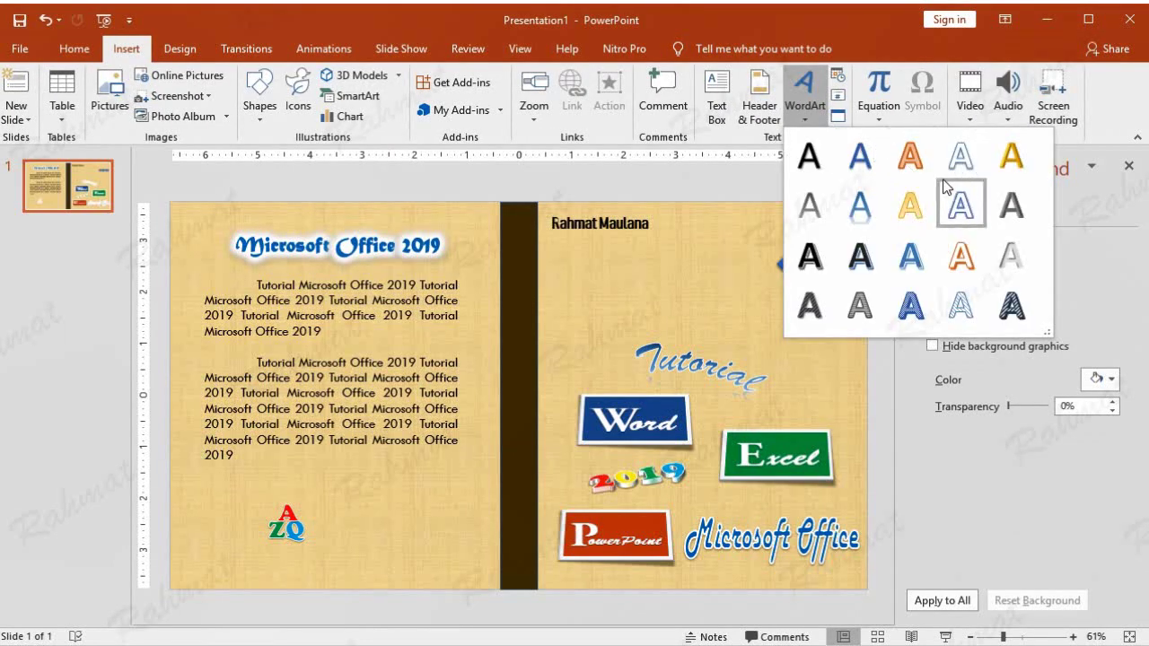
click(955, 169)
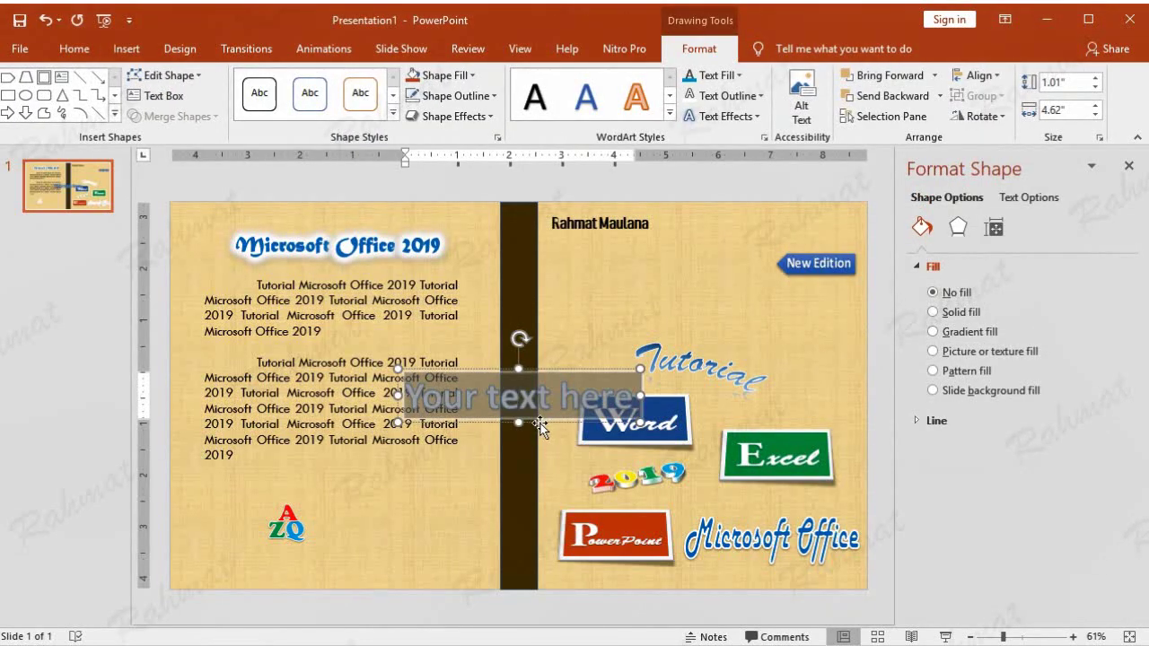
text(Net)
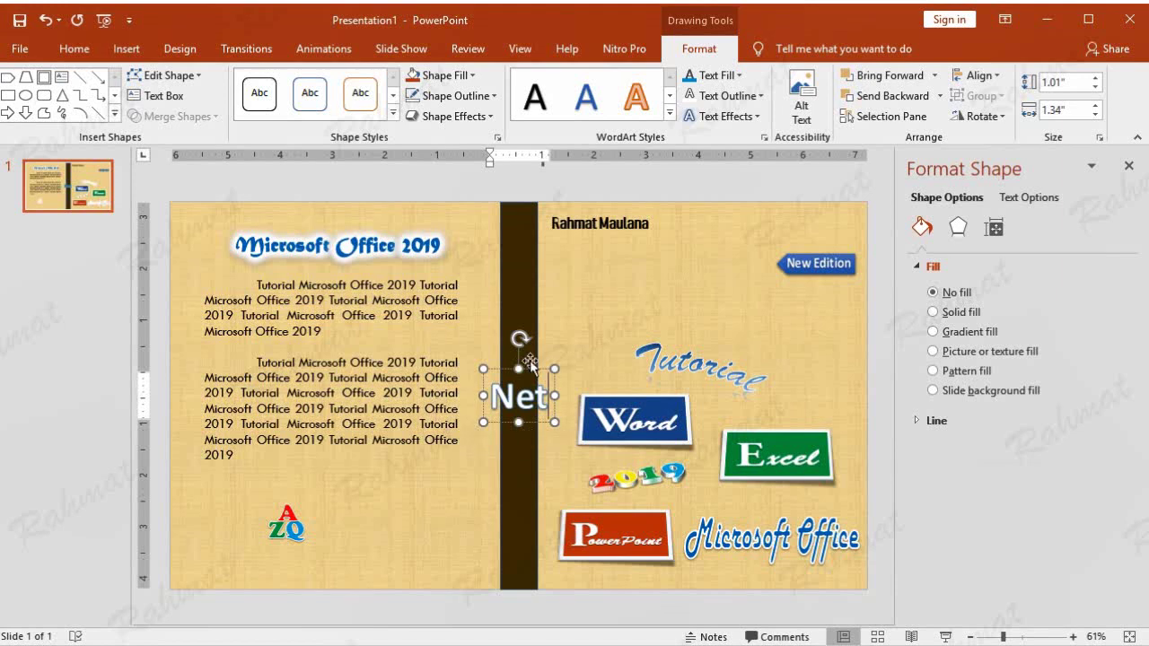
drag(536, 370, 362, 504)
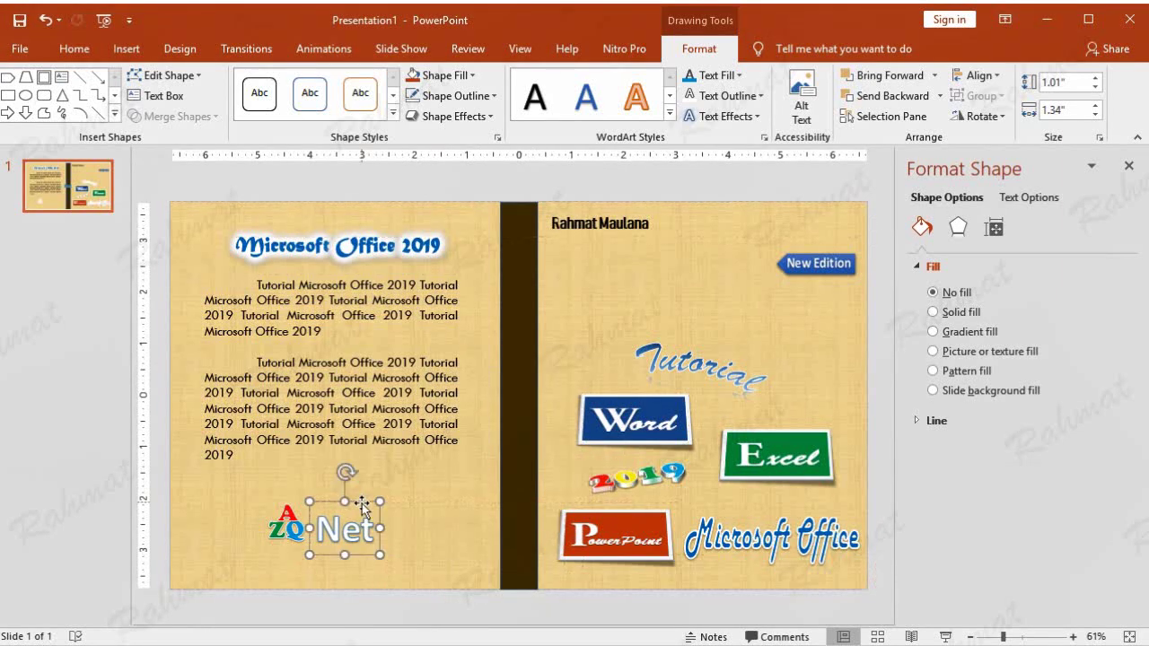
- Give the Net text font size 16, white text fill and no outline
double_click(345, 530)
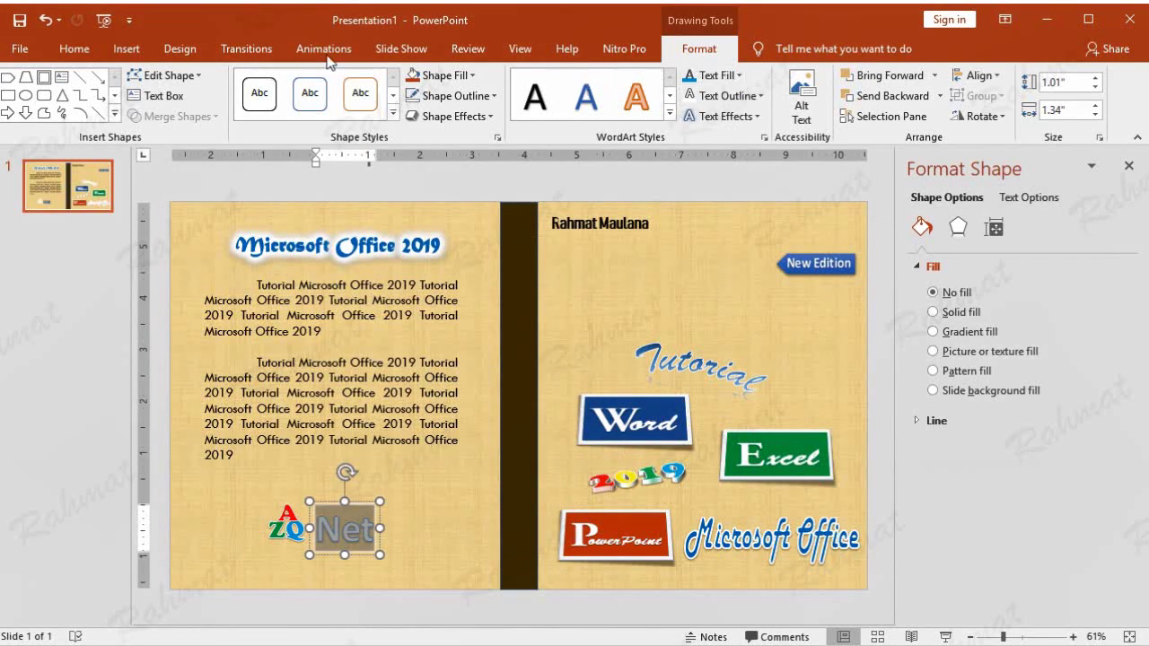
click(76, 48)
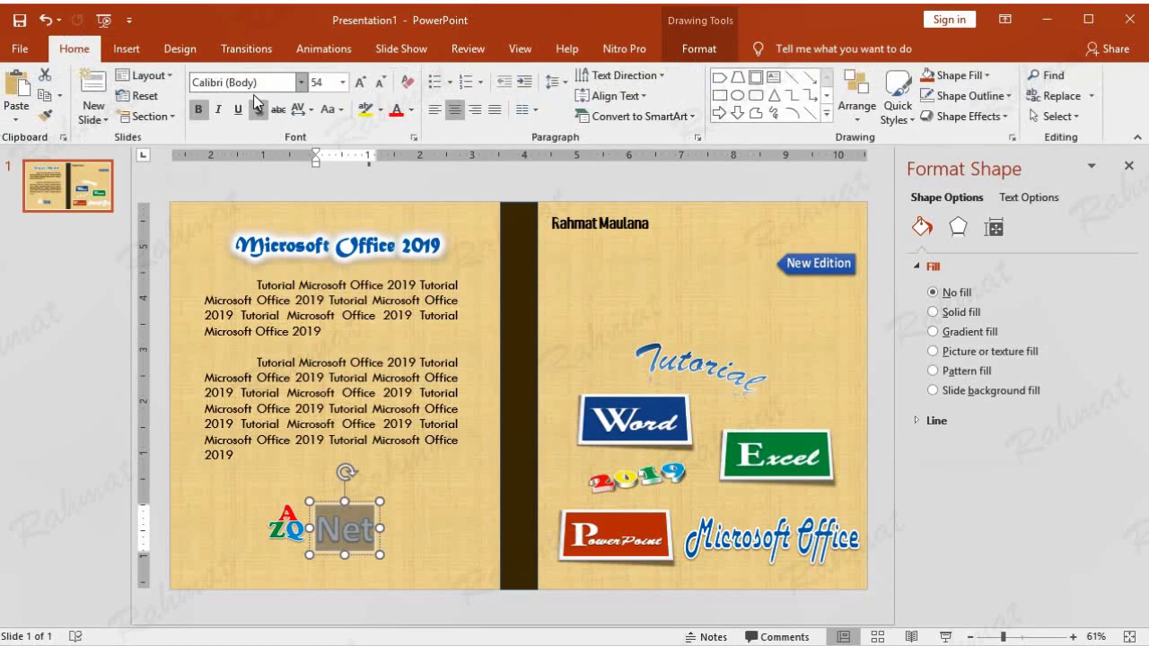
click(341, 83)
click(365, 235)
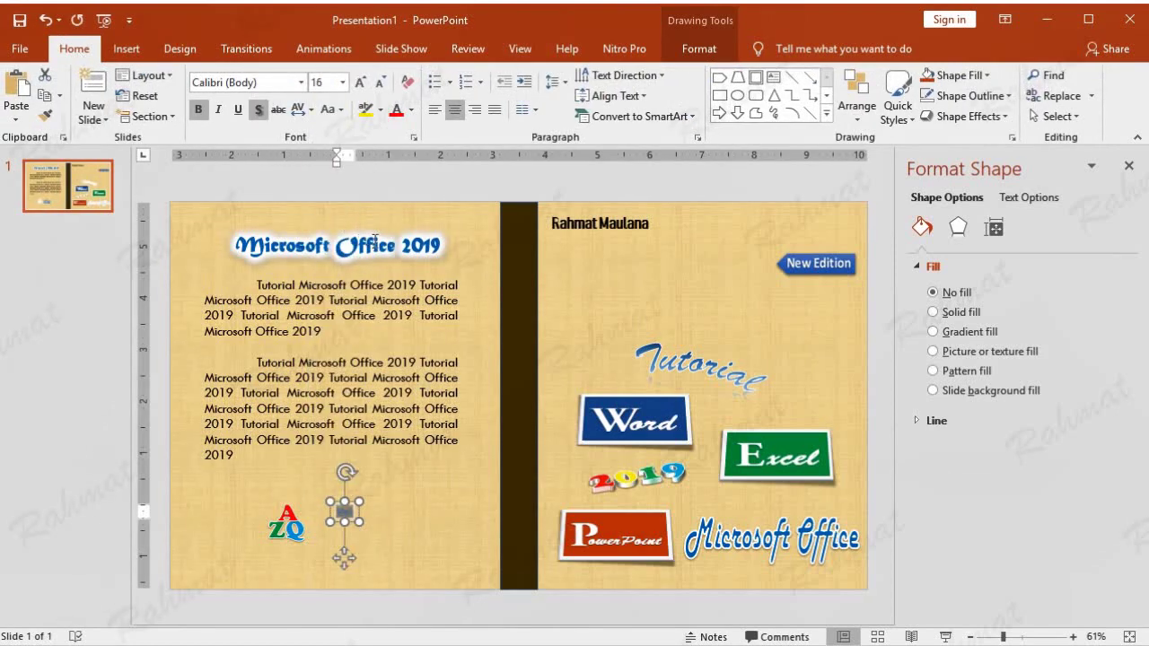
click(718, 49)
click(736, 75)
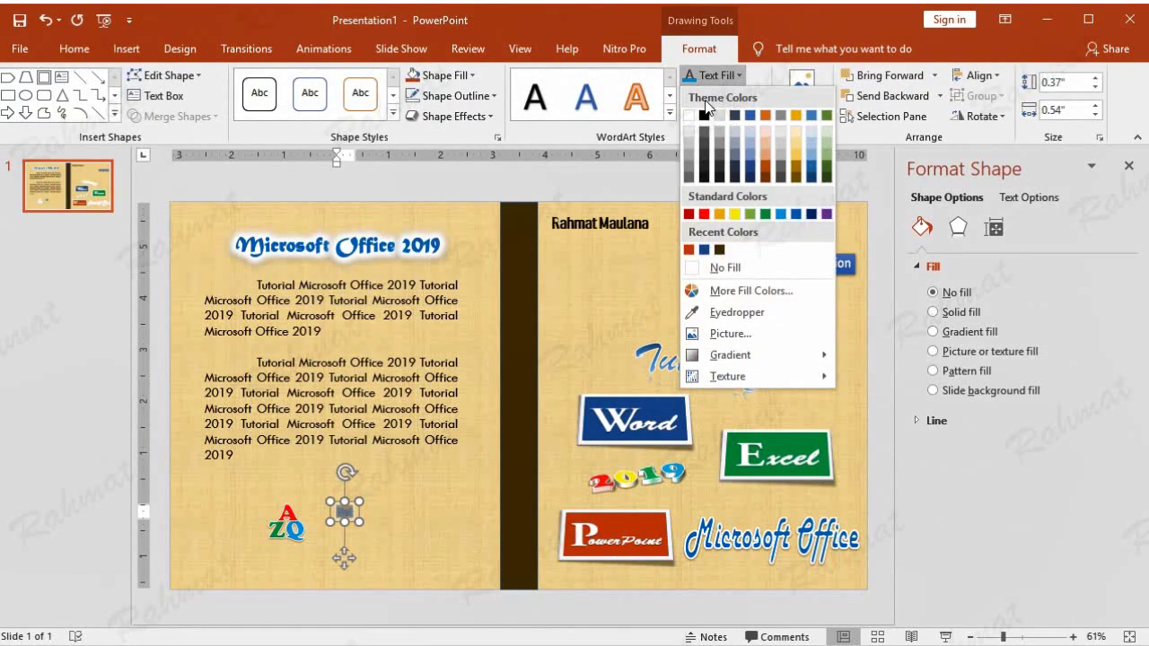
click(688, 116)
click(722, 95)
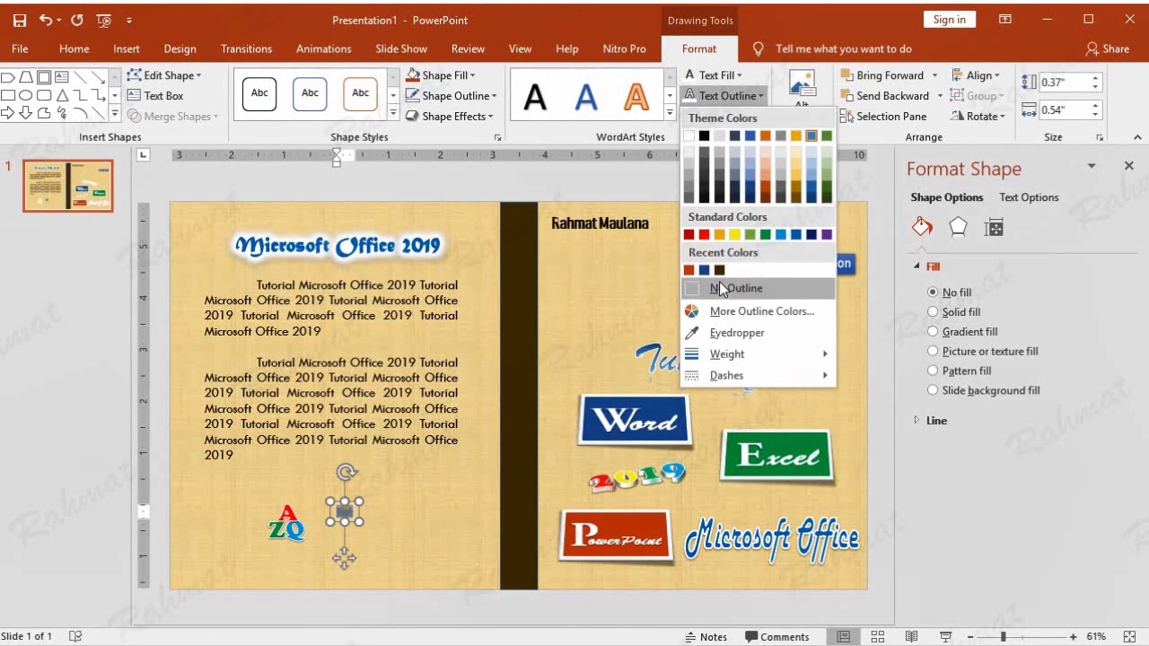
click(725, 289)
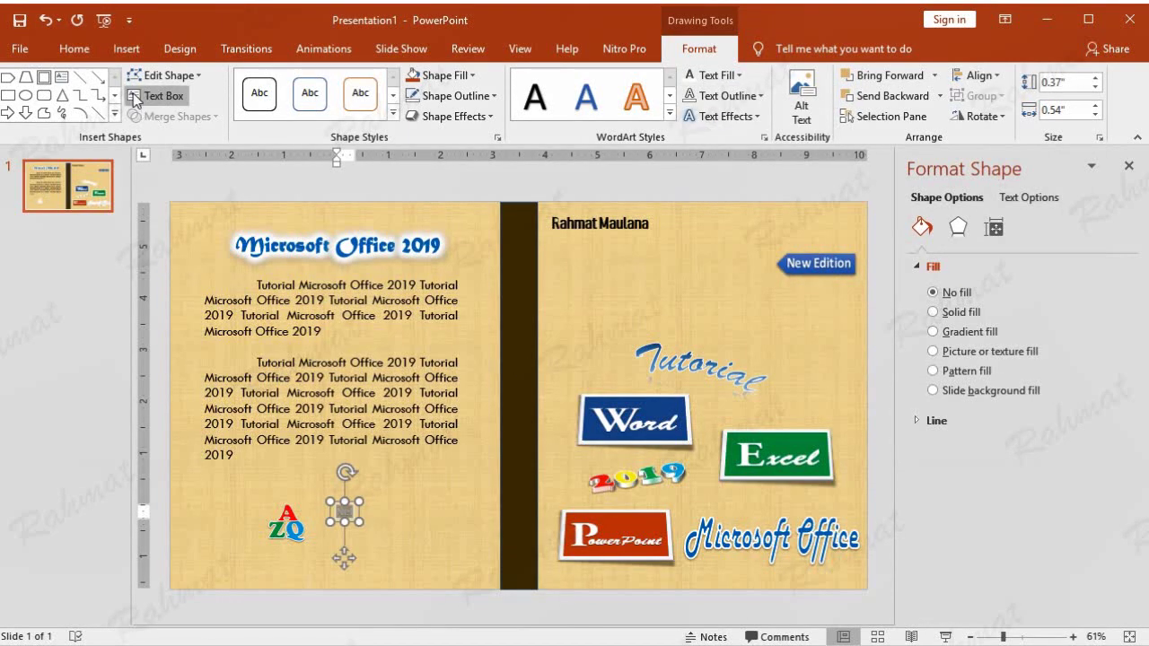
click(87, 51)
- Paste a copy of the Net WordArt below it and change its text to 'Publisher'
click(16, 93)
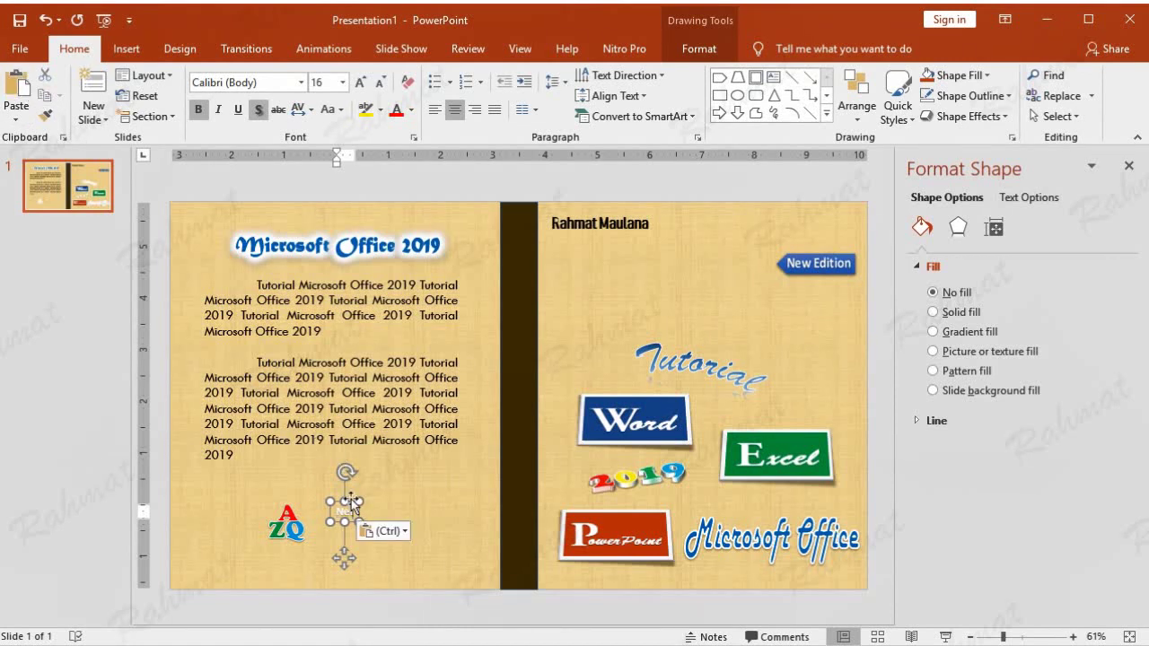
drag(352, 504, 384, 522)
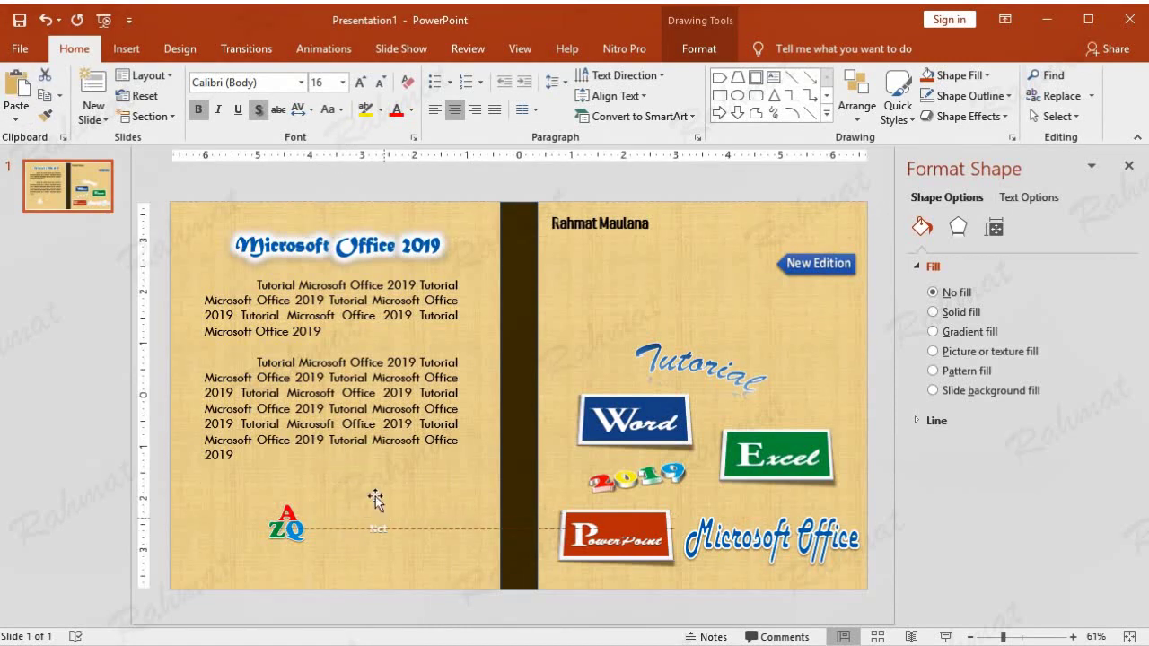
click(53, 19)
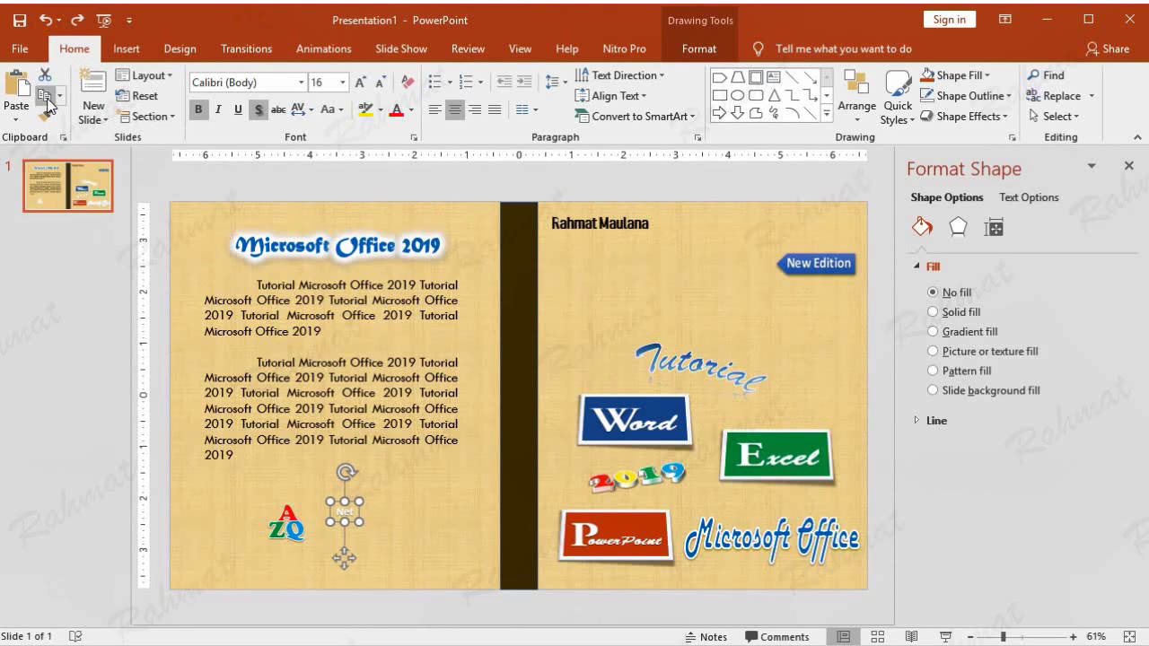
click(423, 205)
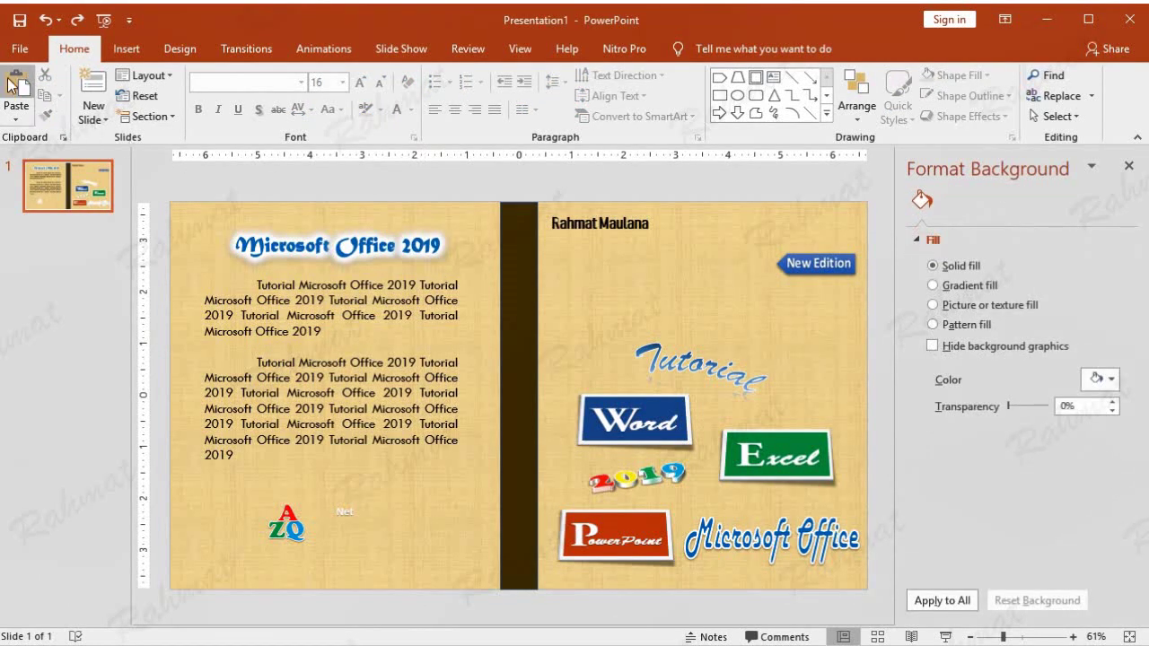
key(ctrl+y)
double_click(353, 522)
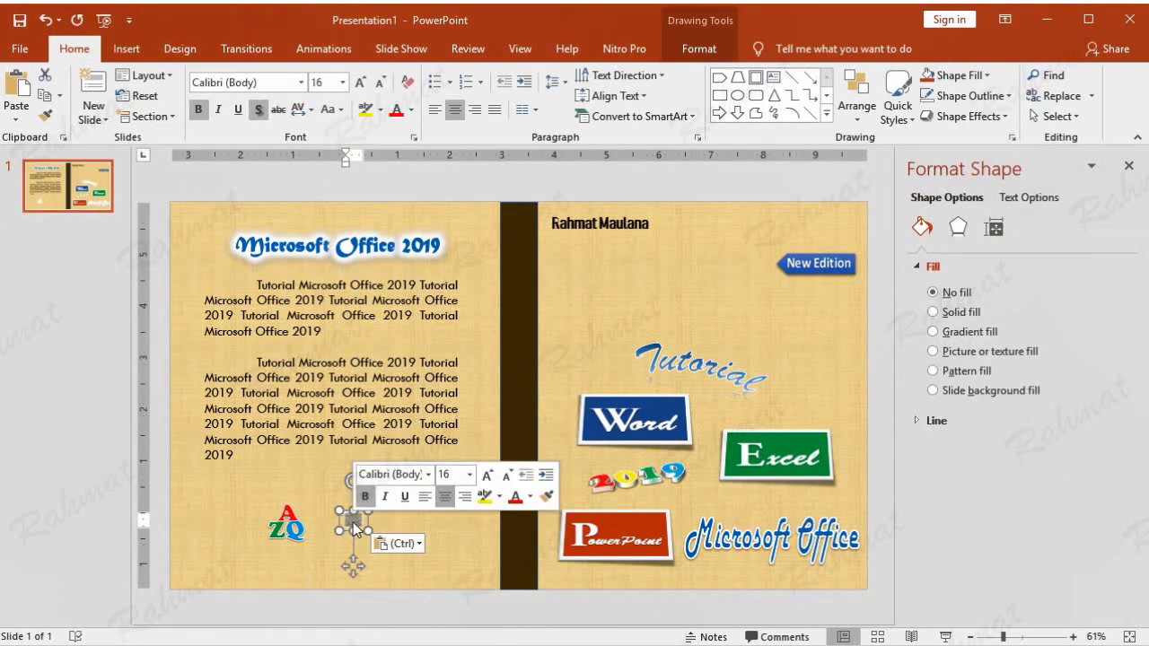
text(Publi)
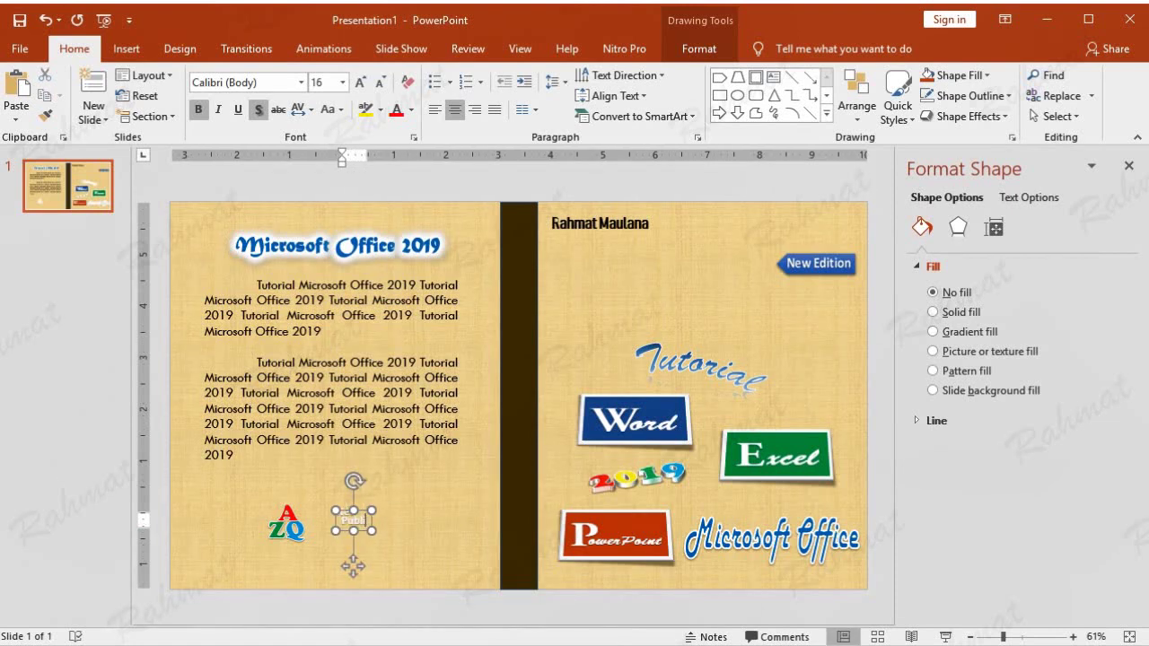
text(sher)
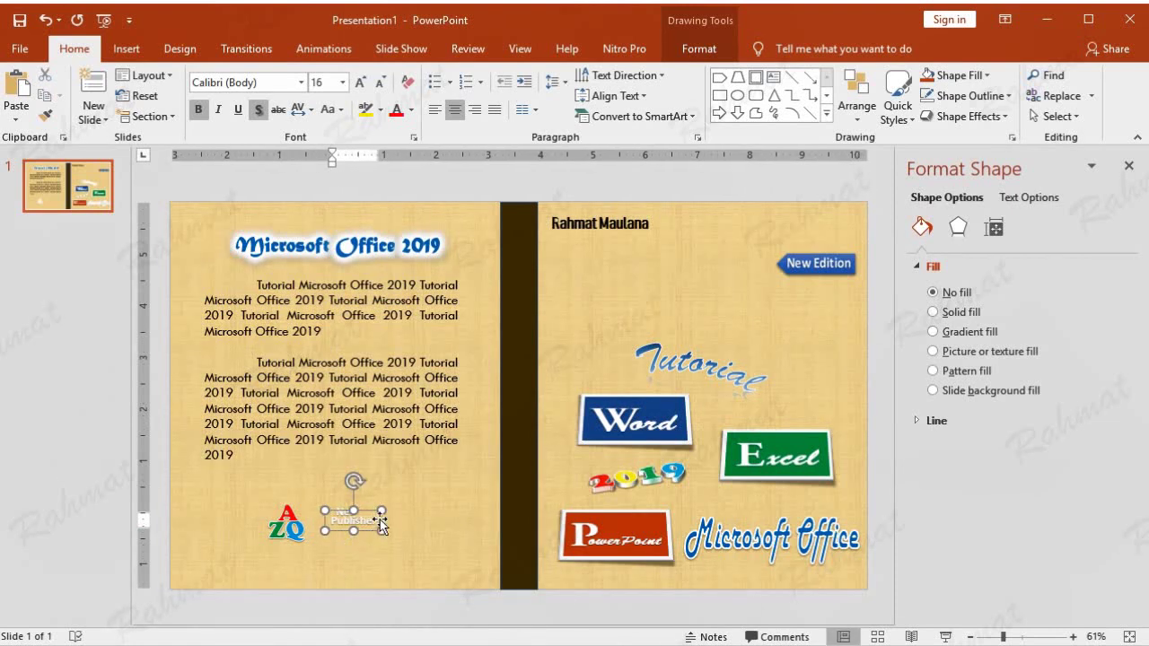
- Move the Net Publisher text tight against the AZQ letters
drag(374, 516, 379, 516)
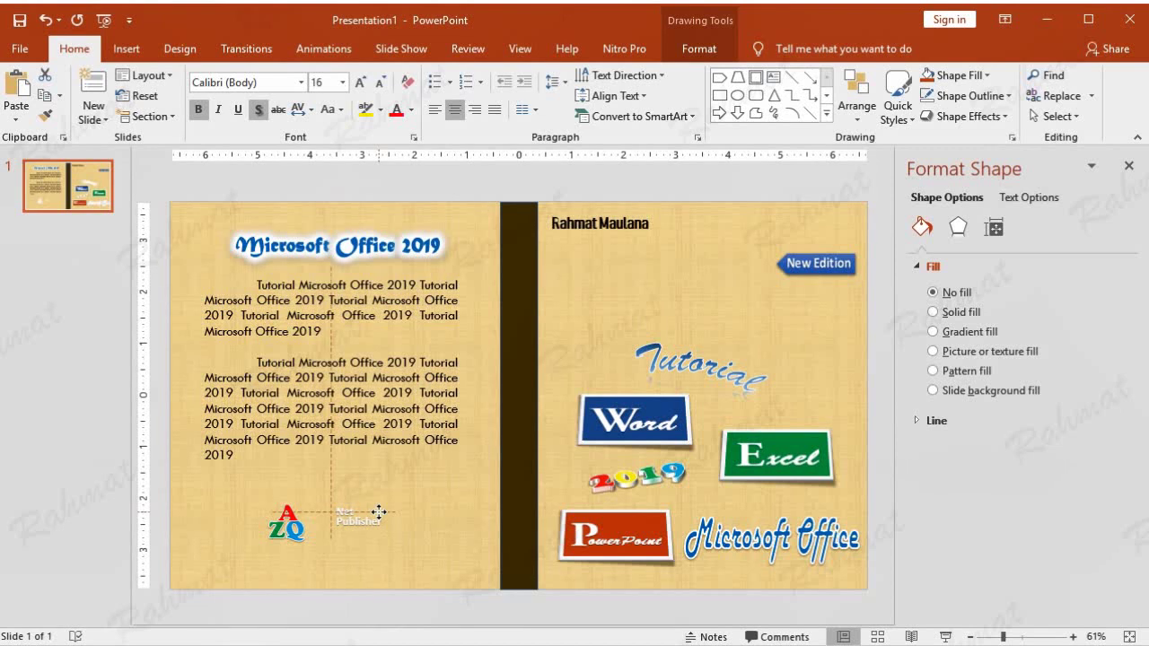
click(401, 602)
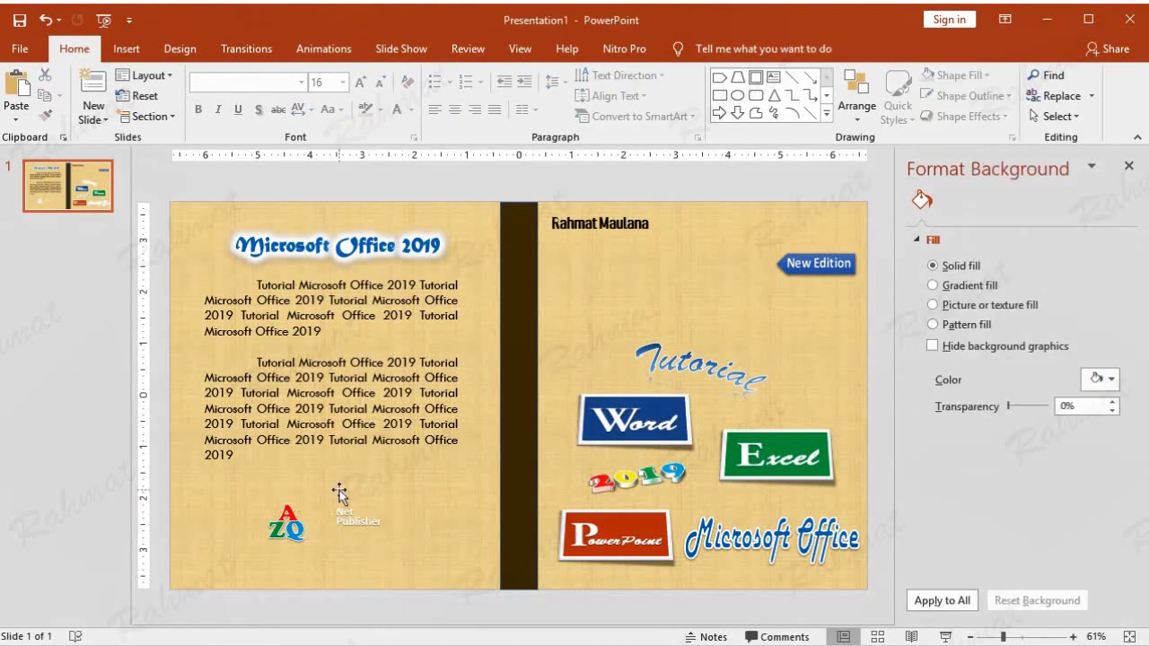
drag(423, 602, 303, 470)
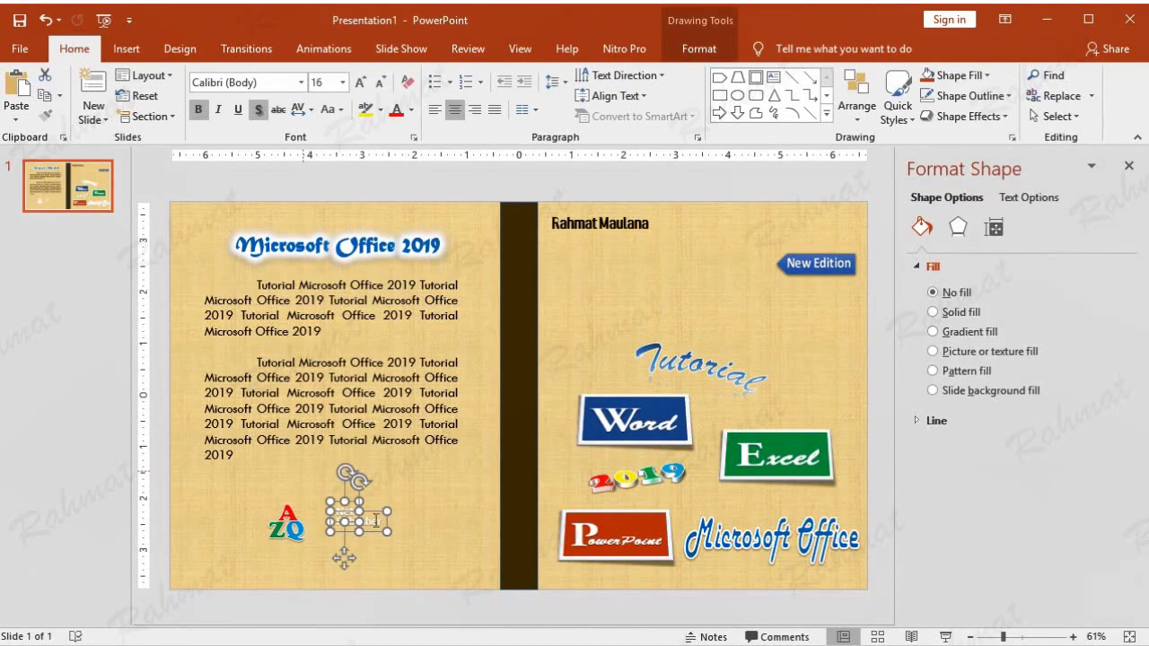
drag(379, 513, 346, 530)
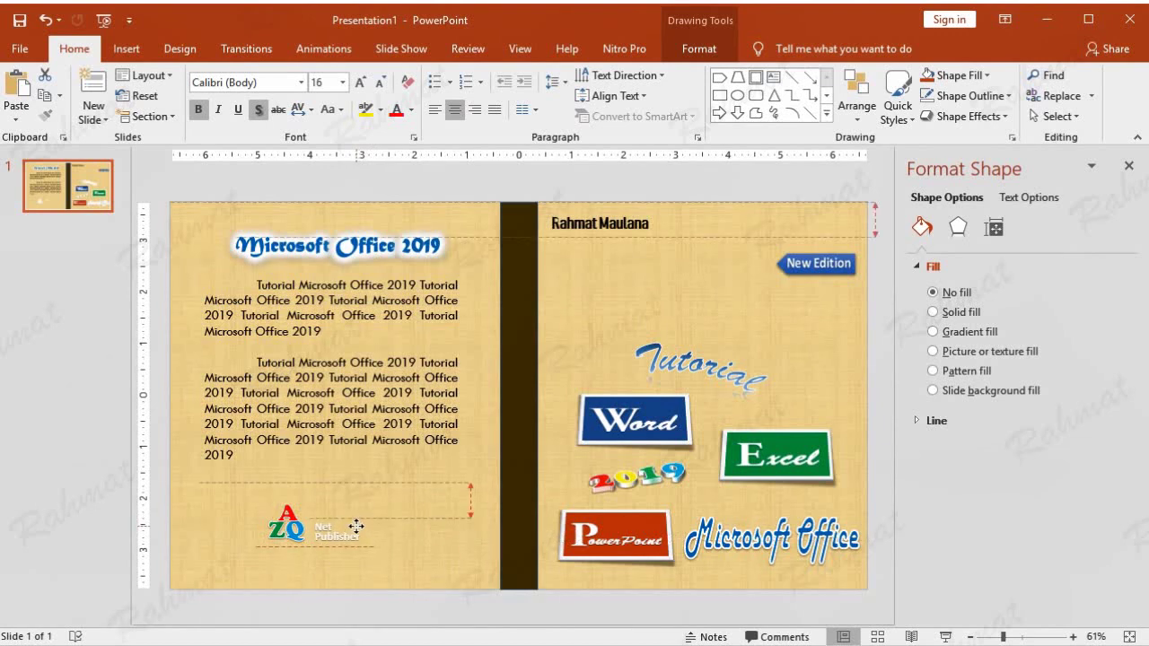
drag(345, 530, 348, 528)
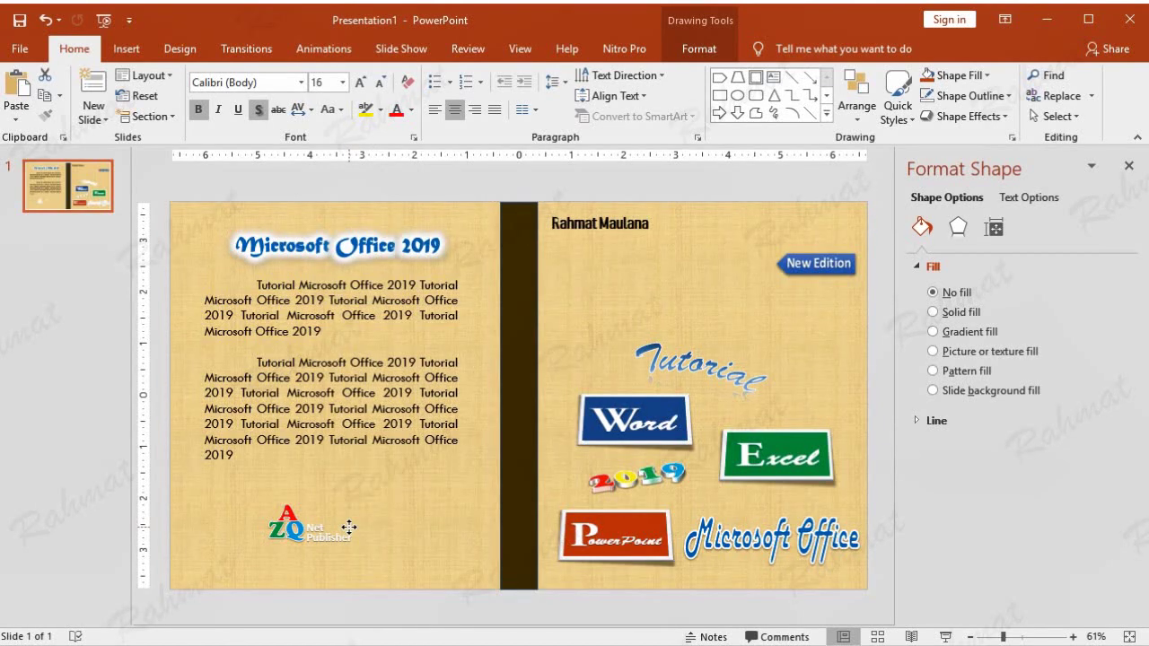
- Group the A, Z, Q, Net and Publisher pieces into one logo
click(384, 604)
drag(395, 597, 221, 462)
right_click(341, 530)
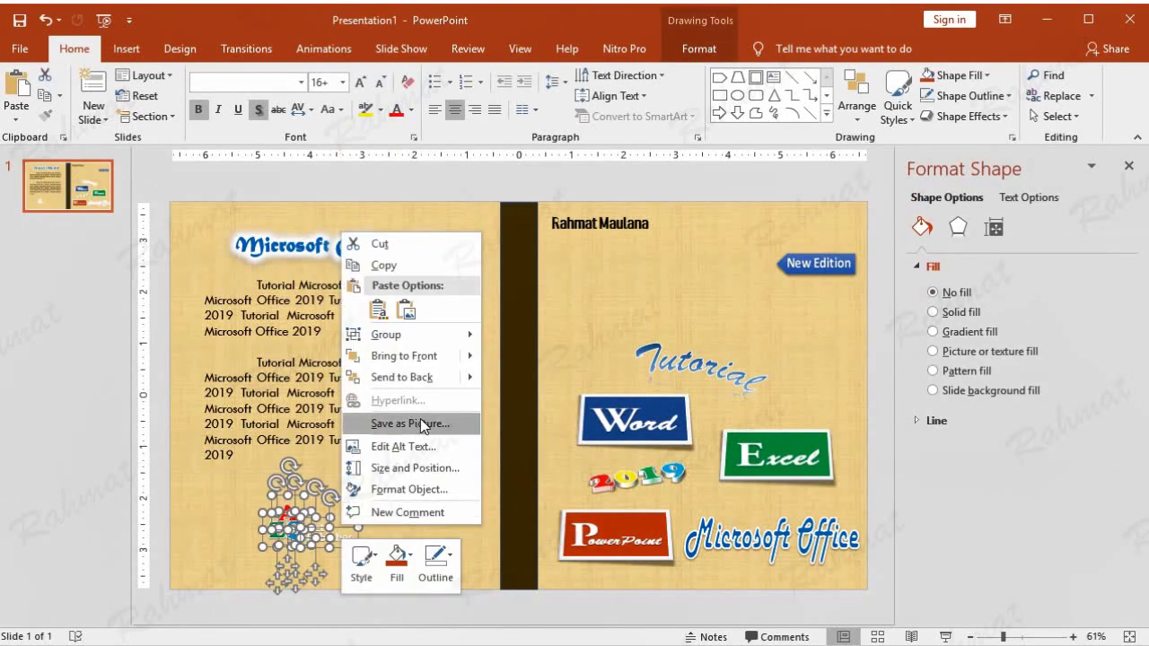
mouse_move(449, 336)
click(491, 339)
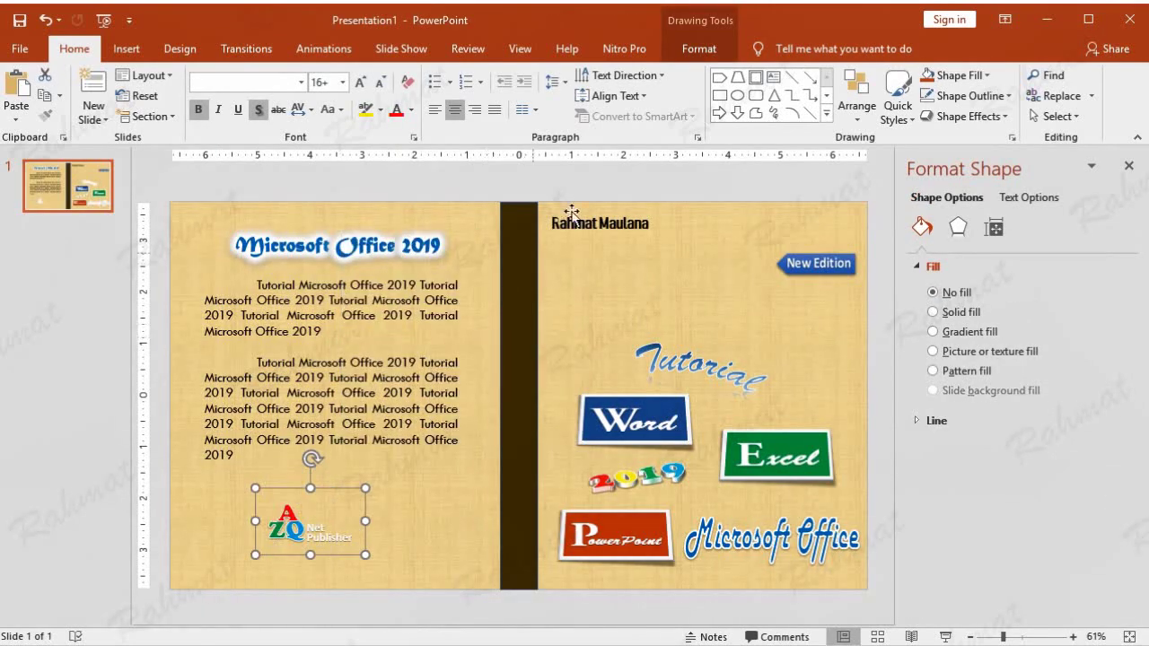
- Give the logo group a perspective shadow and move it to the bottom-left corner
click(700, 49)
click(723, 116)
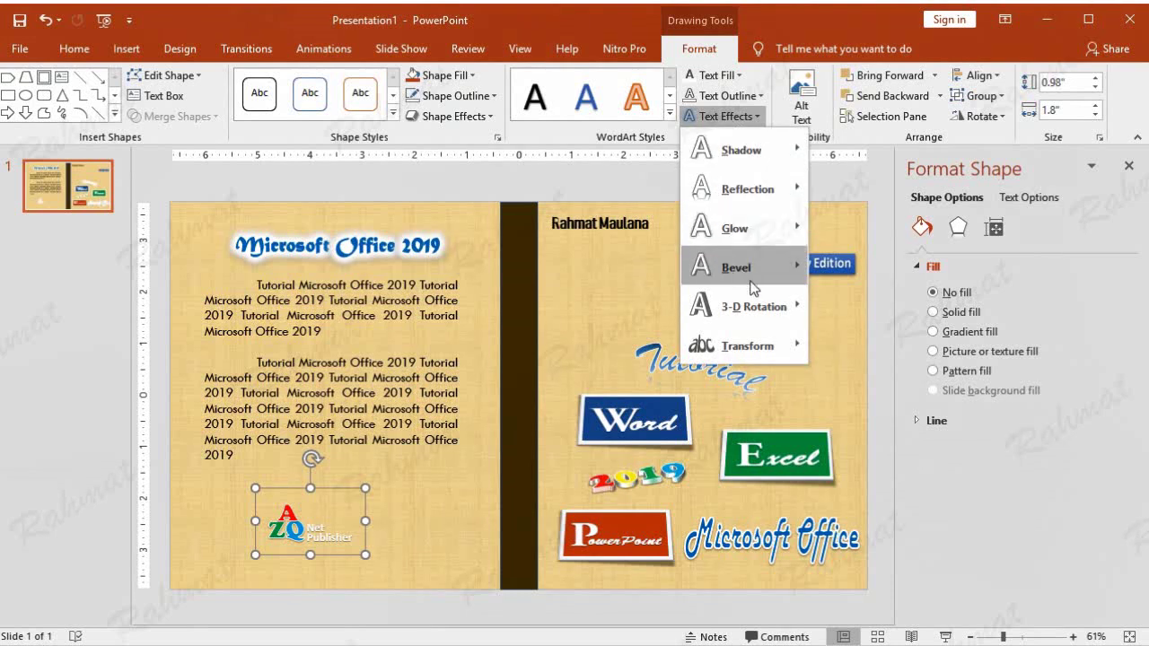
mouse_move(758, 150)
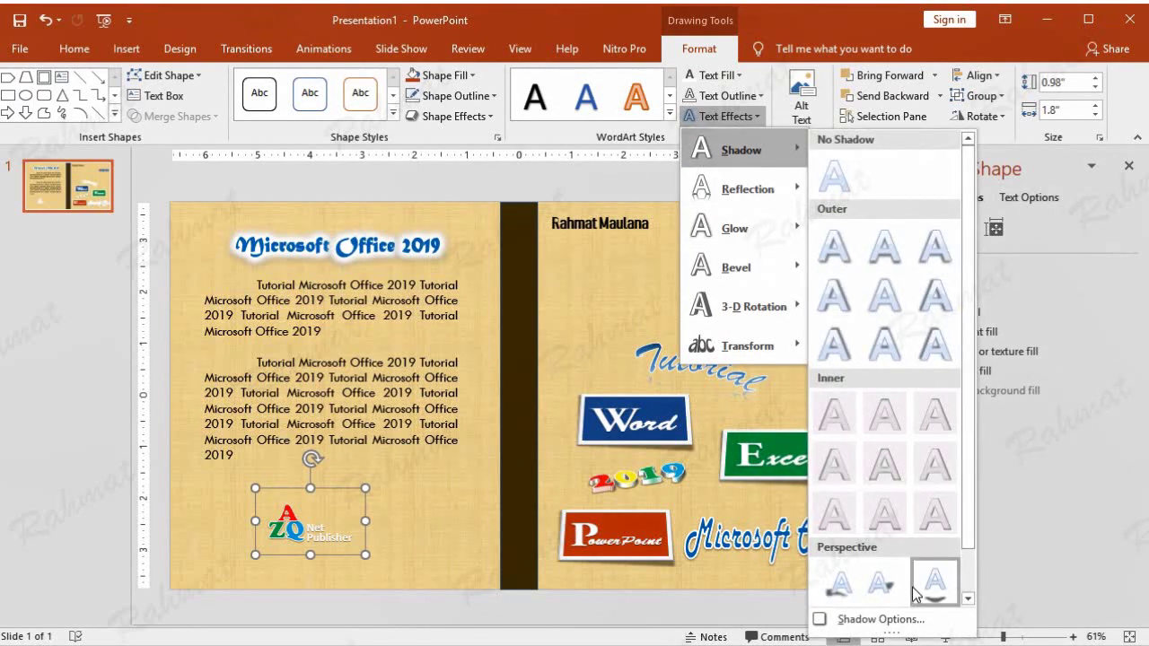
click(881, 584)
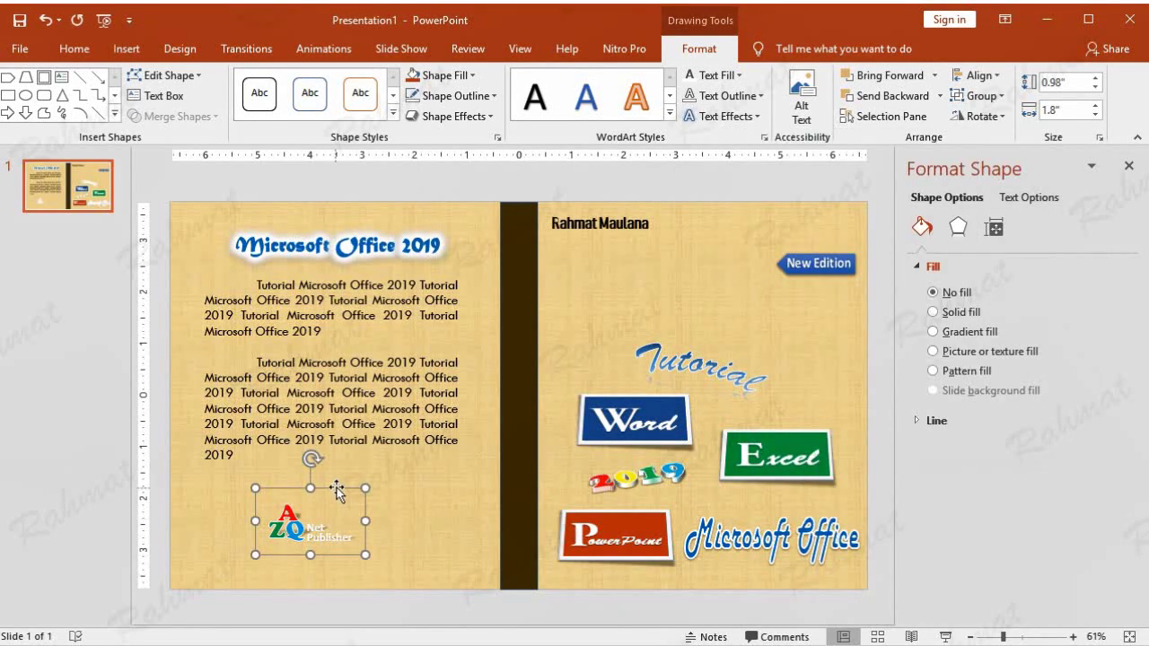
drag(337, 489, 263, 517)
click(376, 624)
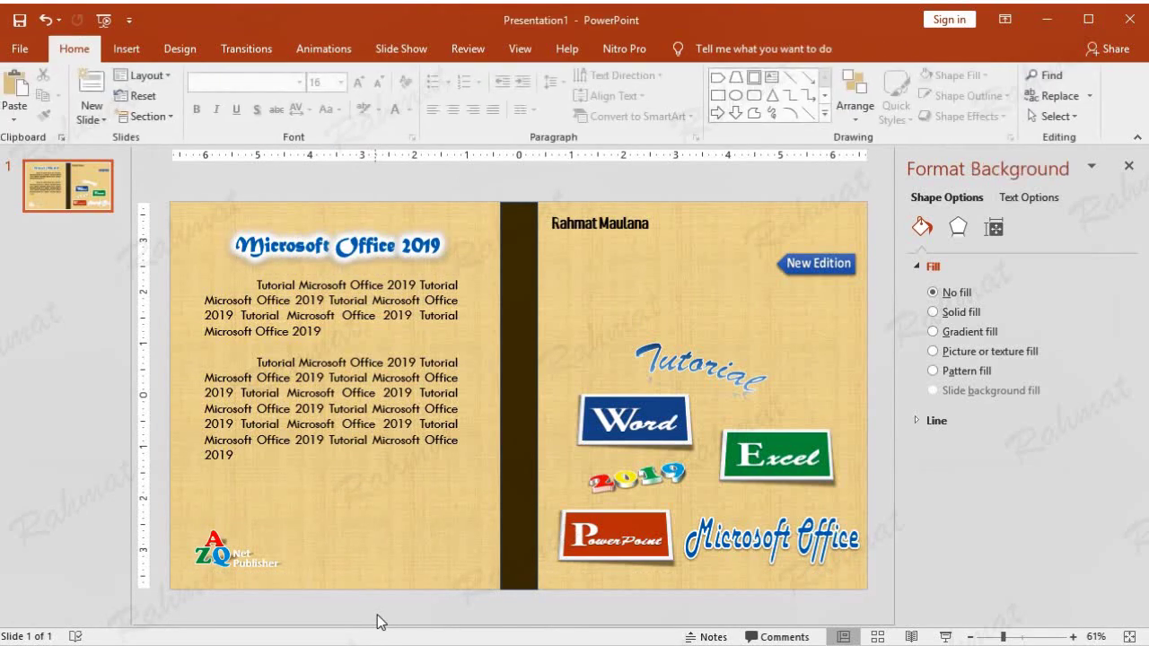
- Insert a styled WordArt reading 'azqnet' and move it below the left text block
click(146, 51)
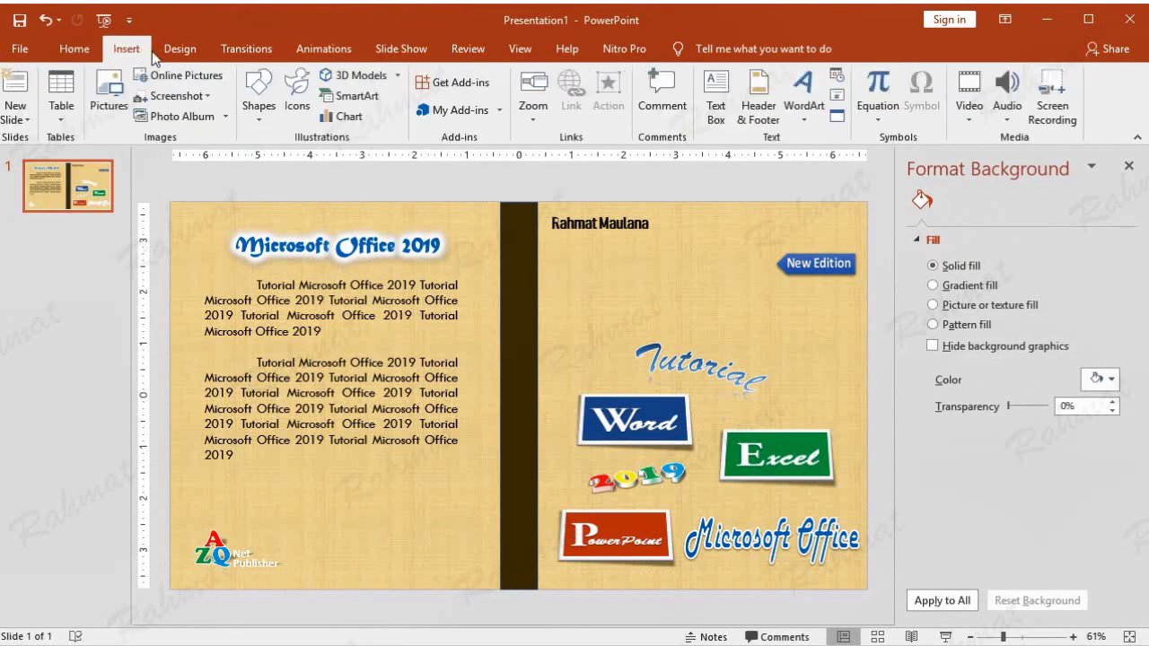
click(816, 117)
click(817, 257)
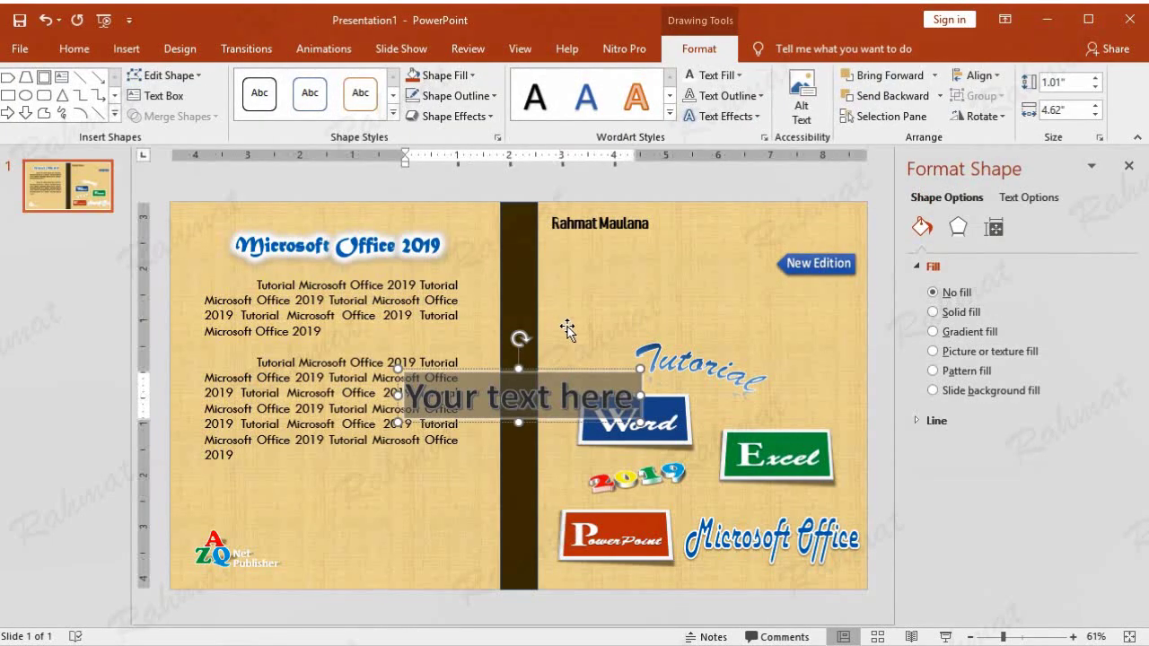
text(azqnet)
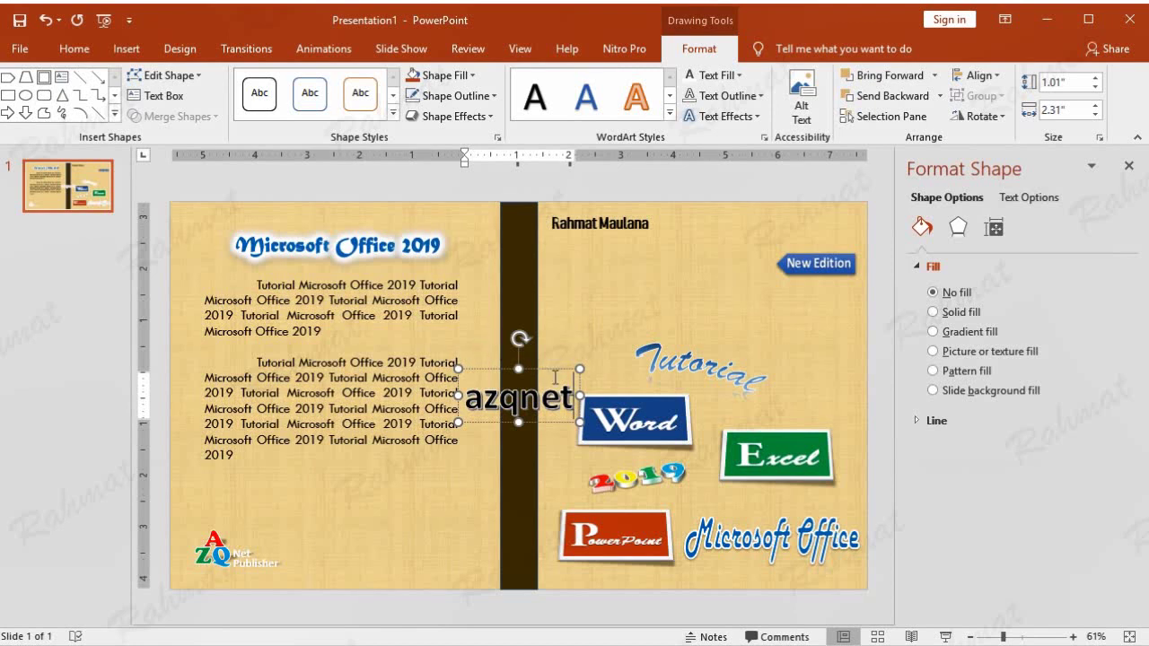
drag(558, 370, 401, 474)
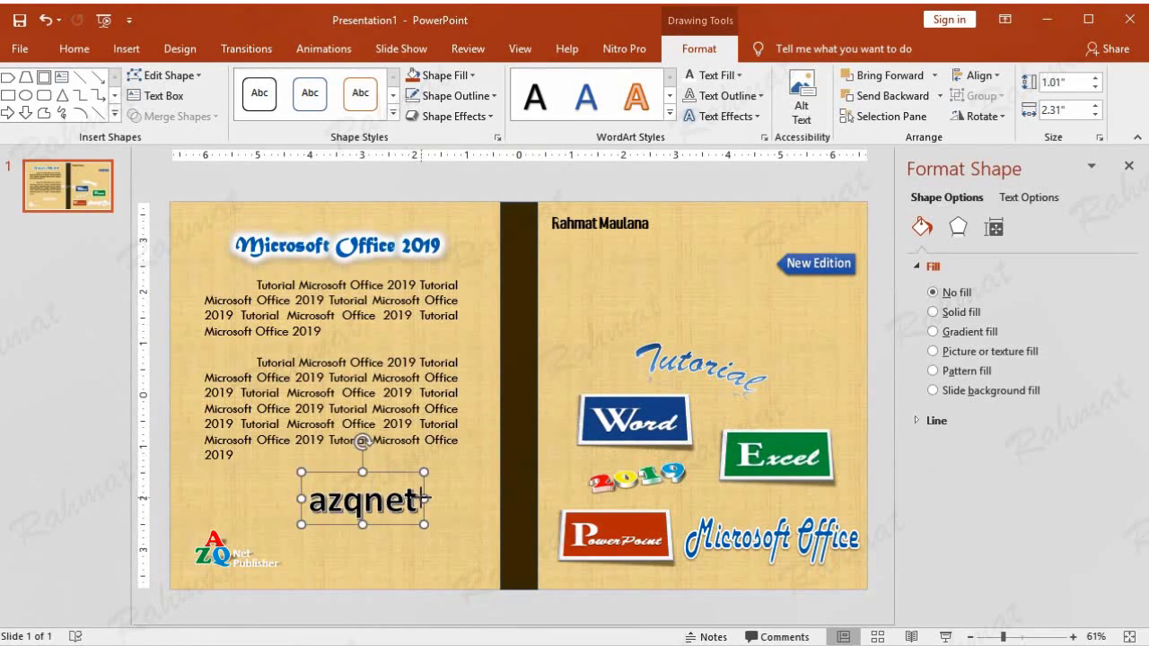
- Complete the text as 'azqnet.com', replacing the capital A with lowercase a
click(419, 501)
text(.com)
click(289, 500)
key(BackSpace)
text(a)
- Apply a Transform warp preset to make azqnet.com taller
click(752, 117)
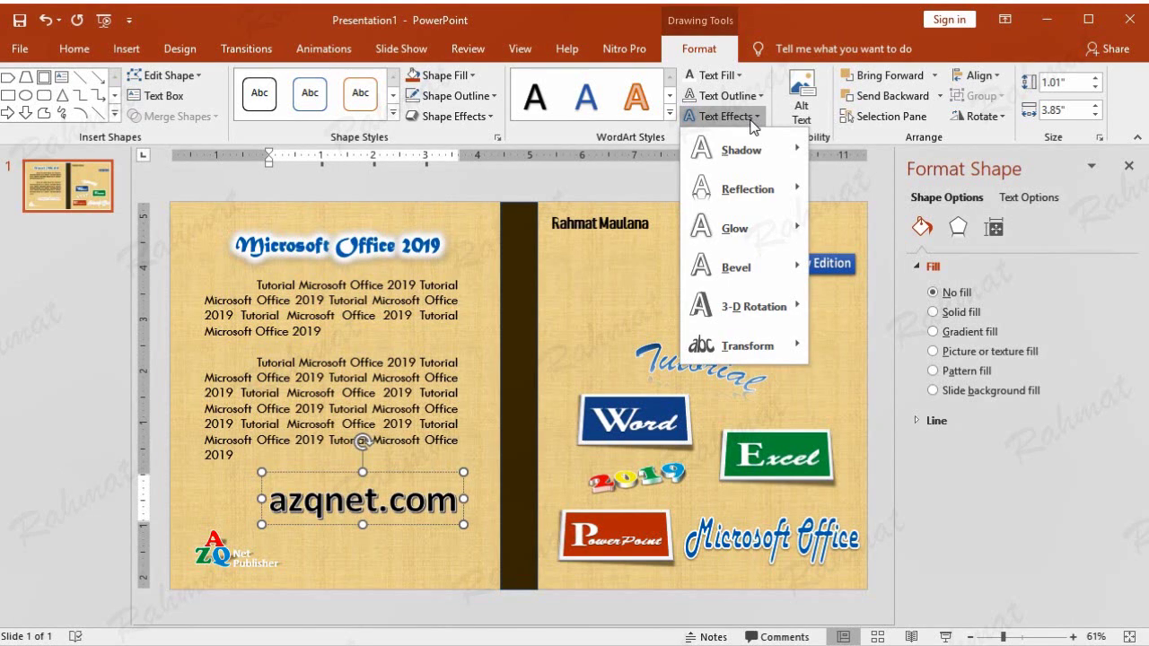
mouse_move(758, 345)
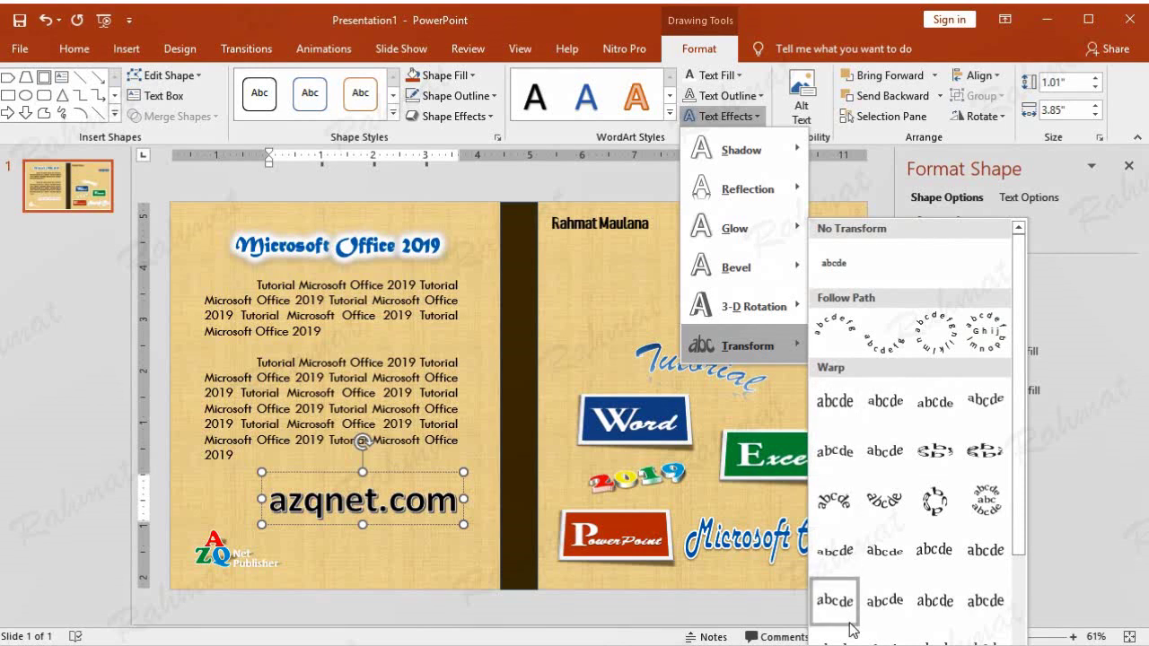
click(833, 610)
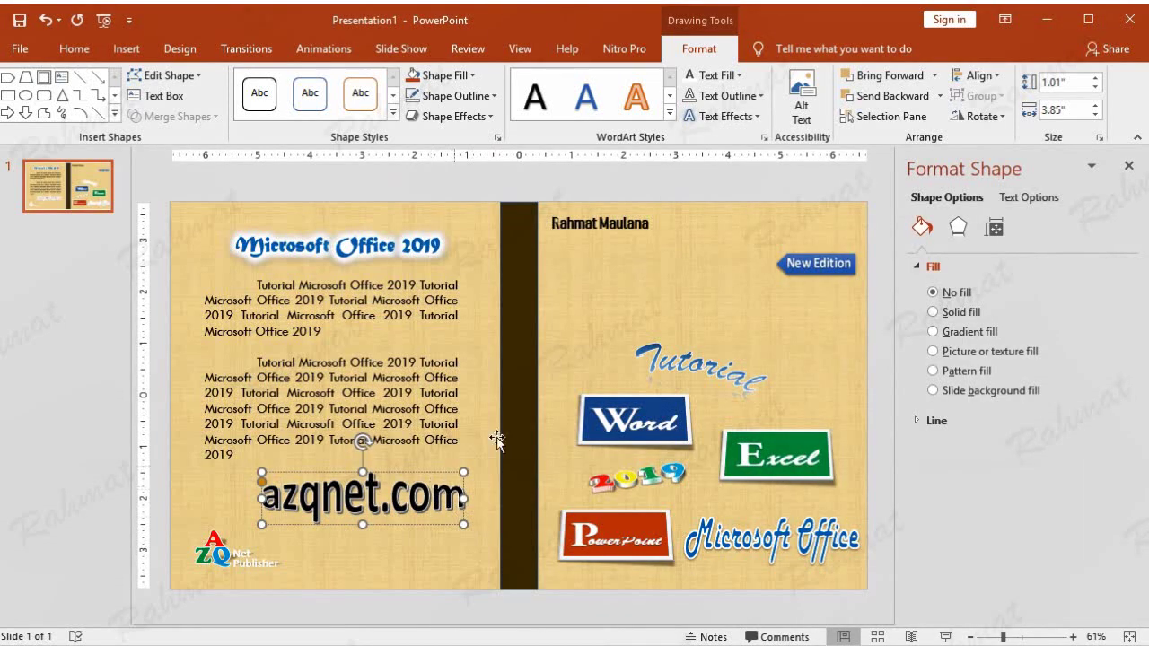
click(1082, 84)
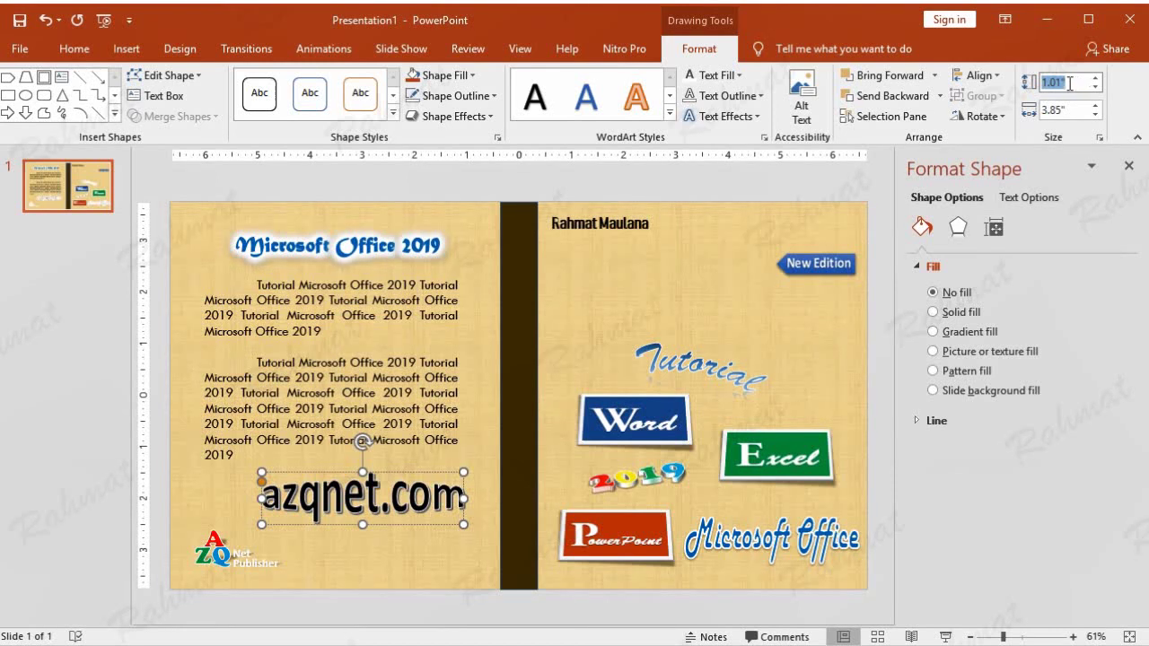
- Apply an oblique 3-D rotation preset to the azqnet.com WordArt
click(745, 118)
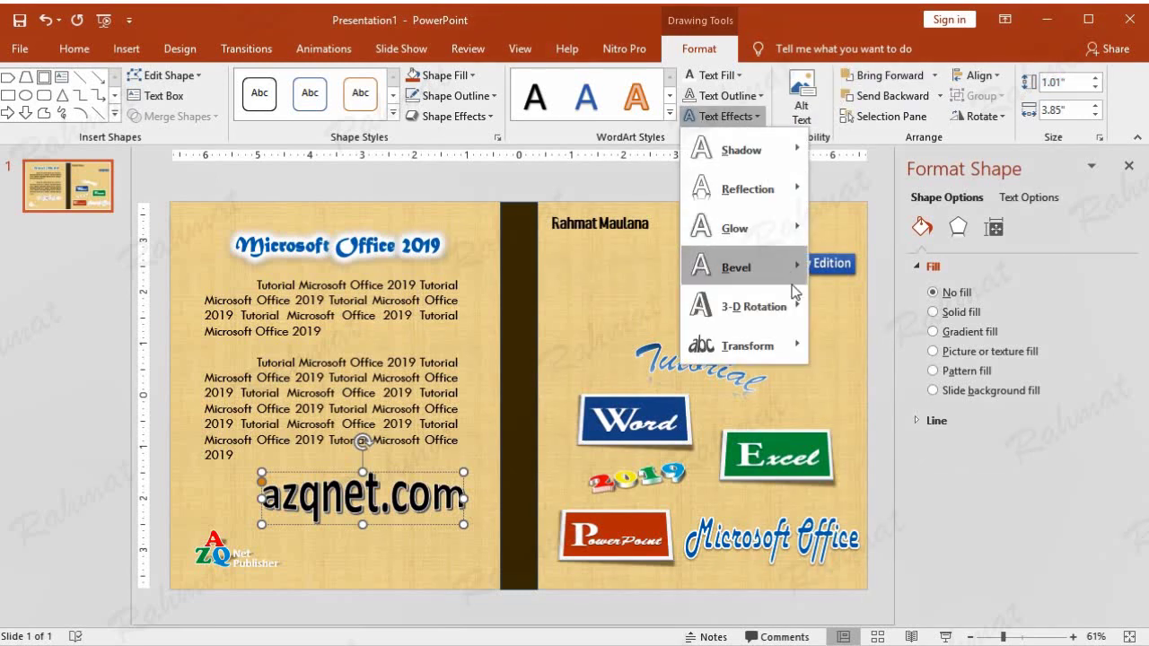
mouse_move(781, 274)
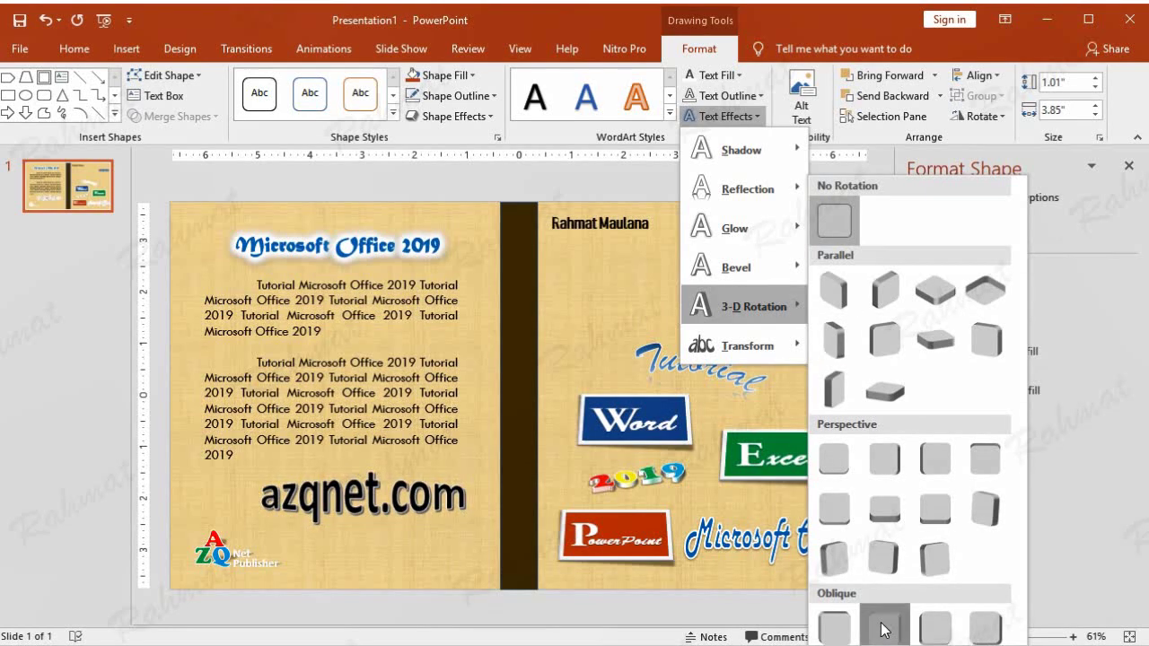
click(880, 631)
- In 3-D Format, leave no top bevel and set the depth to 10 pt
click(725, 116)
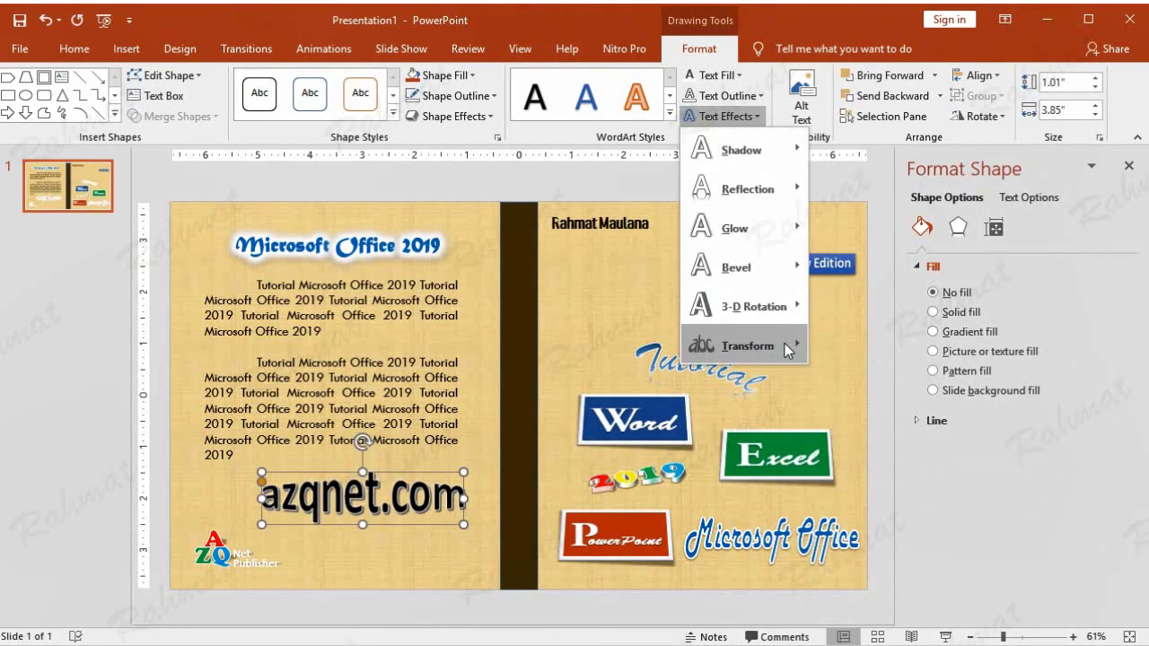
mouse_move(785, 346)
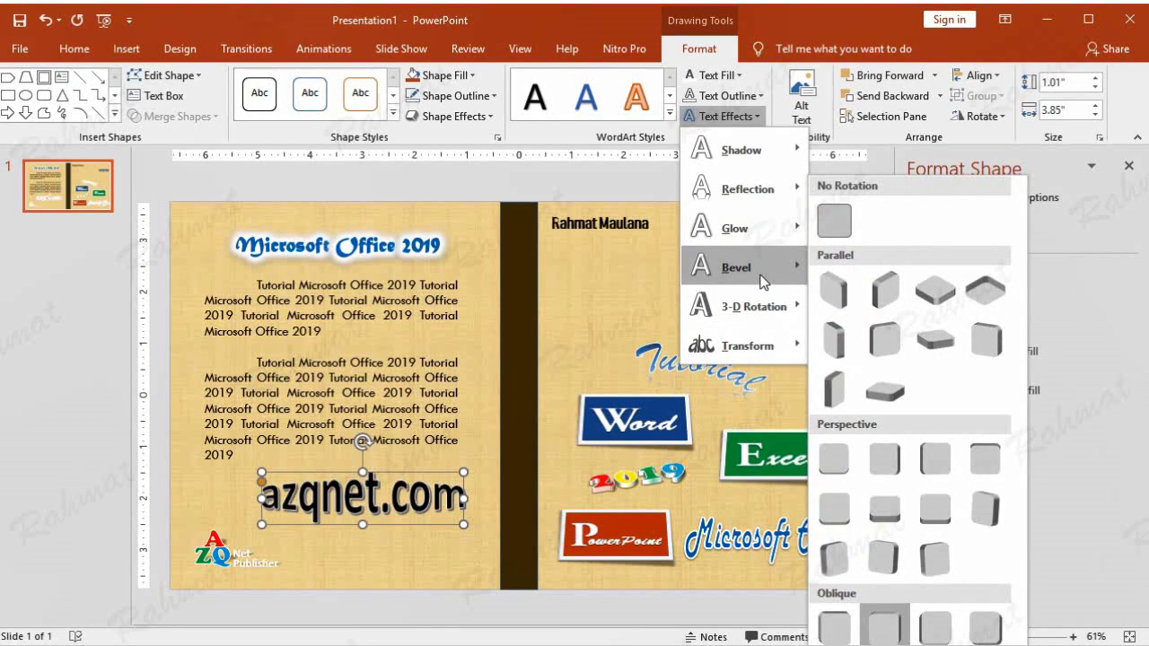
click(900, 499)
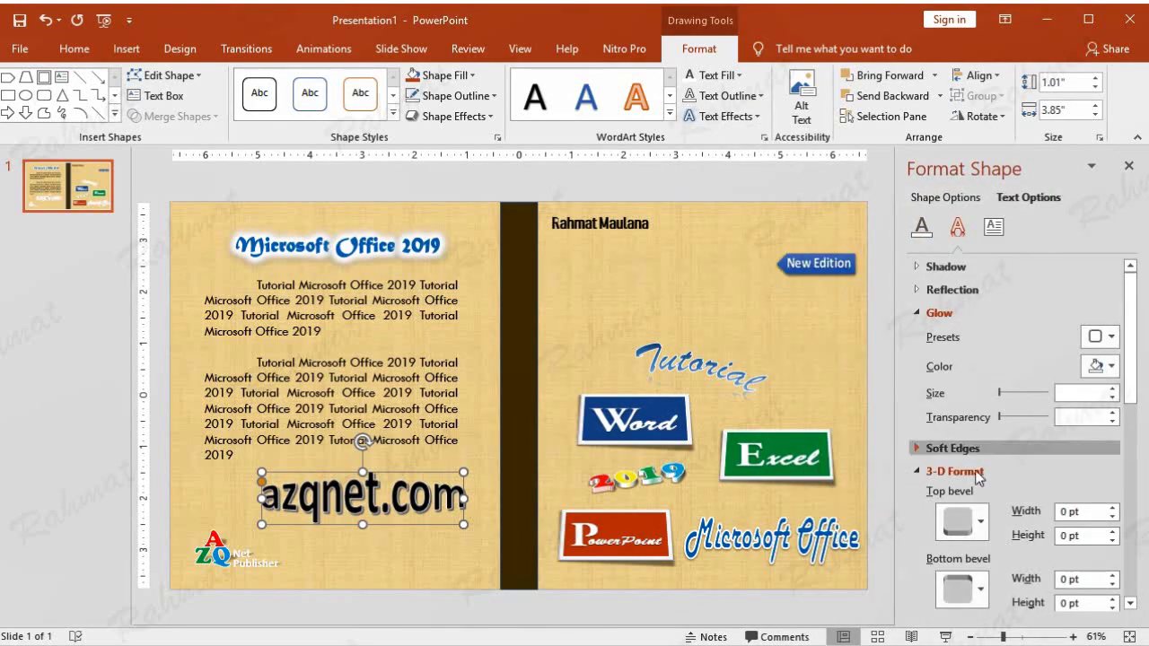
scroll(978, 503, down, 2)
scroll(977, 422, down, 1)
click(977, 395)
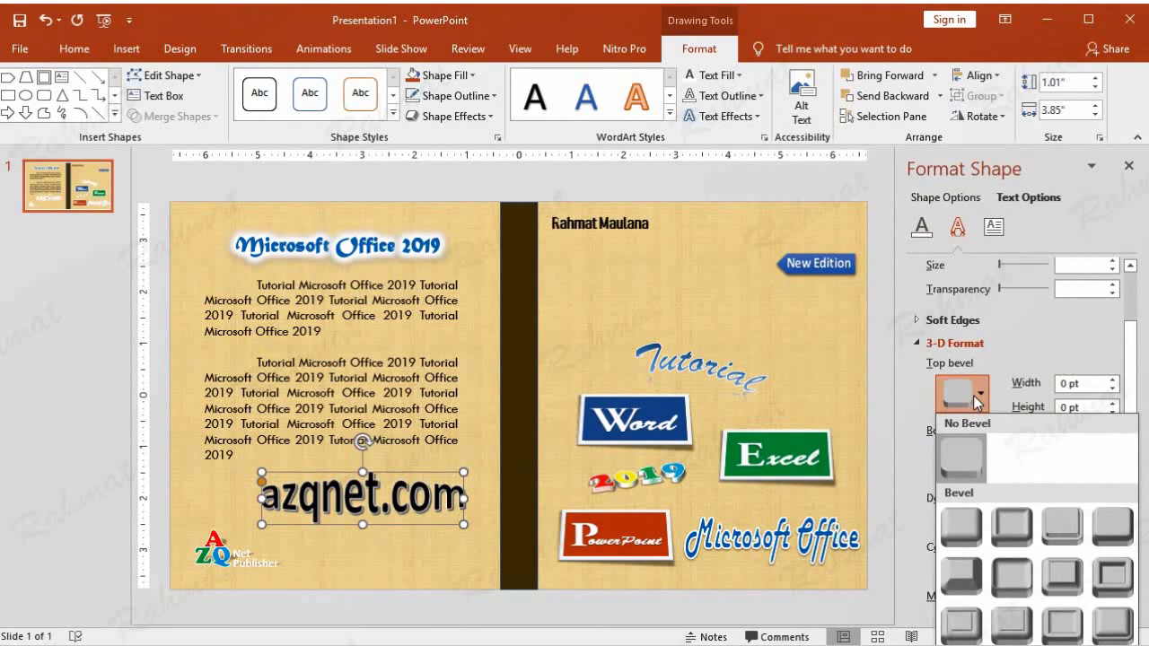
click(964, 459)
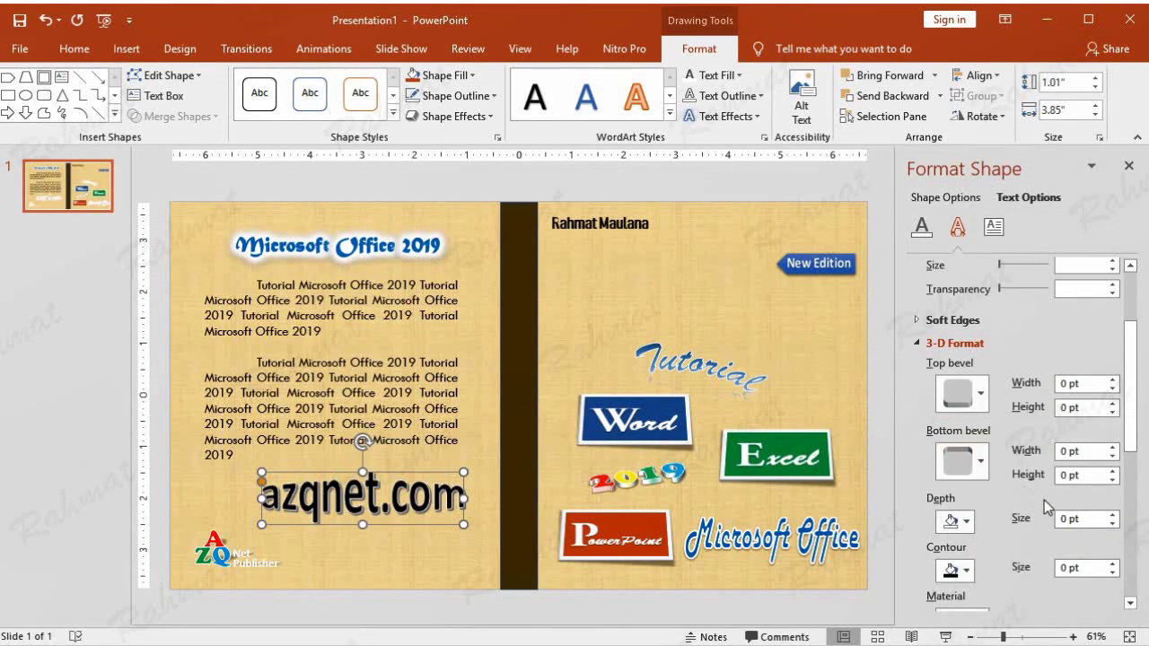
double_click(1068, 518)
text(10)
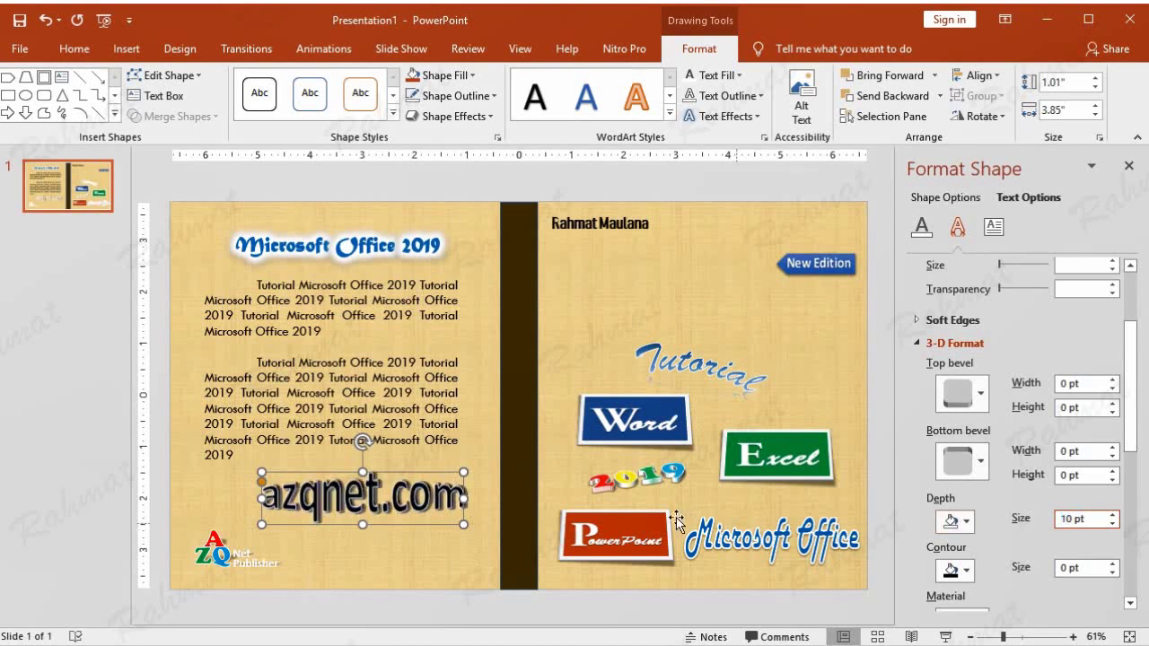
- Move azqnet.com just above the AZQ Net Publisher logo
drag(427, 474, 429, 489)
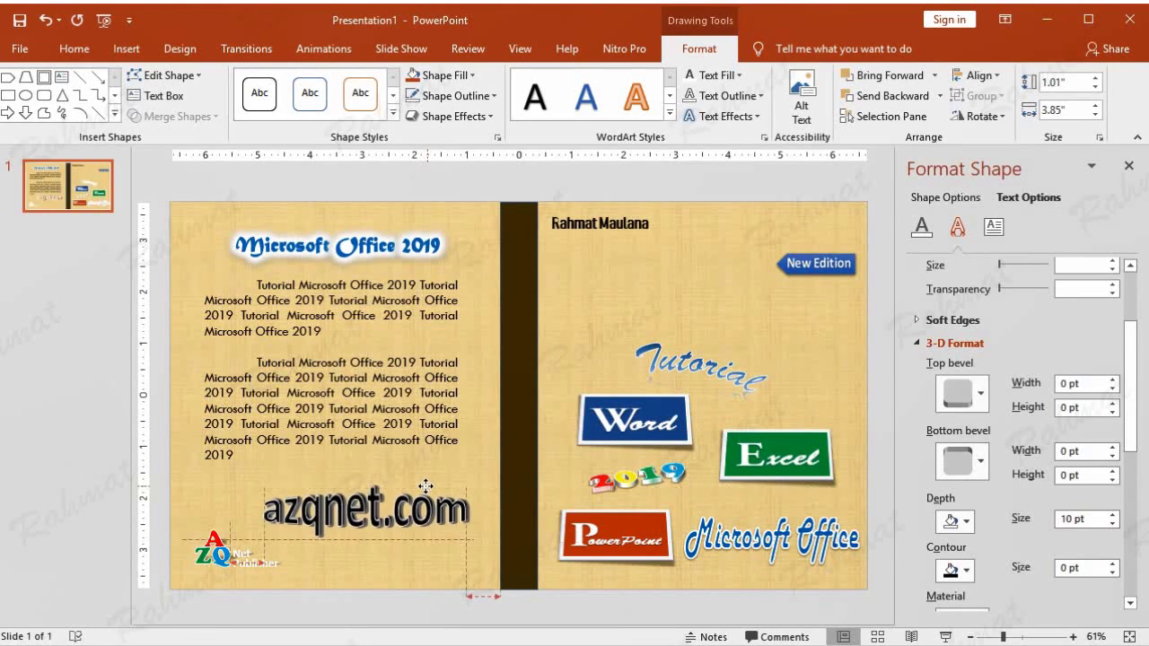
drag(429, 489, 424, 488)
click(566, 183)
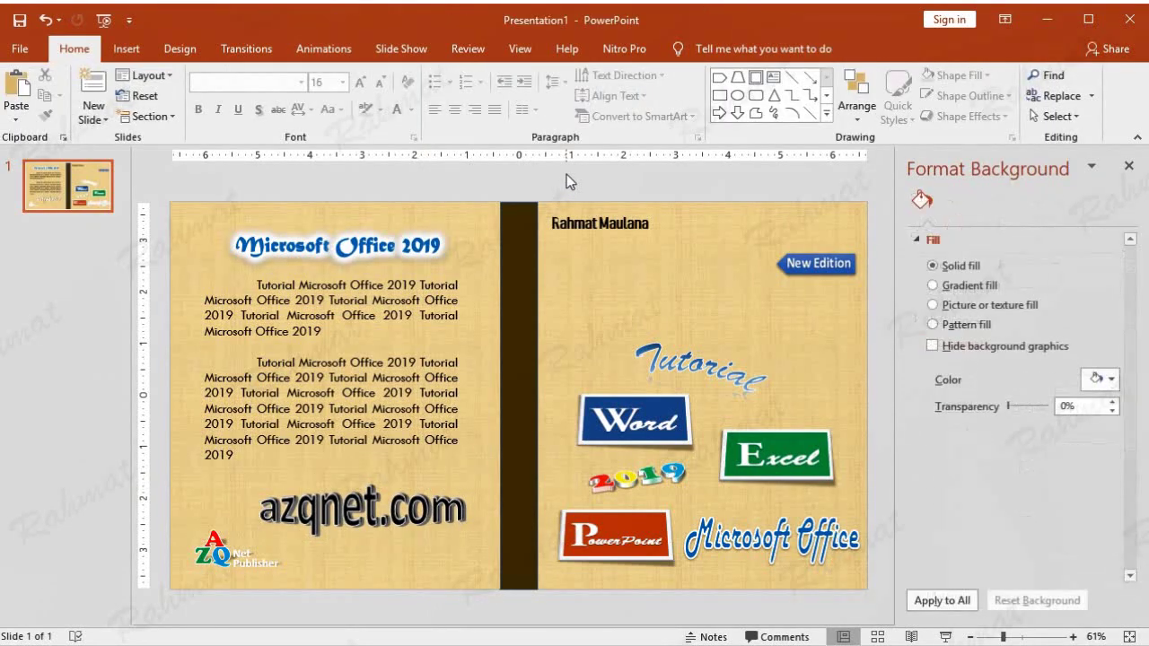
- Change the azqnet.com WordArt font to MisterEarl BT from the Home font list
click(131, 52)
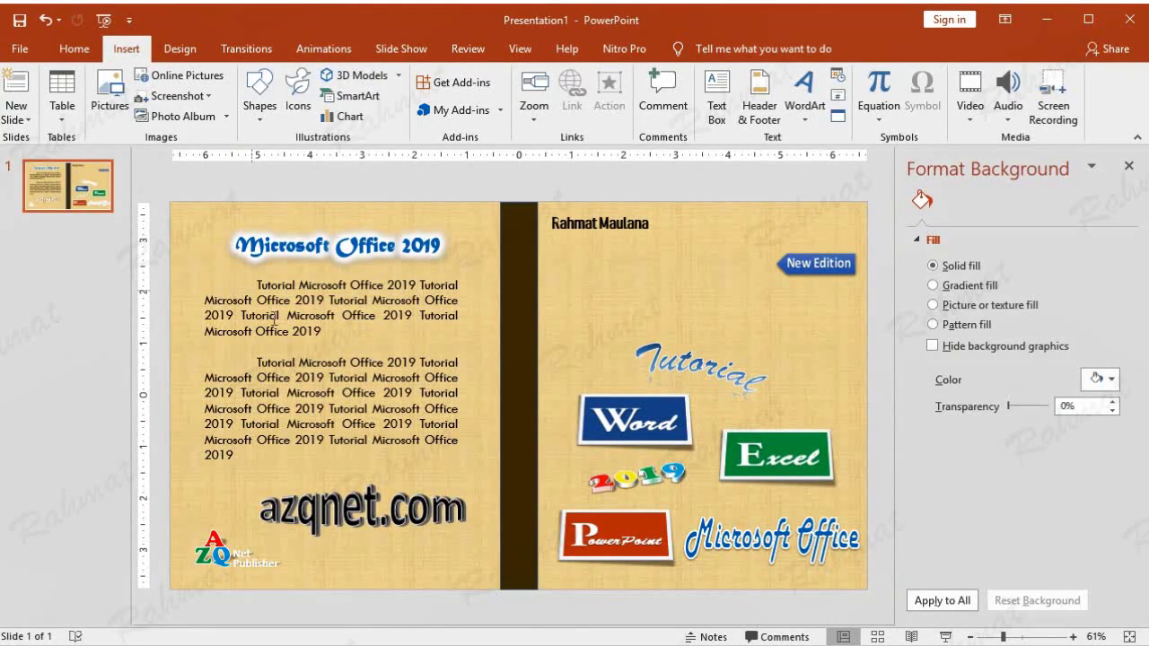
click(359, 510)
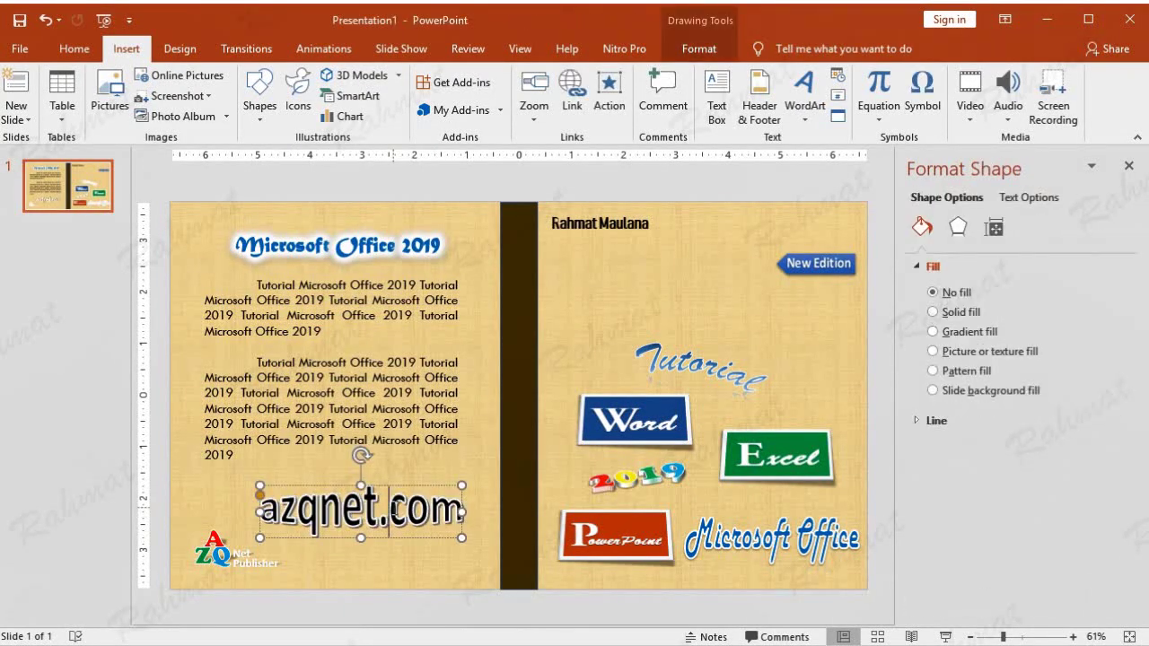
click(75, 49)
click(301, 81)
scroll(319, 410, down, 5)
scroll(320, 415, down, 10)
scroll(321, 423, down, 10)
scroll(320, 423, down, 5)
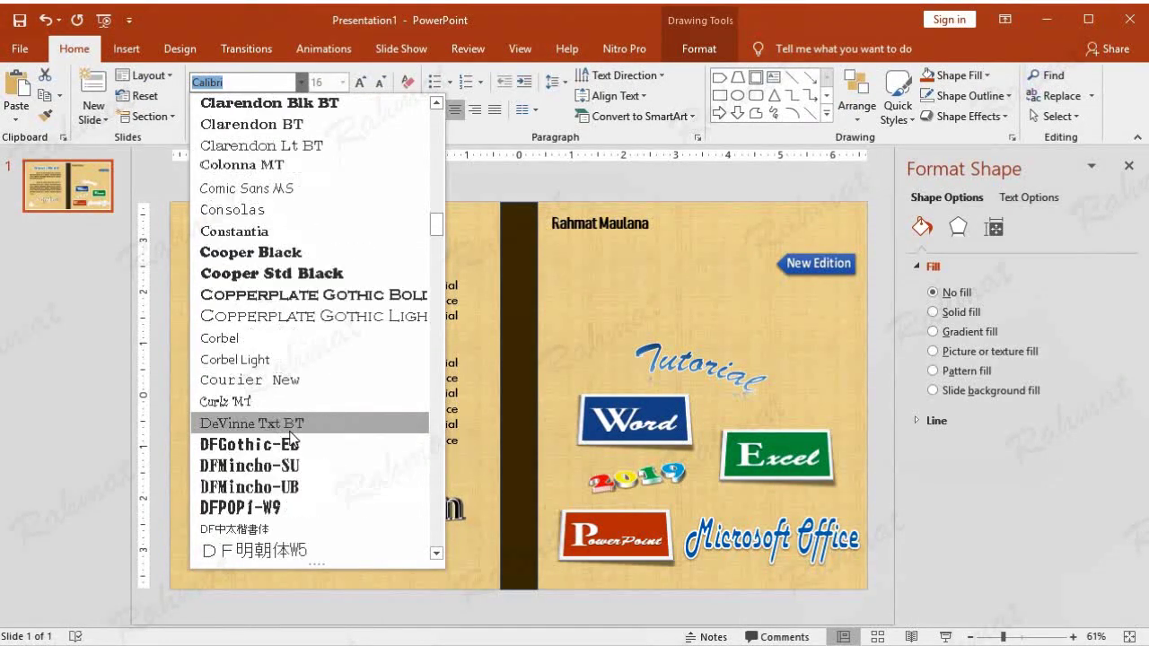
scroll(320, 421, down, 7)
scroll(320, 419, down, 2)
scroll(320, 416, down, 5)
scroll(319, 417, down, 8)
scroll(320, 419, down, 6)
scroll(314, 422, down, 4)
scroll(314, 427, down, 9)
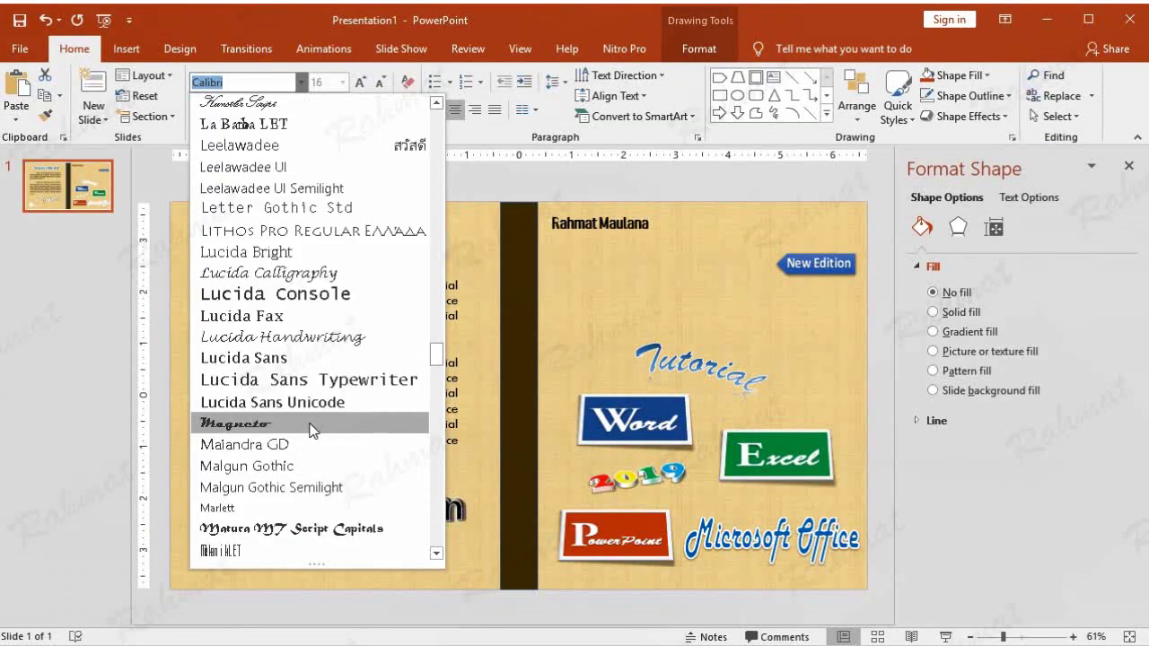
scroll(316, 423, down, 4)
scroll(316, 423, down, 2)
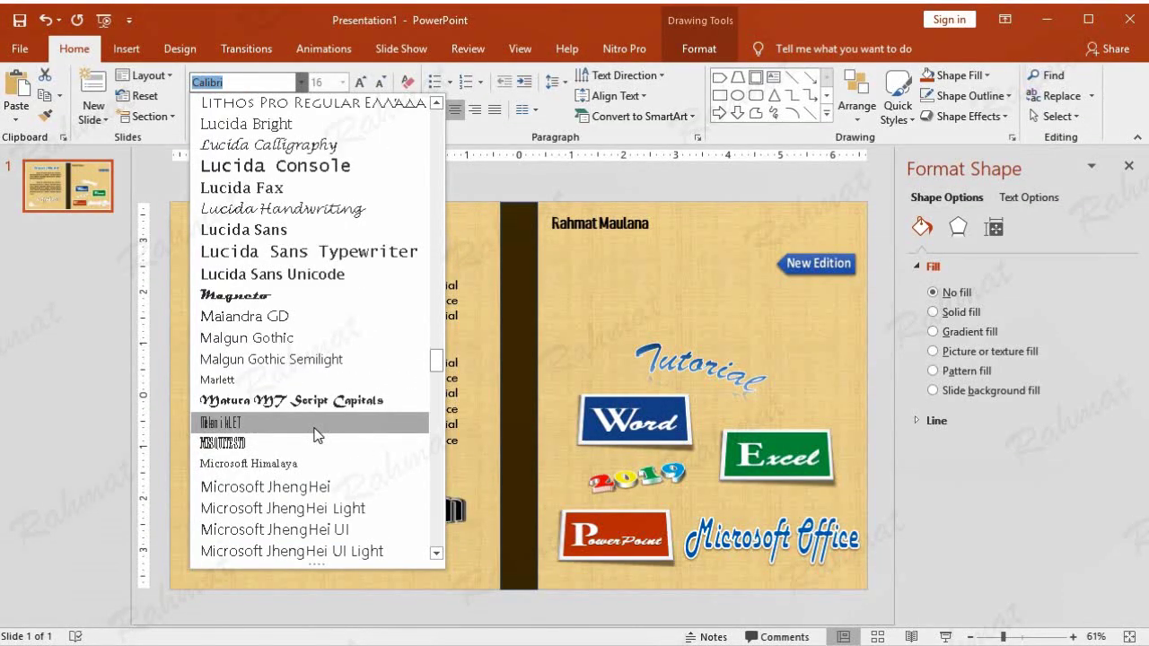
scroll(314, 431, down, 9)
scroll(316, 434, down, 3)
scroll(316, 435, down, 3)
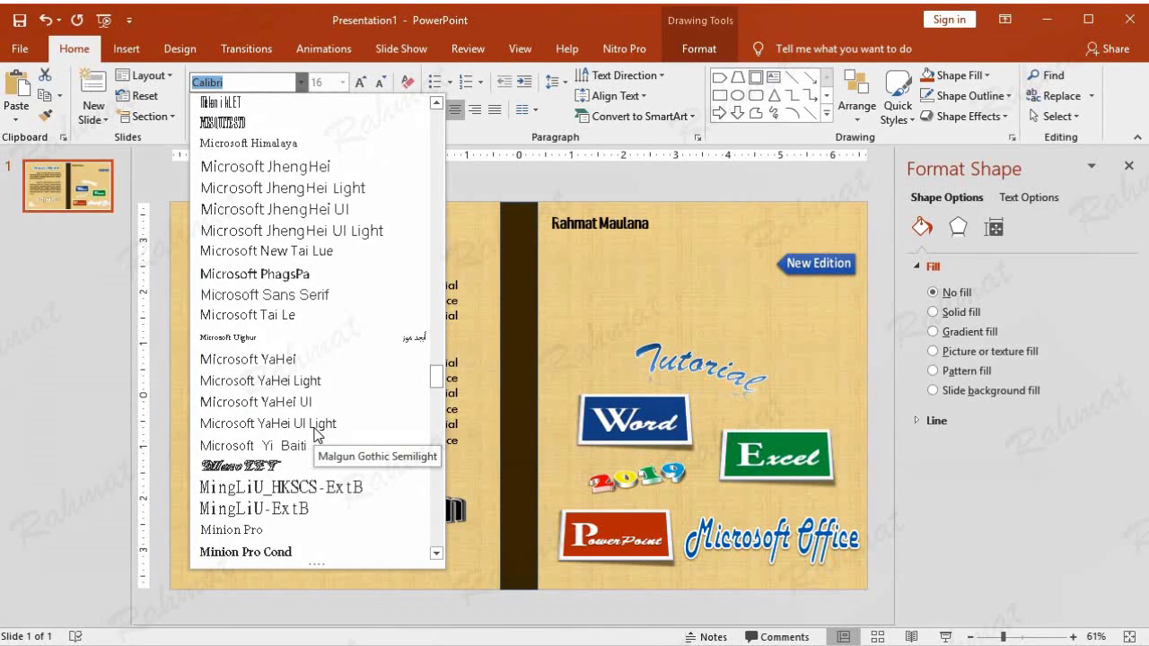
scroll(316, 435, down, 2)
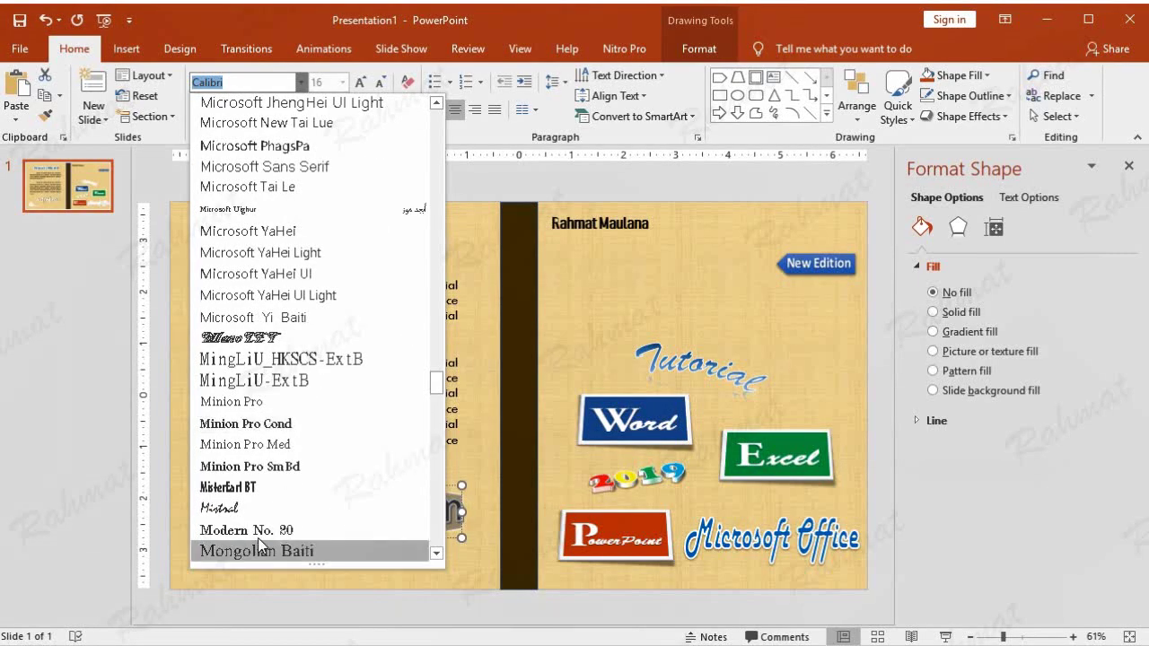
click(272, 487)
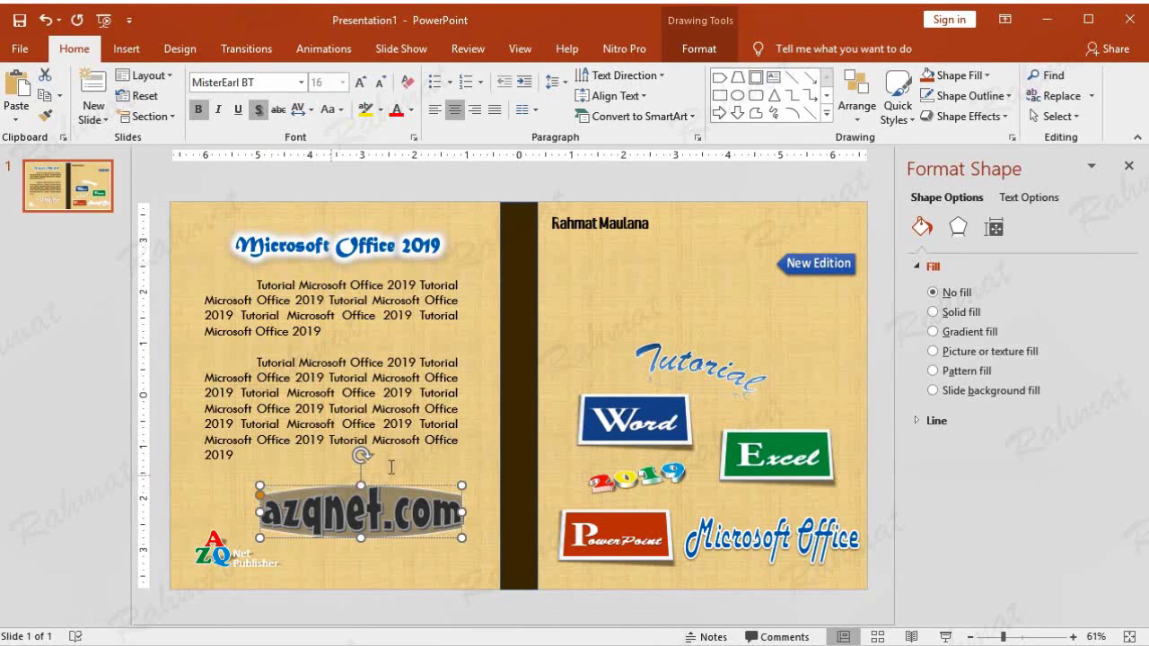
click(532, 189)
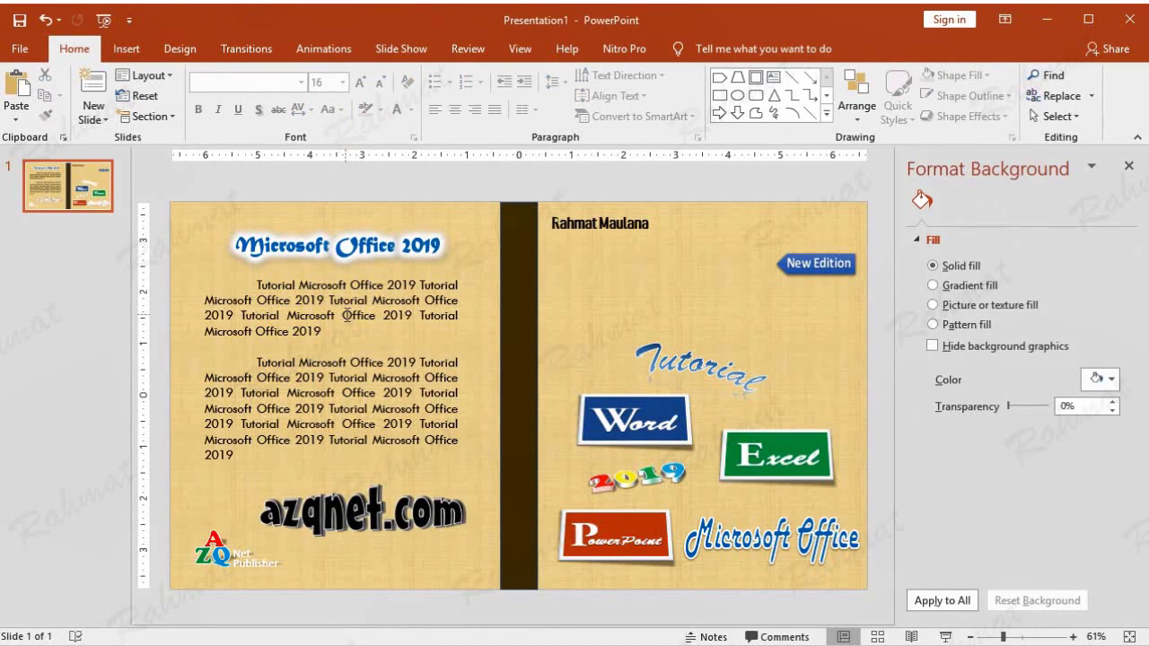
click(126, 48)
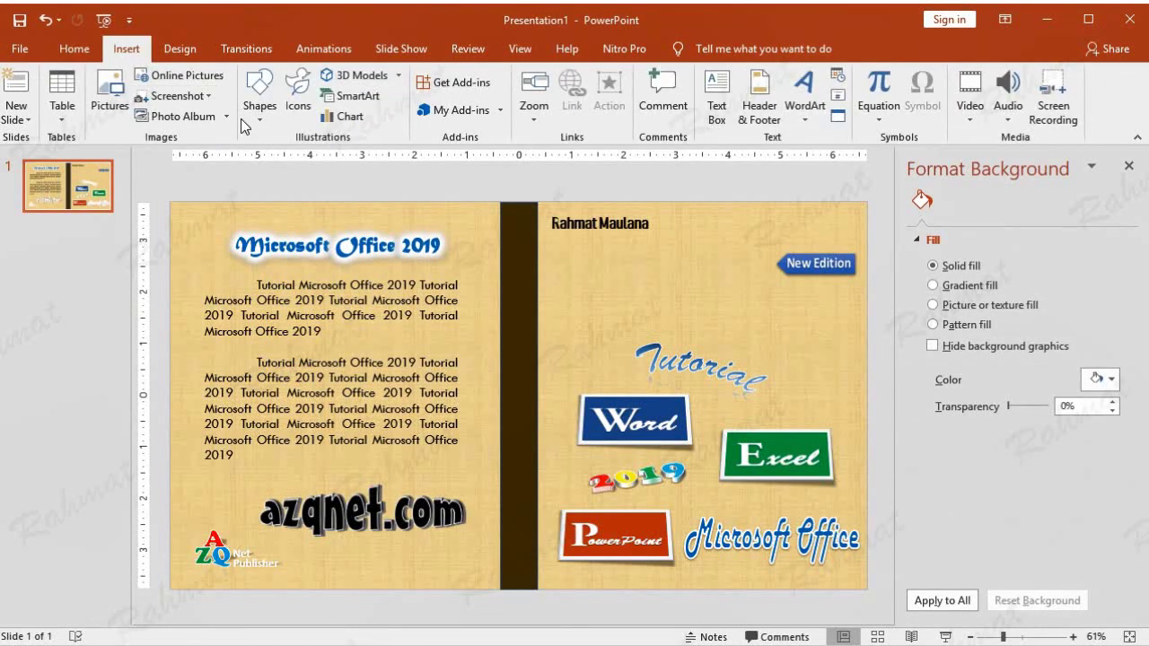
- Draw a rectangle over the slide's left half and fill it with the img10 tulip photo
click(256, 124)
click(255, 249)
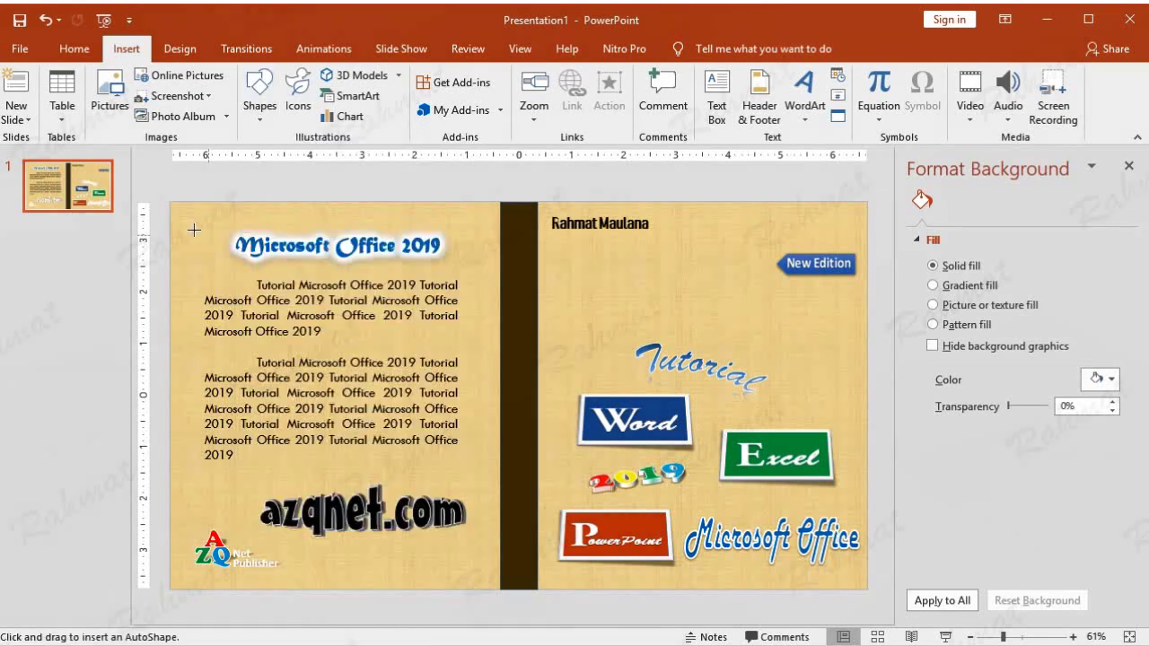
drag(167, 200, 506, 588)
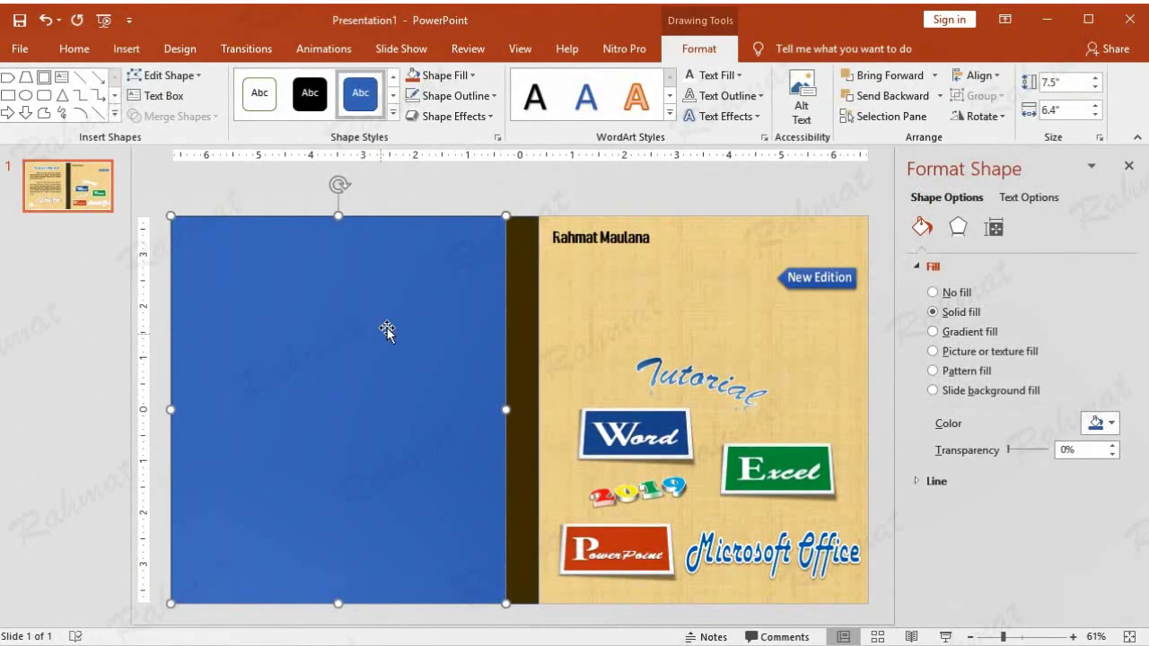
click(475, 77)
click(474, 331)
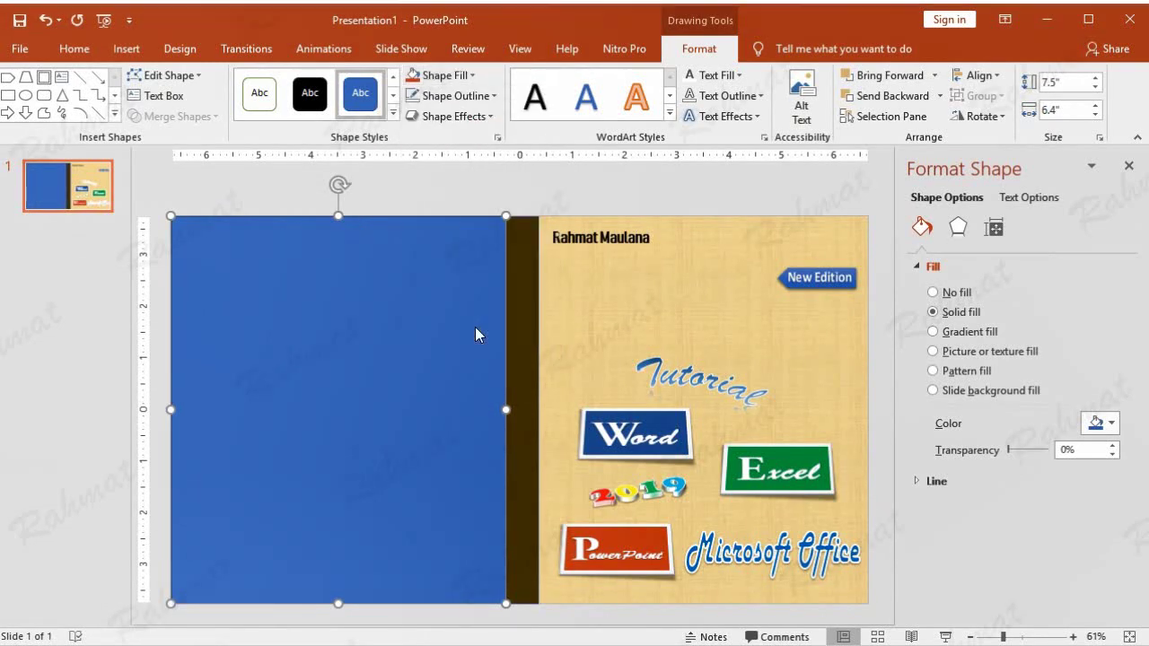
click(409, 296)
double_click(484, 166)
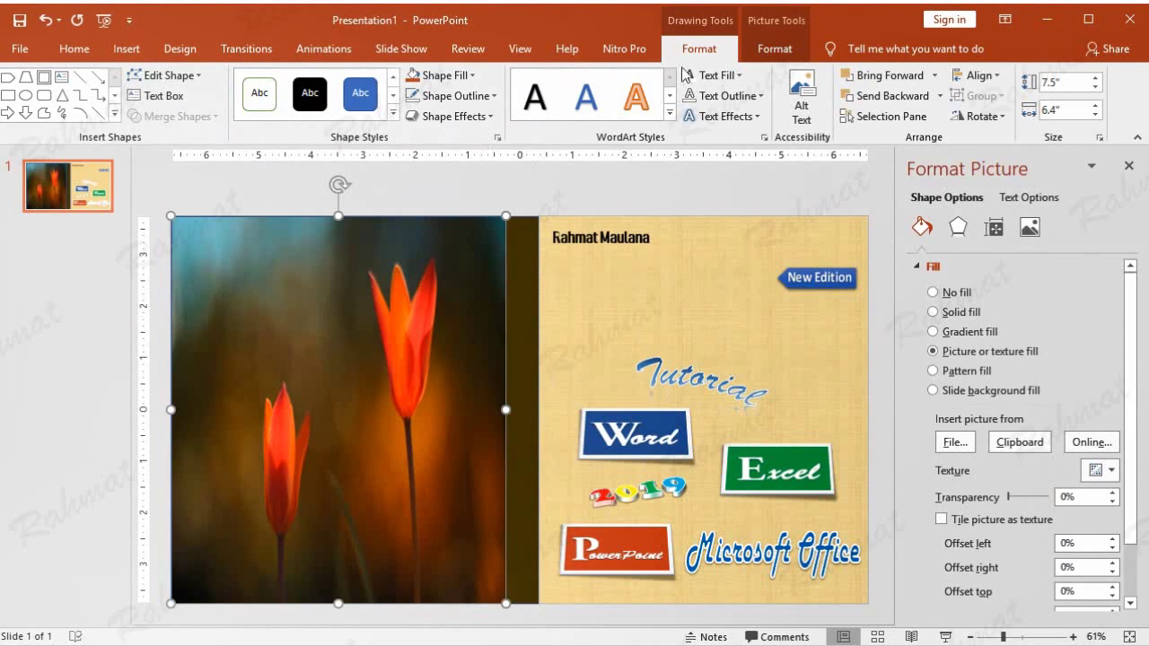
click(761, 49)
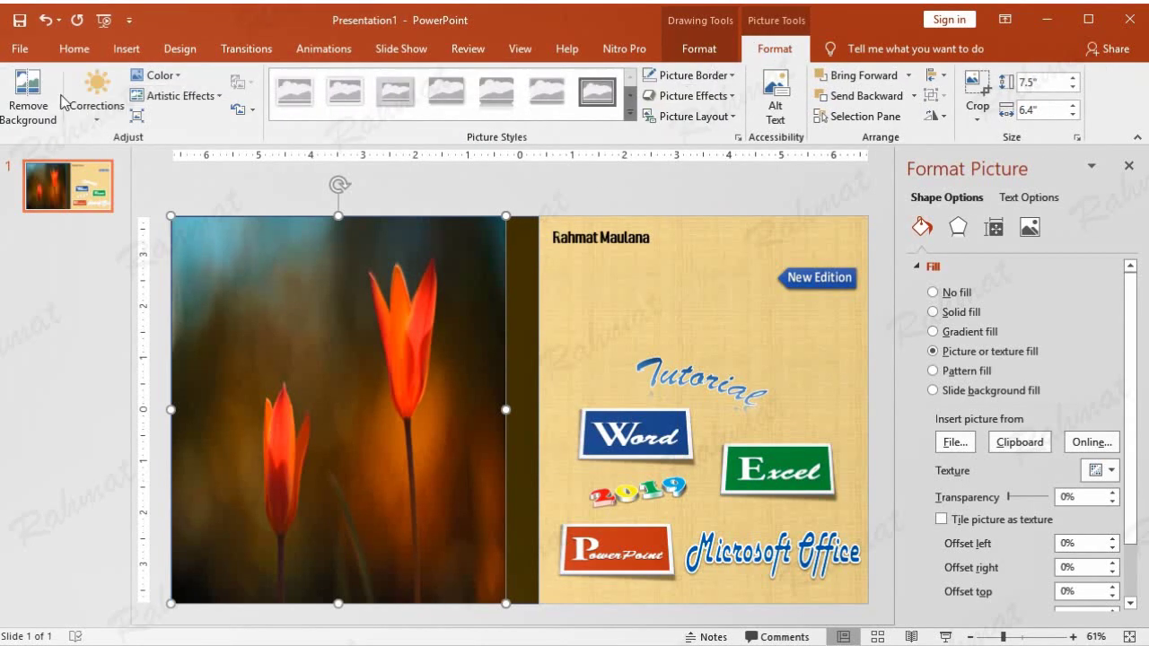
- Remove the tulip picture's background, keeping the stems and marking dark areas and the brown leaf for removal
click(27, 97)
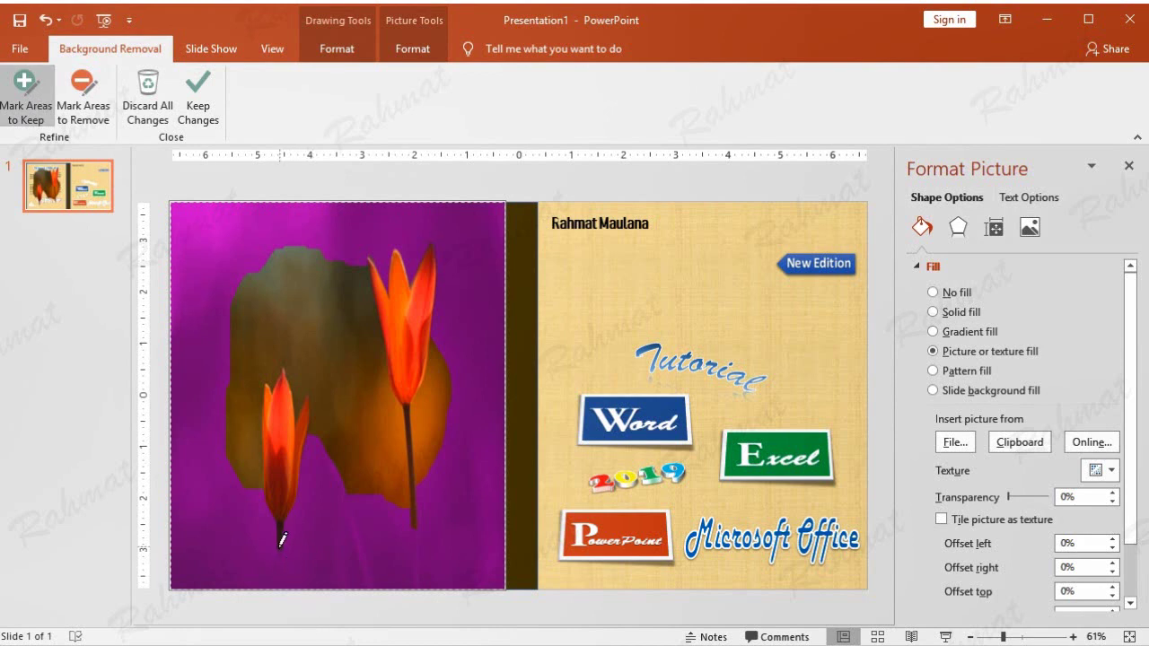
drag(422, 536, 416, 523)
drag(419, 580, 431, 566)
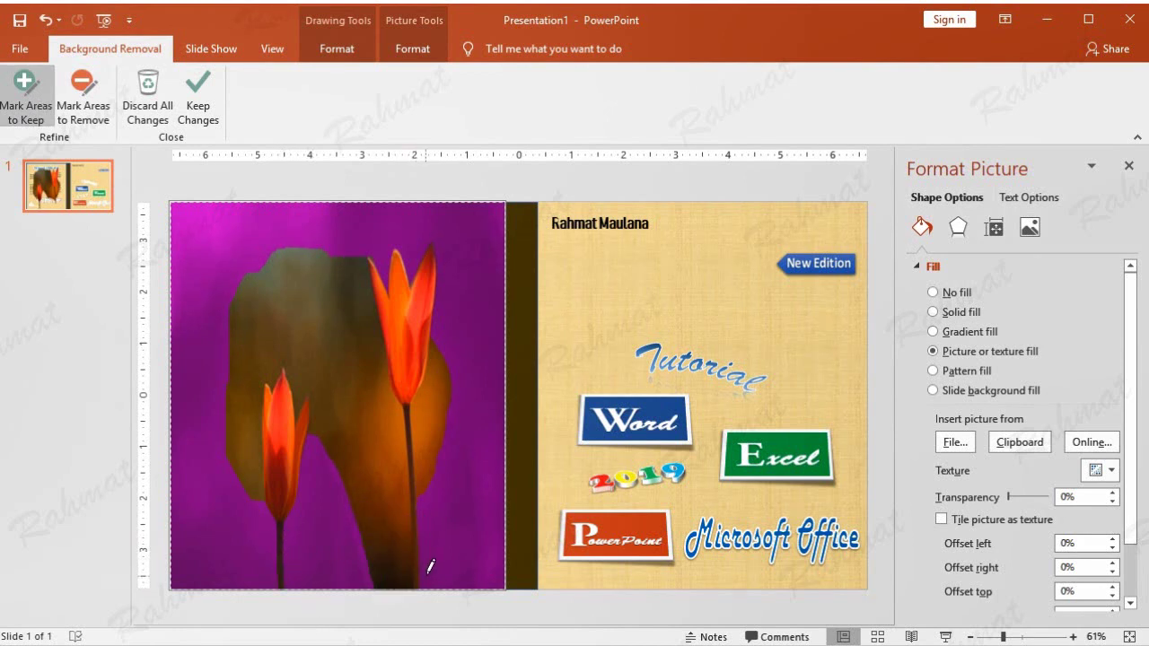
click(82, 101)
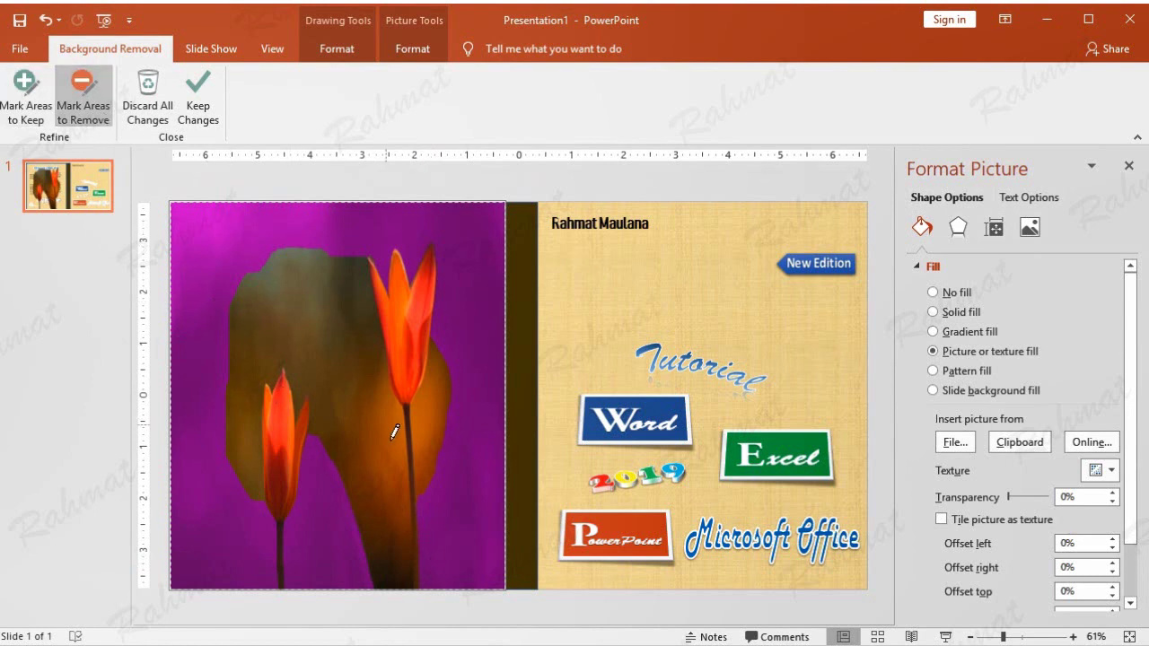
click(381, 443)
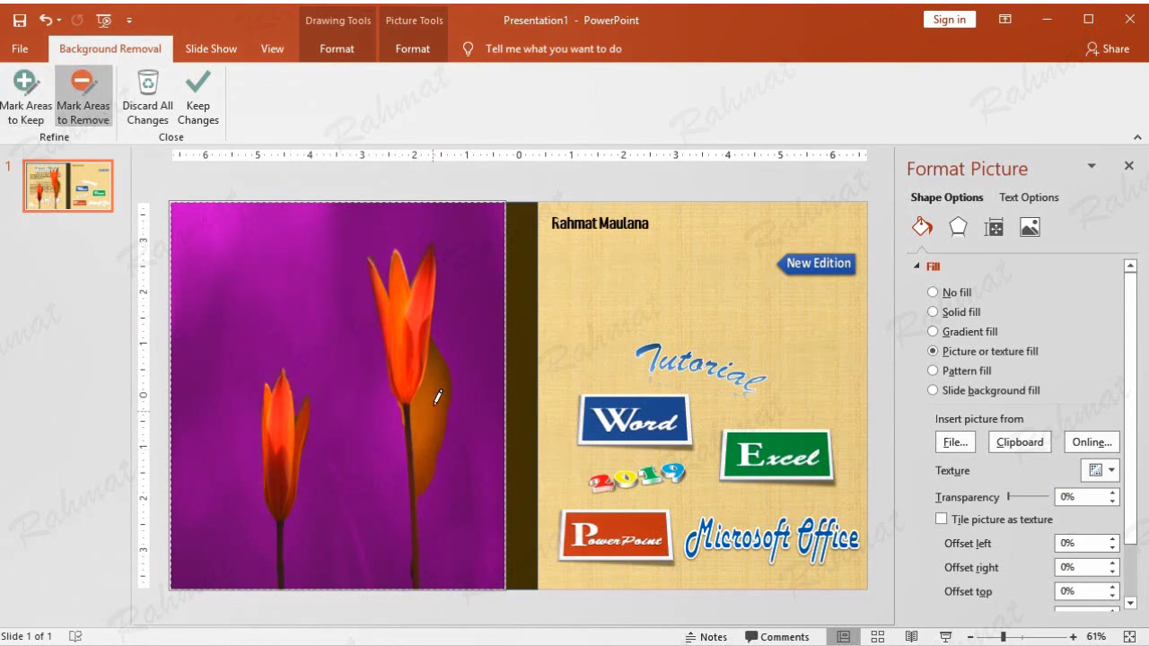
drag(428, 436, 428, 446)
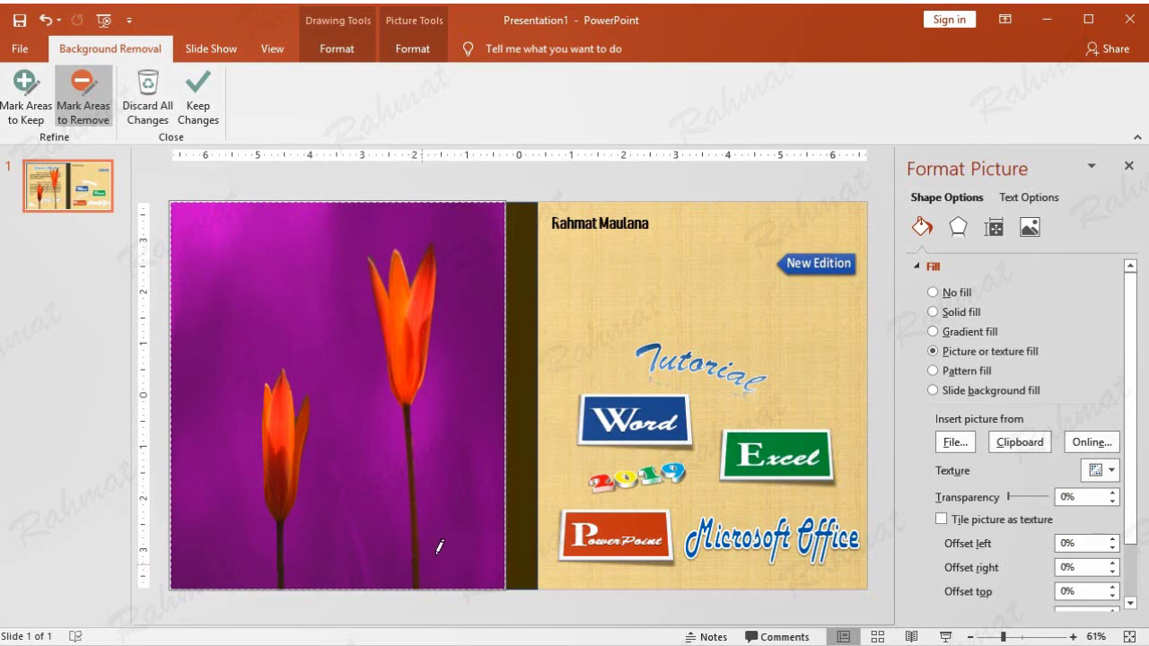
- Keep the background removal and recolour the flowers pale orange
click(198, 105)
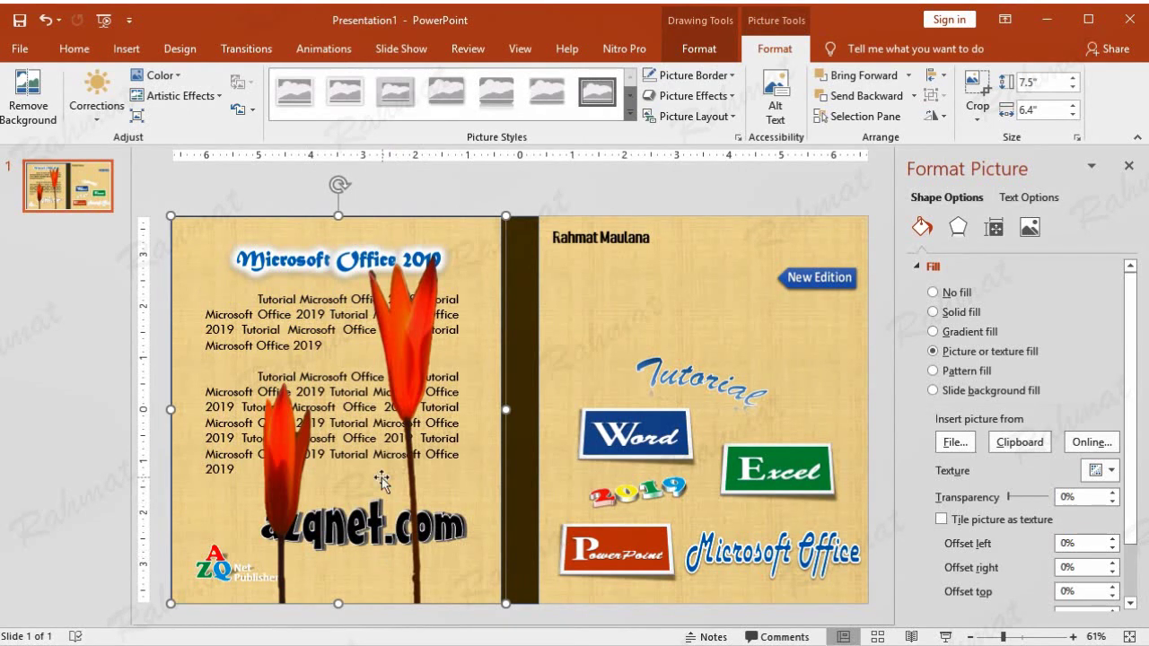
click(693, 56)
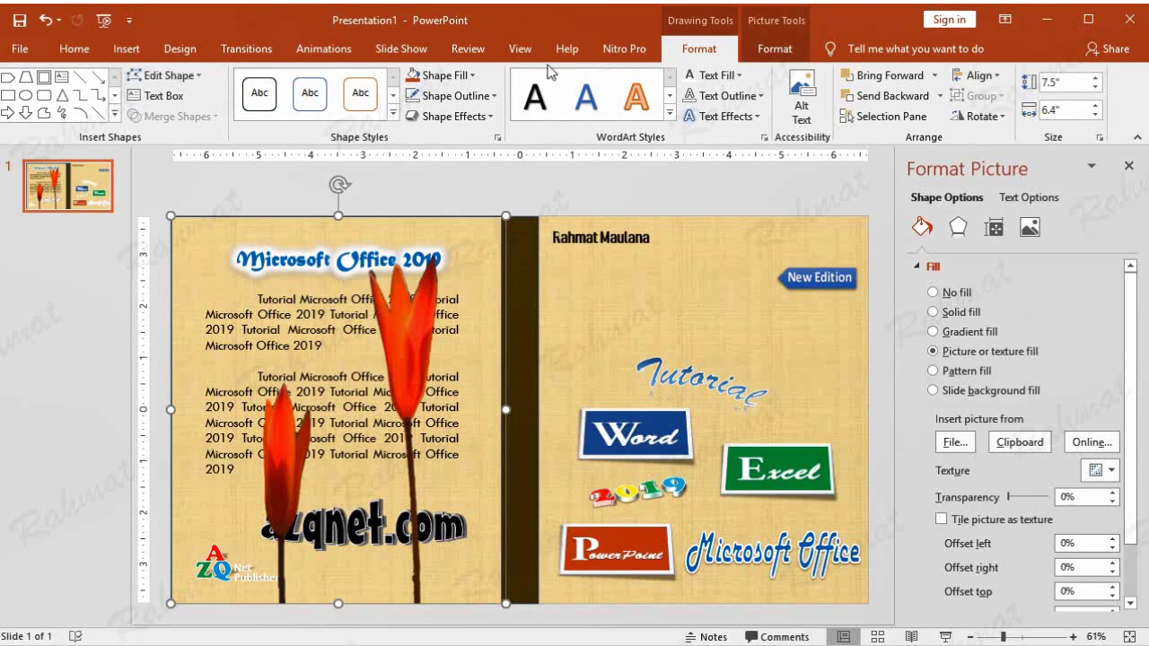
click(766, 54)
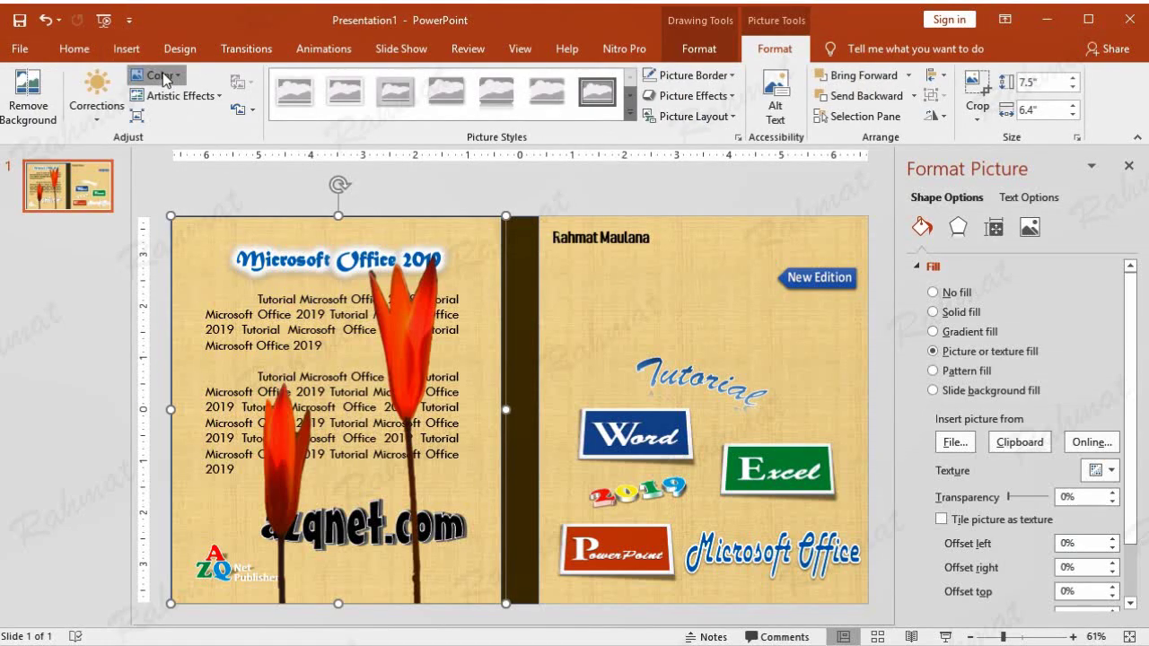
click(160, 76)
click(299, 333)
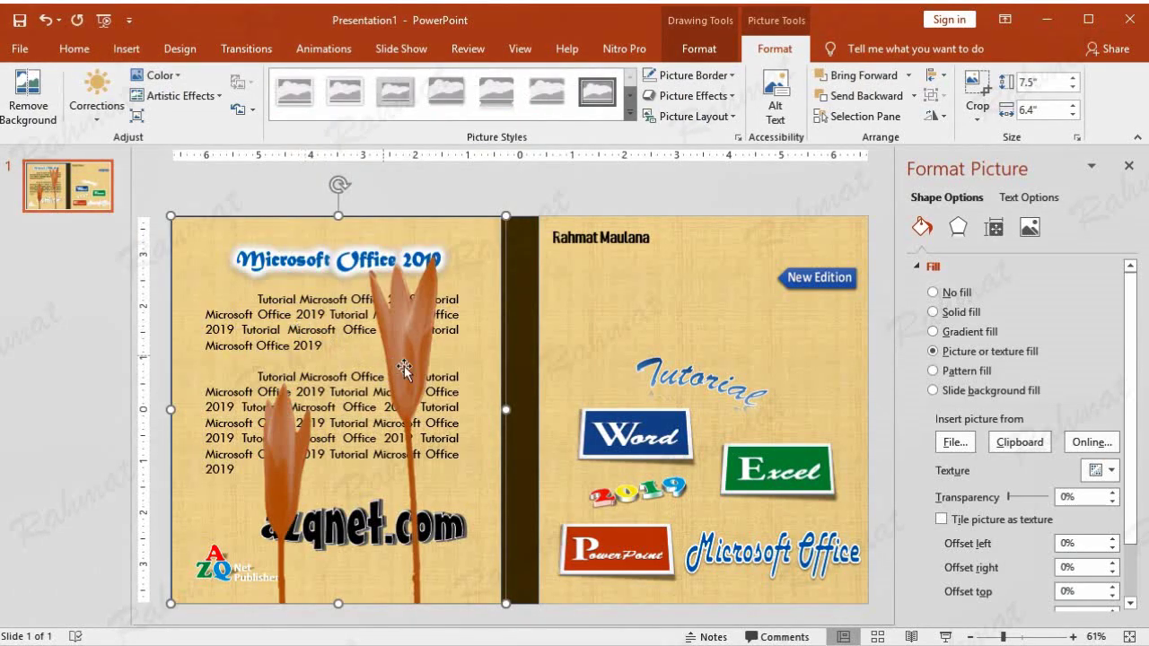
- Set the flower picture's transparency to 85%
double_click(1062, 497)
text(5)
key(Return)
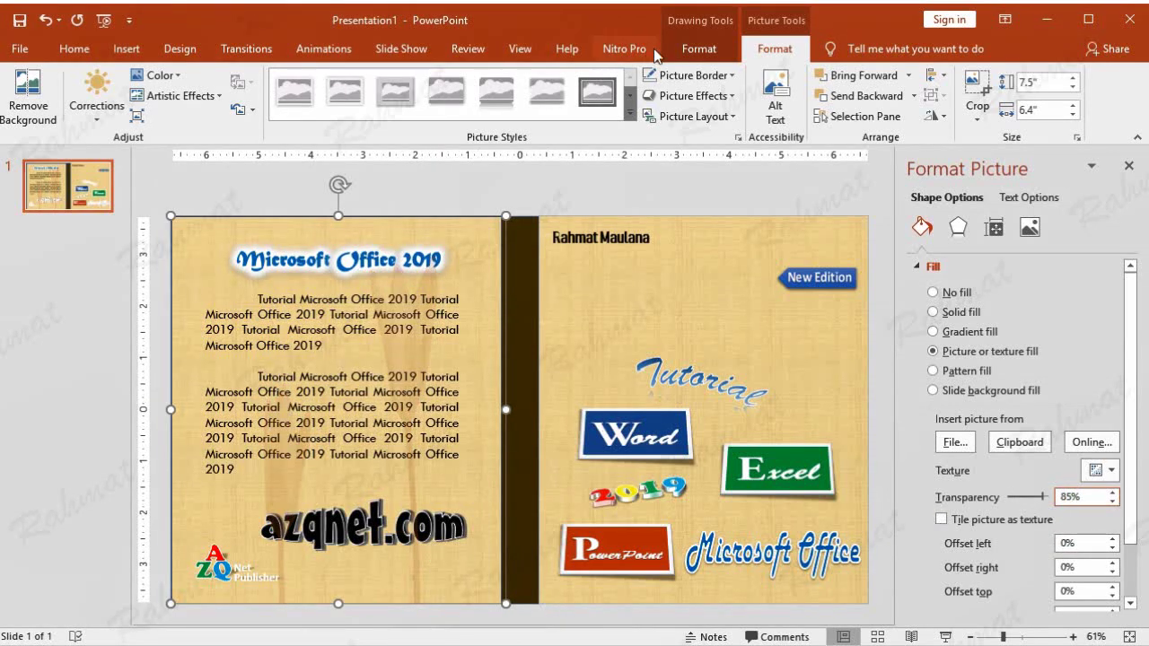
- Bring up the detailed shadow settings for the flower picture
click(699, 48)
click(455, 77)
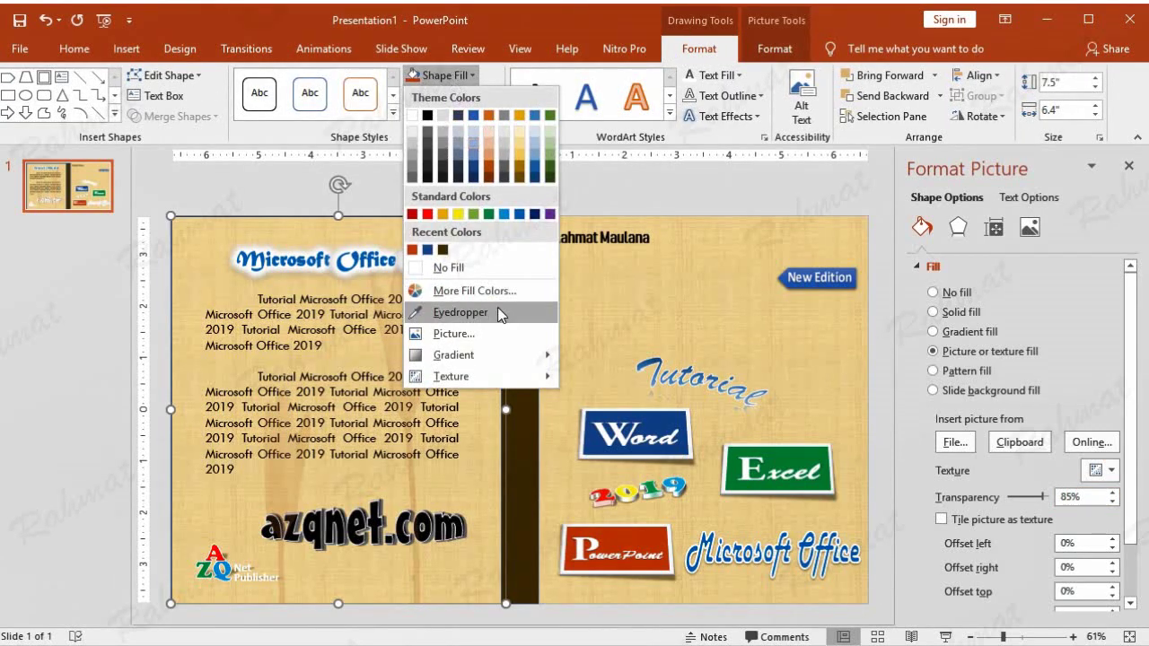
click(508, 34)
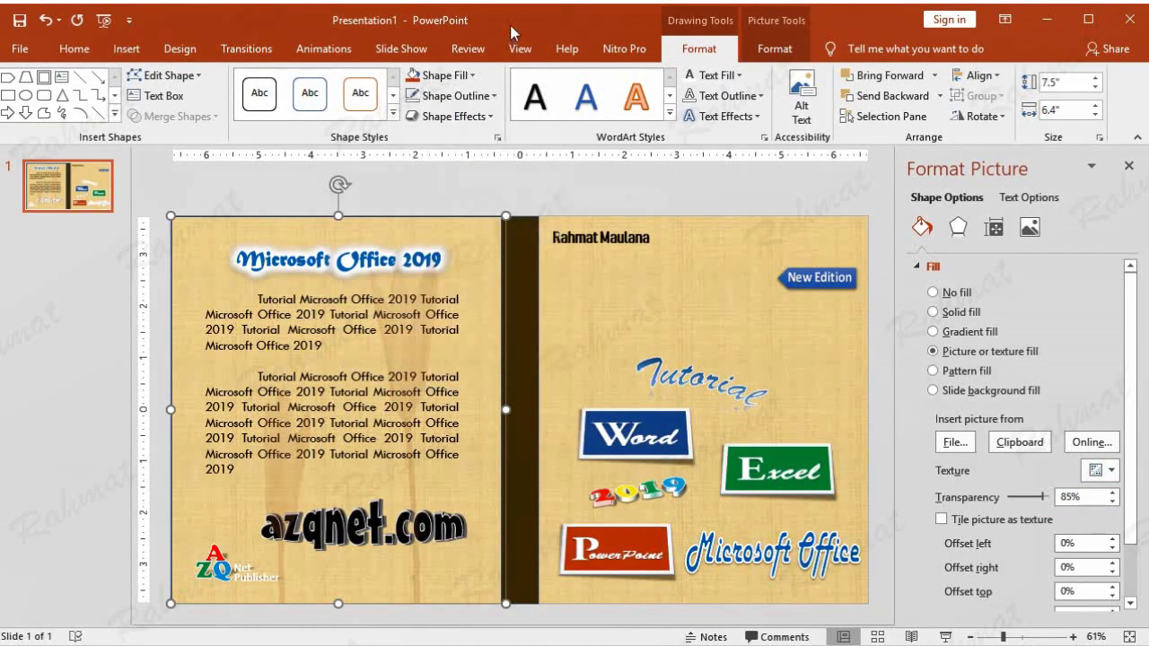
click(454, 116)
mouse_move(492, 205)
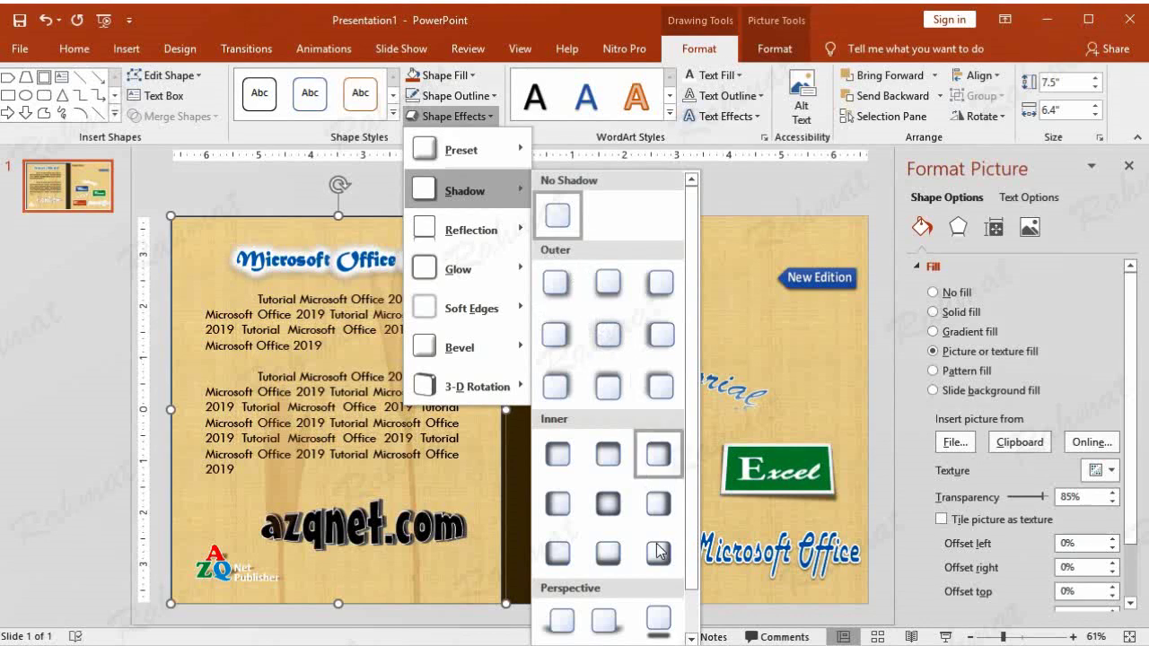
click(618, 613)
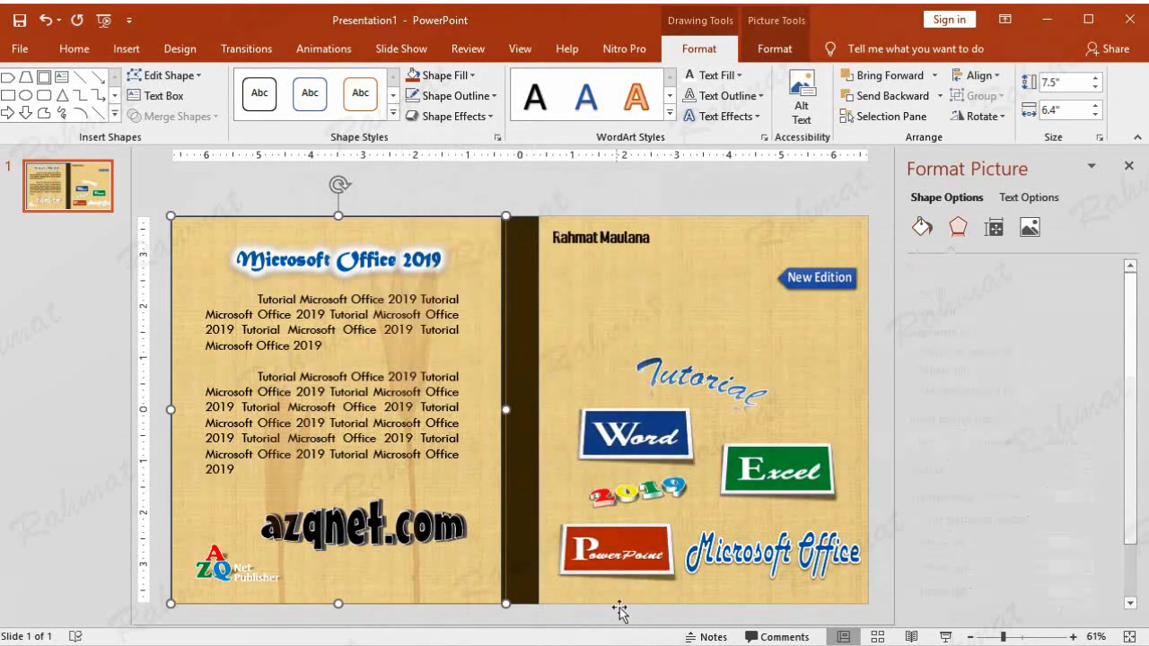
- Give the flower picture a black shadow: 37% transparency, 4.5 pt blur, 1.5 pt distance
click(1109, 324)
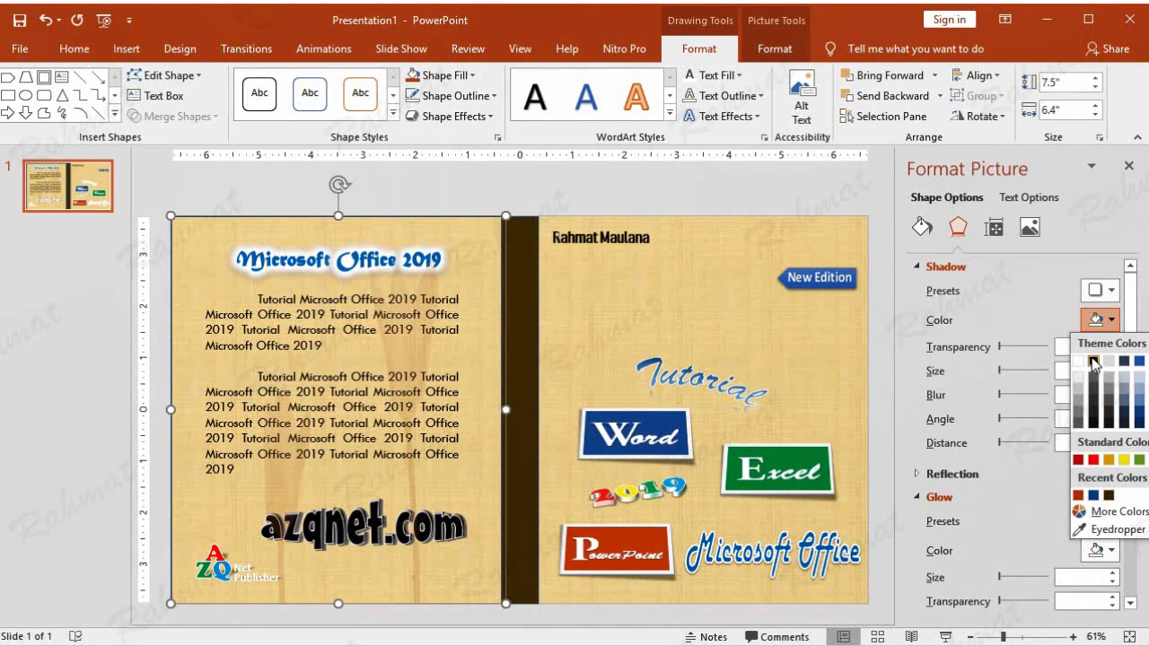
click(1093, 362)
drag(1069, 350, 1052, 355)
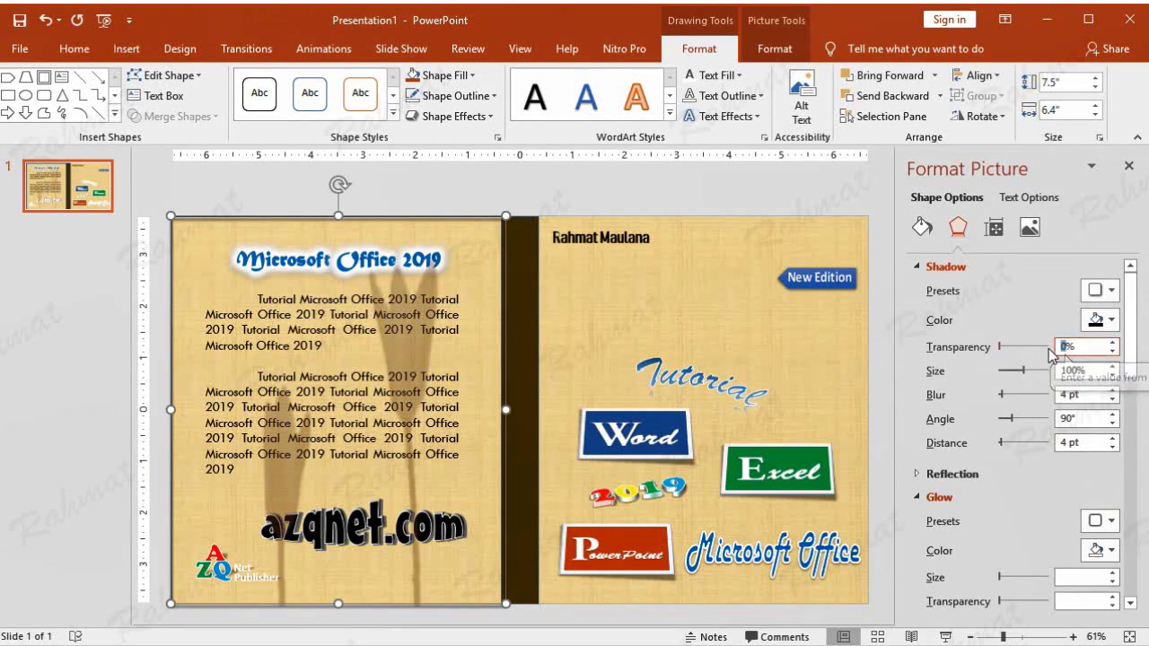
text(37)
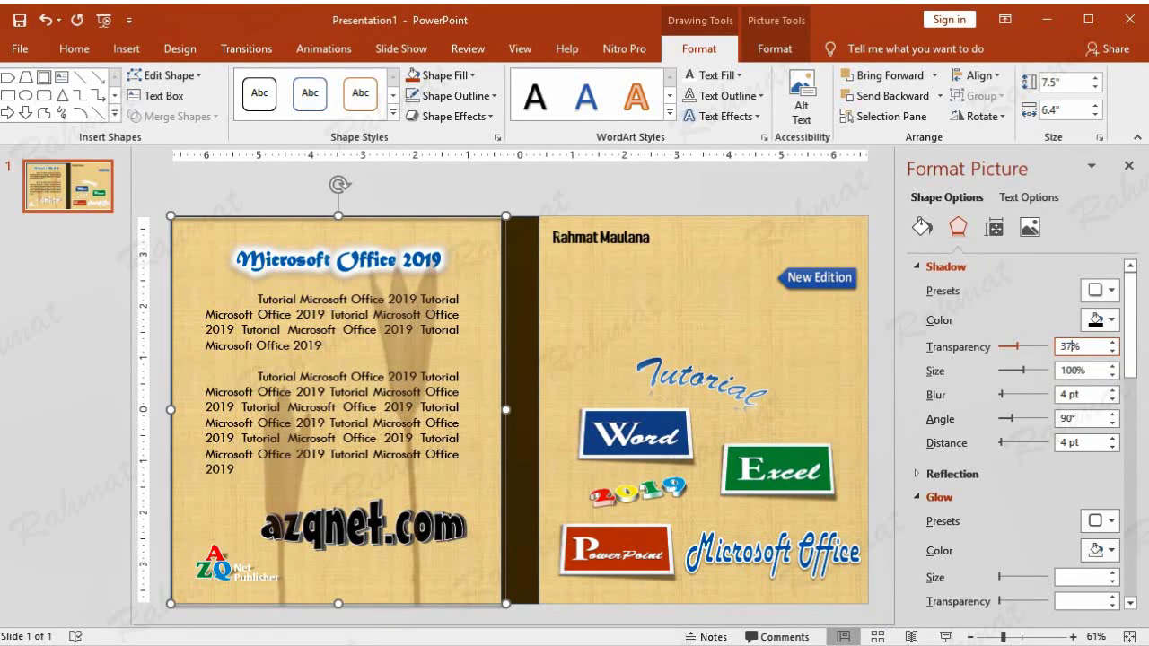
click(1074, 392)
text(4.5)
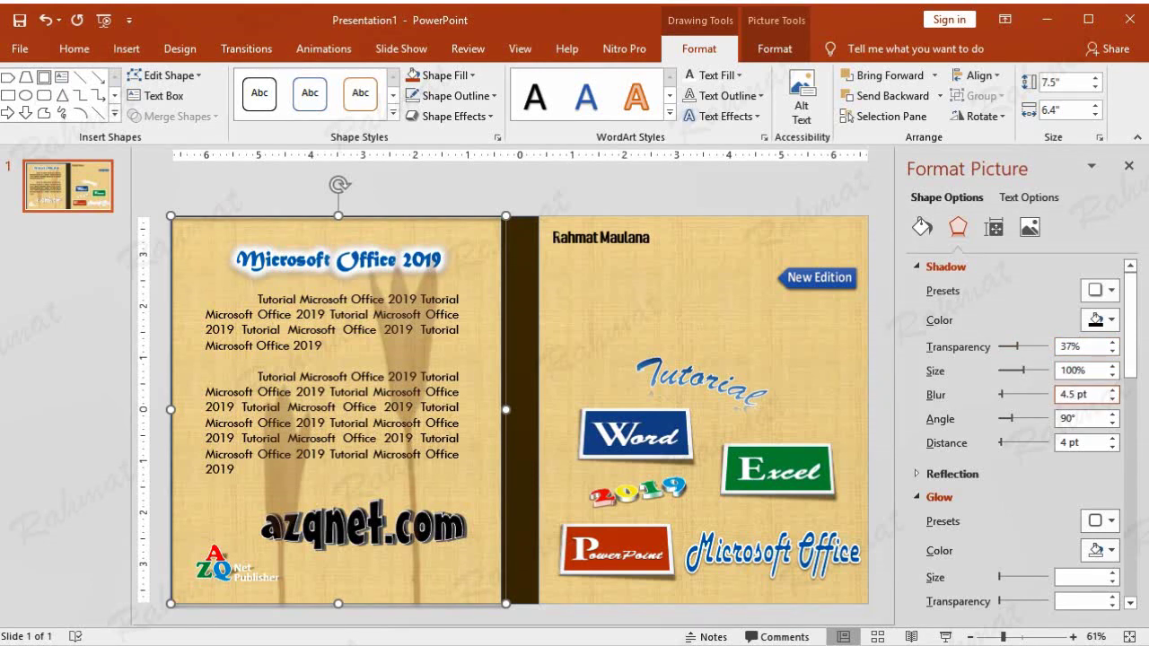
double_click(1062, 442)
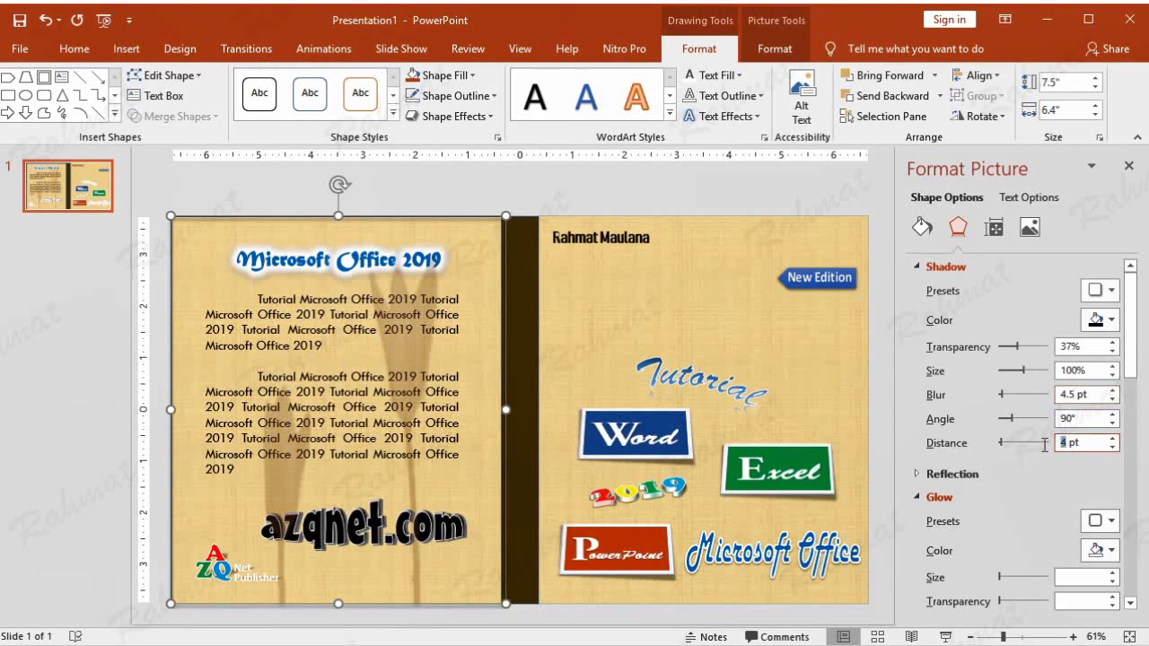
text(1.5)
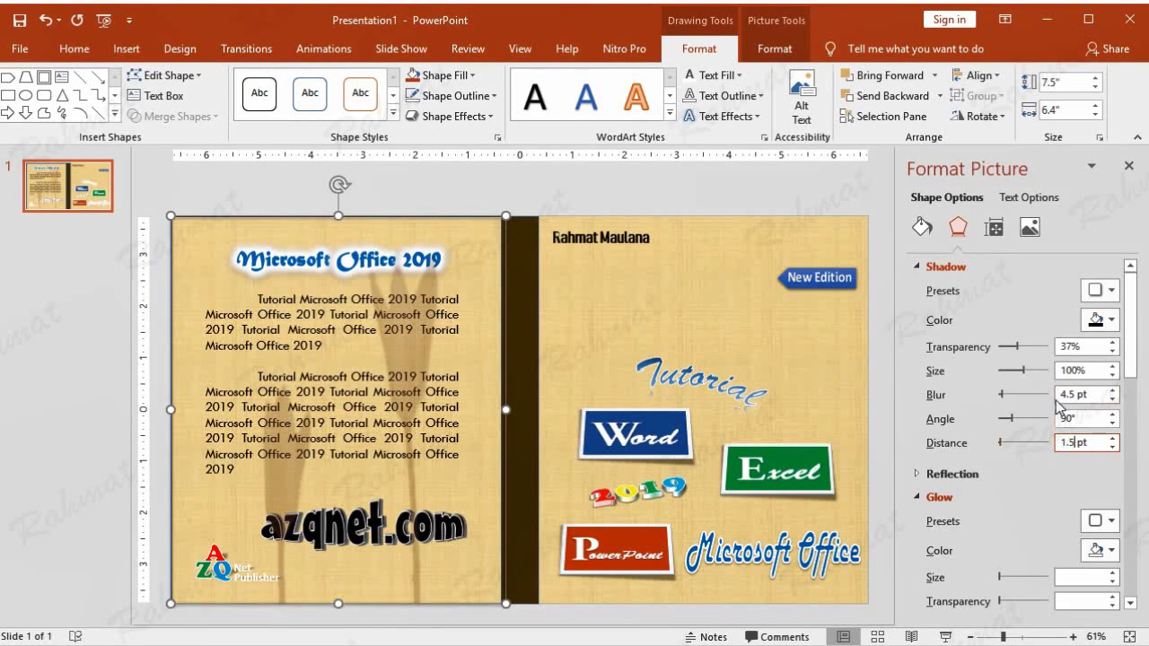
- Remove the flower picture's outline and deselect it
click(481, 96)
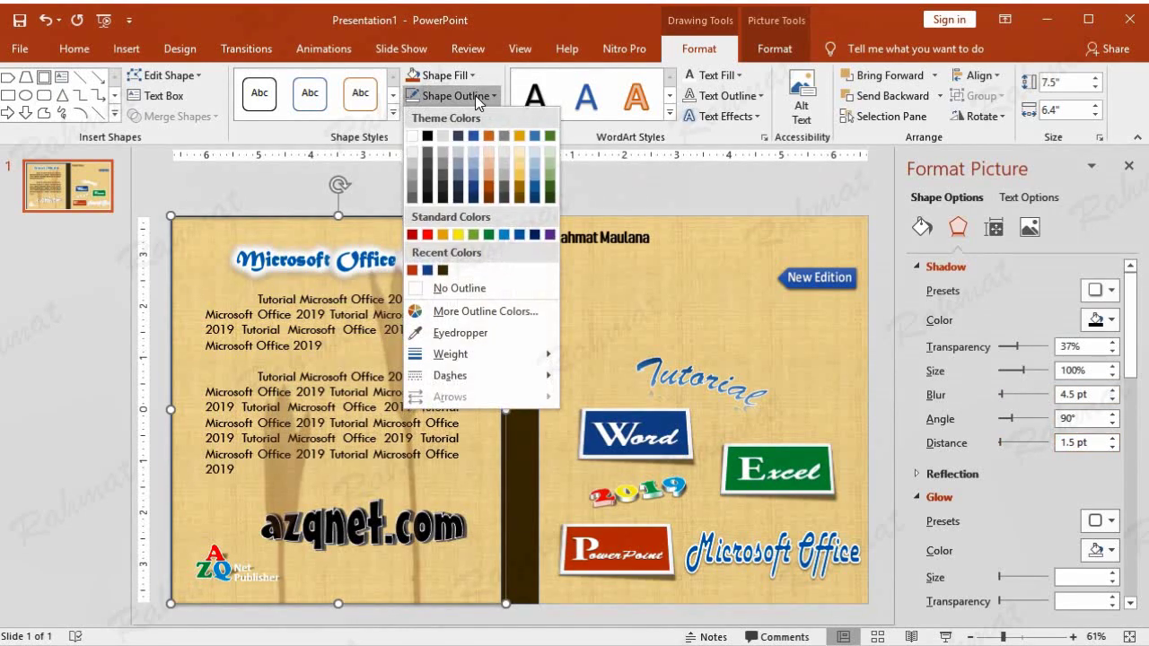
click(485, 287)
click(550, 198)
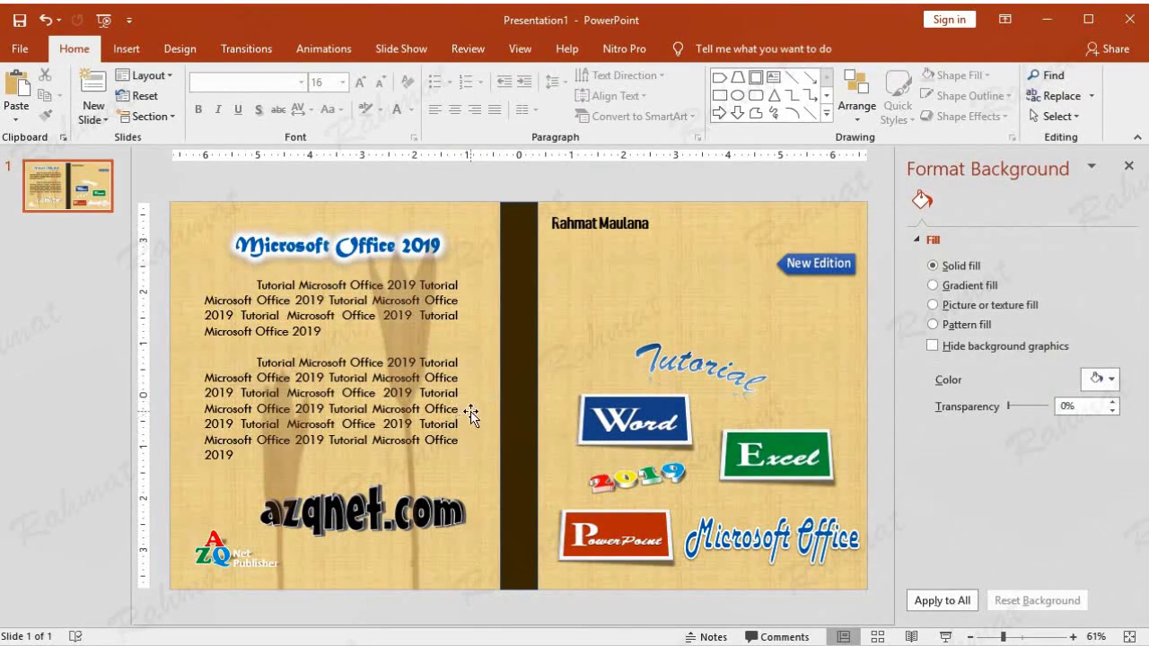
- Bring the title, paragraph, azqnet.com text and AZQ logo in front of the flower picture
click(436, 267)
drag(435, 235, 623, 235)
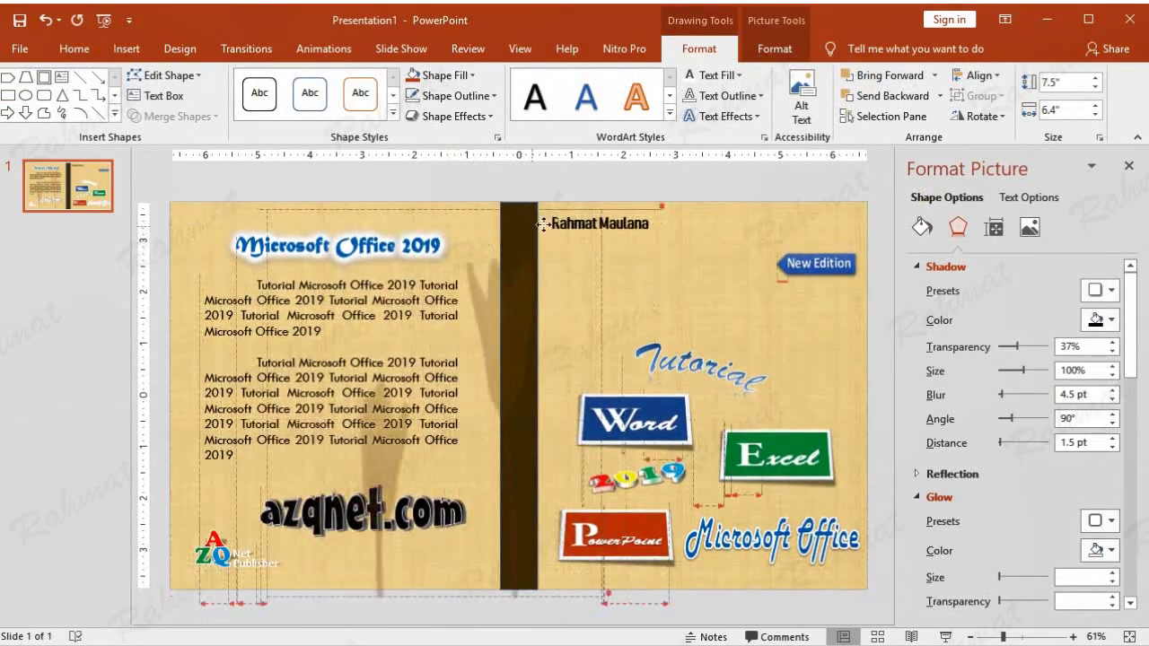
click(311, 274)
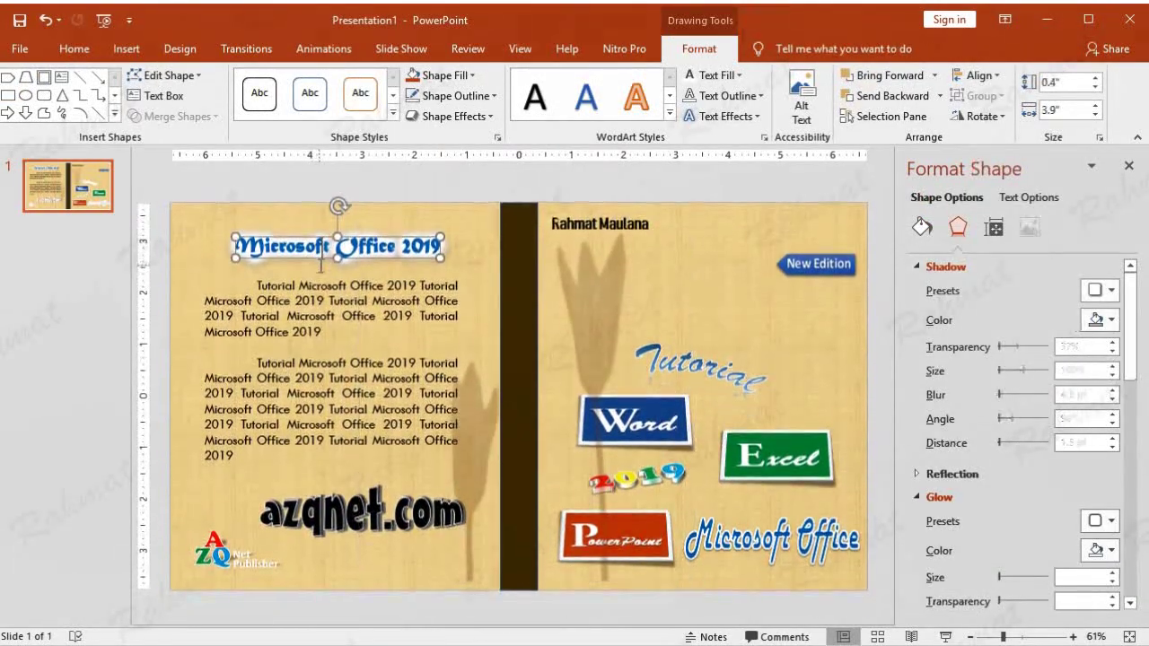
shift+click(307, 315)
shift+click(348, 510)
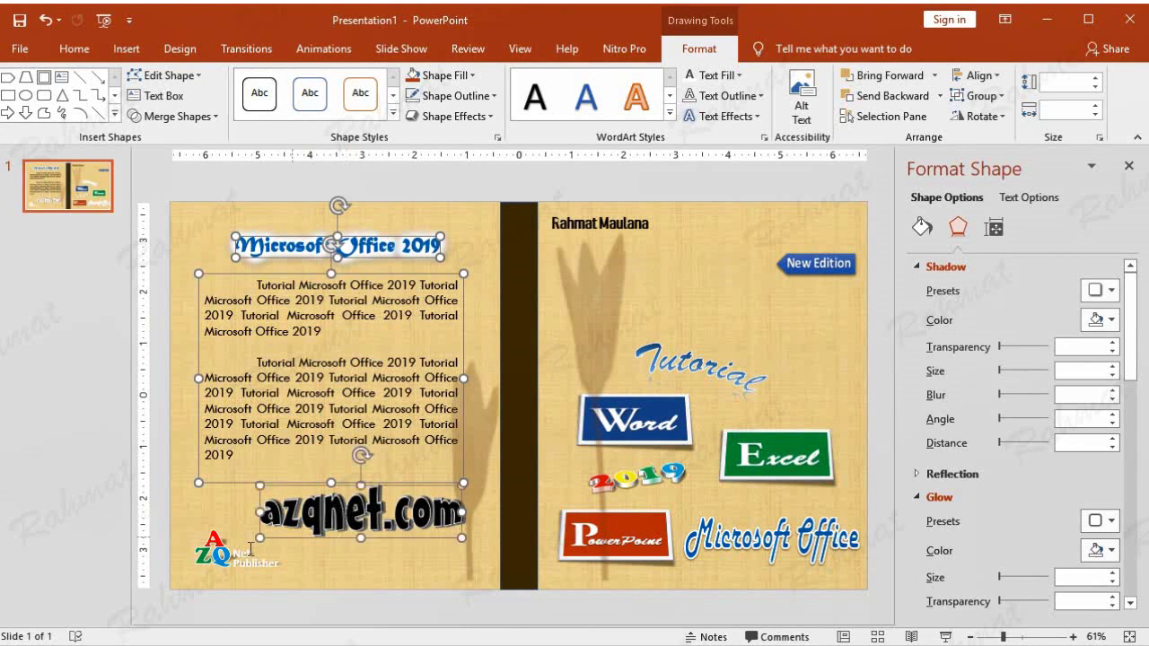
shift+click(231, 554)
right_click(250, 515)
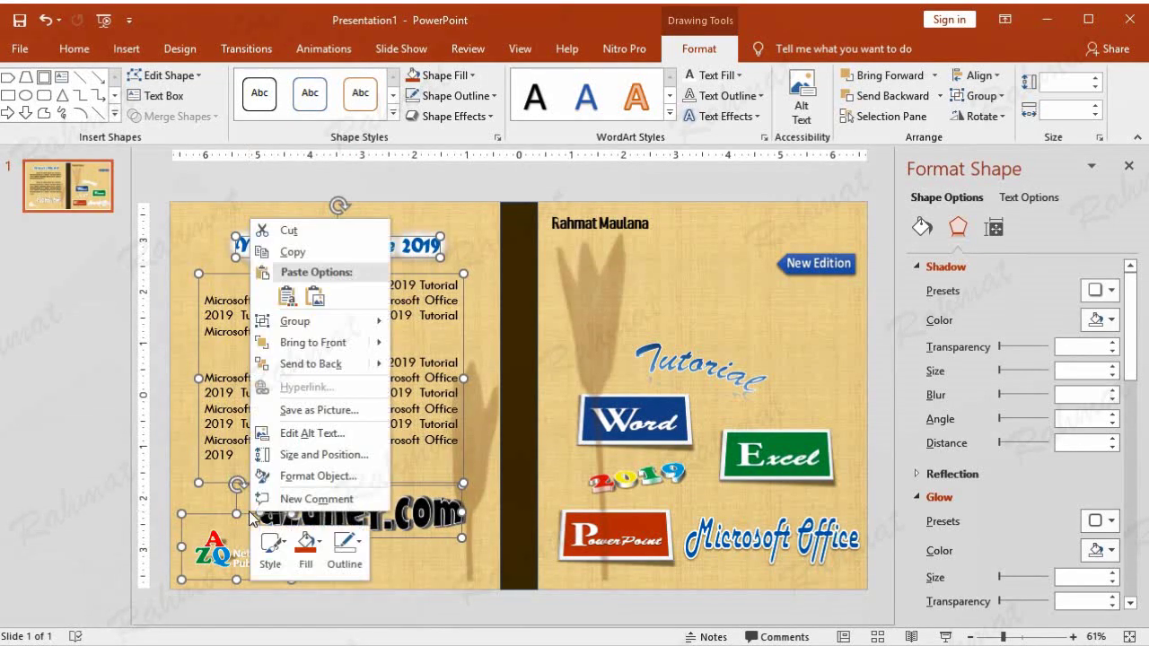
mouse_move(378, 344)
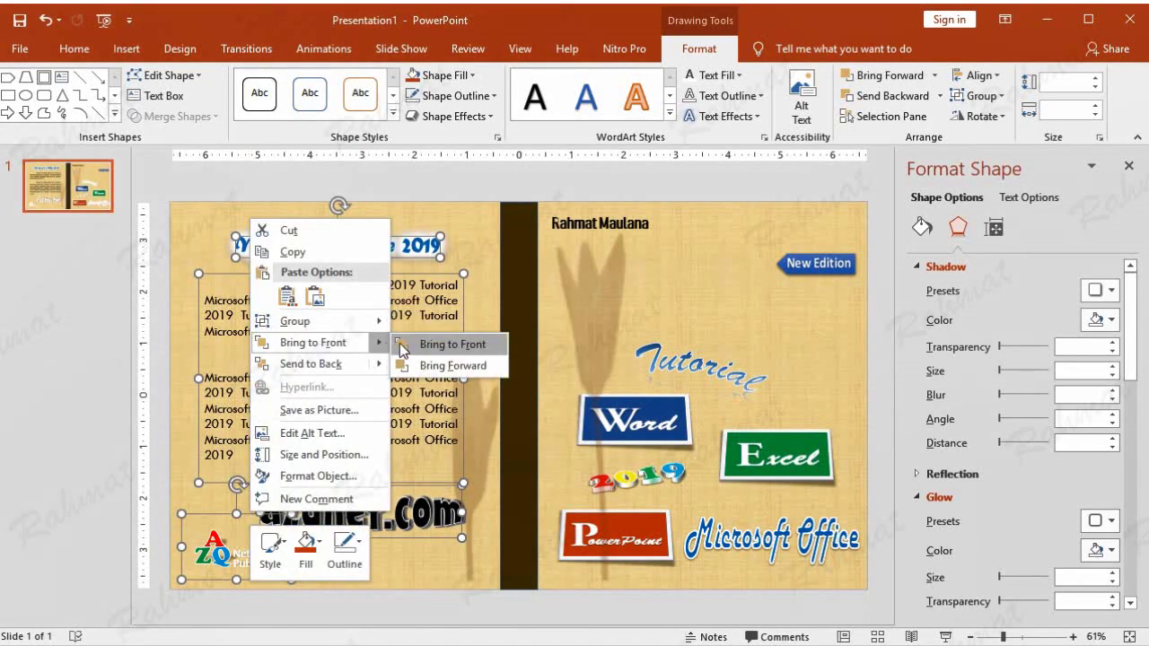
click(431, 339)
click(607, 287)
drag(607, 286, 415, 274)
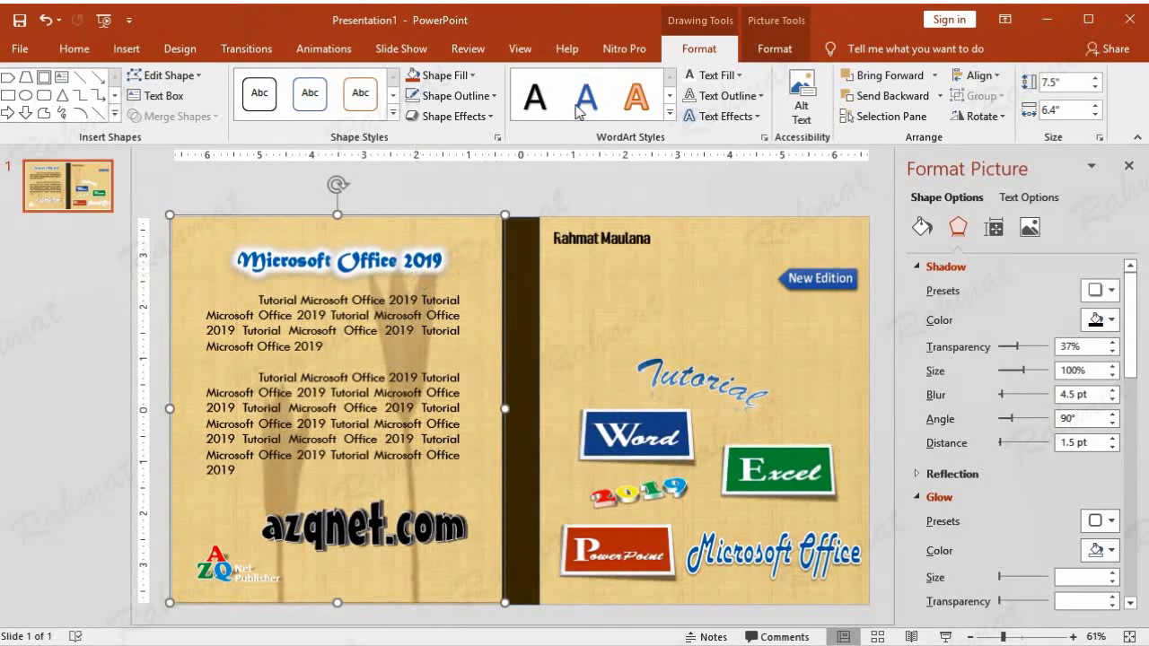
click(582, 184)
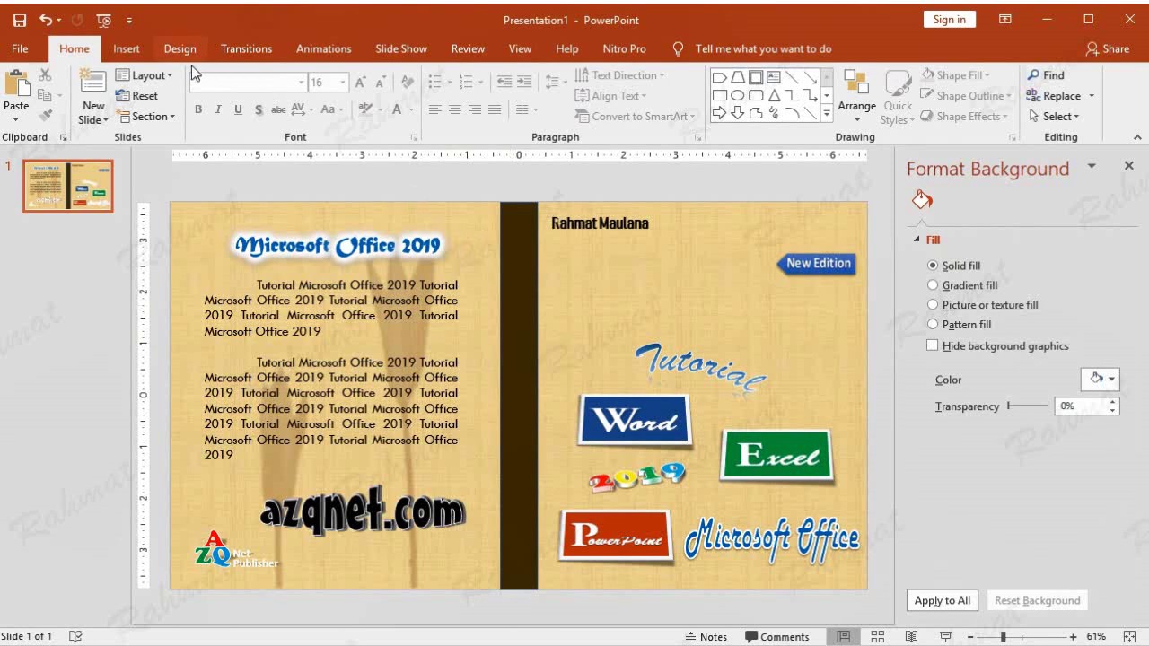
- Insert a plain-style WordArt reading 'Tutorial Microsoft Office 2019'
click(126, 49)
click(817, 126)
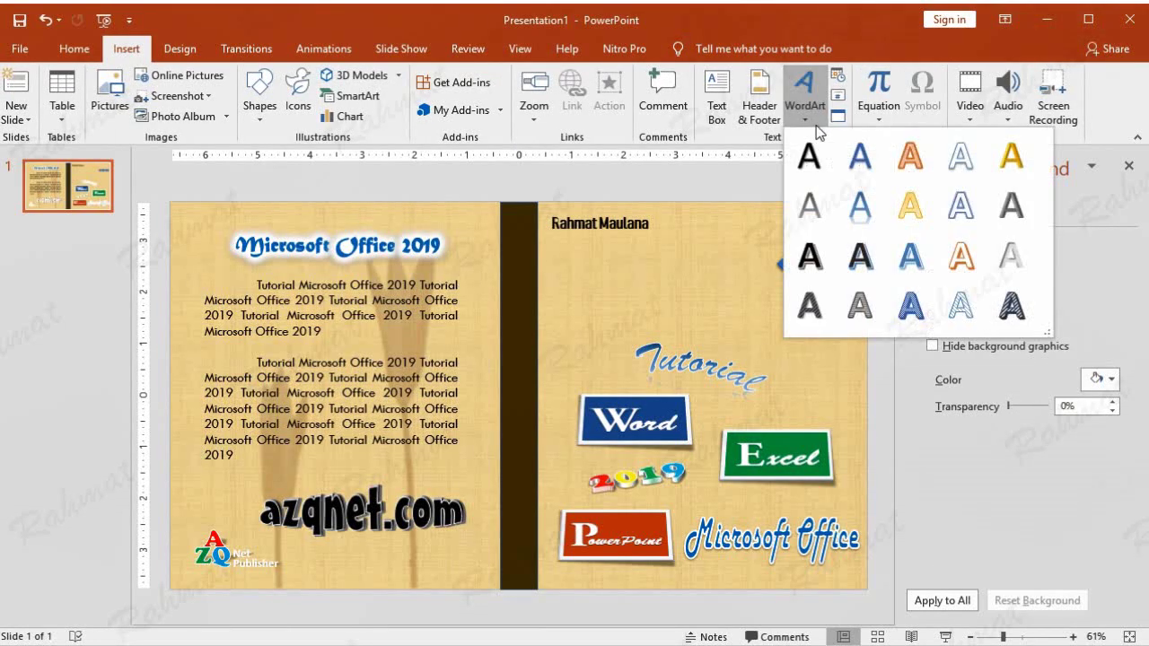
click(961, 157)
text(Ti)
text(torial)
key(BackSpace)
key(BackSpace)
key(BackSpace)
key(BackSpace)
key(BackSpace)
key(BackSpace)
key(BackSpace)
text(utorial mu)
key(BackSpace)
text(icrosoft Office 2019)
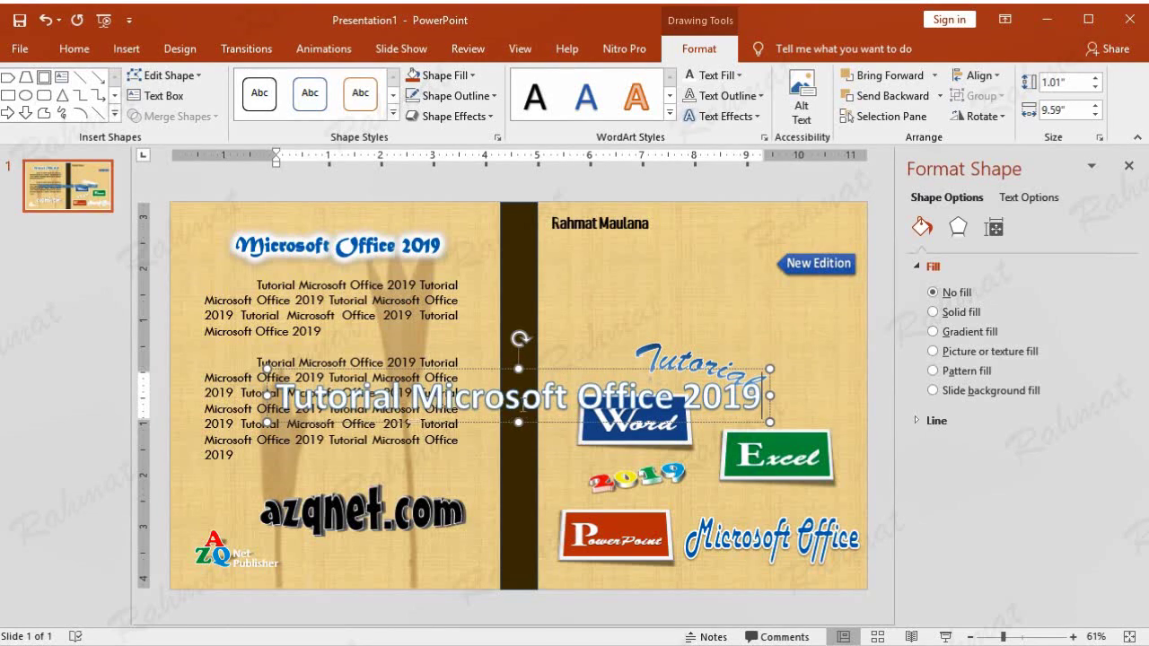
- Set the WordArt title text in the Bauhaus 93 font
triple_click(523, 395)
click(74, 48)
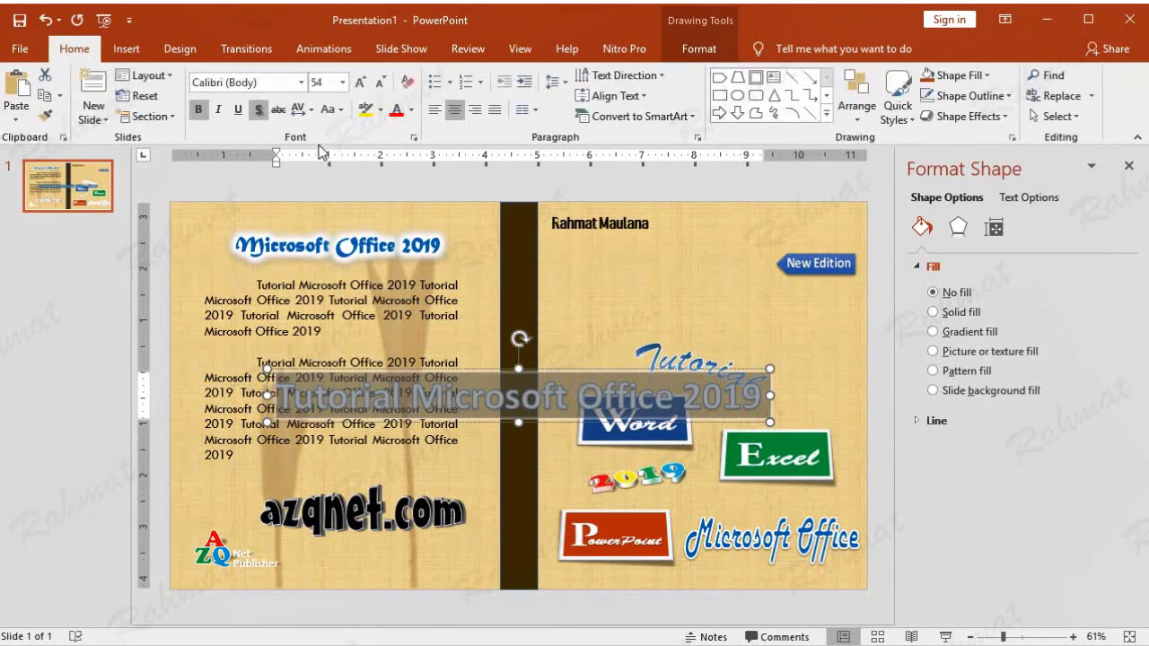
click(301, 82)
scroll(323, 397, down, 1)
scroll(327, 404, down, 5)
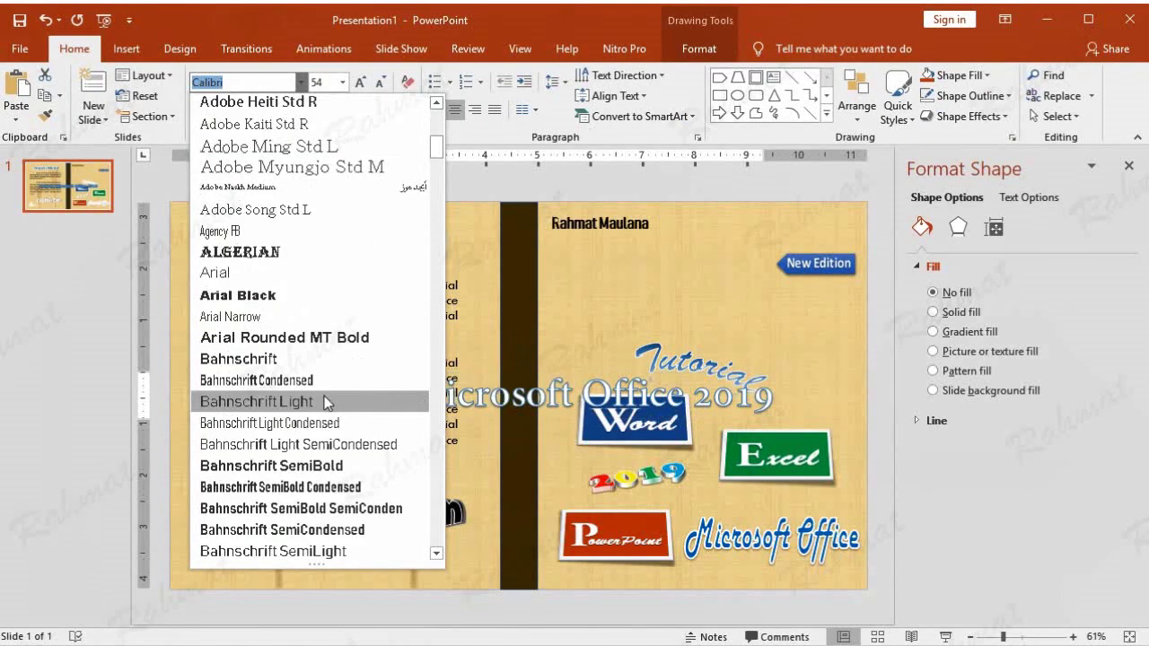
scroll(319, 412, down, 4)
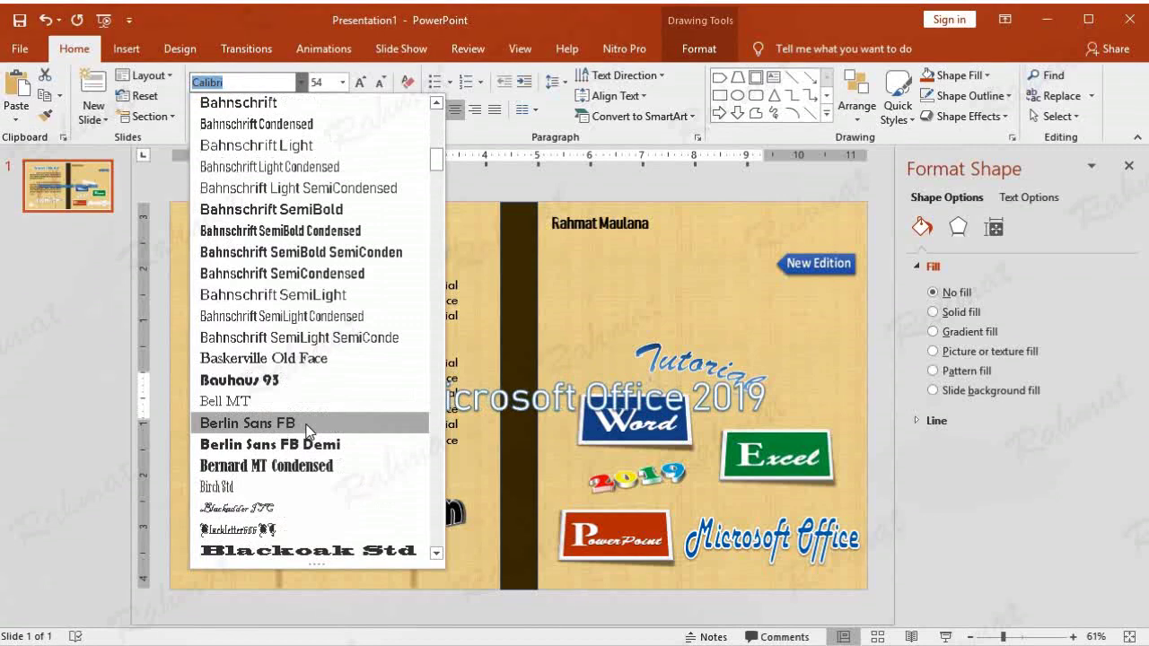
click(260, 380)
- Make the title text white with no outline
click(699, 48)
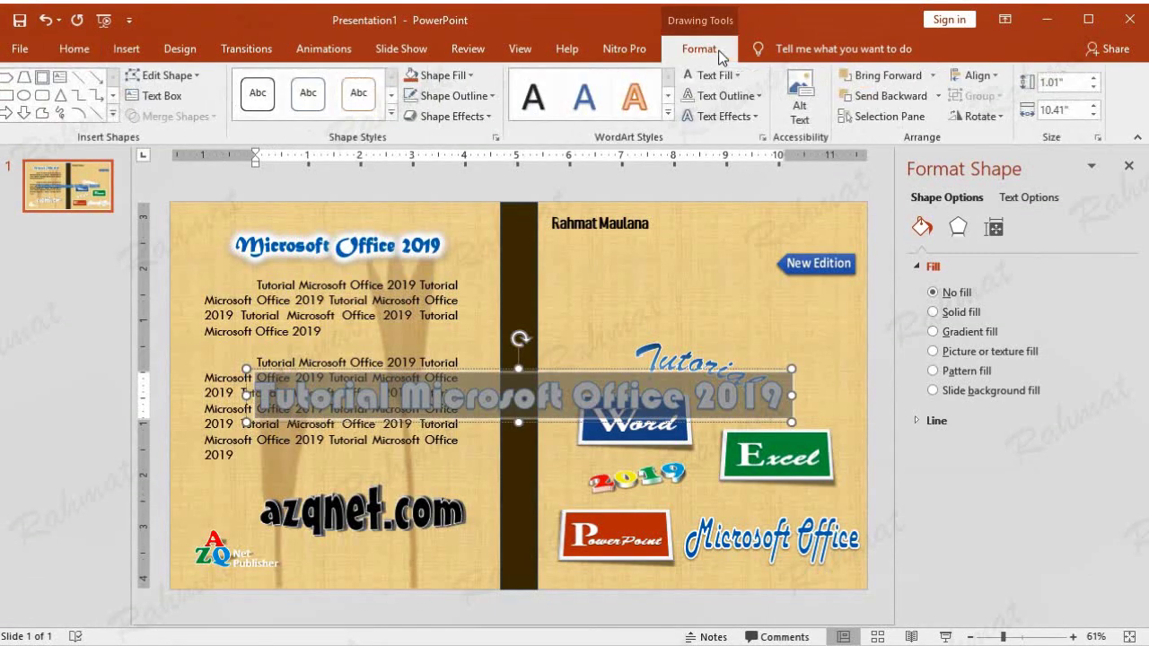
click(732, 75)
click(691, 117)
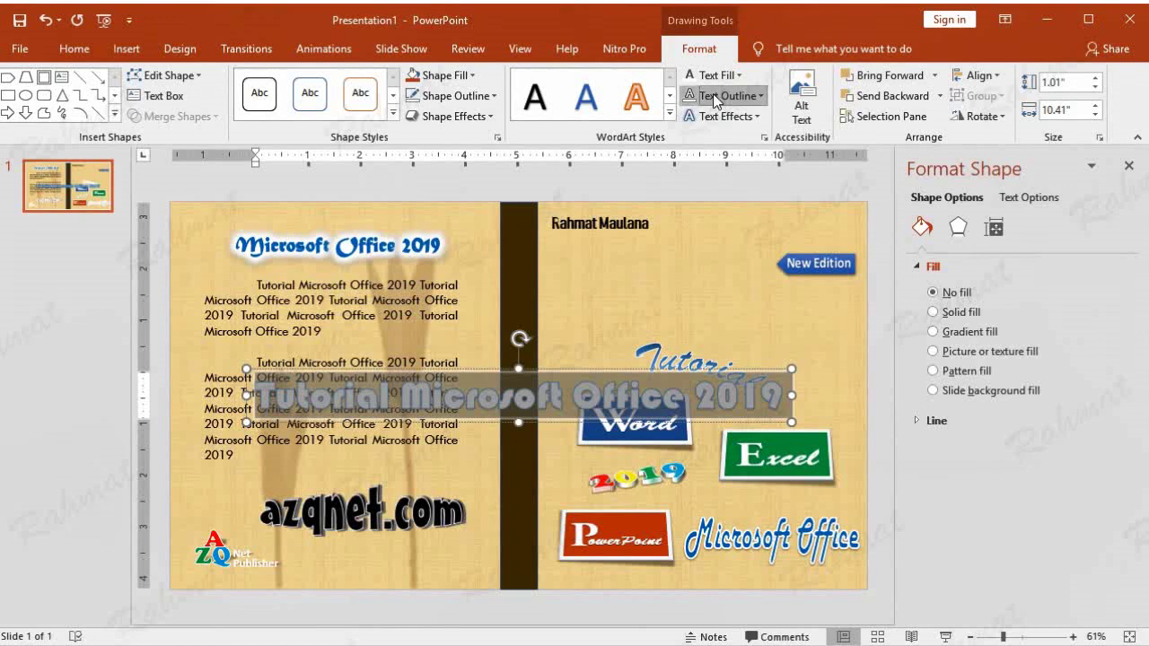
click(718, 95)
click(738, 285)
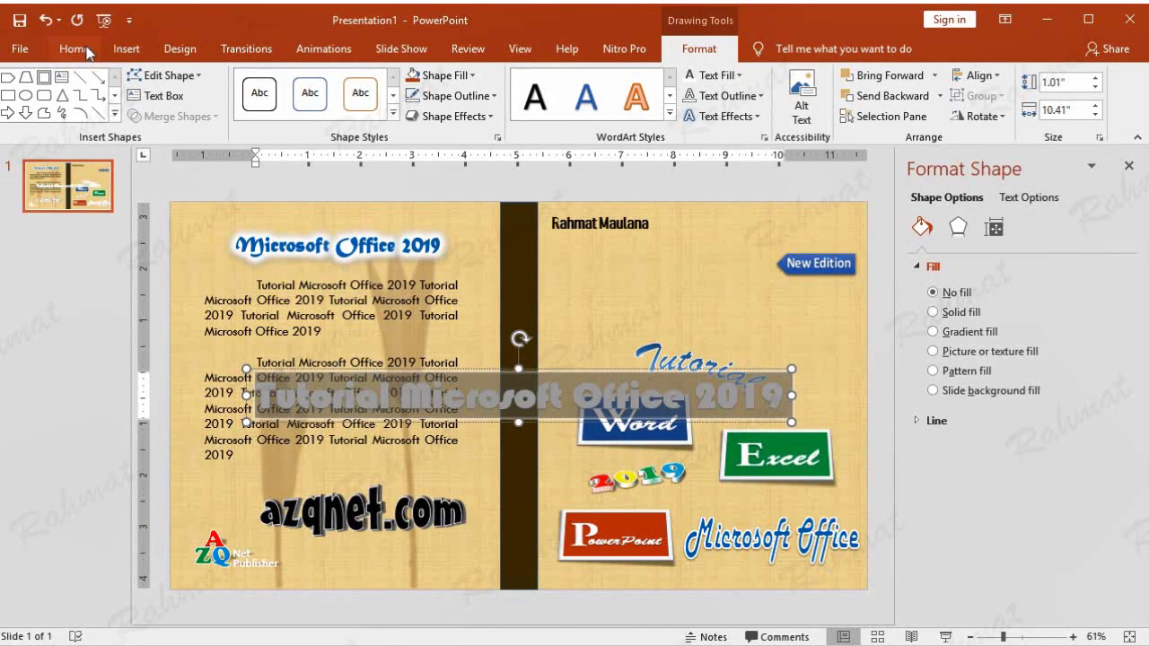
- Size the title at 24 pt and rotate it vertical onto the spine
click(74, 49)
click(344, 83)
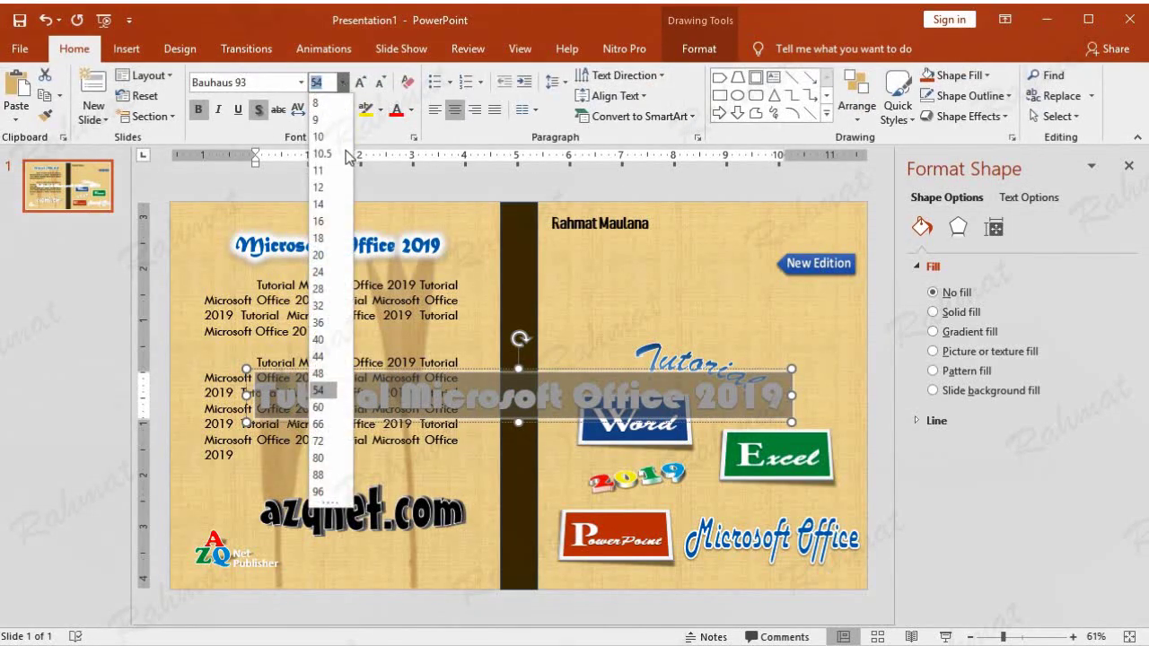
click(318, 272)
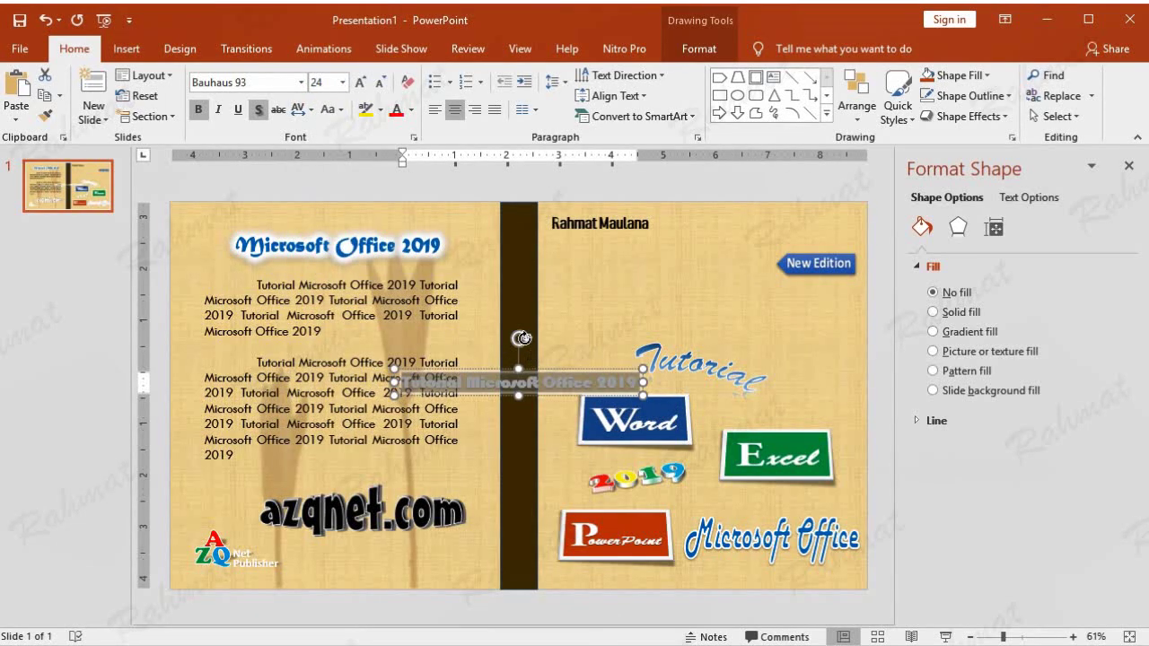
drag(521, 338, 561, 384)
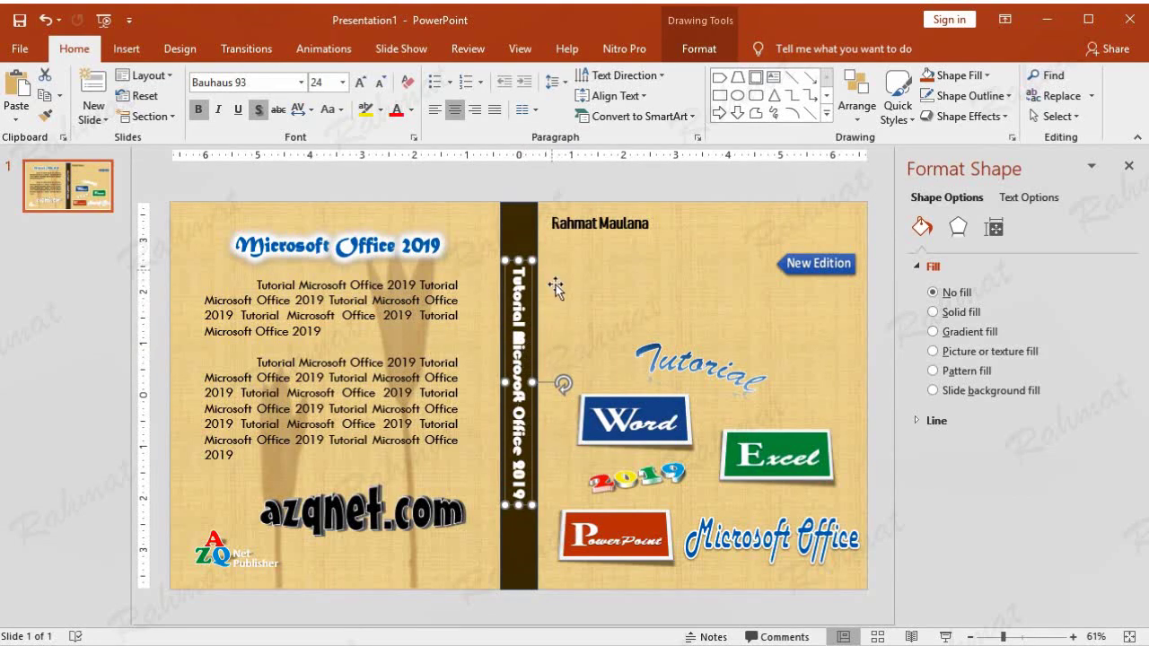
- Apply the first Warp transform to the spine title
click(698, 49)
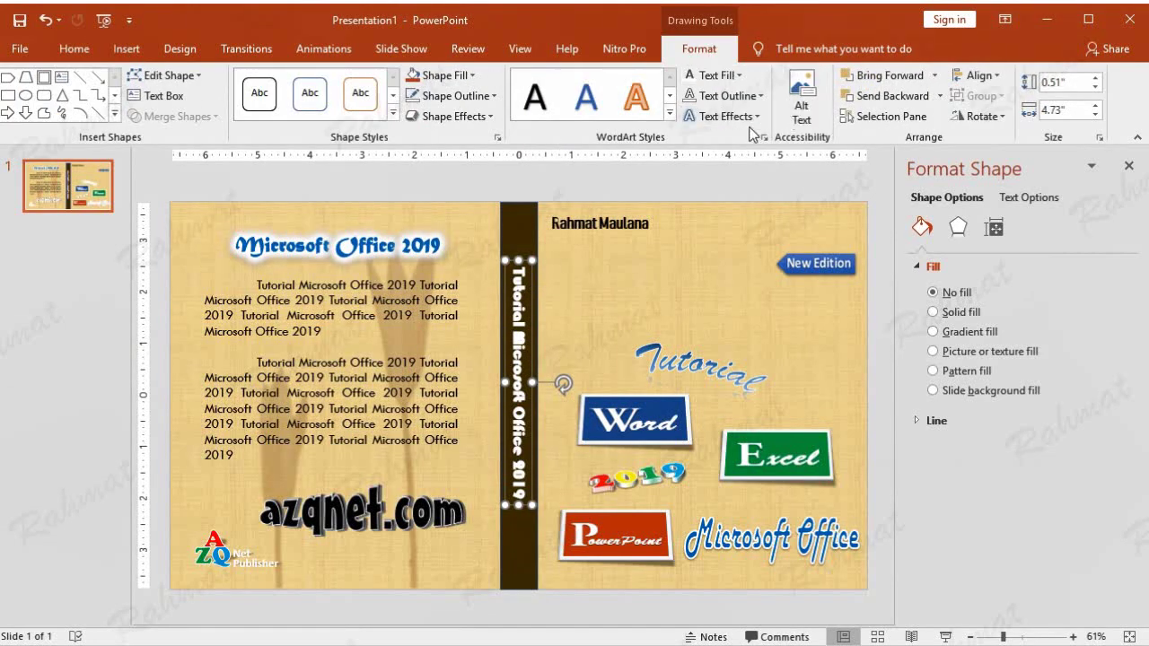
click(721, 116)
mouse_move(759, 353)
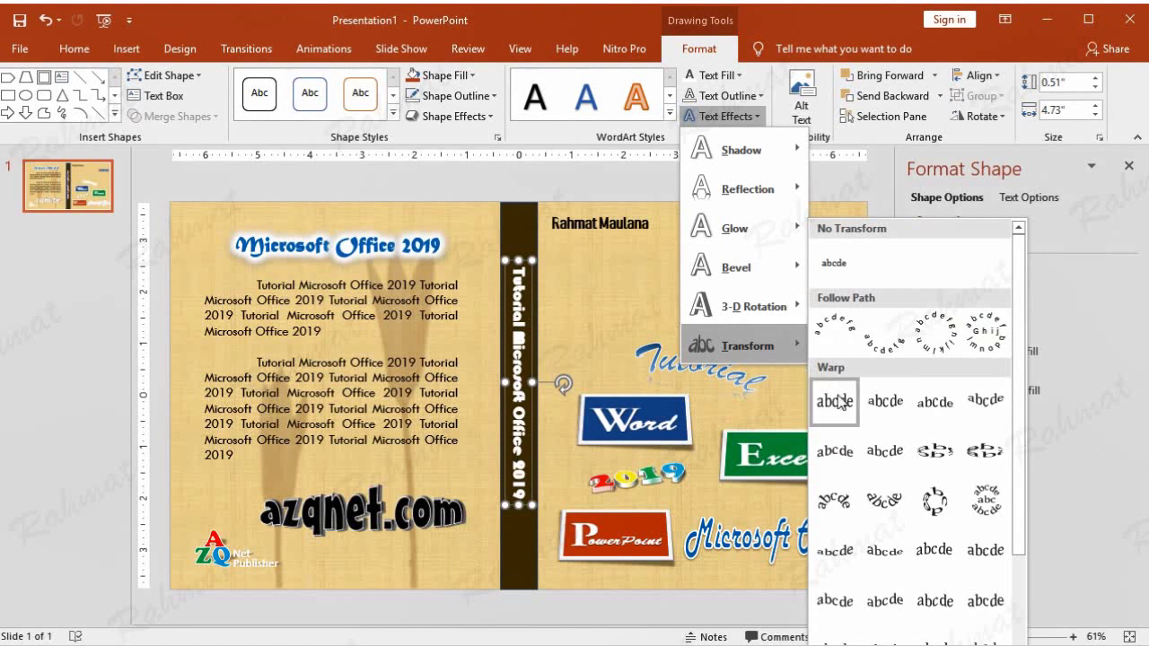
click(839, 401)
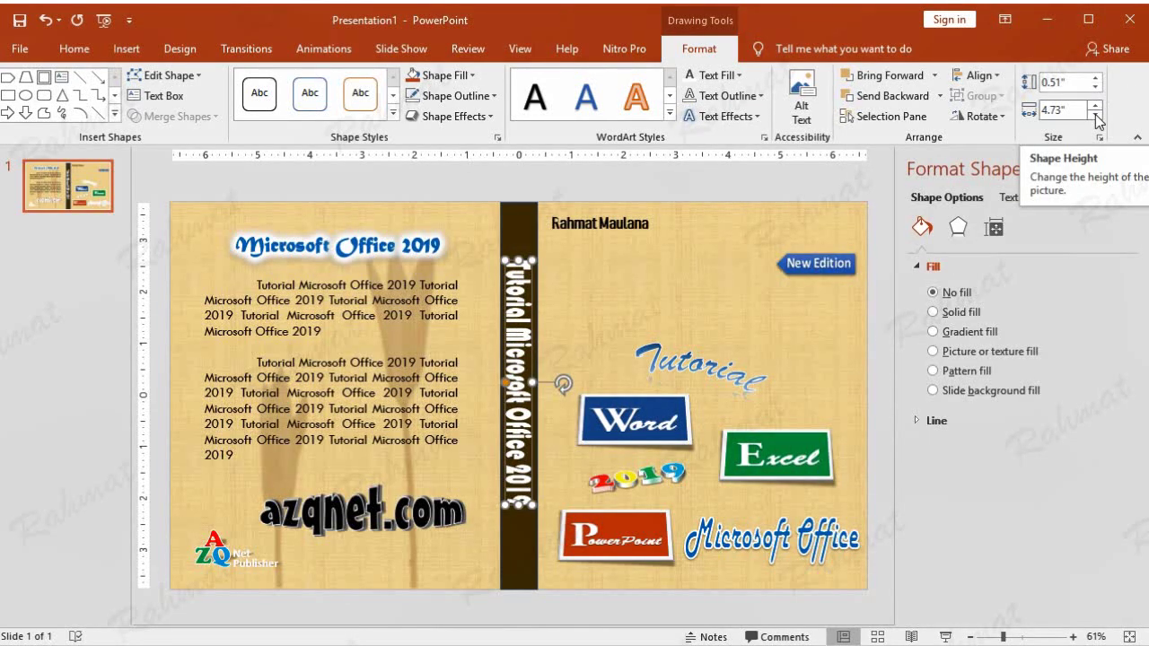
- Resize the spine text box to about 5.1" long so it fills the spine
click(1096, 114)
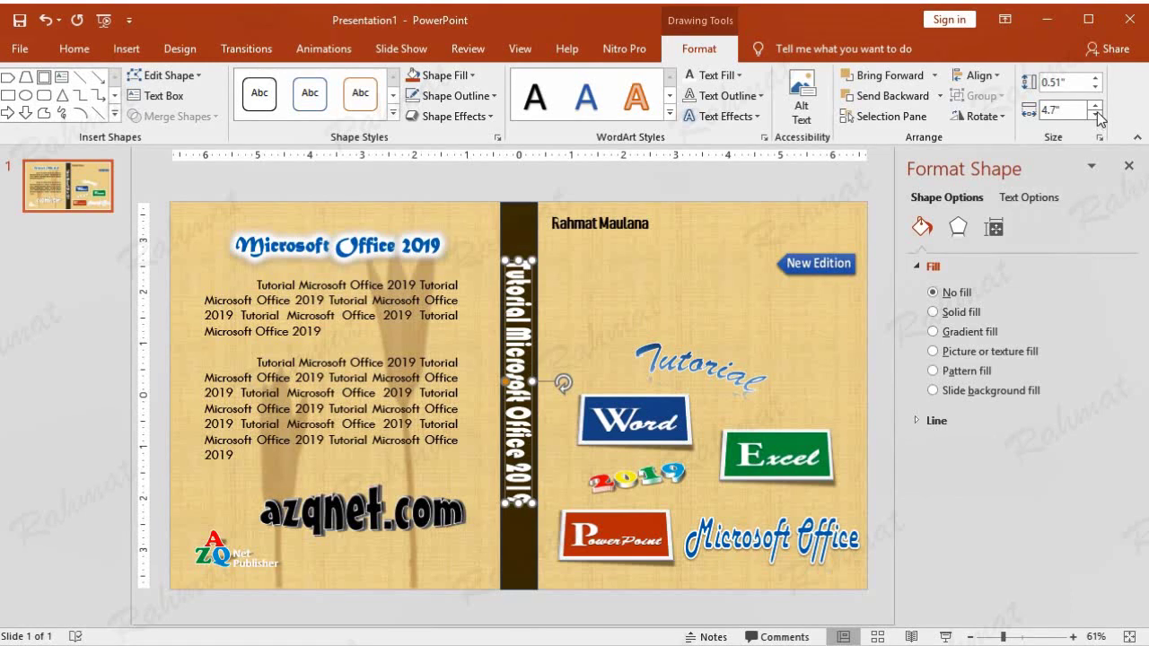
click(1097, 109)
click(1096, 86)
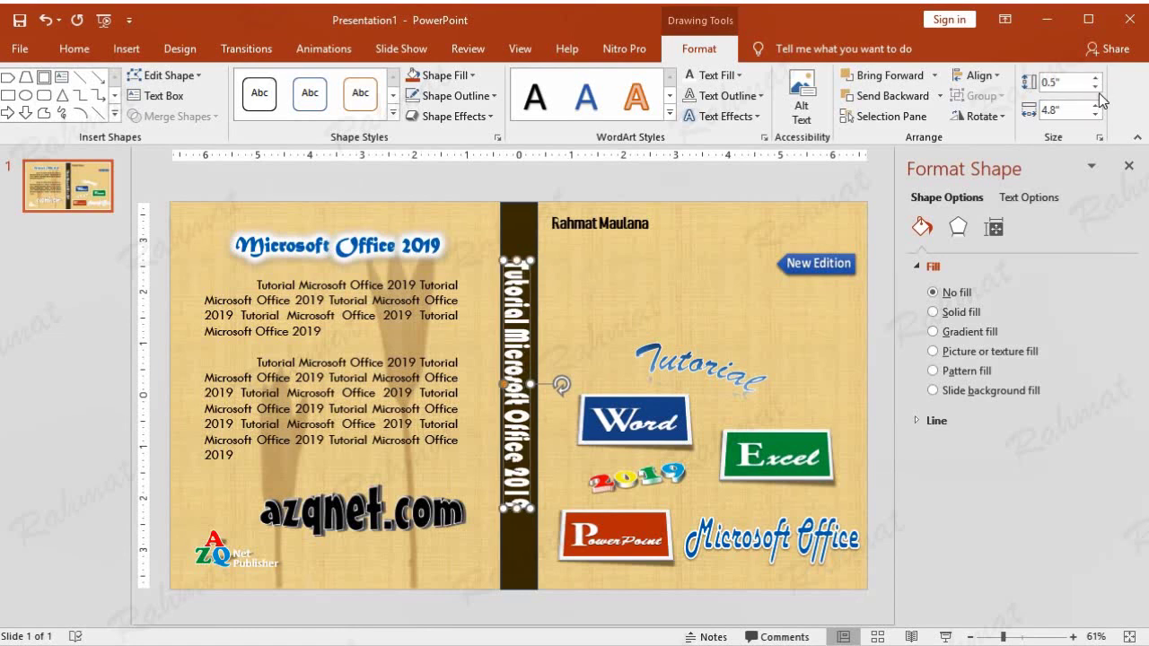
click(1096, 105)
click(1096, 105)
click(1096, 105)
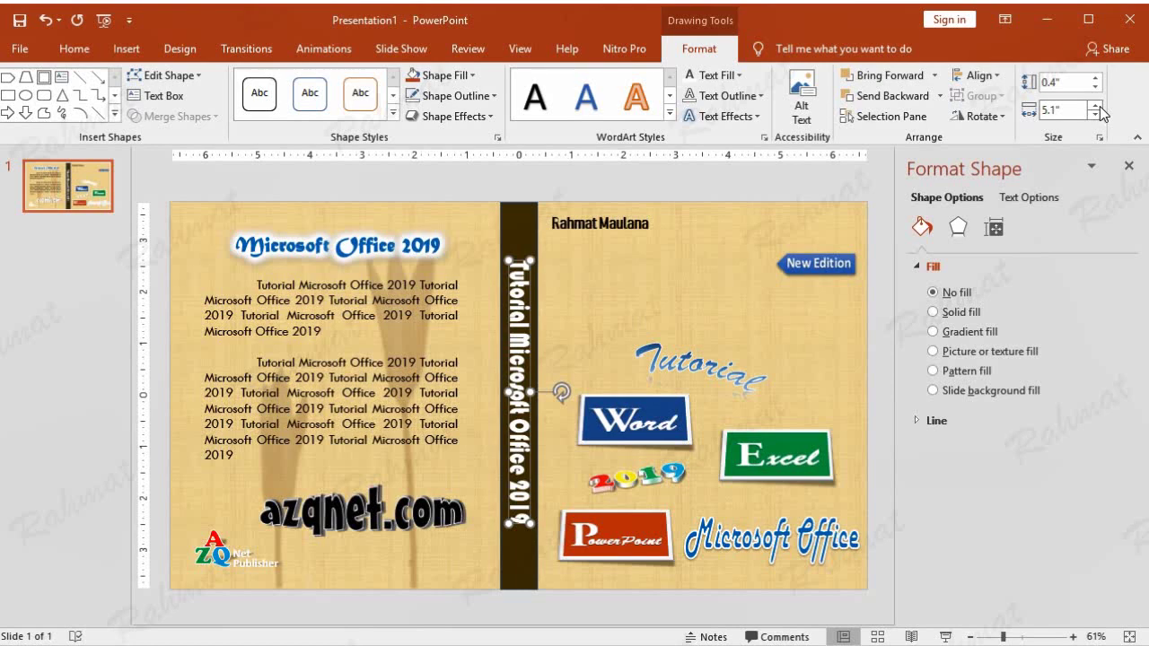
click(765, 177)
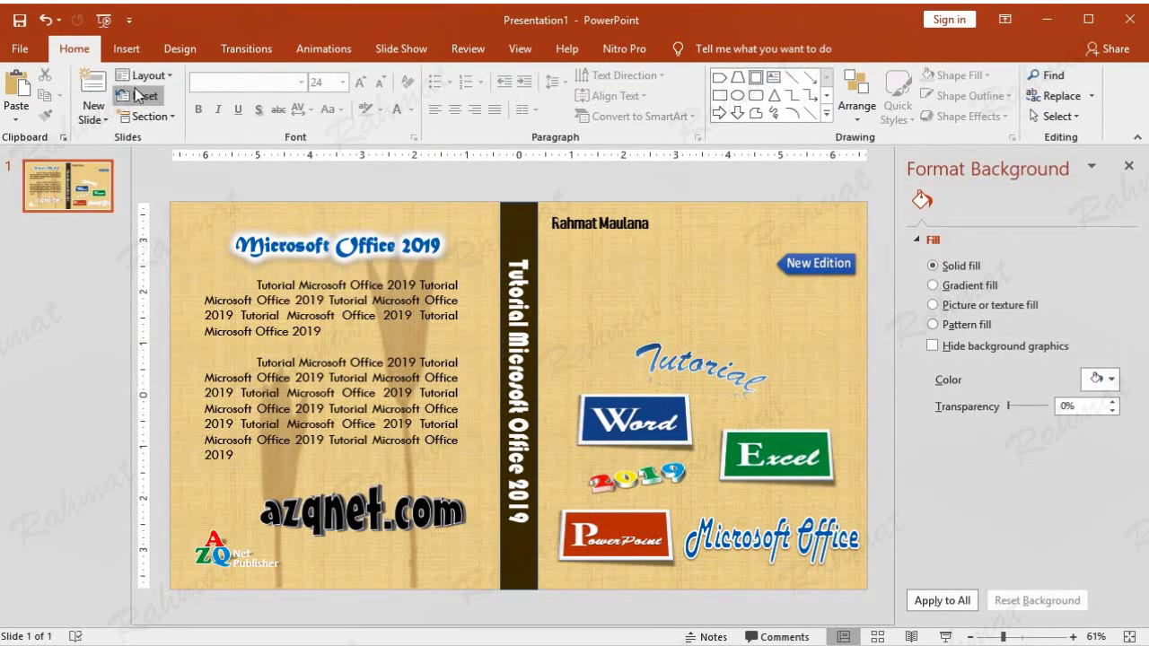
click(127, 48)
click(259, 106)
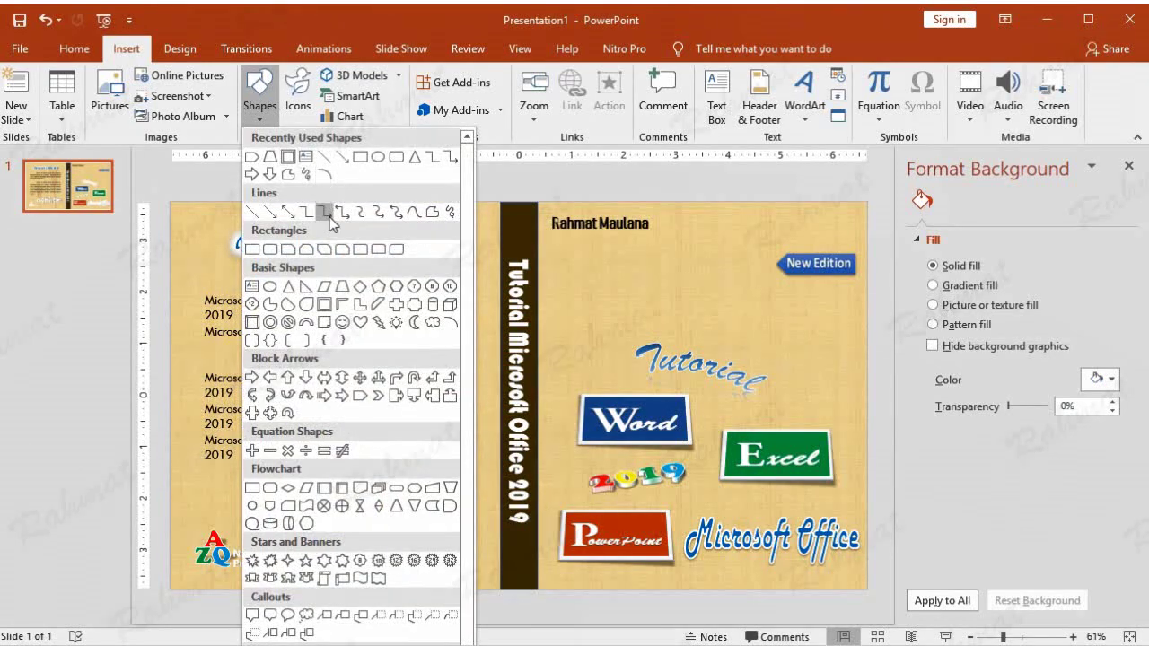
- Draw a 13.33" × 7.53" Frame shape over the whole slide and thin its border
click(322, 308)
drag(171, 201, 868, 596)
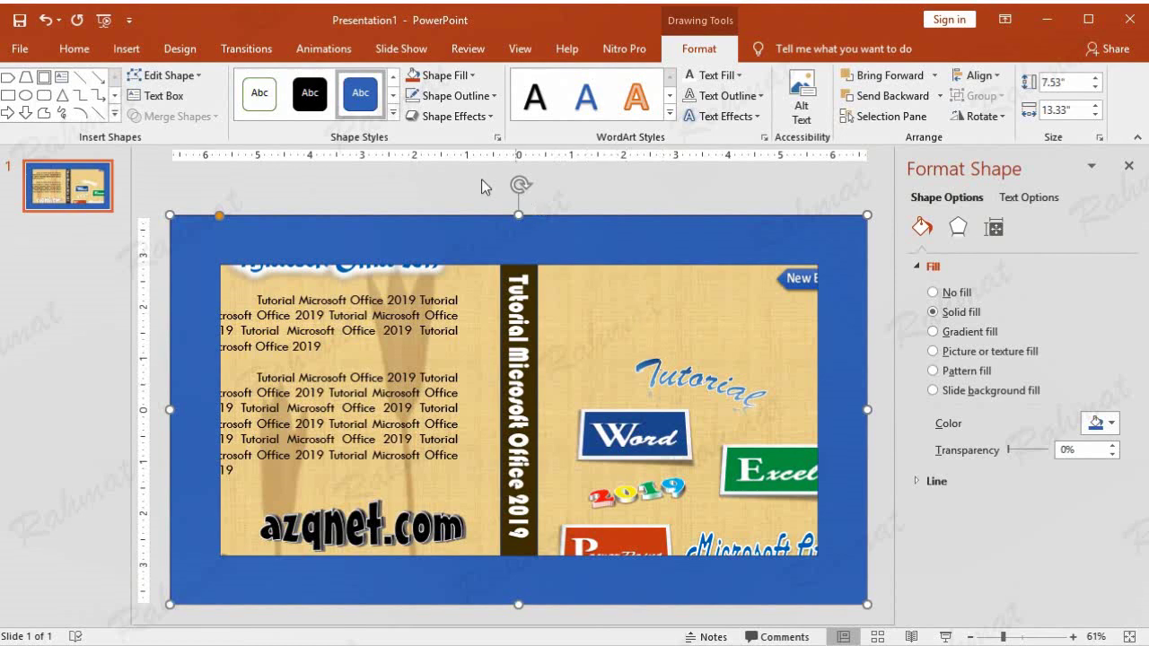
drag(220, 217, 180, 186)
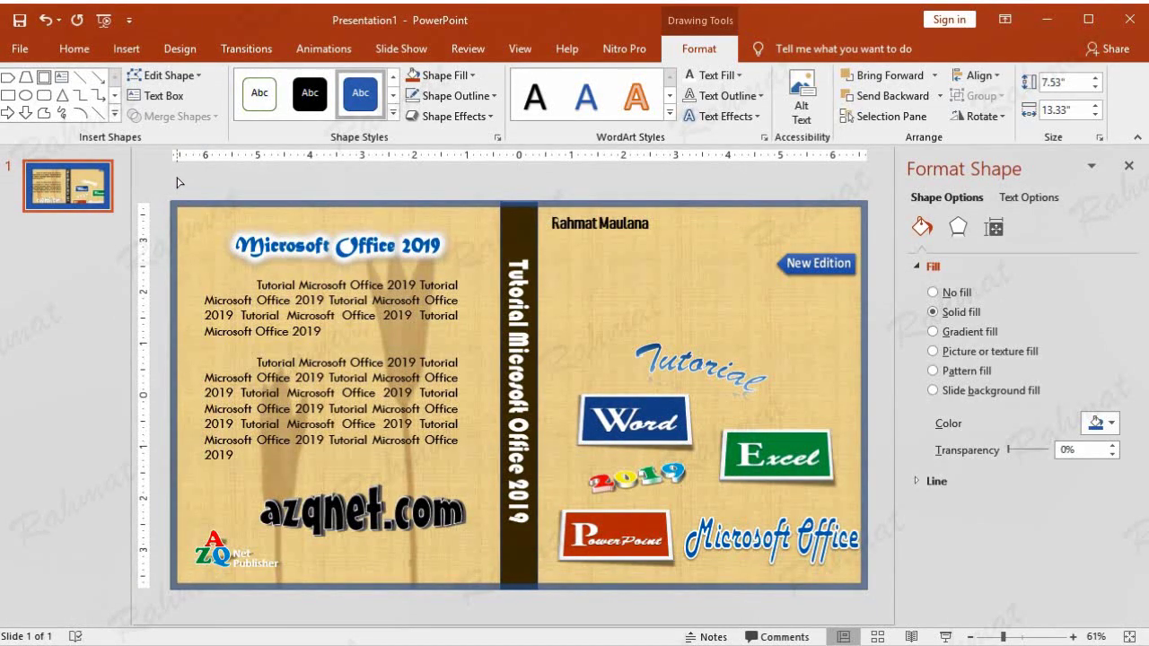
- Fill the frame dark brown, RGB 62, 47, 0
click(448, 79)
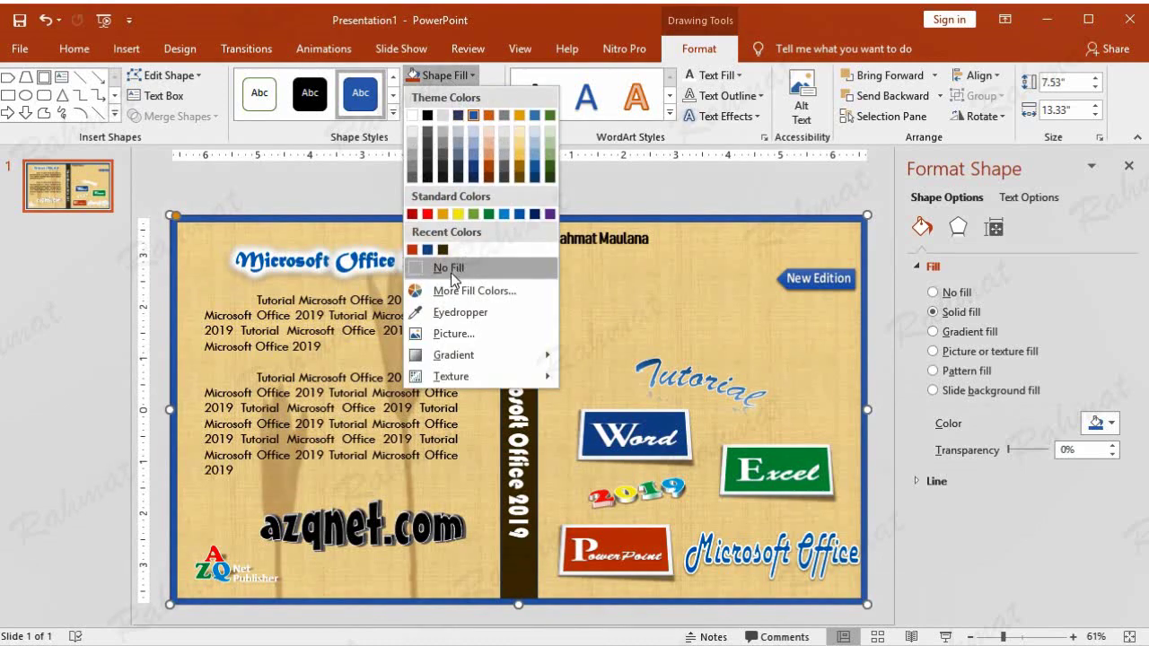
key(Escape)
double_click(395, 492)
text(62)
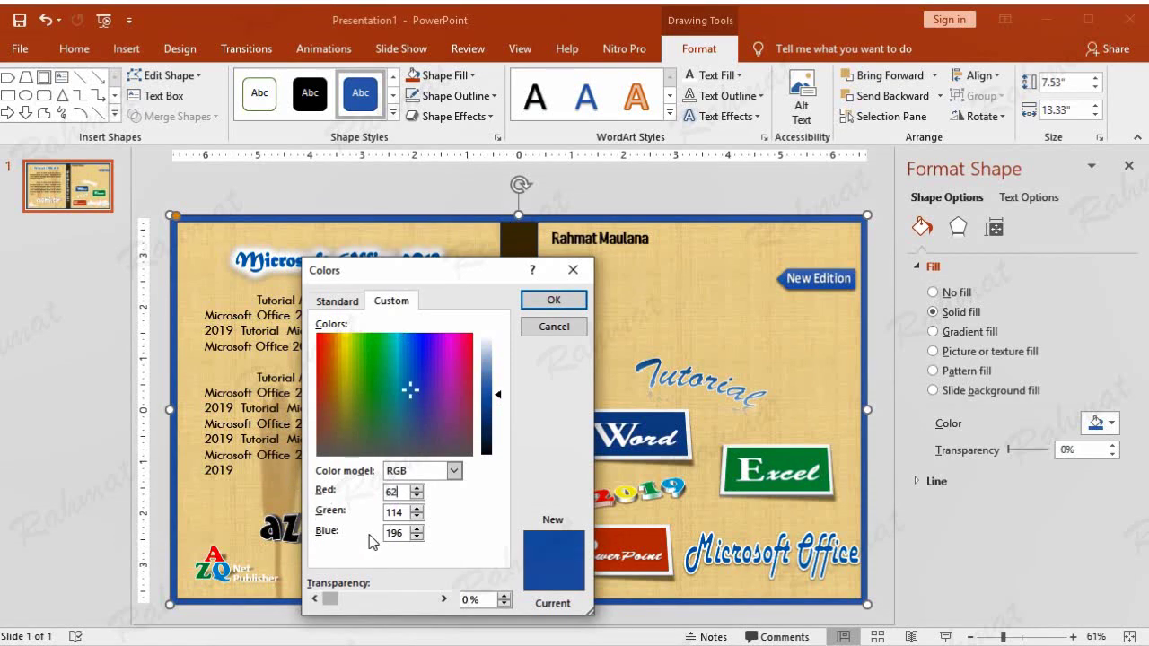
text(47)
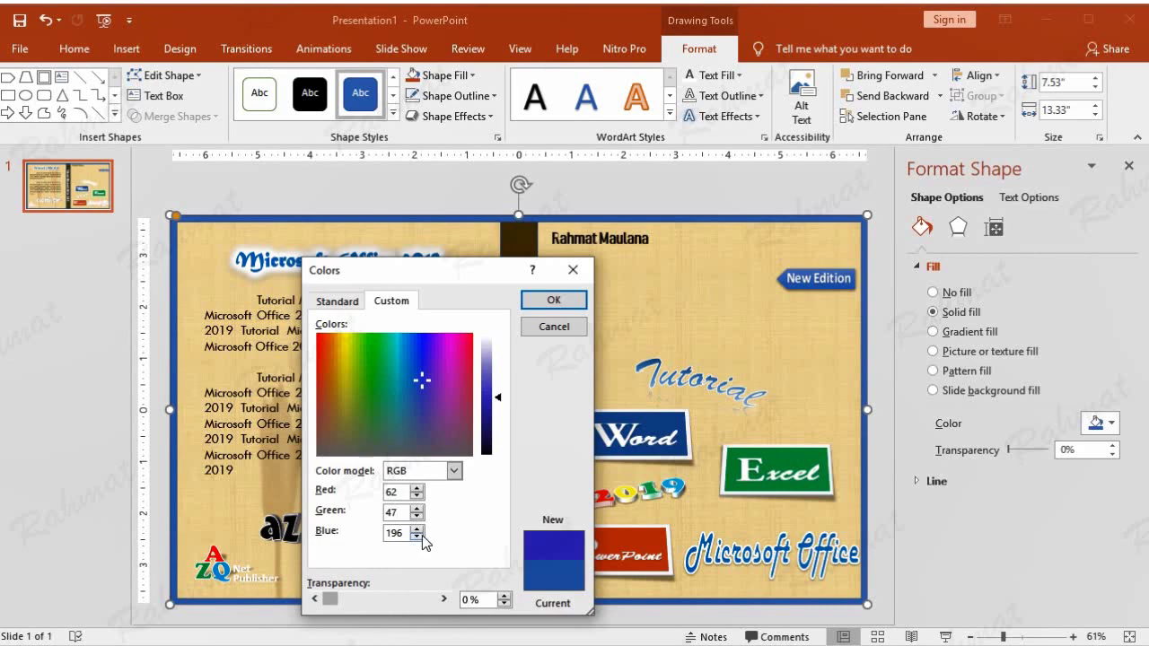
text(0)
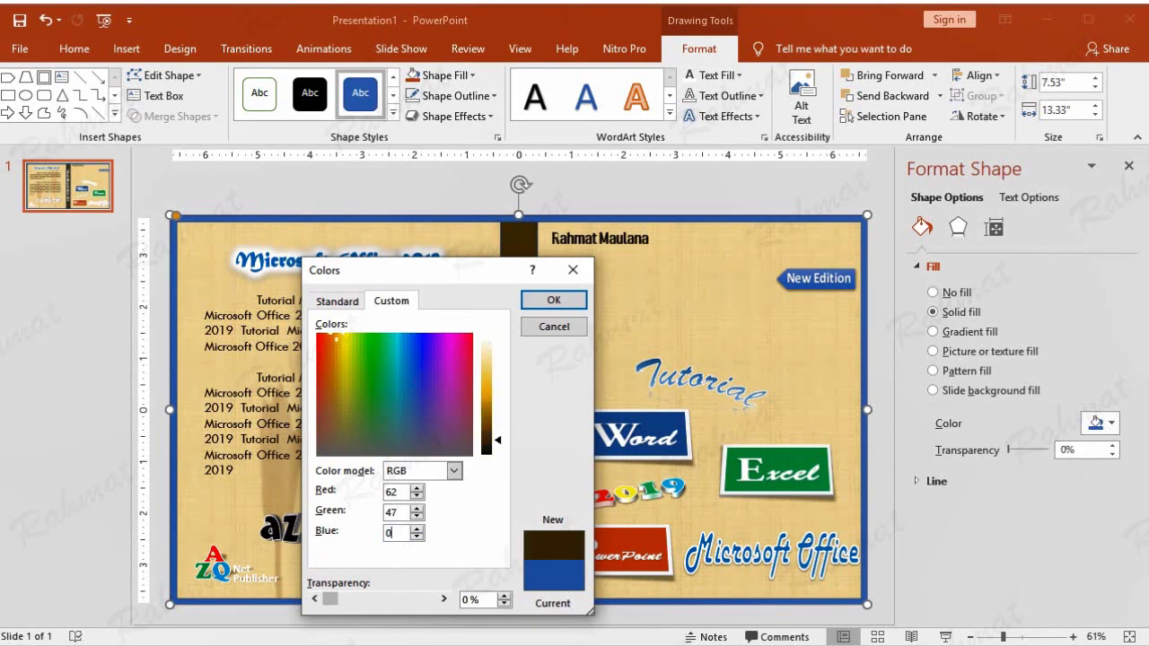
click(557, 301)
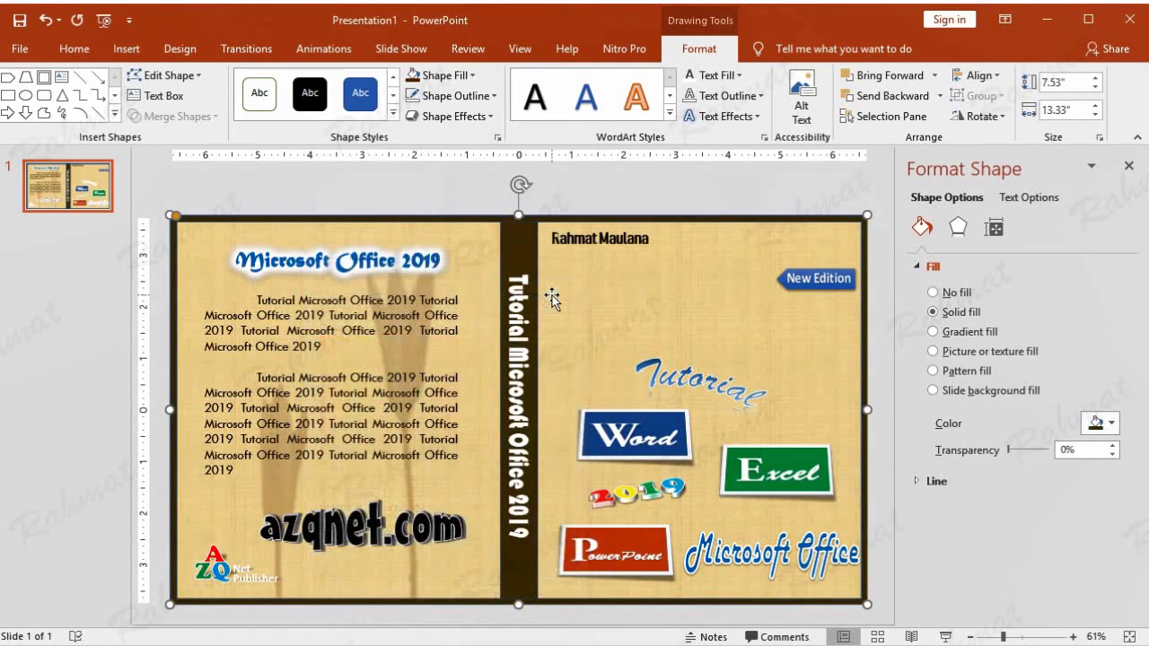
- Remove the frame's outline and give it a bevel effect
click(475, 95)
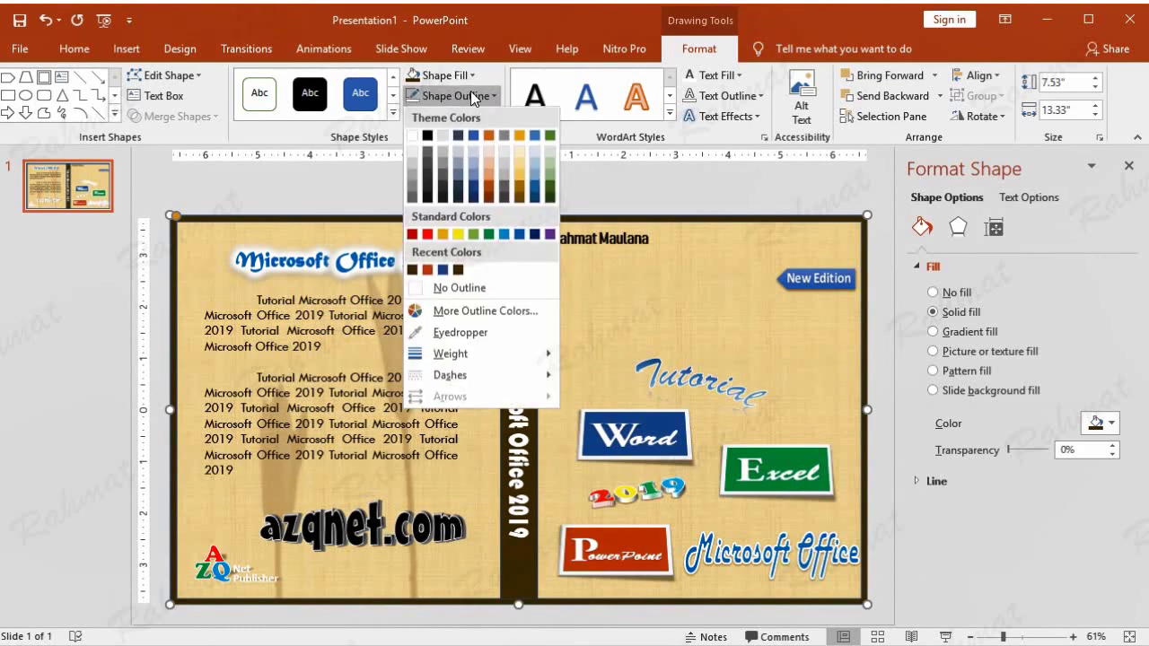
click(469, 285)
click(469, 285)
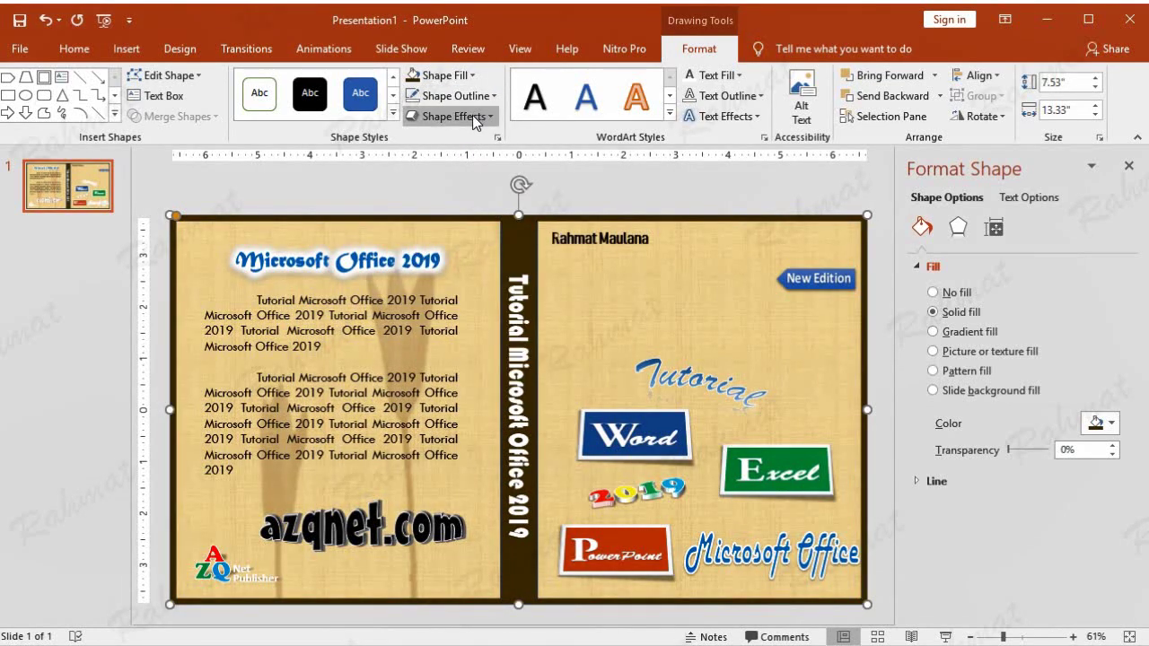
click(473, 115)
mouse_move(486, 342)
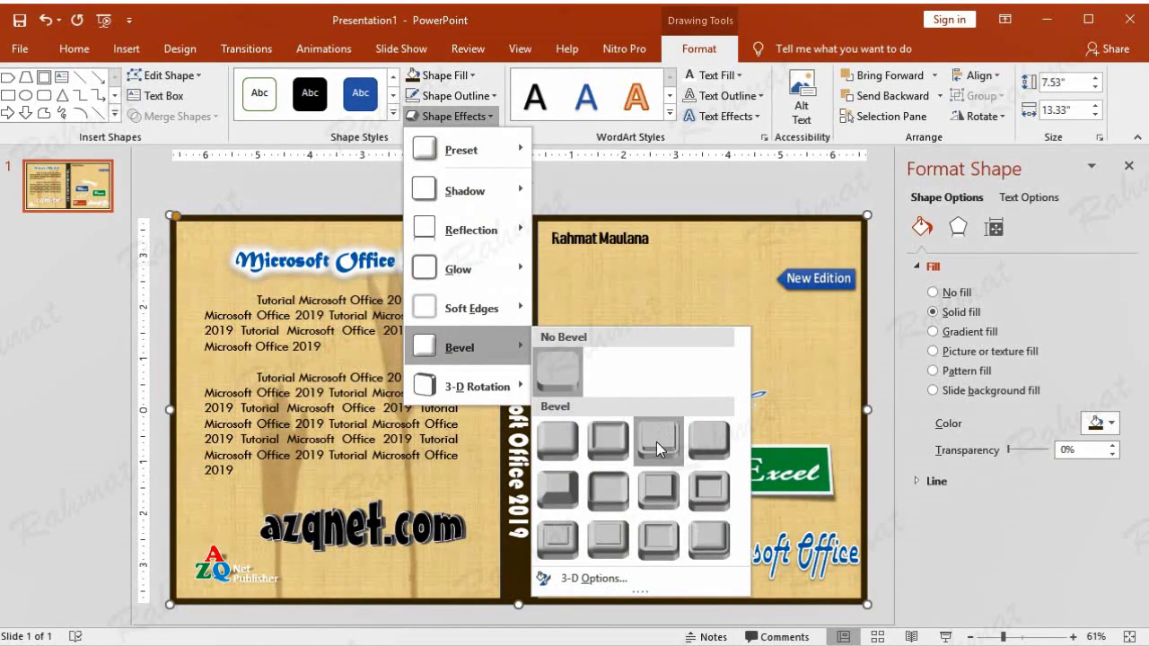
click(660, 440)
click(592, 189)
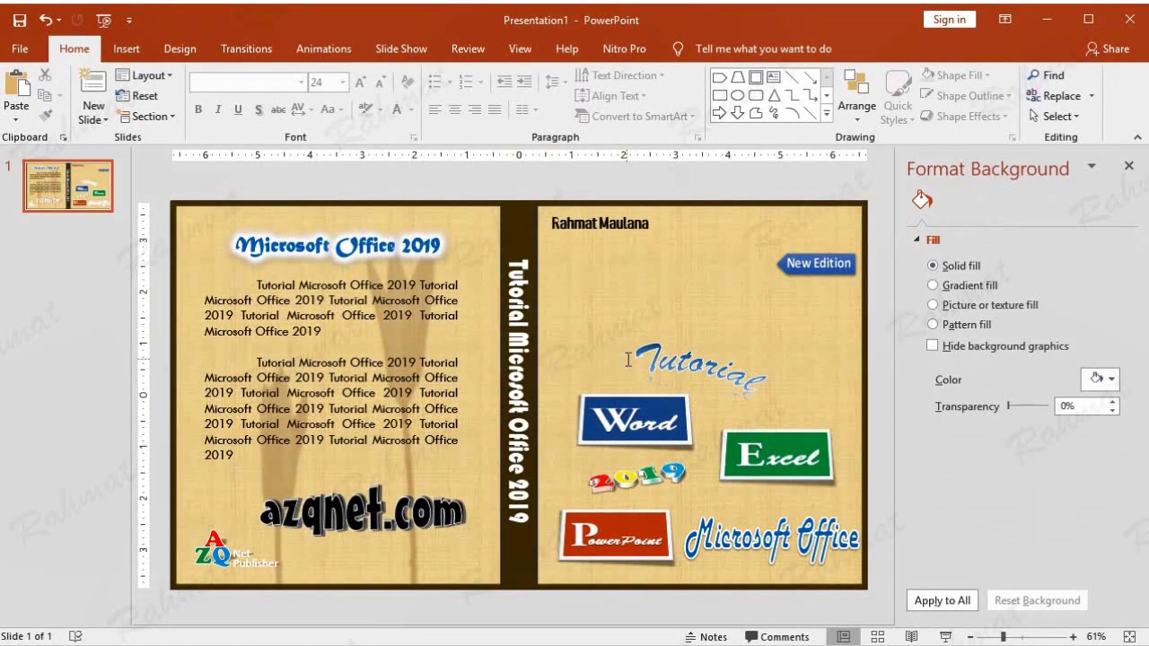
- Nudge the Microsoft Office WordArt slightly left
click(750, 546)
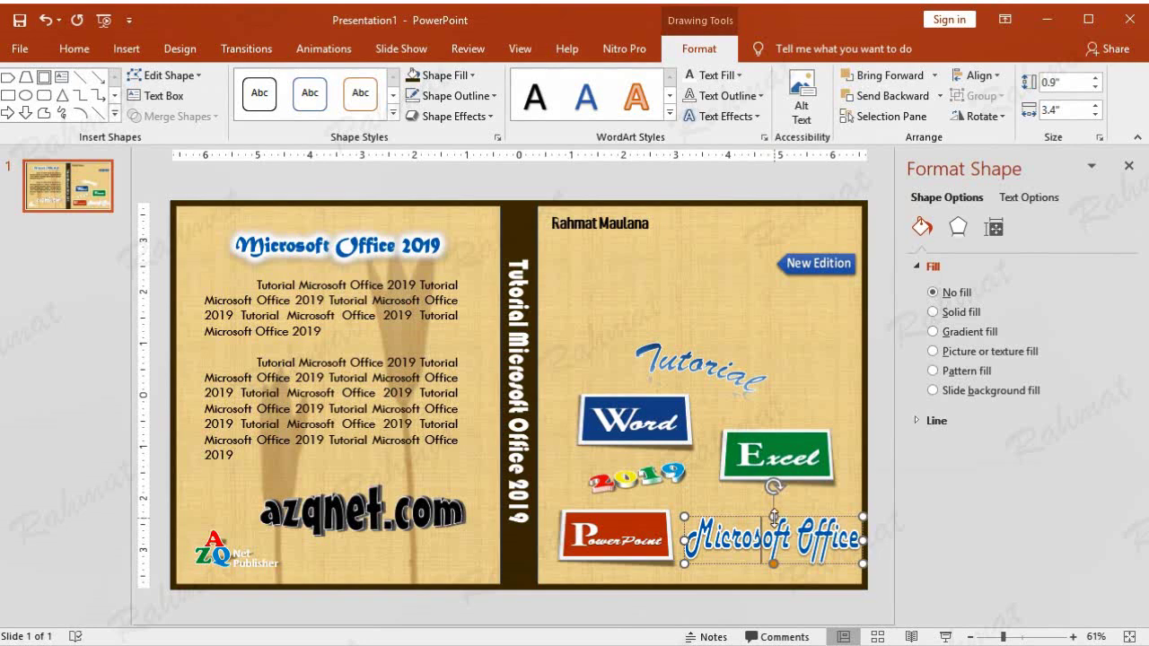
drag(786, 520, 781, 521)
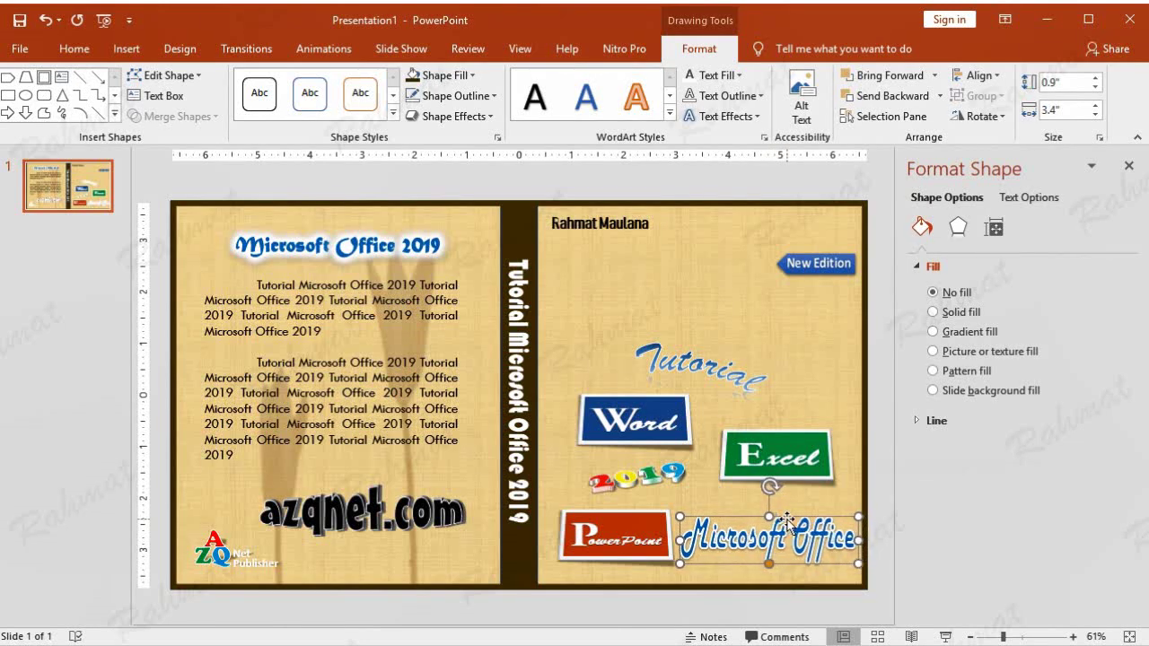
click(734, 201)
- Nudge the New Edition ribbon right toward the cover's edge
click(821, 263)
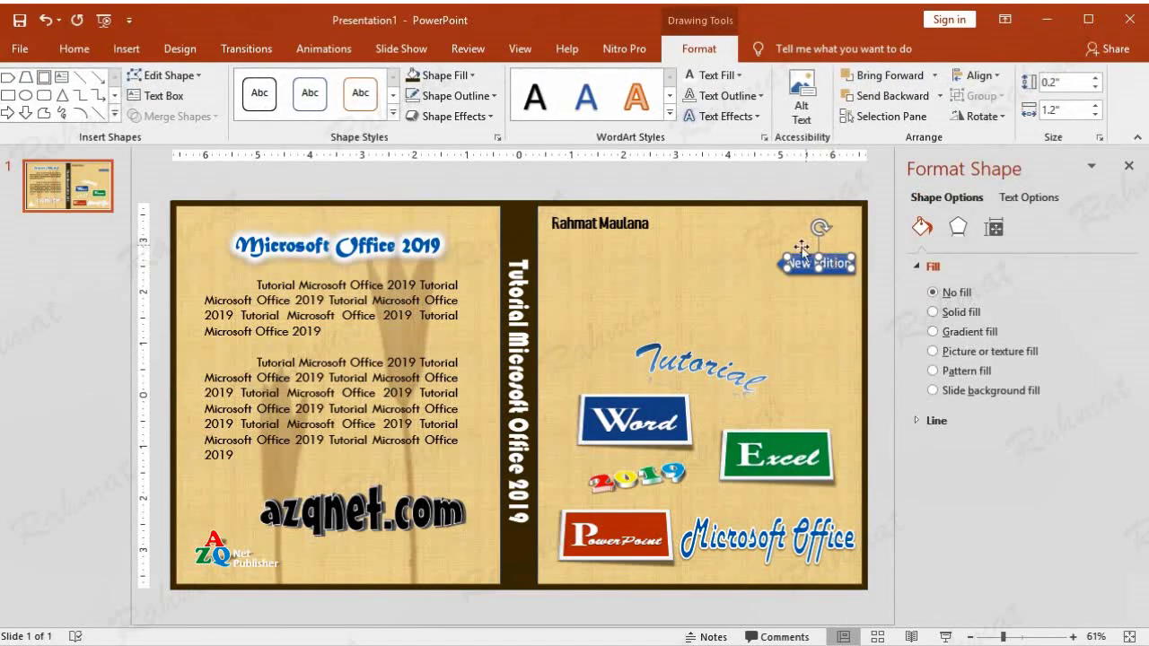
drag(761, 176, 860, 311)
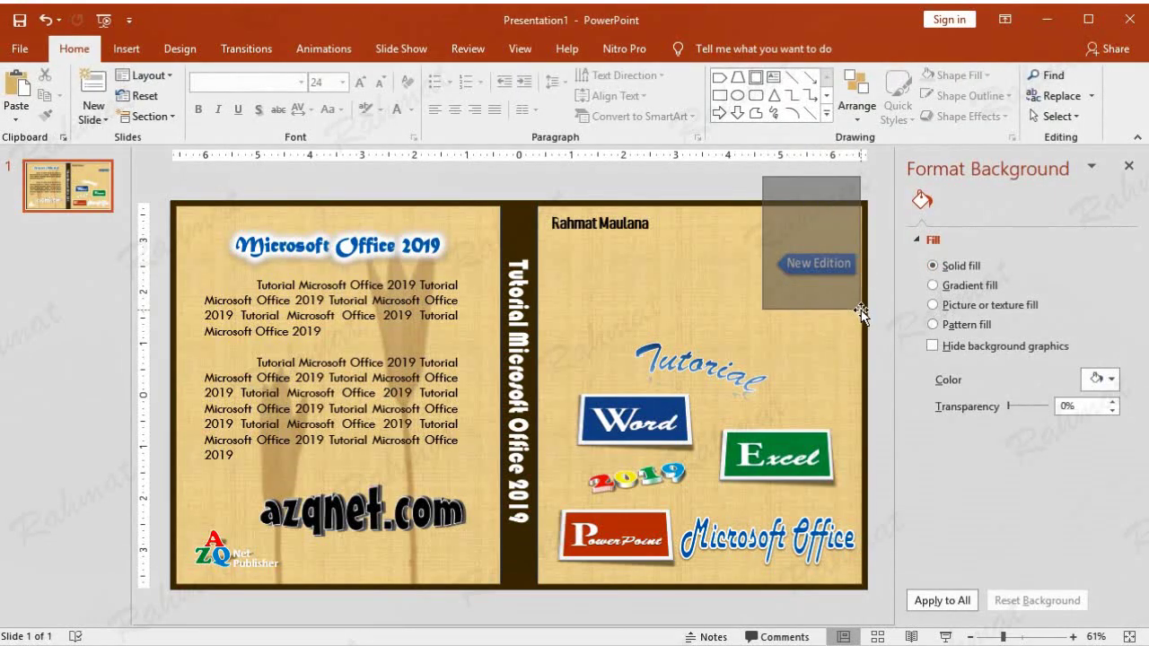
key(Right)
key(Right)
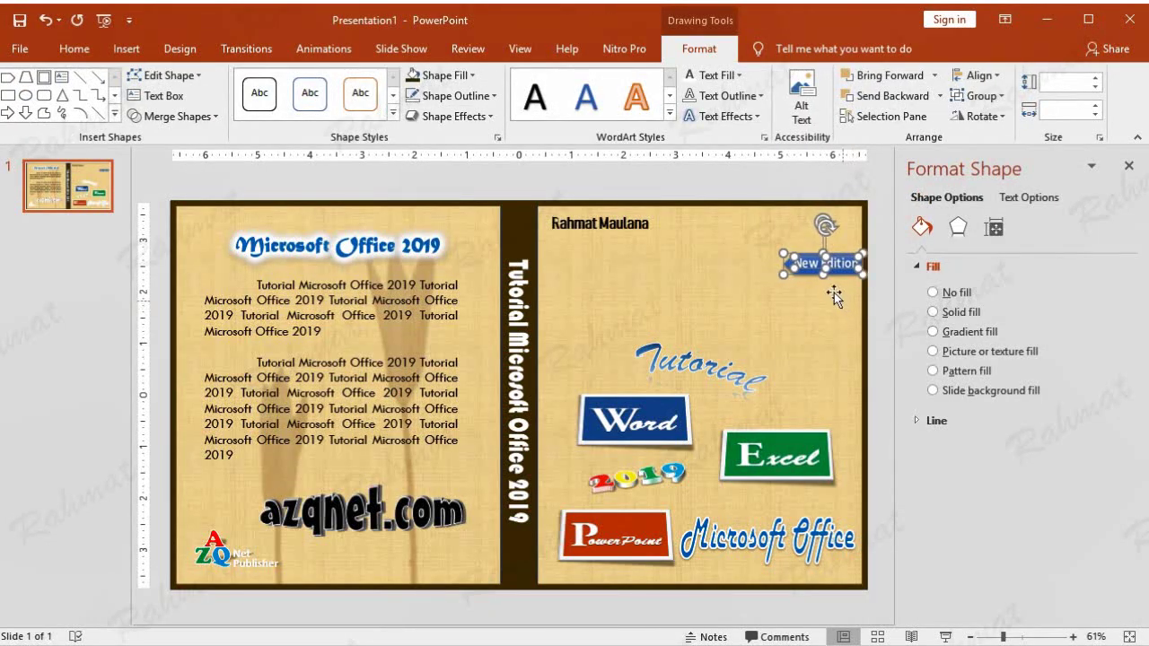
click(820, 177)
mouse_move(758, 170)
mouse_down()
mouse_move(844, 299)
mouse_move(872, 314)
mouse_up()
click(818, 178)
drag(760, 170, 902, 318)
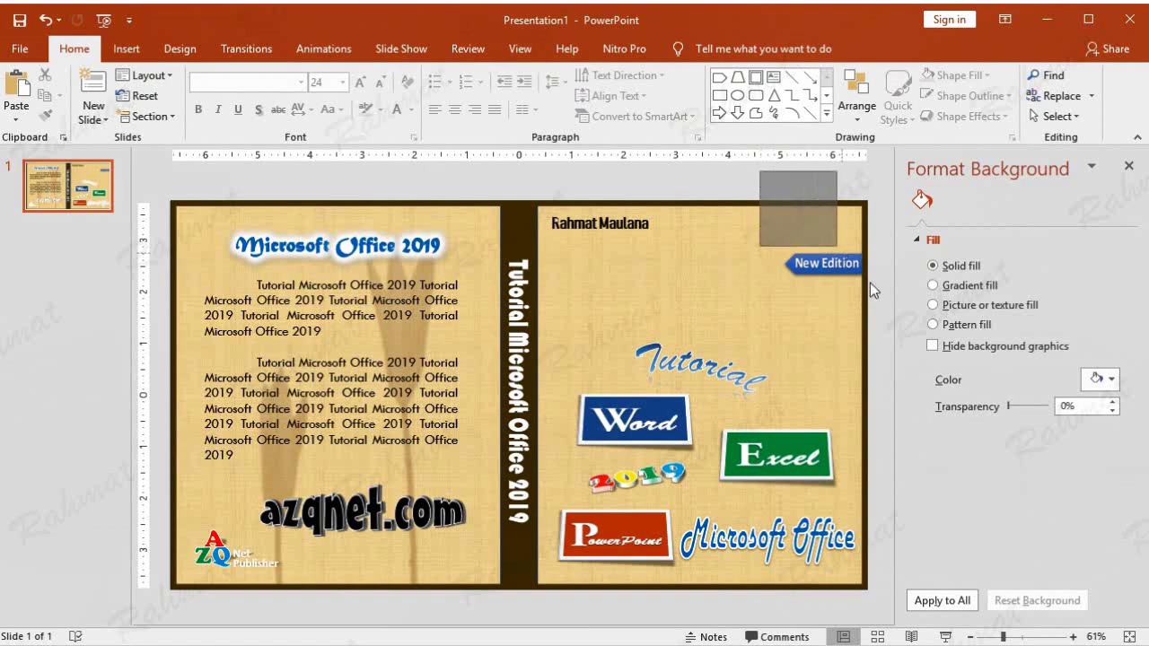
click(836, 188)
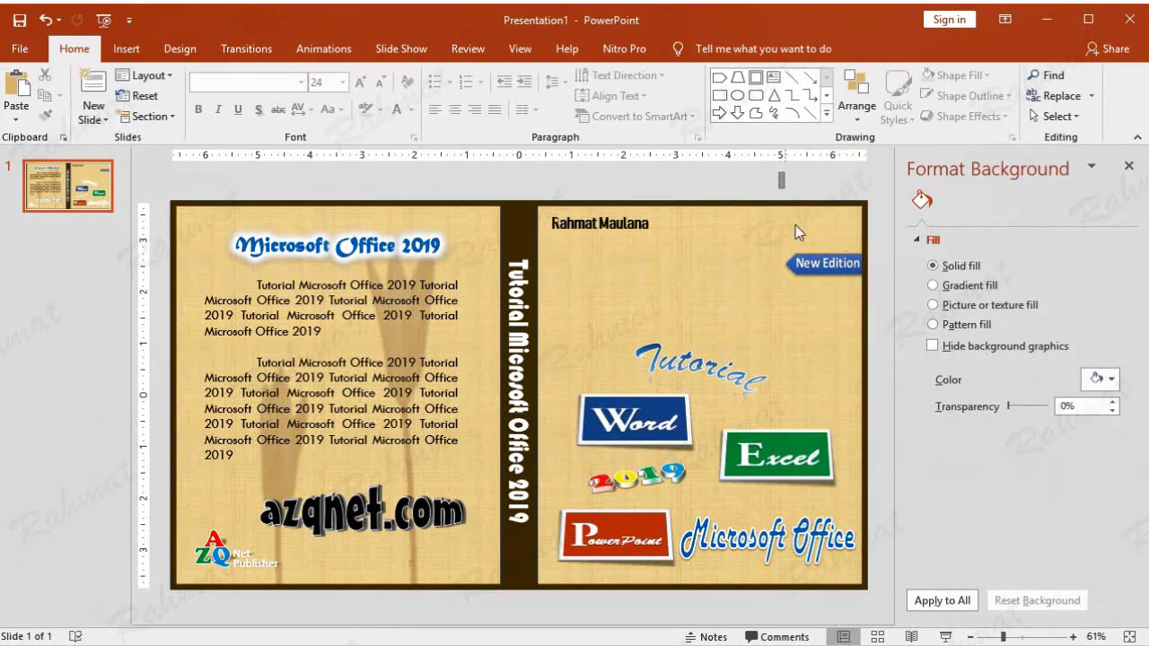
drag(778, 171, 894, 348)
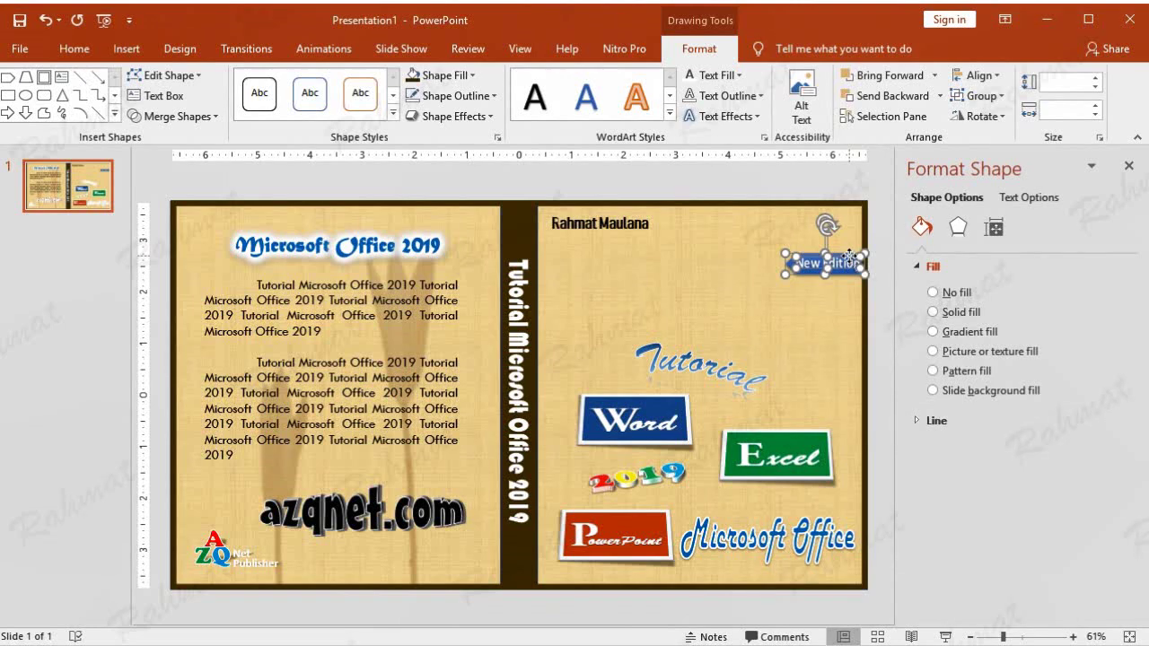
- Bring the New Edition ribbon to front and close the Format Background pane
right_click(848, 258)
click(994, 388)
click(840, 179)
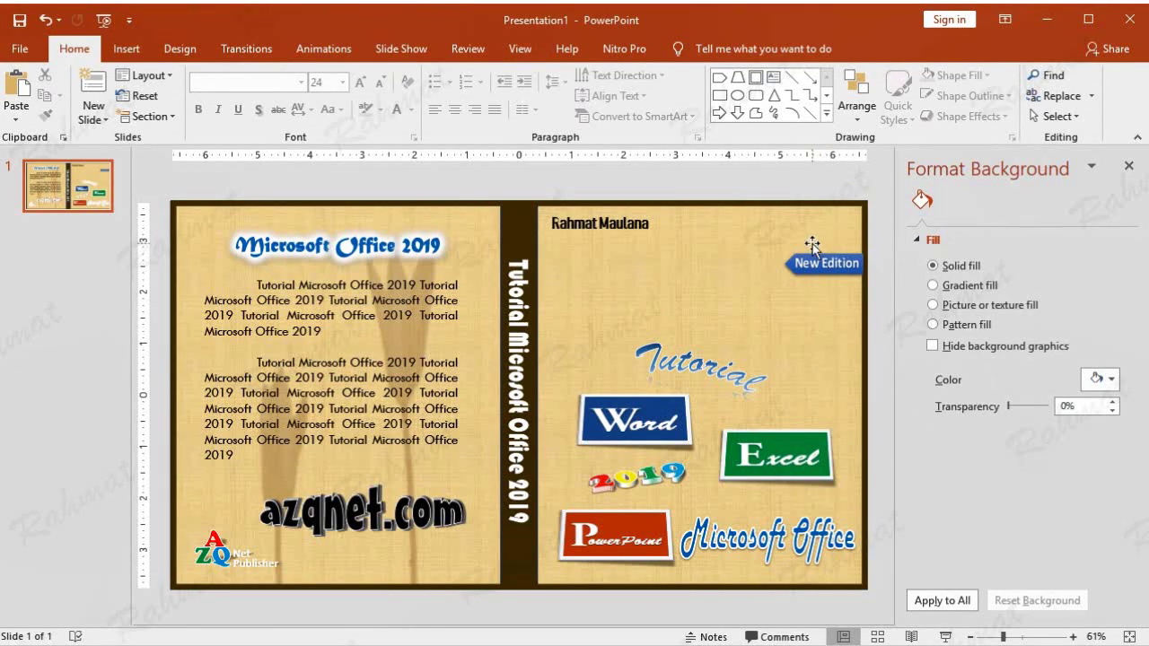
click(1134, 168)
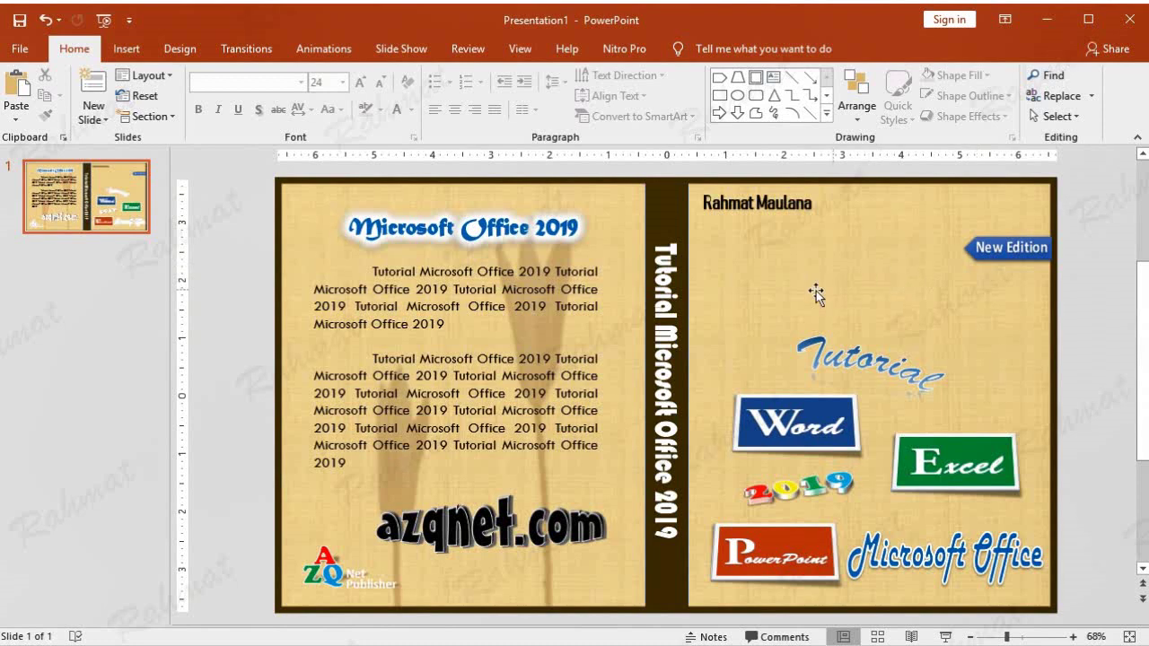
- Export only this slide as Presentation1.png in data8, replacing the old copy, then minimise PowerPoint
click(20, 49)
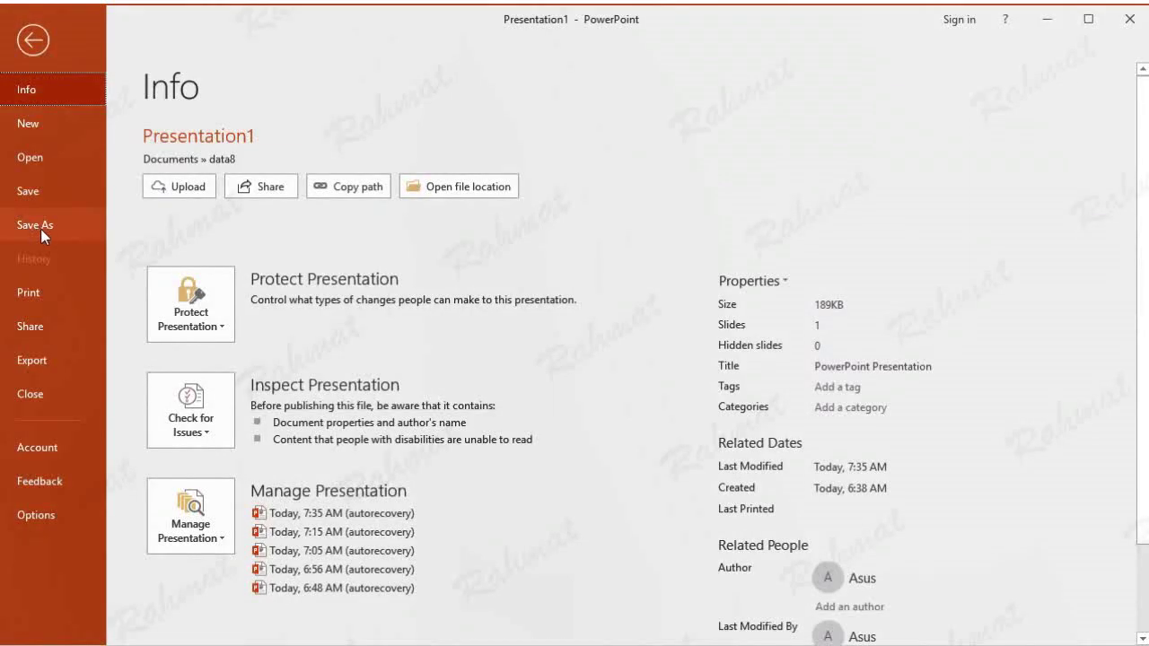
click(45, 296)
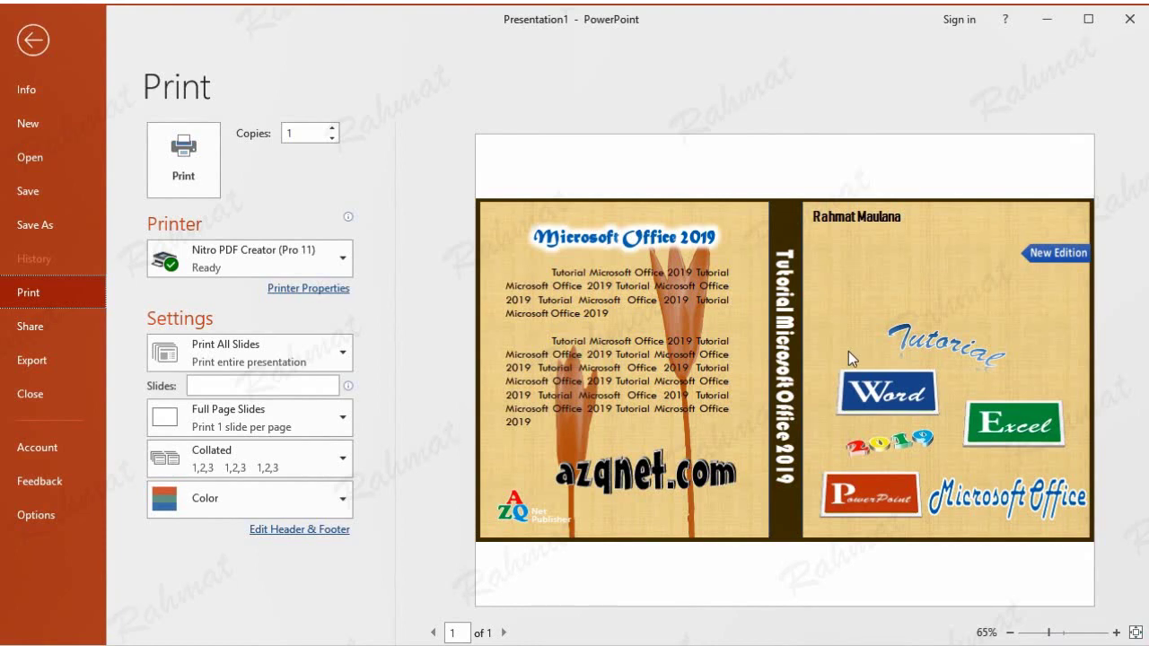
click(59, 230)
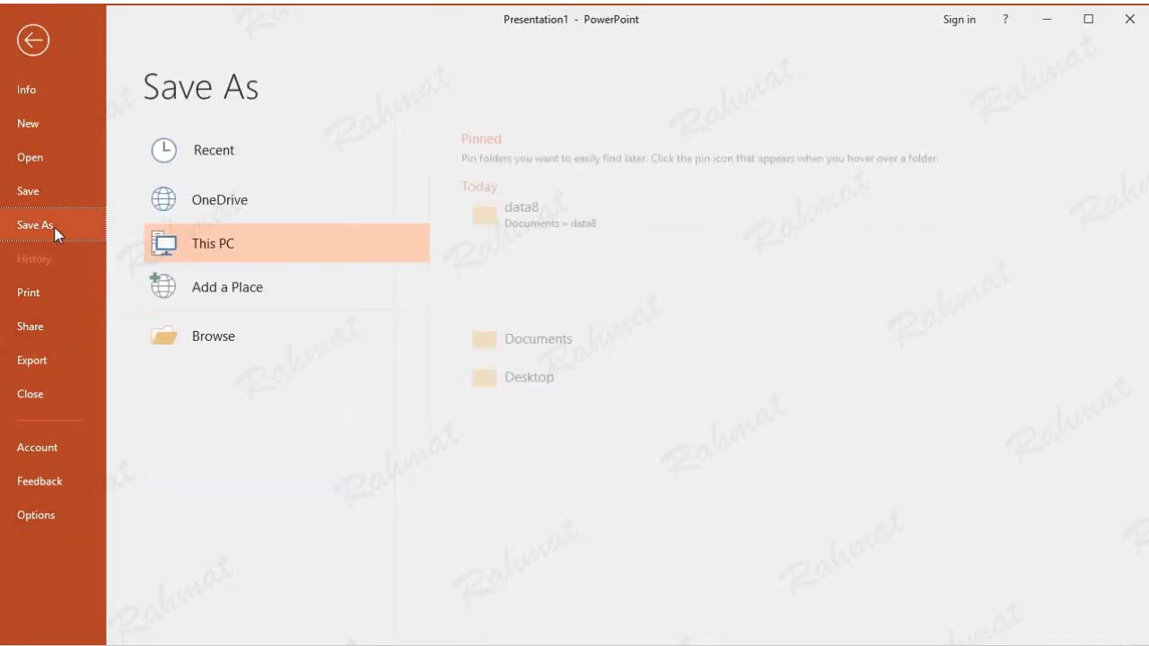
click(545, 222)
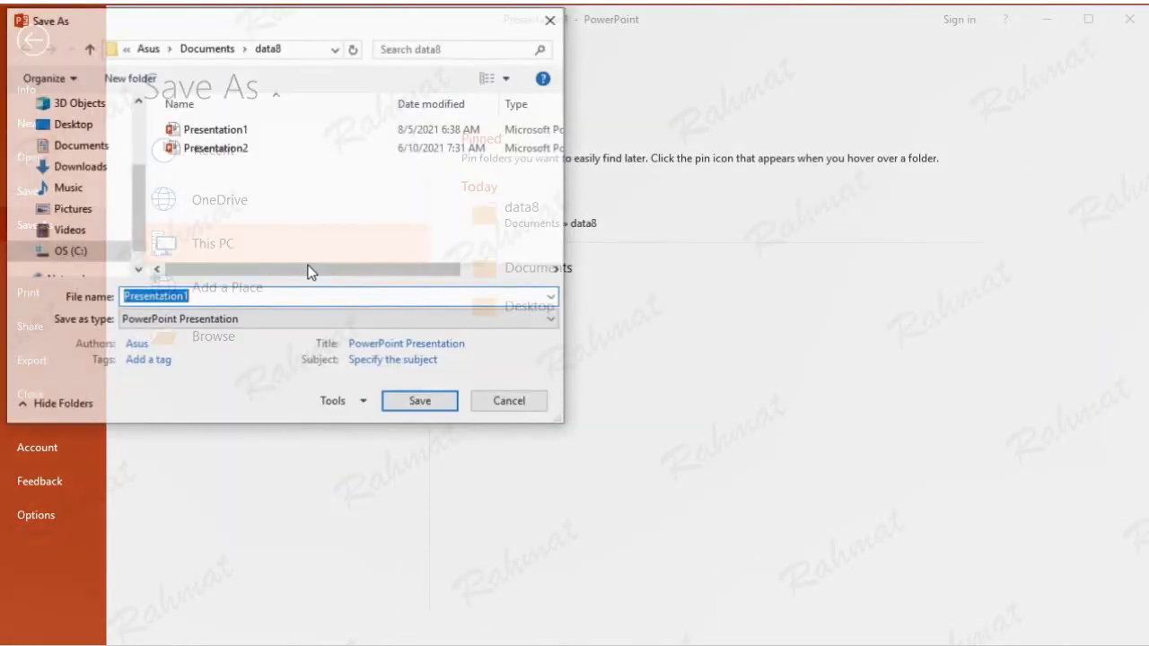
click(206, 321)
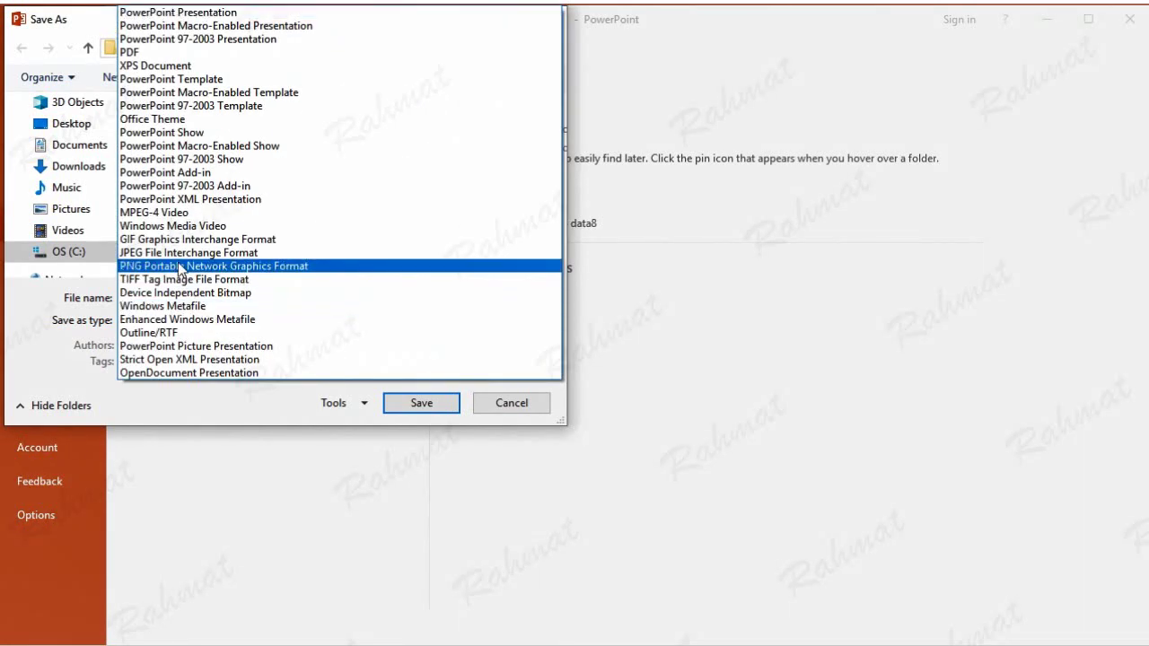
click(207, 266)
click(420, 404)
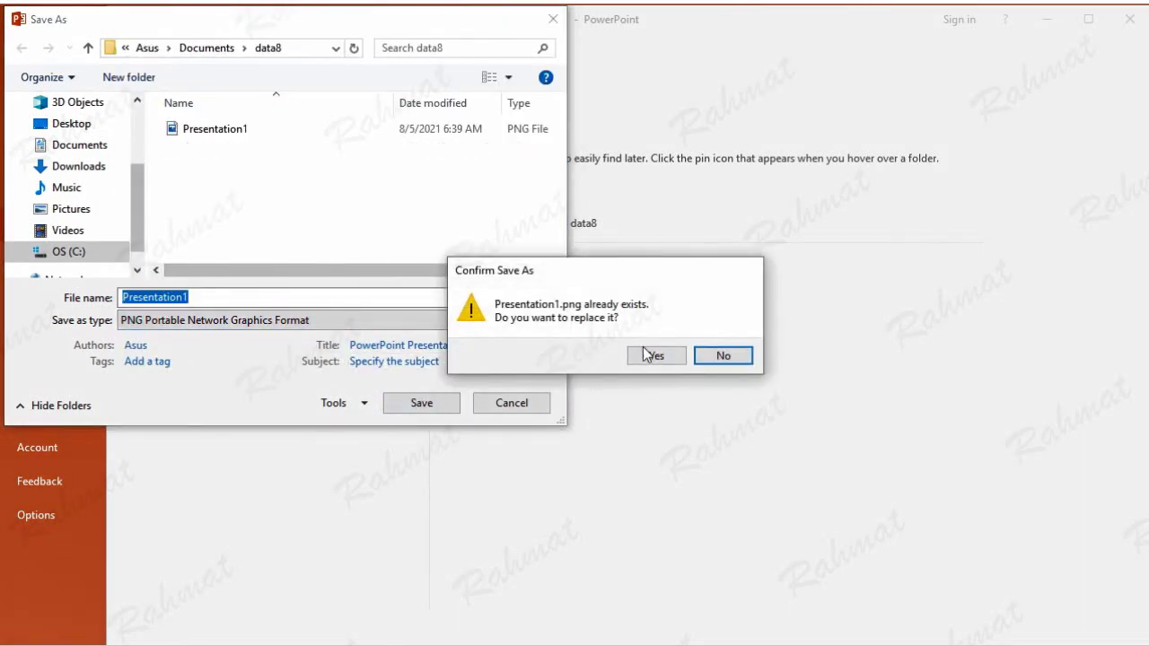
click(651, 355)
click(610, 409)
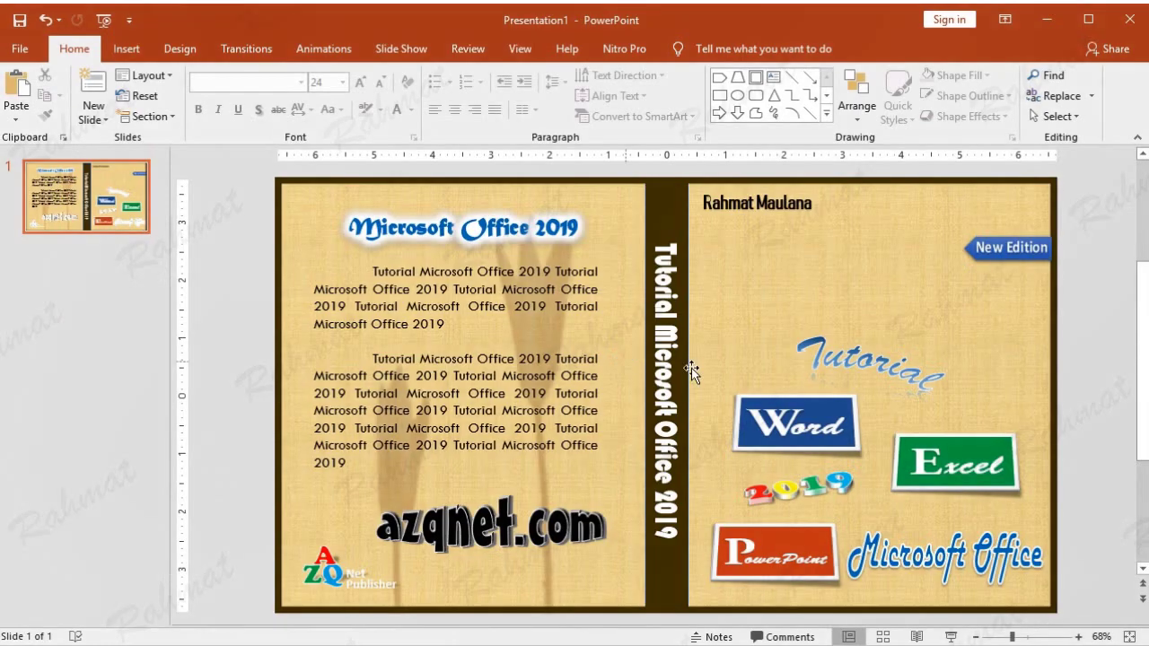
click(1046, 19)
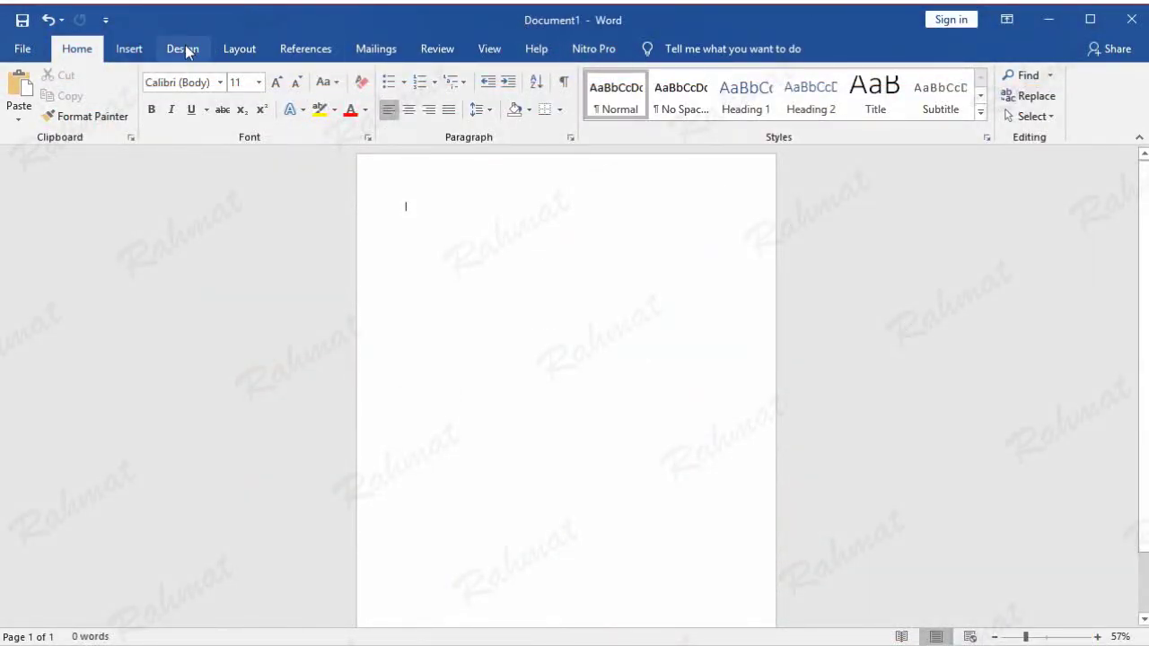
- Insert the exported Presentation1 cover picture into the Word document
click(131, 50)
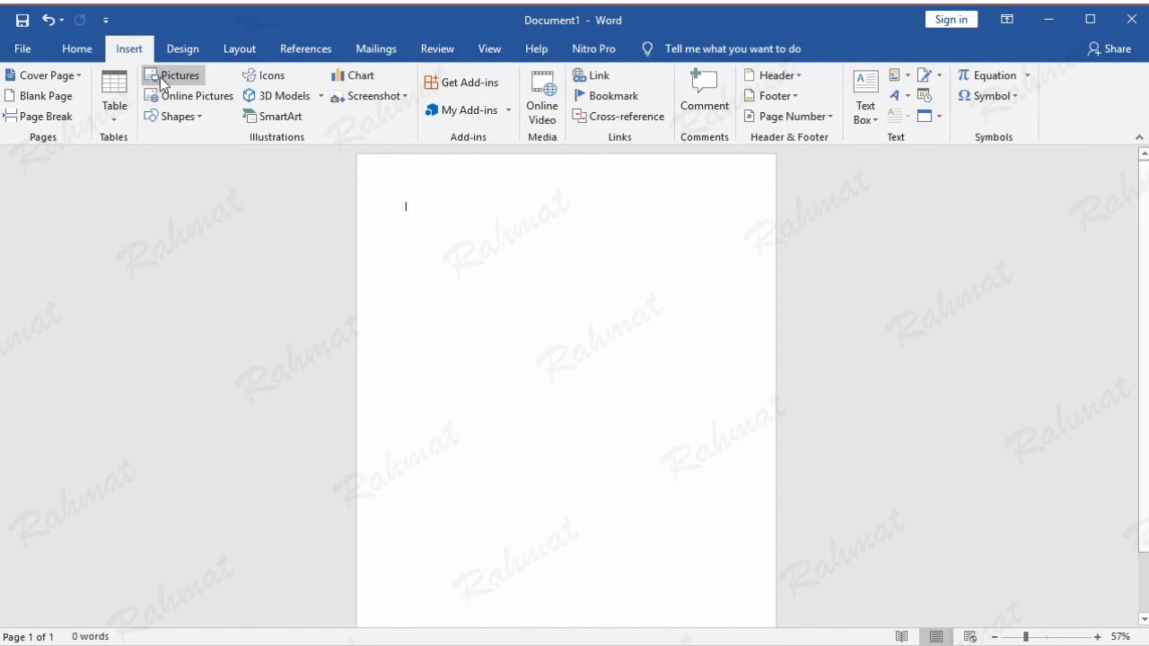
click(172, 77)
double_click(228, 151)
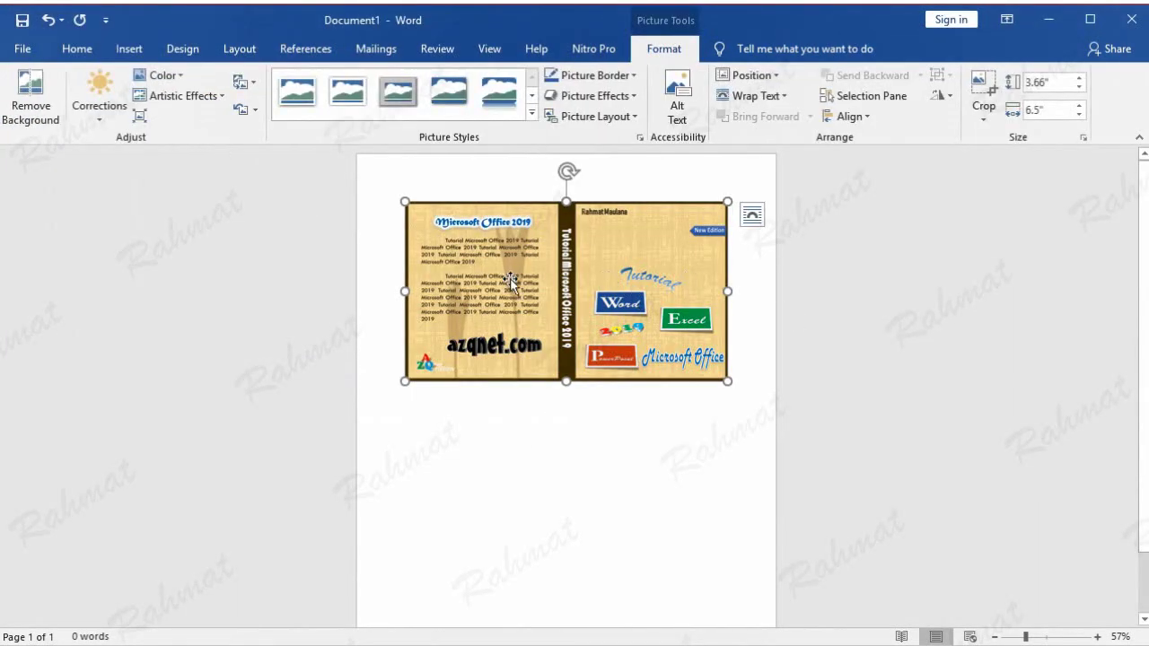
- Set the page to A4 paper size in landscape orientation
click(238, 50)
click(121, 99)
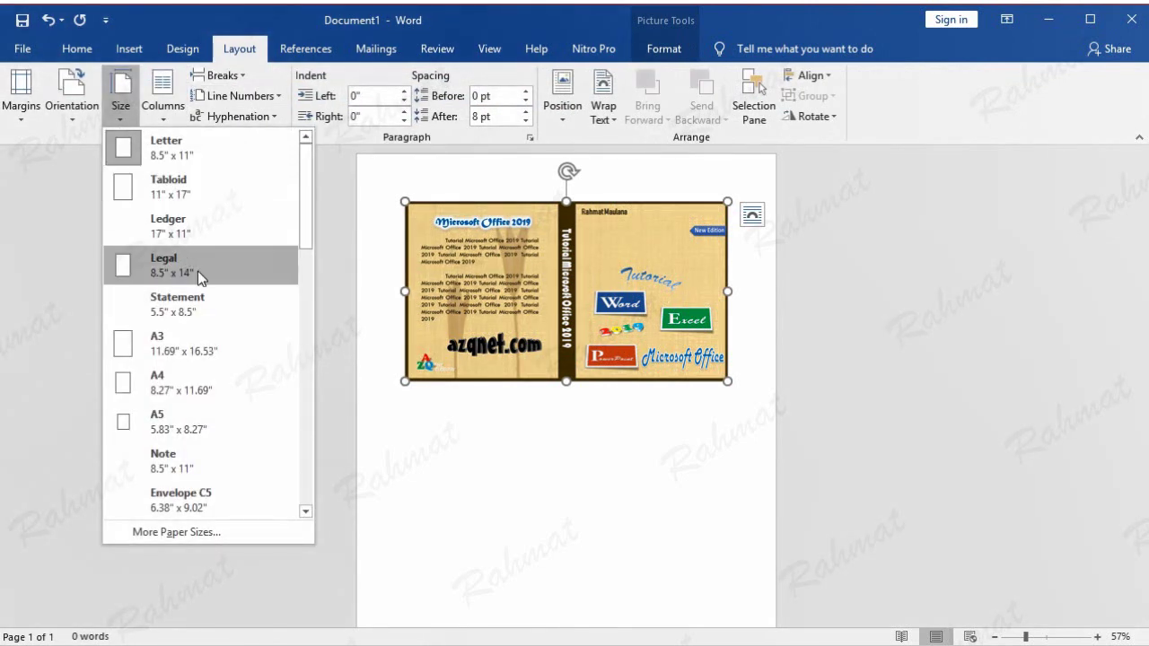
click(170, 387)
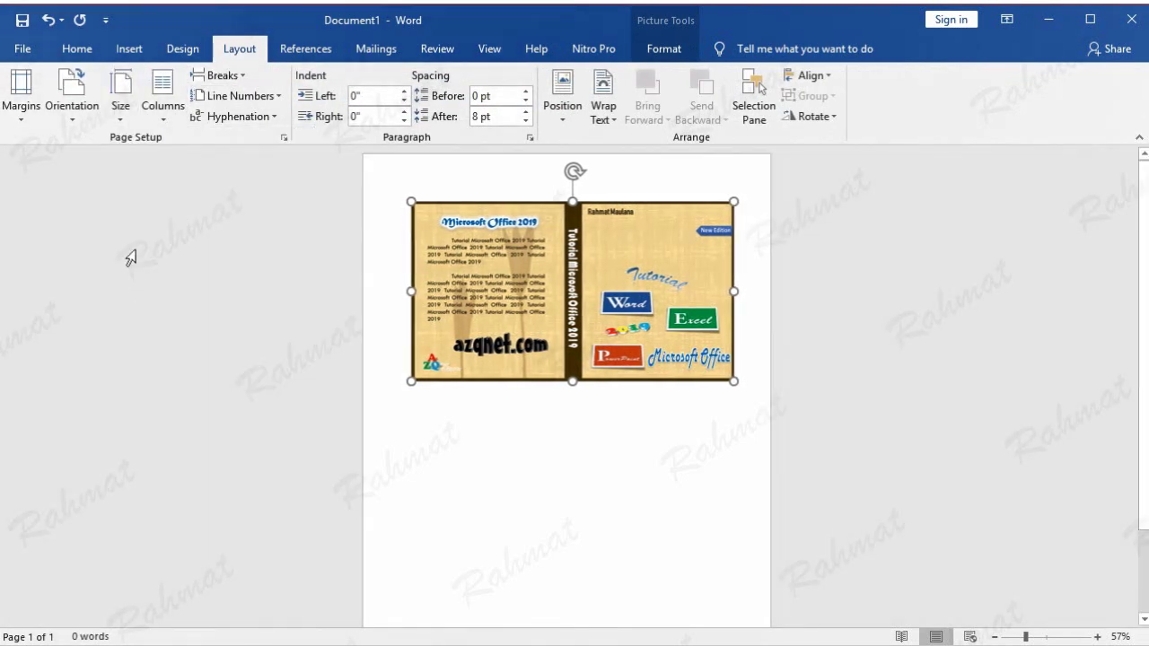
click(72, 94)
click(120, 192)
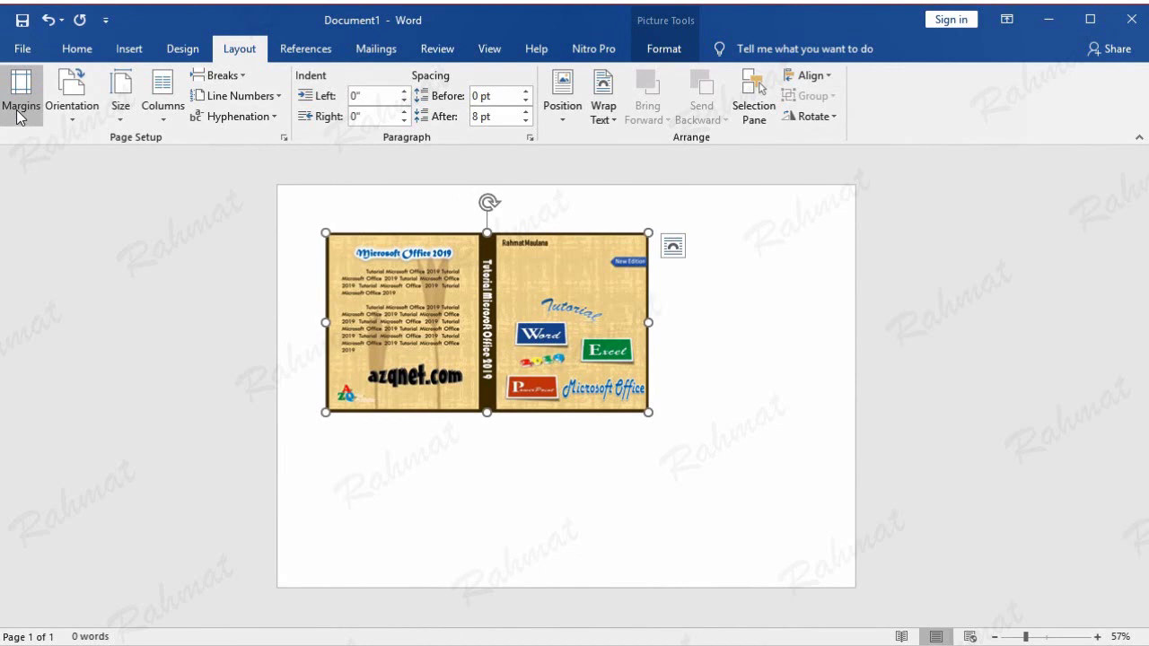
- Float the cover in front of text and stretch it from the top-left corner to fill the page
click(685, 254)
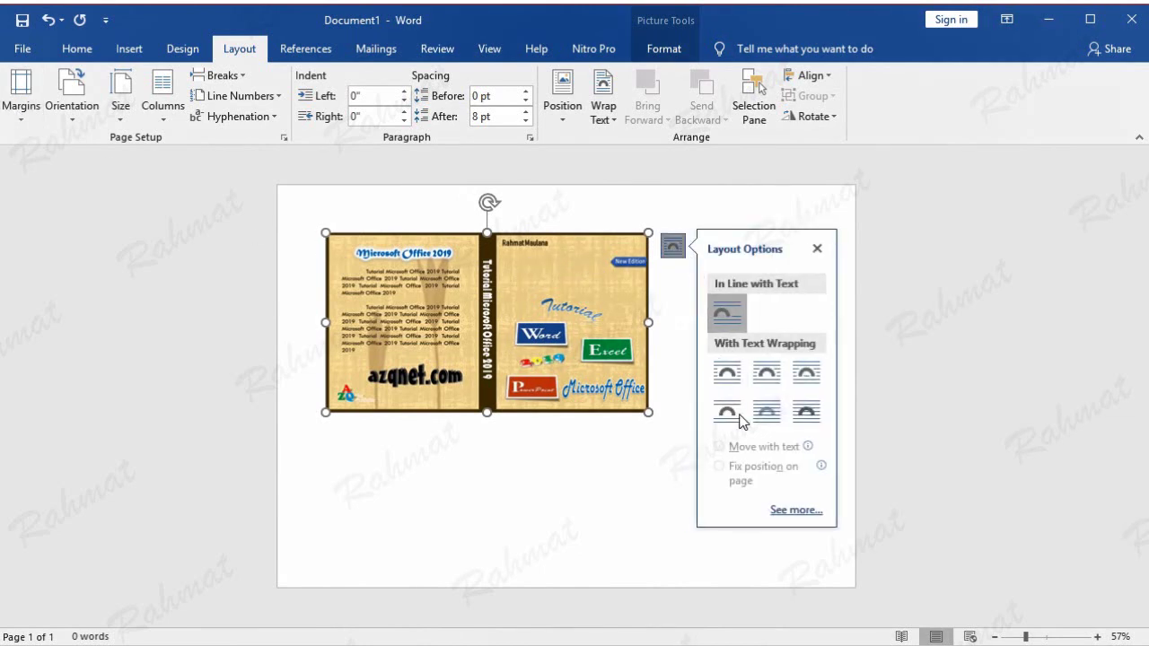
click(806, 412)
drag(610, 325, 545, 269)
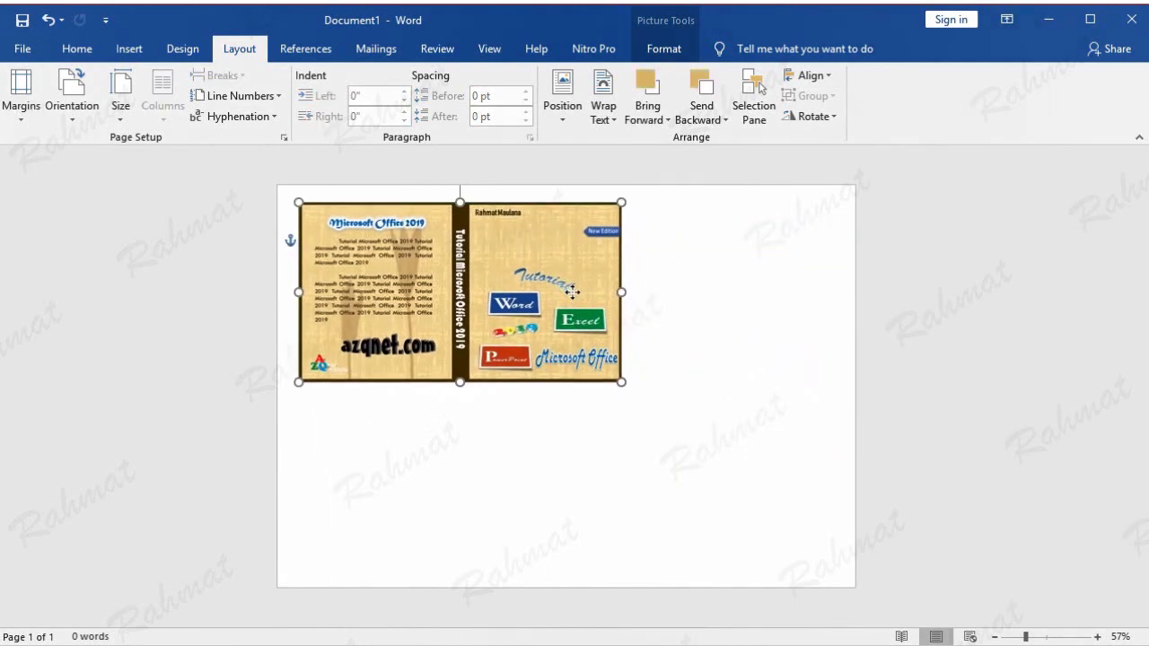
drag(600, 274, 854, 275)
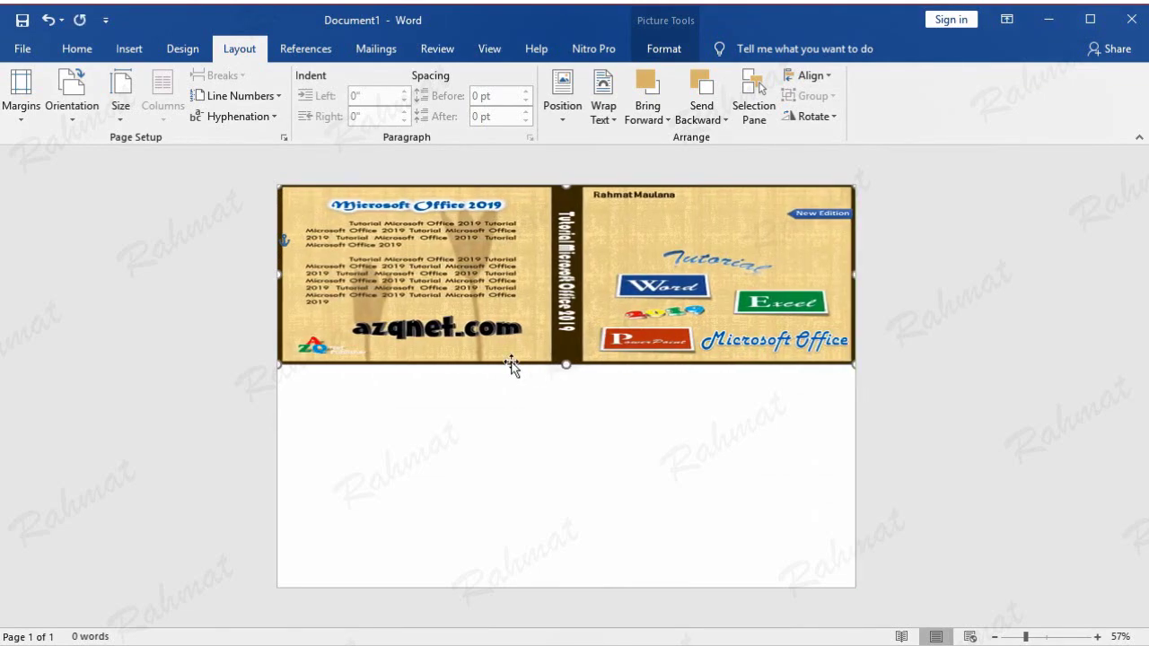
drag(567, 365, 555, 577)
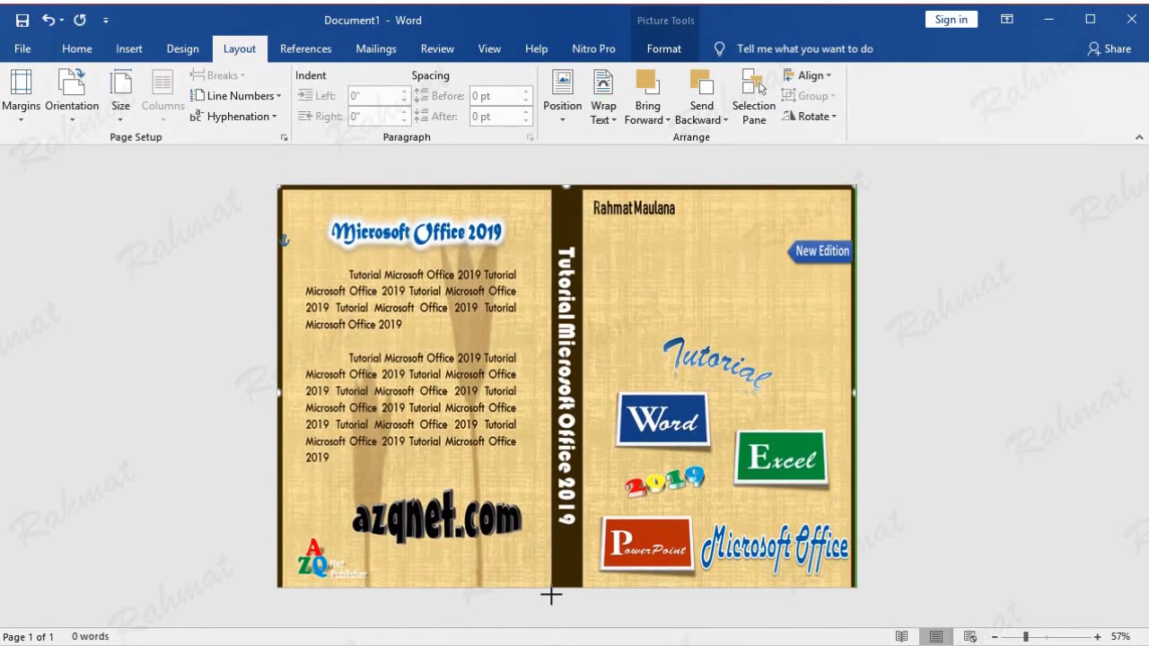
click(937, 357)
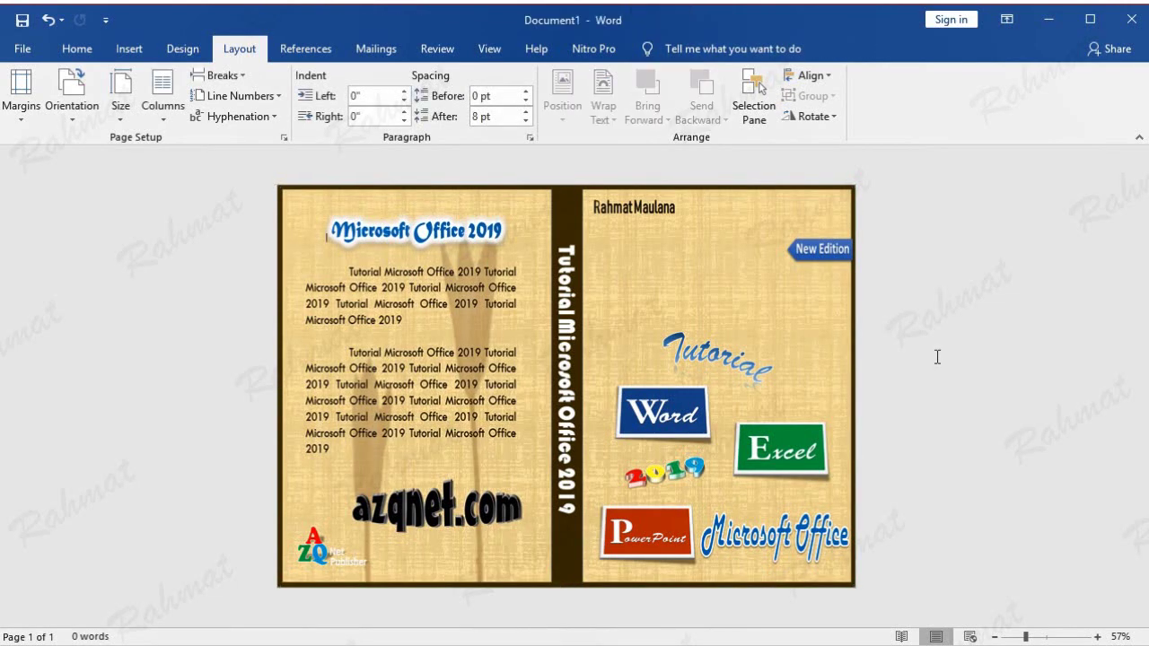
click(21, 49)
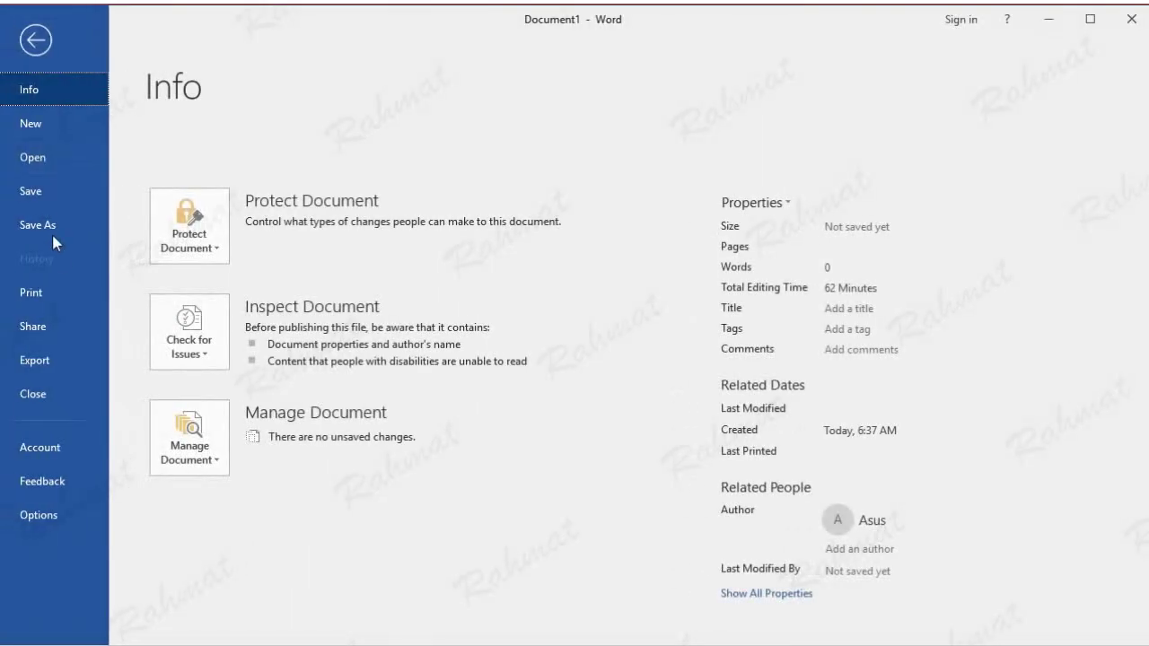
click(23, 293)
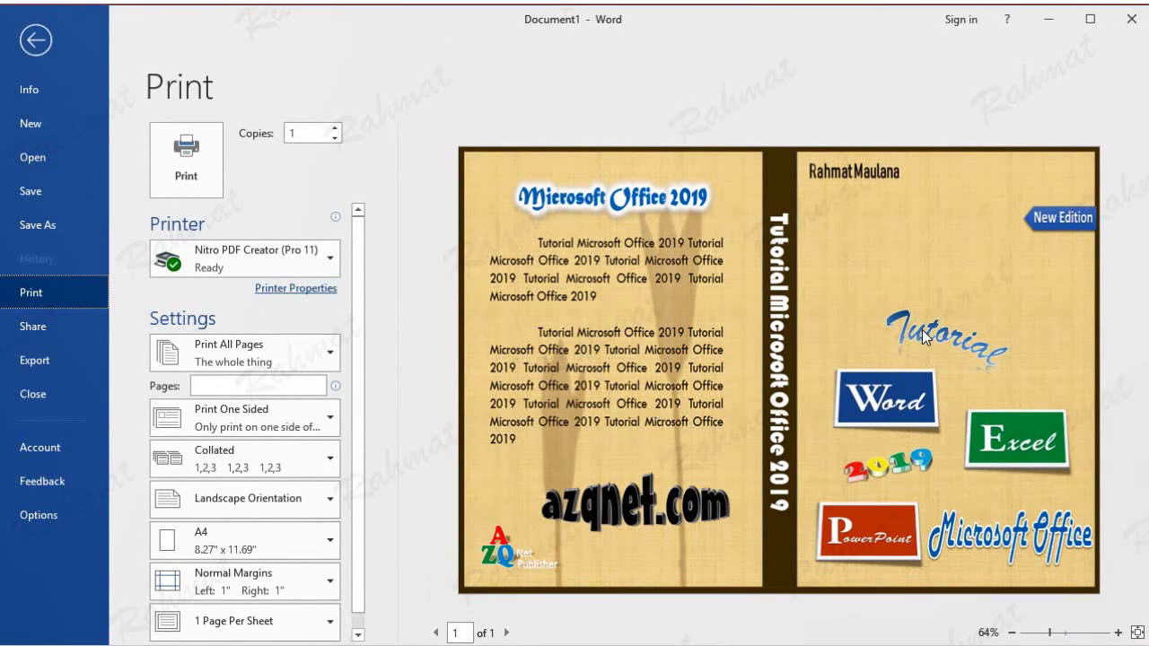
click(34, 41)
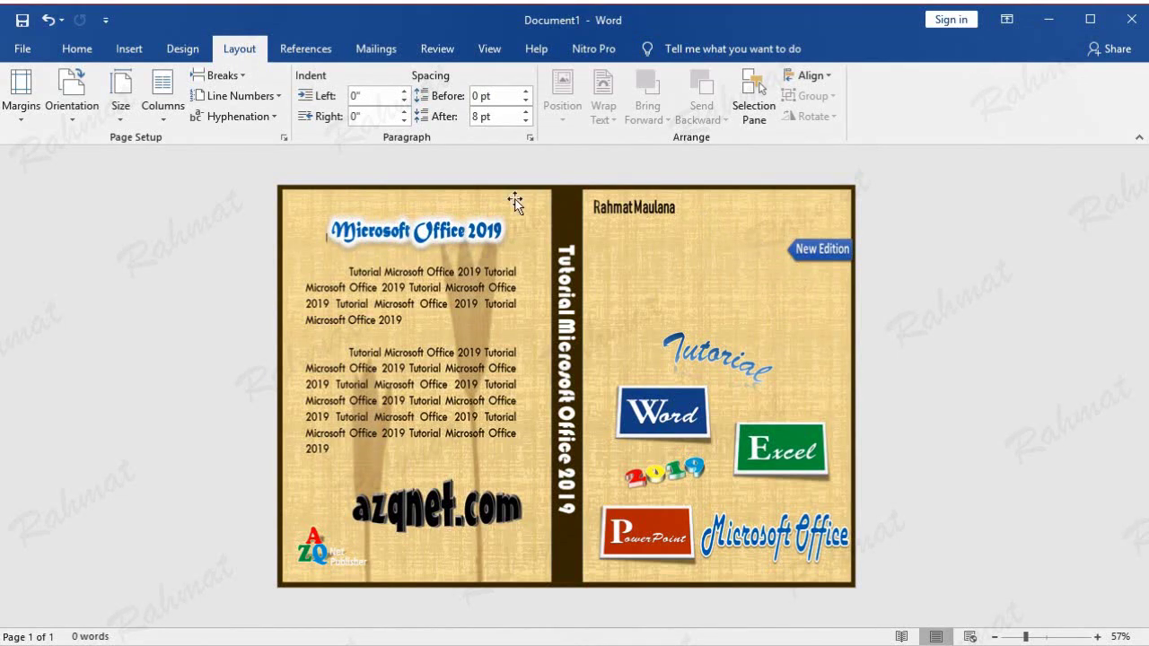